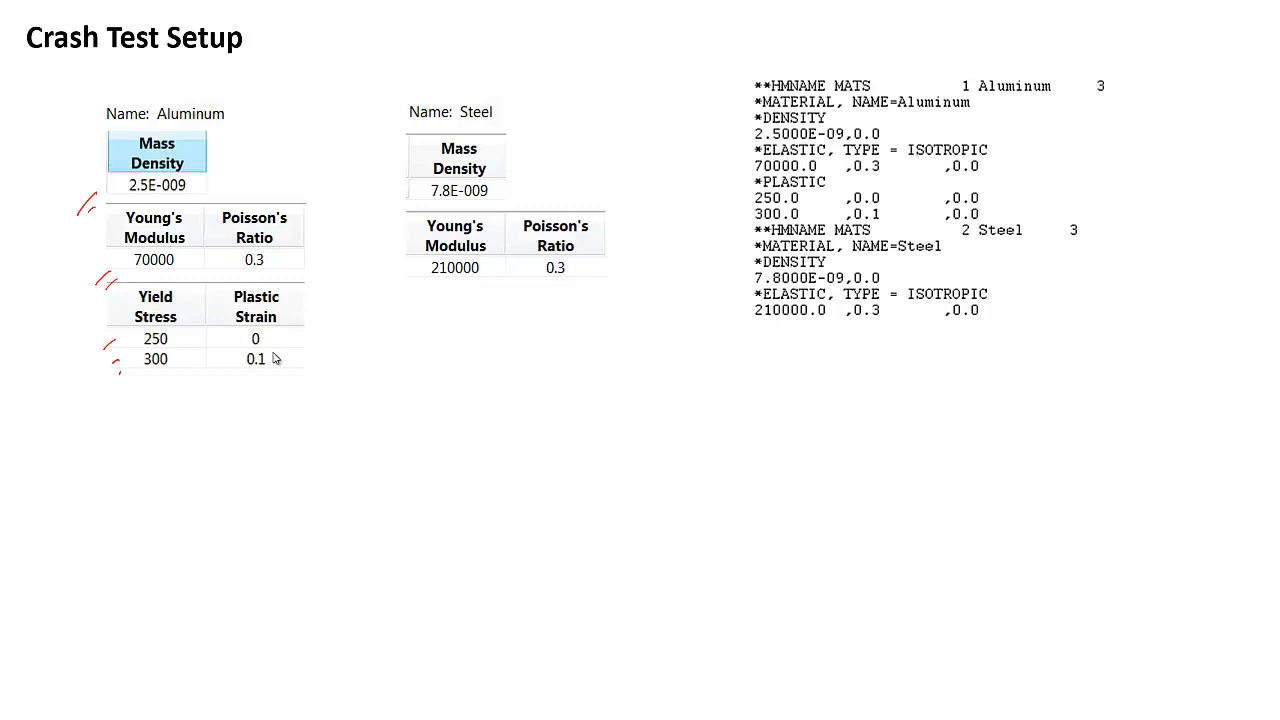
End the slide show, discarding the ink annotations, and switch to Crash.inp in TextPad.
{"action": "key", "text": "Escape"}
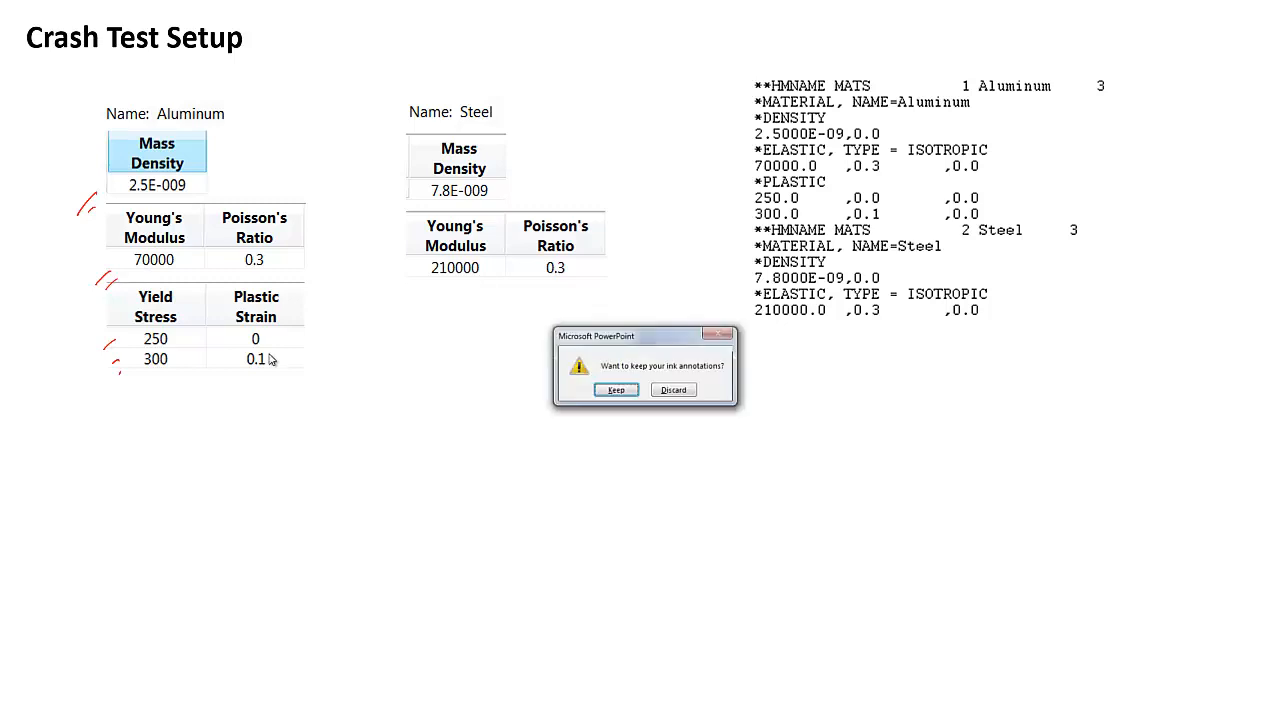
{"action": "left_click", "coordinate": [674, 399]}
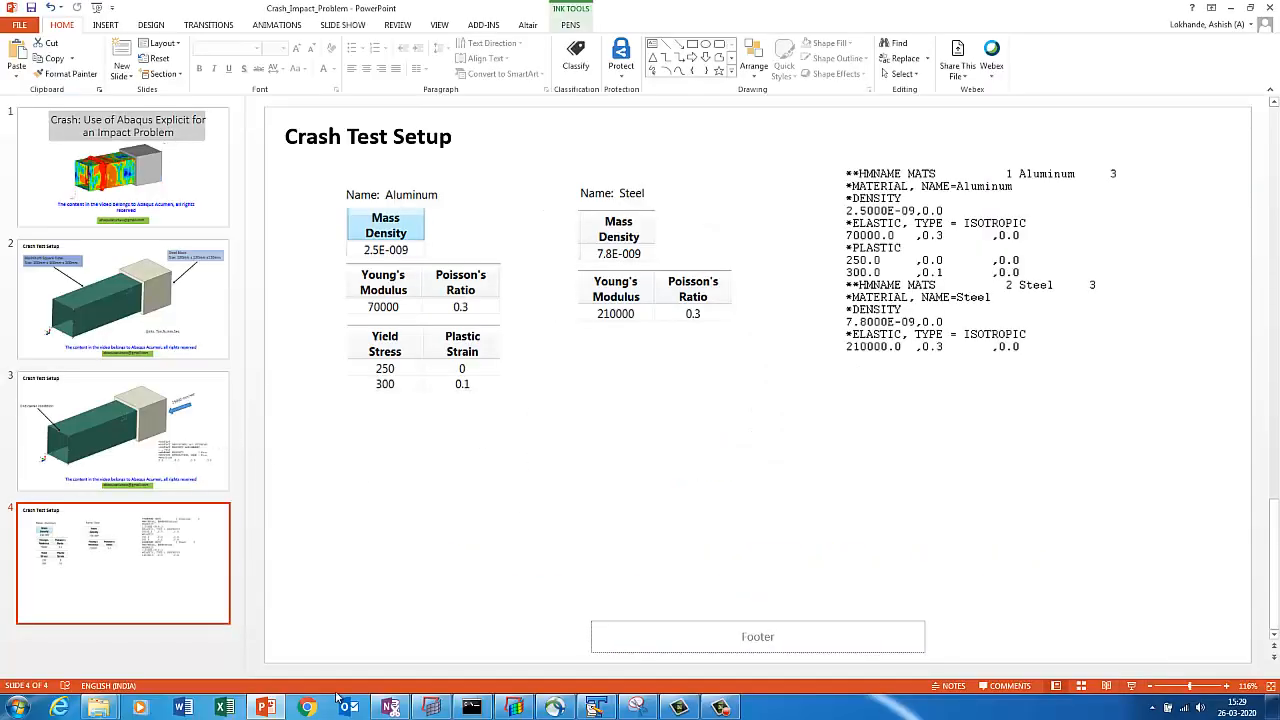
{"action": "left_click", "coordinate": [594, 707]}
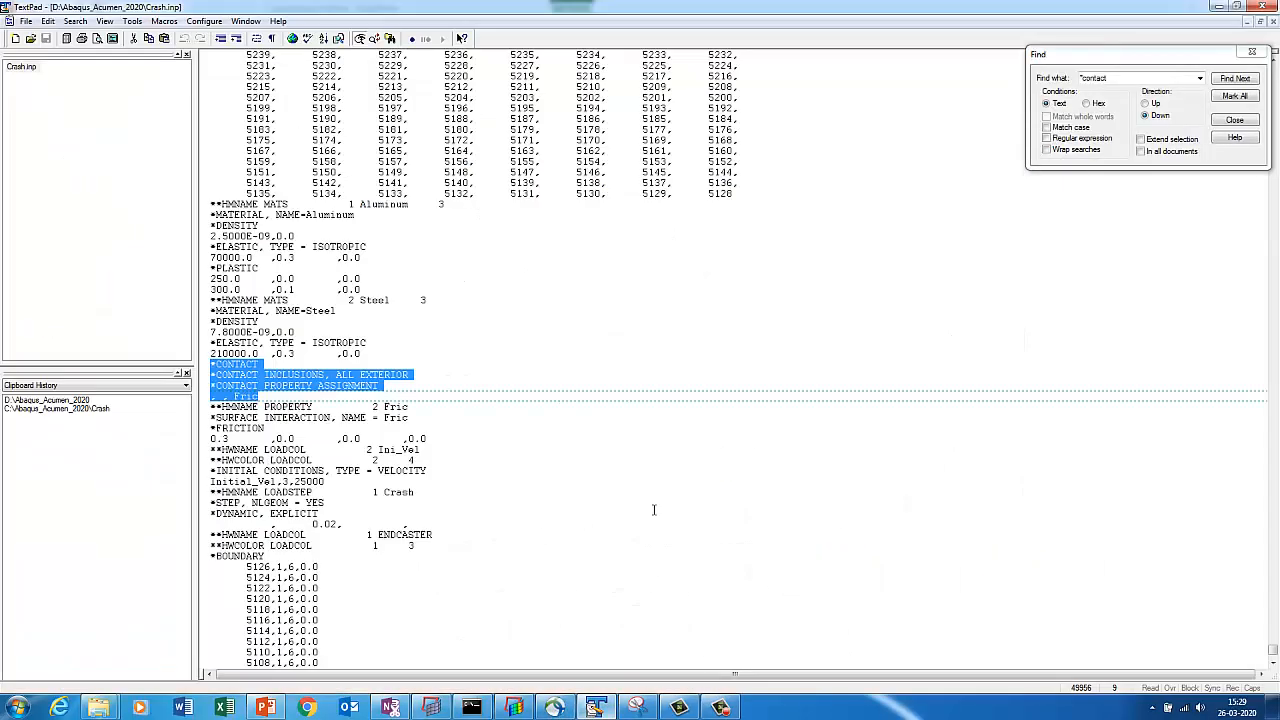
{"action": "left_click", "coordinate": [453, 431]}
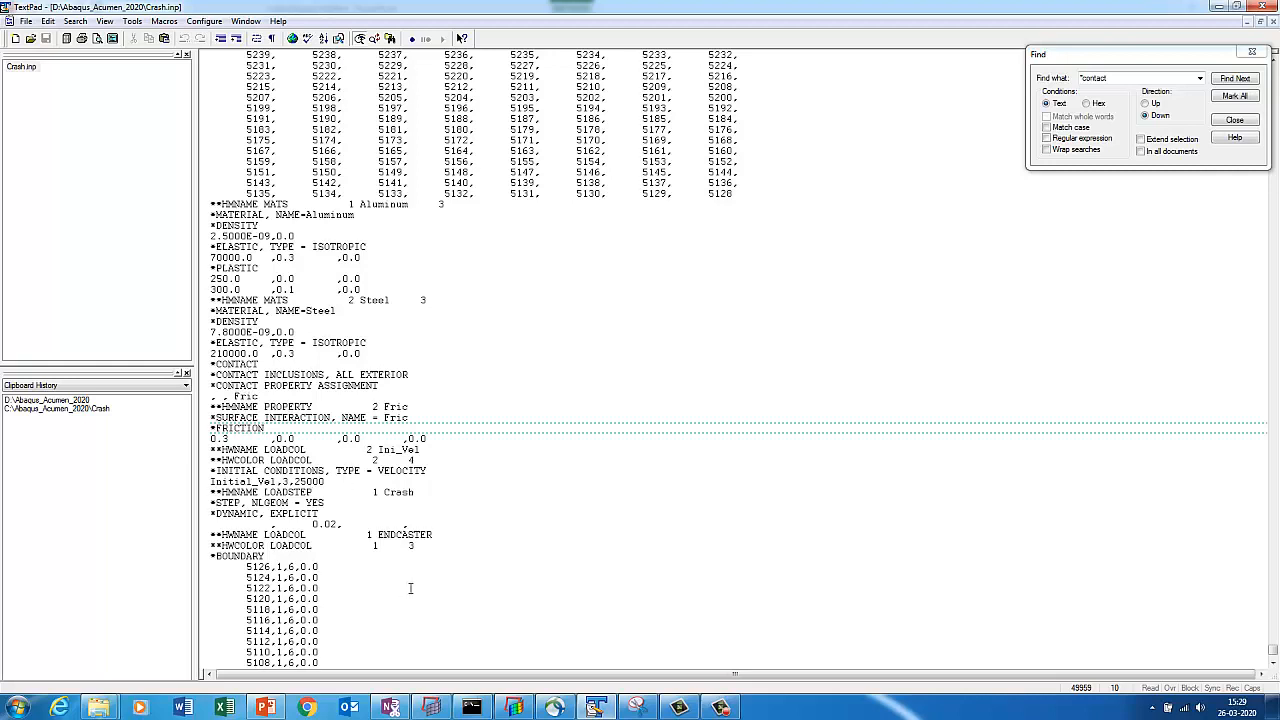
Search upward through the input file for "*section" and close the search.
{"action": "left_click", "coordinate": [468, 533]}
{"action": "left_click", "coordinate": [1154, 106]}
{"action": "left_click_drag", "start_coordinate": [1119, 78], "coordinate": [1045, 78]}
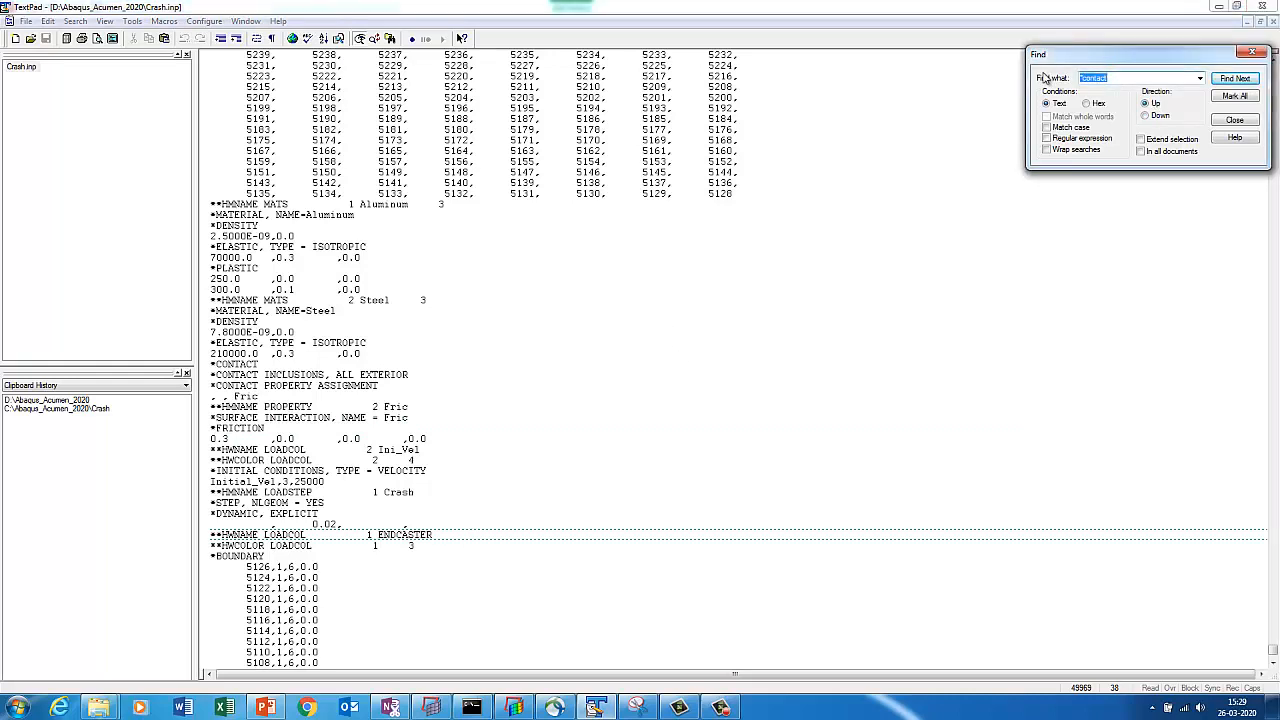
{"action": "key", "text": "BackSpace"}
{"action": "left_click", "coordinate": [1234, 78]}
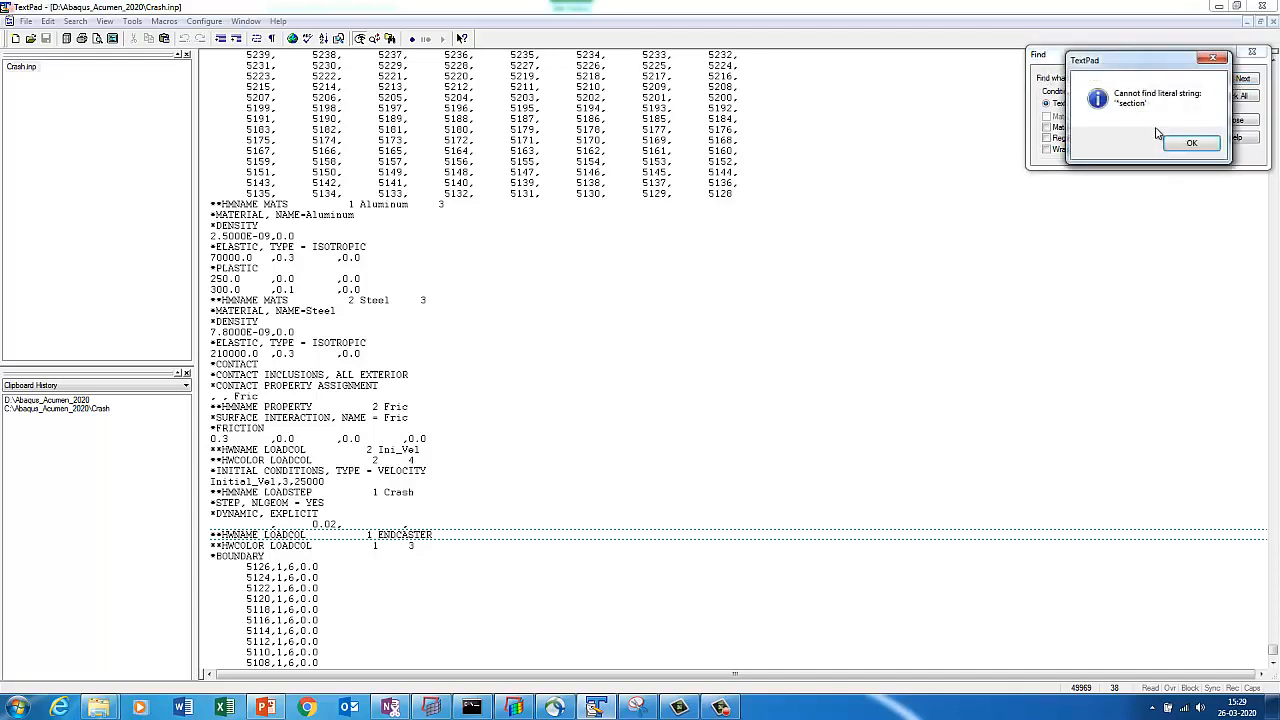
{"action": "left_click", "coordinate": [1180, 145]}
{"action": "left_click", "coordinate": [403, 289]}
{"action": "scroll", "coordinate": [842, 268], "scroll_direction": "up", "scroll_amount": 4}
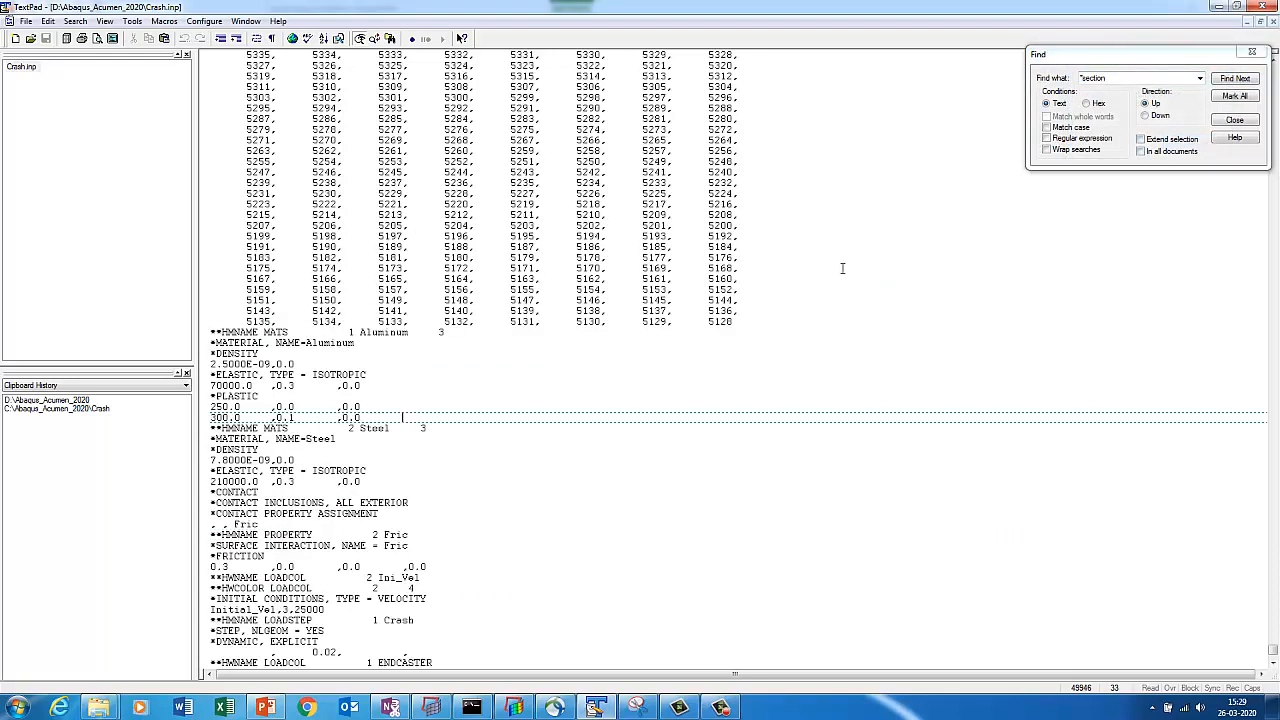
{"action": "left_click", "coordinate": [1252, 51]}
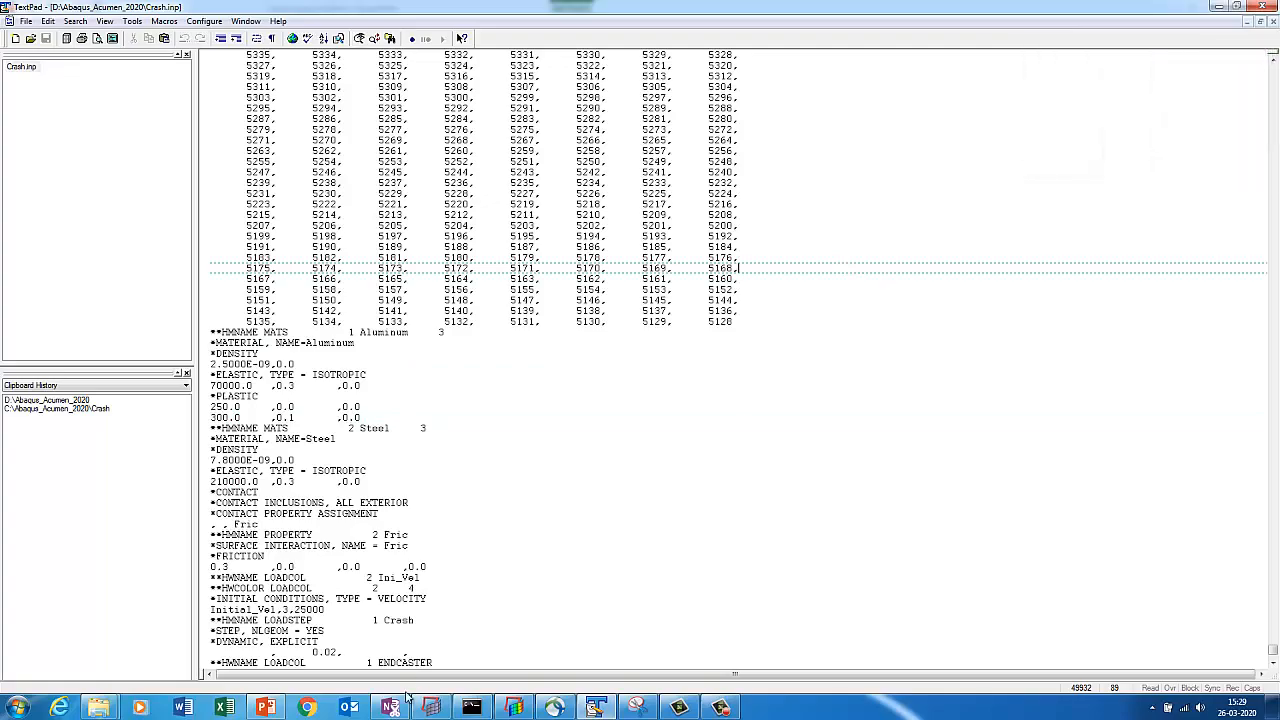
Switch to HyperMesh and review the Thk_1_5 property's section card and material.
{"action": "left_click", "coordinate": [432, 707]}
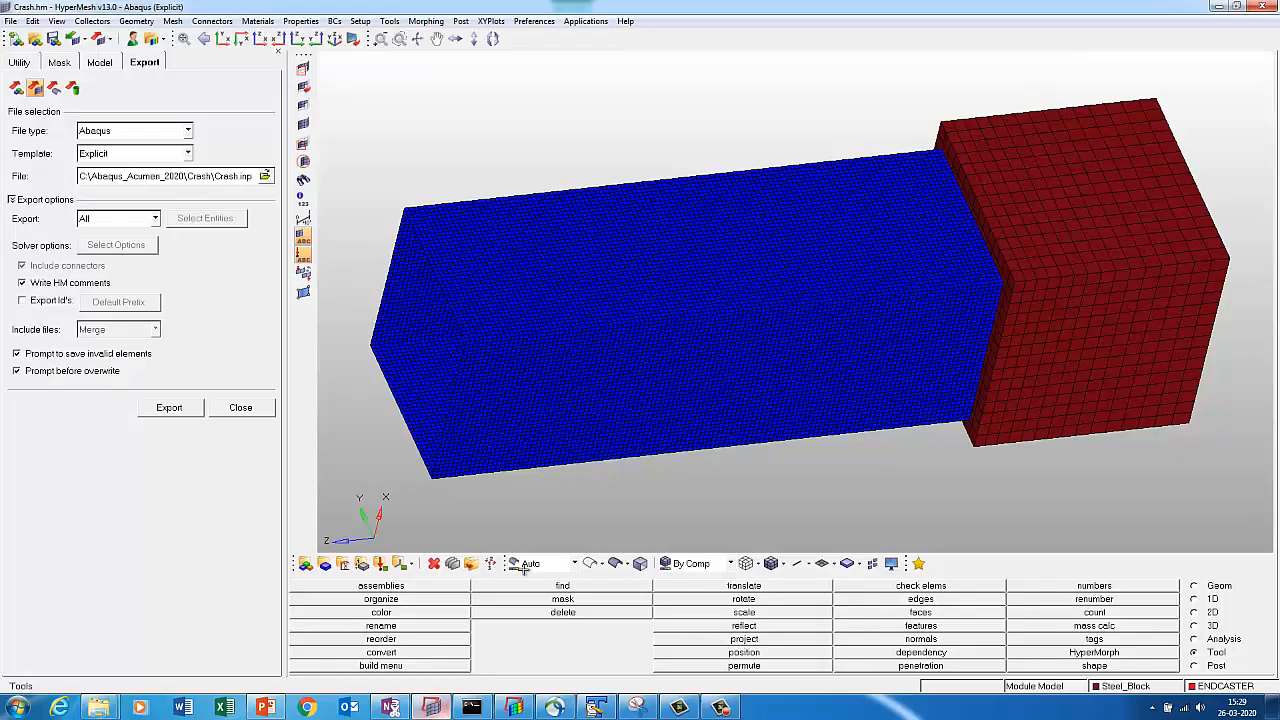
{"action": "left_click", "coordinate": [360, 562]}
{"action": "left_click", "coordinate": [307, 600]}
{"action": "left_click", "coordinate": [323, 611]}
{"action": "left_click", "coordinate": [327, 601]}
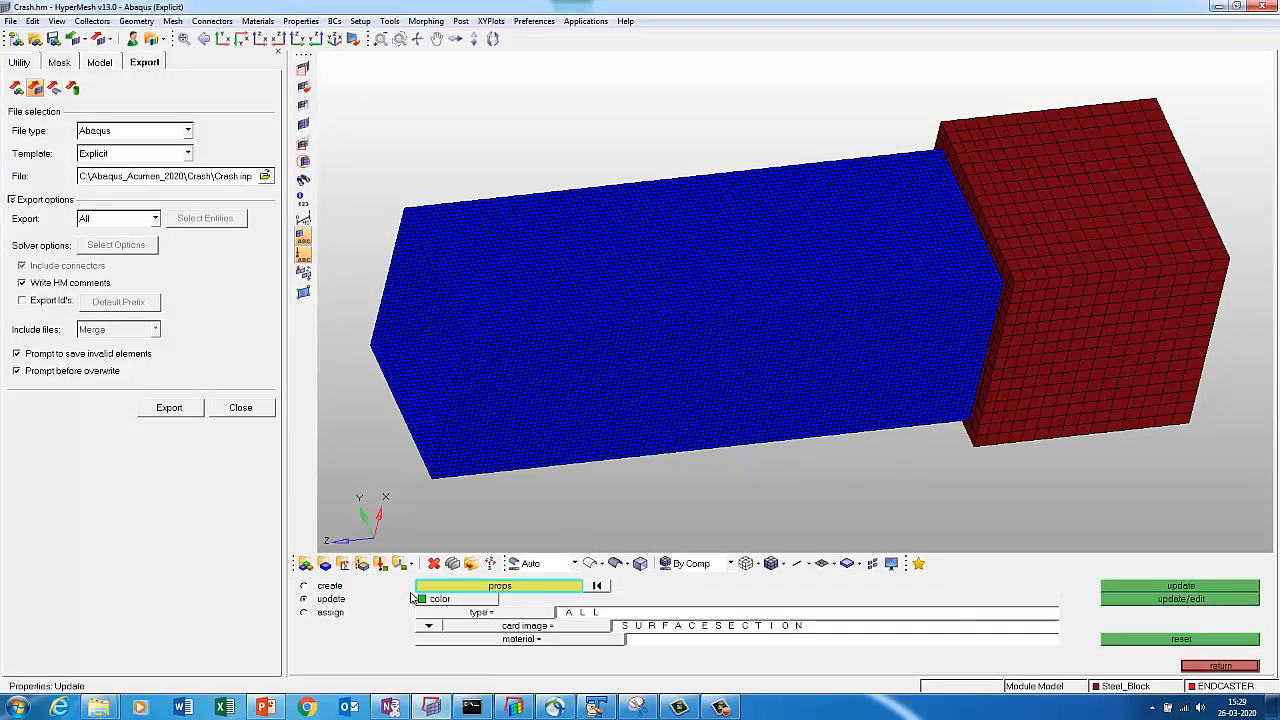
{"action": "left_click", "coordinate": [446, 587]}
{"action": "left_click", "coordinate": [1054, 623]}
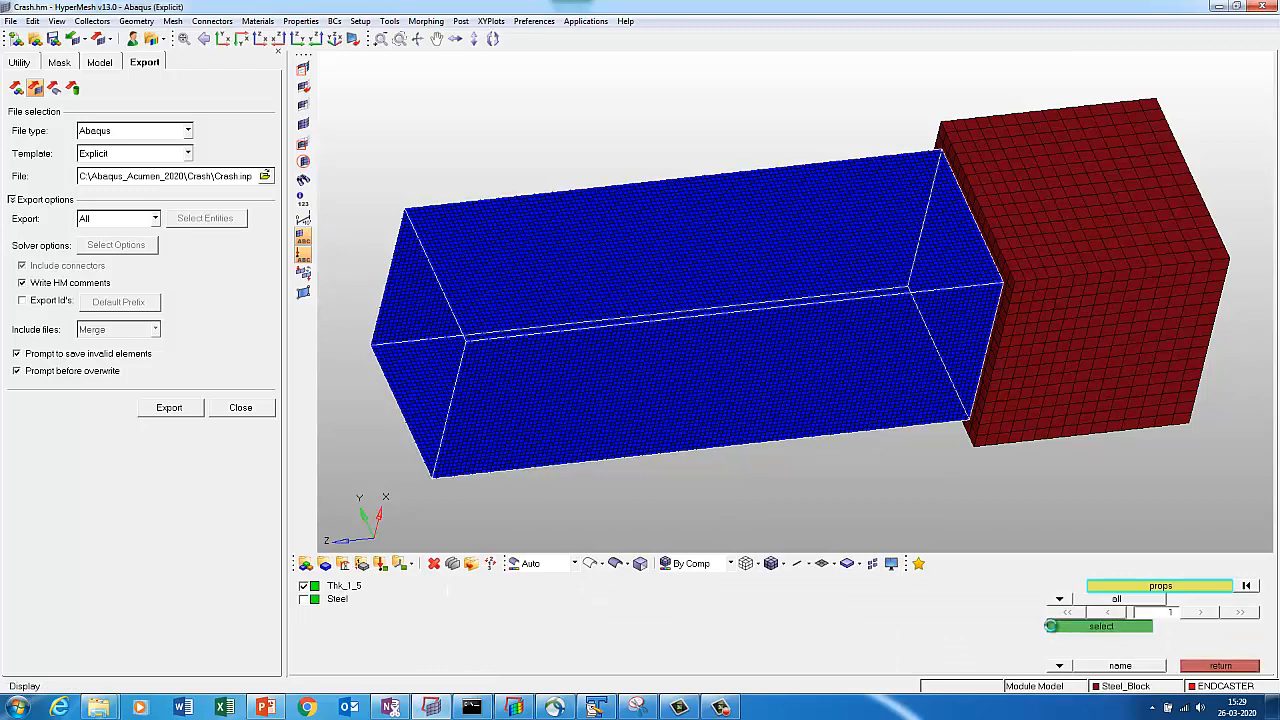
{"action": "left_click", "coordinate": [1158, 603]}
{"action": "key", "text": "Escape"}
{"action": "key", "text": "Escape"}
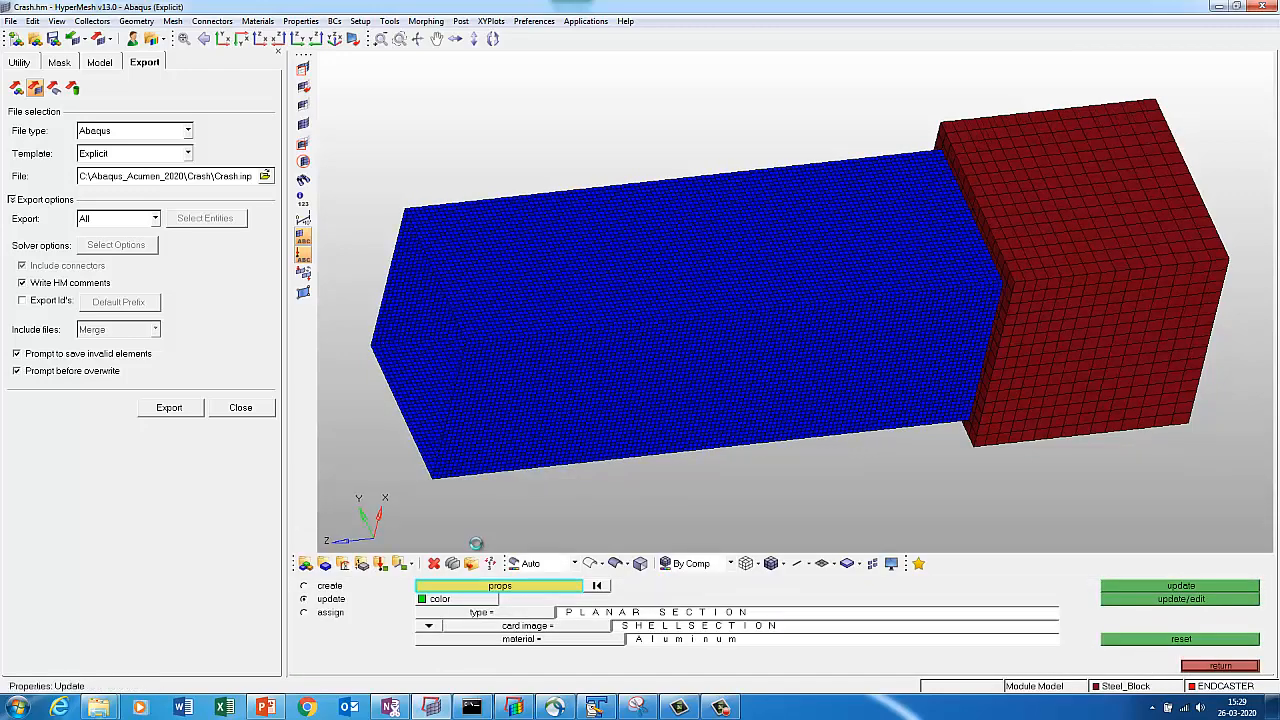
Delete the entire current model to start from an empty session.
{"action": "left_click", "coordinate": [562, 612]}
{"action": "left_click", "coordinate": [1167, 638]}
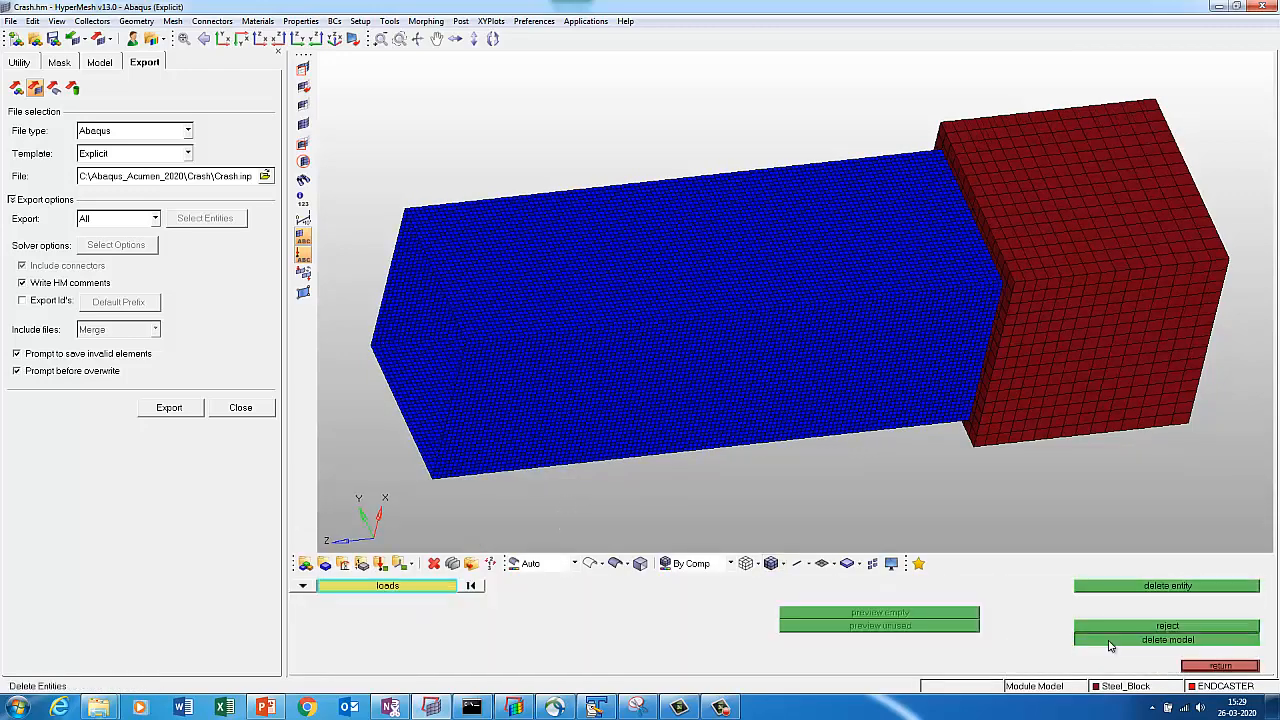
{"action": "left_click", "coordinate": [767, 626]}
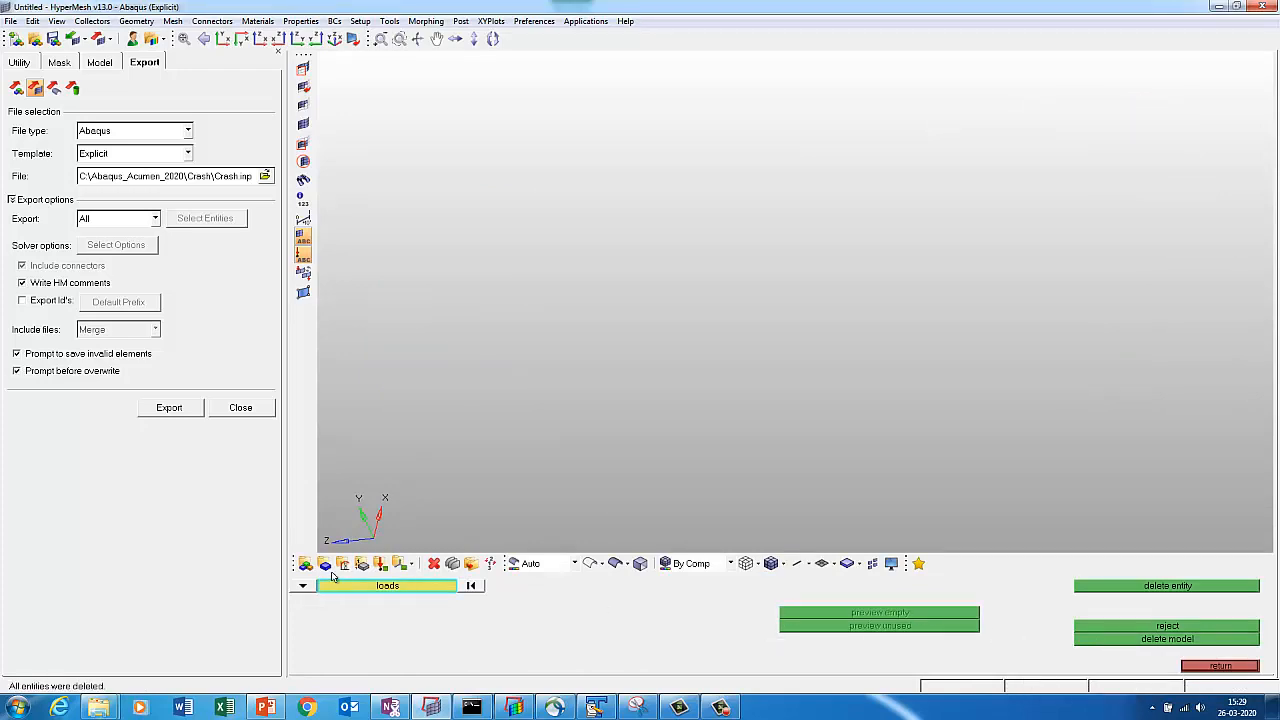
{"action": "left_click", "coordinate": [1196, 667]}
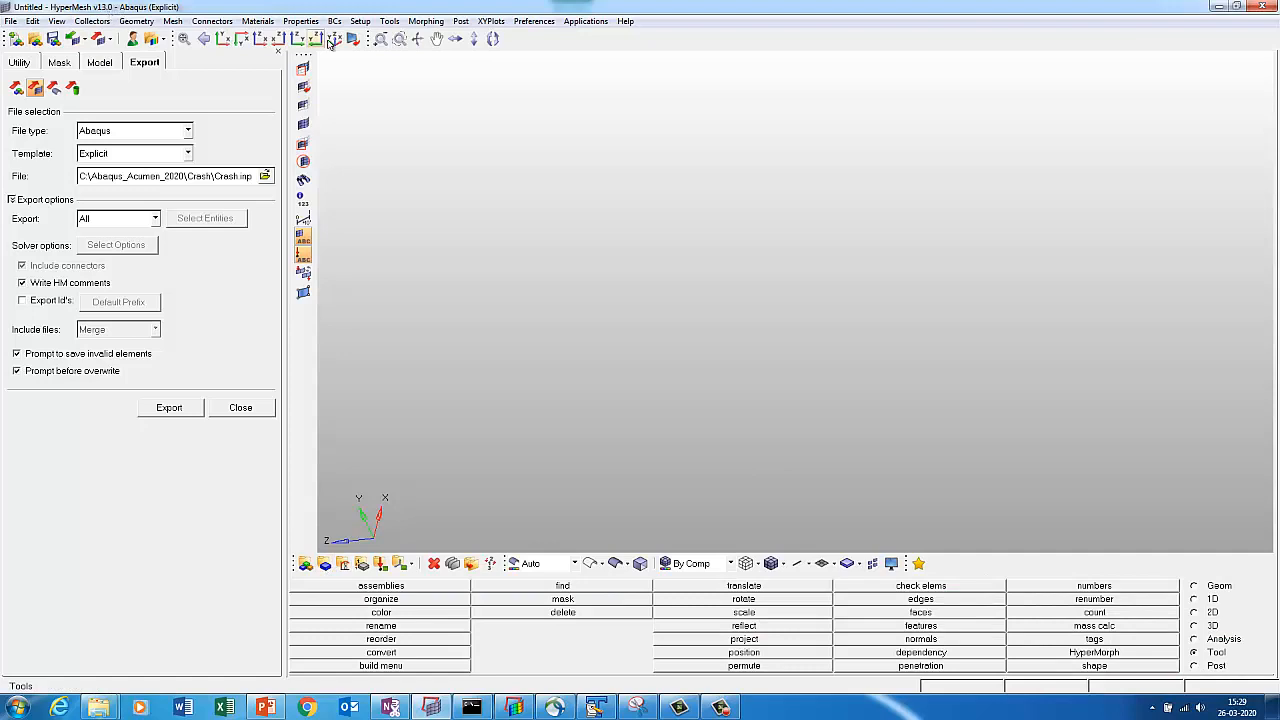
Apply the HyperMesh user profile for Abaqus with the Explicit template.
{"action": "left_click", "coordinate": [536, 24]}
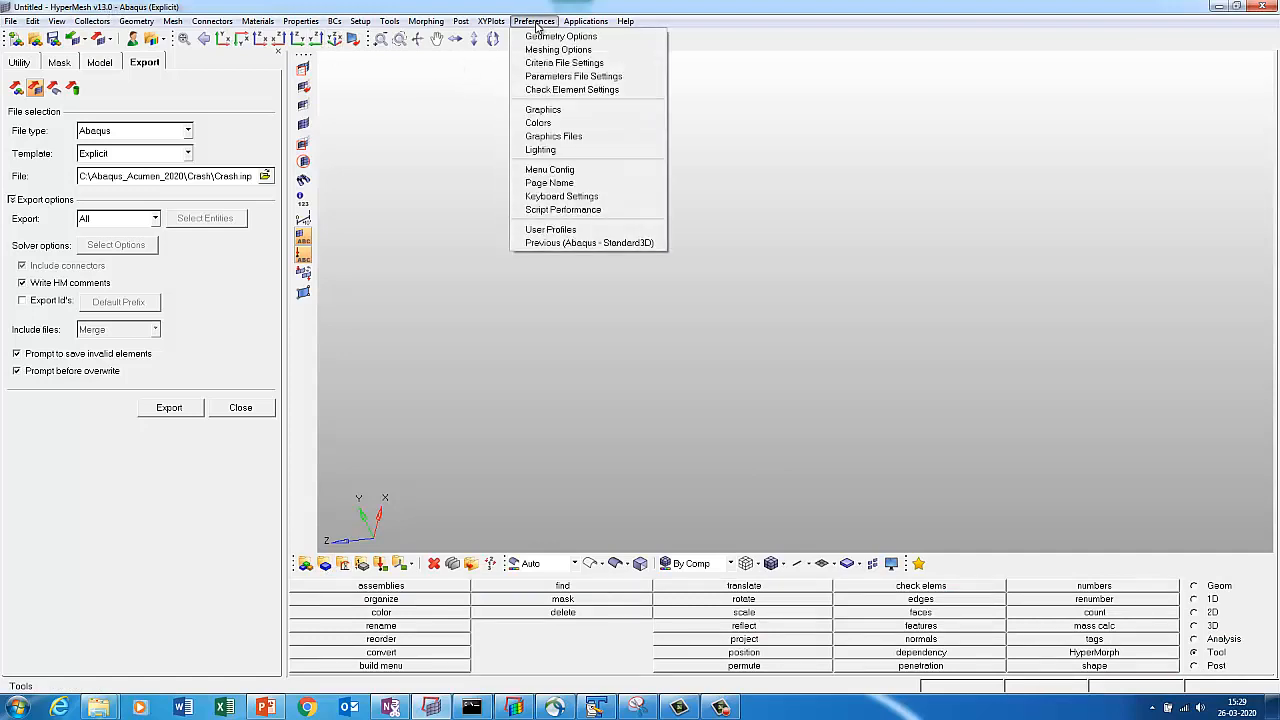
{"action": "left_click", "coordinate": [551, 231]}
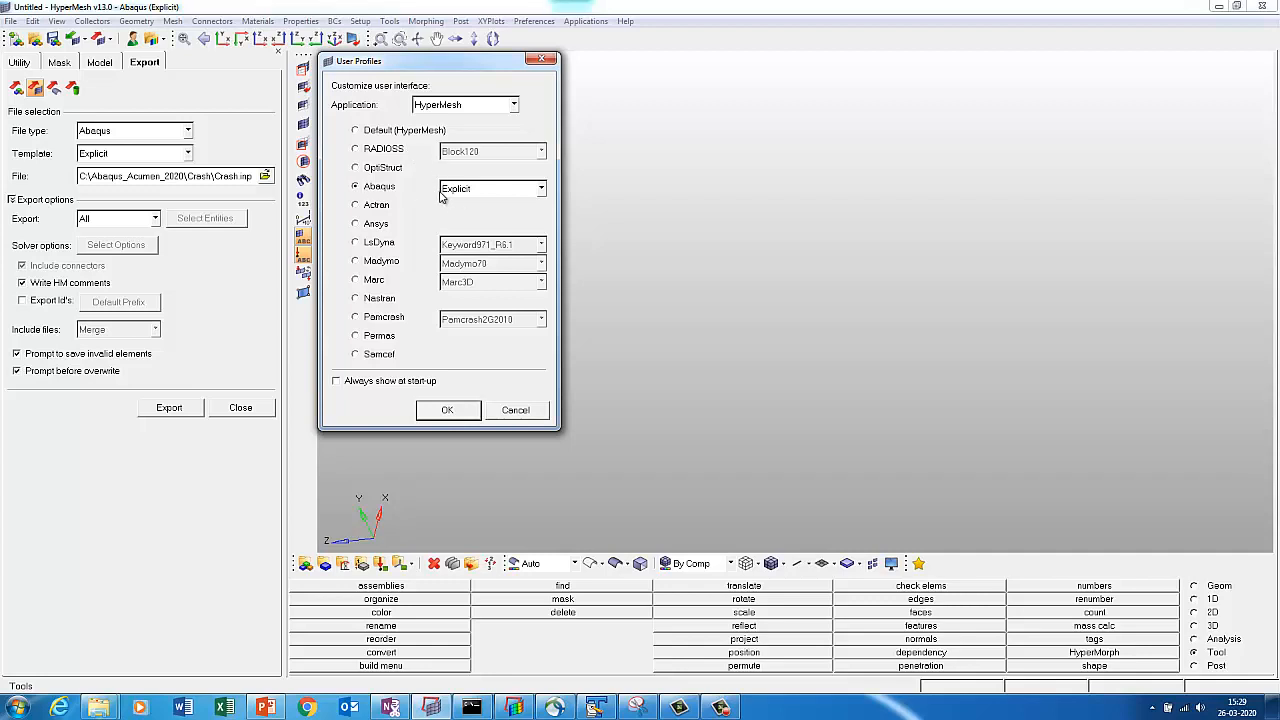
{"action": "left_click", "coordinate": [450, 410]}
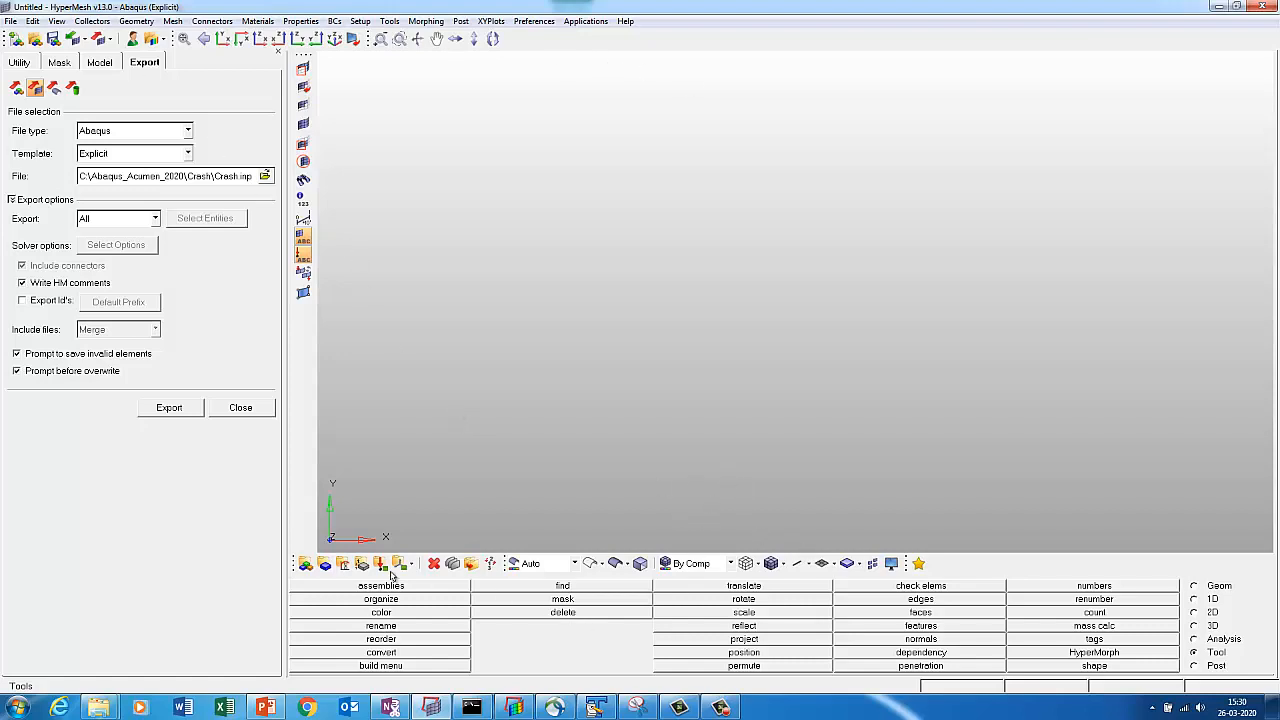
Create a blue component named Aluminum_Sq with no card image and no property.
{"action": "left_click", "coordinate": [325, 565]}
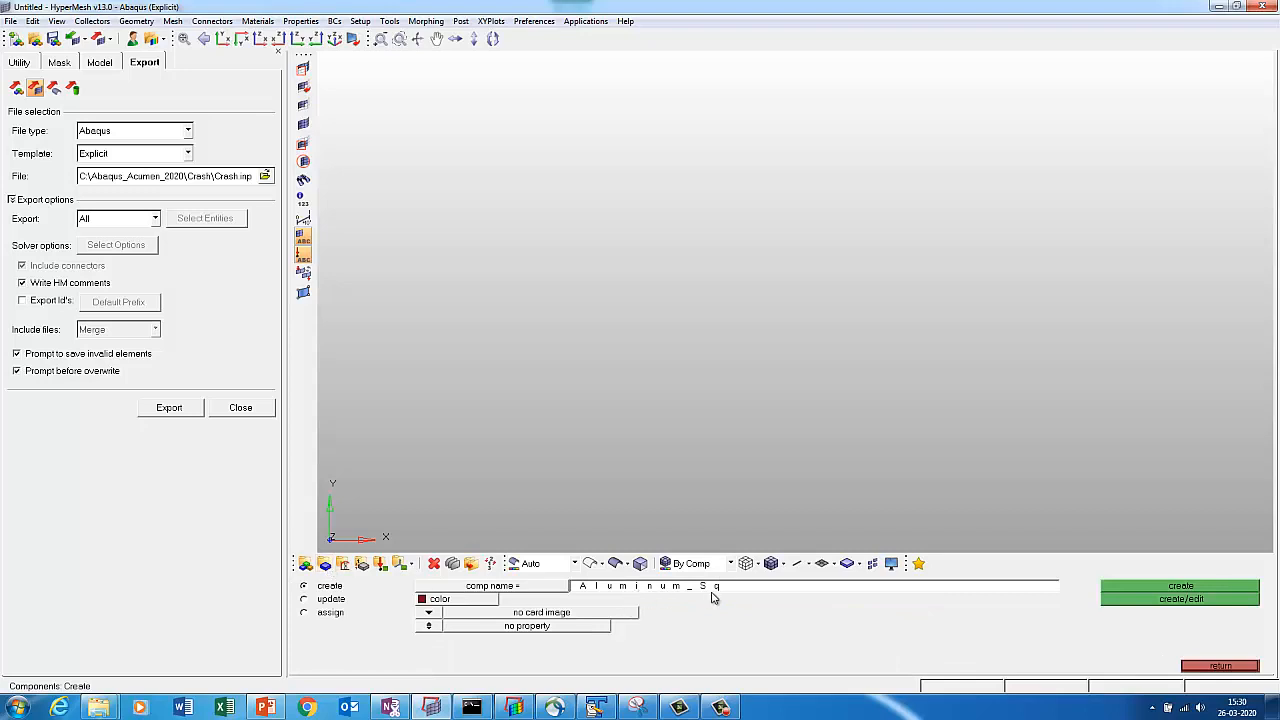
{"action": "left_click", "coordinate": [436, 601]}
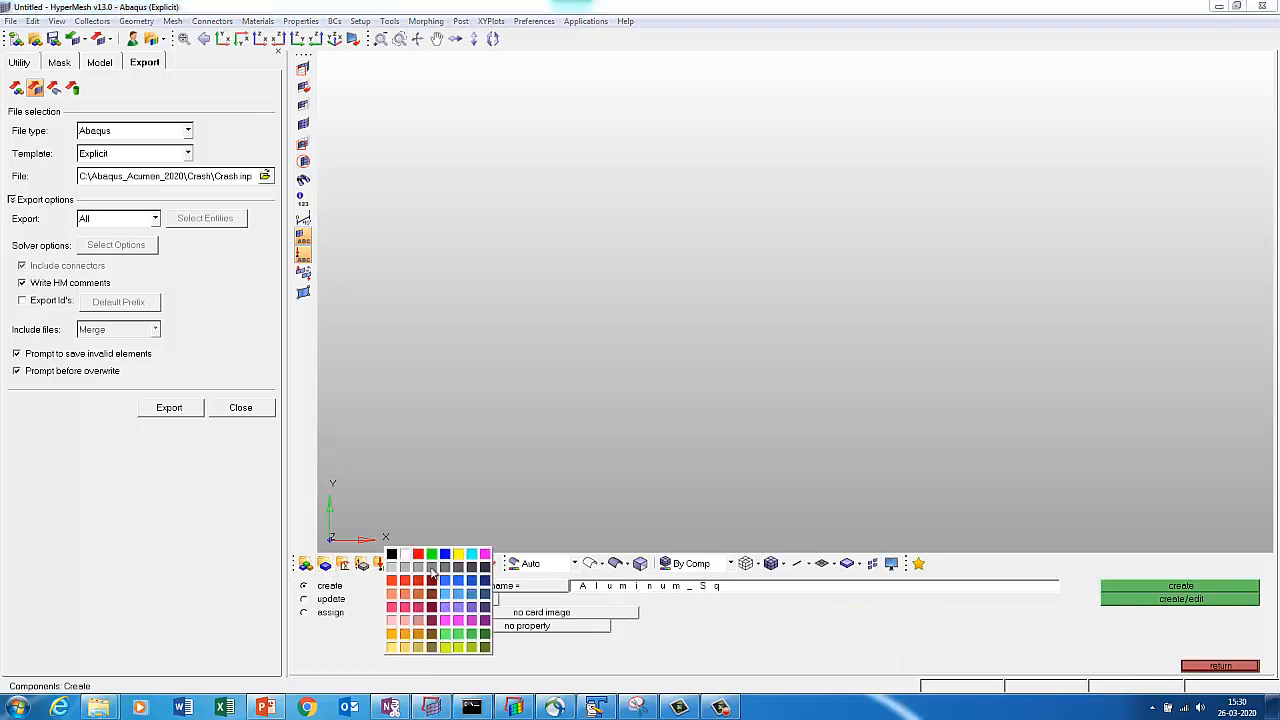
{"action": "left_click", "coordinate": [445, 557]}
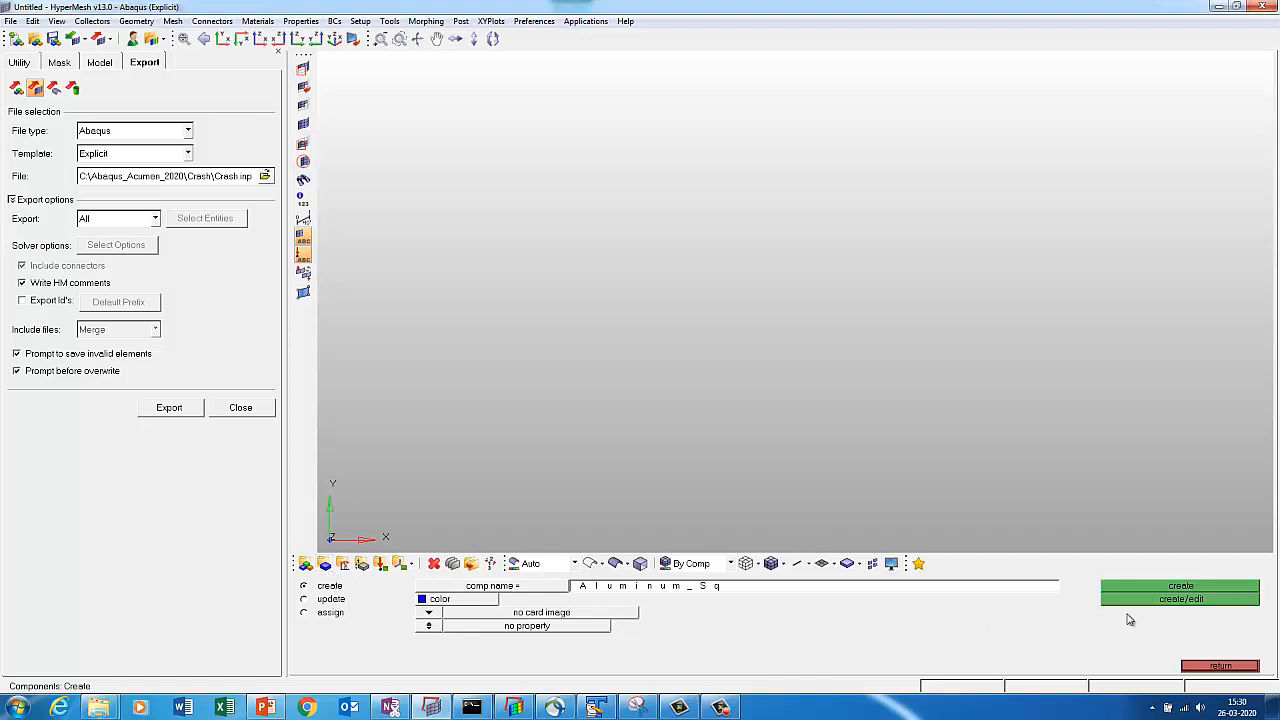
{"action": "left_click", "coordinate": [1190, 598]}
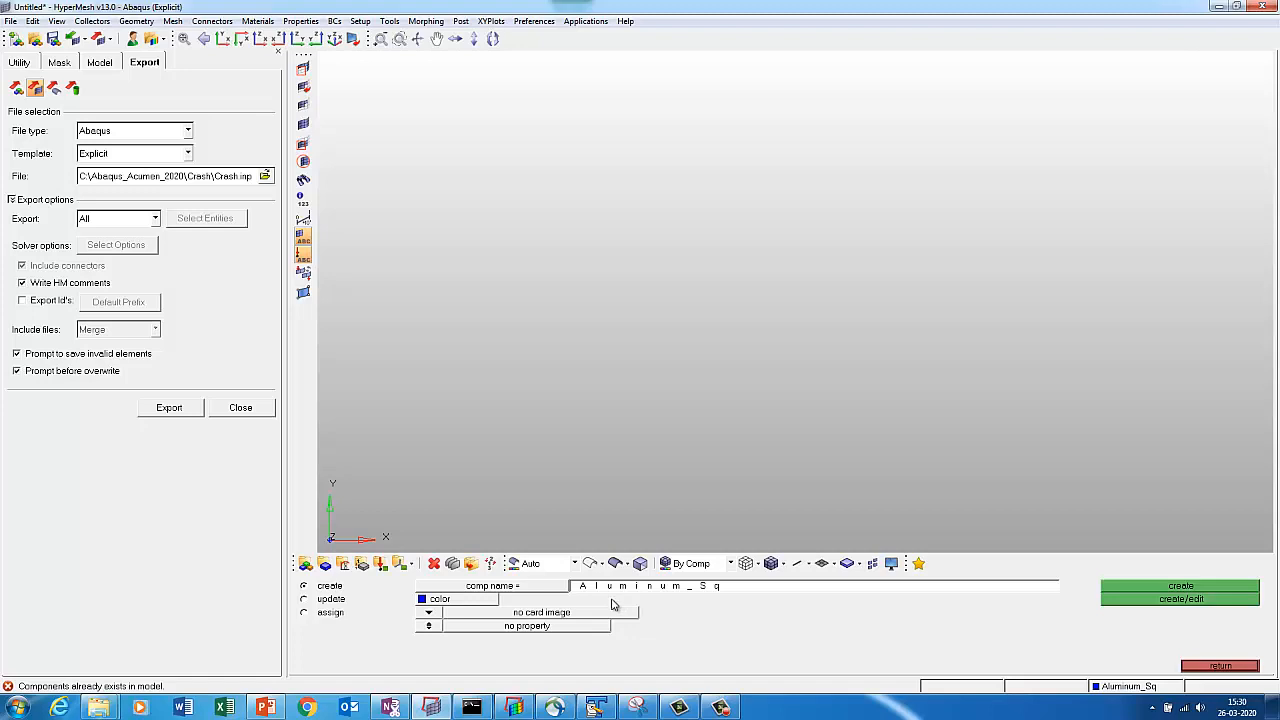
{"action": "left_click", "coordinate": [1210, 665]}
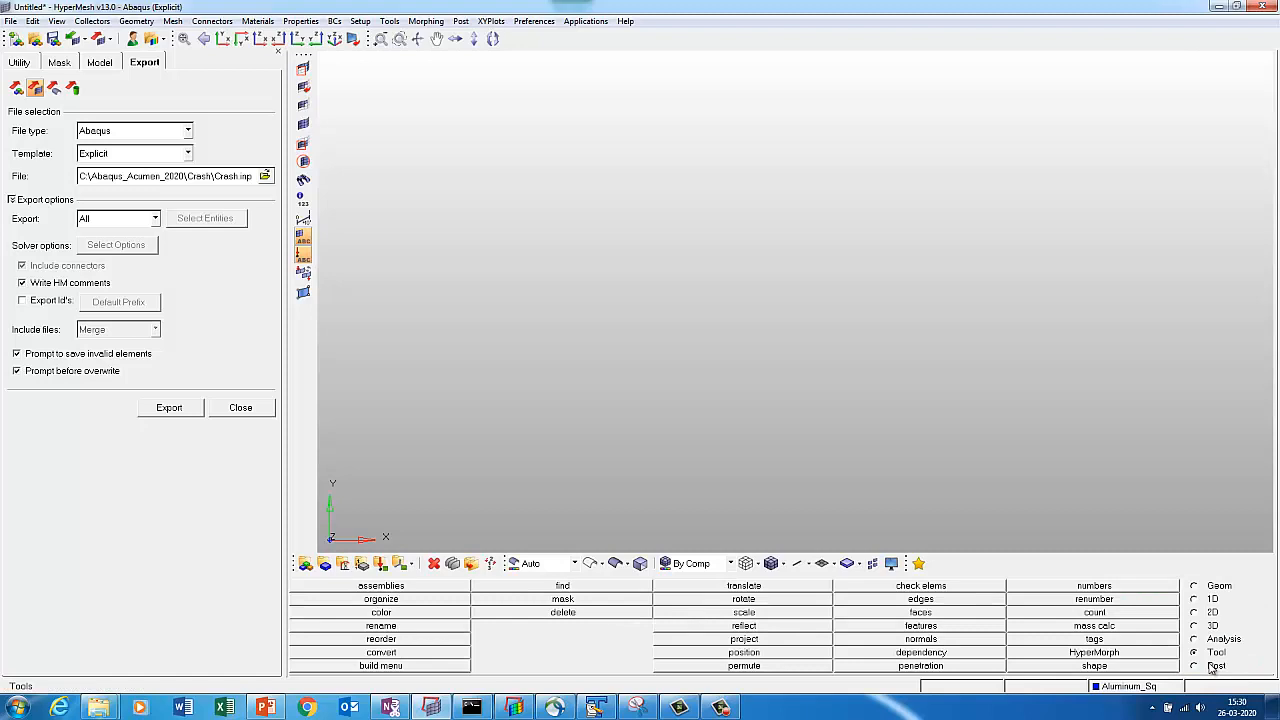
Create a node at the origin with x, y and z all 0.
{"action": "key", "text": "F8"}
{"action": "left_click", "coordinate": [558, 614]}
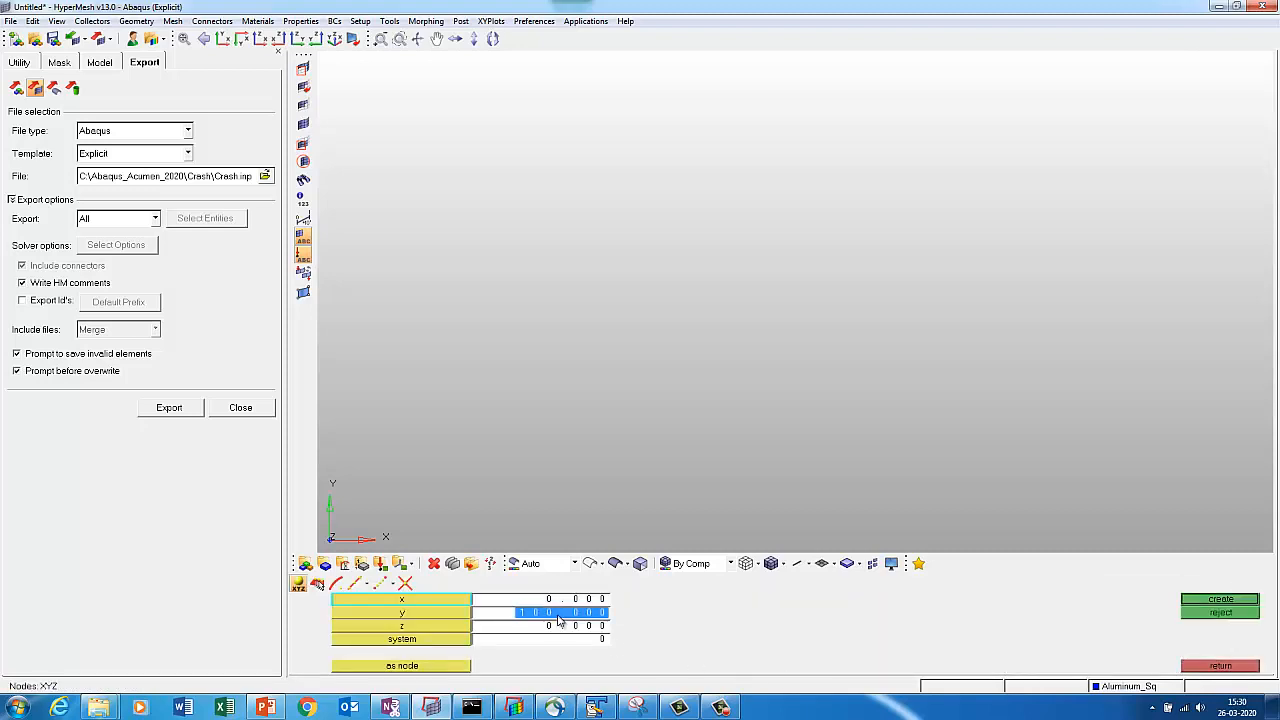
{"action": "type", "text": "0"}
{"action": "left_click", "coordinate": [1251, 600]}
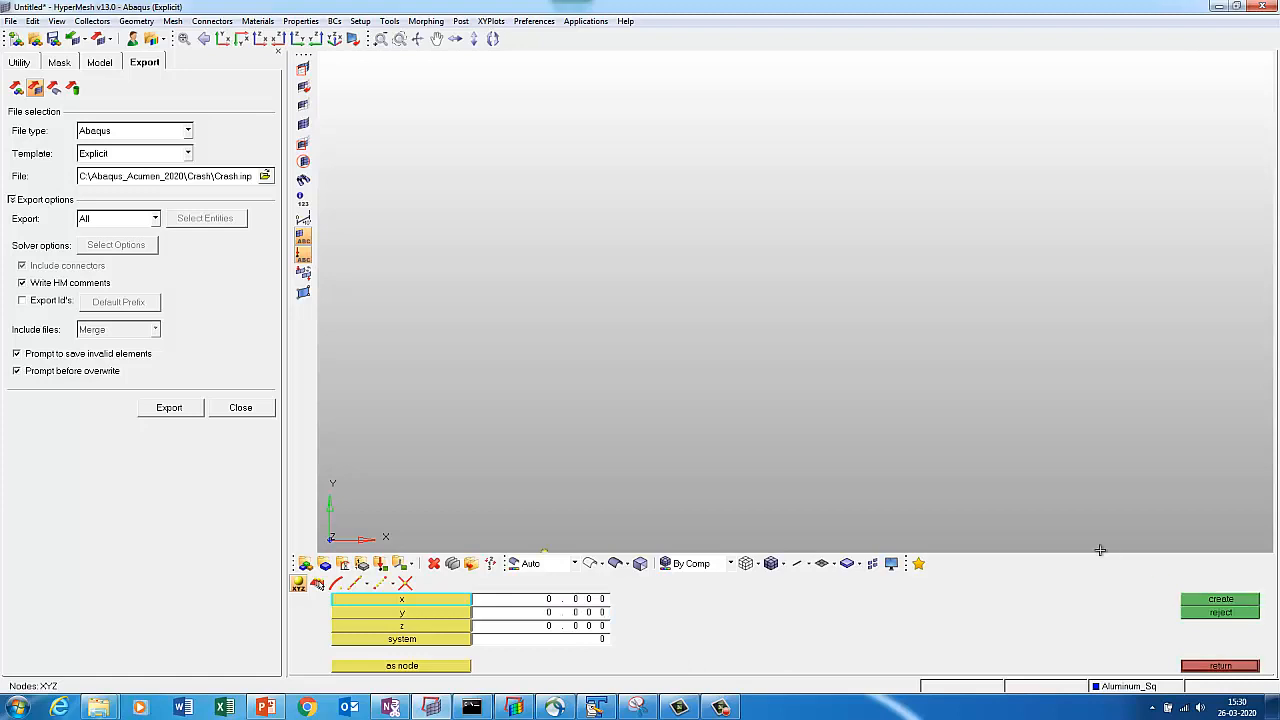
{"action": "key", "text": "f"}
Create a second node at x 100, y 0, z 0.
{"action": "left_click", "coordinate": [559, 600]}
{"action": "type", "text": "1"}
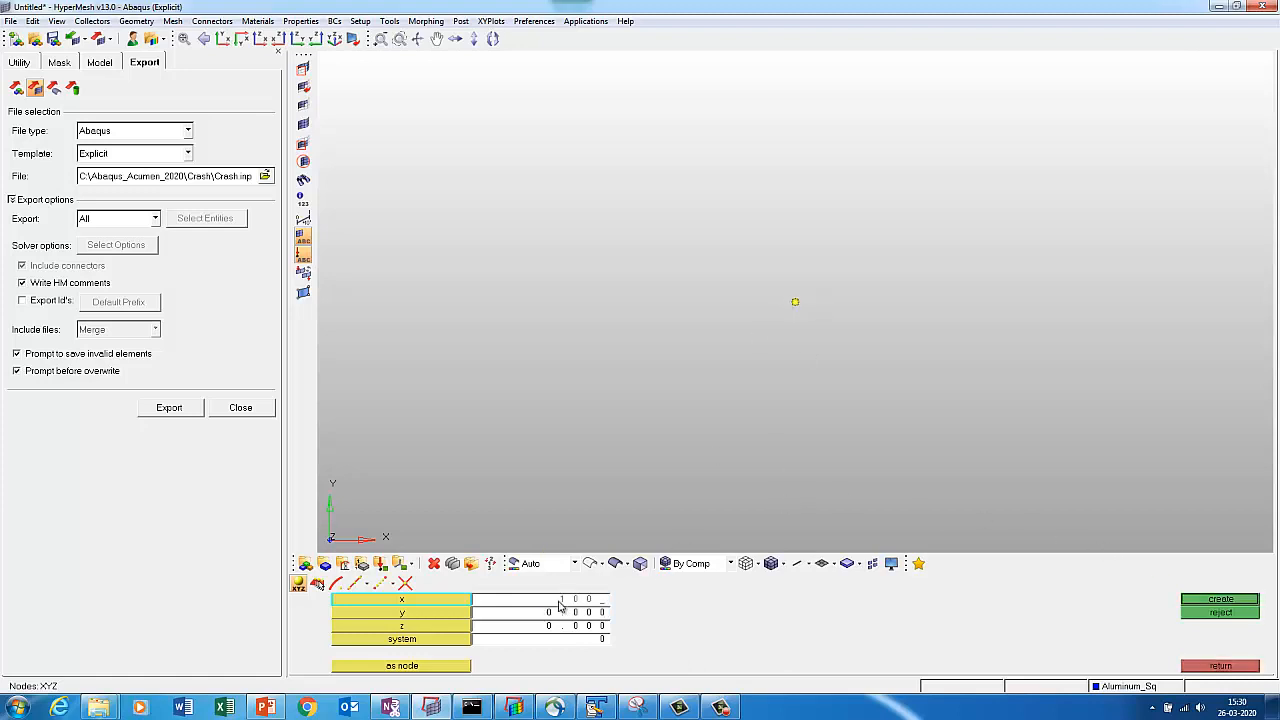
{"action": "type", "text": "00"}
{"action": "left_click", "coordinate": [1218, 602]}
{"action": "key", "text": "f"}
Create a third node at x 100, y 100, z 0.
{"action": "left_click", "coordinate": [538, 613]}
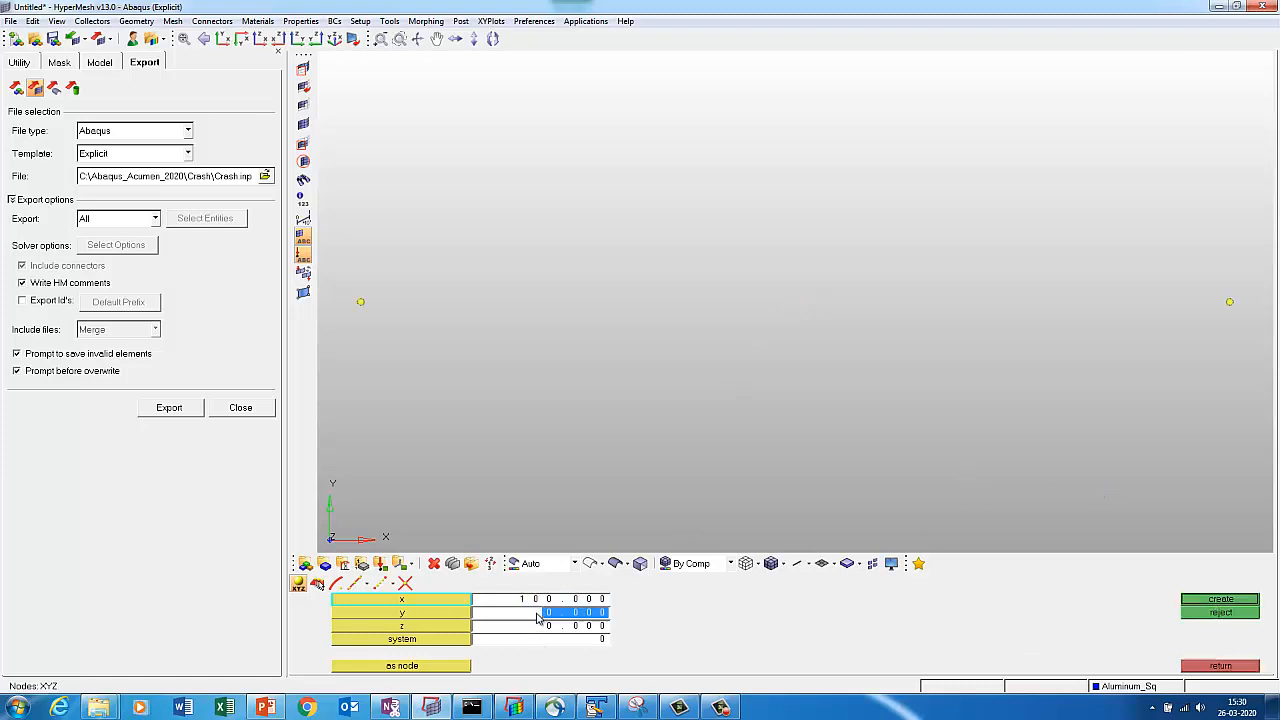
{"action": "type", "text": "100"}
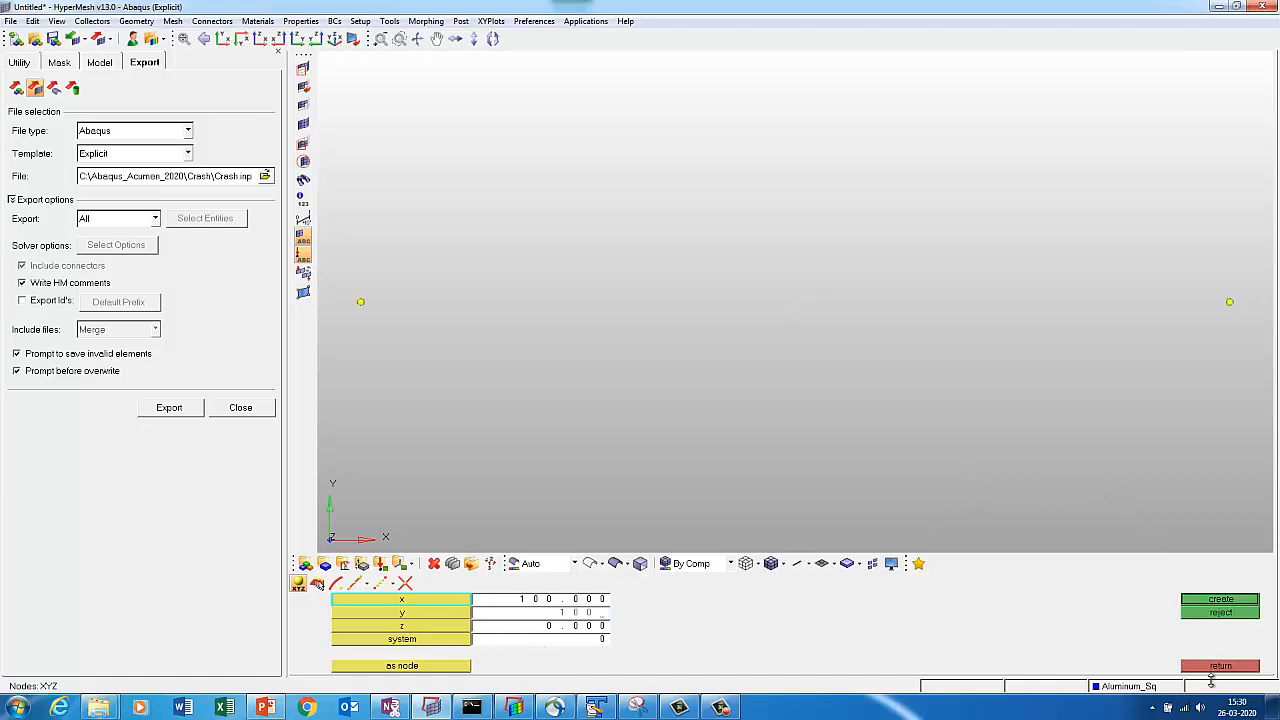
{"action": "left_click", "coordinate": [1225, 603]}
{"action": "key", "text": "f"}
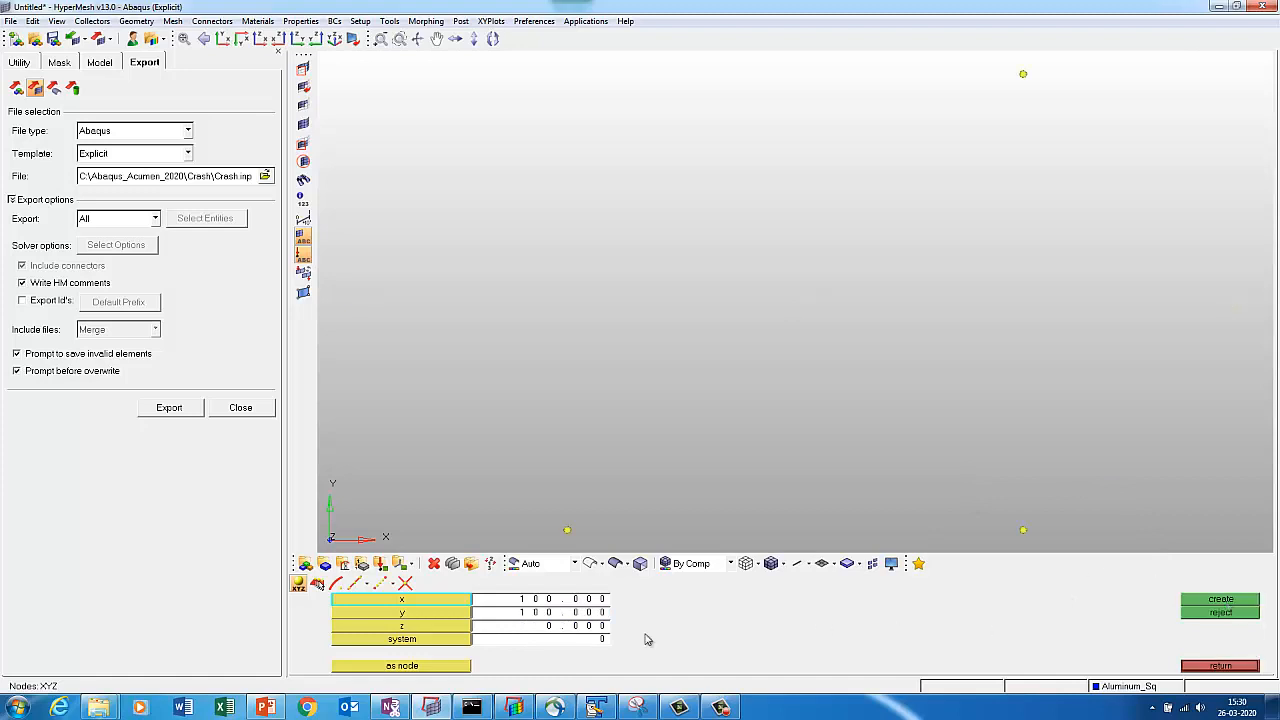
Create the fourth corner node at x 0, y 100, z 0 and finish node creation.
{"action": "left_click", "coordinate": [531, 603]}
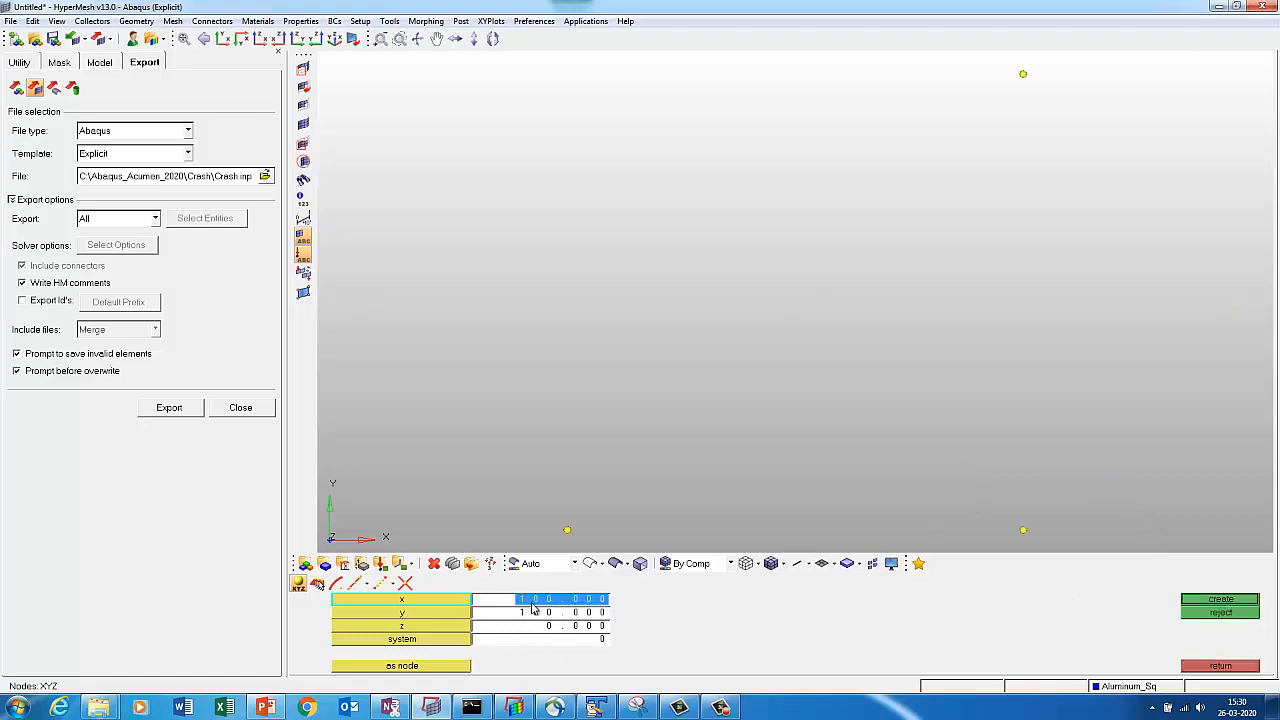
{"action": "type", "text": "0"}
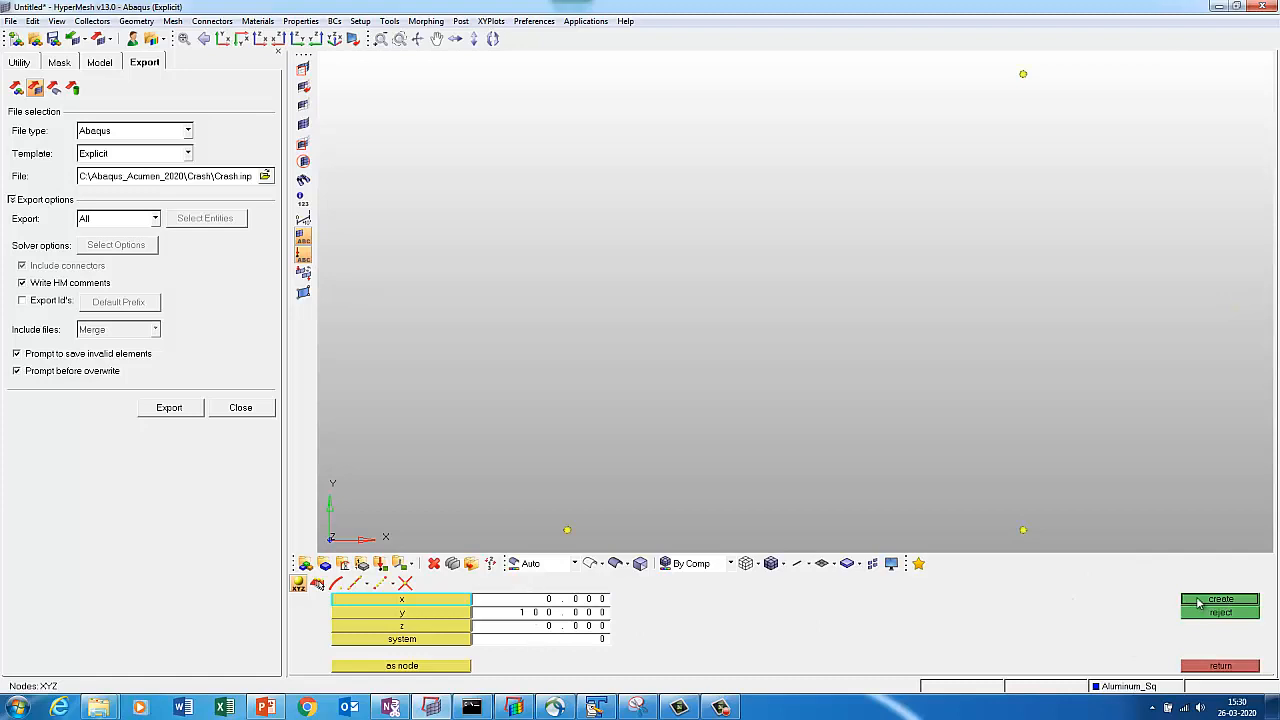
{"action": "left_click", "coordinate": [1198, 603]}
{"action": "left_click", "coordinate": [1221, 666]}
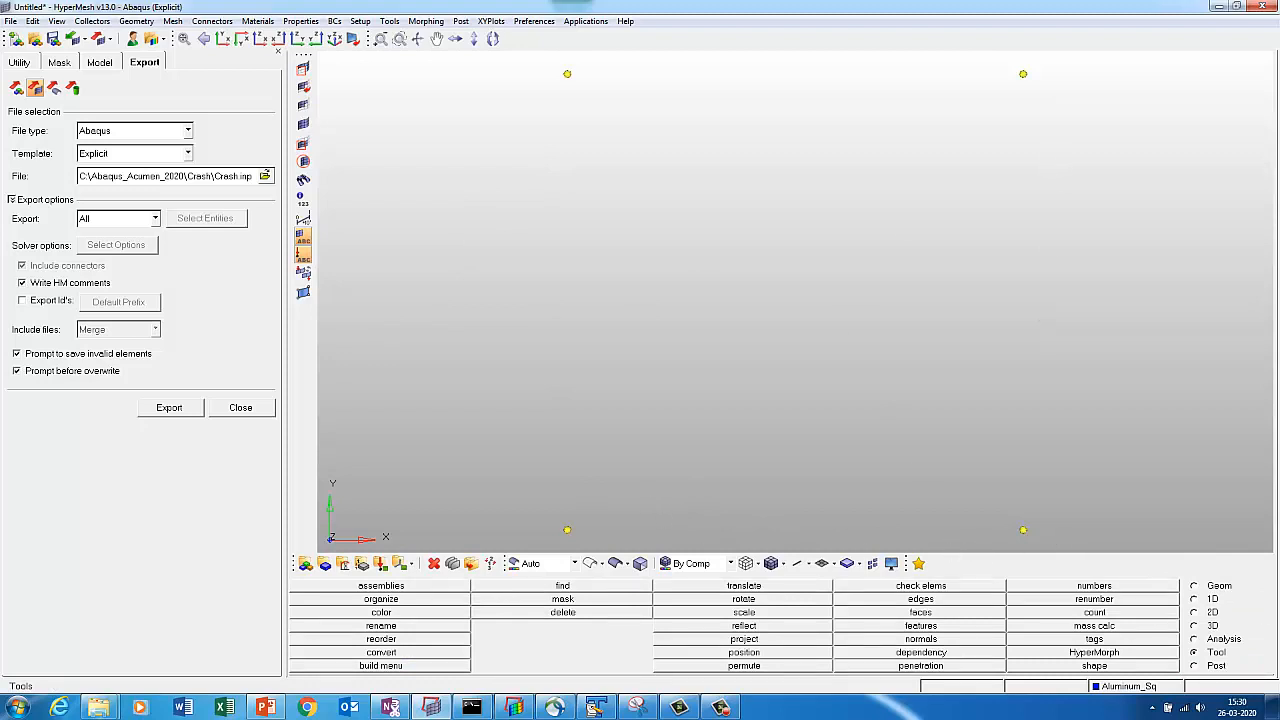
Create a straight line between the nodes at (0, 0, 0) and (100, 0, 0).
{"action": "left_click", "coordinate": [1219, 589]}
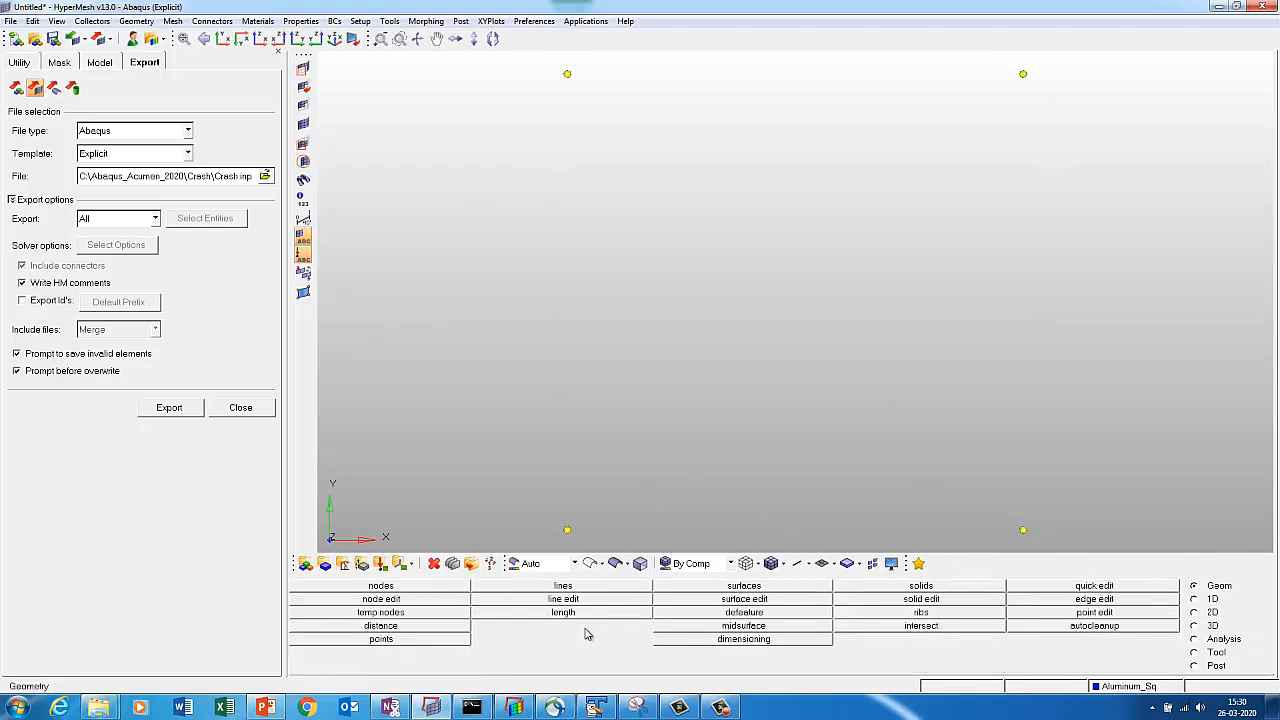
{"action": "left_click", "coordinate": [553, 589]}
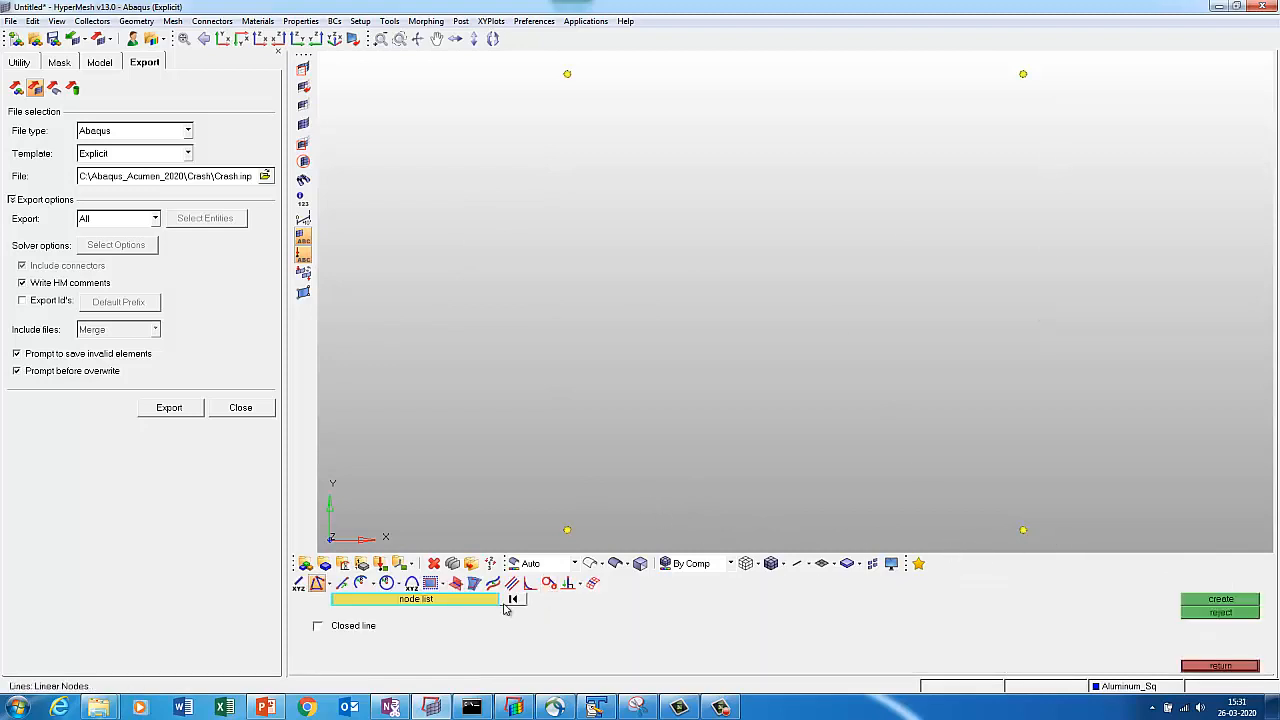
{"action": "left_click", "coordinate": [568, 530]}
{"action": "left_click", "coordinate": [1022, 530]}
{"action": "middle_click", "coordinate": [1033, 535]}
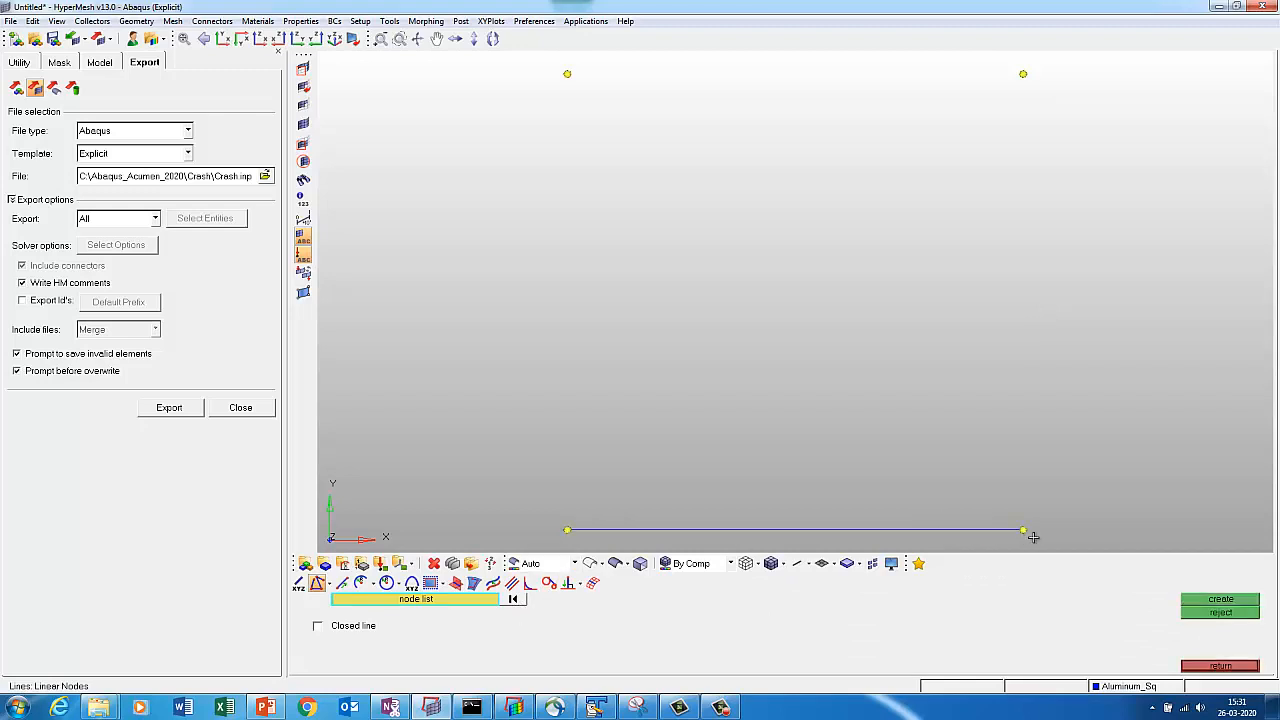
Create the three remaining straight lines between the corner nodes at x 100, y 100 and x 0 to close the square.
{"action": "left_click", "coordinate": [1021, 77]}
{"action": "middle_click", "coordinate": [1004, 140]}
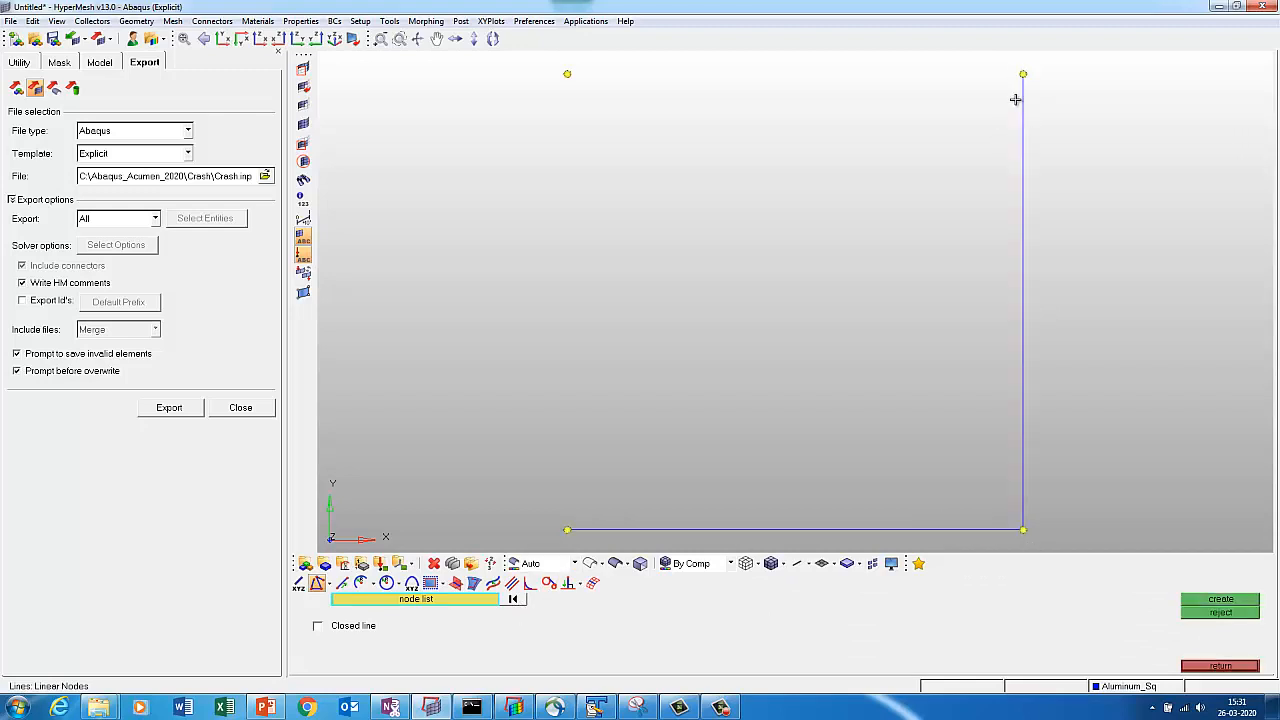
{"action": "left_click", "coordinate": [1023, 77]}
{"action": "left_click", "coordinate": [572, 73]}
{"action": "middle_click", "coordinate": [578, 88]}
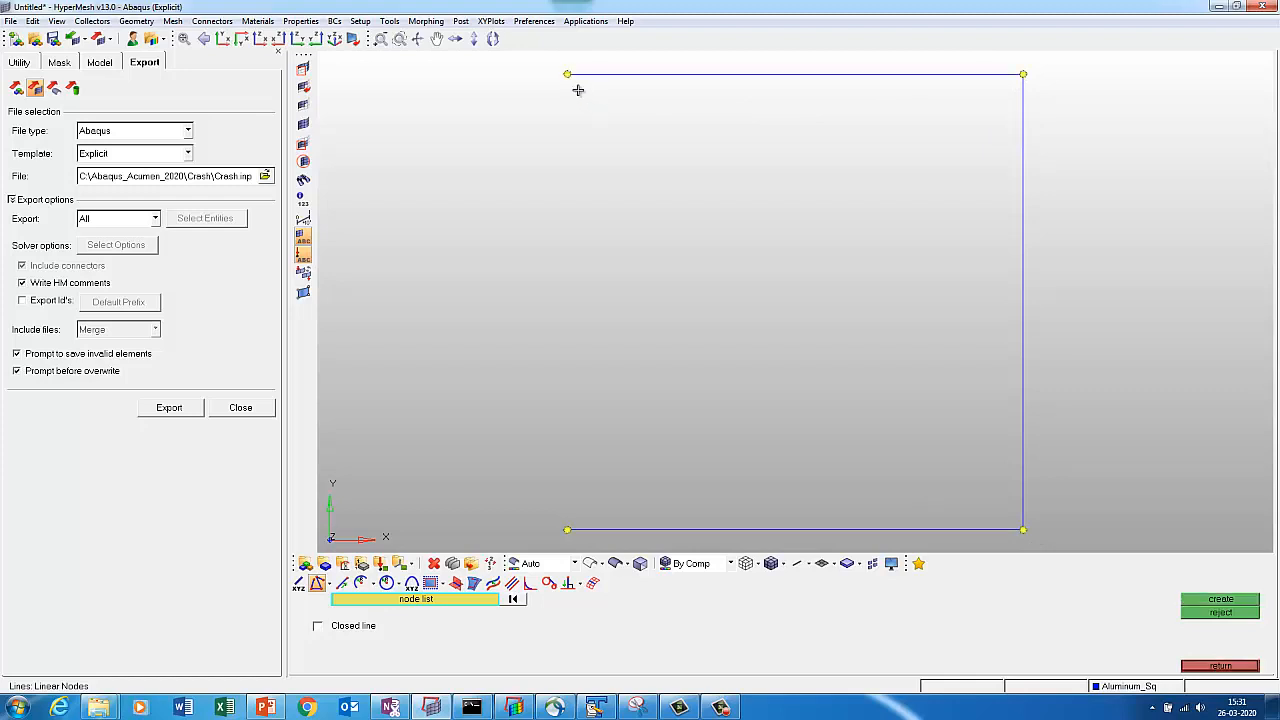
{"action": "left_click", "coordinate": [567, 532]}
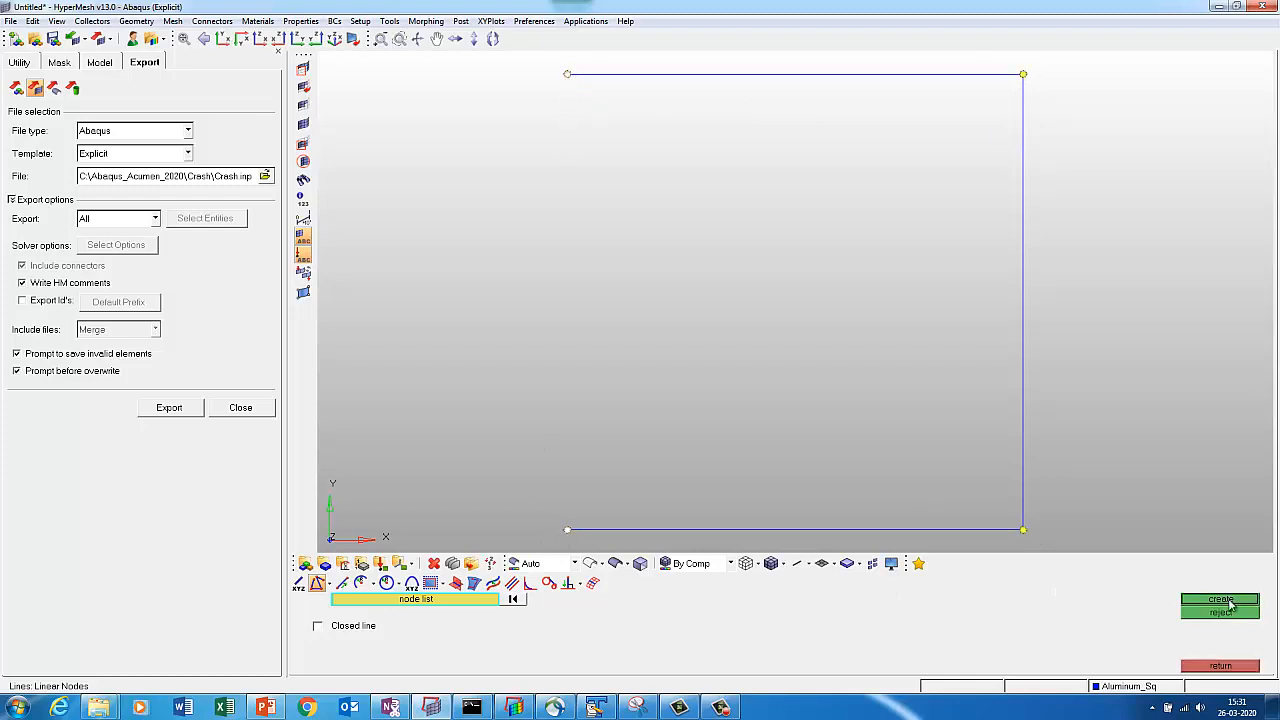
{"action": "left_click", "coordinate": [1230, 602]}
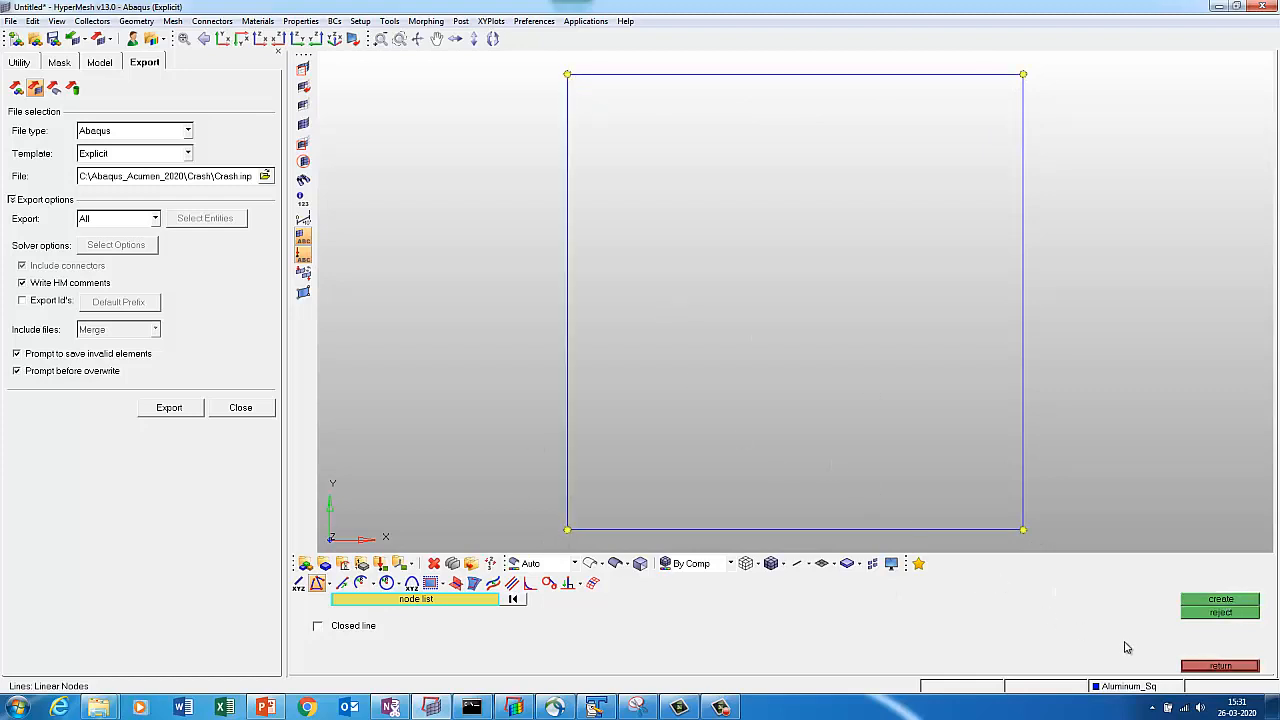
{"action": "left_click", "coordinate": [1219, 666]}
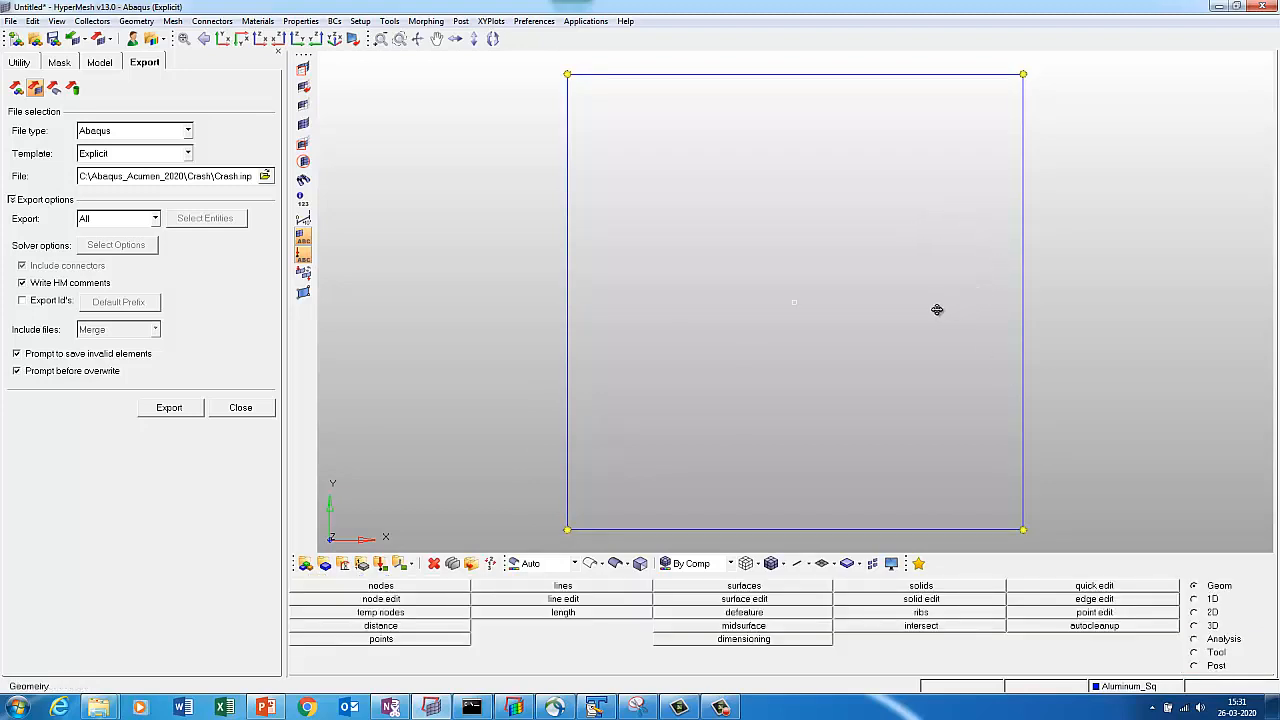
Duplicate all displayed lines into the original component and translate the copies by -300 along the z-axis.
{"action": "mouse_move", "coordinate": [938, 310]}
{"action": "left_mouse_down", "text": "ctrl"}
{"action": "mouse_move", "coordinate": [752, 347]}
{"action": "mouse_move", "coordinate": [620, 447]}
{"action": "mouse_move", "coordinate": [981, 391]}
{"action": "left_mouse_up", "text": "ctrl"}
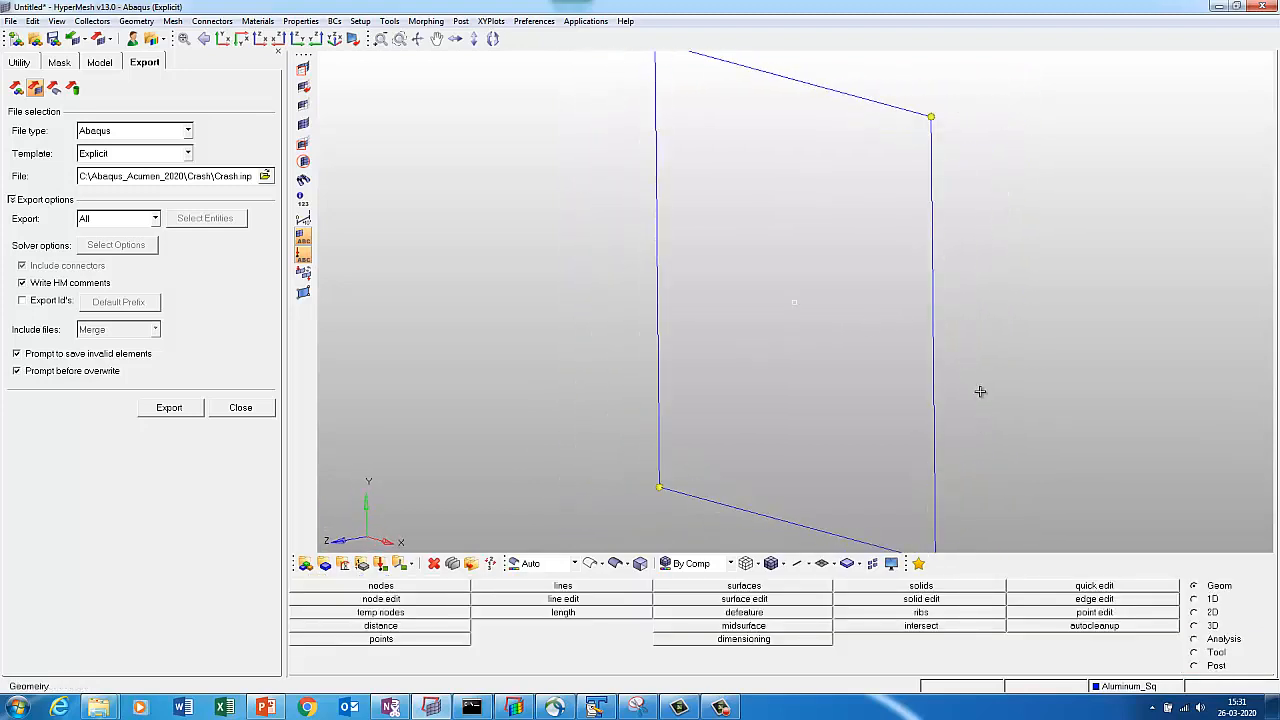
{"action": "key", "text": "f"}
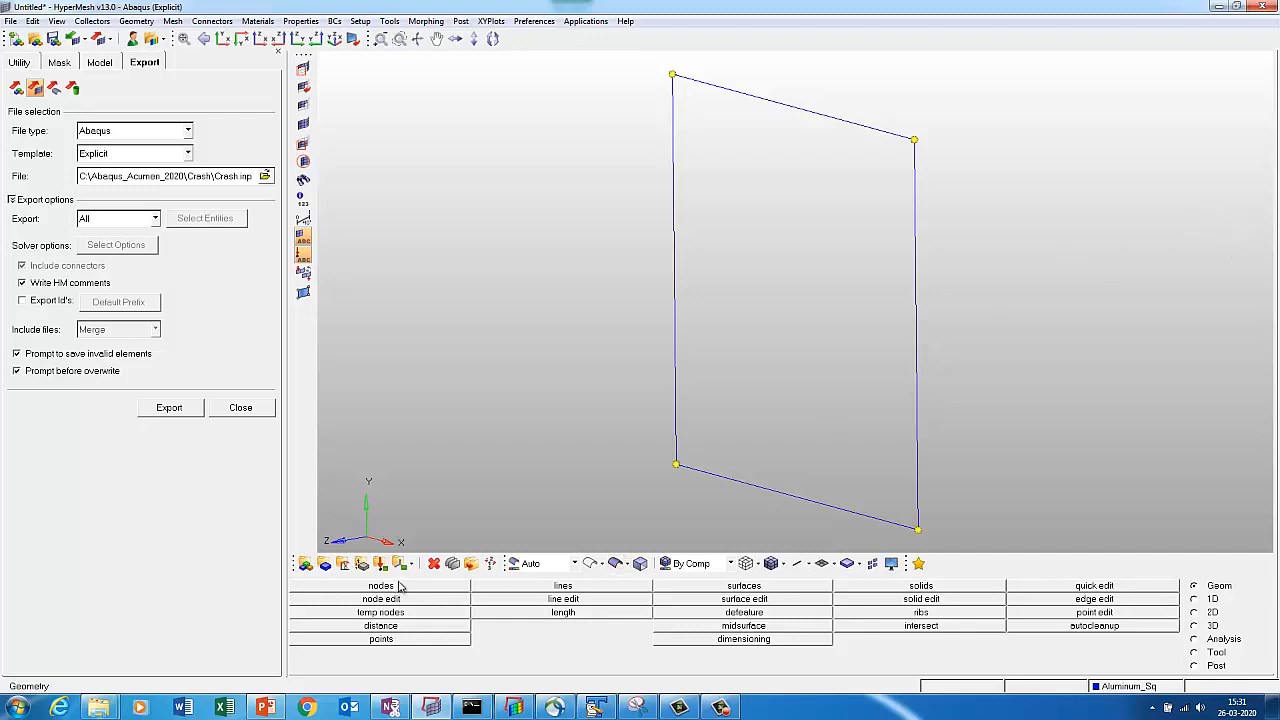
{"action": "key", "text": "shift+F4"}
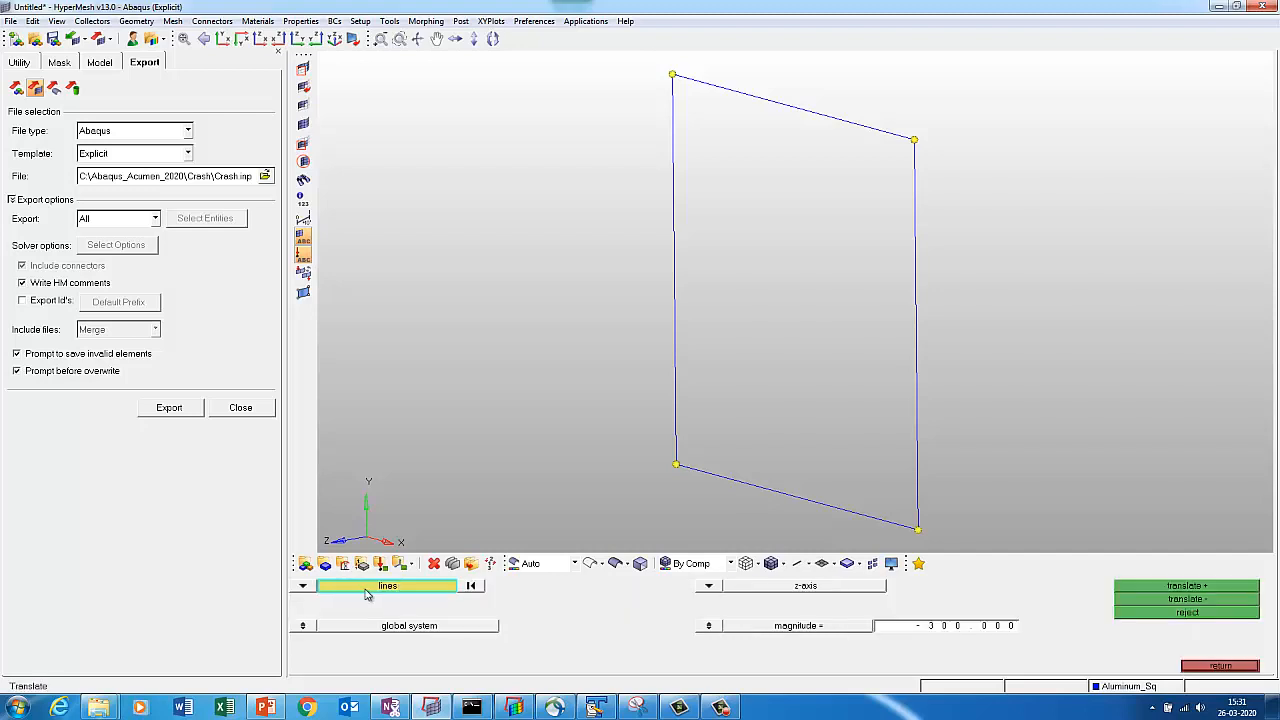
{"action": "left_click", "coordinate": [308, 588]}
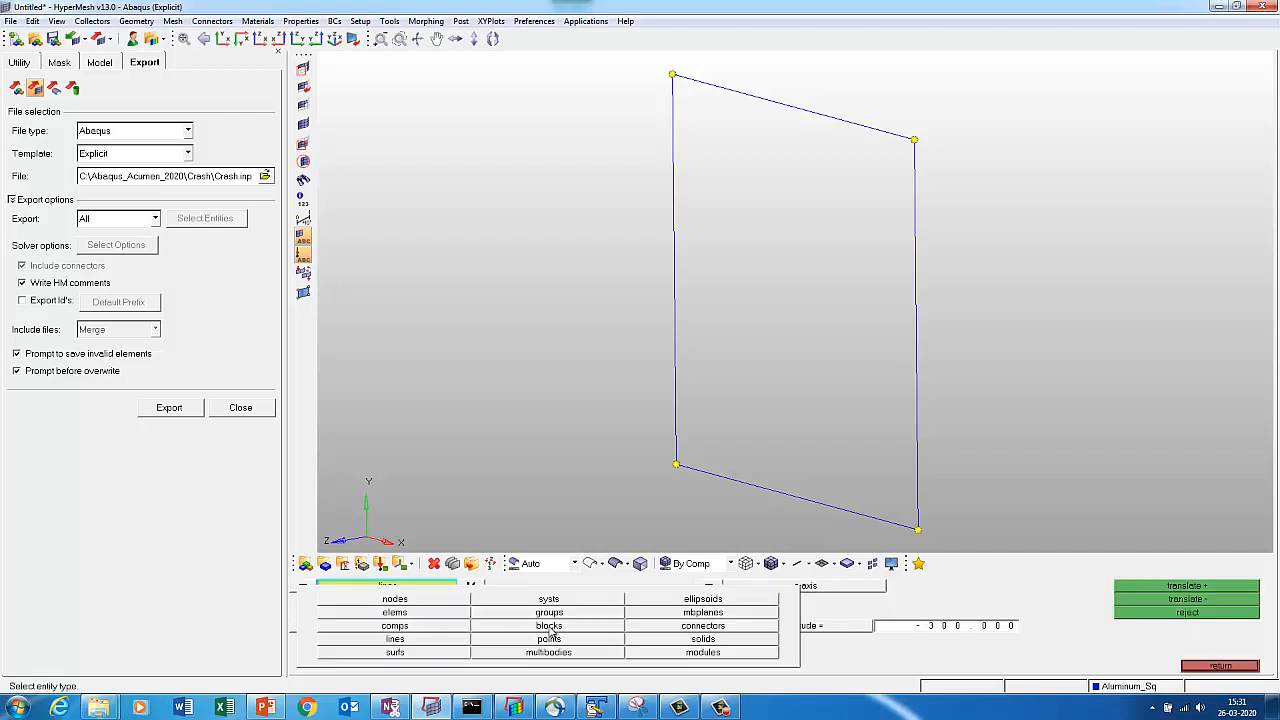
{"action": "left_click", "coordinate": [400, 592]}
{"action": "left_click", "coordinate": [393, 590]}
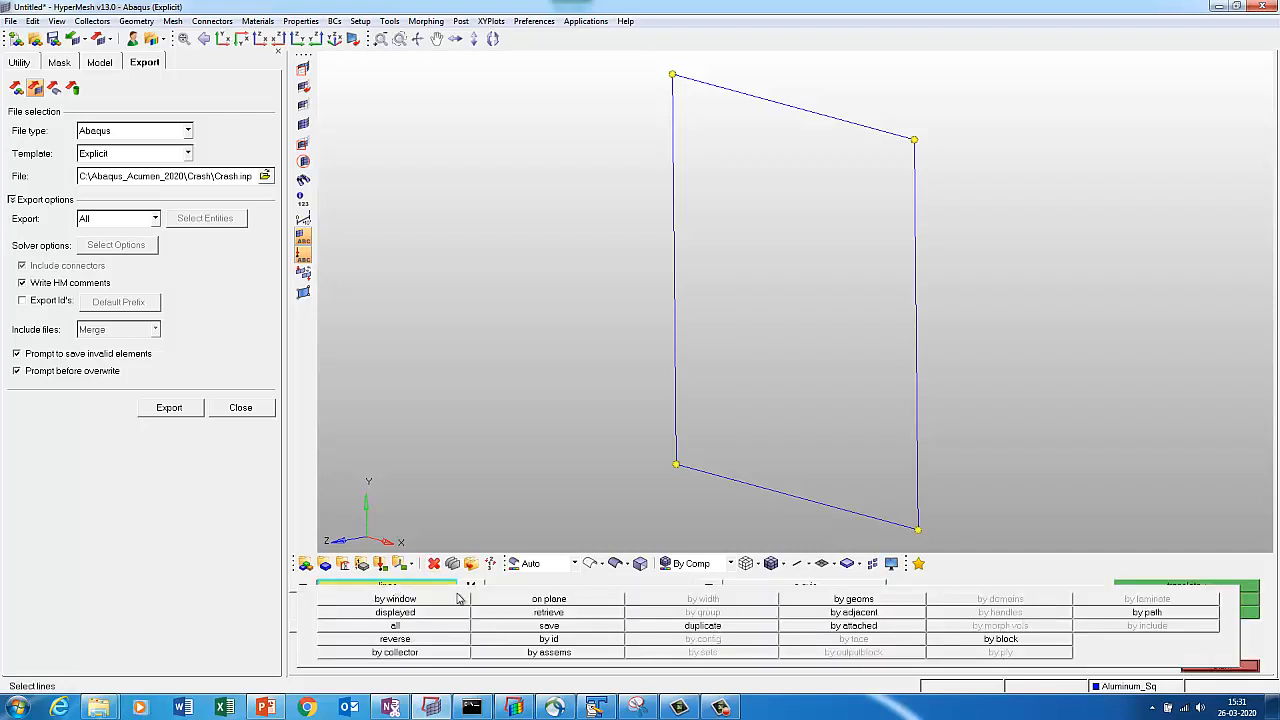
{"action": "left_click", "coordinate": [370, 610]}
{"action": "left_click", "coordinate": [445, 592]}
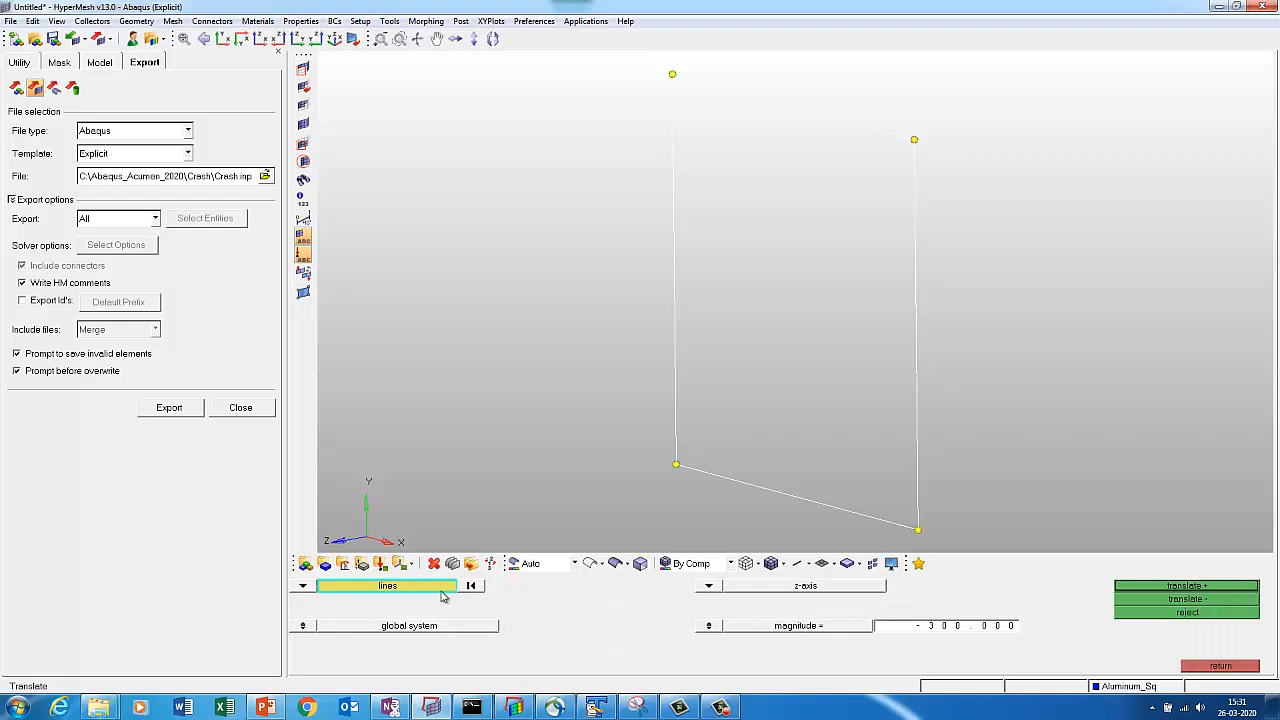
{"action": "left_click", "coordinate": [443, 593]}
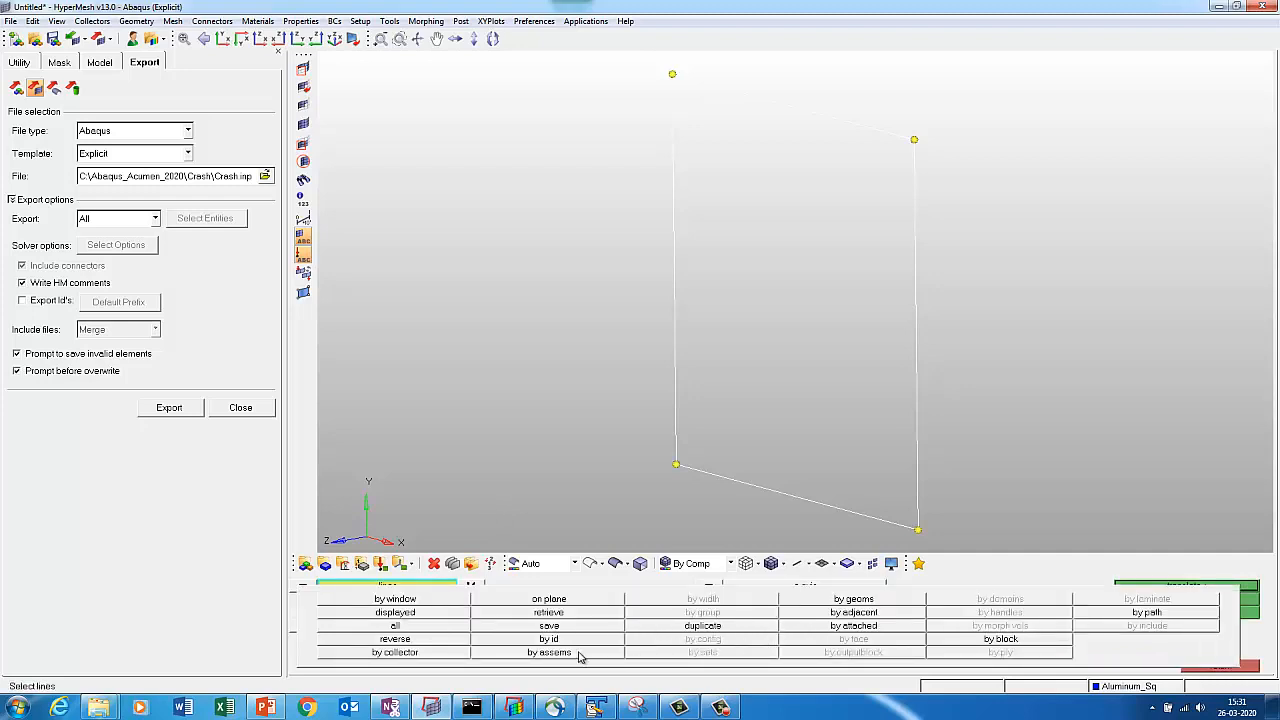
{"action": "left_click", "coordinate": [688, 628]}
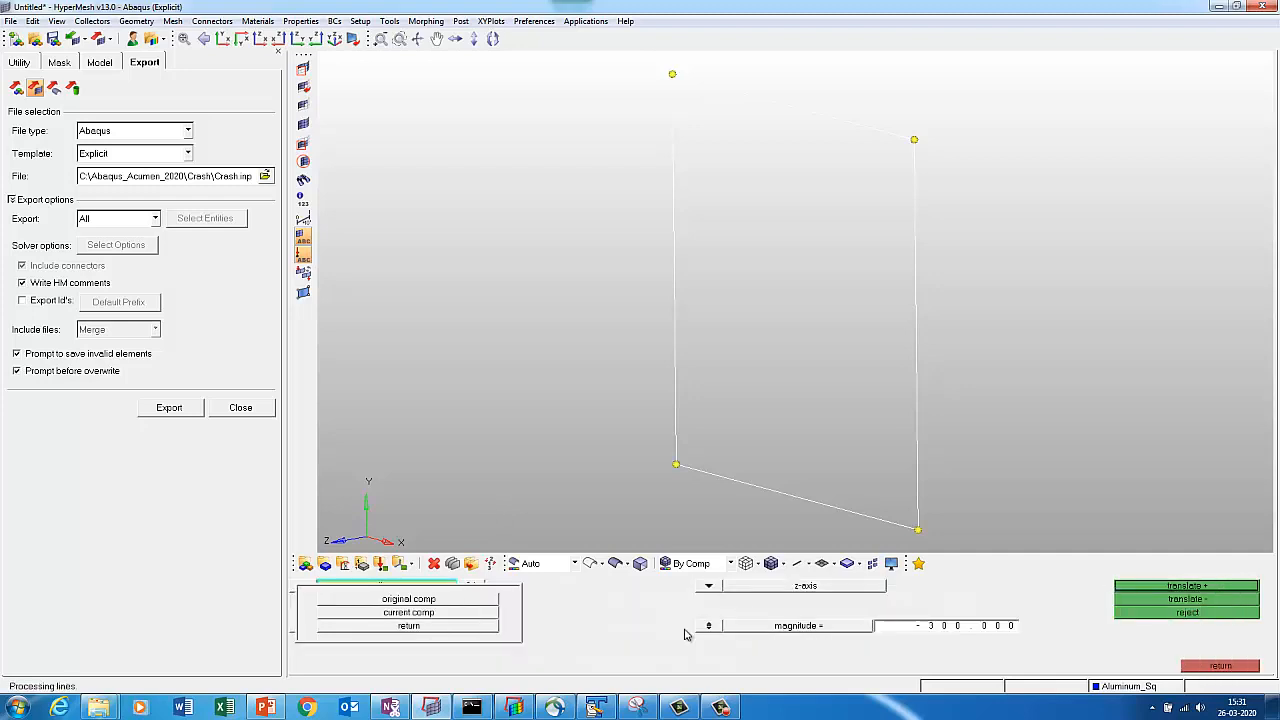
{"action": "left_click", "coordinate": [408, 612]}
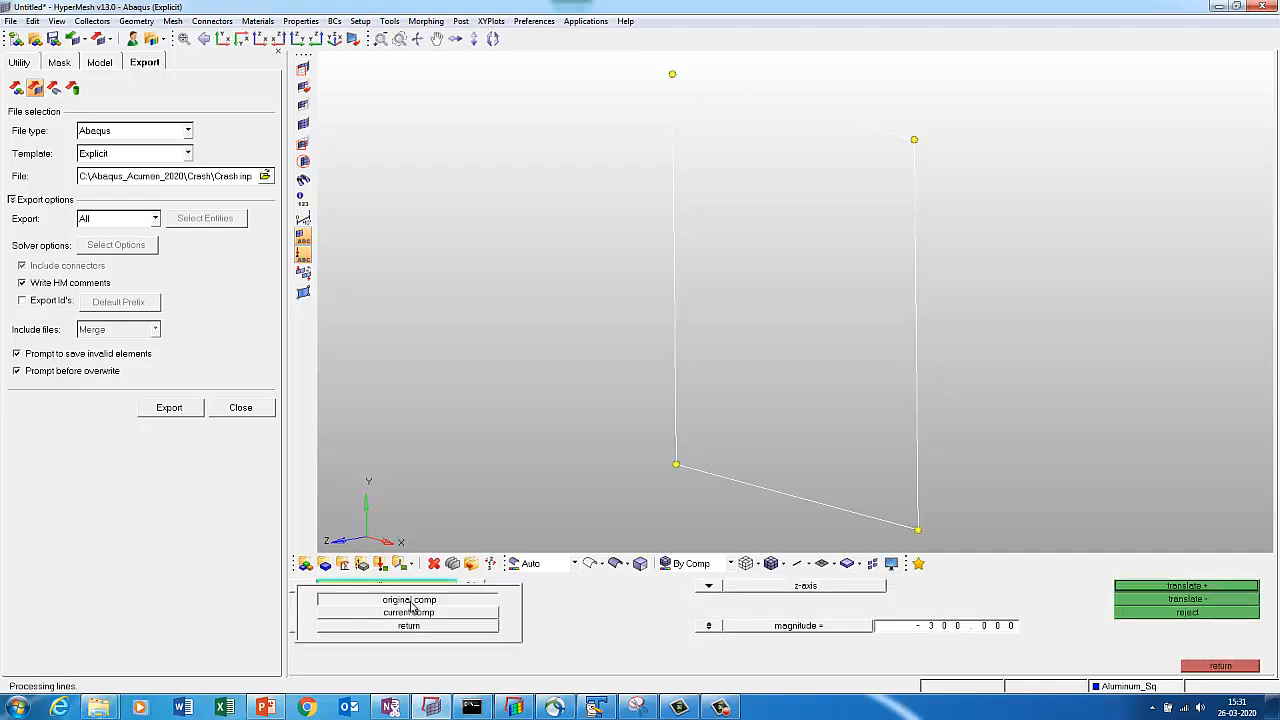
{"action": "left_click", "coordinate": [1184, 587]}
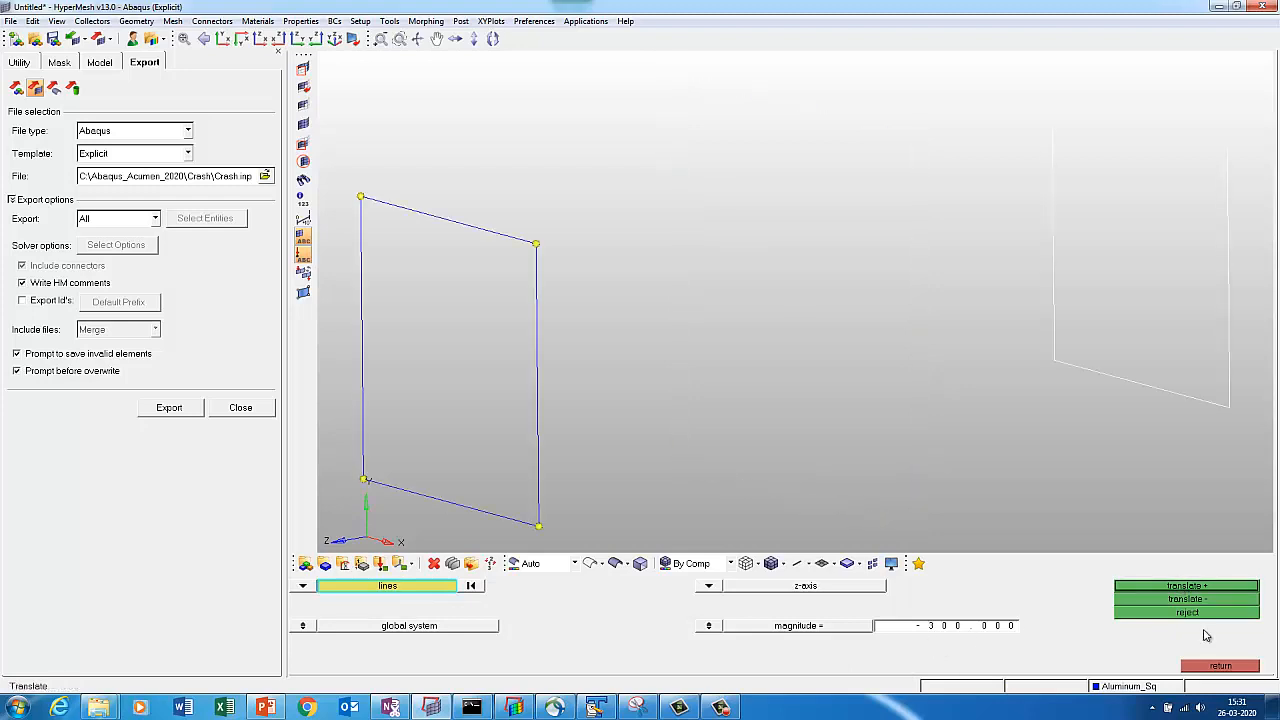
{"action": "left_click", "coordinate": [1198, 666]}
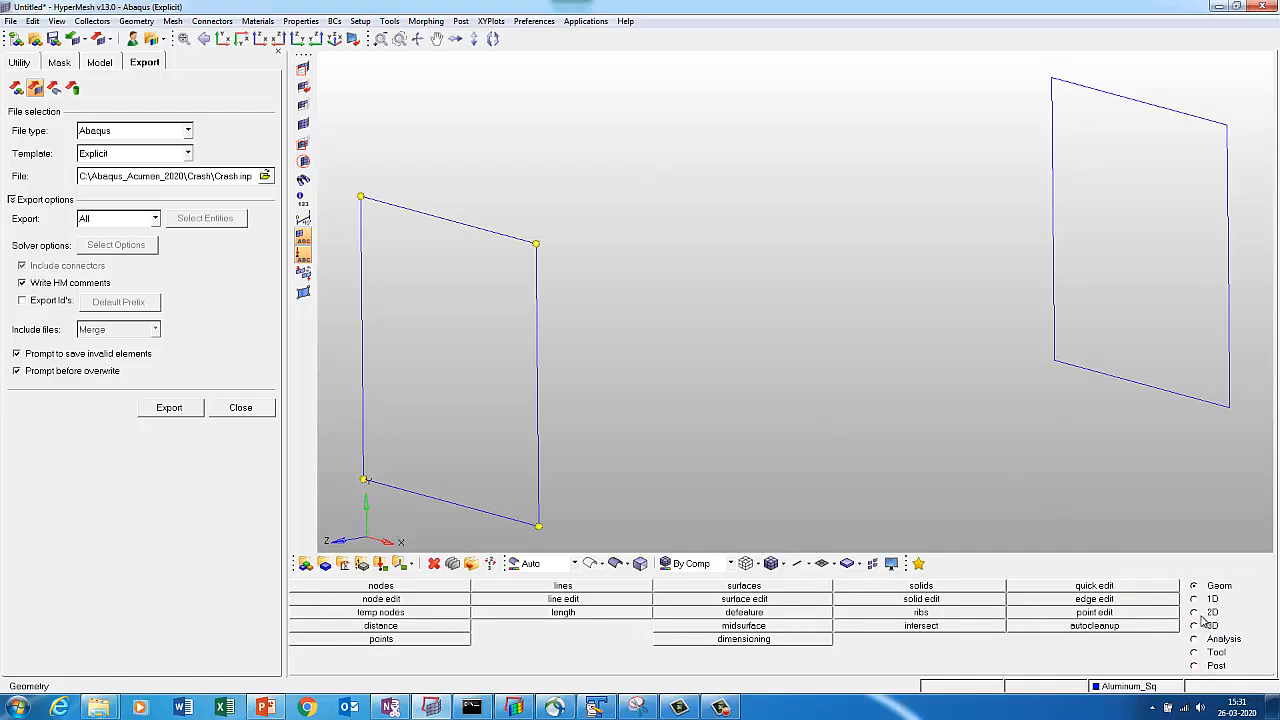
Set the default mesh element size to 2.5 in the mesh options.
{"action": "key", "text": "o"}
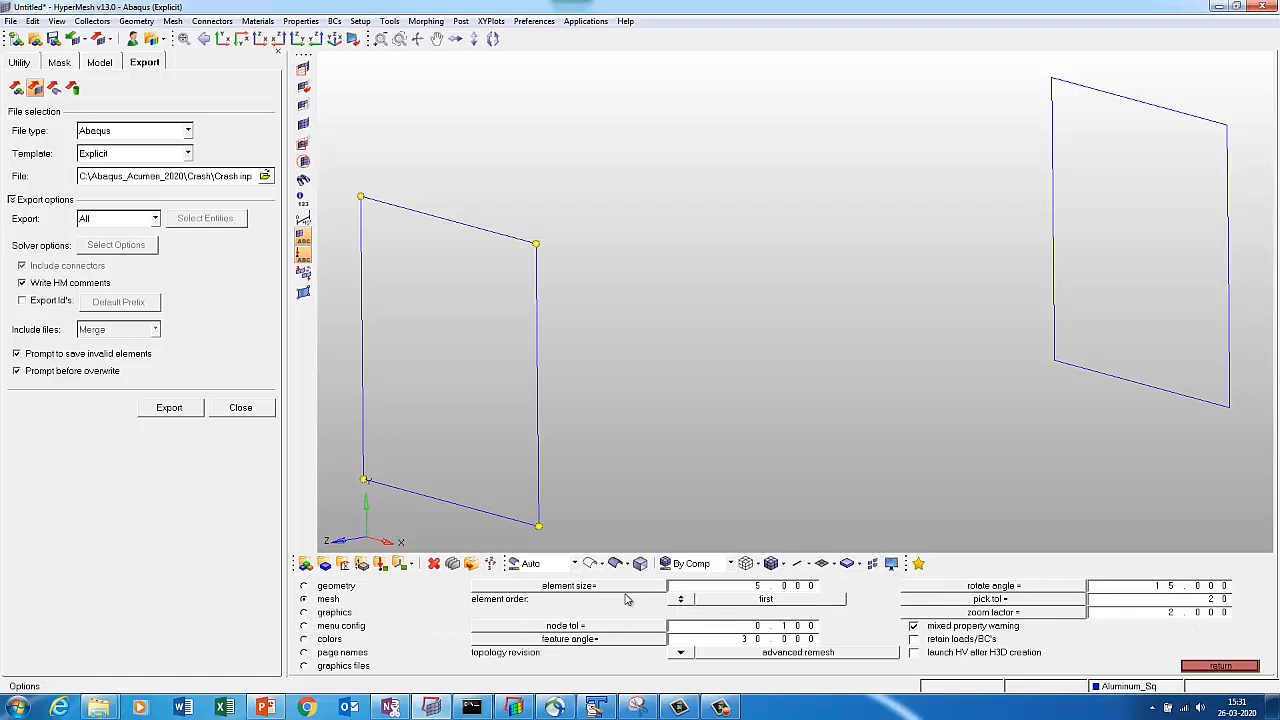
{"action": "left_click", "coordinate": [752, 588]}
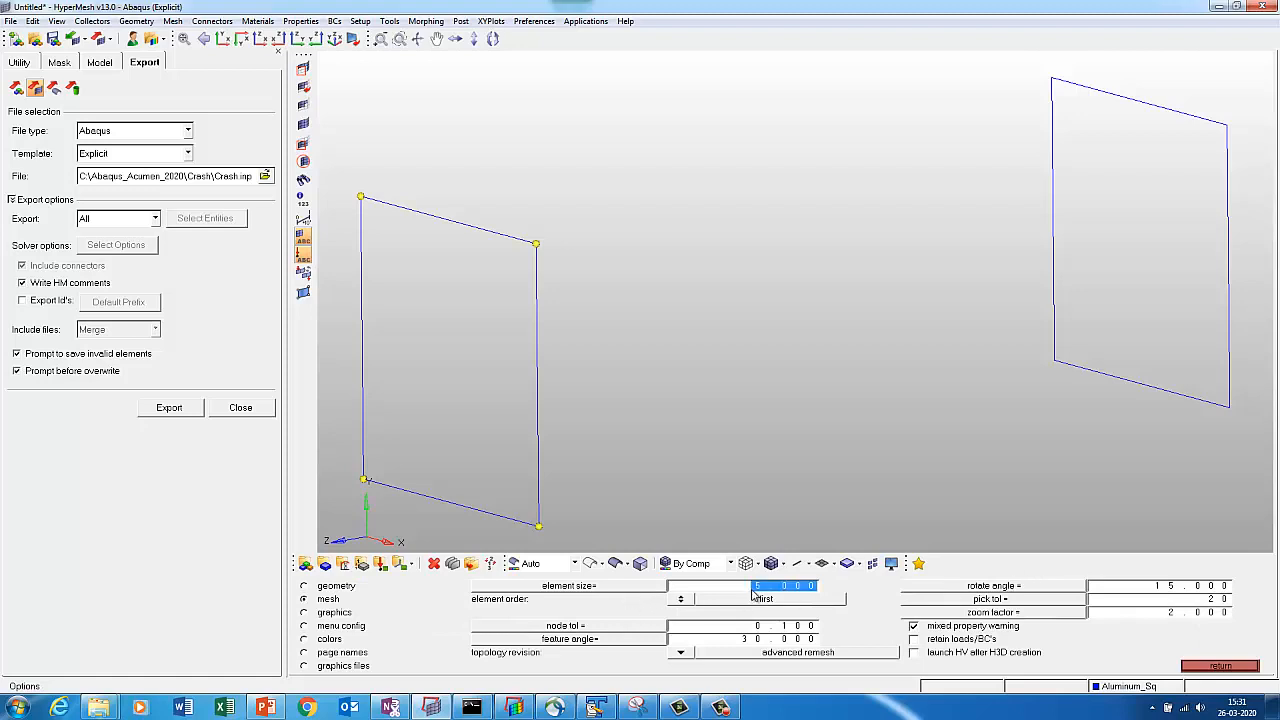
{"action": "type", "text": "2."}
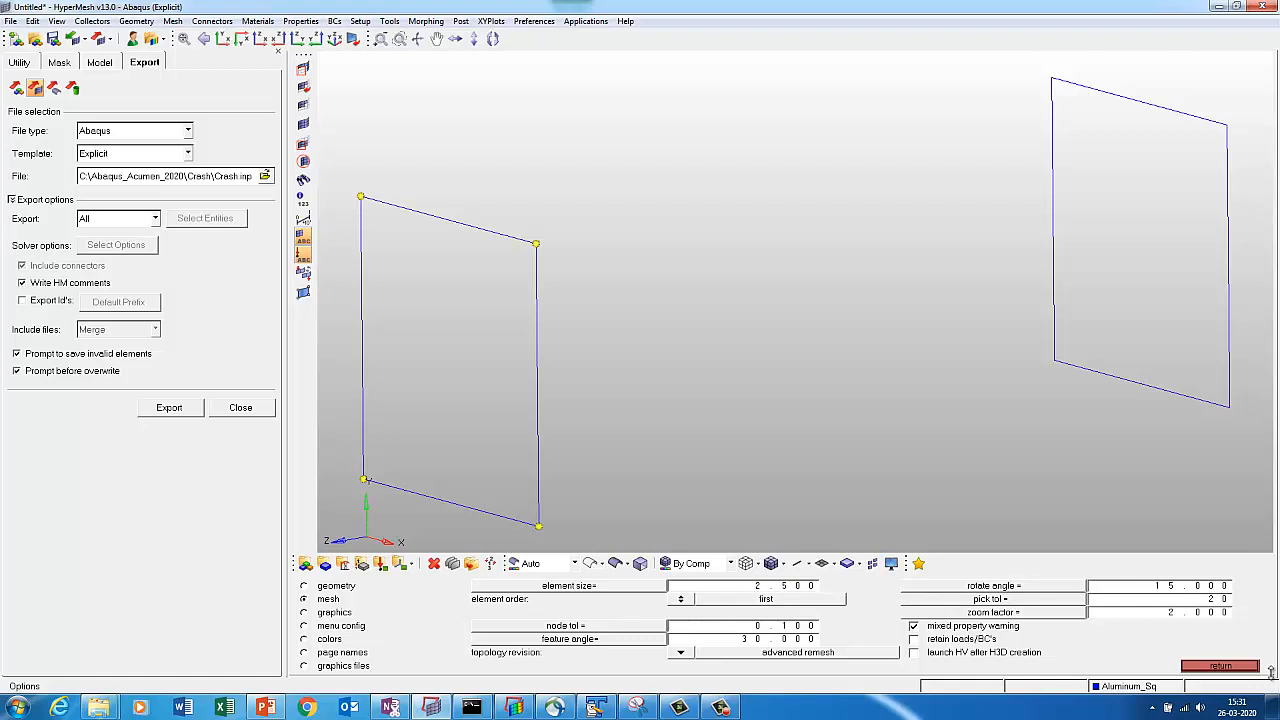
{"action": "left_click", "coordinate": [1236, 667]}
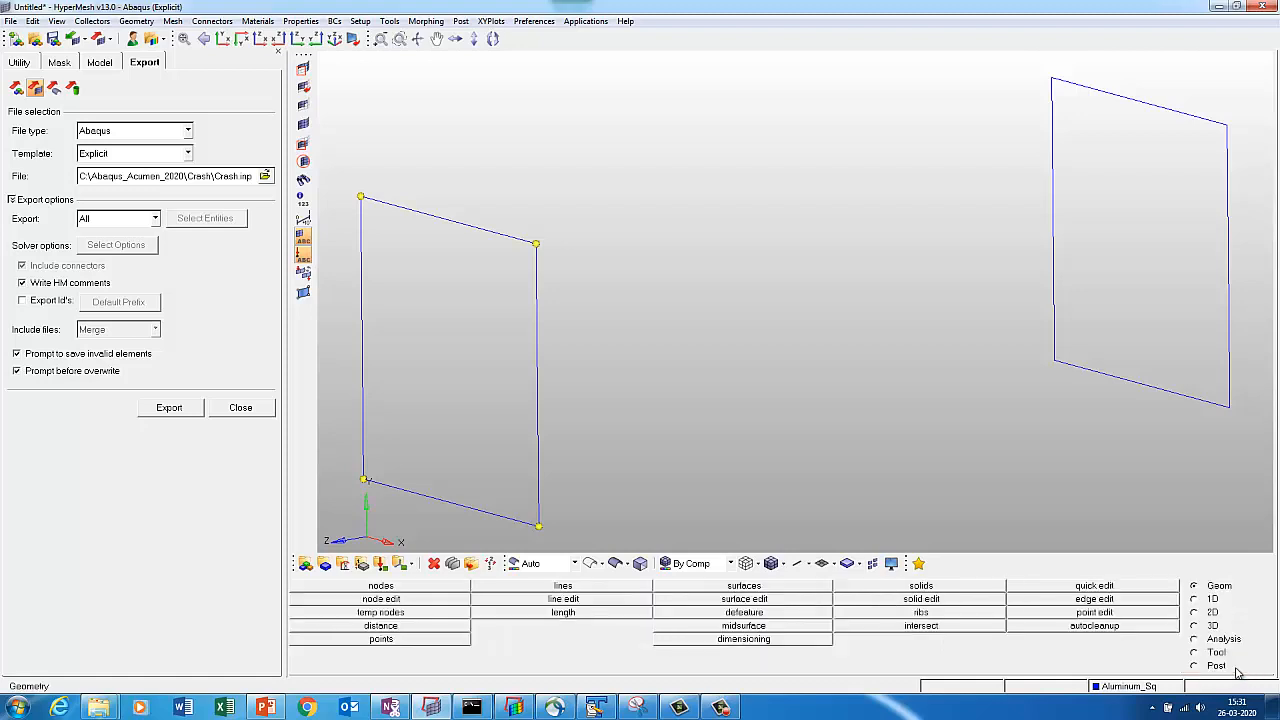
Create a ruled mesh without a surface between the vertical lines at x 0 of the two squares.
{"action": "left_click", "coordinate": [1208, 614]}
{"action": "left_click", "coordinate": [572, 589]}
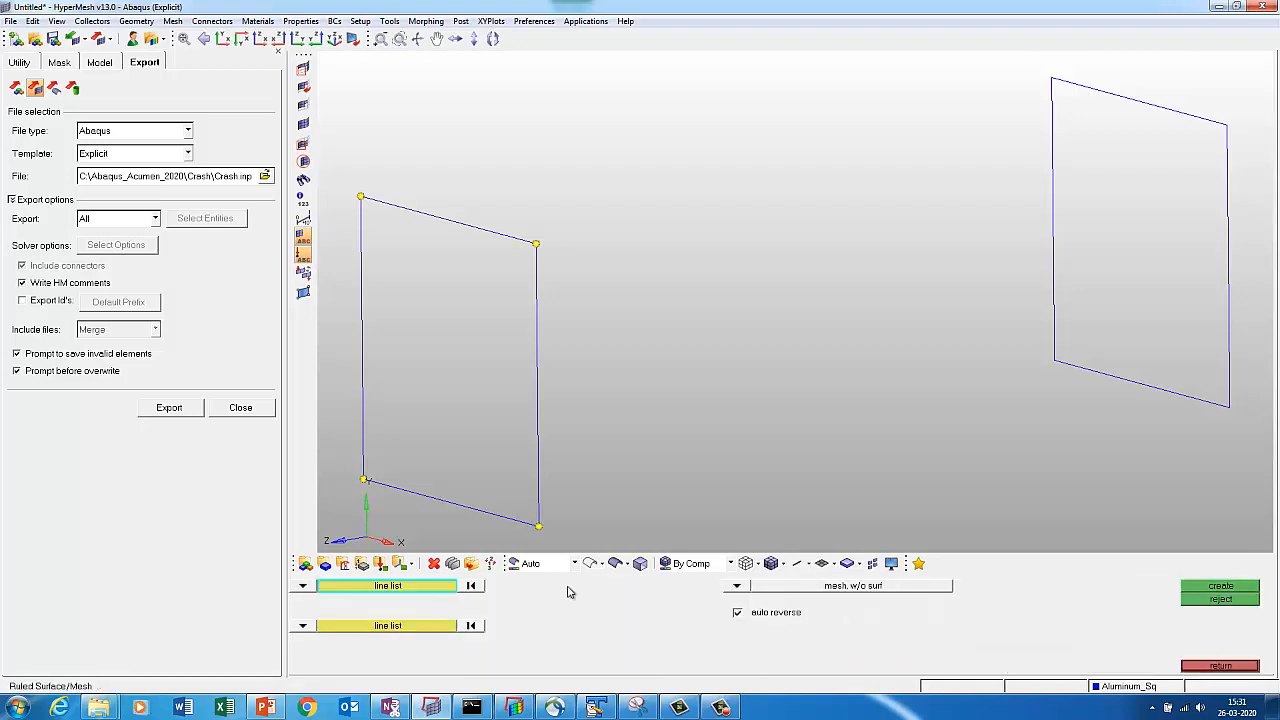
{"action": "left_click", "coordinate": [1220, 666]}
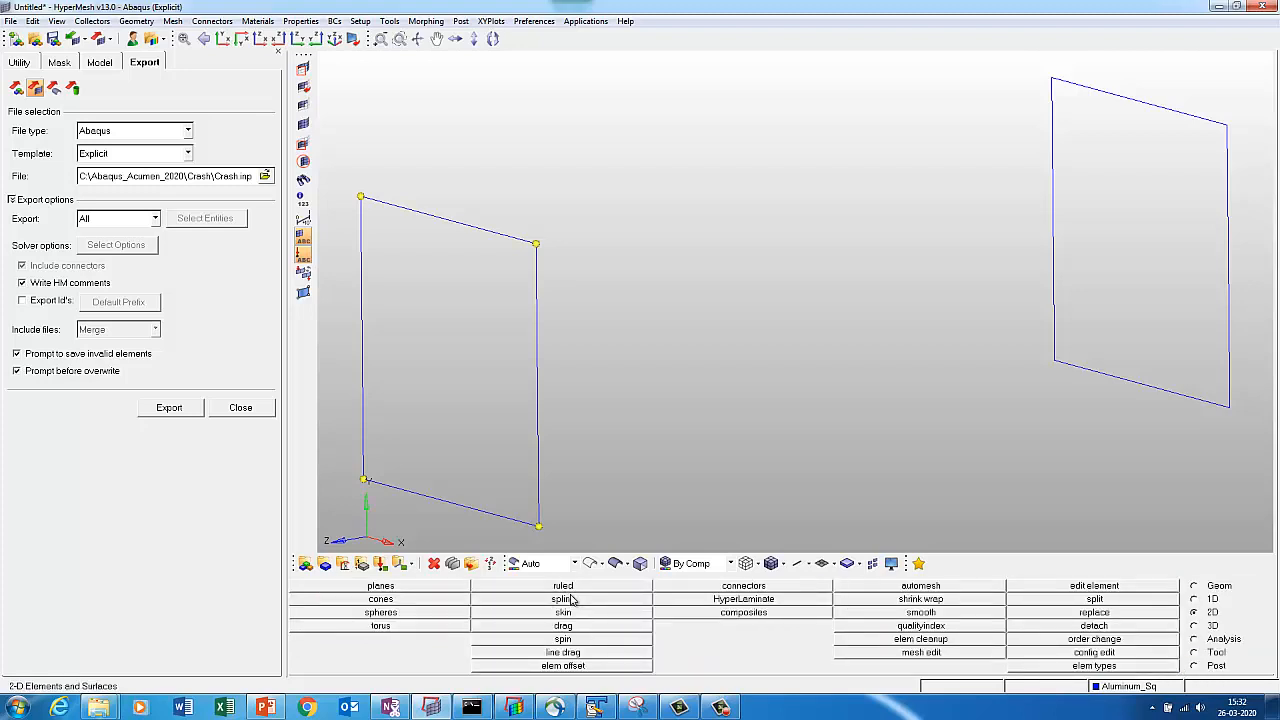
{"action": "left_click", "coordinate": [540, 590]}
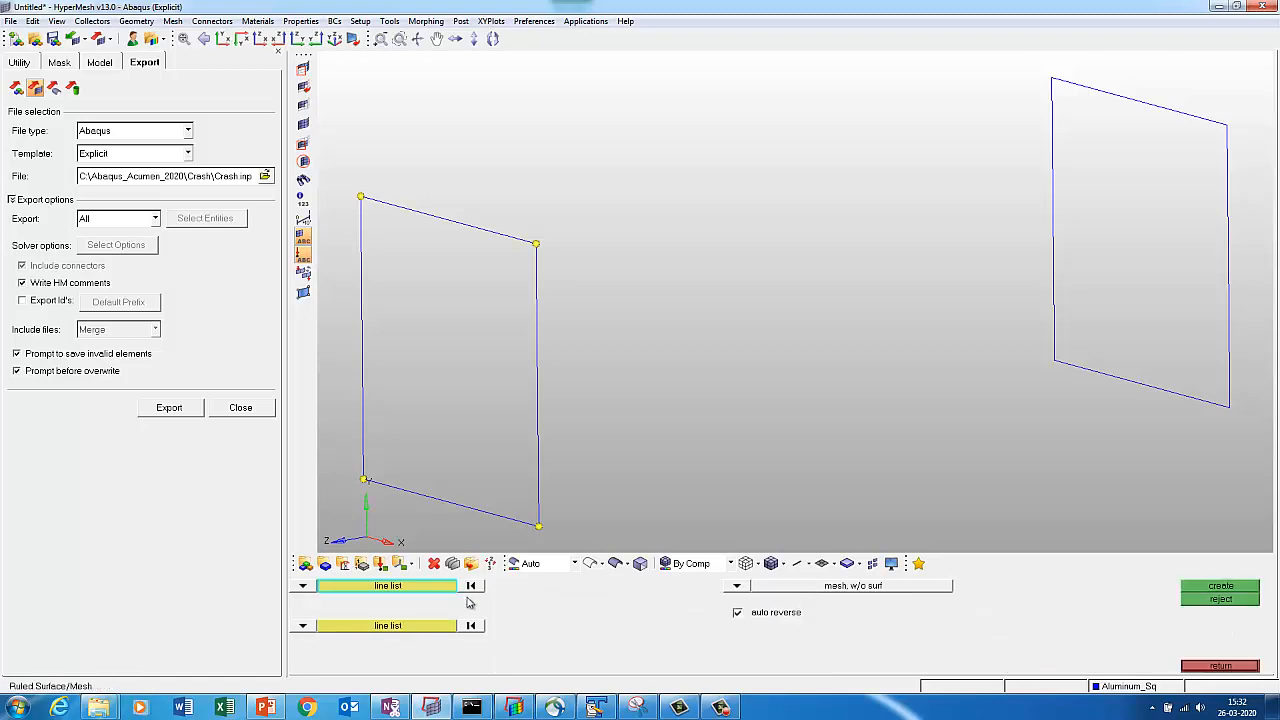
{"action": "left_click", "coordinate": [360, 397]}
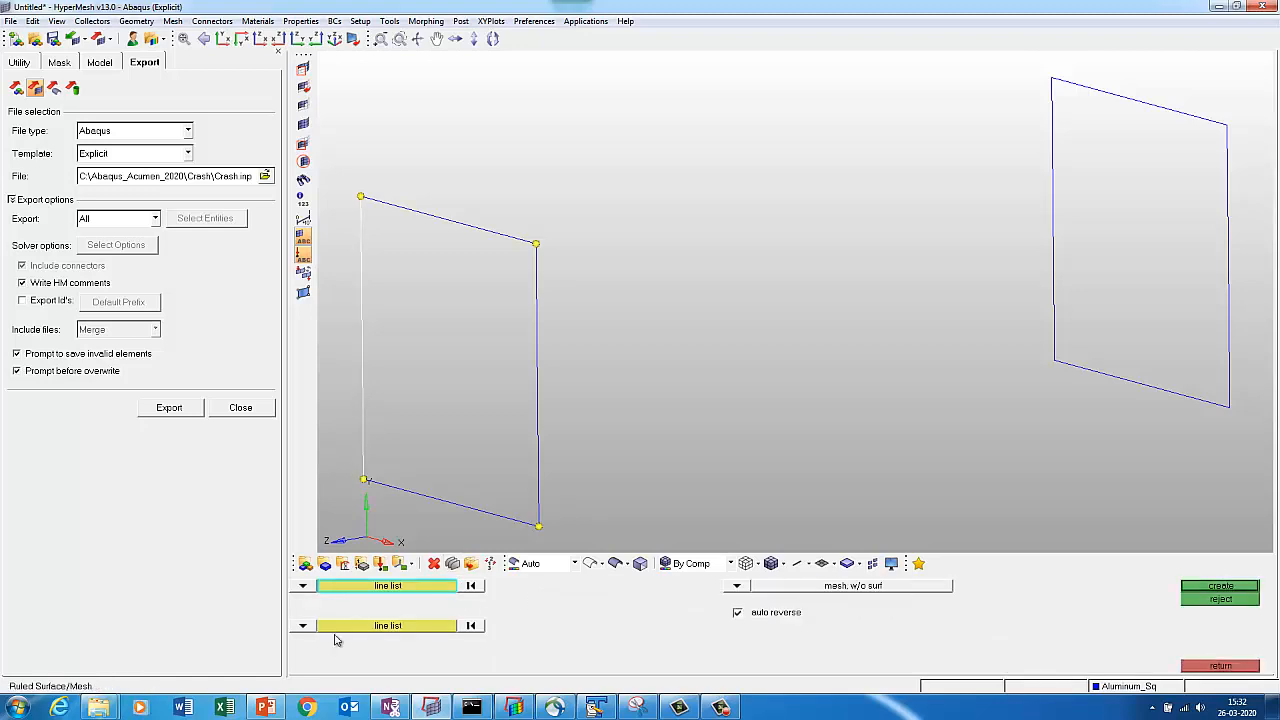
{"action": "left_click", "coordinate": [350, 627]}
{"action": "left_click", "coordinate": [1044, 284]}
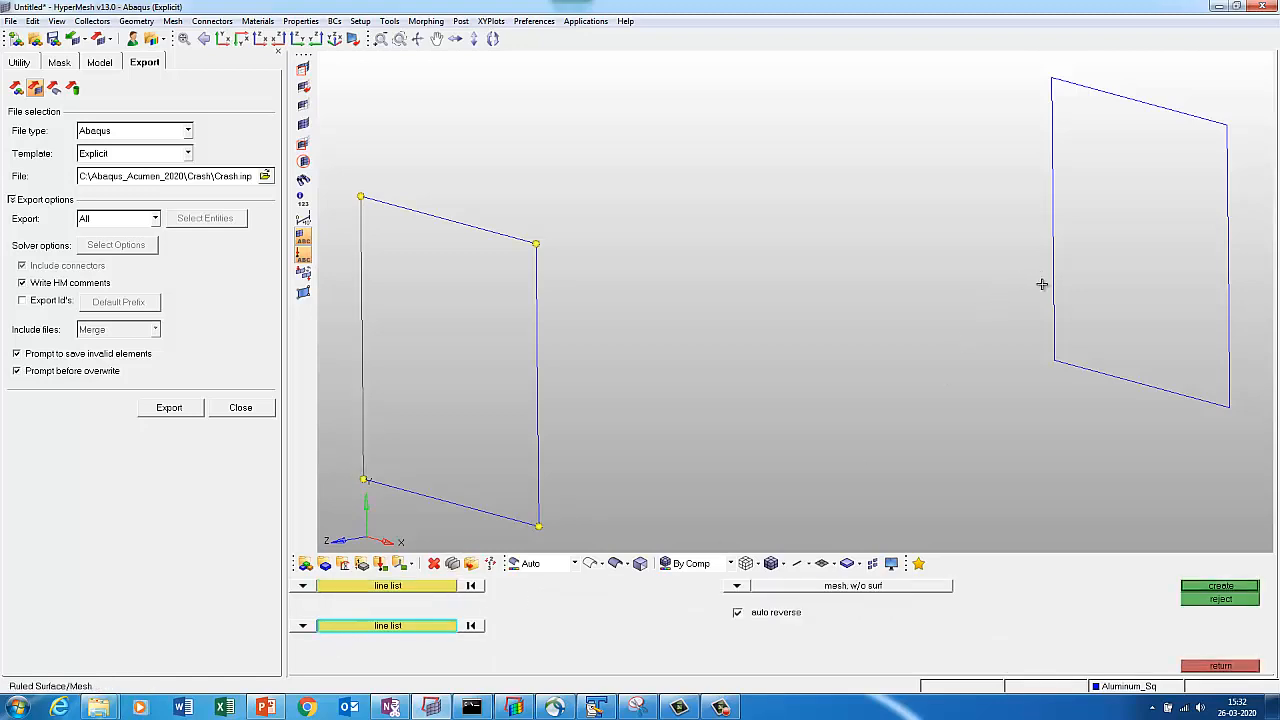
{"action": "left_click", "coordinate": [1219, 586]}
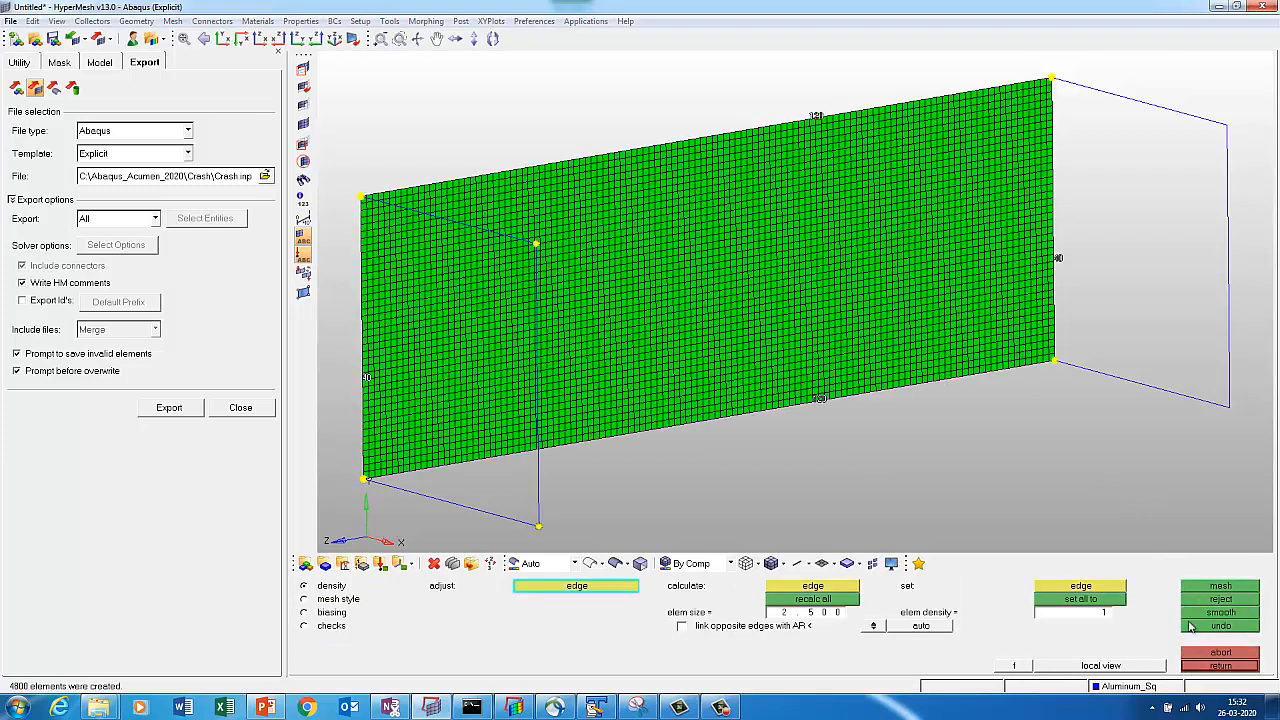
{"action": "left_click", "coordinate": [1205, 666]}
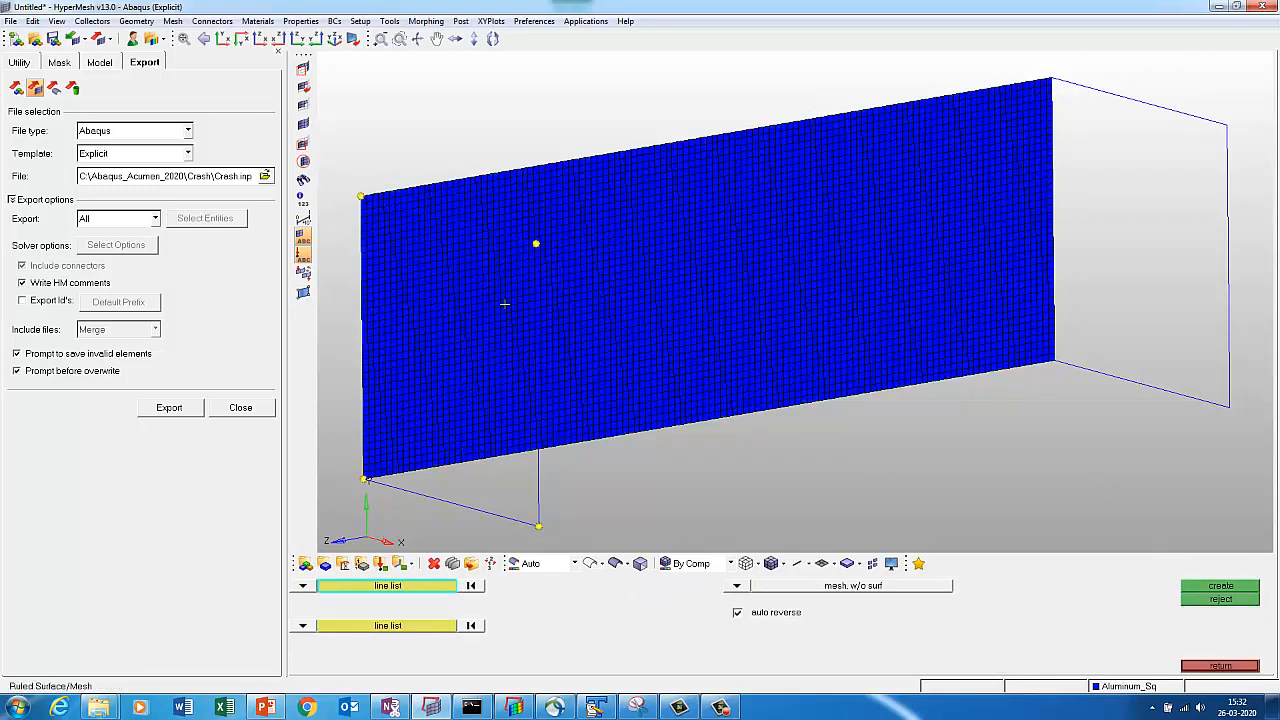
Create a ruled mesh for the tube's upper face between the lines at y 100 of the two squares.
{"action": "left_click", "coordinate": [504, 243]}
{"action": "left_click", "coordinate": [428, 628]}
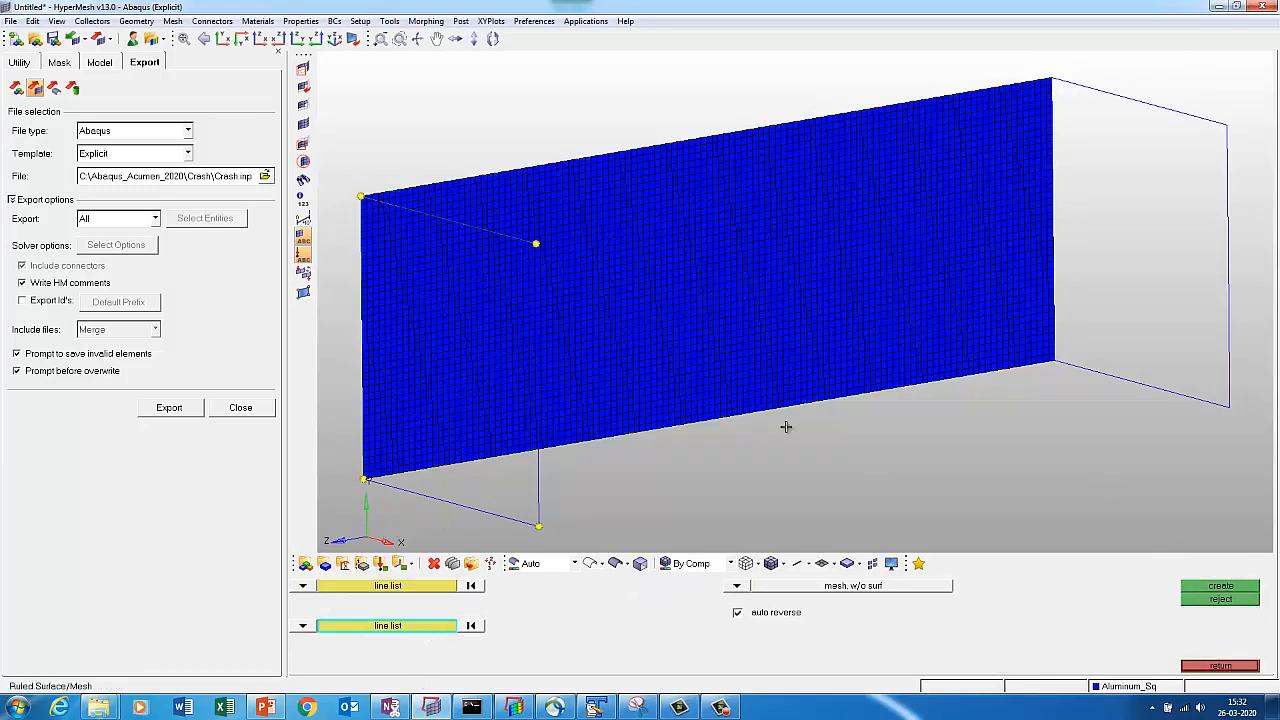
{"action": "left_click", "coordinate": [1195, 122]}
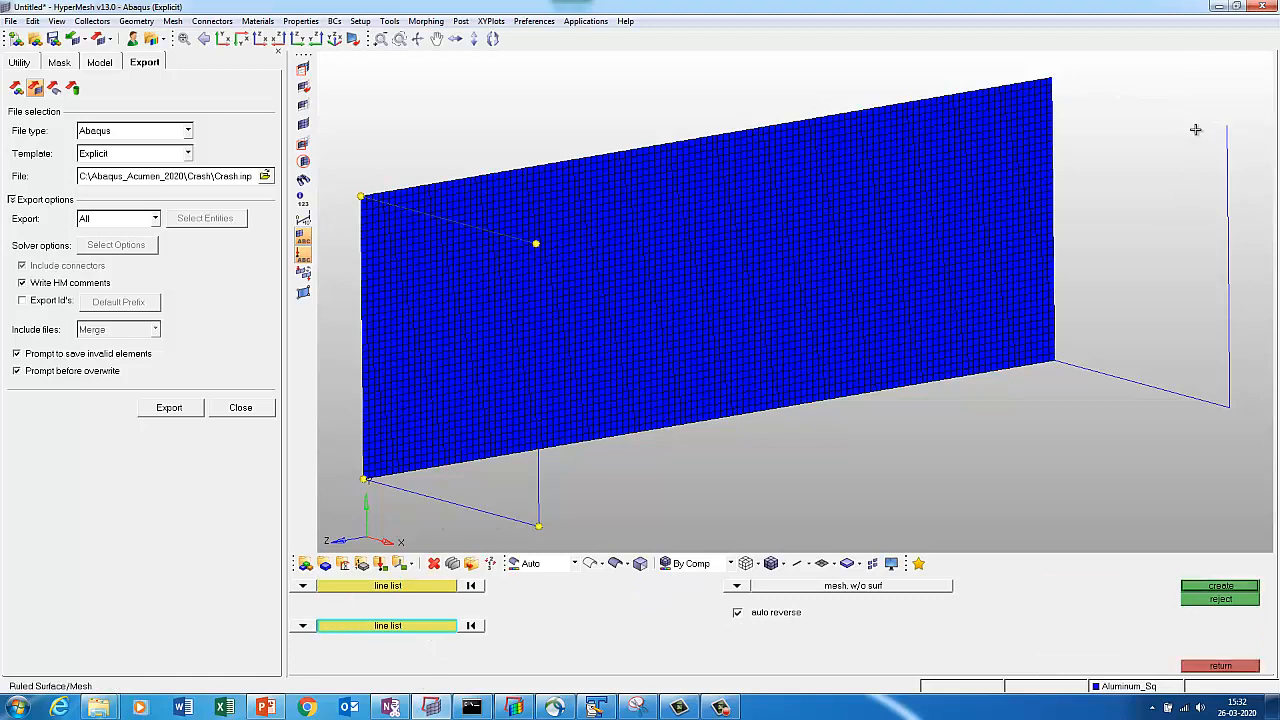
{"action": "left_click", "coordinate": [1236, 587]}
{"action": "left_click", "coordinate": [1220, 665]}
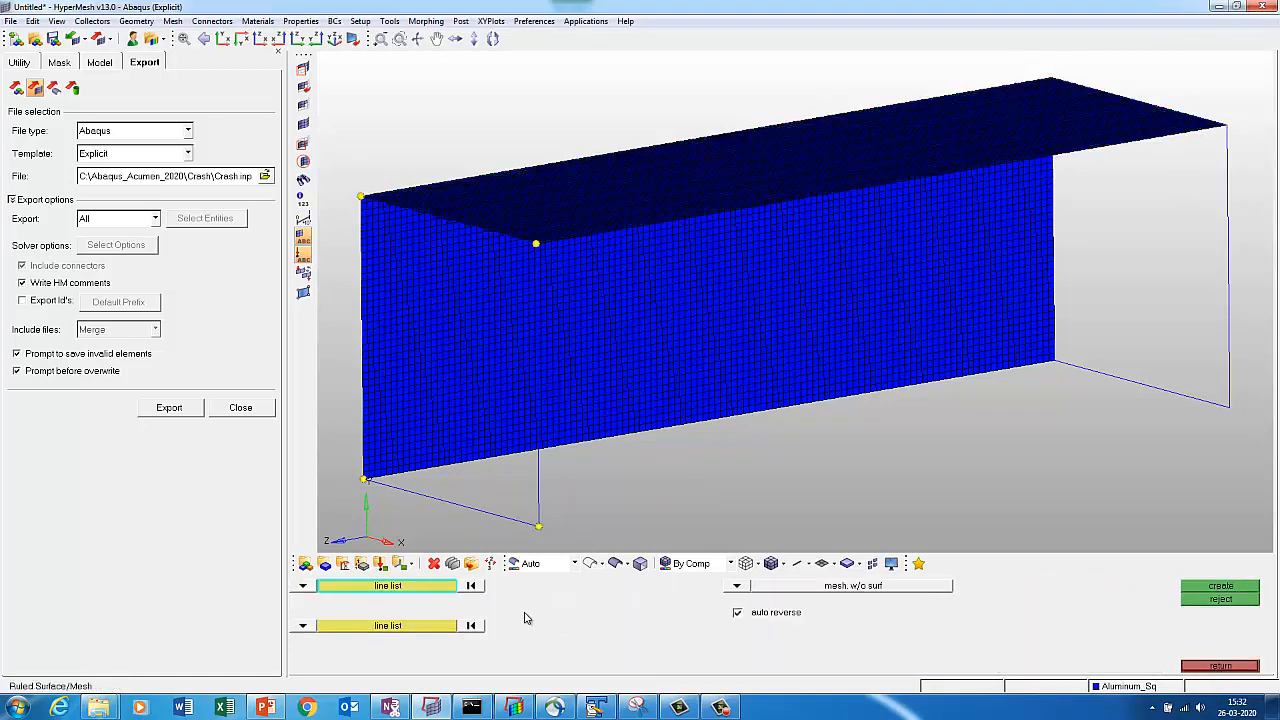
Create a ruled mesh for the side face between the vertical lines at x 100 of the two squares.
{"action": "left_click", "coordinate": [539, 486]}
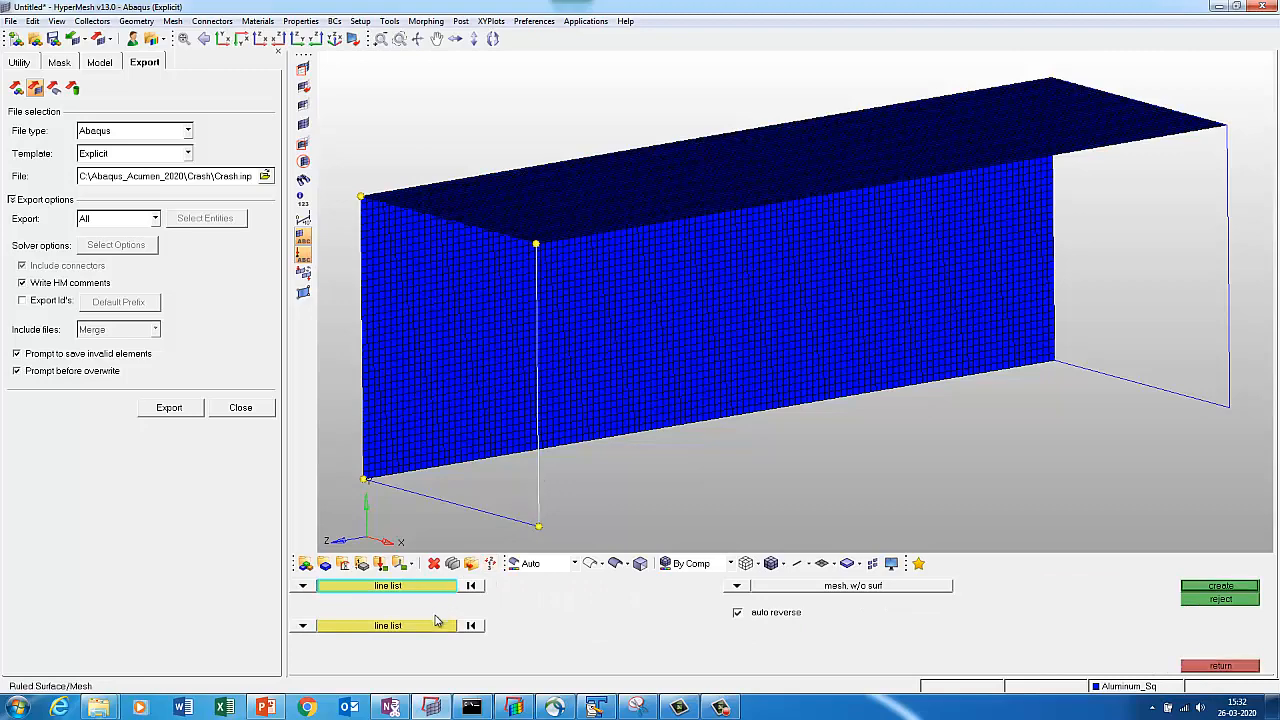
{"action": "left_click", "coordinate": [435, 625]}
{"action": "left_click", "coordinate": [1231, 390]}
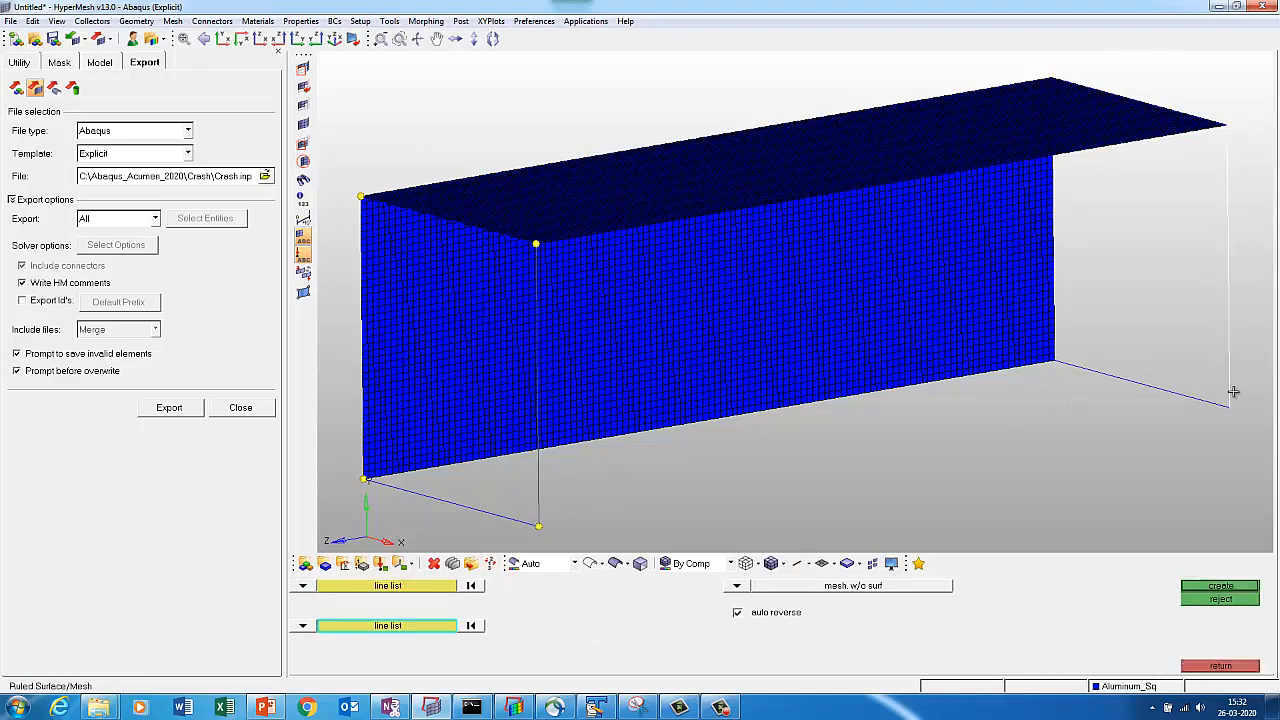
{"action": "left_click", "coordinate": [1218, 586]}
{"action": "left_click", "coordinate": [1205, 667]}
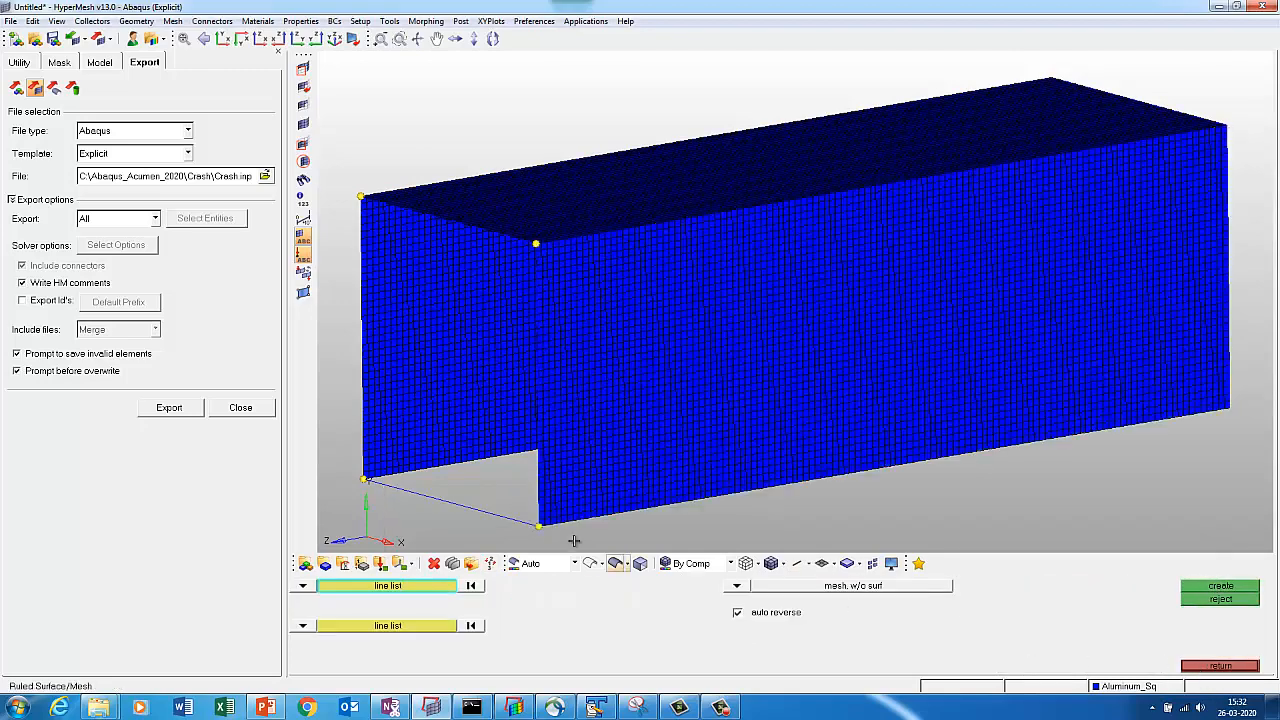
{"action": "left_click", "coordinate": [508, 517]}
{"action": "left_click_drag", "start_coordinate": [947, 471], "coordinate": [960, 290], "text": "ctrl"}
{"action": "left_click", "coordinate": [1212, 447]}
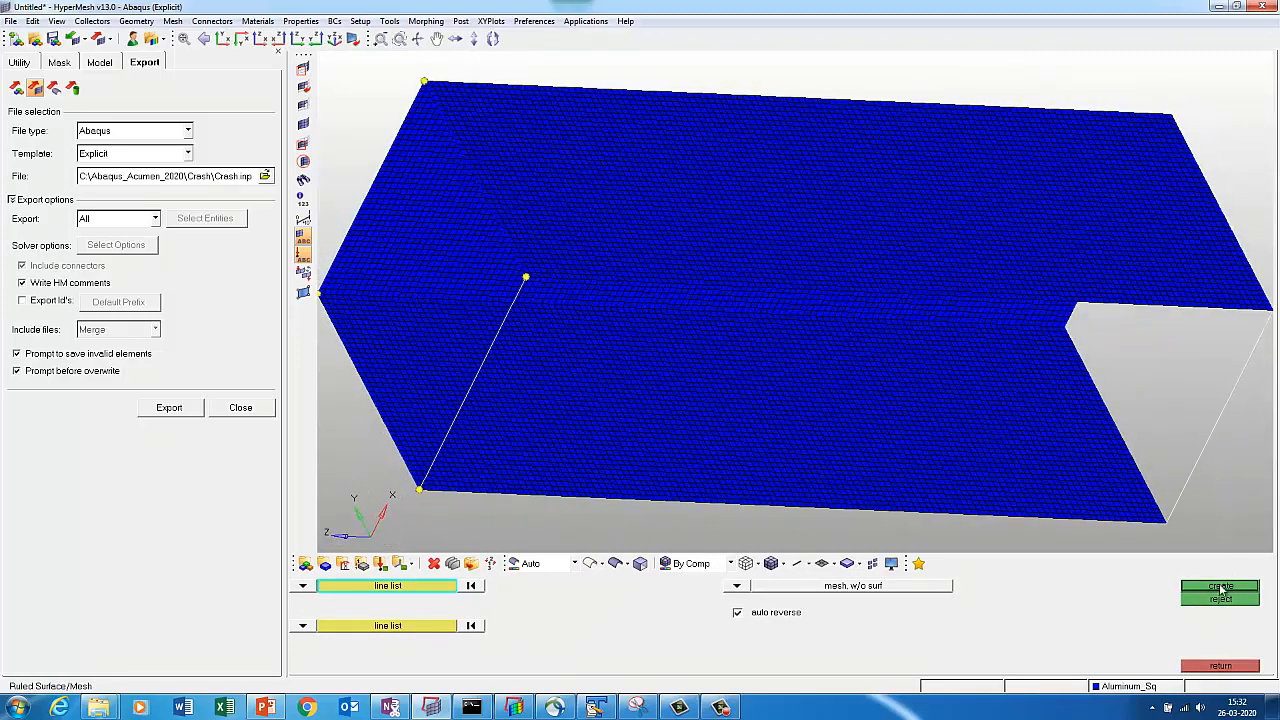
{"action": "left_click", "coordinate": [1220, 589]}
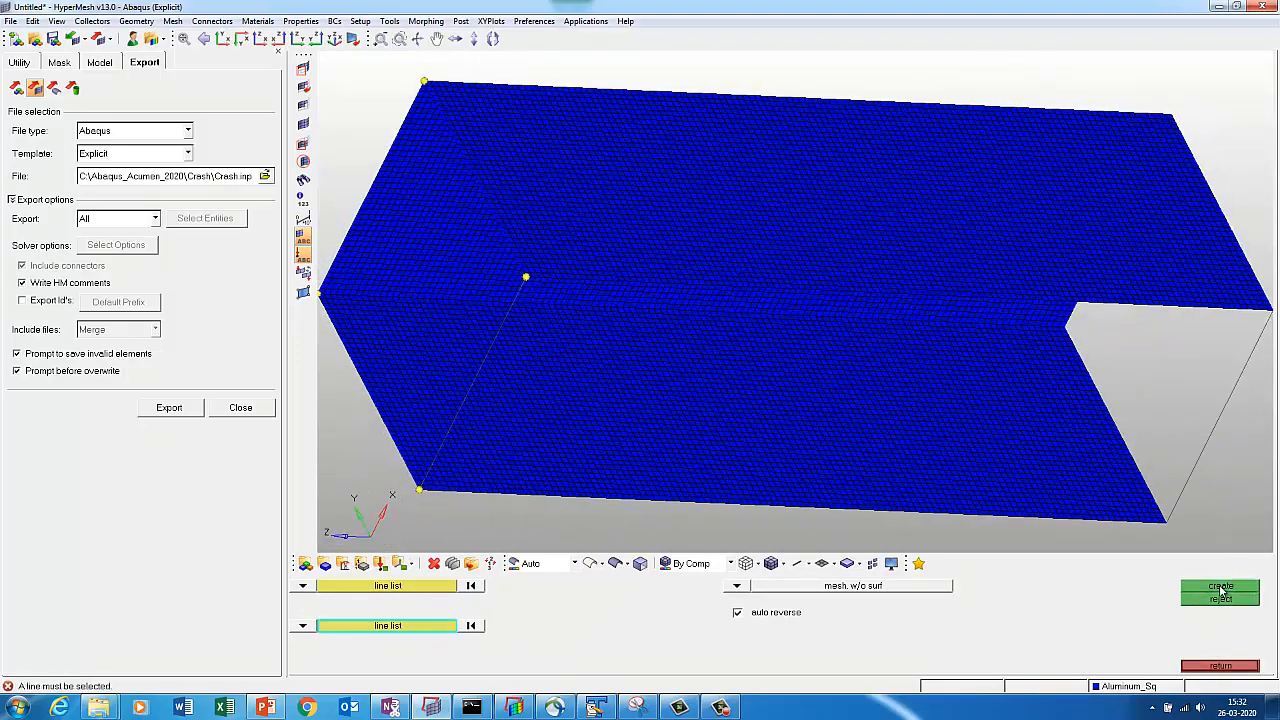
{"action": "left_click", "coordinate": [471, 585]}
{"action": "left_click", "coordinate": [471, 625]}
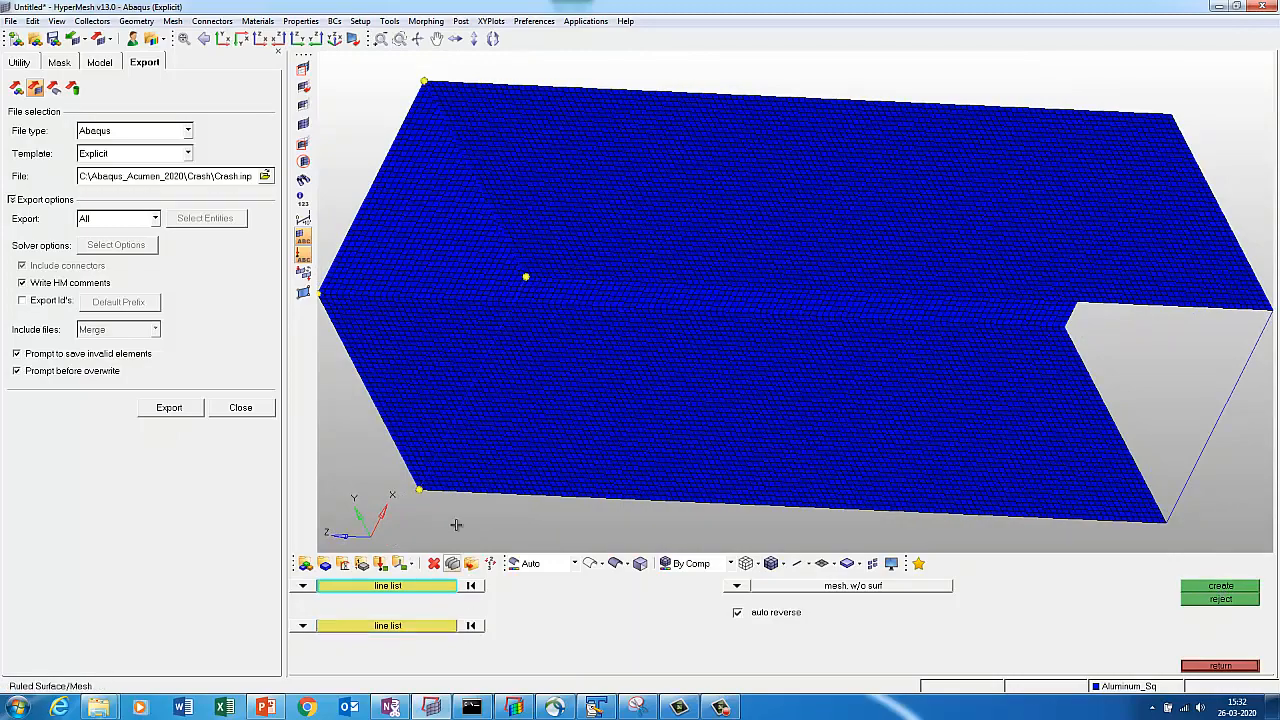
Create a ruled mesh without a surface for the tube's lower face between the bottom lines of the two squares.
{"action": "left_click", "coordinate": [441, 590]}
{"action": "left_click", "coordinate": [451, 434]}
{"action": "left_click", "coordinate": [407, 627]}
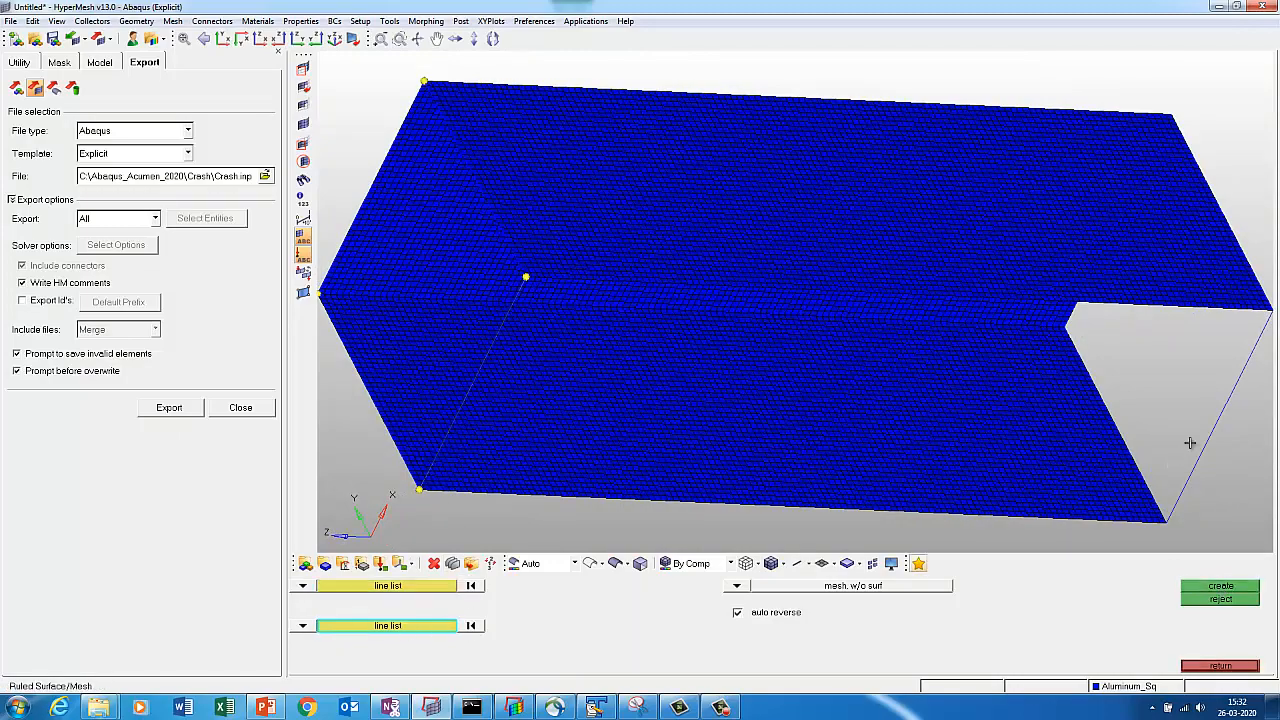
{"action": "left_click", "coordinate": [1217, 440]}
{"action": "left_click", "coordinate": [1220, 587]}
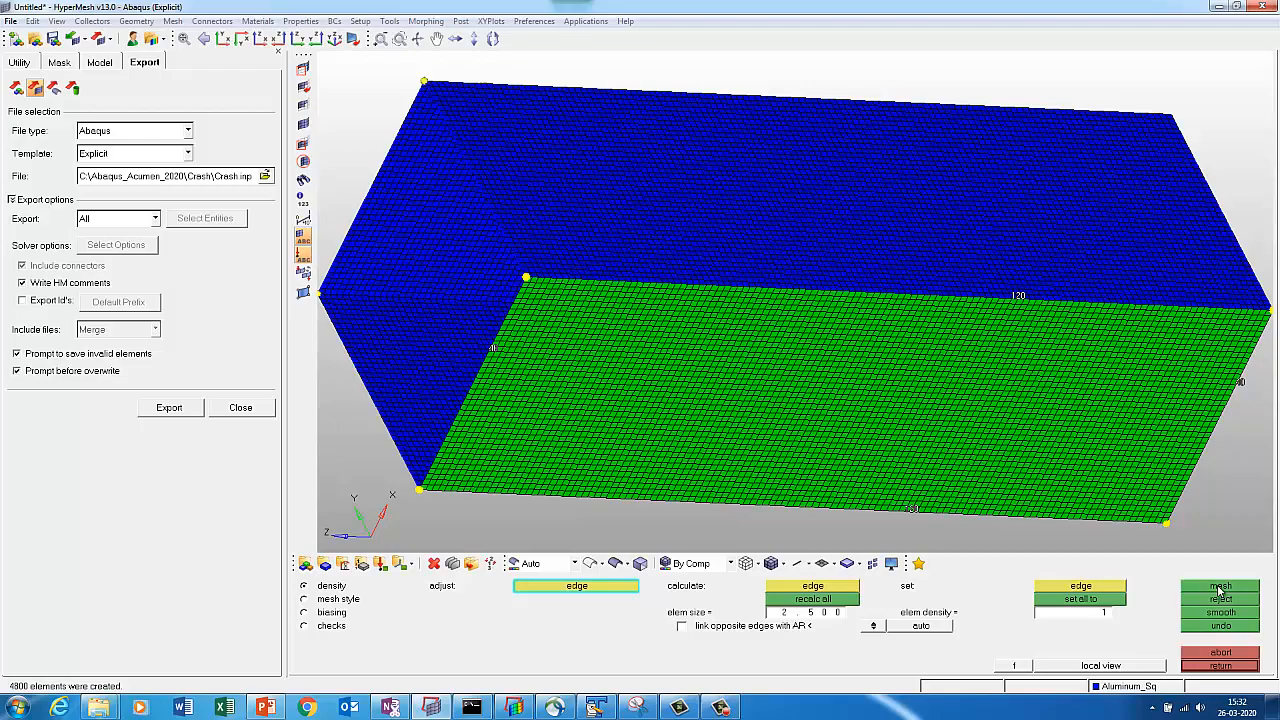
{"action": "left_click", "coordinate": [1212, 666]}
{"action": "left_click", "coordinate": [1212, 666]}
Select one side wall's elements by face in the Mask tool to check whether the tube's walls are connected.
{"action": "scroll", "coordinate": [842, 396], "scroll_direction": "down", "scroll_amount": 1, "text": "ctrl"}
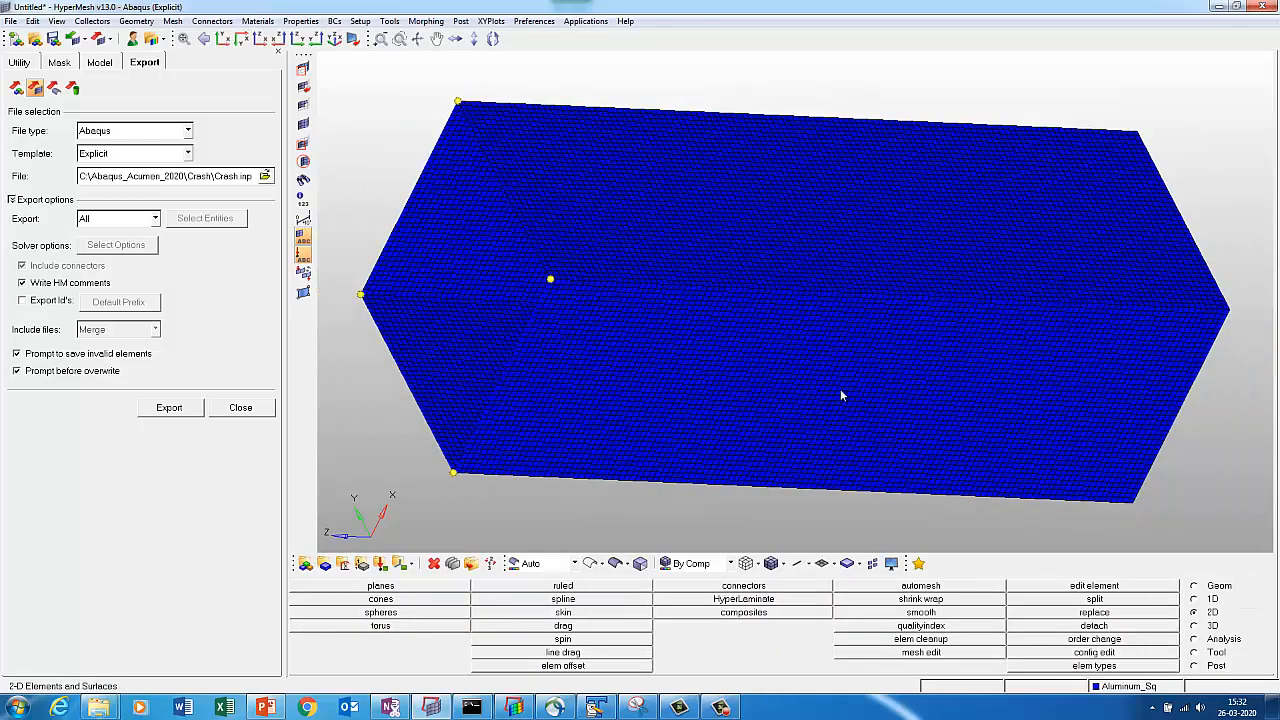
{"action": "left_click_drag", "start_coordinate": [826, 262], "coordinate": [876, 387], "text": "ctrl"}
{"action": "scroll", "coordinate": [877, 383], "scroll_direction": "down", "scroll_amount": 1, "text": "ctrl"}
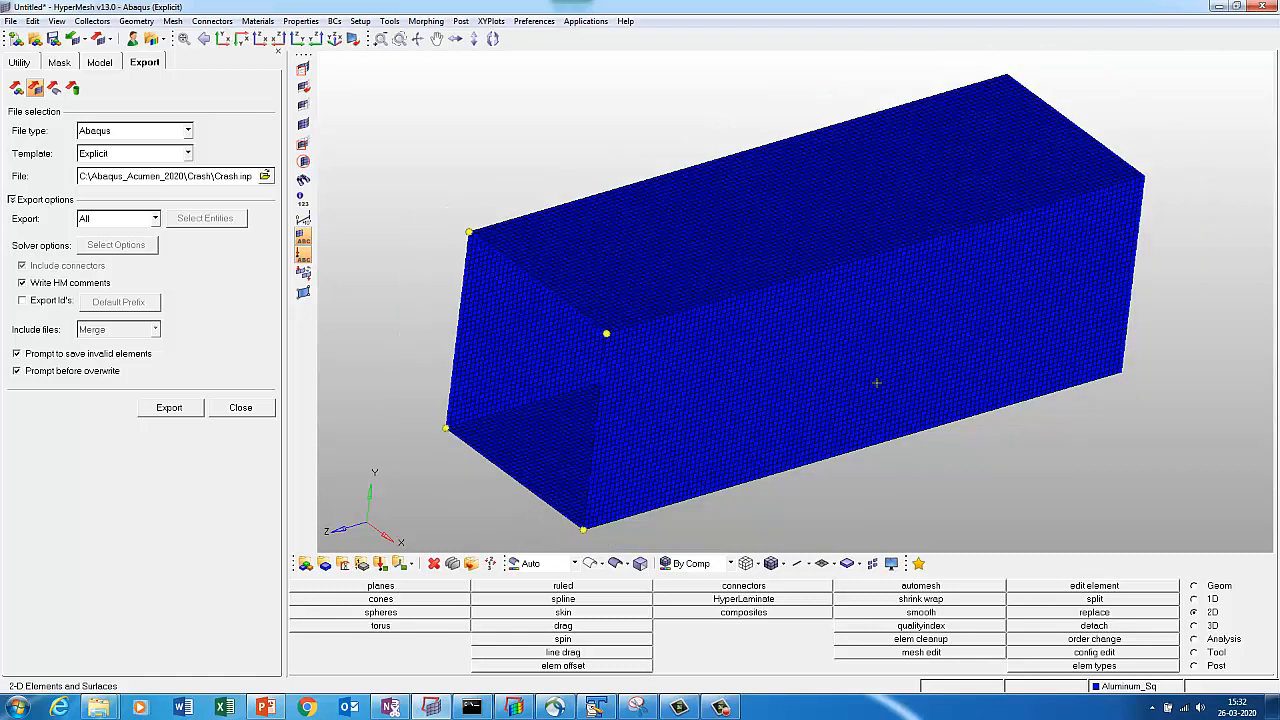
{"action": "key", "text": "F5"}
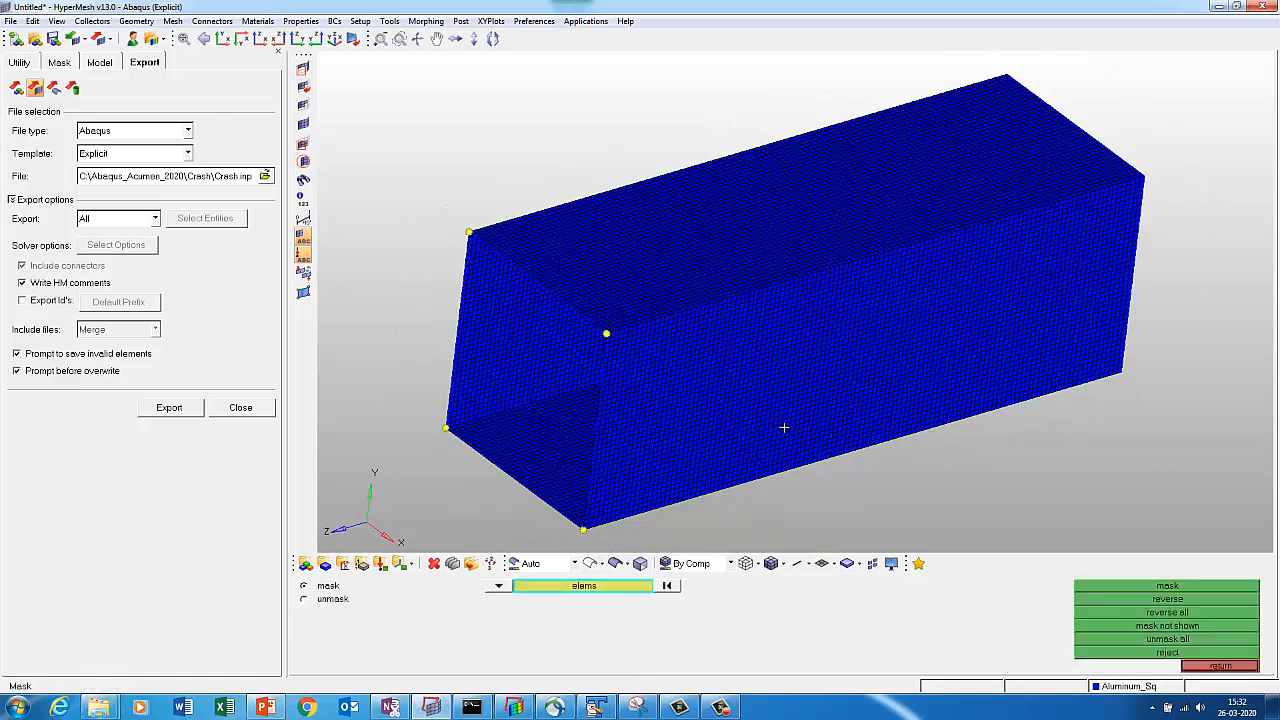
{"action": "left_click", "coordinate": [640, 588]}
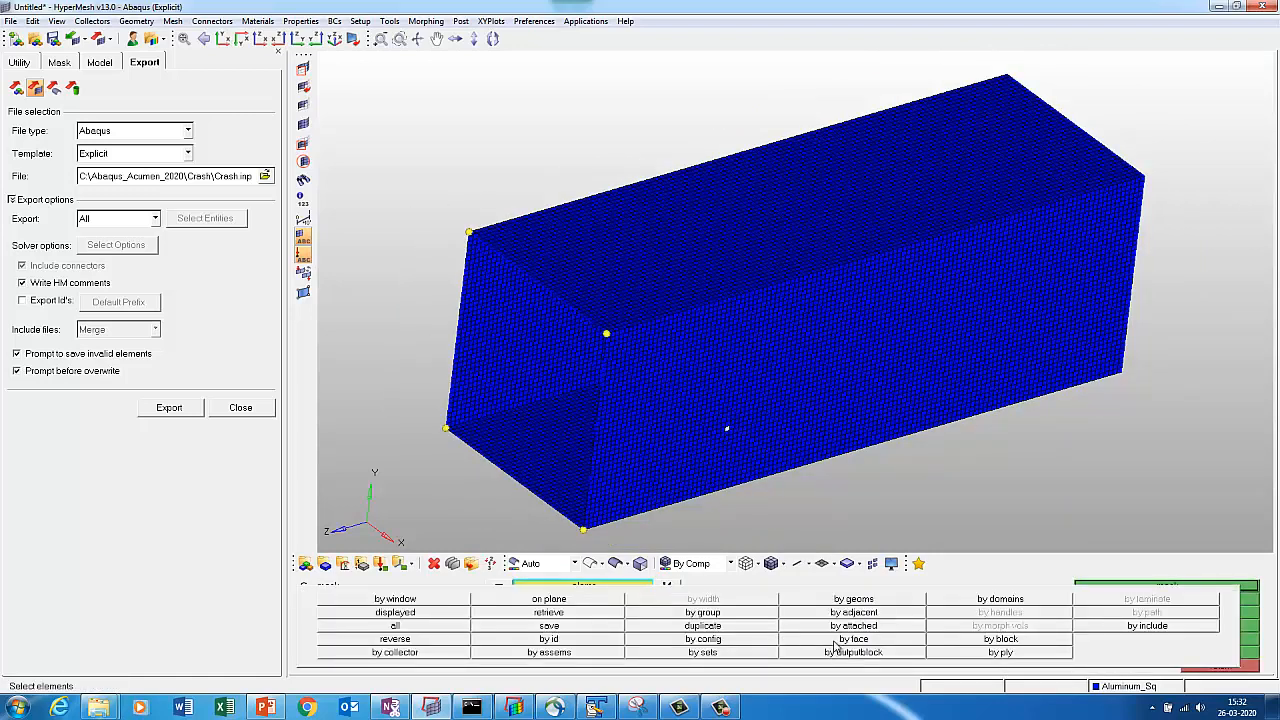
{"action": "left_click", "coordinate": [848, 638]}
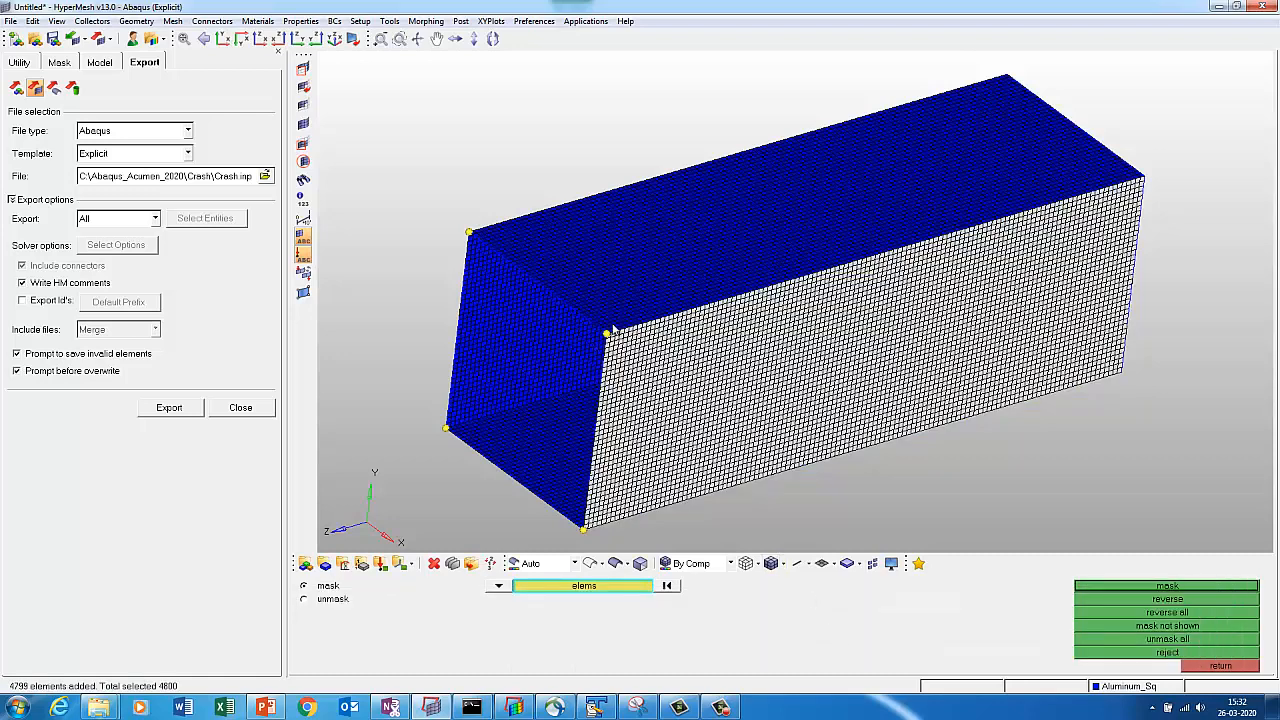
{"action": "left_click", "coordinate": [1238, 668]}
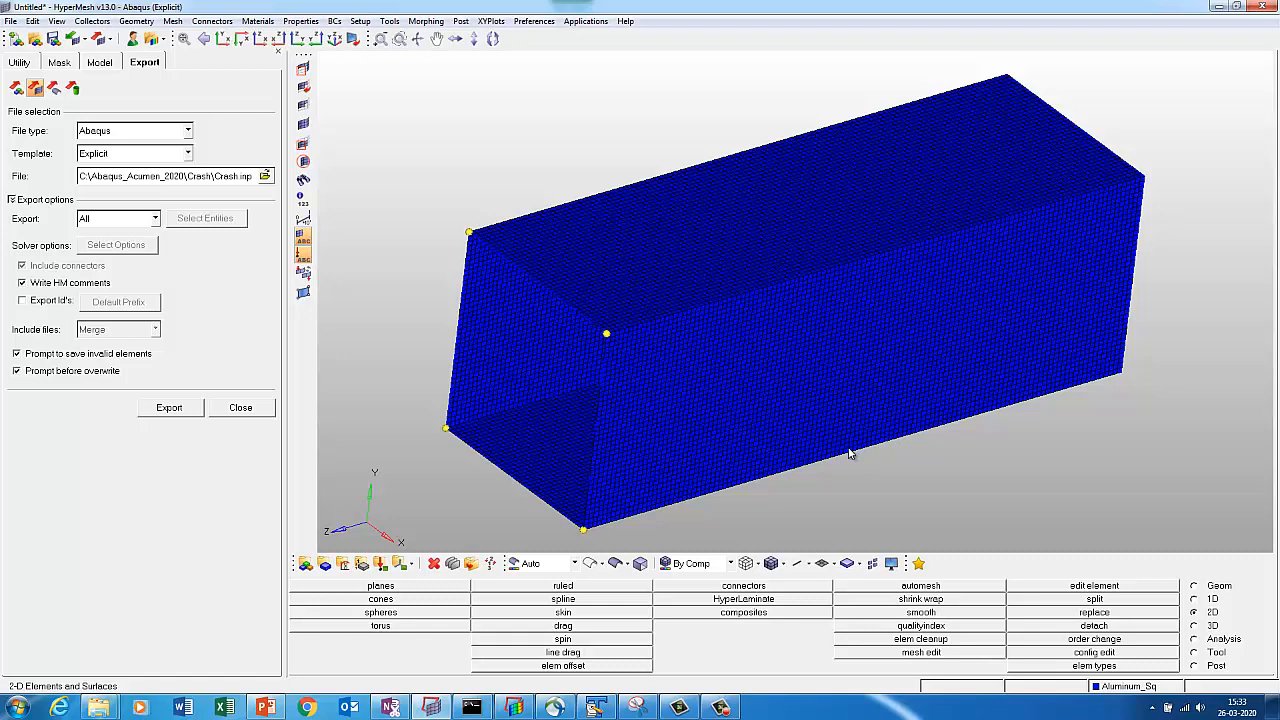
Check the minimum length of the tube's 2D elements with the element check tool.
{"action": "left_click", "coordinate": [1211, 654]}
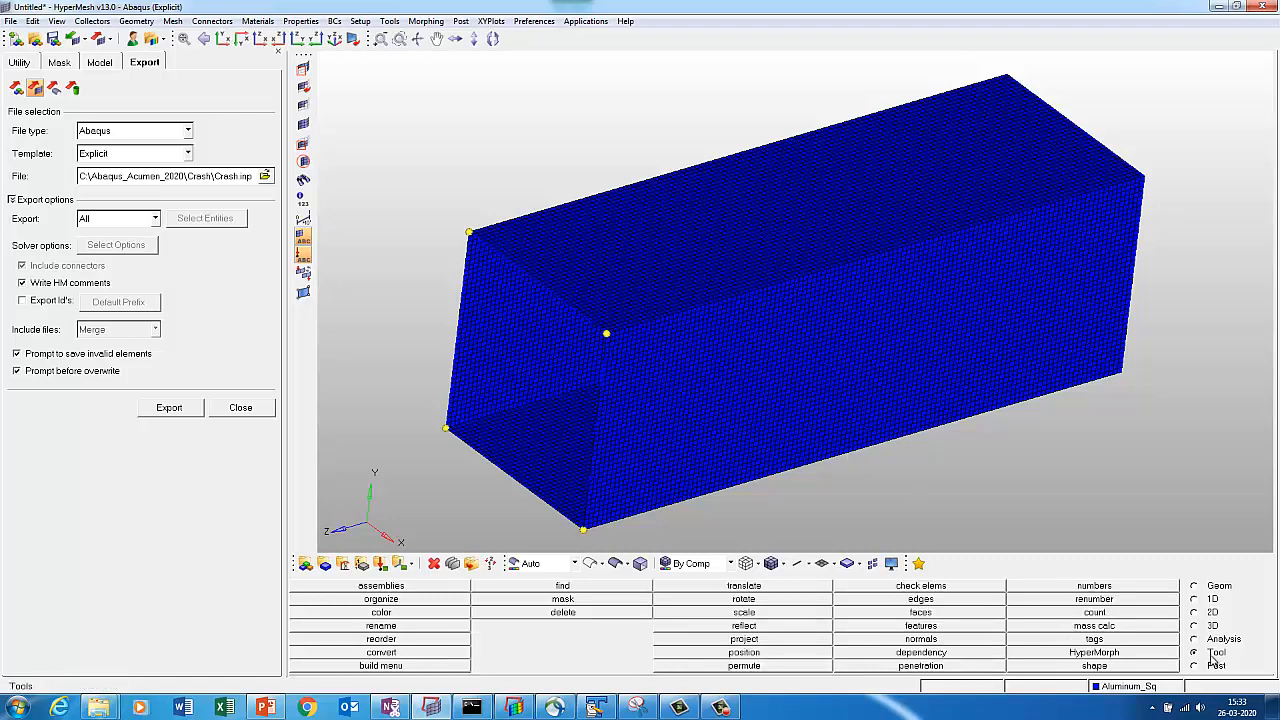
{"action": "left_click", "coordinate": [886, 589]}
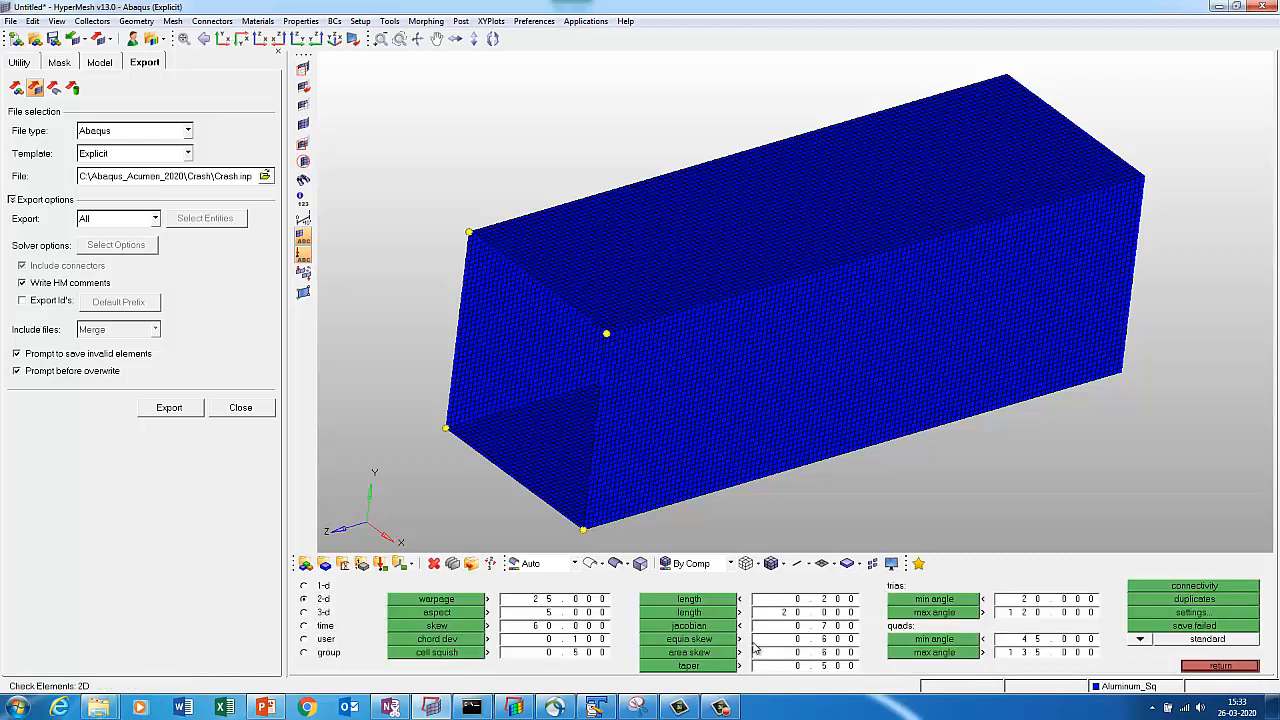
{"action": "left_click", "coordinate": [722, 602]}
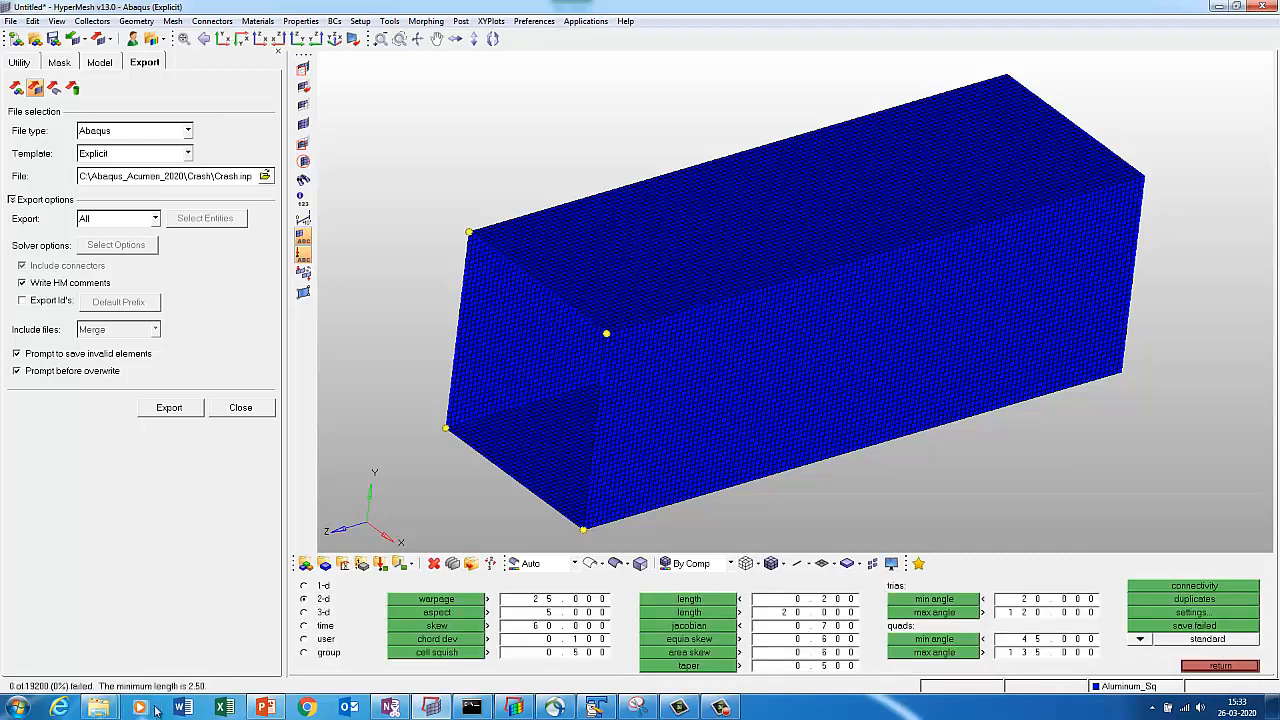
{"action": "left_click", "coordinate": [1240, 669]}
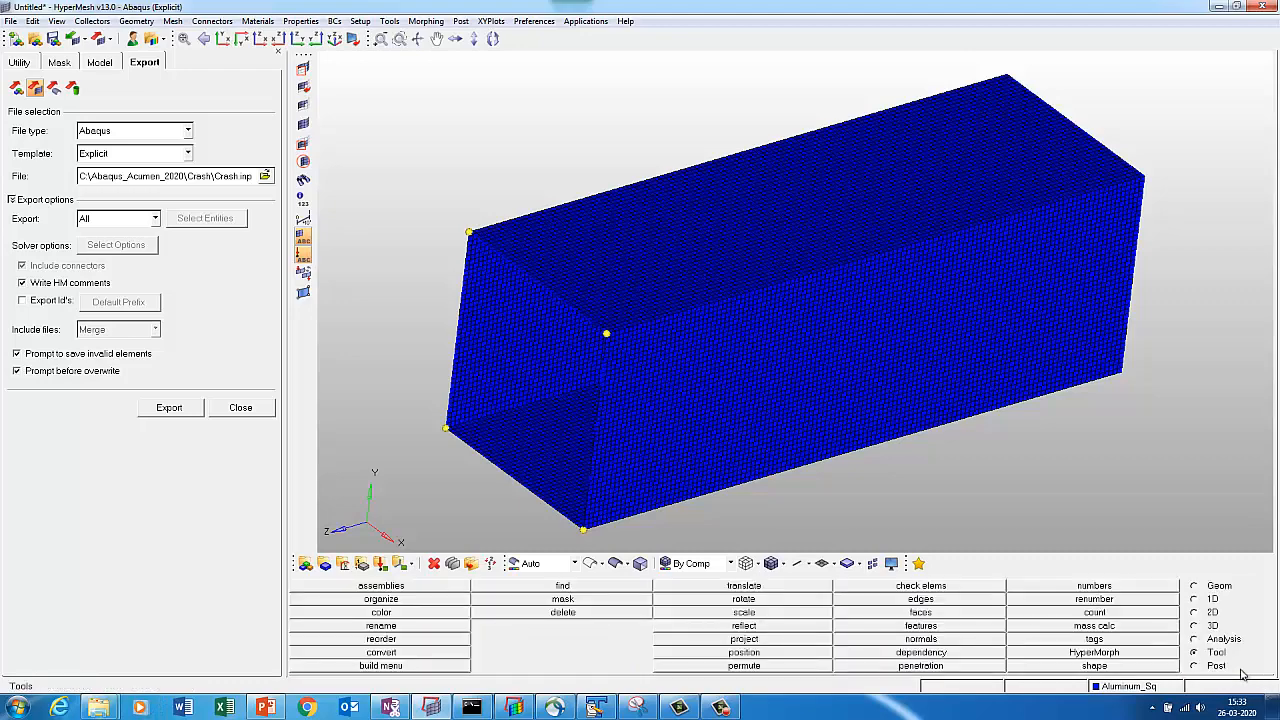
Preview and equivalence the coincident nodes of all displayed elements with a tolerance of 1.
{"action": "key", "text": "shift+F3"}
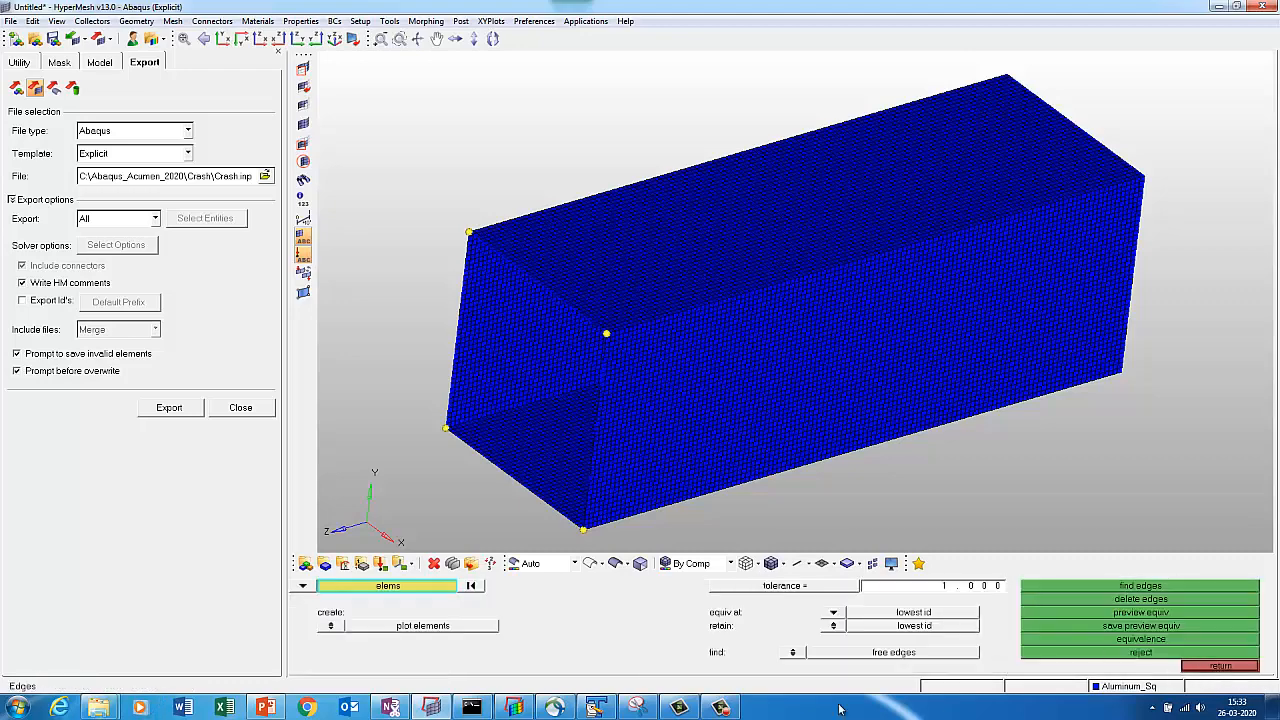
{"action": "left_click", "coordinate": [425, 599]}
{"action": "left_click", "coordinate": [396, 613]}
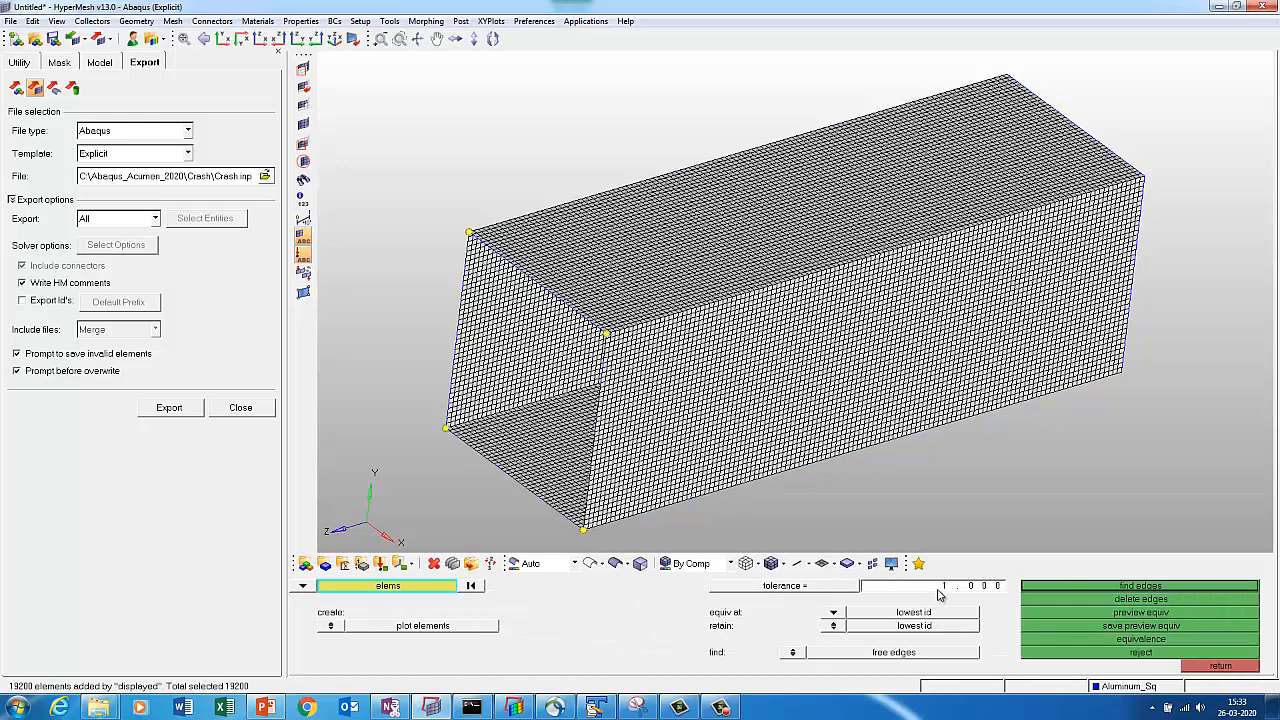
{"action": "left_click", "coordinate": [1105, 614]}
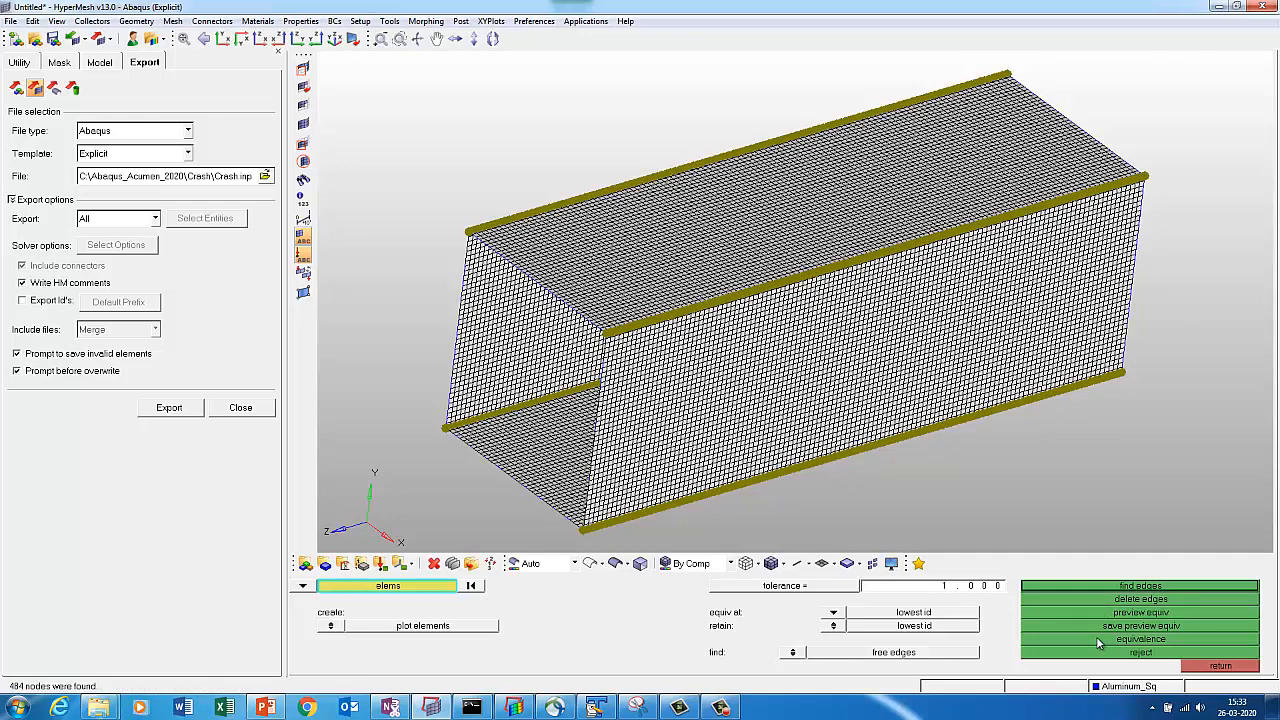
{"action": "left_click", "coordinate": [1098, 640]}
{"action": "left_click", "coordinate": [1258, 667]}
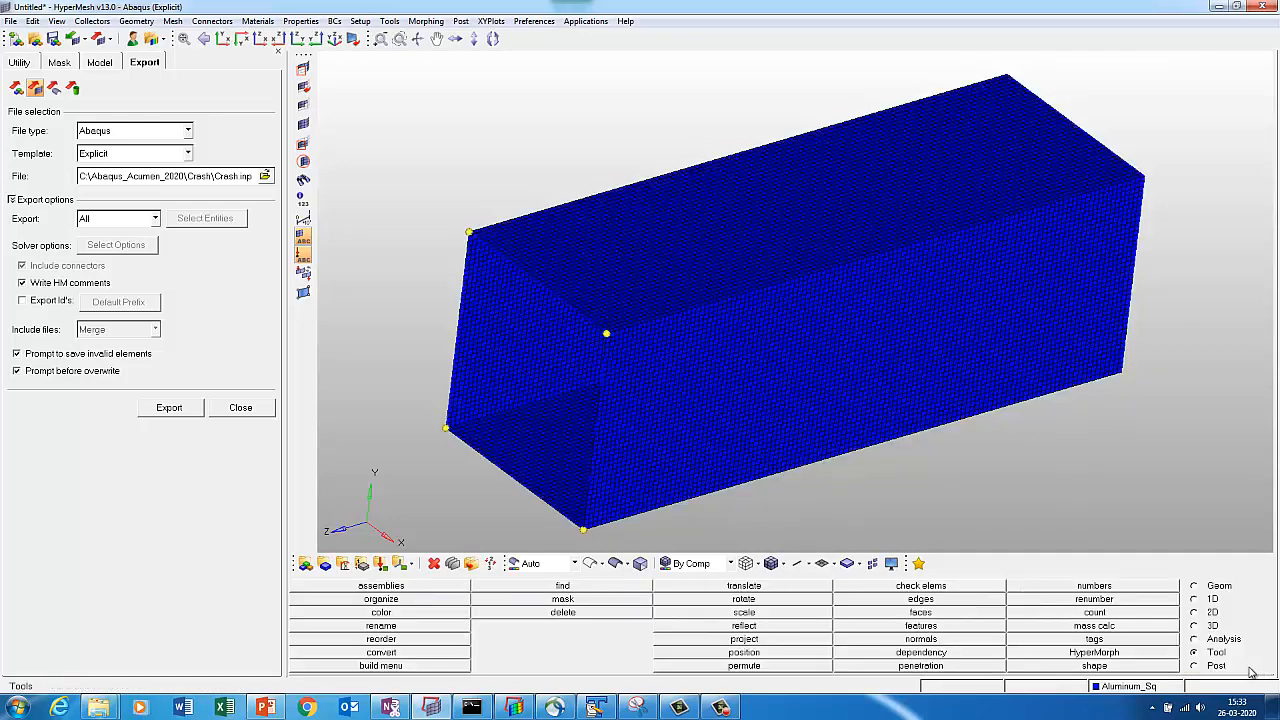
Clear all temporary nodes from the model.
{"action": "key", "text": "shift+F2"}
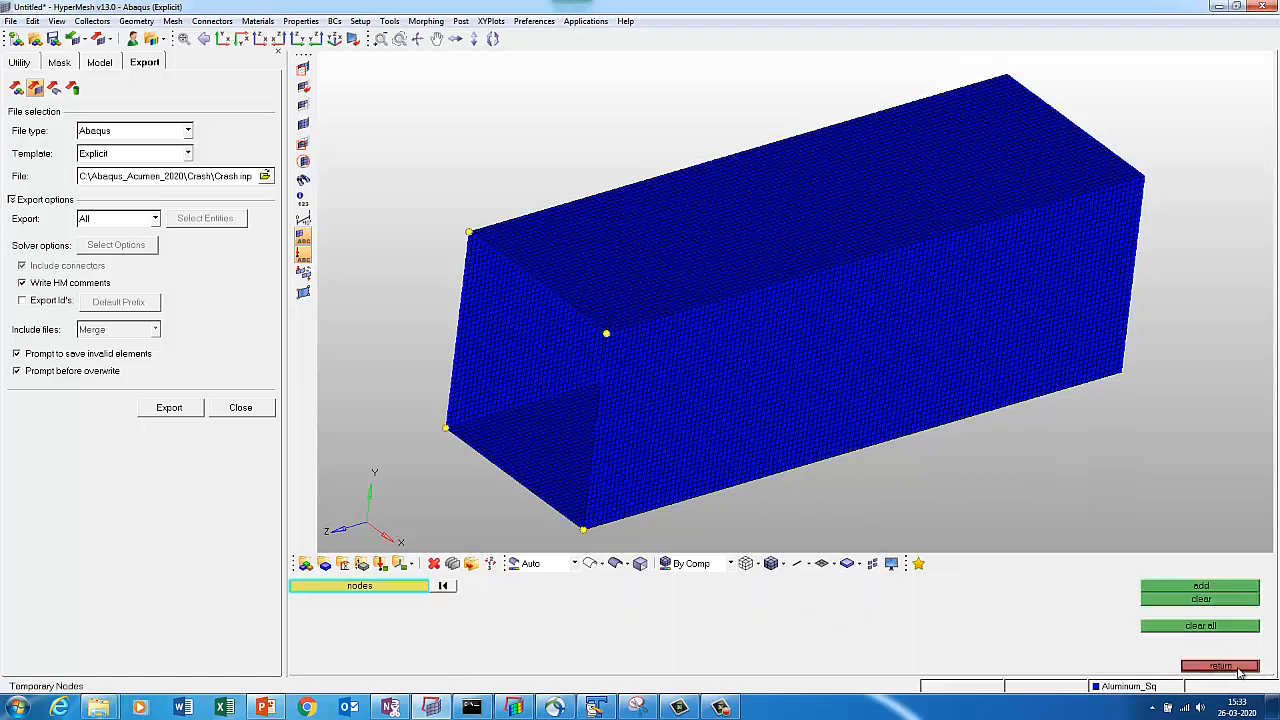
{"action": "left_click", "coordinate": [1192, 627]}
{"action": "left_click", "coordinate": [1219, 666]}
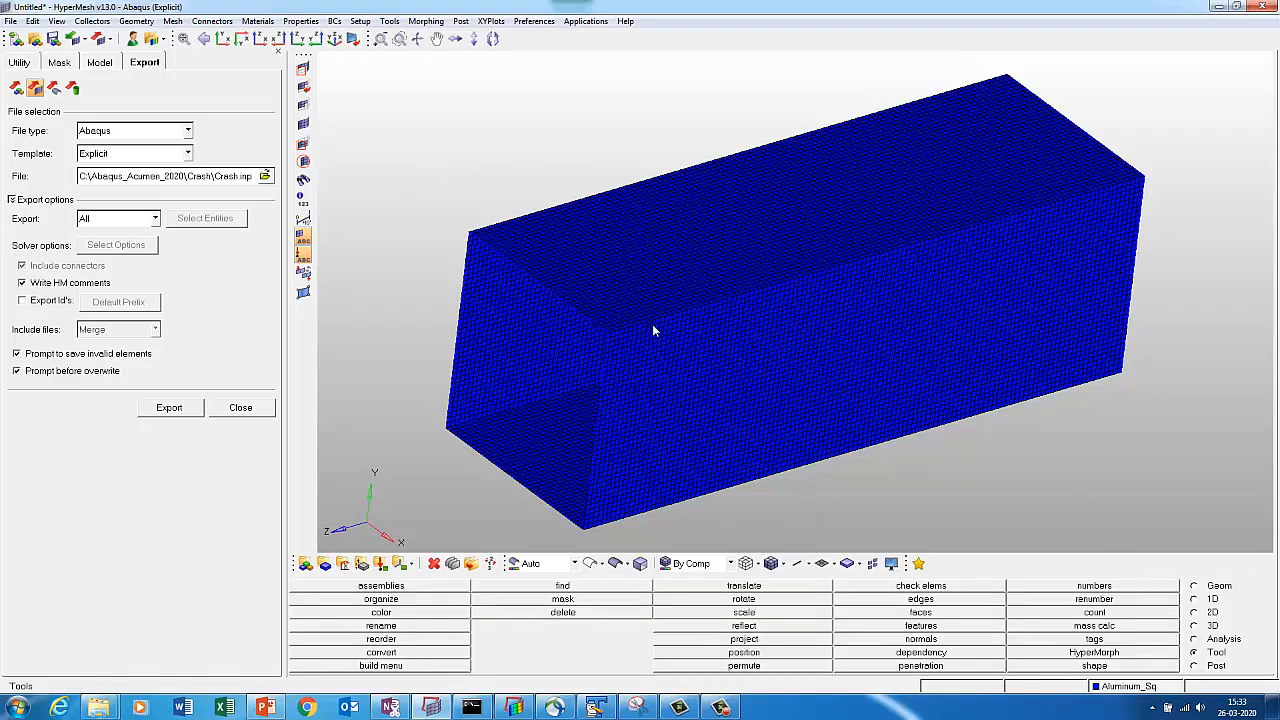
Find the free edges of all displayed tube elements to verify that the walls are joined.
{"action": "left_click", "coordinate": [562, 585]}
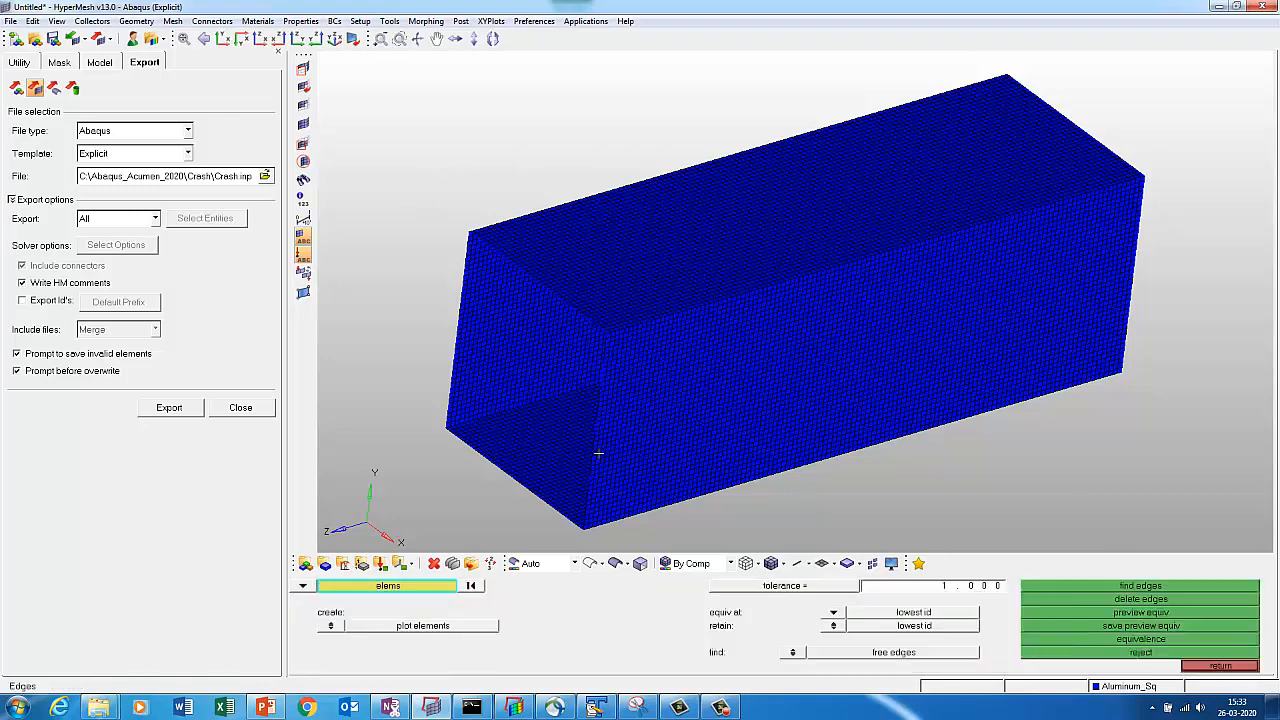
{"action": "left_click", "coordinate": [405, 588]}
{"action": "left_click", "coordinate": [400, 614]}
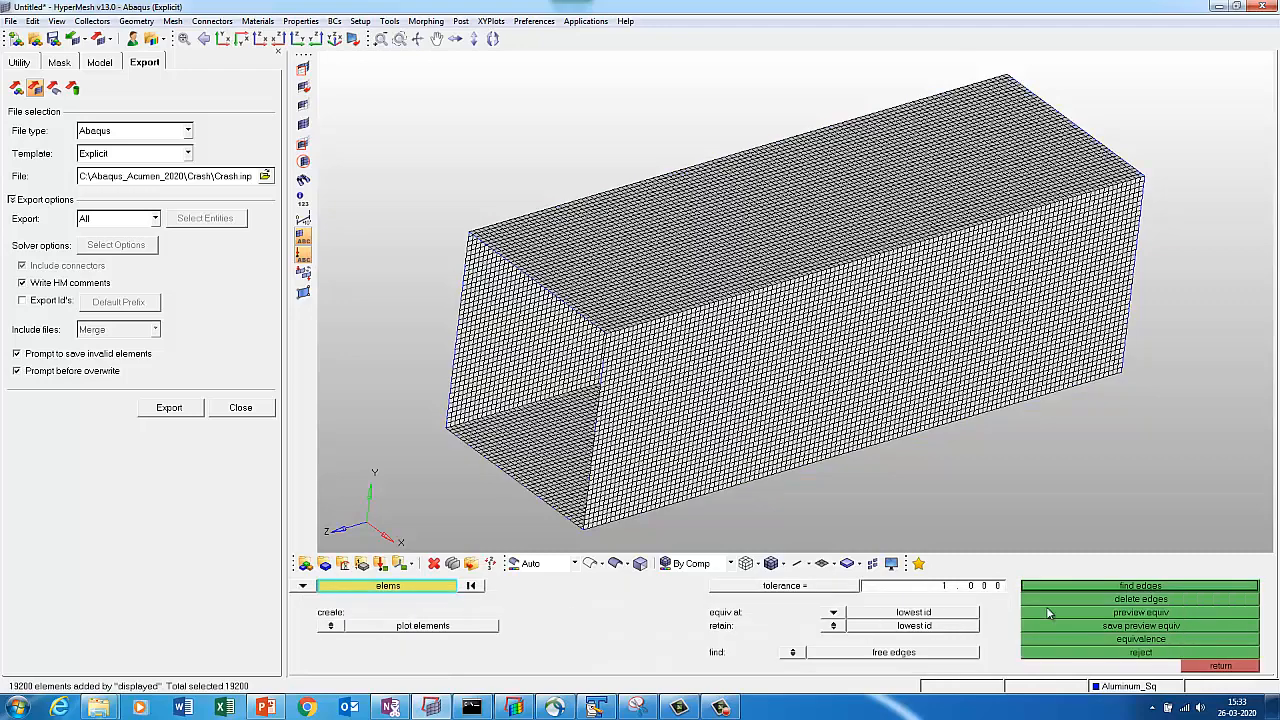
{"action": "left_click", "coordinate": [1108, 587]}
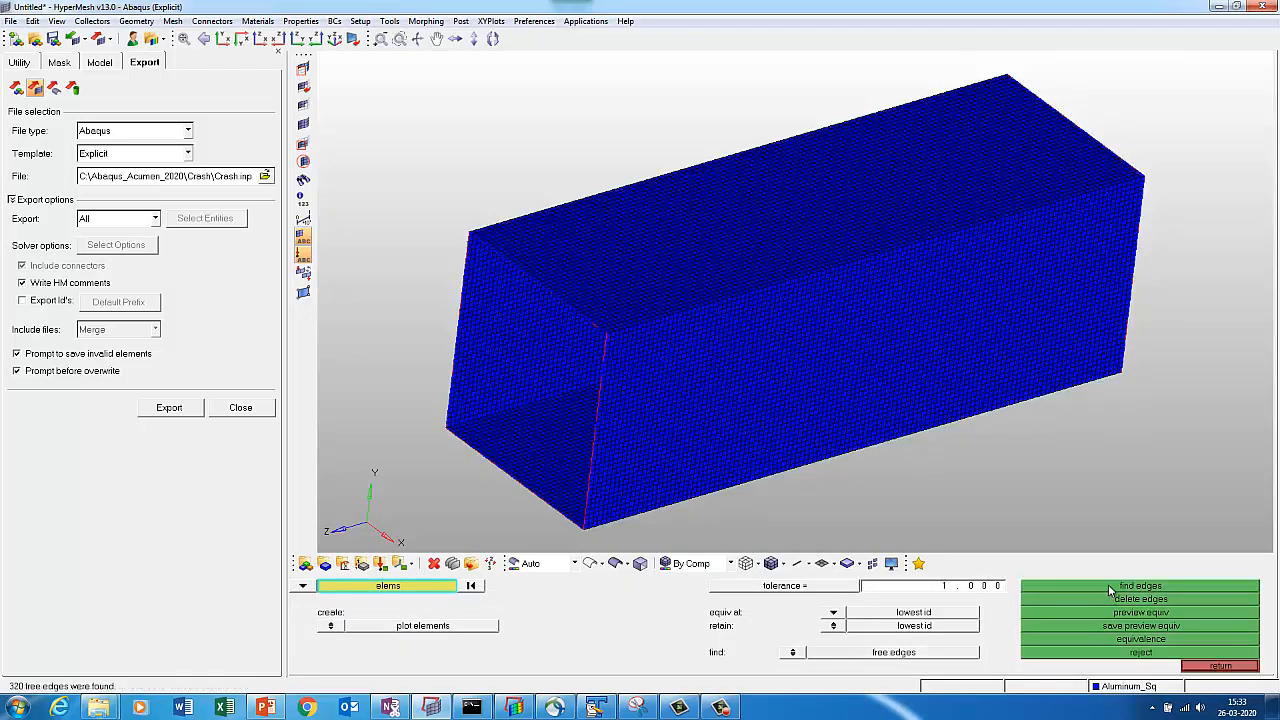
{"action": "key", "text": "Escape"}
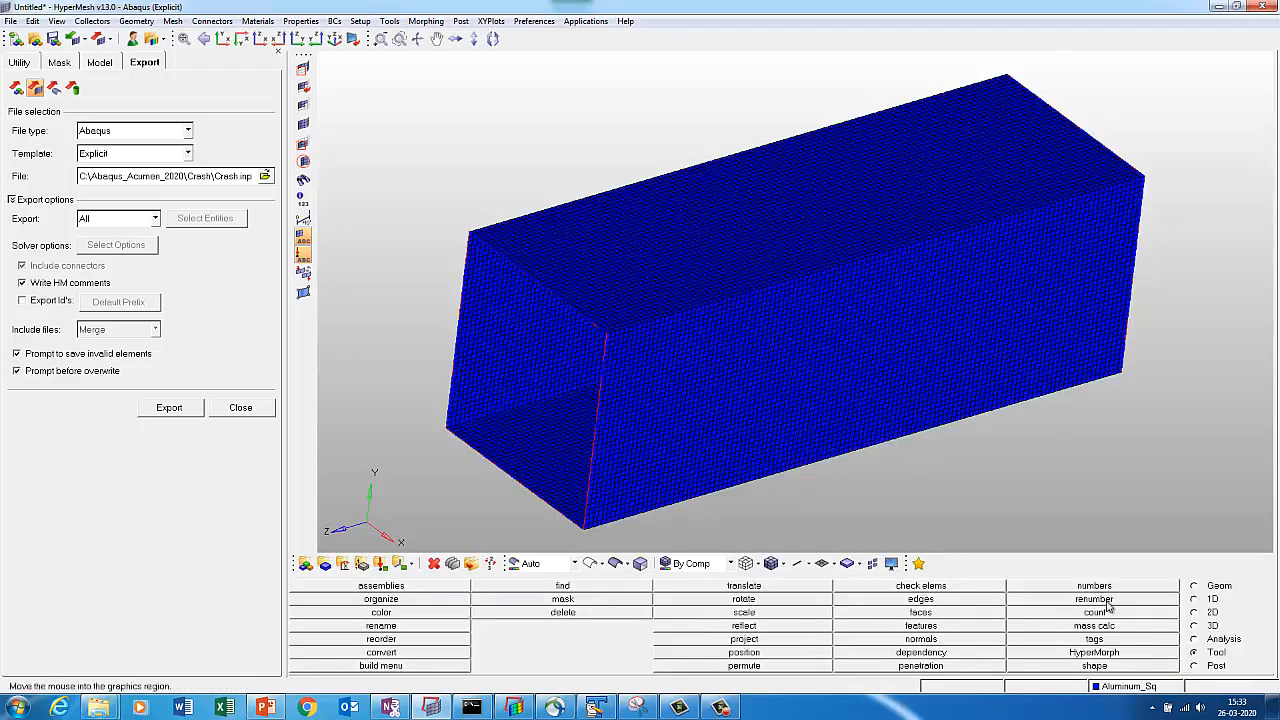
Hide the Aluminum_Sq component to inspect only the free edges in the ^edges component.
{"action": "key", "text": "d"}
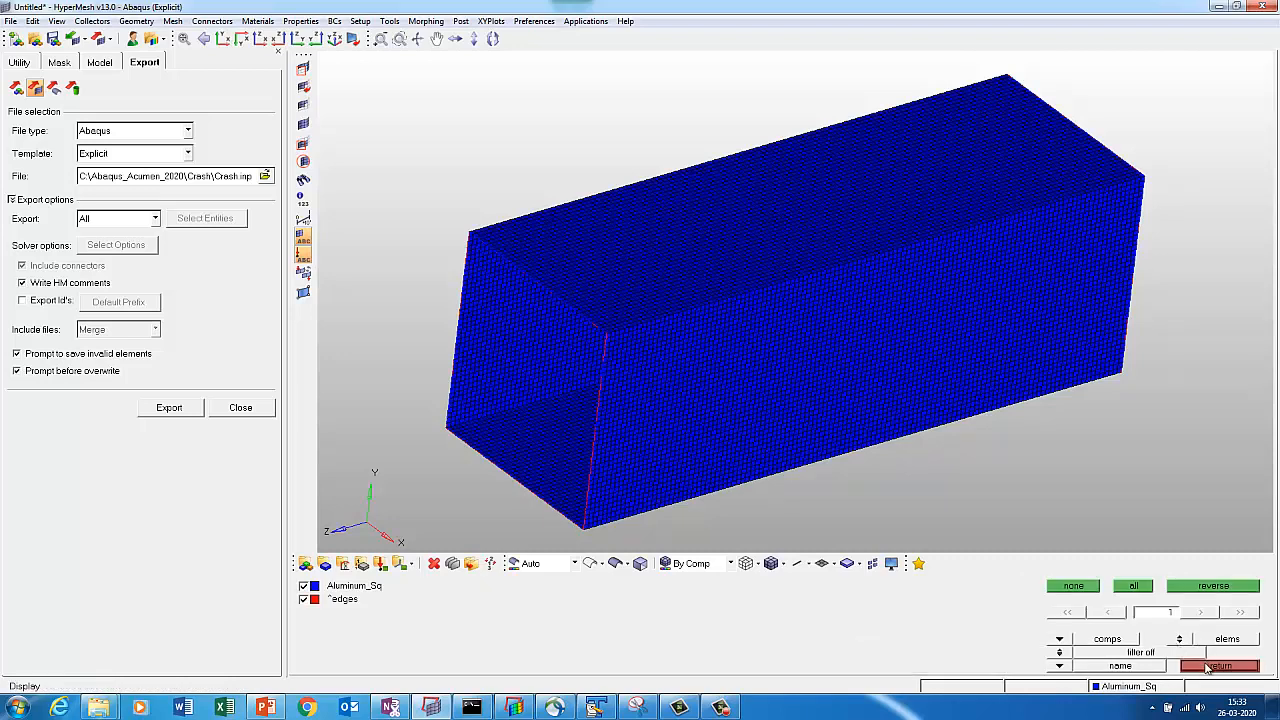
{"action": "left_click", "coordinate": [1207, 666]}
{"action": "key", "text": "d"}
{"action": "left_click", "coordinate": [1180, 640]}
{"action": "left_click", "coordinate": [304, 588]}
{"action": "left_click", "coordinate": [1226, 667]}
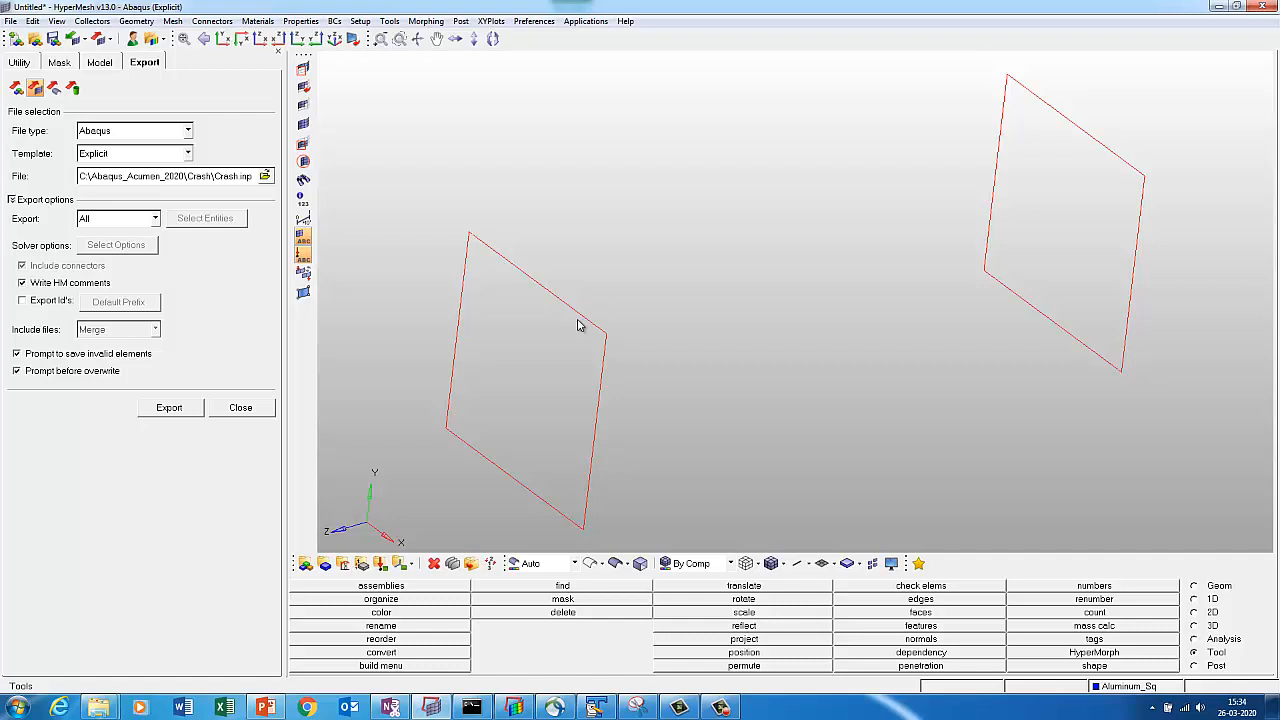
Delete the free-edge elements found around the tube's two open ends.
{"action": "key", "text": "shift+F2"}
{"action": "key", "text": "Escape"}
{"action": "key", "text": "shift+F3"}
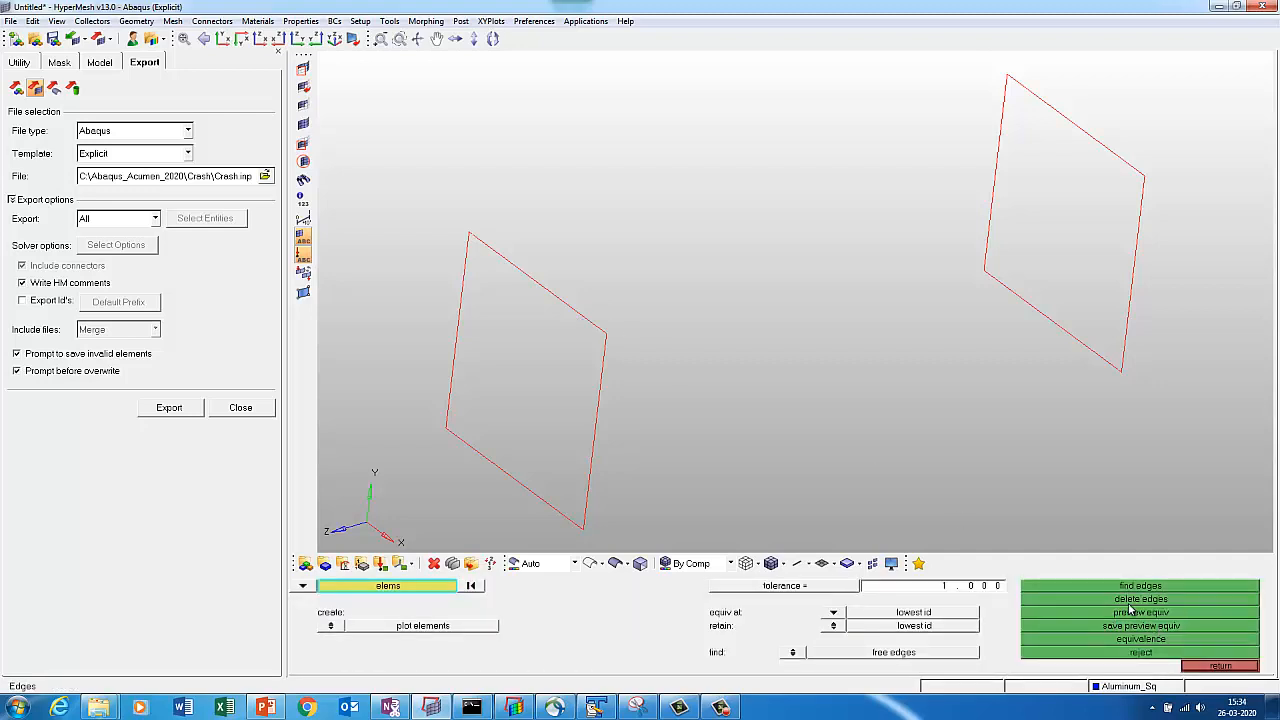
{"action": "left_click", "coordinate": [1130, 603]}
Display the Aluminum_Sq elements again.
{"action": "key", "text": "d"}
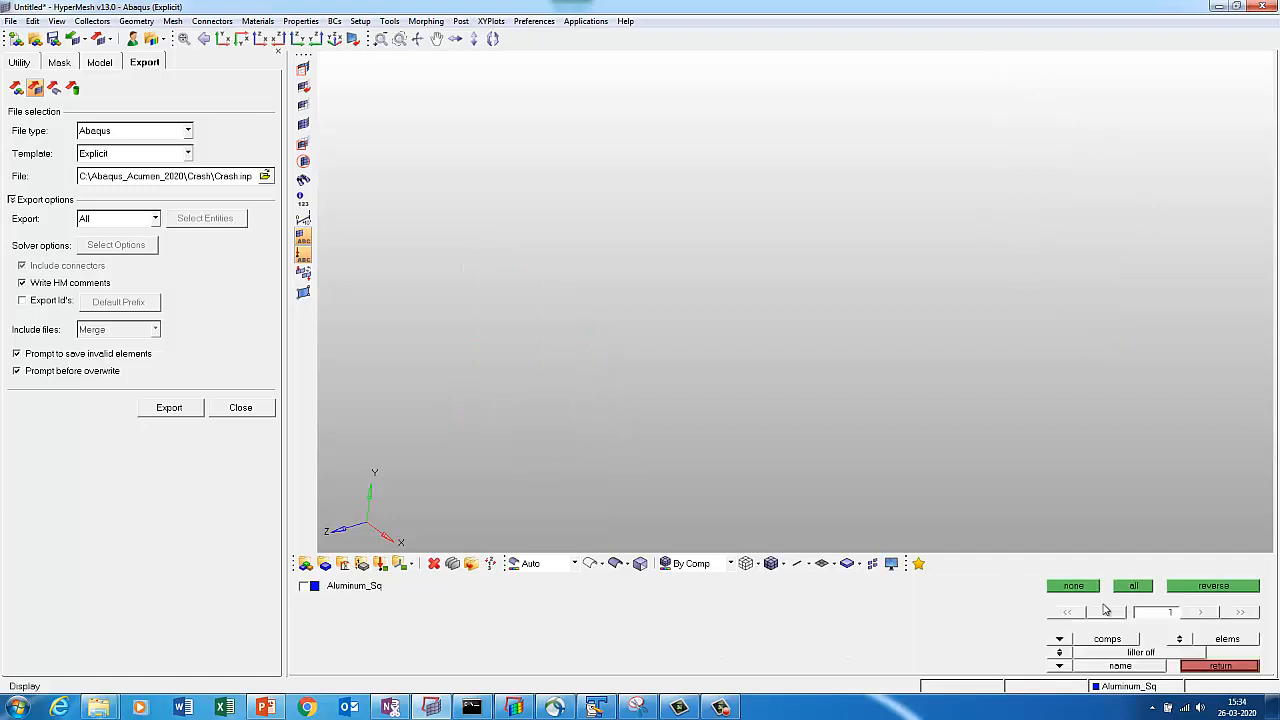
{"action": "left_click", "coordinate": [333, 590]}
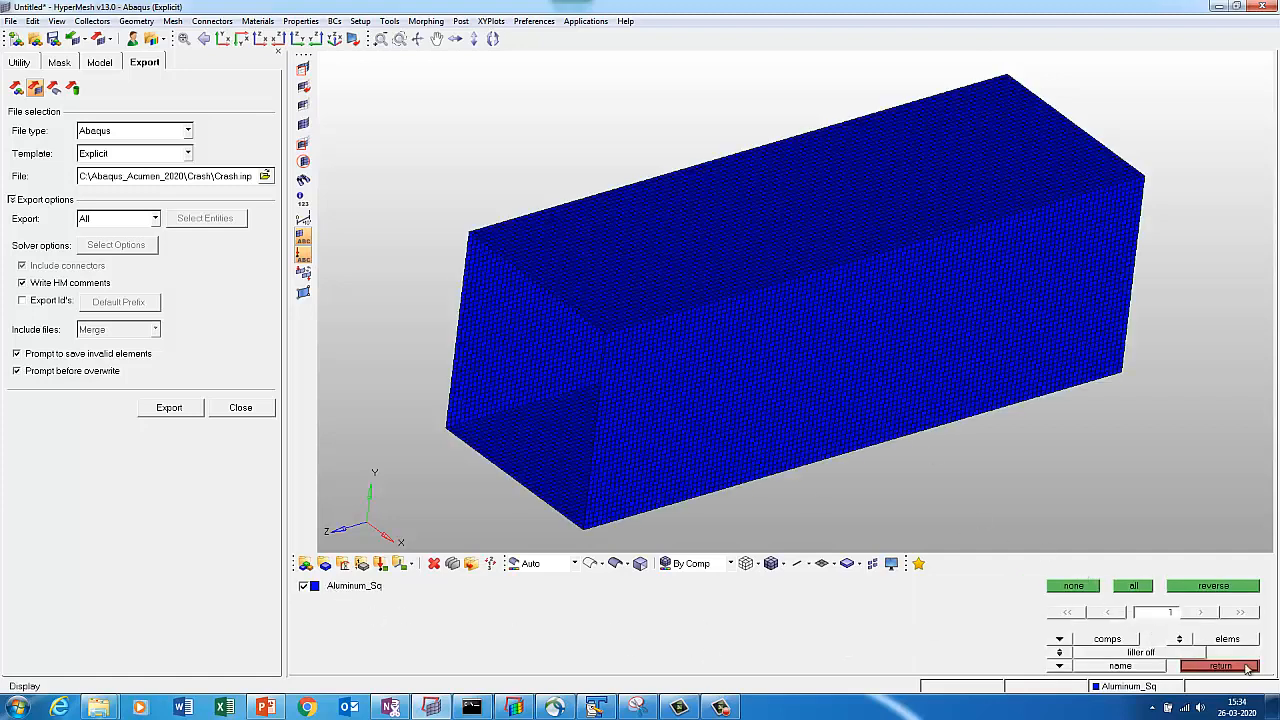
{"action": "left_click", "coordinate": [1181, 644]}
{"action": "right_click", "coordinate": [321, 582]}
{"action": "left_click", "coordinate": [1177, 641]}
{"action": "left_click", "coordinate": [1207, 667]}
{"action": "left_click", "coordinate": [1212, 667]}
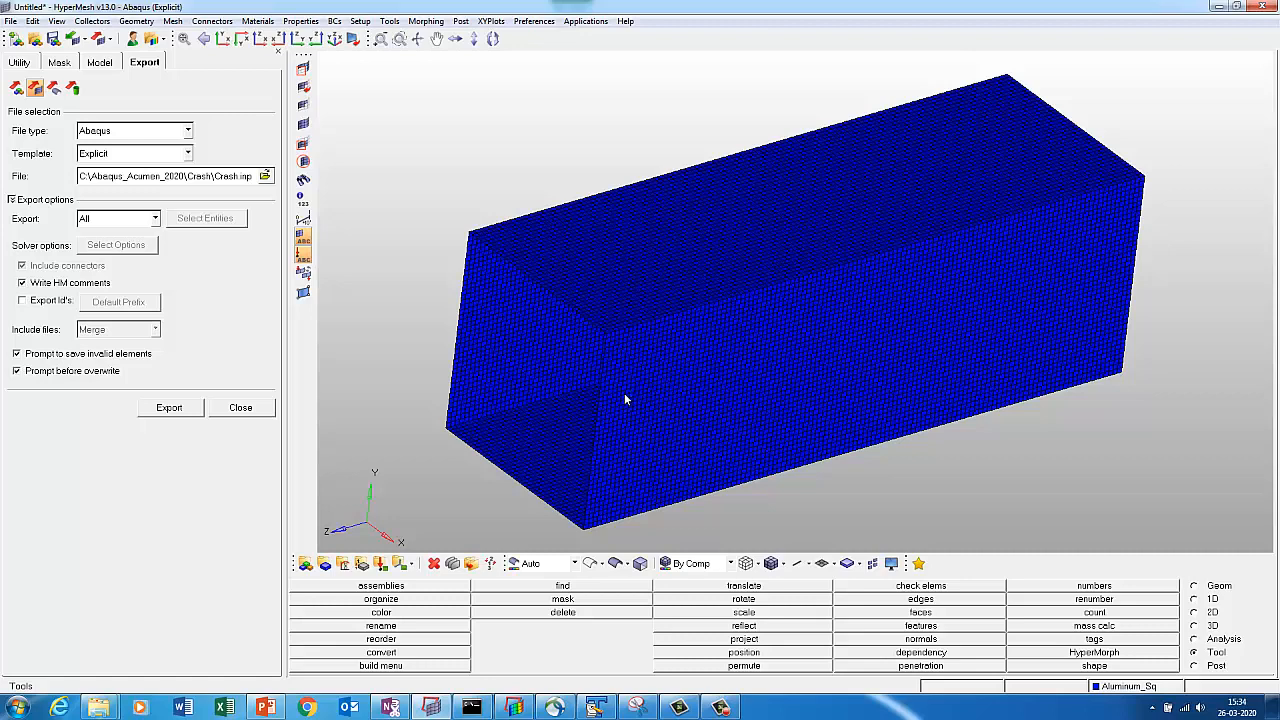
Review the card image of one tube shell element to check its Abaqus element type.
{"action": "left_click", "coordinate": [452, 564]}
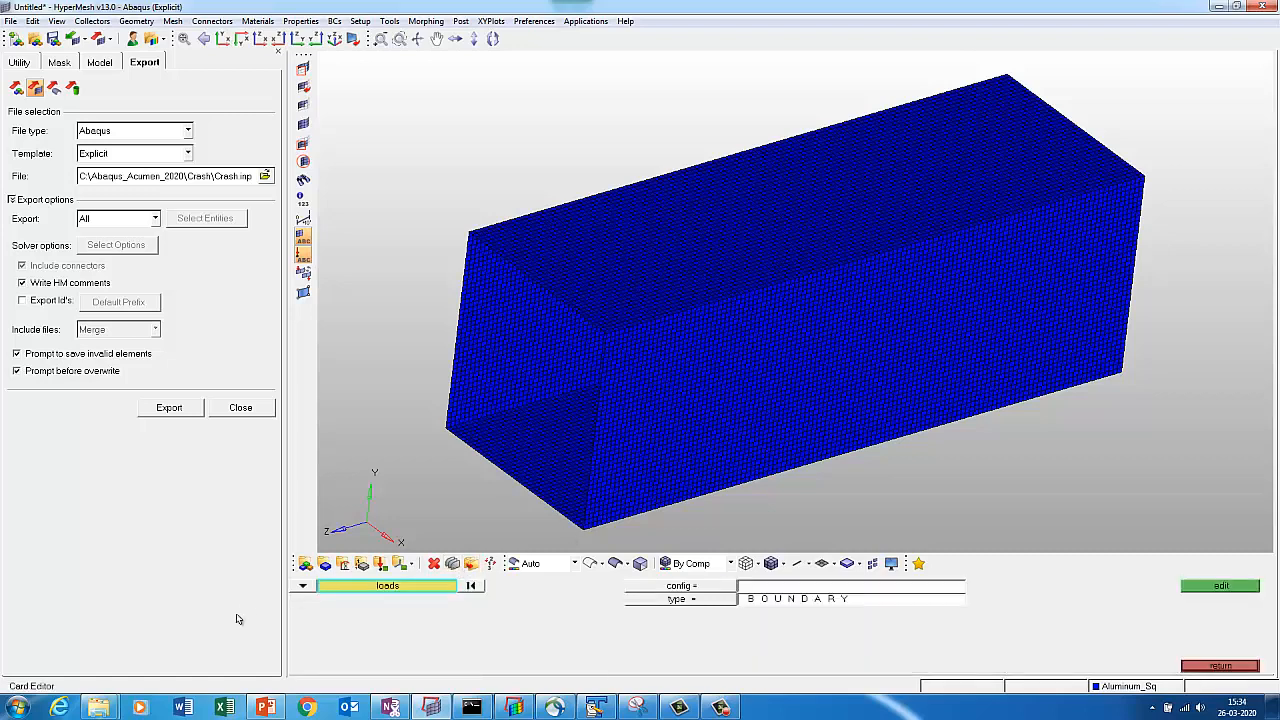
{"action": "left_click", "coordinate": [304, 588]}
{"action": "left_click", "coordinate": [378, 613]}
{"action": "left_click", "coordinate": [1213, 588]}
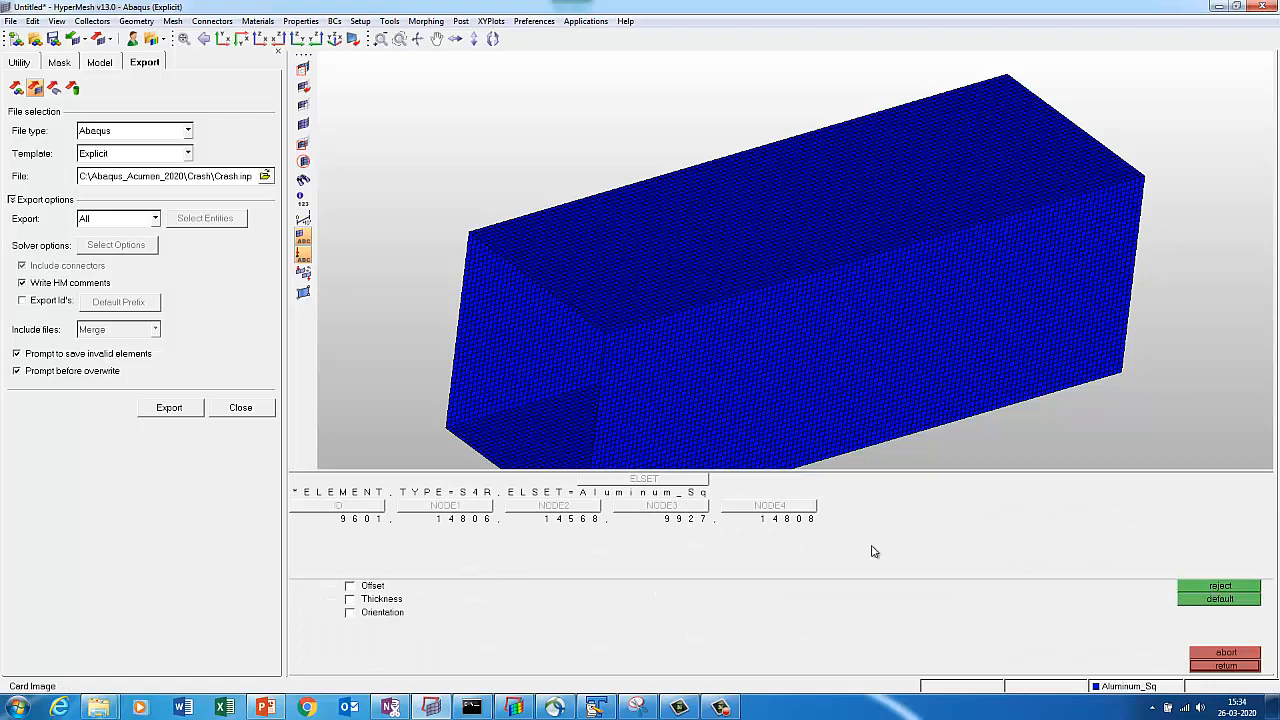
{"action": "left_click", "coordinate": [1210, 666]}
{"action": "left_click", "coordinate": [1210, 666]}
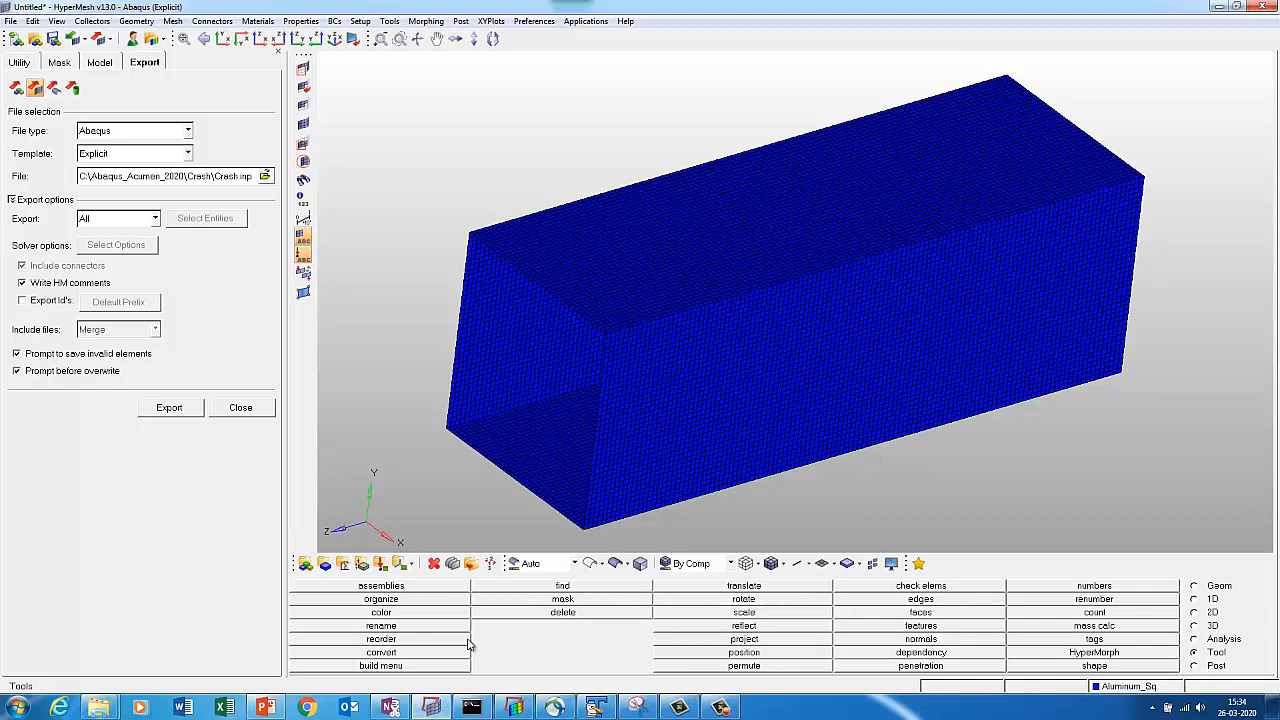
Create a material named Al with the ABAQUS_MATERIAL card image and open its card for editing.
{"action": "left_click", "coordinate": [343, 564]}
{"action": "left_click", "coordinate": [618, 587]}
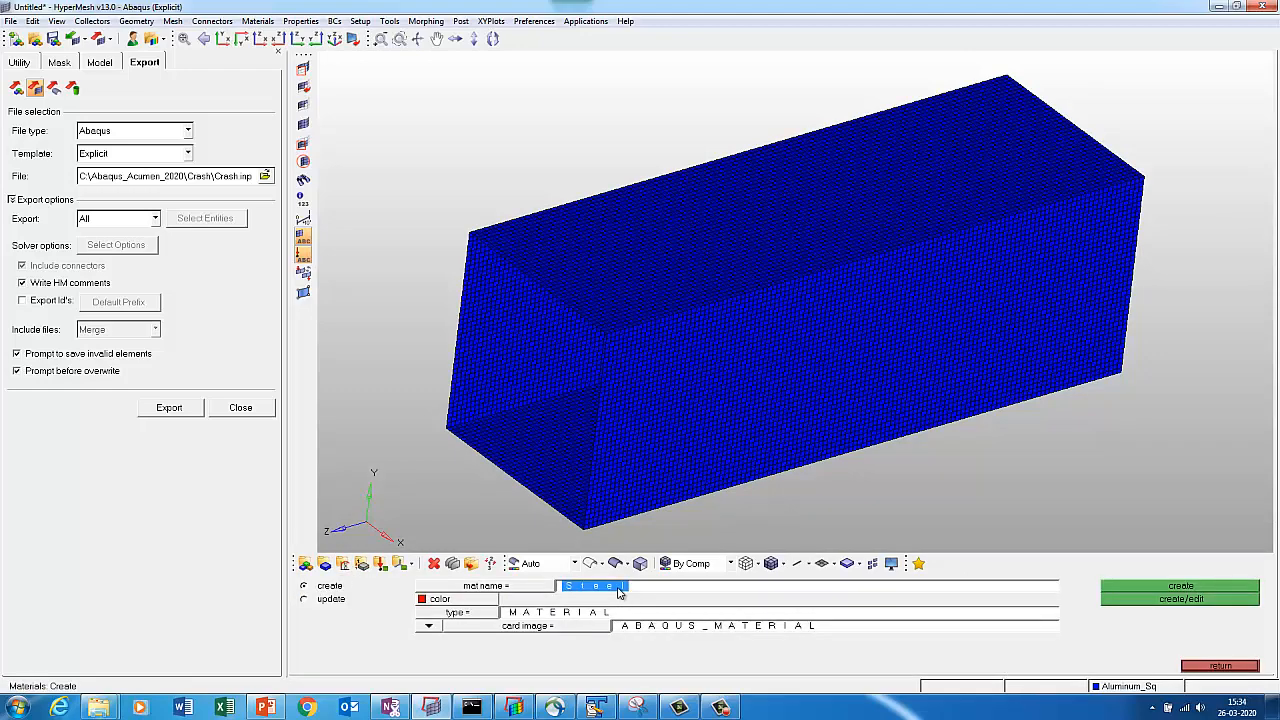
{"action": "type", "text": "Al_"}
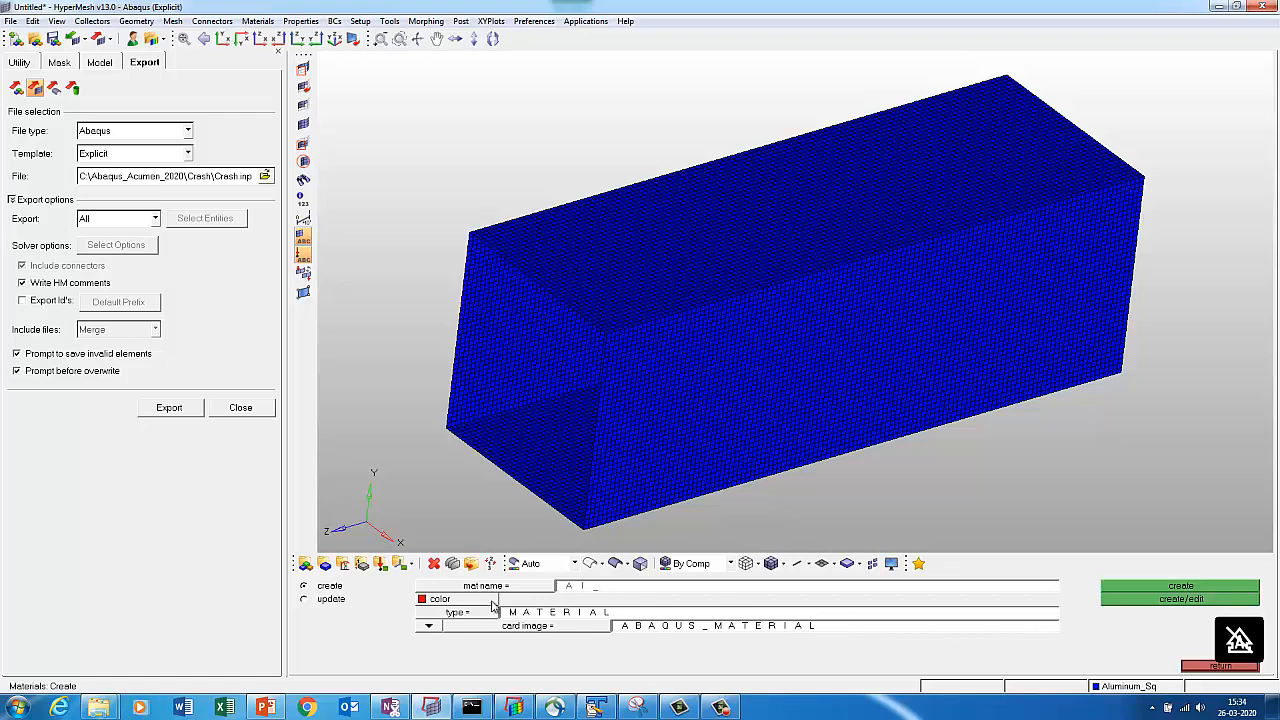
{"action": "left_click", "coordinate": [1143, 603]}
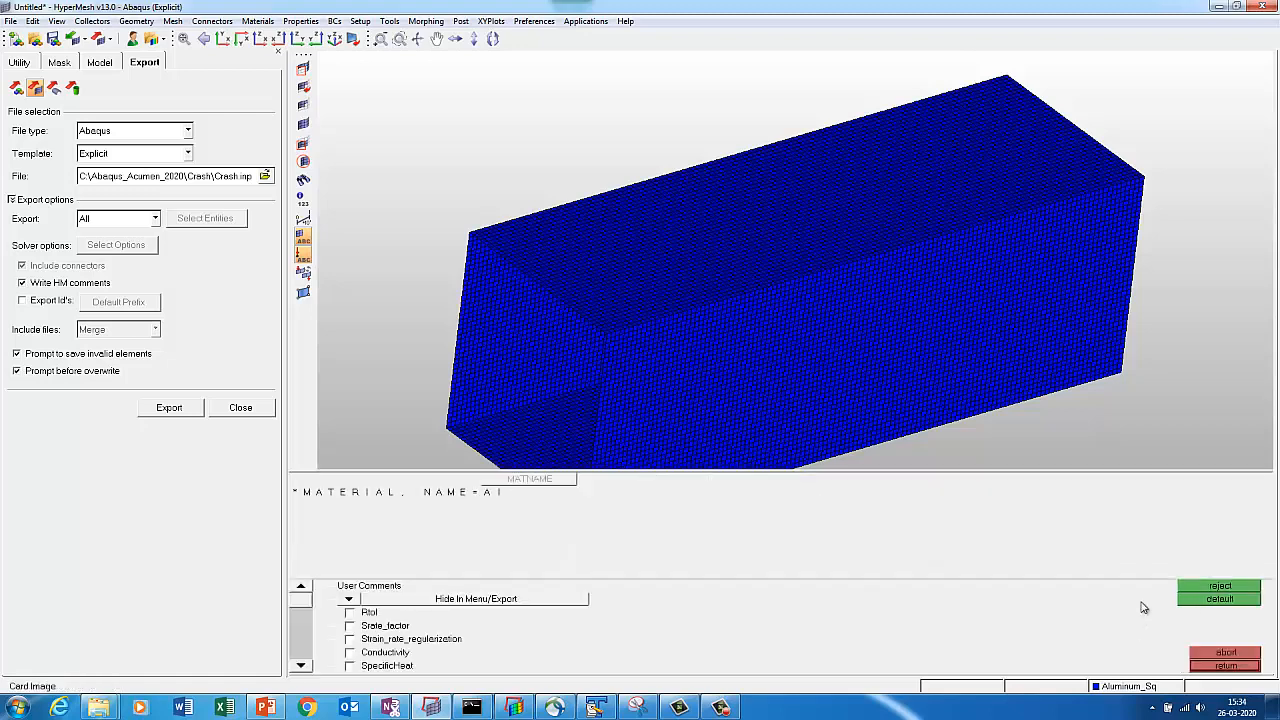
Enable the Density and Elastic data on the Al material card.
{"action": "left_click", "coordinate": [301, 665]}
{"action": "left_click", "coordinate": [301, 665]}
{"action": "left_click", "coordinate": [301, 665]}
{"action": "left_click", "coordinate": [349, 638]}
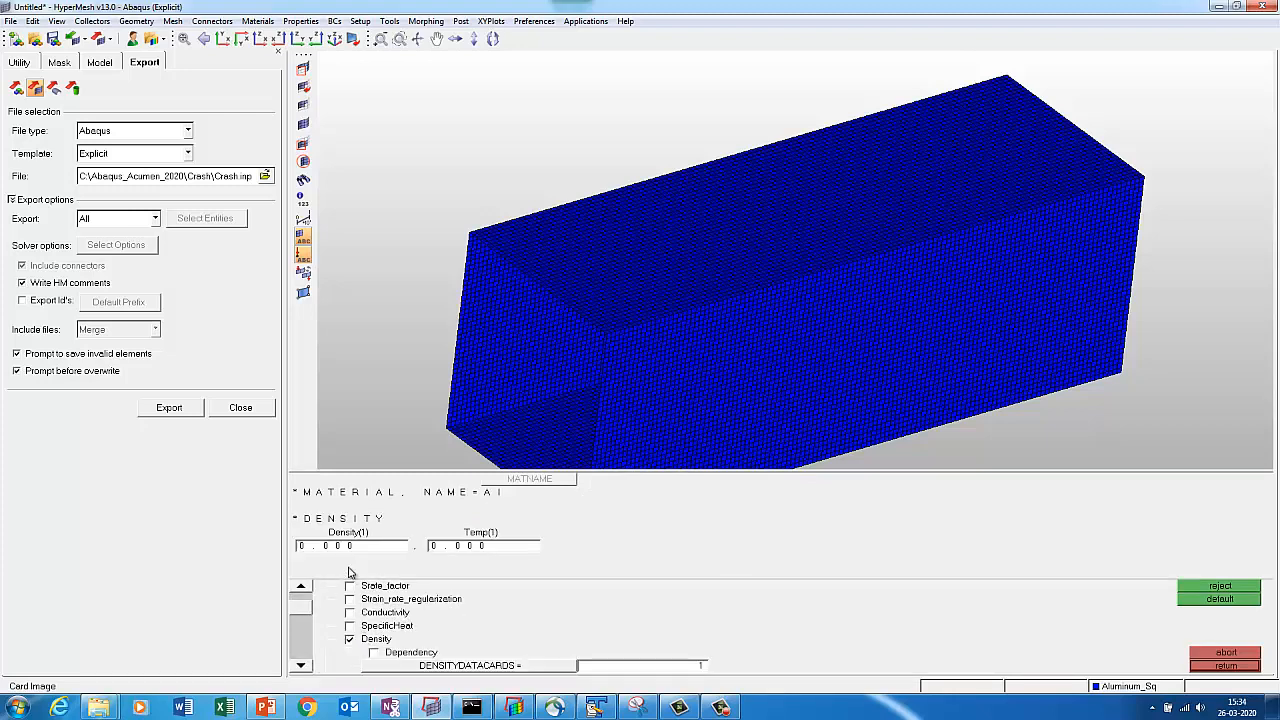
{"action": "left_click", "coordinate": [310, 662]}
{"action": "left_click", "coordinate": [310, 662]}
{"action": "left_click", "coordinate": [310, 662]}
{"action": "left_click", "coordinate": [310, 662]}
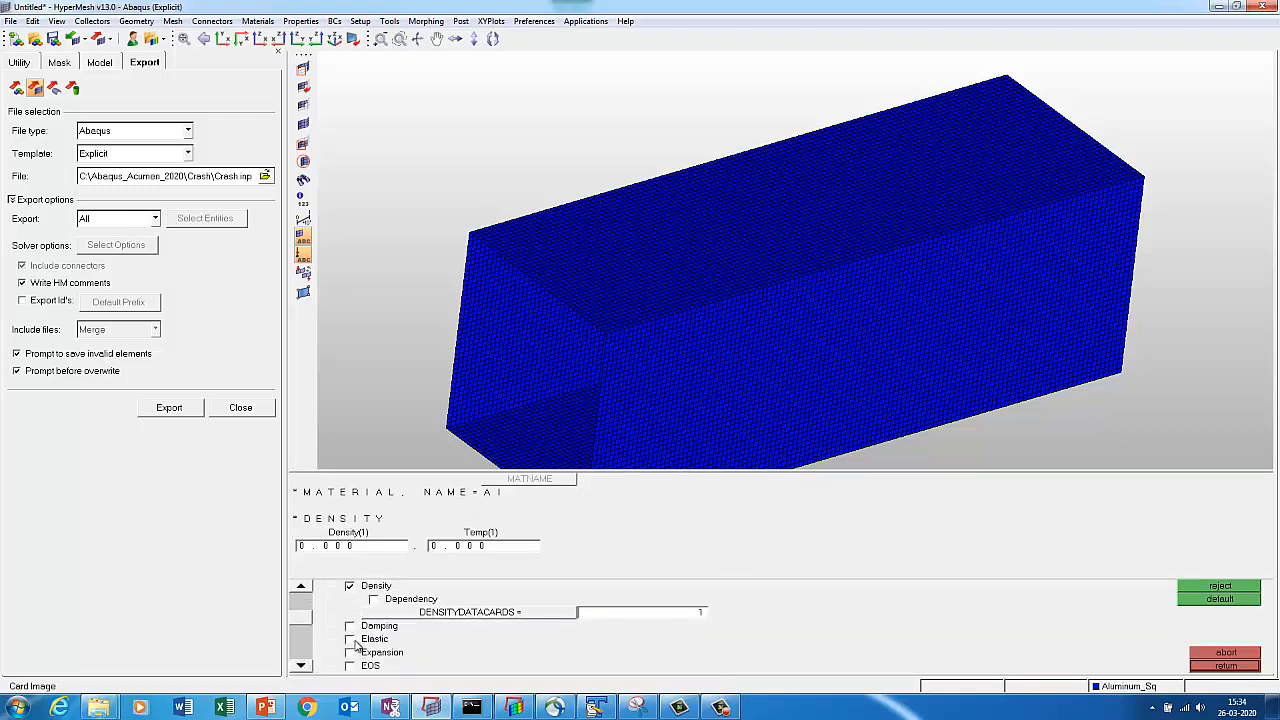
{"action": "left_click", "coordinate": [349, 639]}
Enable Plastic data on the Al material card and set the number of plastic data cards to 2.
{"action": "left_click", "coordinate": [301, 665]}
{"action": "left_click", "coordinate": [301, 665]}
{"action": "left_click", "coordinate": [301, 665]}
{"action": "left_click", "coordinate": [301, 665]}
{"action": "left_click", "coordinate": [301, 665]}
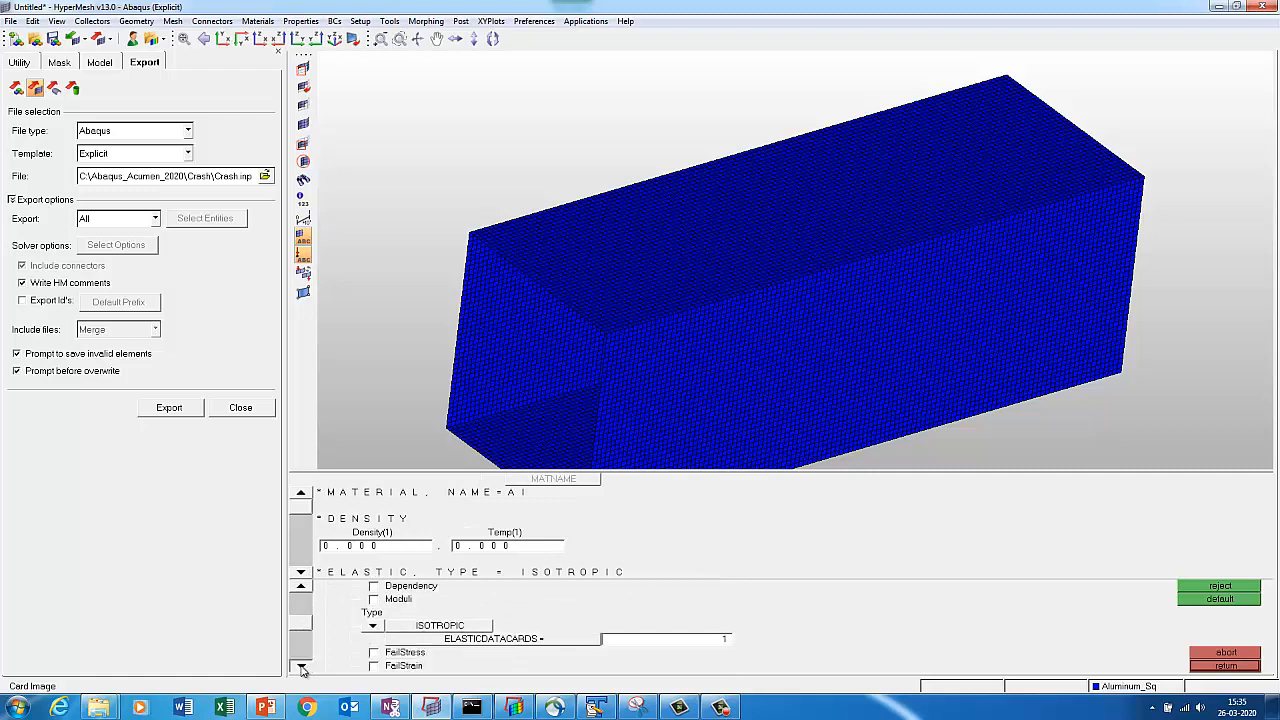
{"action": "left_click", "coordinate": [301, 666]}
{"action": "left_click", "coordinate": [301, 666]}
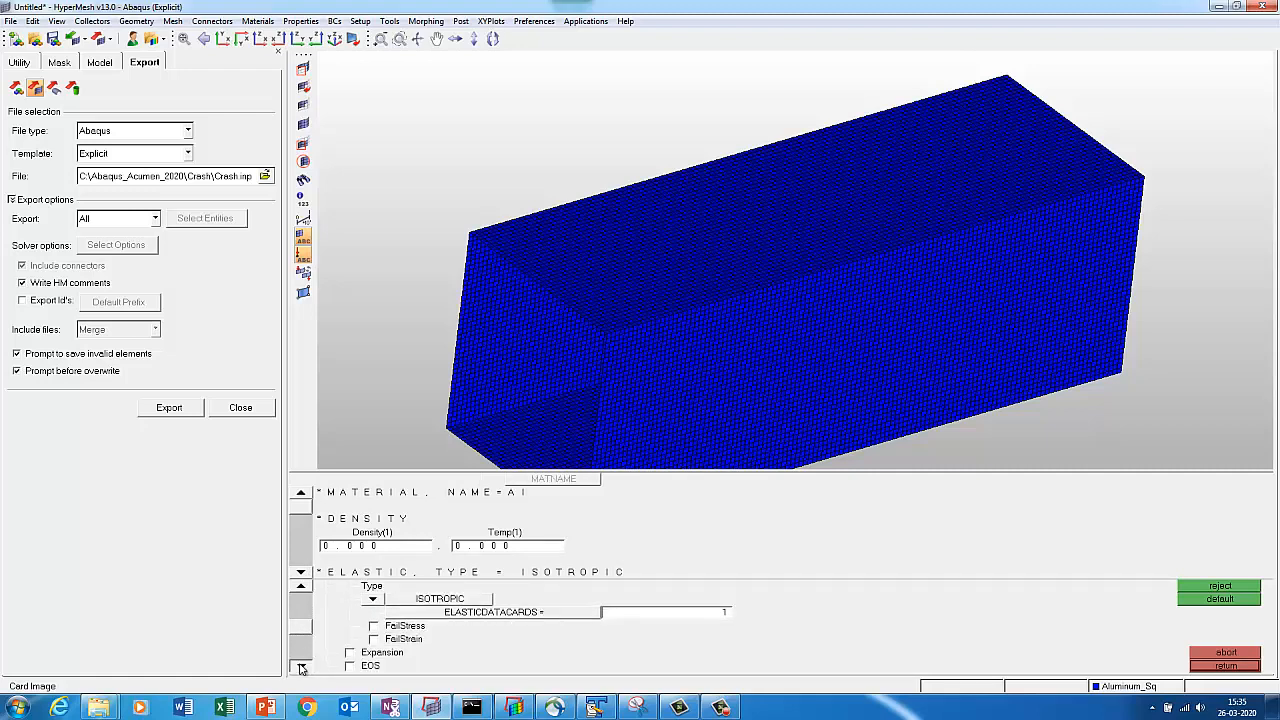
{"action": "left_click", "coordinate": [301, 667]}
{"action": "left_click", "coordinate": [301, 667]}
{"action": "left_click", "coordinate": [301, 667]}
{"action": "left_click", "coordinate": [301, 667]}
{"action": "left_click", "coordinate": [301, 667]}
{"action": "left_click", "coordinate": [301, 667]}
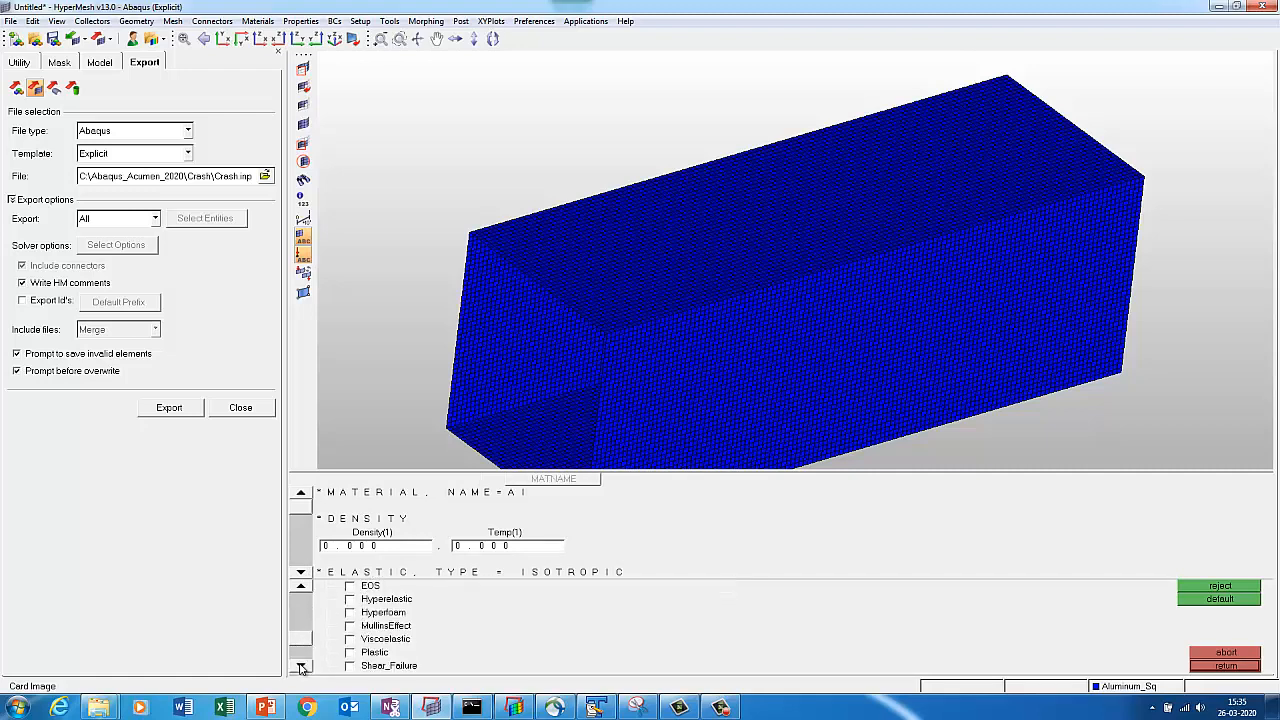
{"action": "left_click", "coordinate": [349, 652]}
{"action": "left_click", "coordinate": [301, 666]}
{"action": "left_click", "coordinate": [301, 666]}
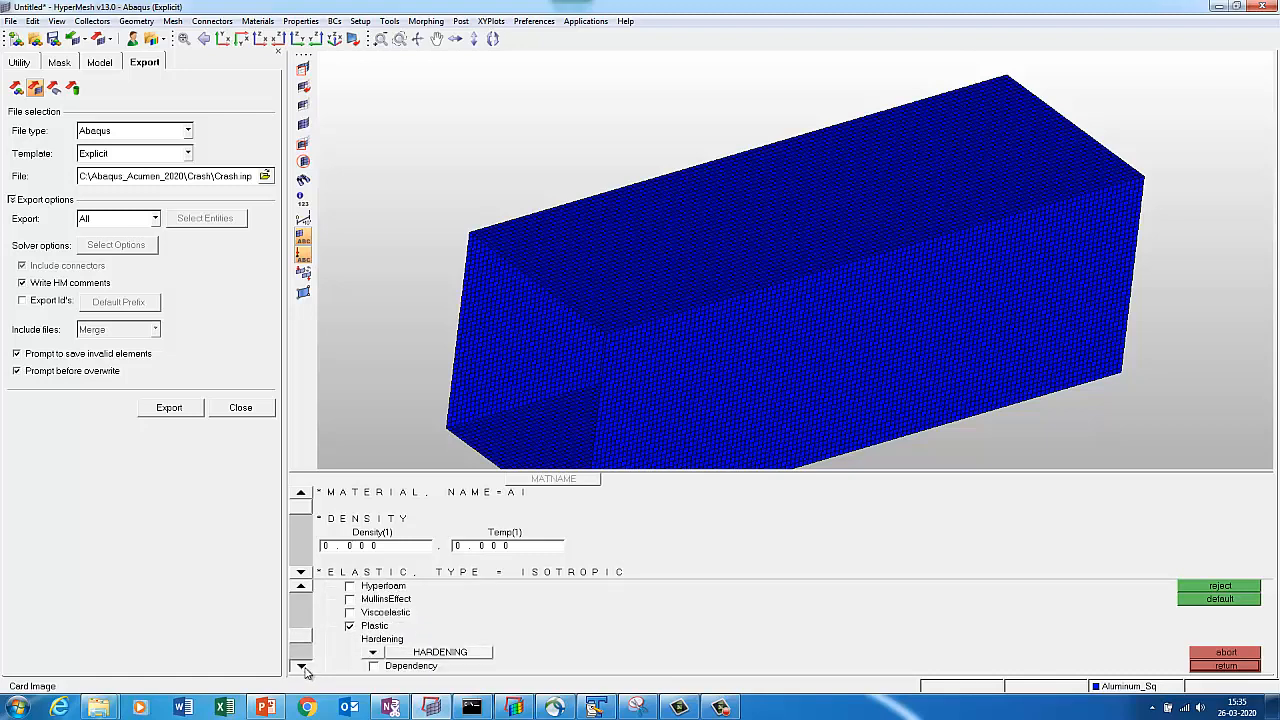
{"action": "left_click", "coordinate": [301, 666]}
{"action": "left_click", "coordinate": [301, 666]}
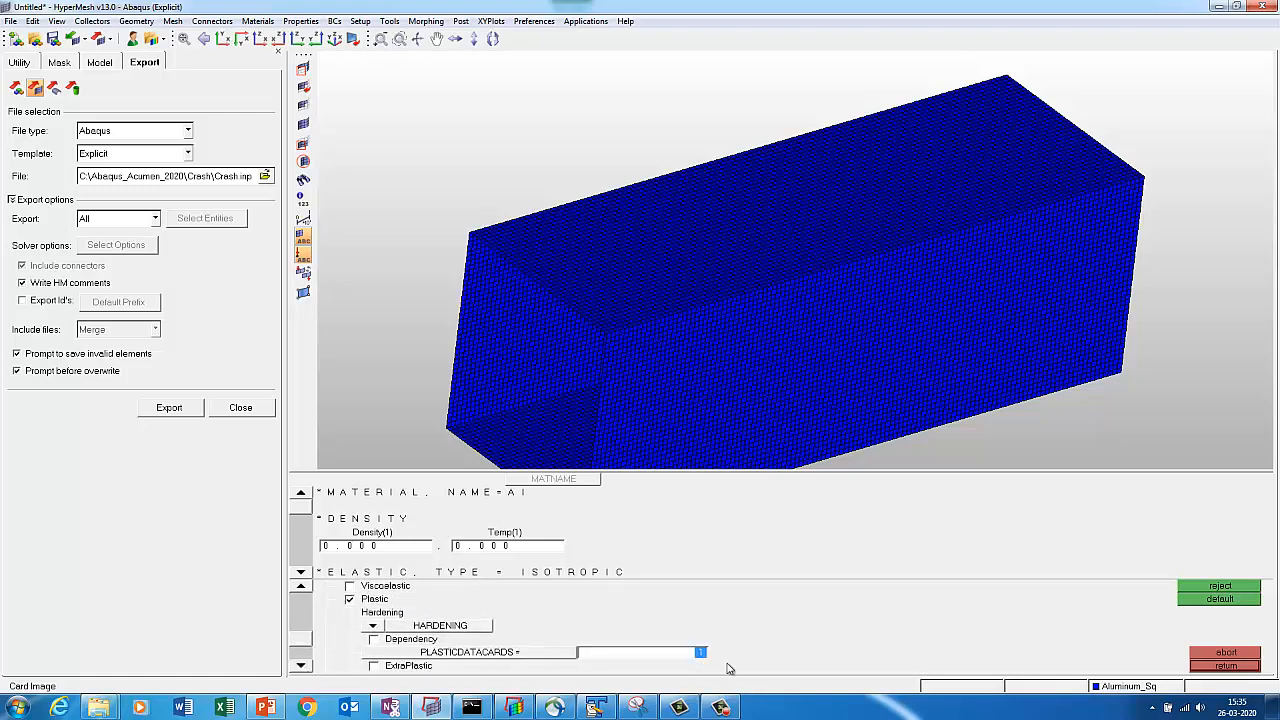
{"action": "type", "text": "2"}
Set the density of the Al material to 2.5e-09.
{"action": "left_click", "coordinate": [301, 572]}
{"action": "left_click", "coordinate": [301, 572]}
{"action": "left_click", "coordinate": [301, 572]}
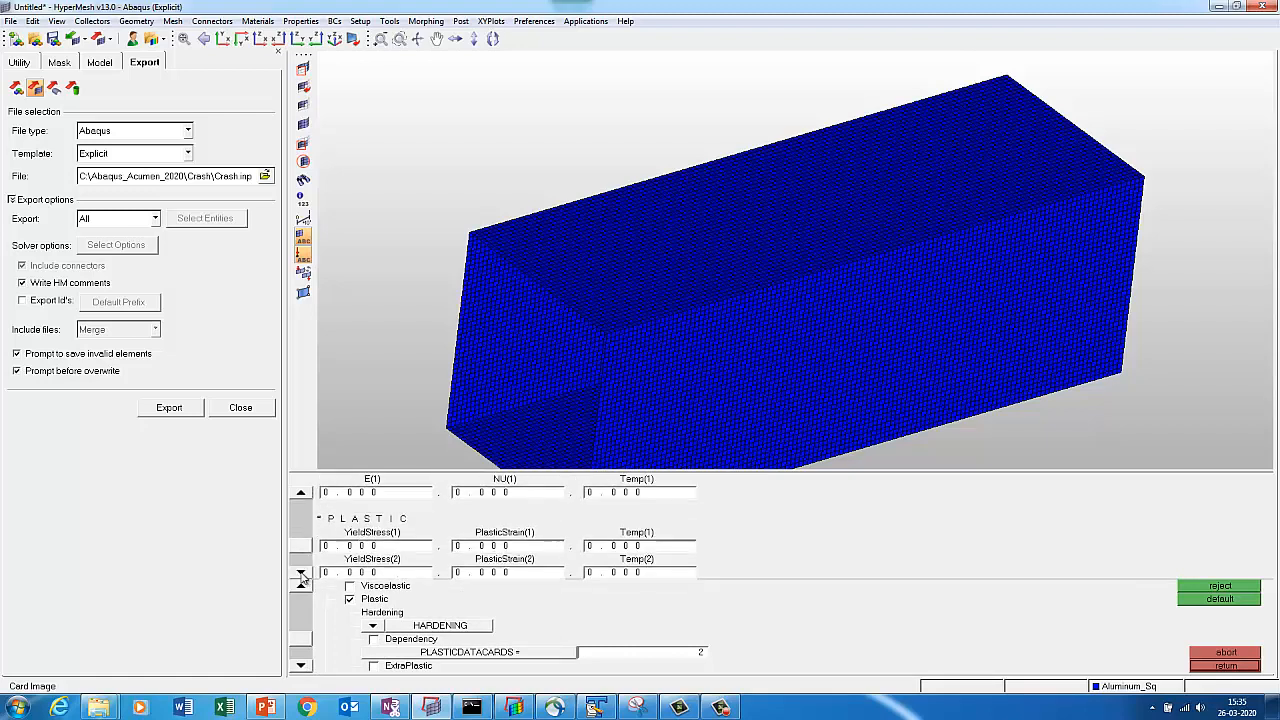
{"action": "left_click", "coordinate": [301, 572]}
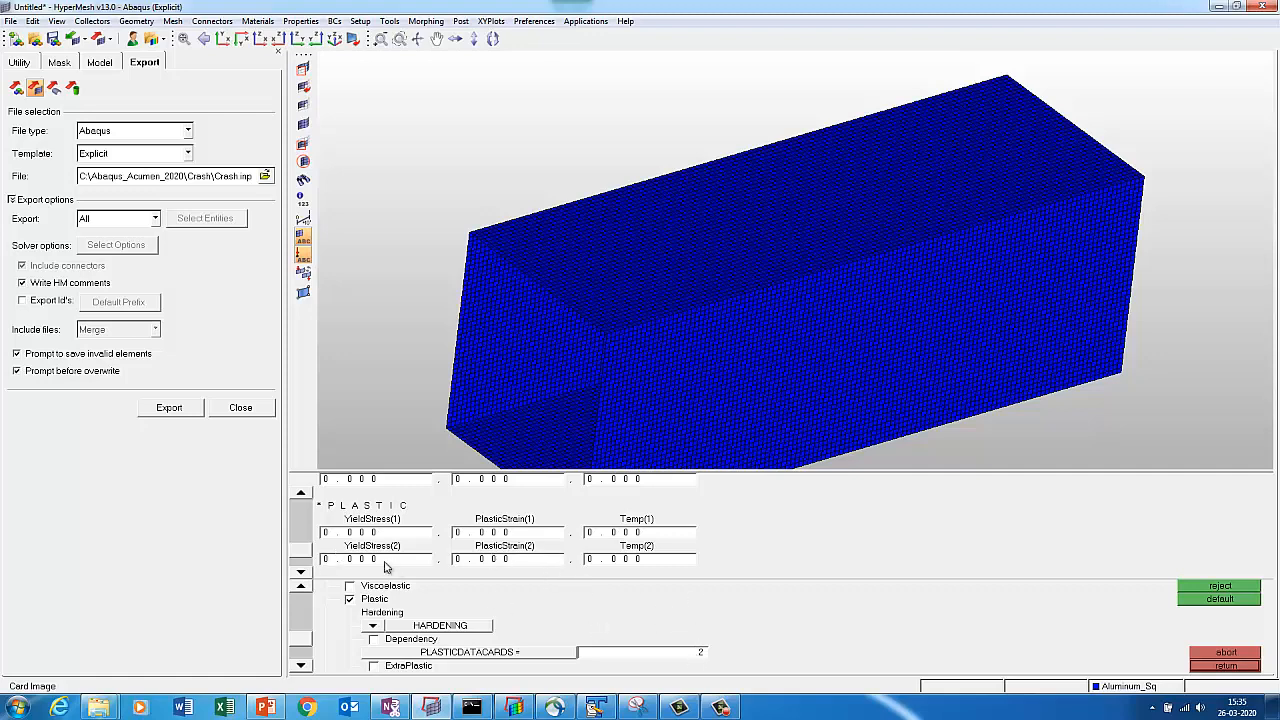
{"action": "left_click", "coordinate": [301, 494]}
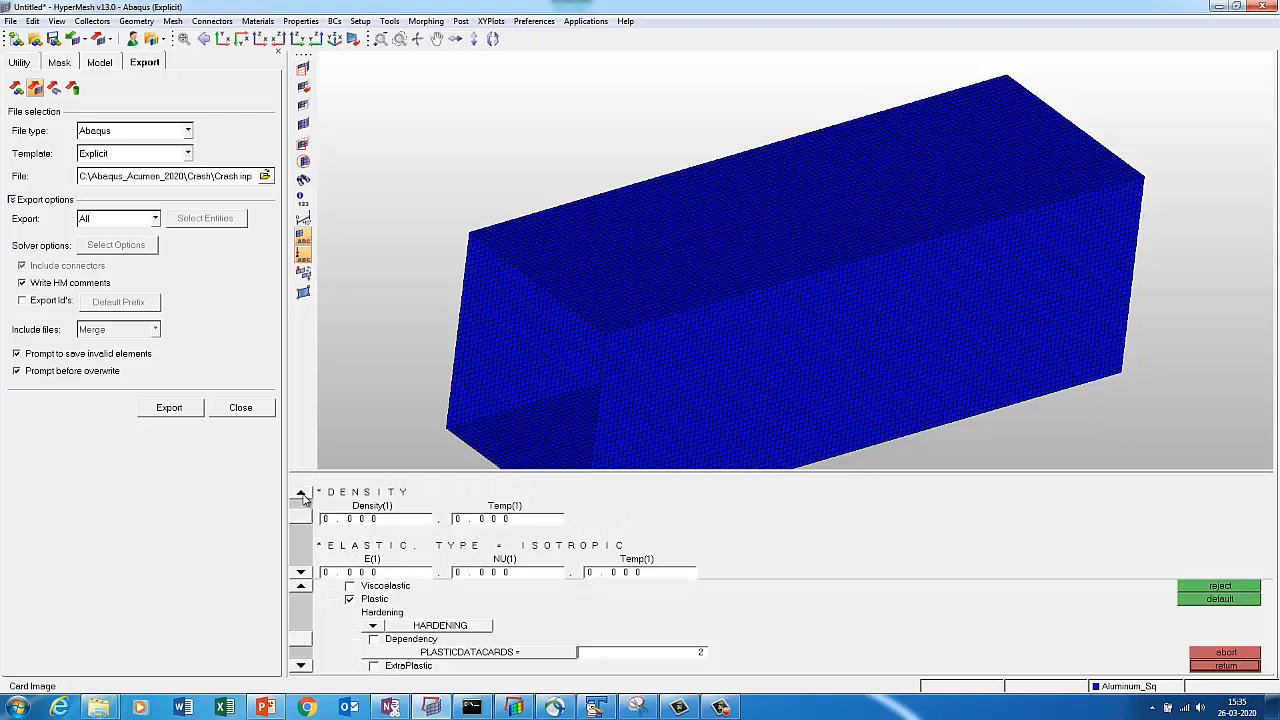
{"action": "left_click", "coordinate": [301, 494]}
{"action": "left_click", "coordinate": [355, 533]}
{"action": "type", "text": "2."}
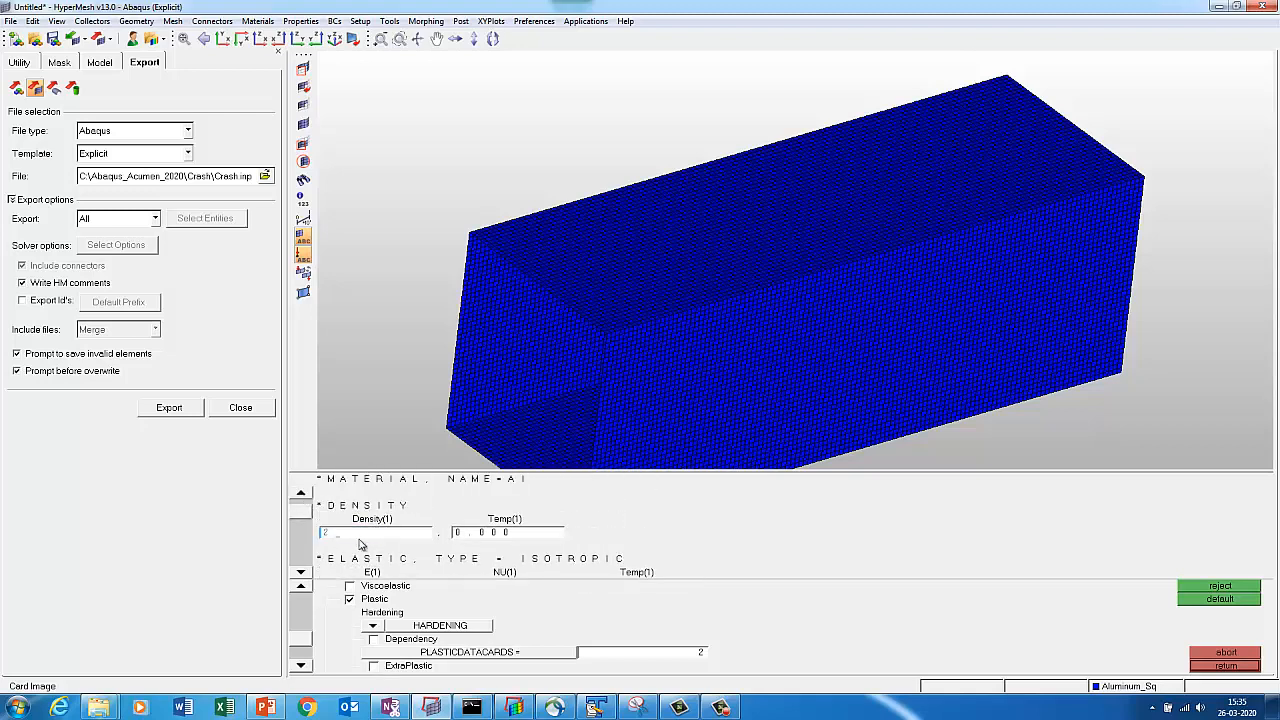
Set the Al material's elastic modulus E to 70000 and its Poisson's ratio NU to 0.3.
{"action": "left_click", "coordinate": [301, 571]}
{"action": "left_click", "coordinate": [345, 565]}
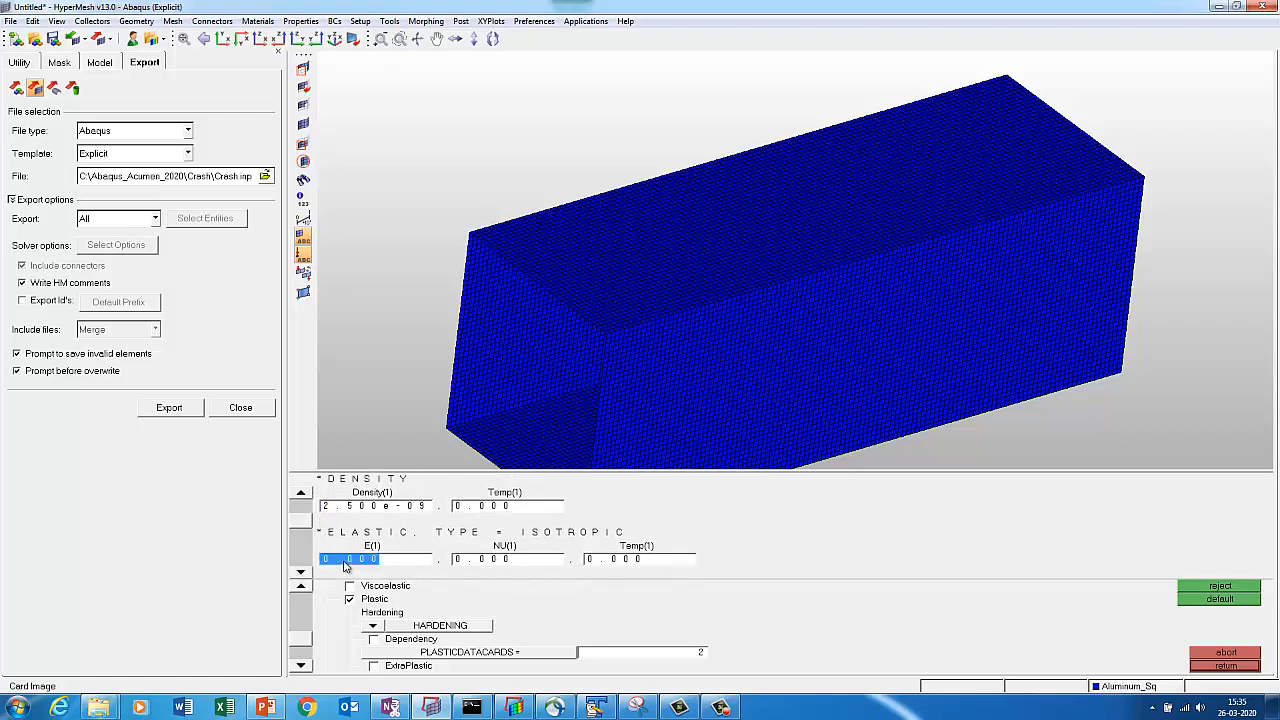
{"action": "type", "text": "7000"}
{"action": "left_click", "coordinate": [470, 565]}
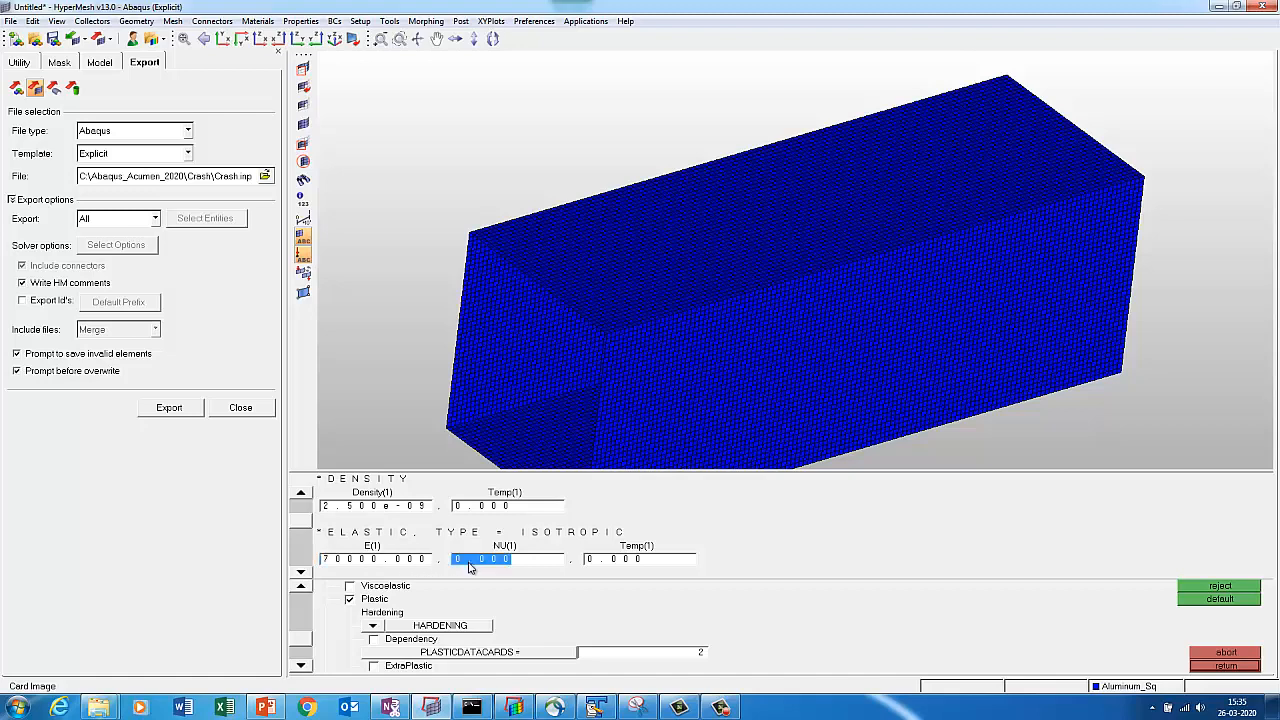
{"action": "type", "text": "0"}
Enter plastic yield stresses of 250 and 300, with a plastic strain of 0.1 for the second point, and finish the material.
{"action": "left_click", "coordinate": [301, 572]}
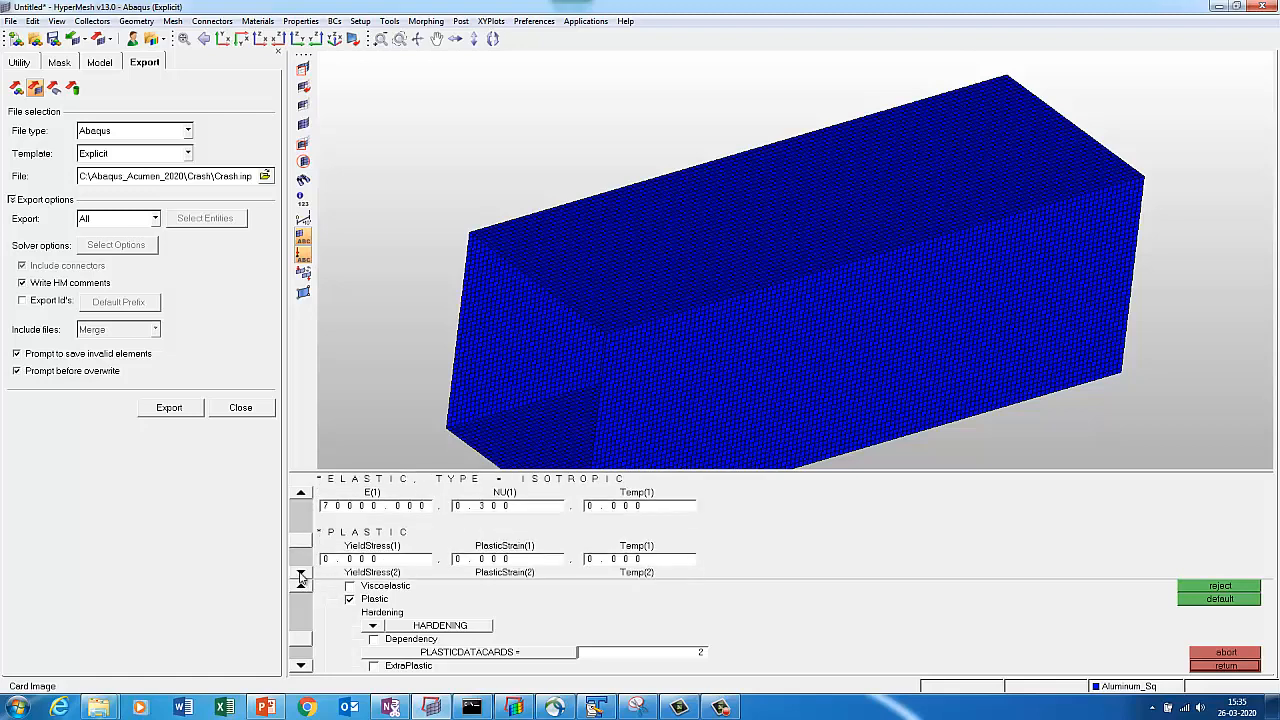
{"action": "left_click", "coordinate": [340, 561]}
{"action": "type", "text": "25"}
{"action": "left_click", "coordinate": [301, 572]}
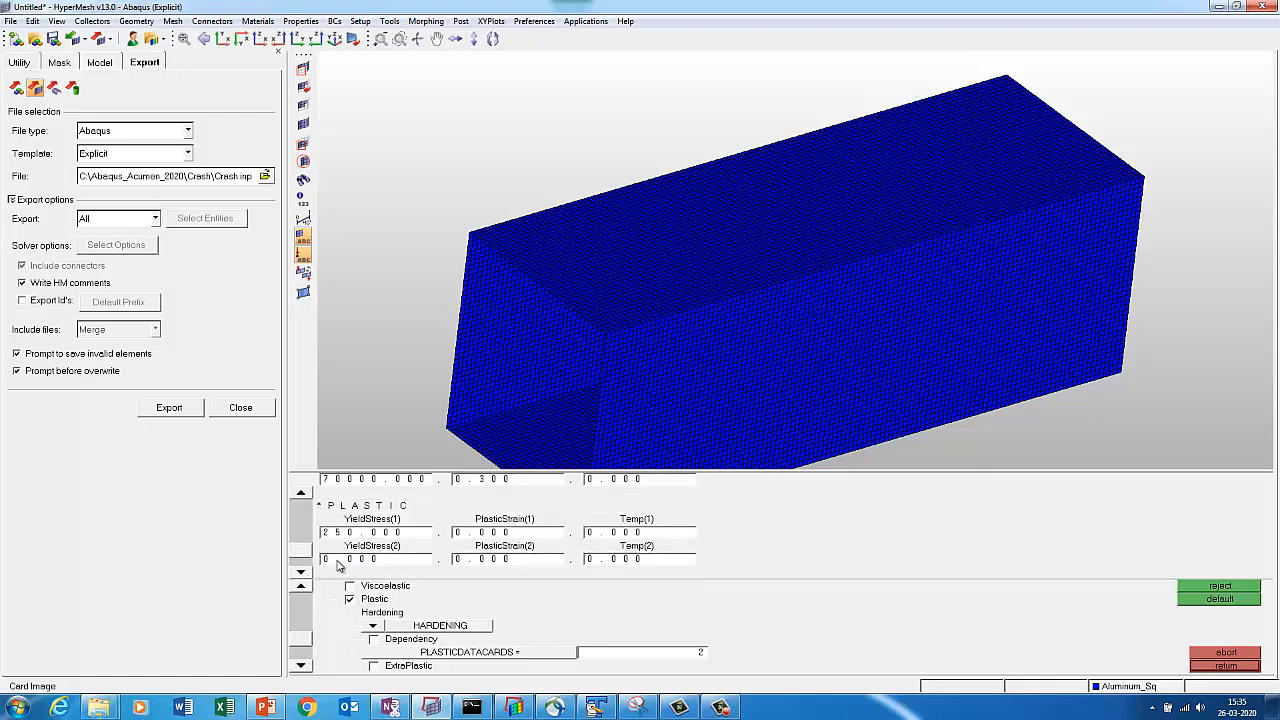
{"action": "left_click", "coordinate": [339, 561]}
{"action": "type", "text": "30"}
{"action": "left_click", "coordinate": [505, 561]}
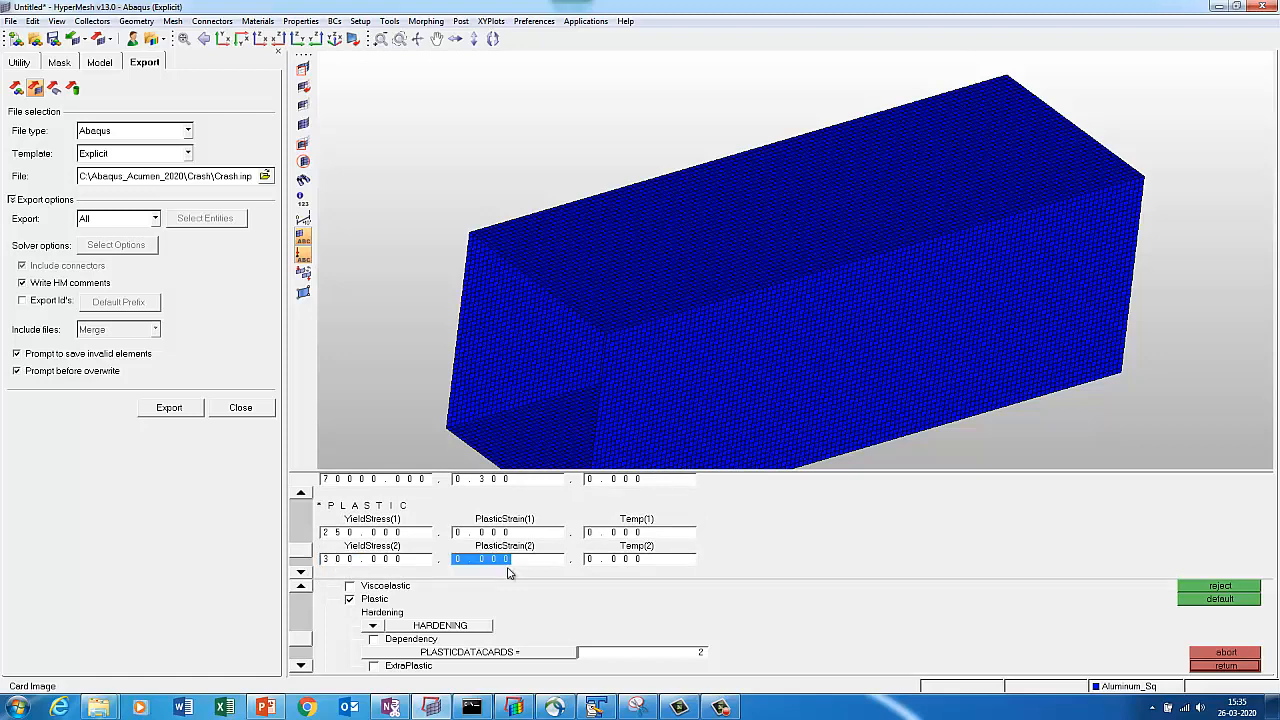
{"action": "type", "text": "0."}
{"action": "left_click", "coordinate": [305, 571]}
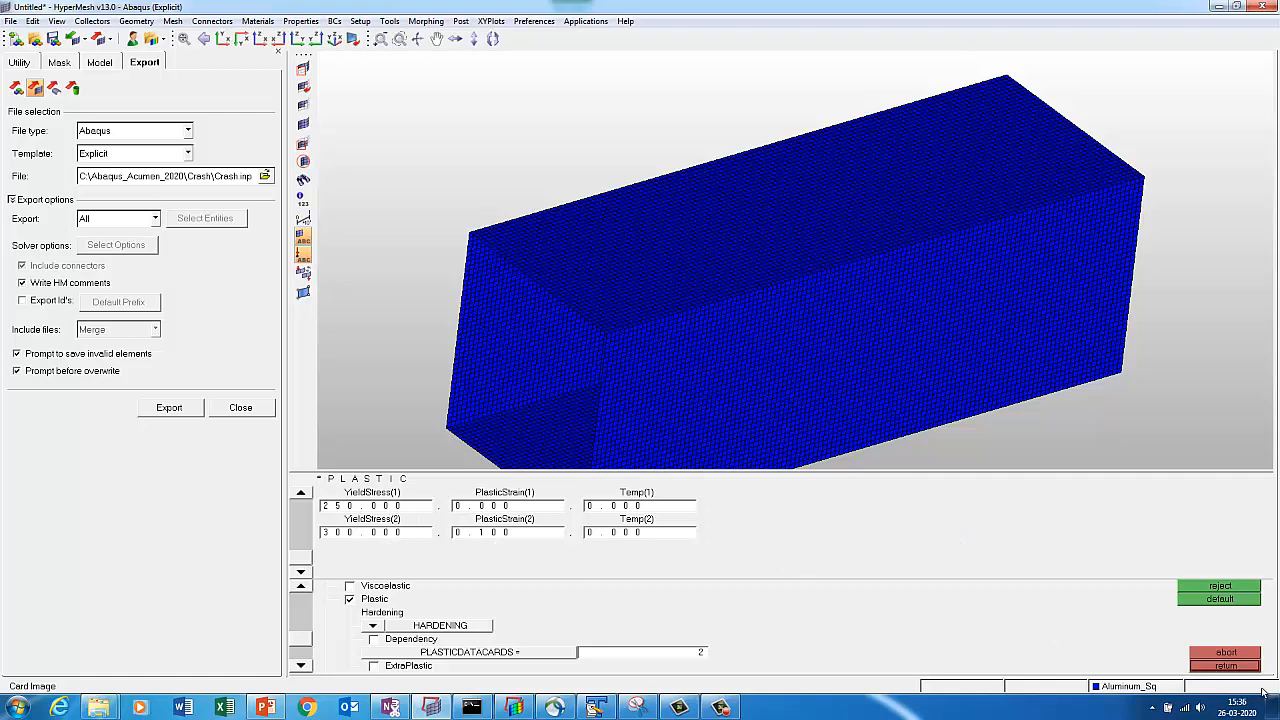
{"action": "left_click", "coordinate": [1221, 665]}
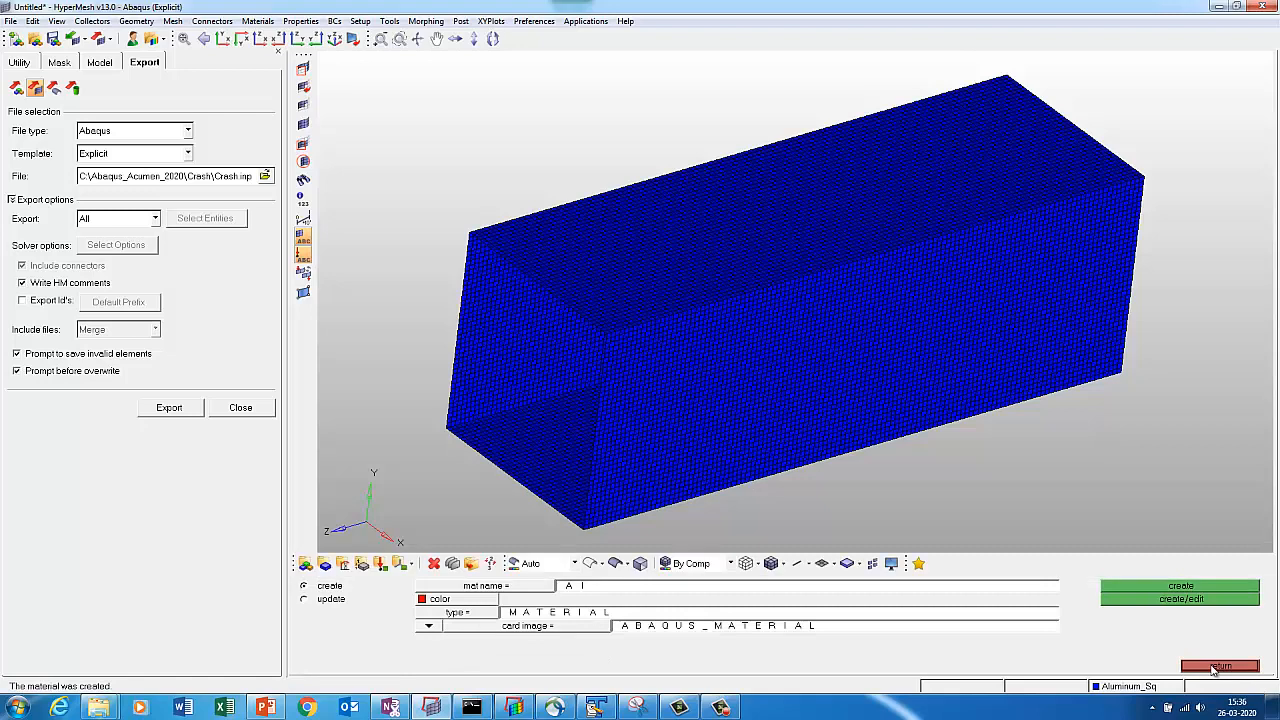
{"action": "left_click", "coordinate": [1221, 665]}
Define a new property named AL with type ALL, the SHELLSECTION card image and the material Al.
{"action": "left_click", "coordinate": [362, 564]}
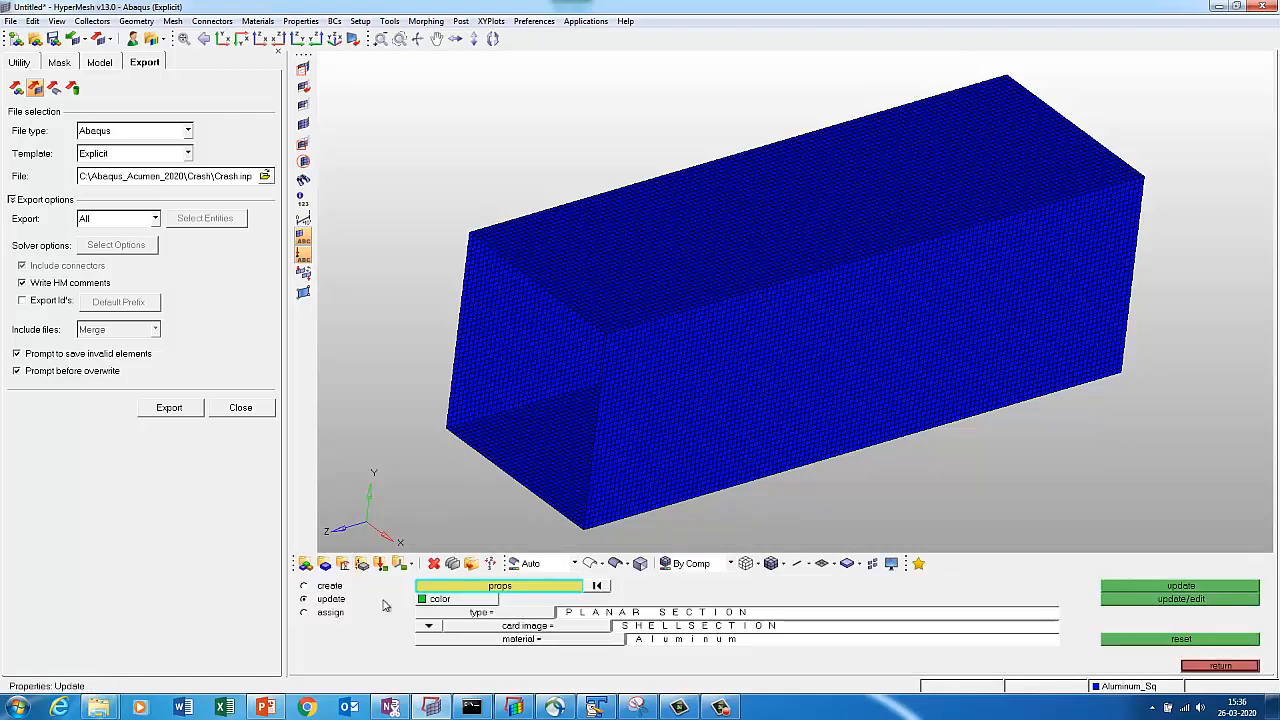
{"action": "left_click", "coordinate": [631, 590]}
{"action": "key", "text": "Caps_Lock"}
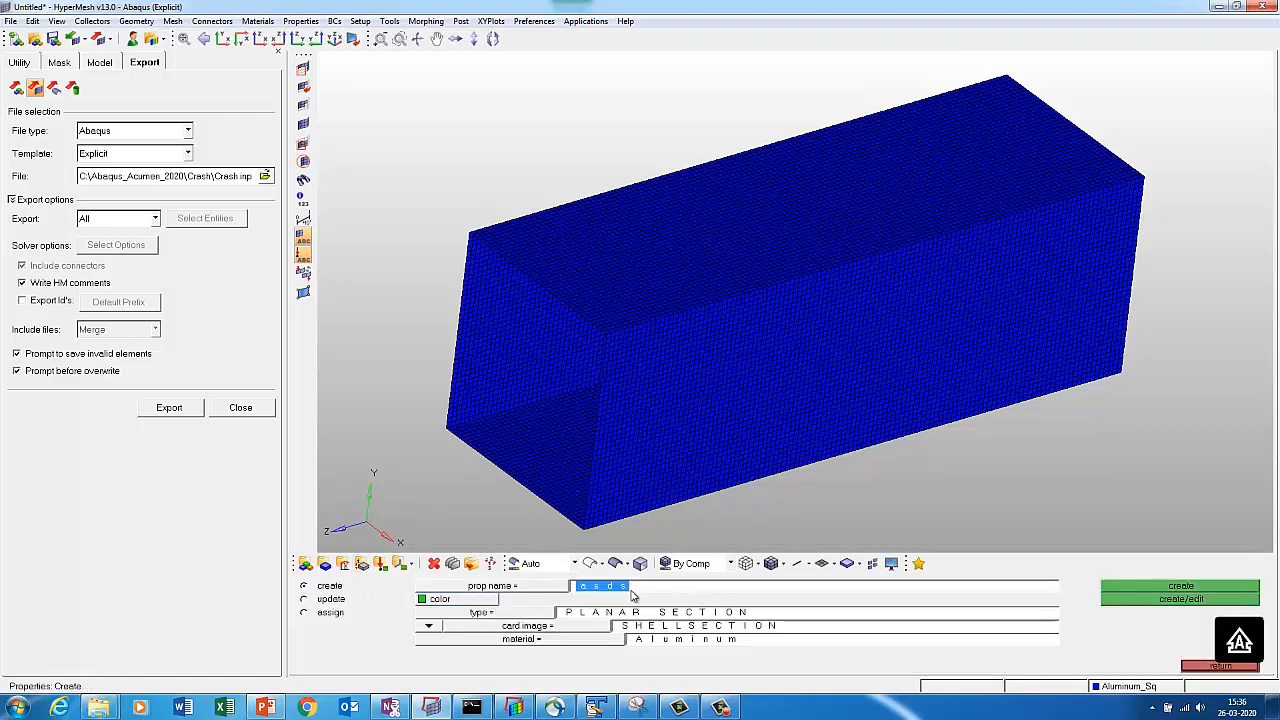
{"action": "type", "text": "AL_"}
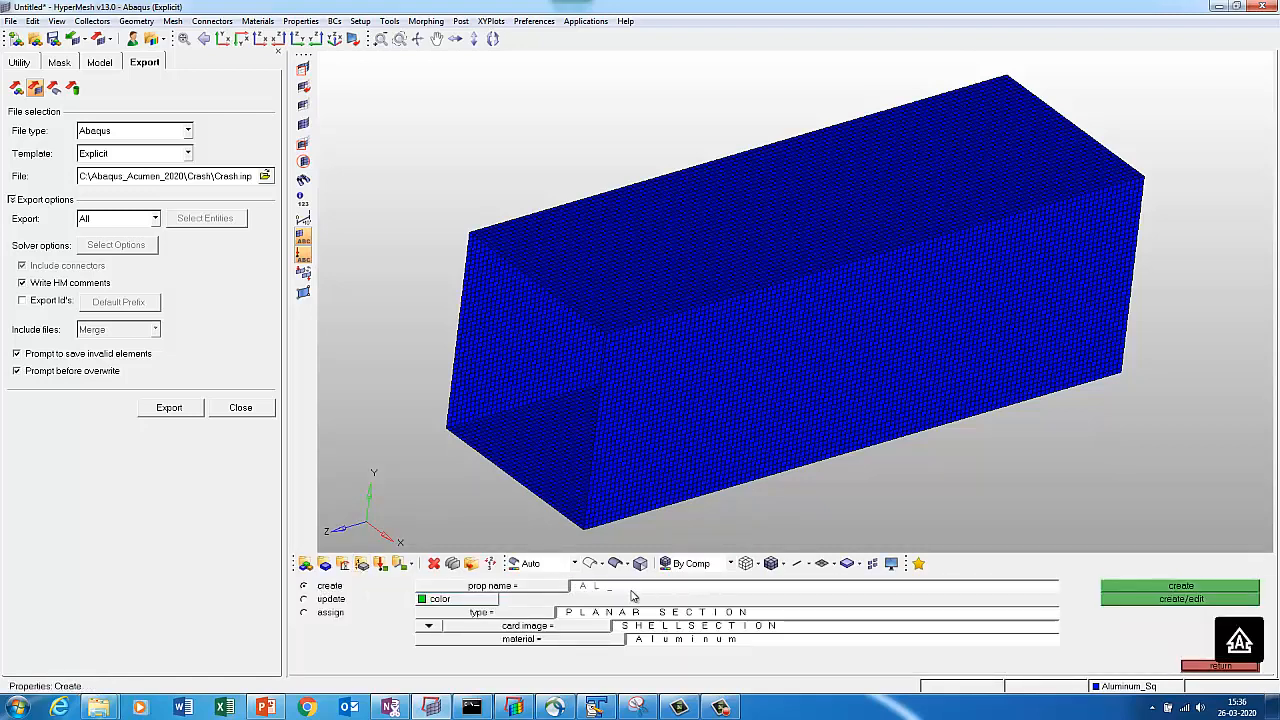
{"action": "left_click", "coordinate": [520, 625]}
{"action": "left_click", "coordinate": [491, 600]}
{"action": "left_click", "coordinate": [537, 630]}
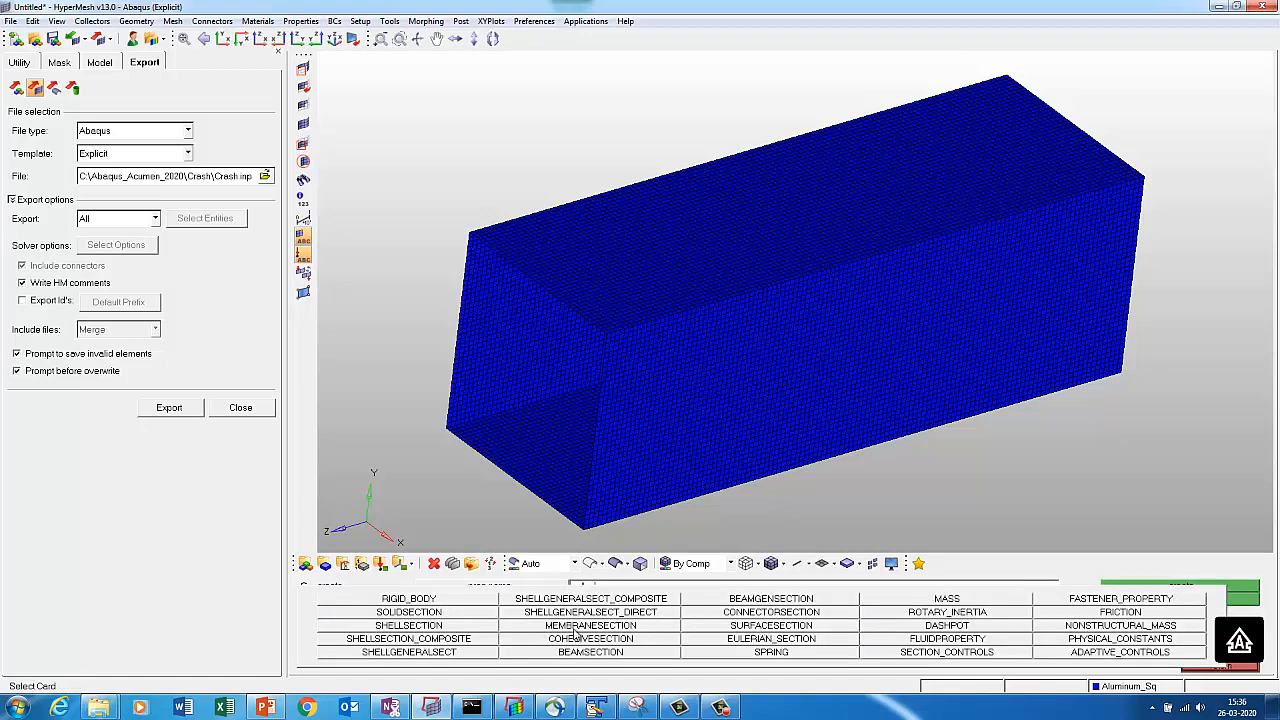
{"action": "left_click", "coordinate": [435, 628]}
{"action": "left_click", "coordinate": [512, 642]}
{"action": "left_click", "coordinate": [332, 597]}
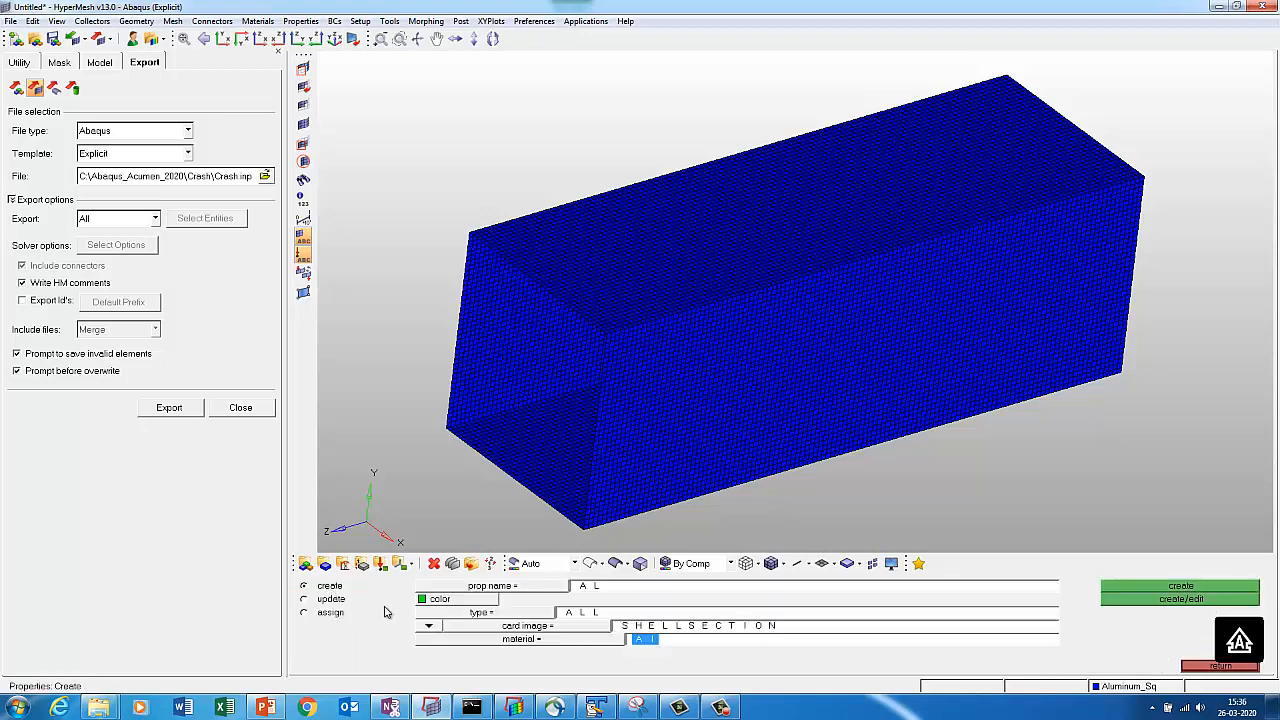
Create the AL shell section with a thickness of 1.5 and the No_auto_prefix_for_names option enabled.
{"action": "left_click", "coordinate": [1120, 600]}
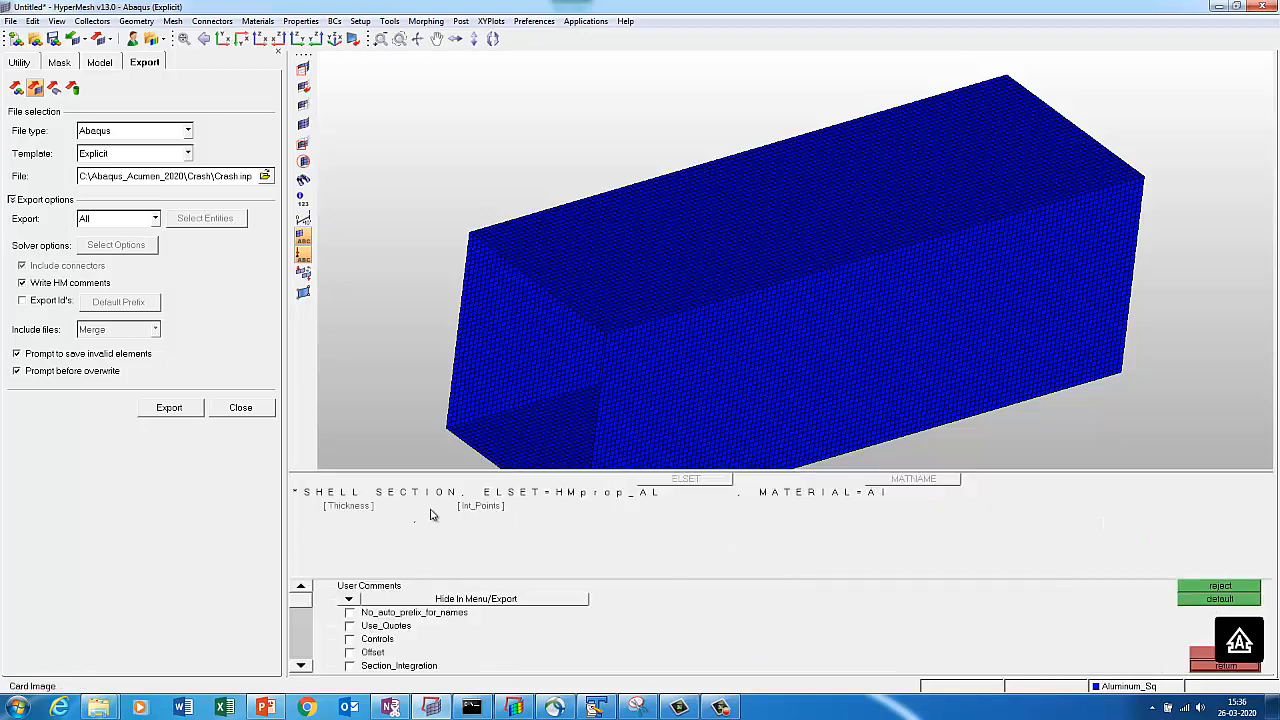
{"action": "left_click", "coordinate": [345, 507]}
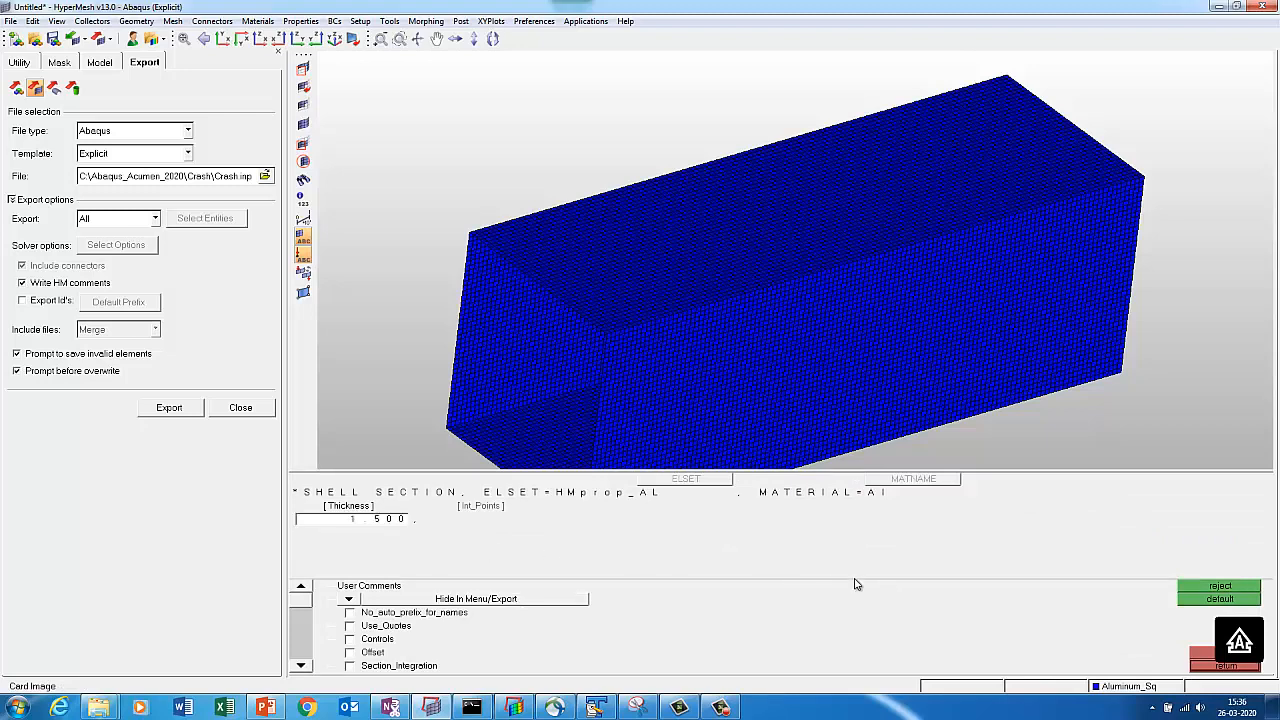
{"action": "left_click", "coordinate": [406, 617]}
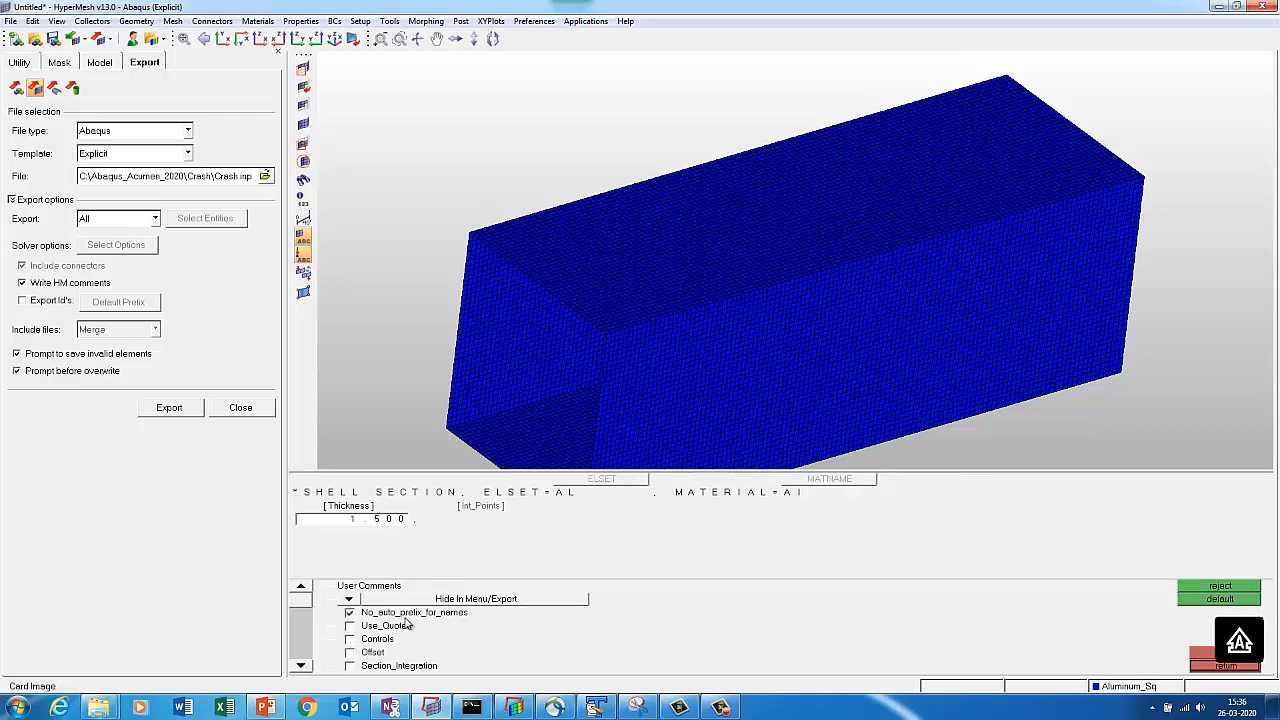
{"action": "left_click", "coordinate": [1202, 666]}
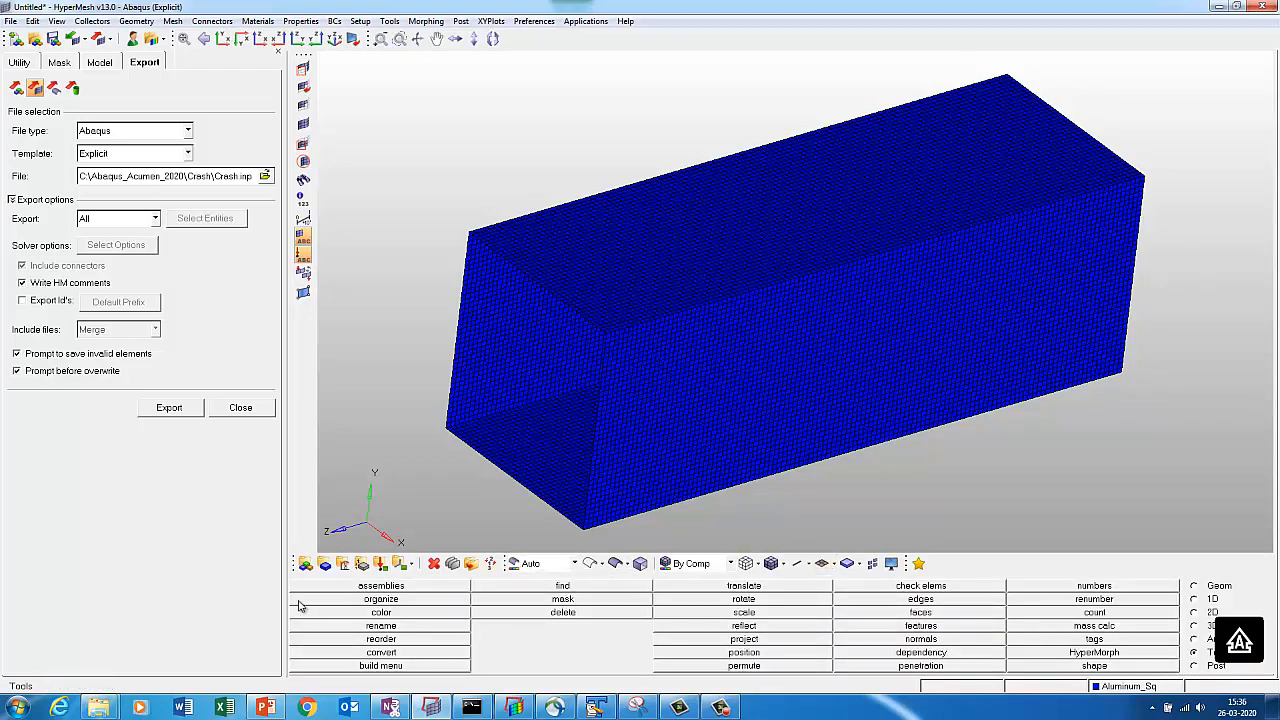
Update the Aluminum_Sq component so that it uses the AL shell property.
{"action": "left_click", "coordinate": [325, 565]}
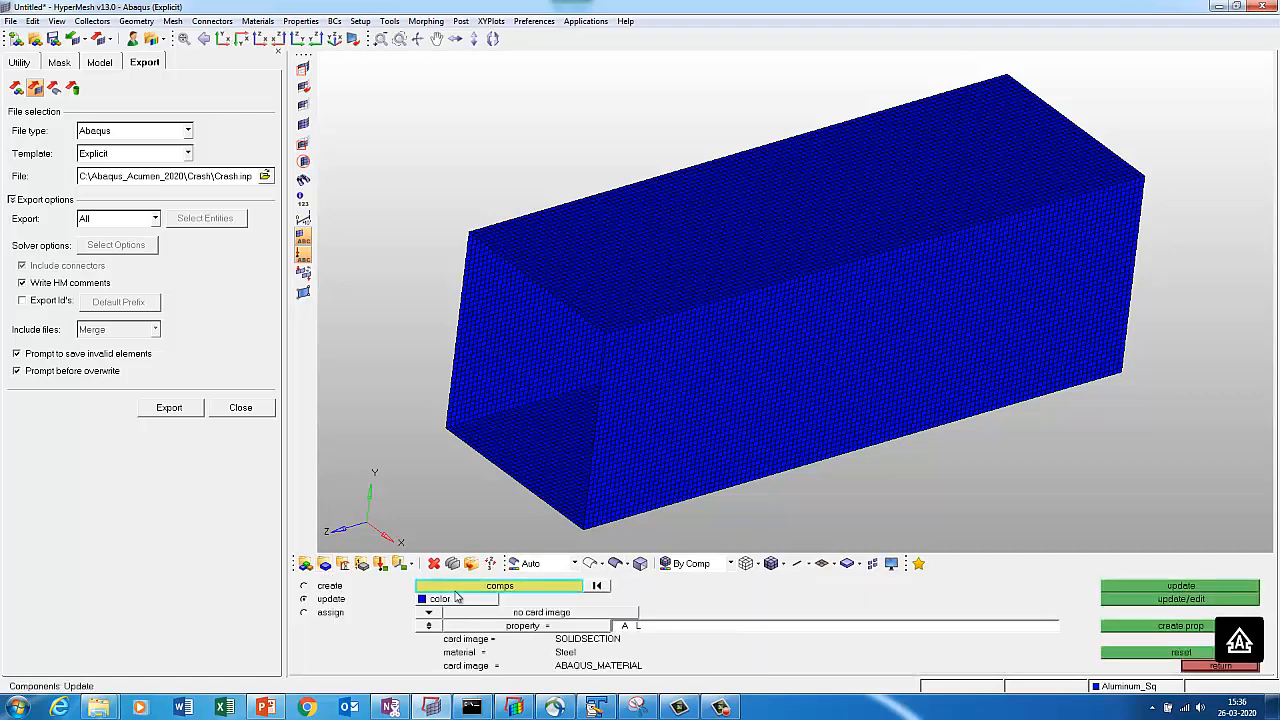
{"action": "left_click", "coordinate": [617, 512]}
{"action": "left_click", "coordinate": [1113, 628]}
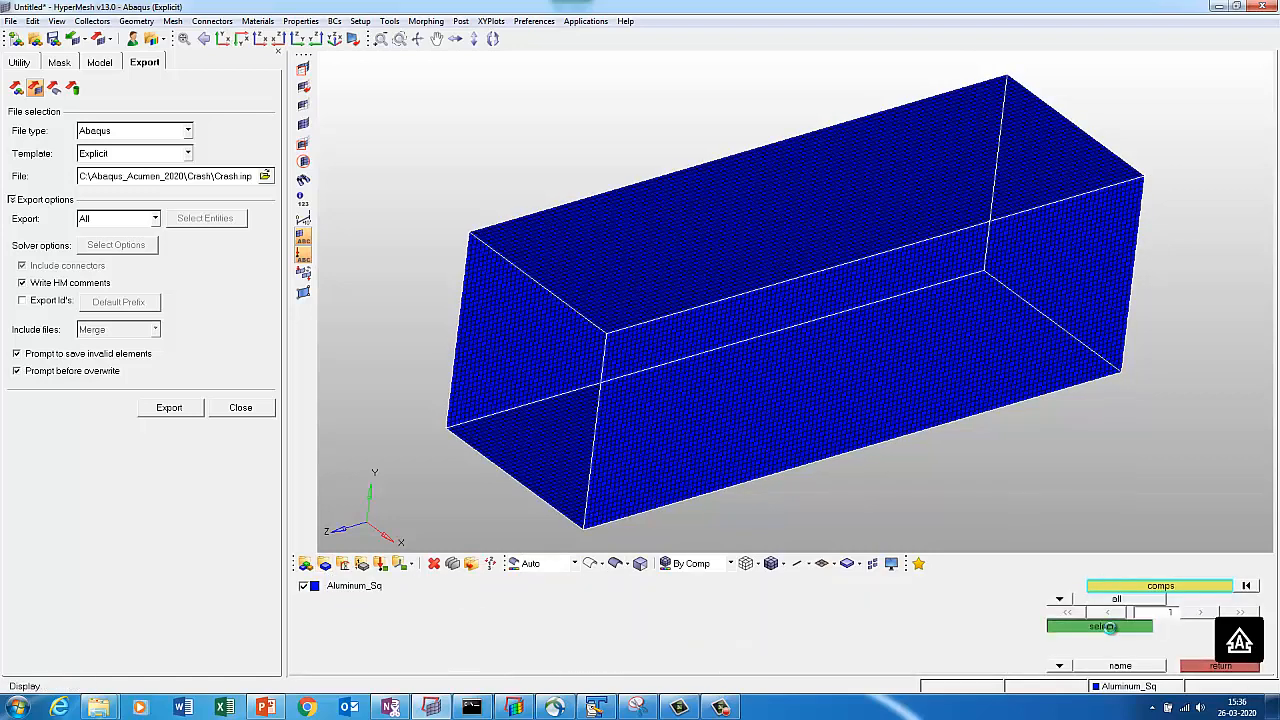
{"action": "left_click", "coordinate": [430, 627]}
{"action": "left_click", "coordinate": [511, 628]}
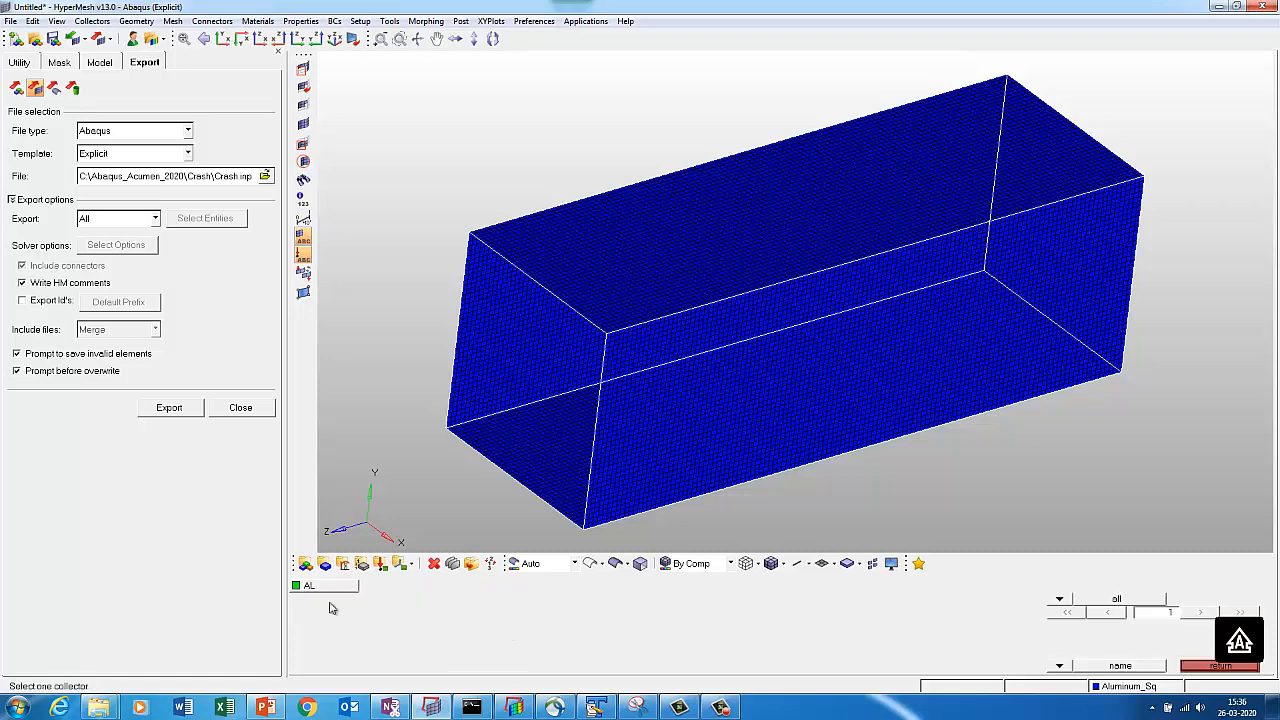
{"action": "left_click", "coordinate": [294, 590]}
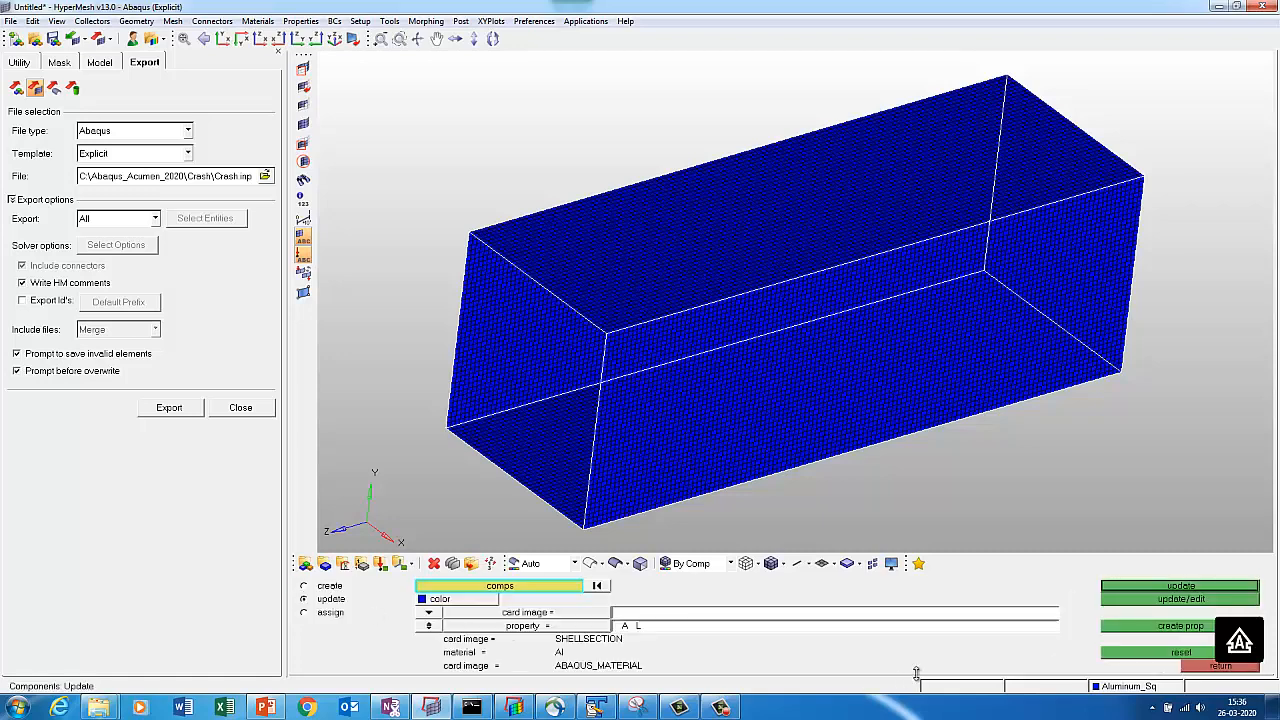
{"action": "left_click", "coordinate": [1182, 600]}
{"action": "left_click", "coordinate": [1213, 668]}
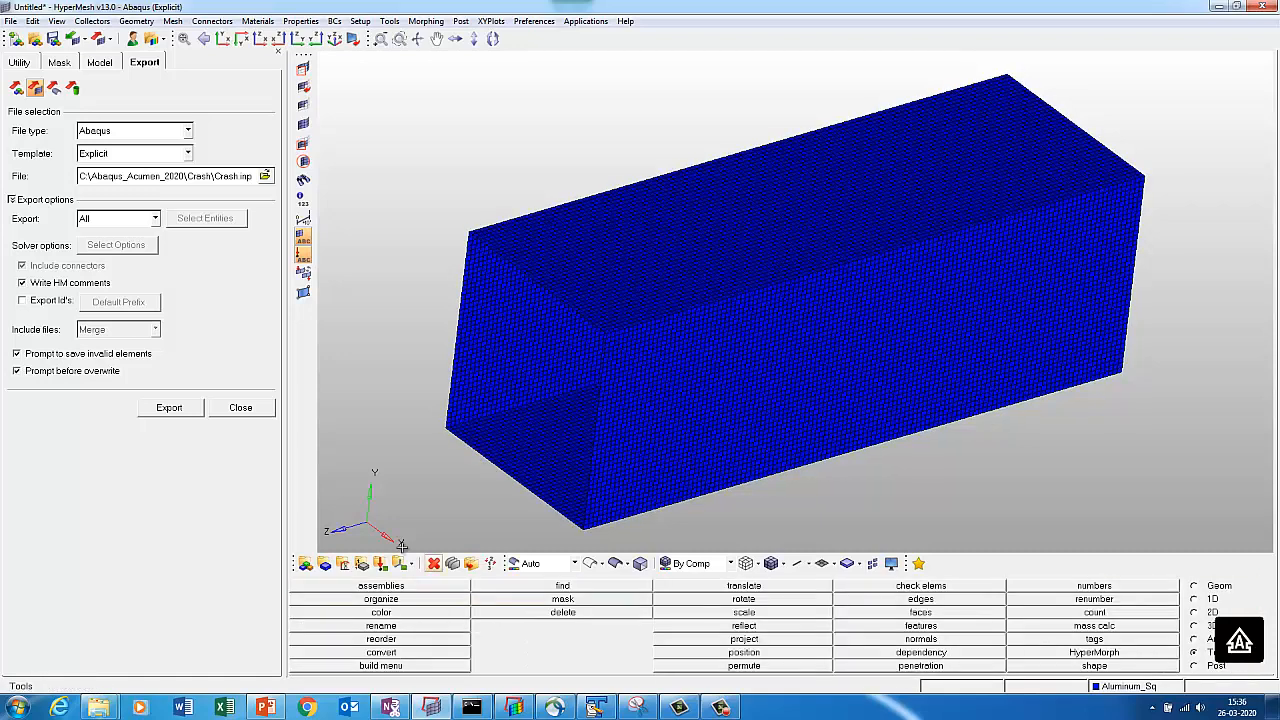
Review the AL property's type, card image and assigned material, plus the material definition.
{"action": "left_click", "coordinate": [363, 566]}
{"action": "left_click", "coordinate": [363, 567]}
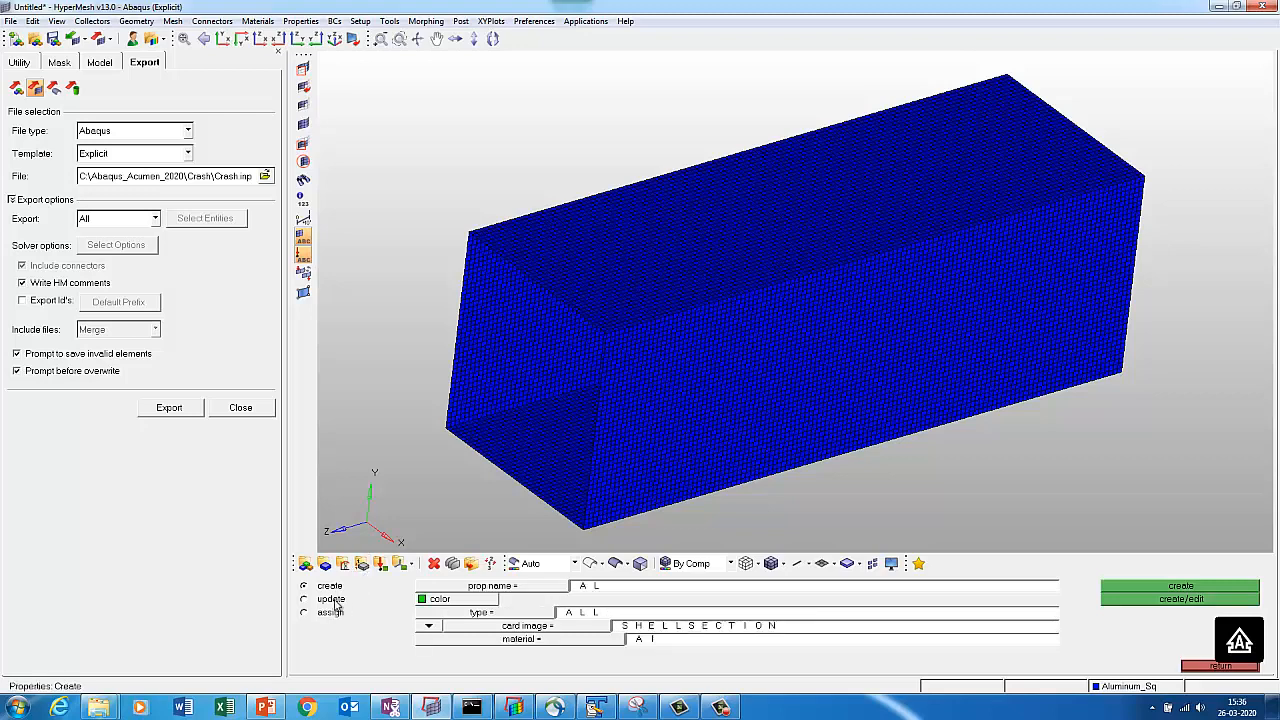
{"action": "left_click", "coordinate": [333, 602]}
{"action": "left_click", "coordinate": [486, 588]}
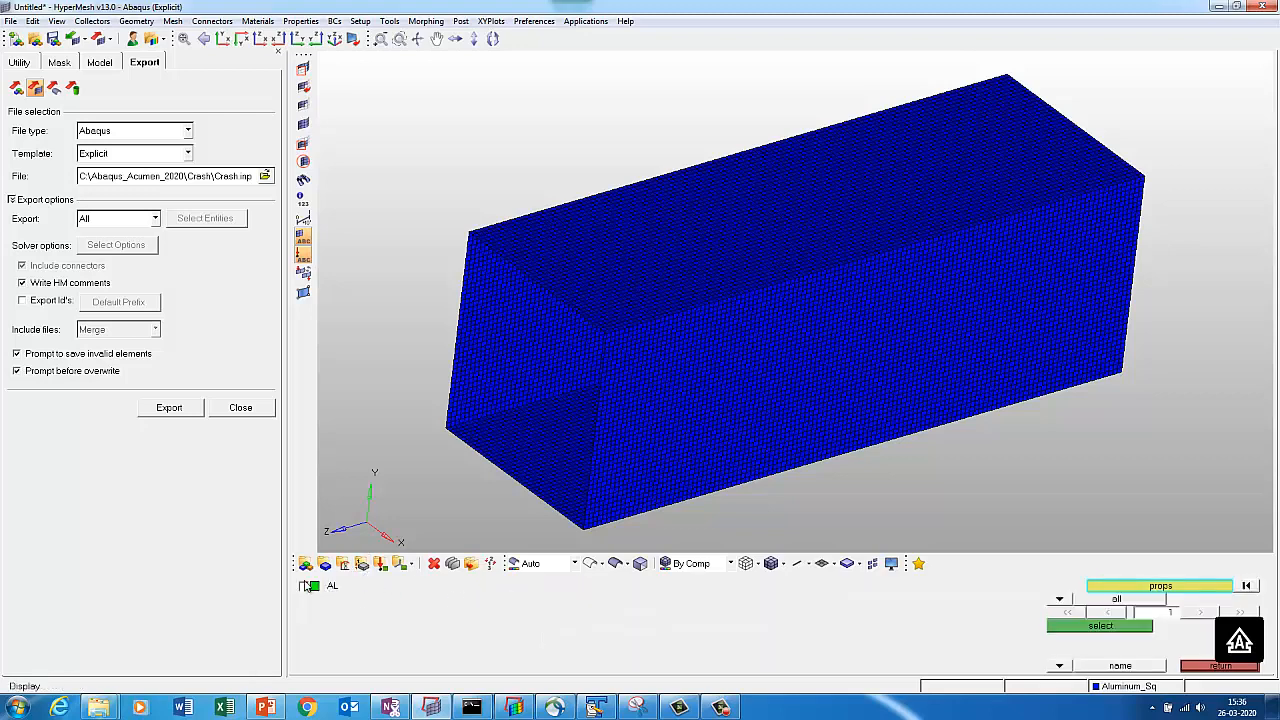
{"action": "left_click", "coordinate": [304, 586]}
{"action": "left_click", "coordinate": [1100, 626]}
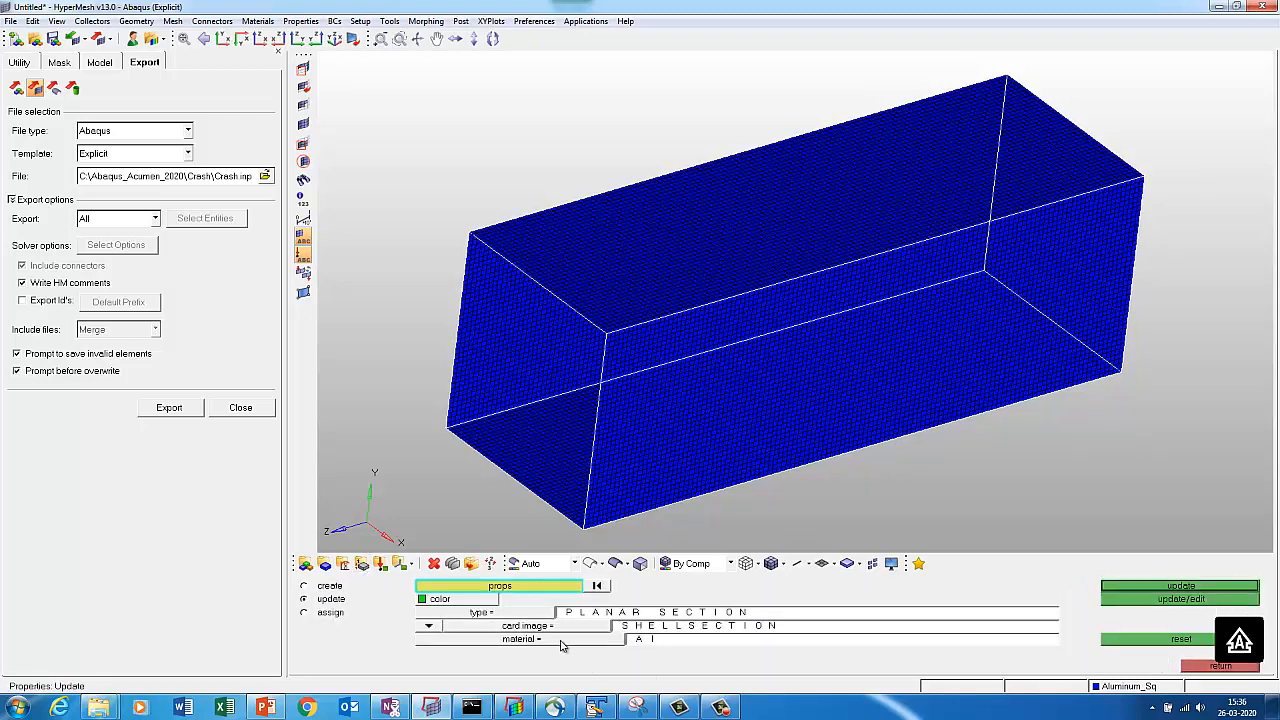
{"action": "left_click", "coordinate": [1214, 666]}
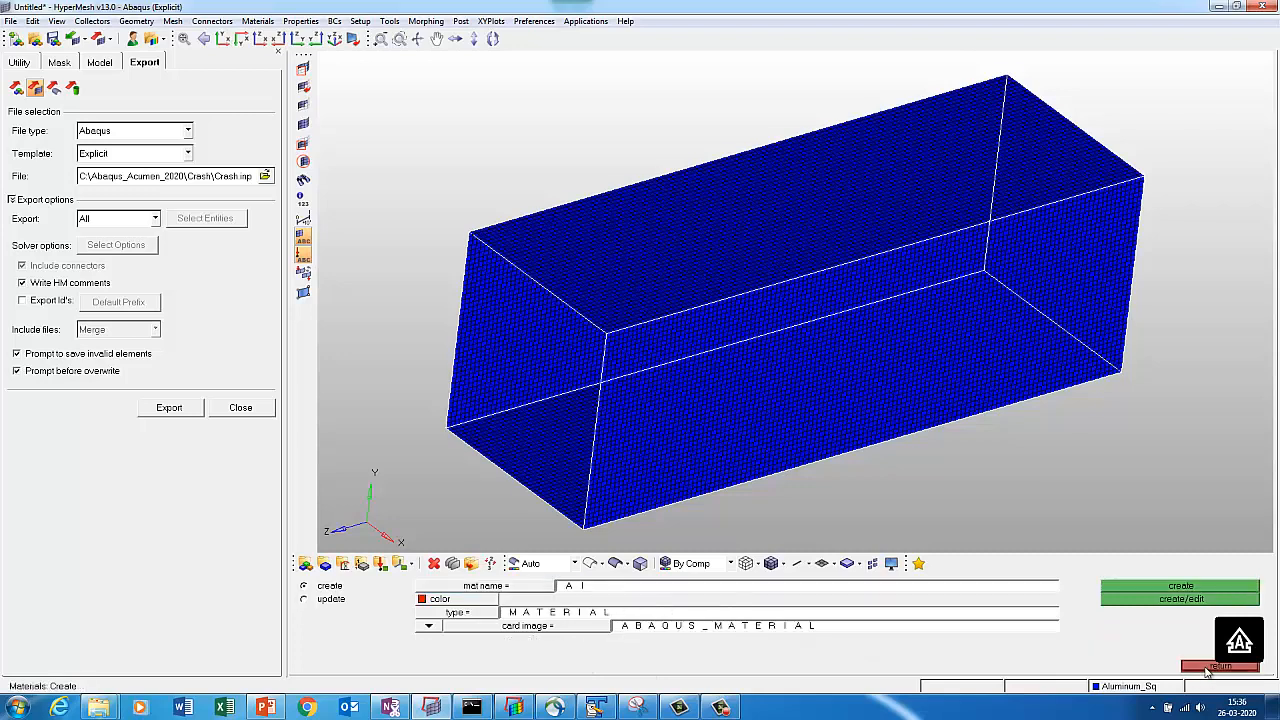
{"action": "left_click", "coordinate": [1214, 666]}
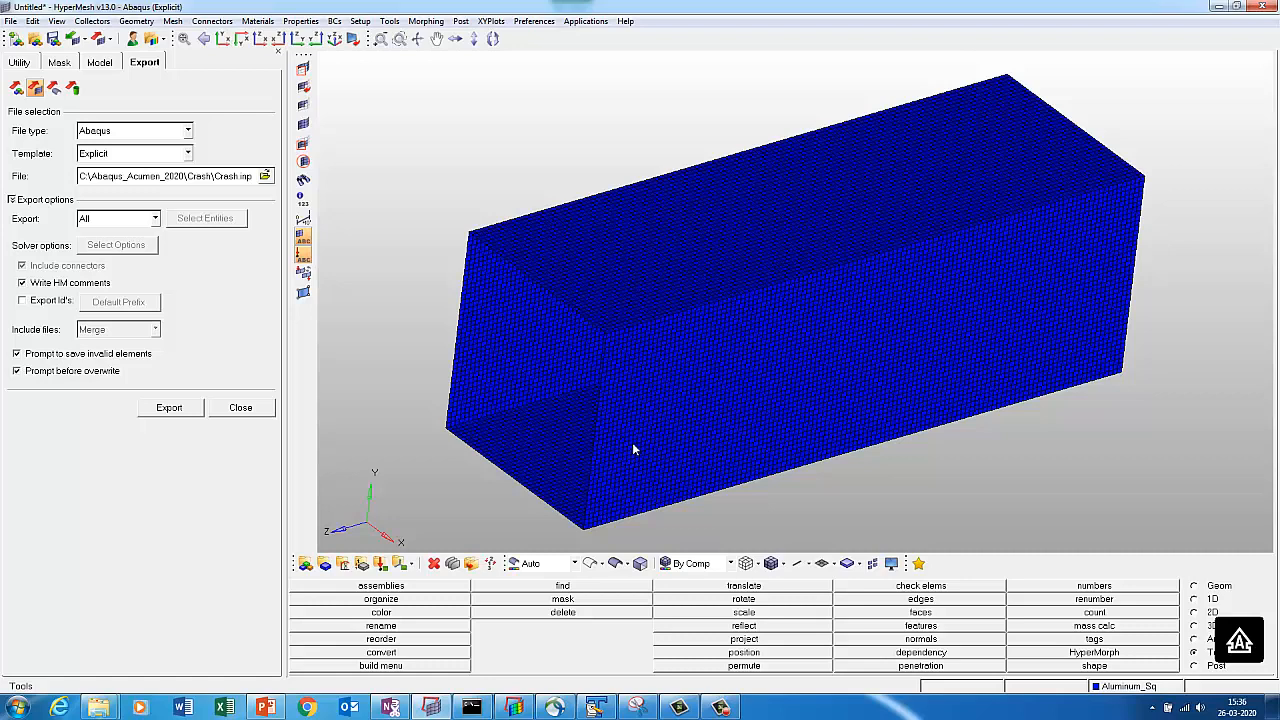
Try to open the displayed tube component's card in the Card Editor.
{"action": "left_click", "coordinate": [452, 564]}
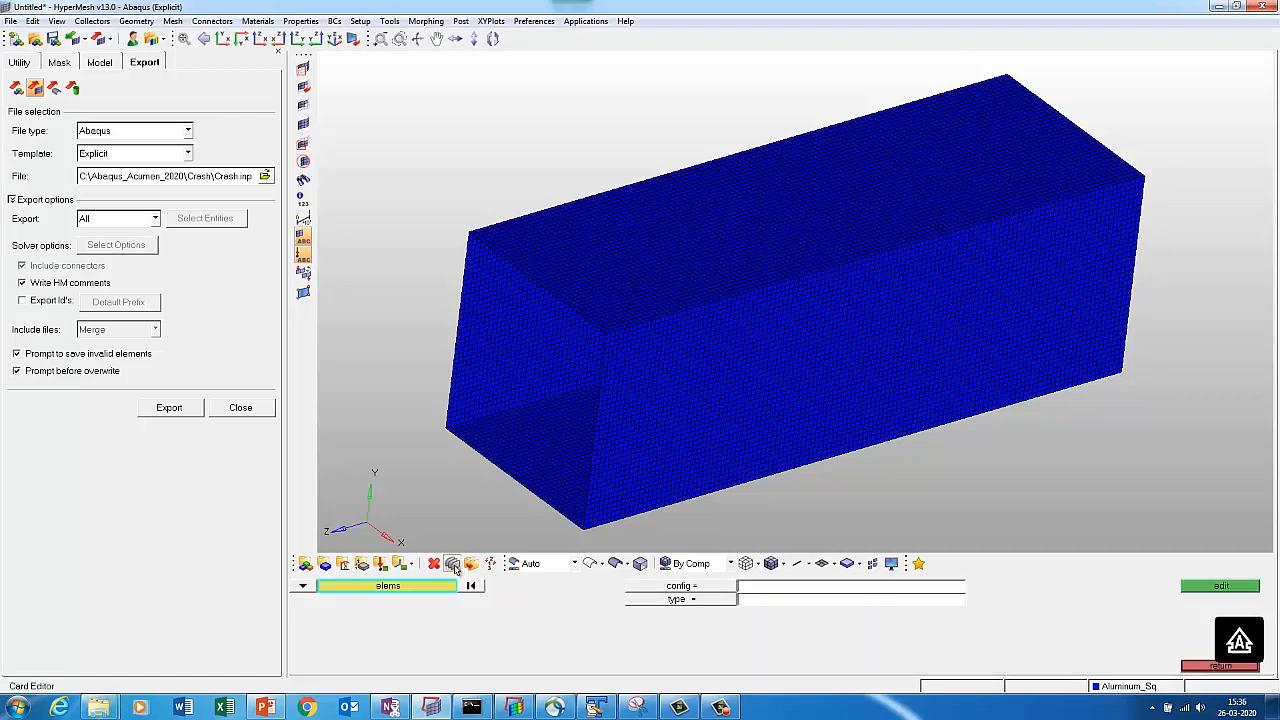
{"action": "left_click", "coordinate": [310, 590]}
{"action": "left_click", "coordinate": [364, 623]}
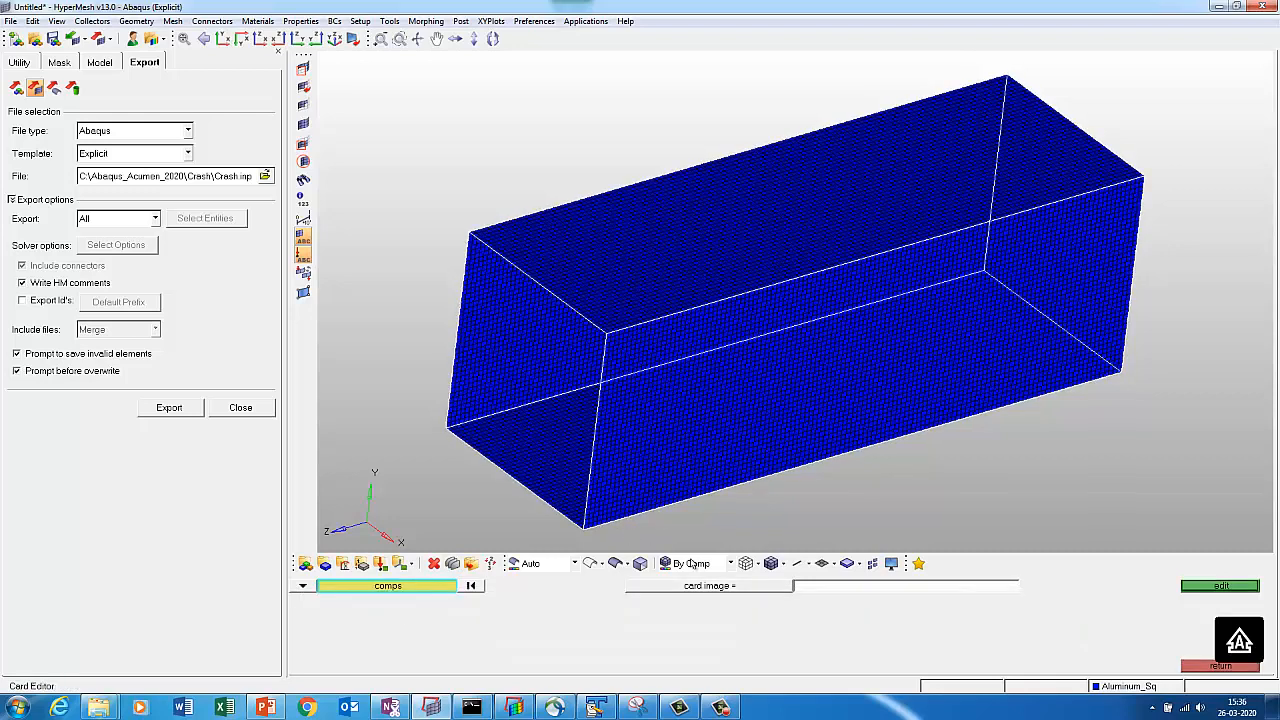
{"action": "left_click", "coordinate": [1192, 590]}
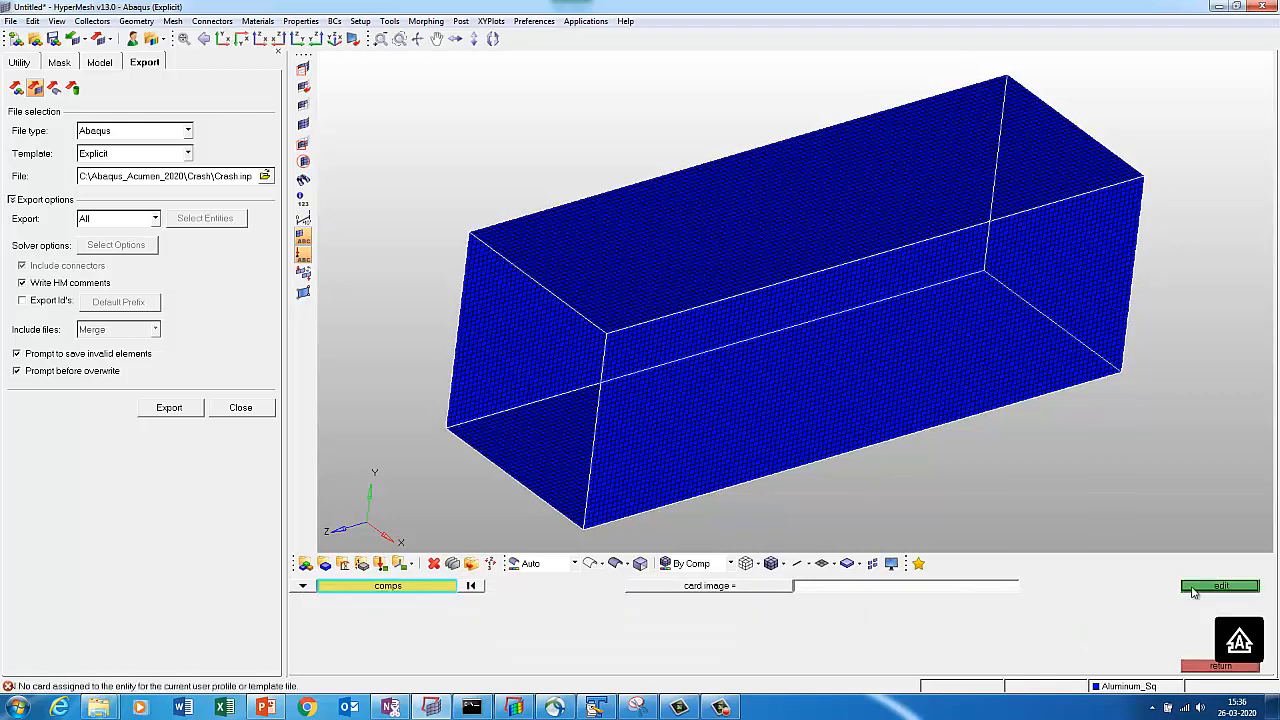
{"action": "left_click", "coordinate": [1222, 666]}
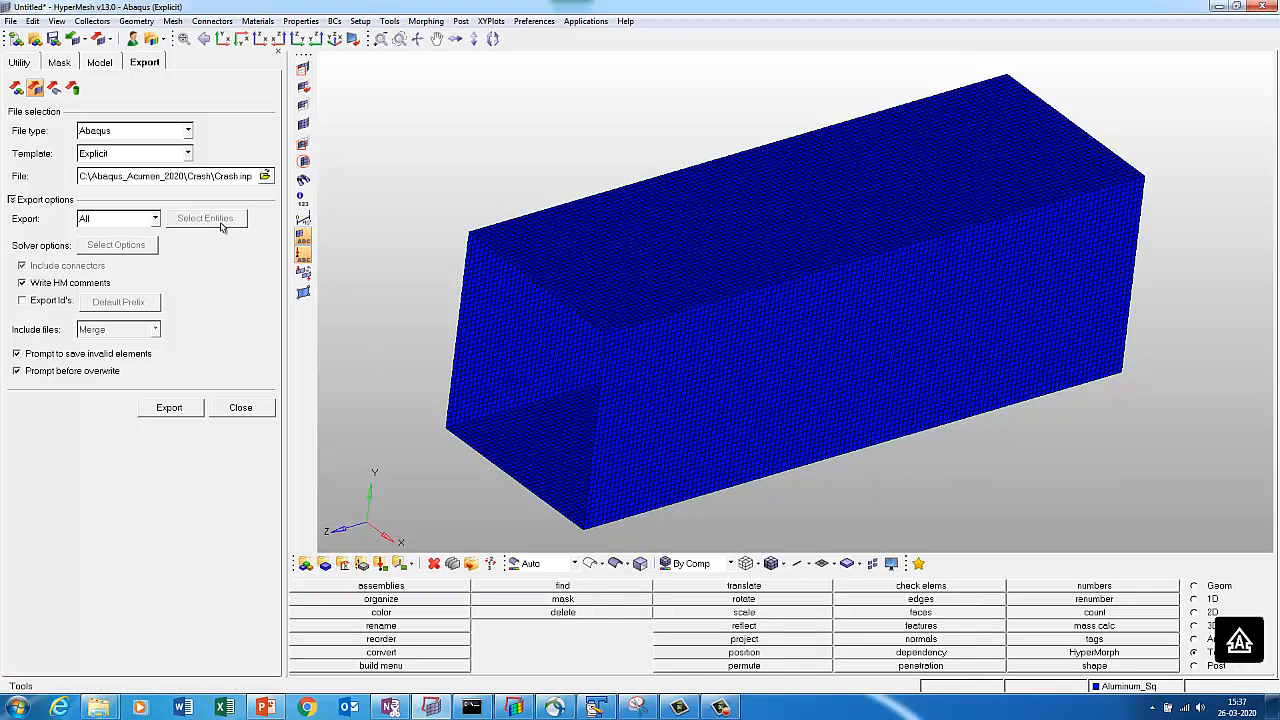
Switch to the Abaqus_Acumen_2020 folder window in Windows Explorer, copy its path D:\Abaqus_Acumen_2020 and minimize the window.
{"action": "mouse_move", "coordinate": [95, 703]}
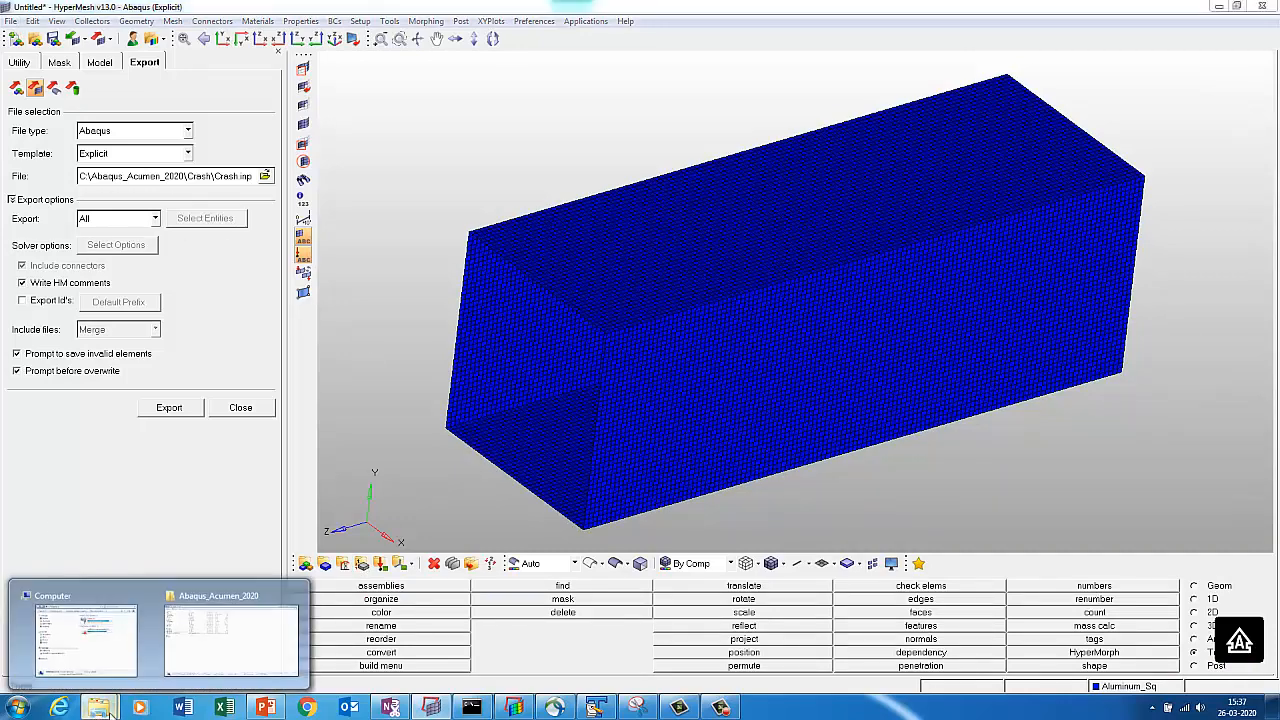
{"action": "left_click", "coordinate": [231, 632]}
{"action": "left_click", "coordinate": [283, 25]}
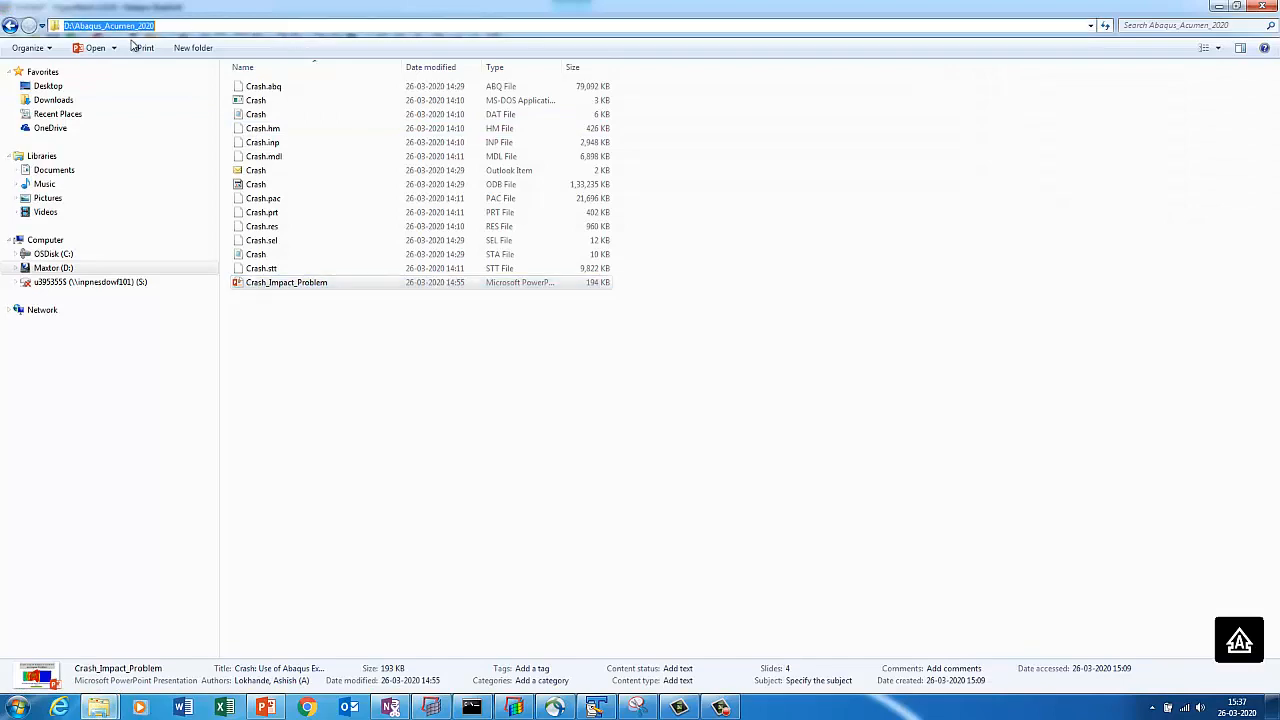
{"action": "right_click", "coordinate": [133, 24]}
{"action": "left_click", "coordinate": [160, 72]}
{"action": "left_click", "coordinate": [1218, 6]}
Save the HyperMesh model as Crash_V2 in the D:\Abaqus_Acumen_2020 folder.
{"action": "left_click", "coordinate": [10, 21]}
{"action": "left_click", "coordinate": [28, 86]}
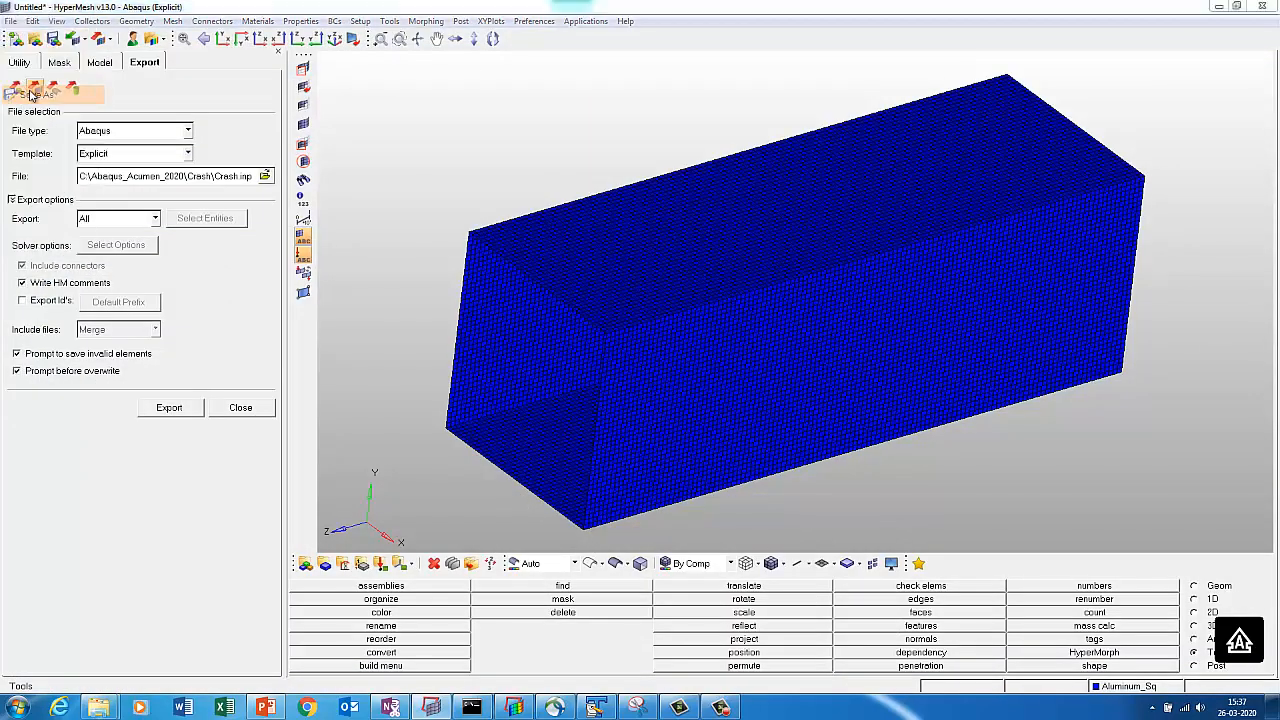
{"action": "key", "text": "ctrl+v"}
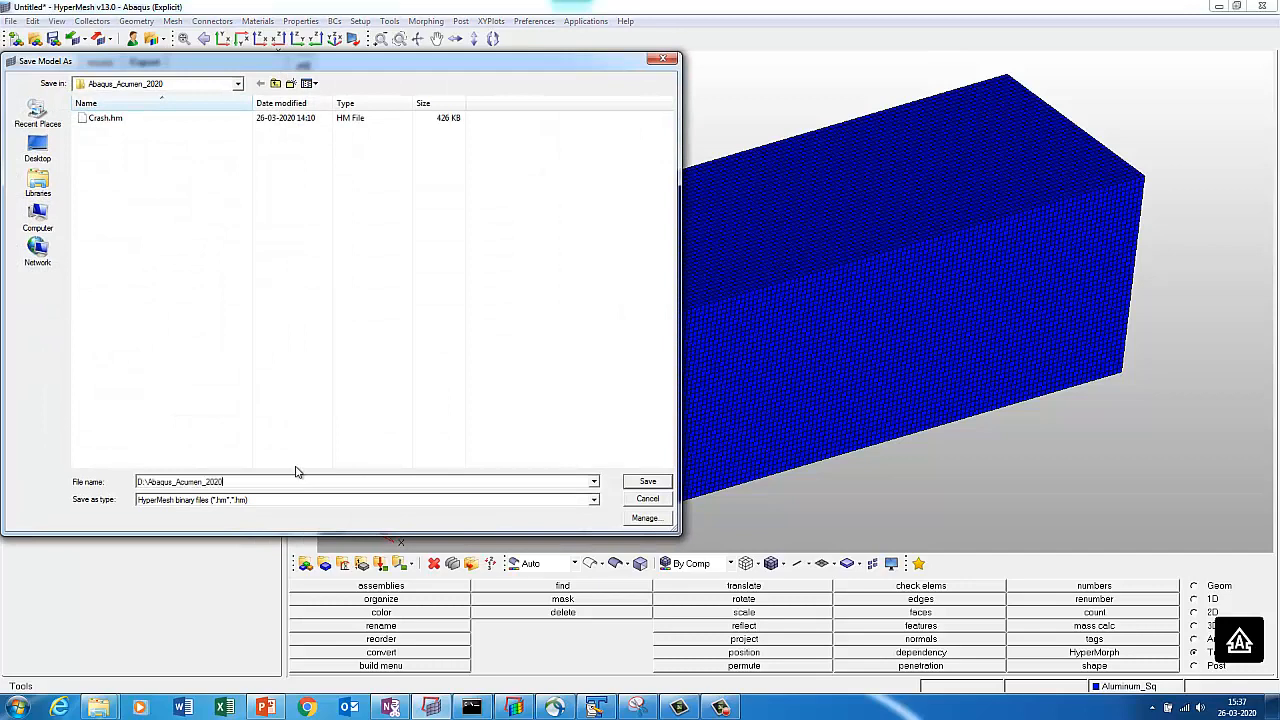
{"action": "key", "text": "ctrl+a"}
{"action": "type", "text": "c"}
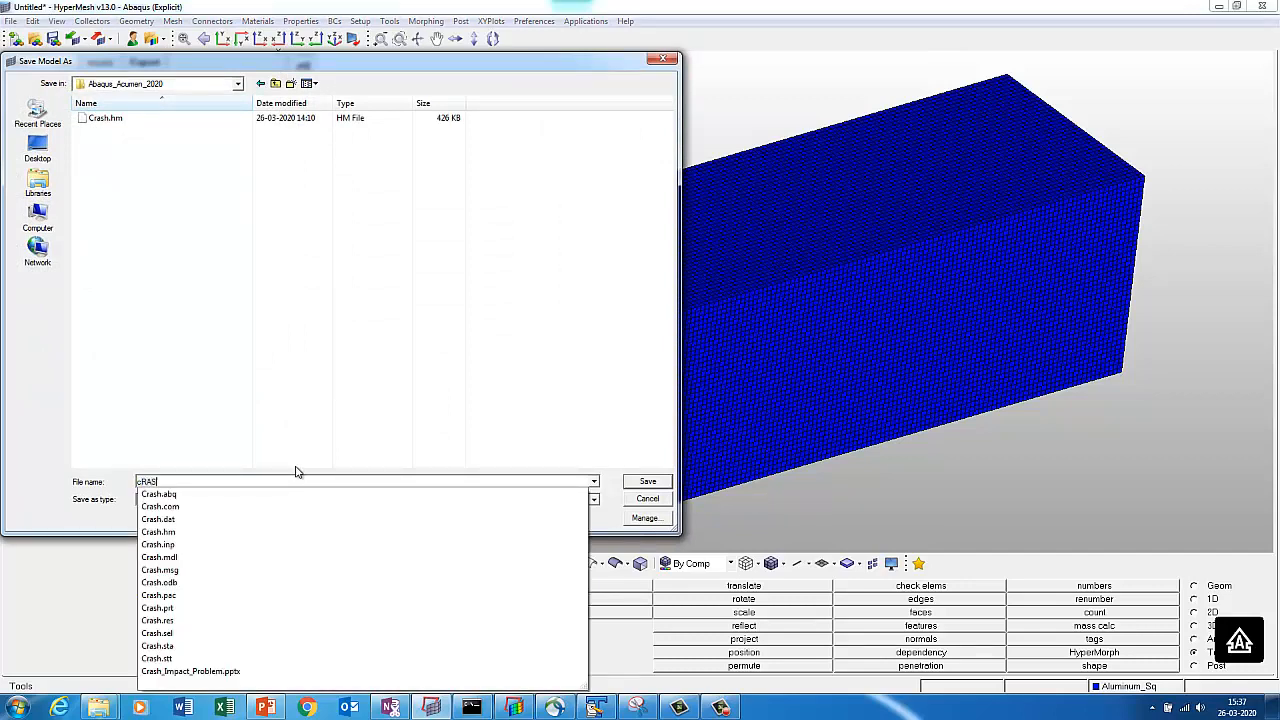
{"action": "key", "text": "BackSpace"}
{"action": "type", "text": "Crash_V2"}
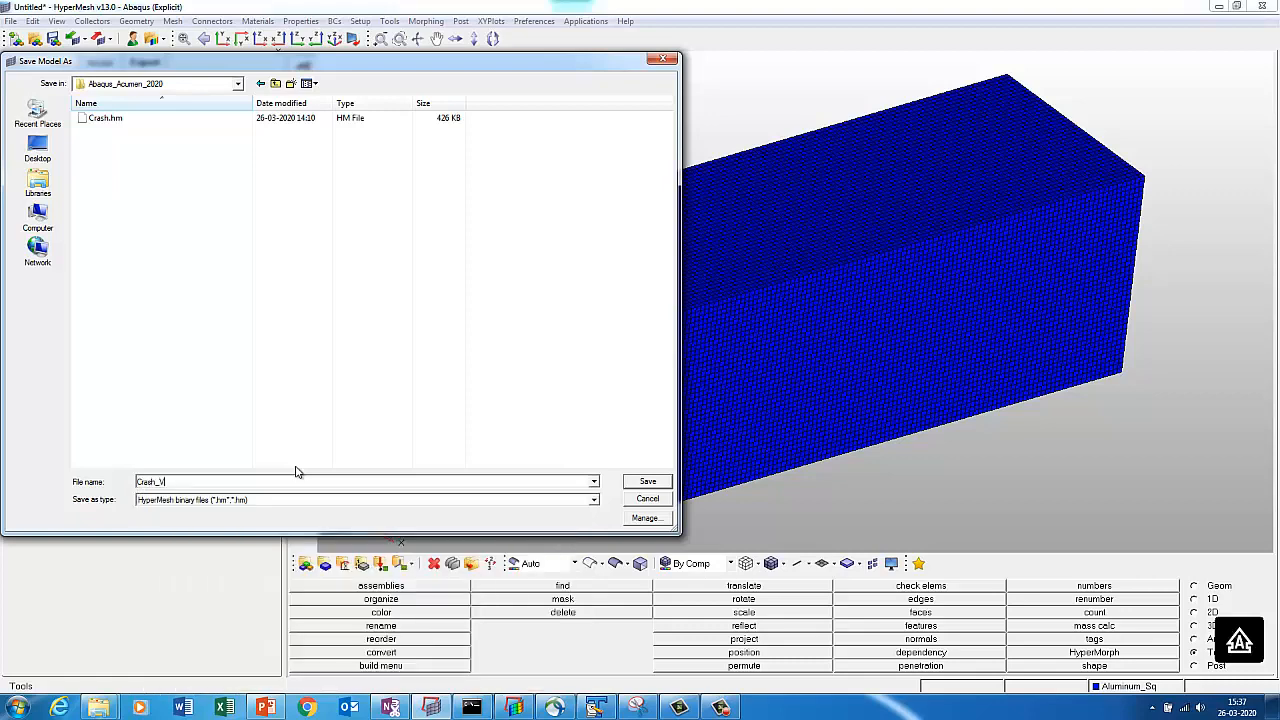
{"action": "left_click", "coordinate": [667, 481]}
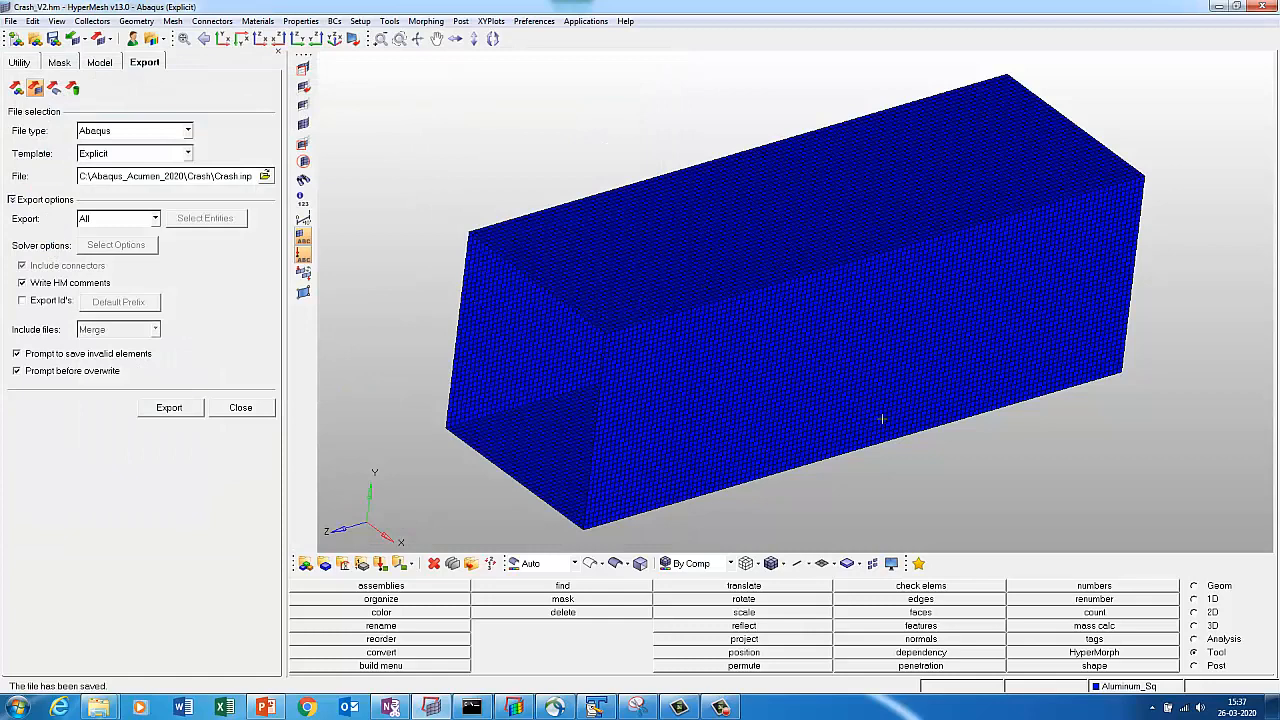
Hide the Aluminum_Sq component.
{"action": "key", "text": "d"}
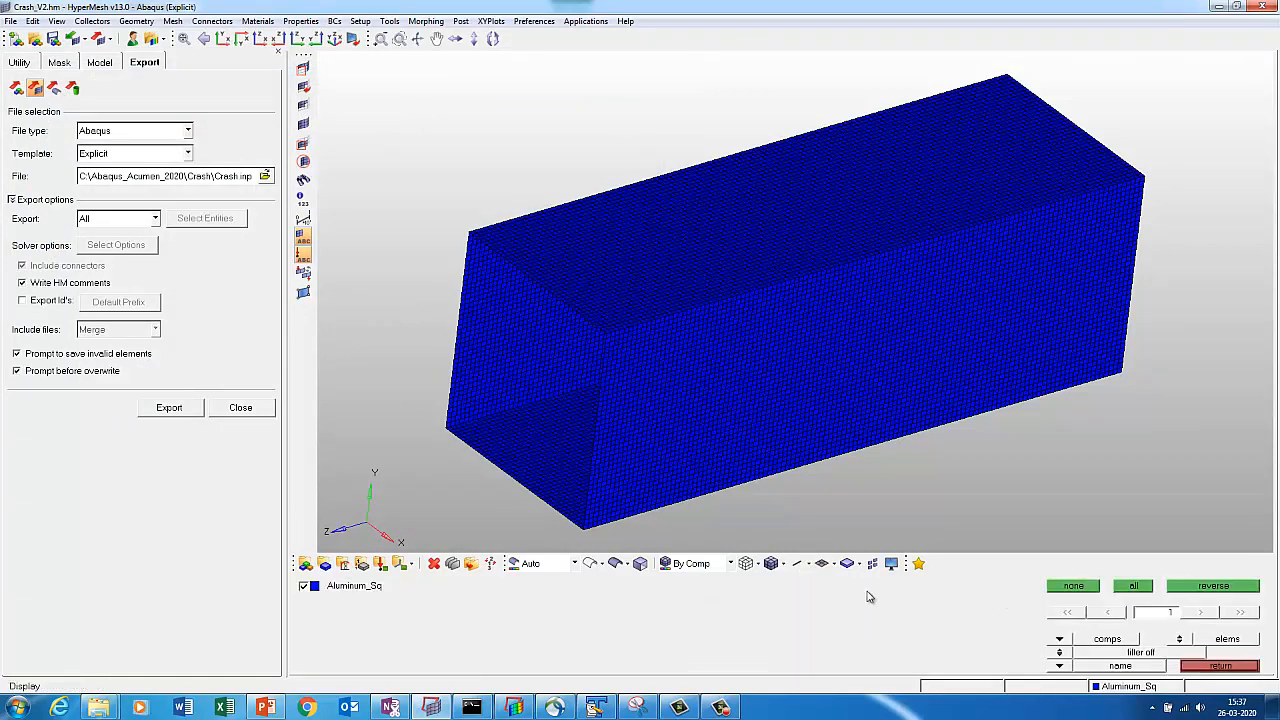
{"action": "left_click", "coordinate": [304, 586]}
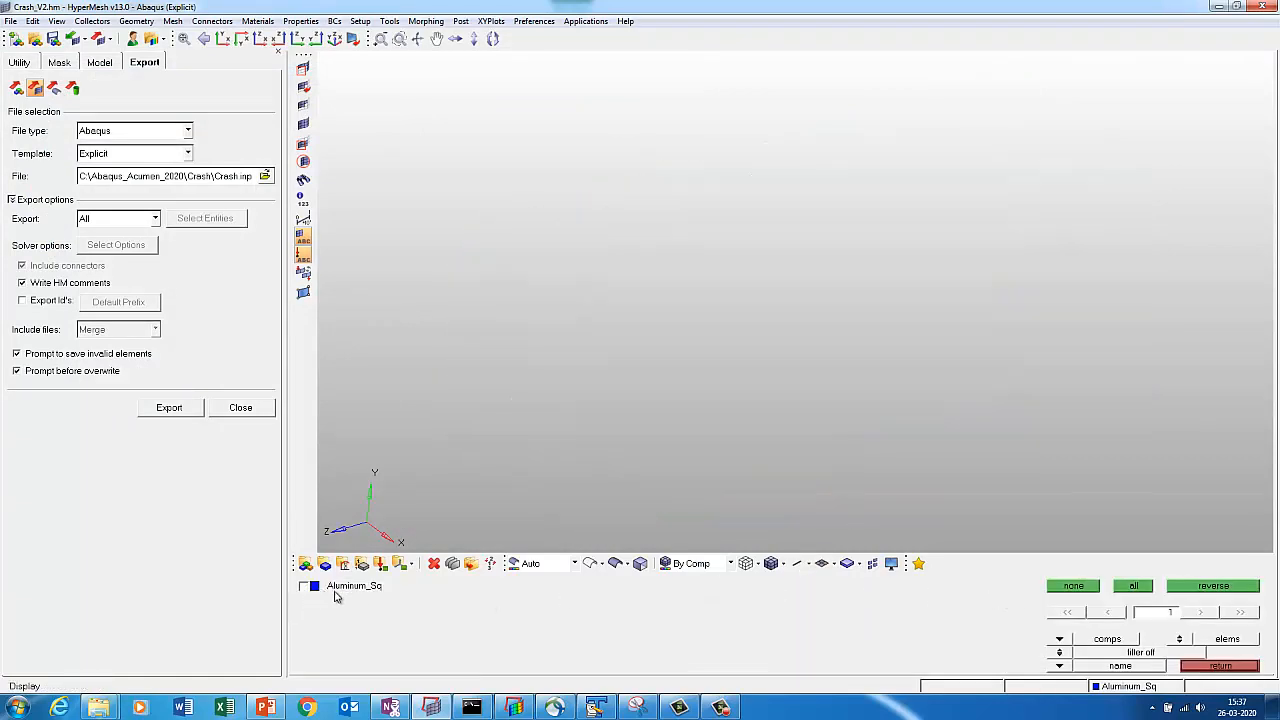
{"action": "left_click", "coordinate": [1236, 667]}
Create a dark red component named Steel_Block with no card image and no property.
{"action": "left_click", "coordinate": [326, 565]}
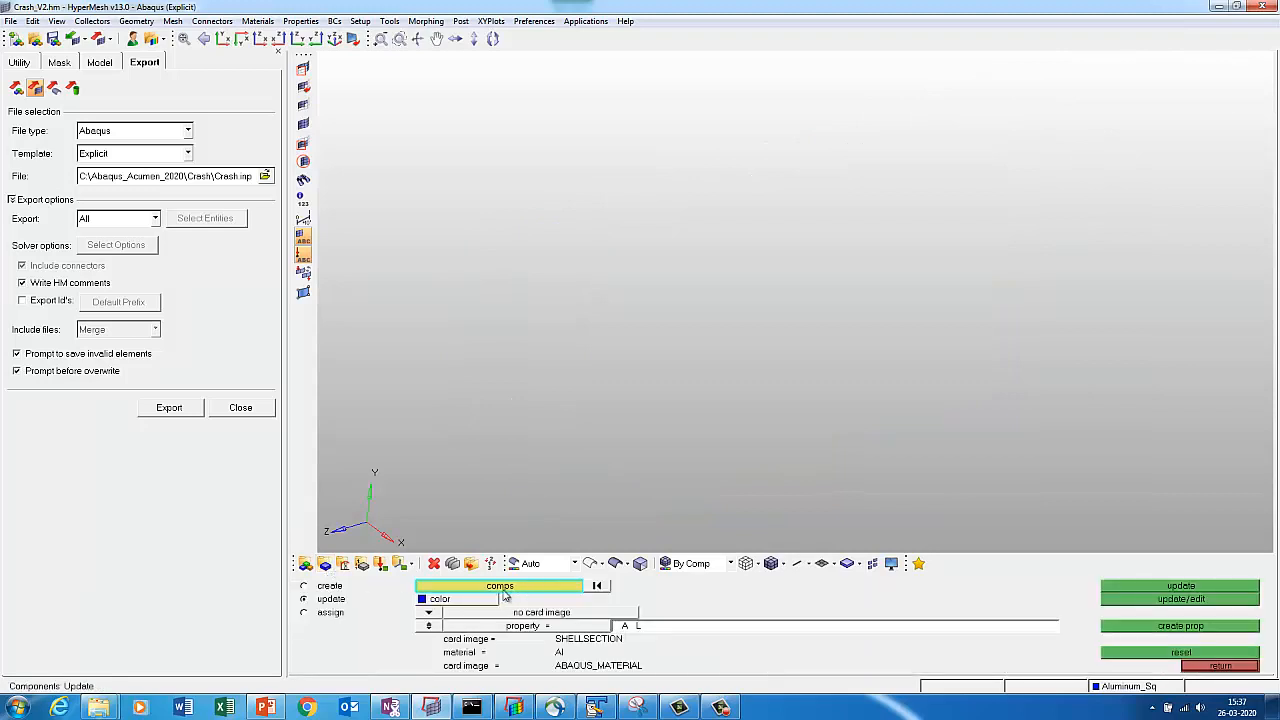
{"action": "left_click", "coordinate": [304, 586]}
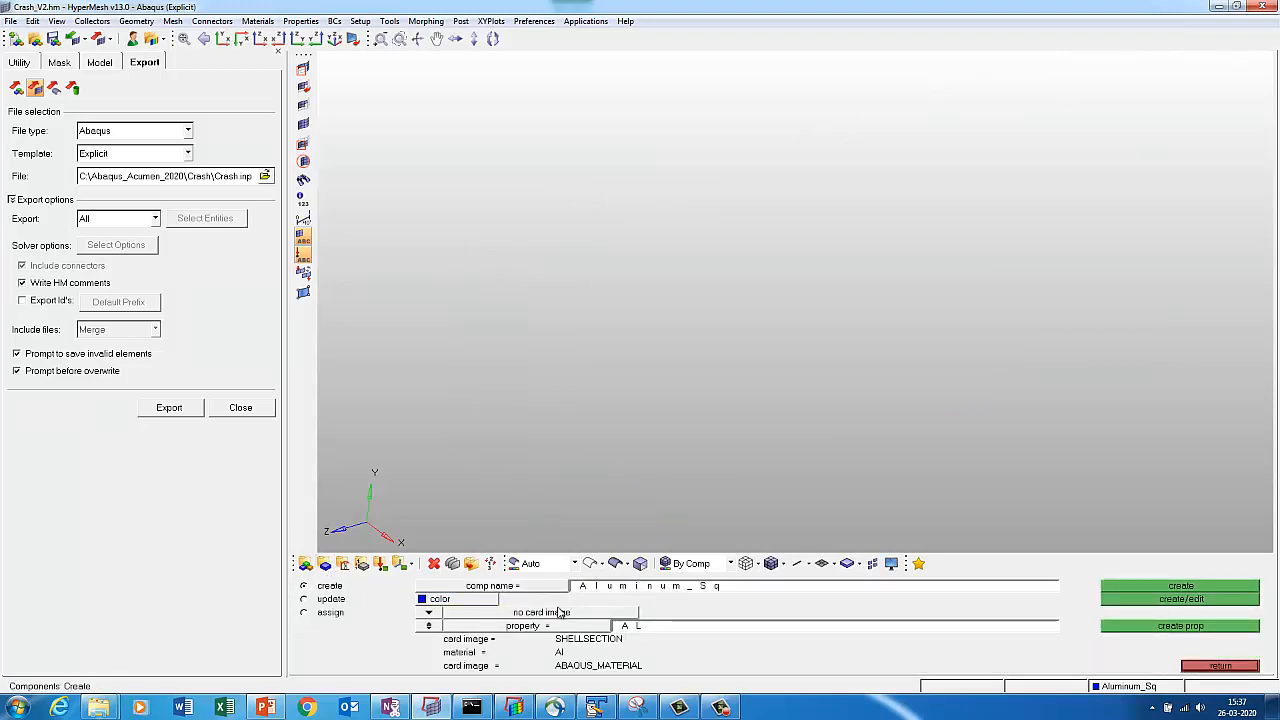
{"action": "left_click", "coordinate": [431, 628]}
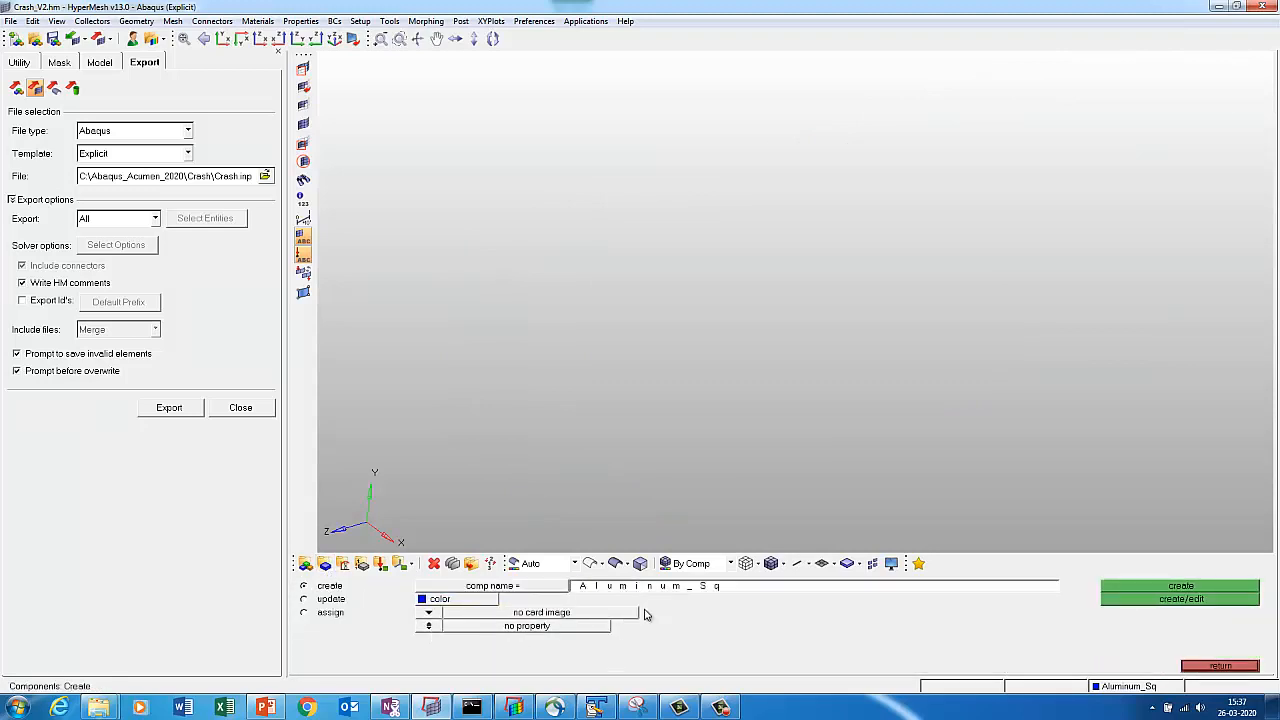
{"action": "left_click", "coordinate": [638, 588]}
{"action": "key", "text": "Caps_Lock"}
{"action": "type", "text": "Steel_Block"}
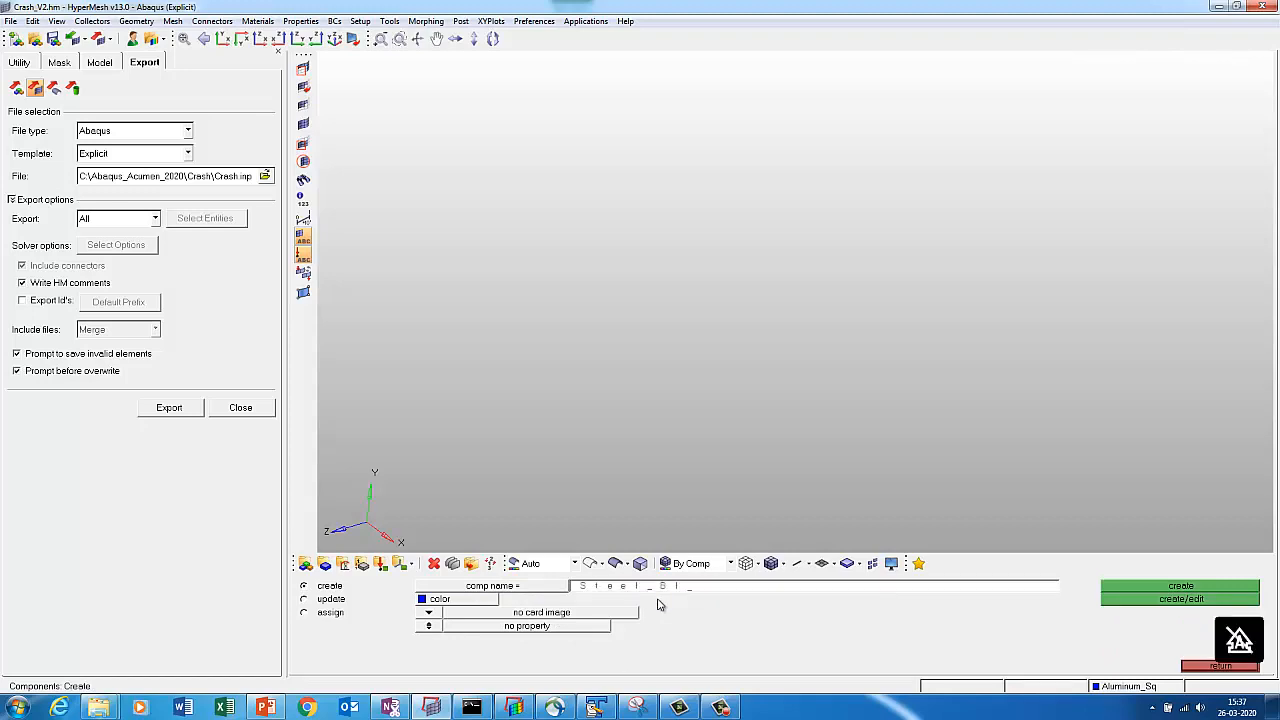
{"action": "left_click", "coordinate": [488, 600]}
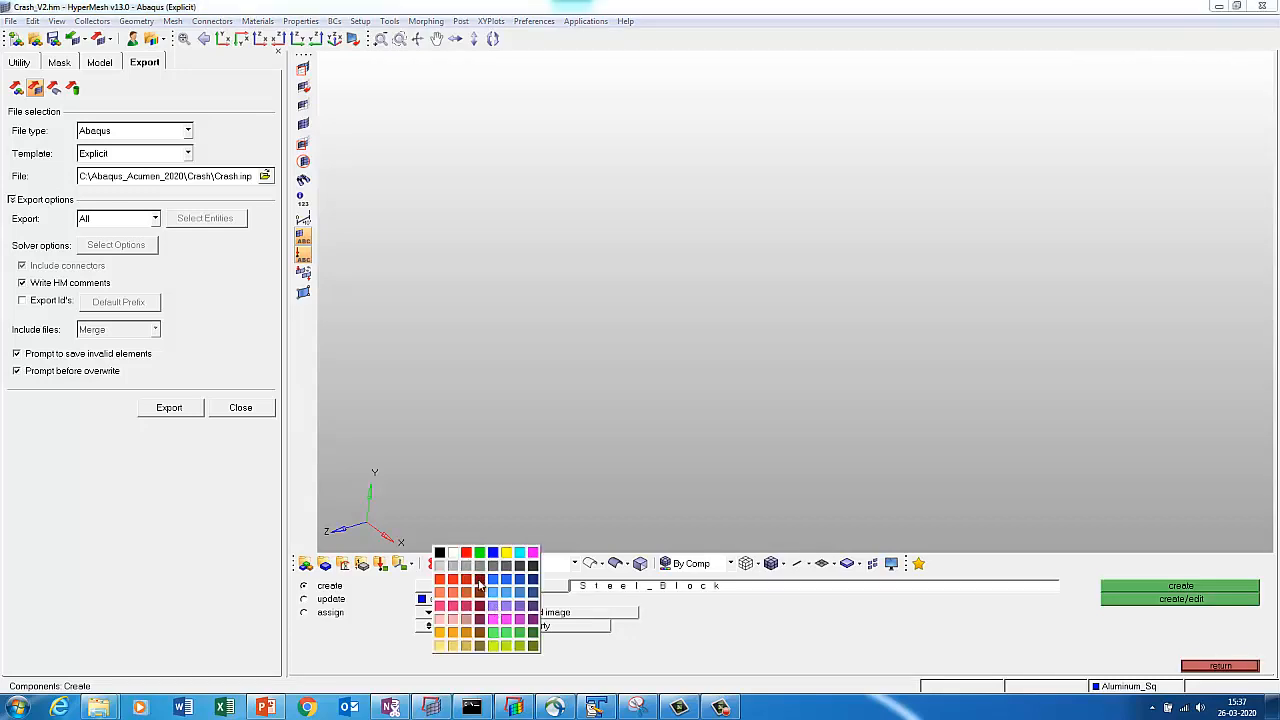
{"action": "left_click", "coordinate": [479, 583]}
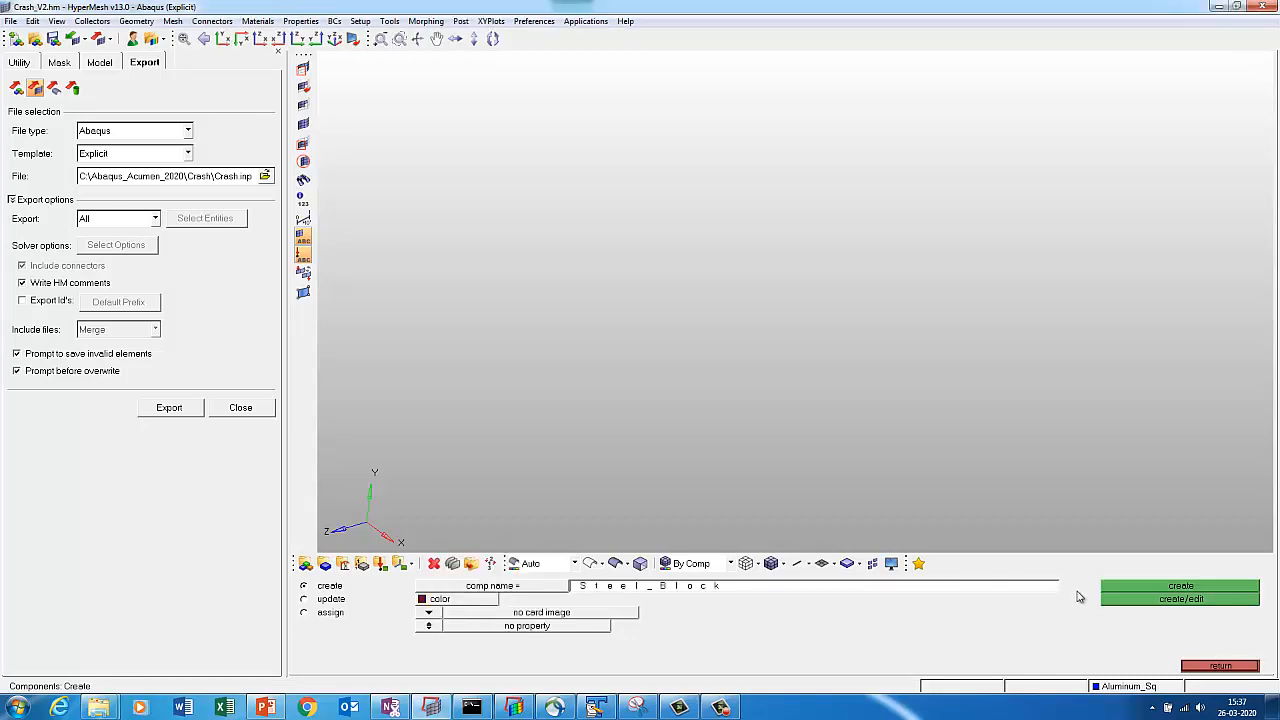
{"action": "left_click", "coordinate": [1126, 585]}
{"action": "left_click", "coordinate": [1202, 666]}
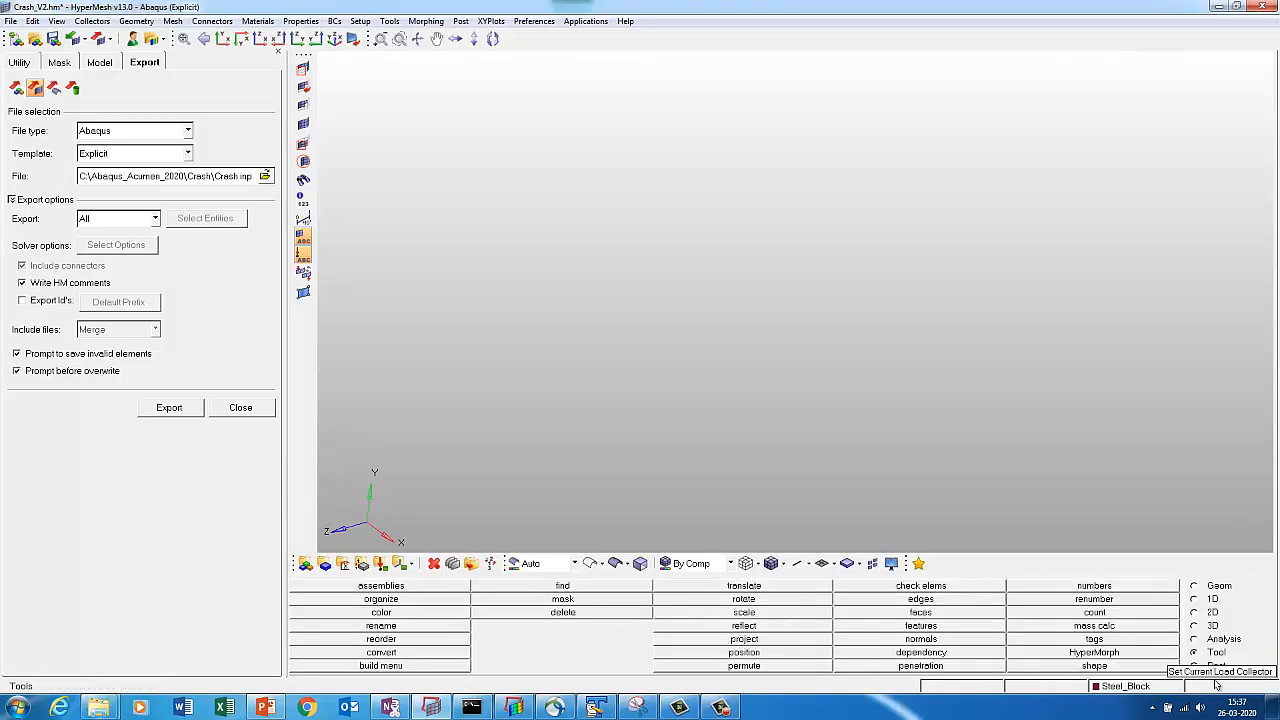
Create nodes at the origin (0, 0, 0) and at (120, 0, 0) for the steel block.
{"action": "key", "text": "F8"}
{"action": "left_click", "coordinate": [544, 601]}
{"action": "left_click", "coordinate": [545, 614]}
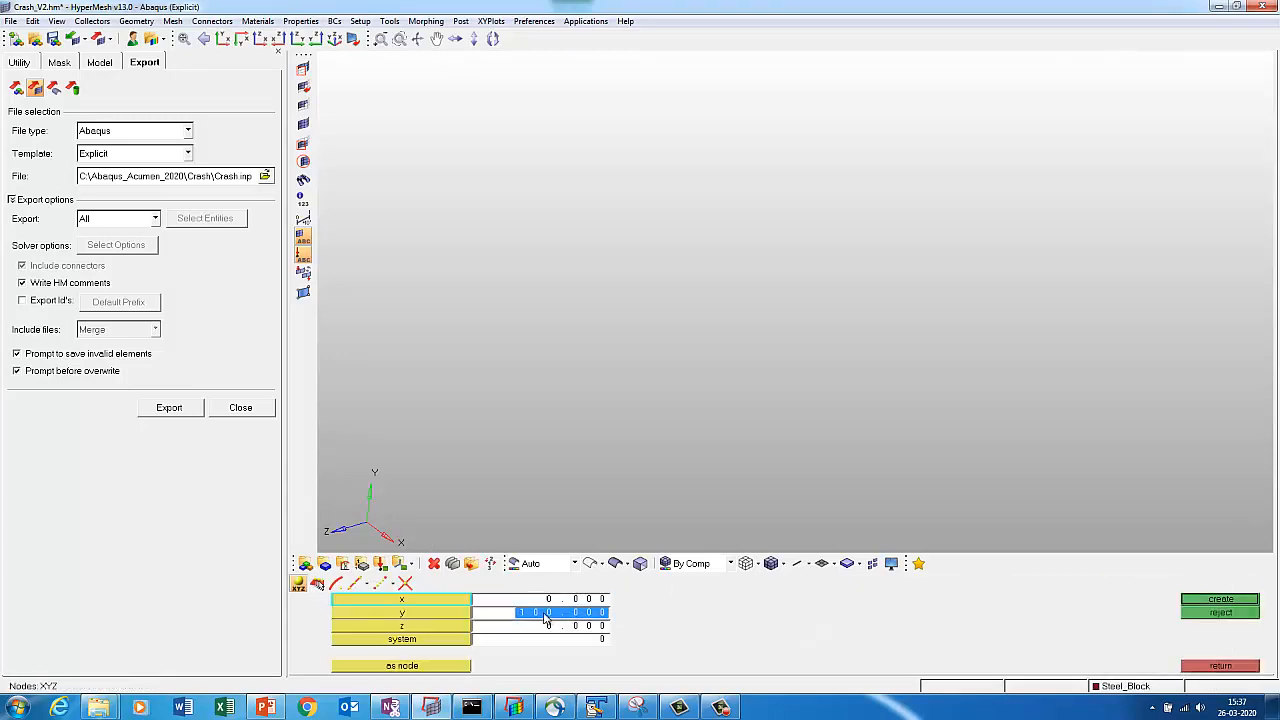
{"action": "type", "text": "0"}
{"action": "left_click", "coordinate": [1196, 601]}
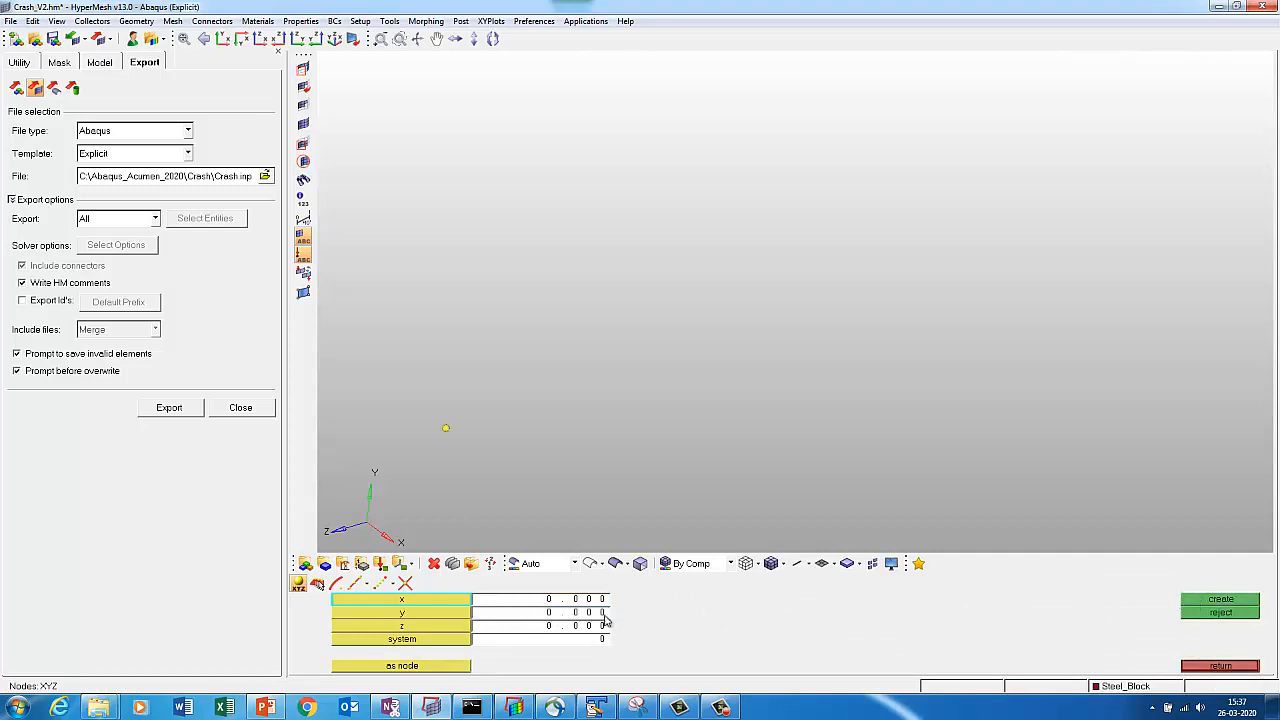
{"action": "left_click", "coordinate": [575, 601]}
{"action": "type", "text": "12"}
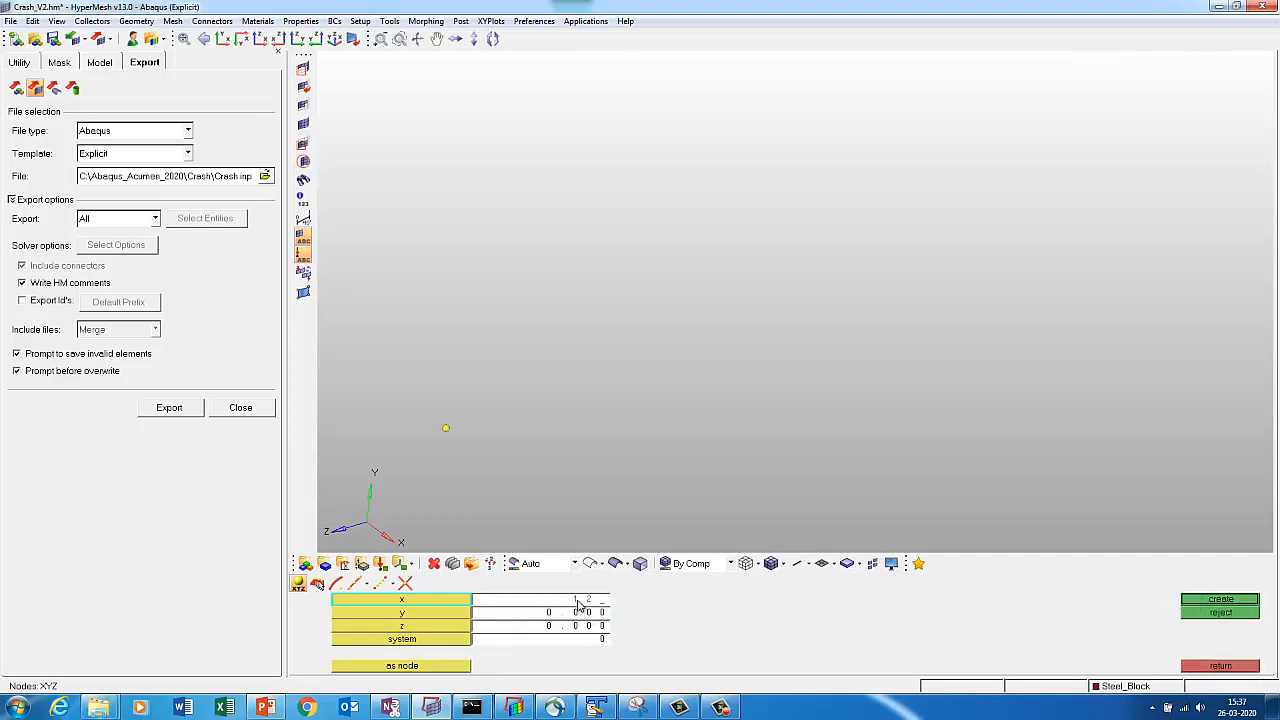
{"action": "left_click", "coordinate": [1215, 600]}
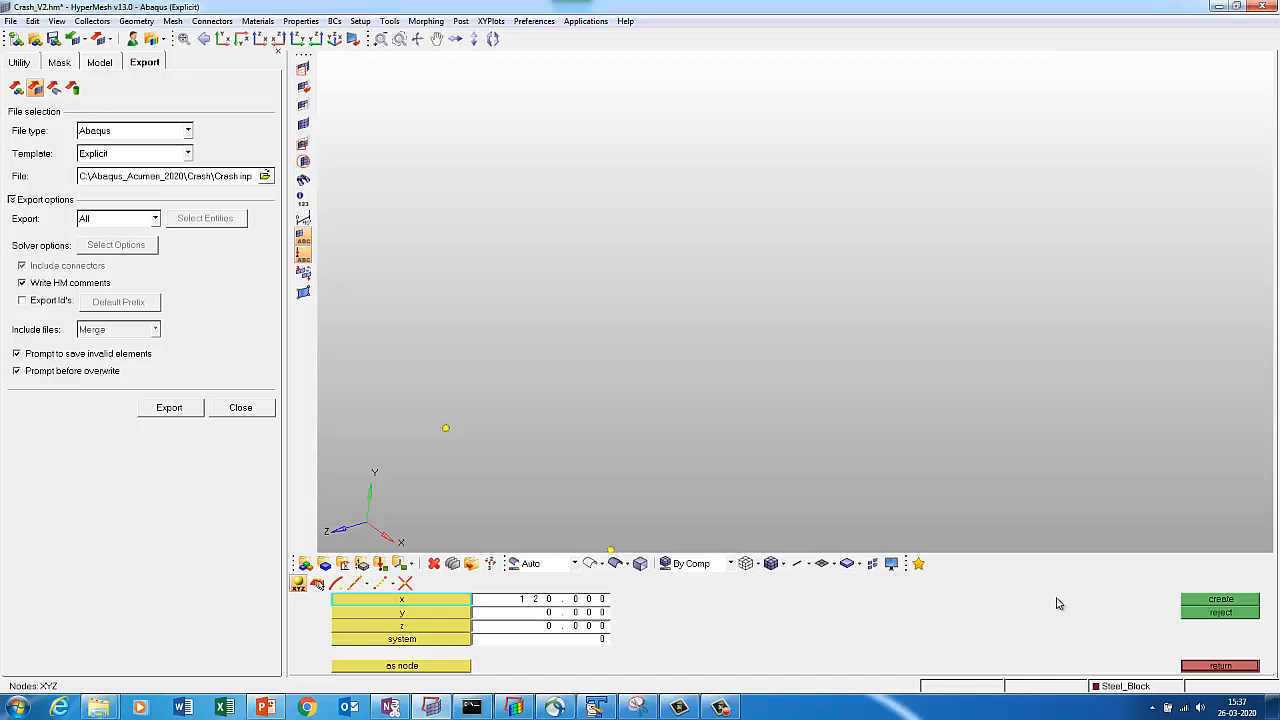
Create the block's remaining corner nodes at (120, 120, 0) and (0, 120, 0), and return to the geometry tools.
{"action": "left_click", "coordinate": [569, 614]}
{"action": "type", "text": "12"}
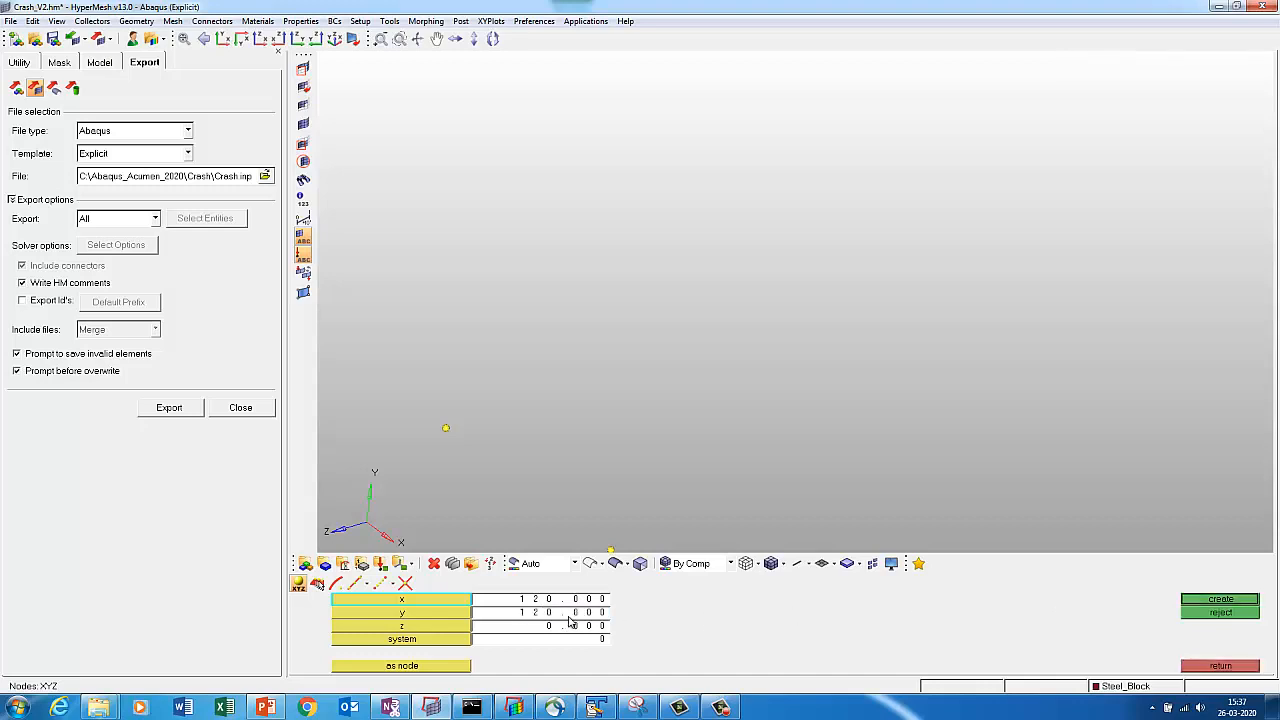
{"action": "left_click", "coordinate": [1188, 603]}
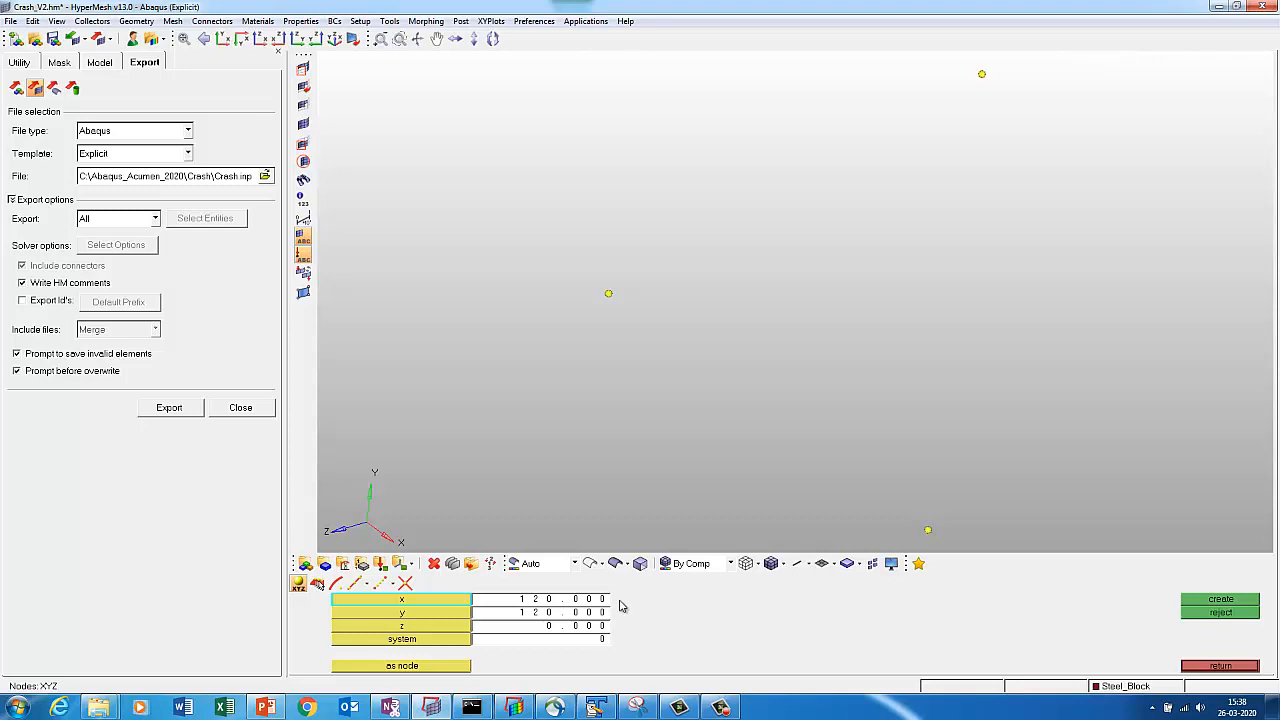
{"action": "left_click", "coordinate": [223, 40]}
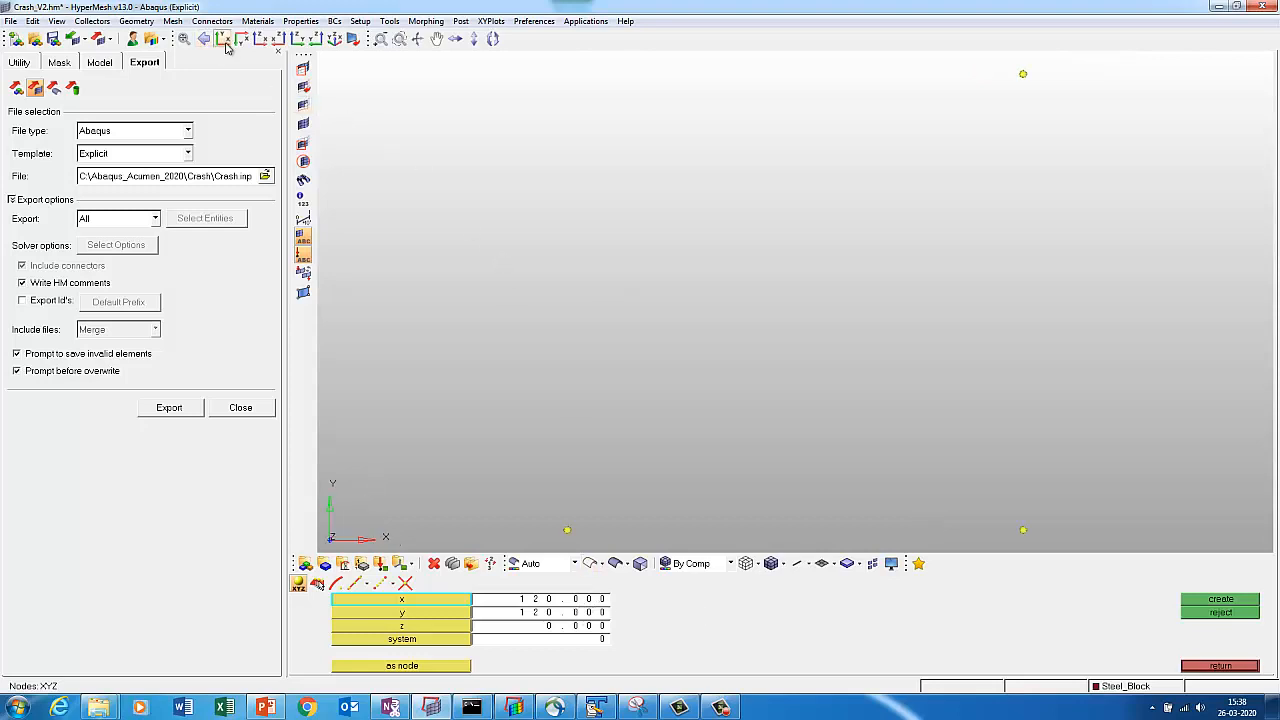
{"action": "left_click", "coordinate": [534, 599]}
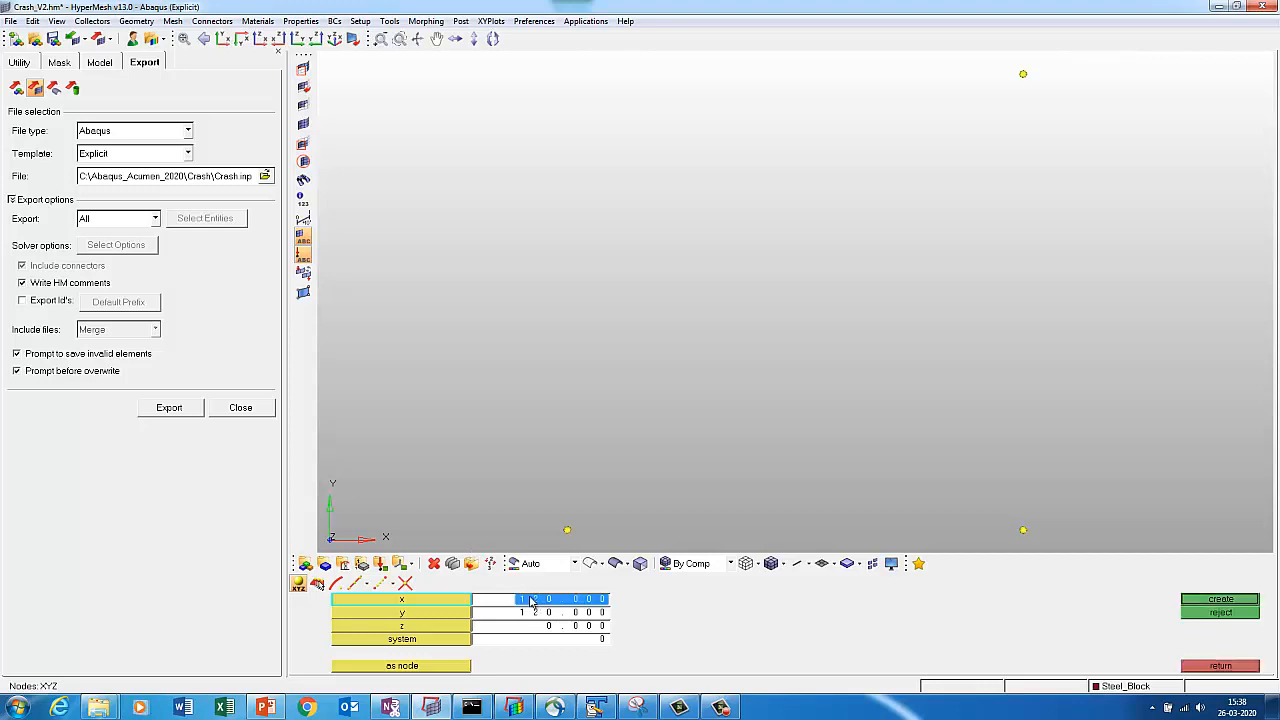
{"action": "type", "text": "0"}
{"action": "left_click", "coordinate": [1189, 602]}
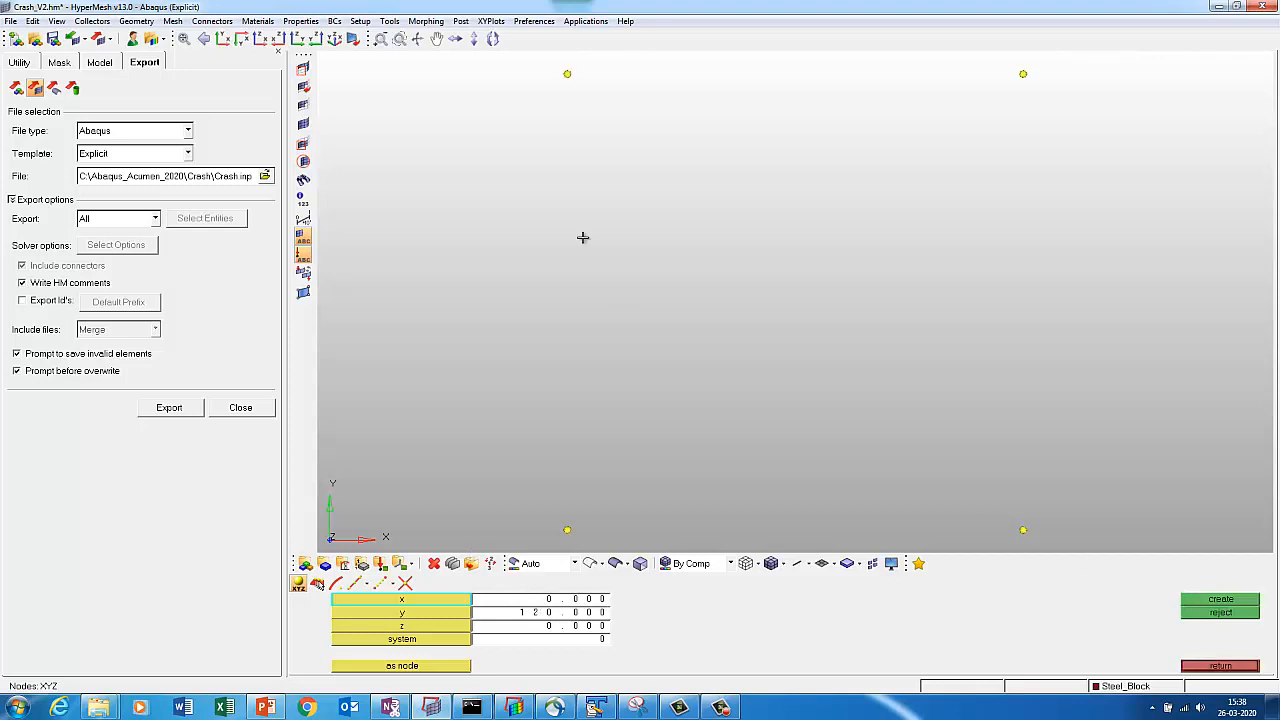
{"action": "left_click", "coordinate": [1210, 667]}
{"action": "left_click", "coordinate": [1212, 587]}
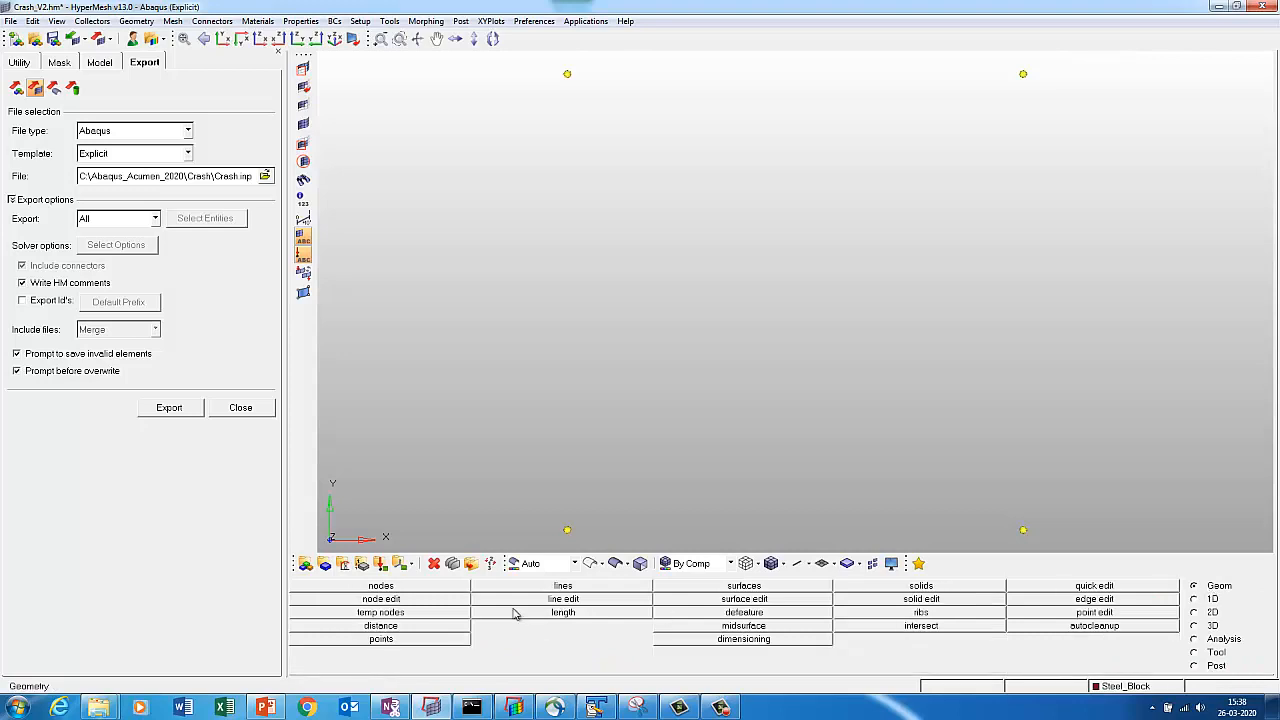
Draw four straight lines connecting the steel block's corner nodes into a closed square.
{"action": "left_click", "coordinate": [522, 587]}
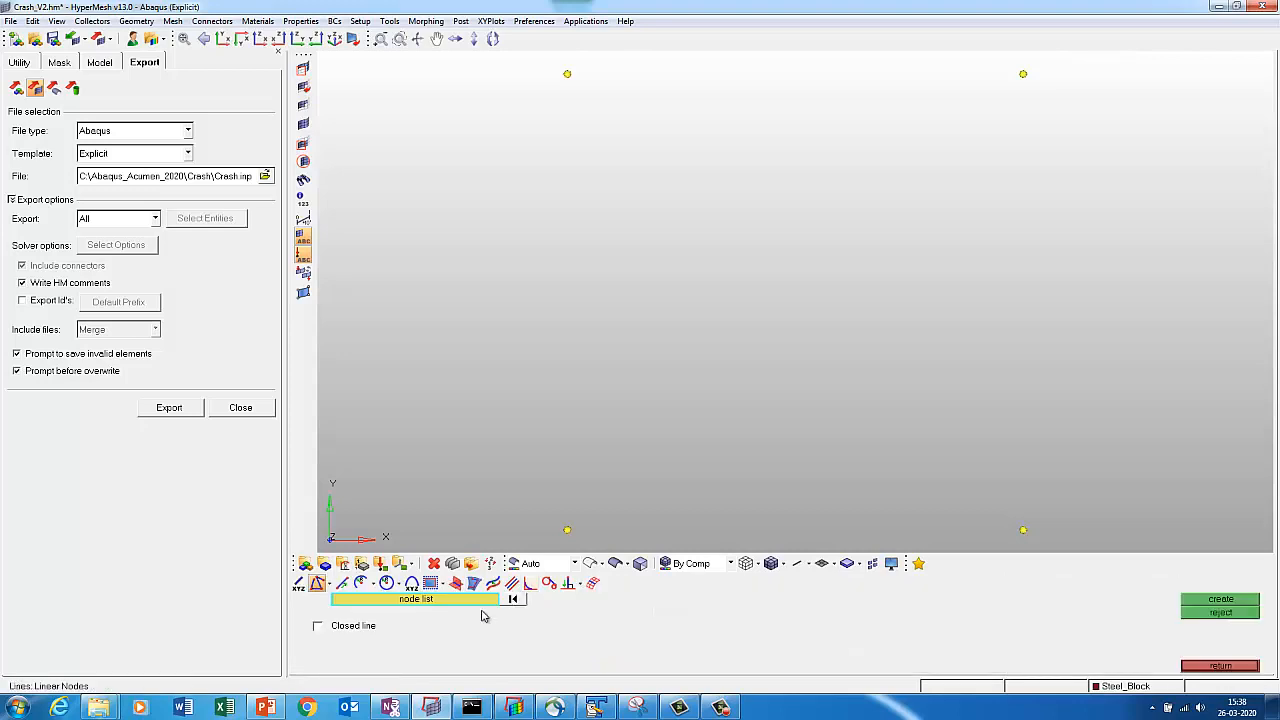
{"action": "left_click", "coordinate": [1220, 666]}
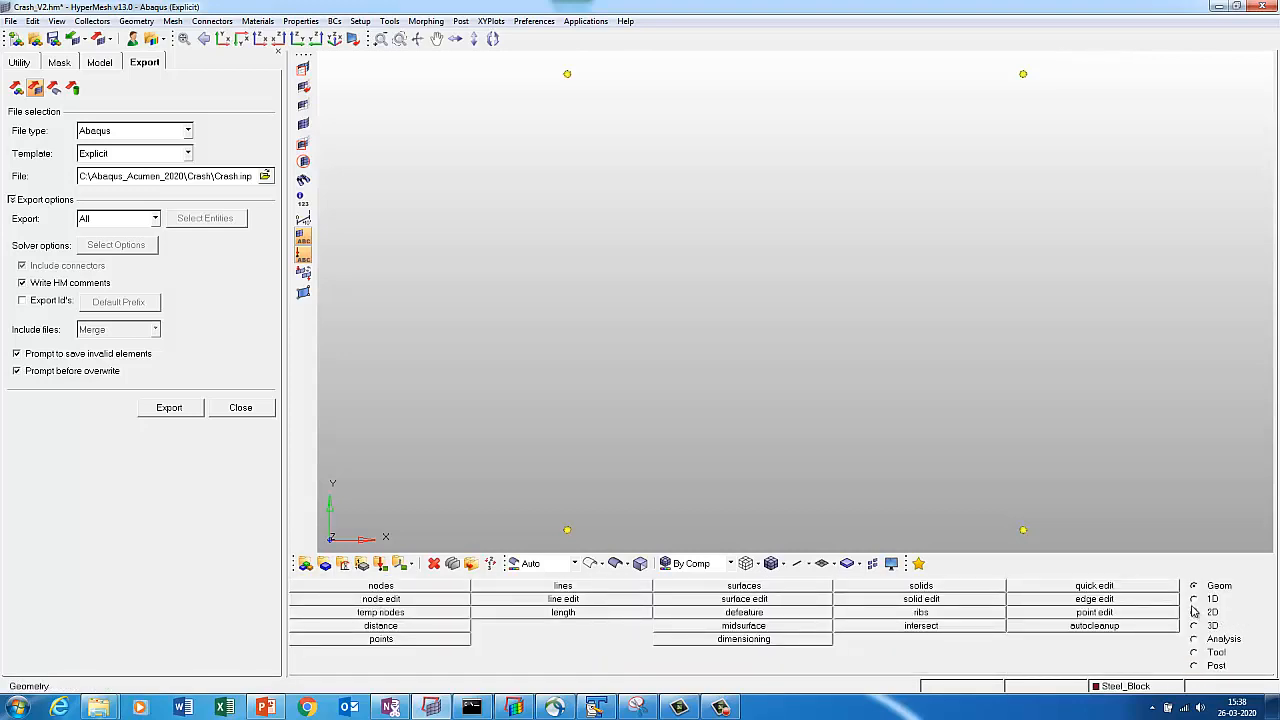
{"action": "left_click", "coordinate": [518, 588]}
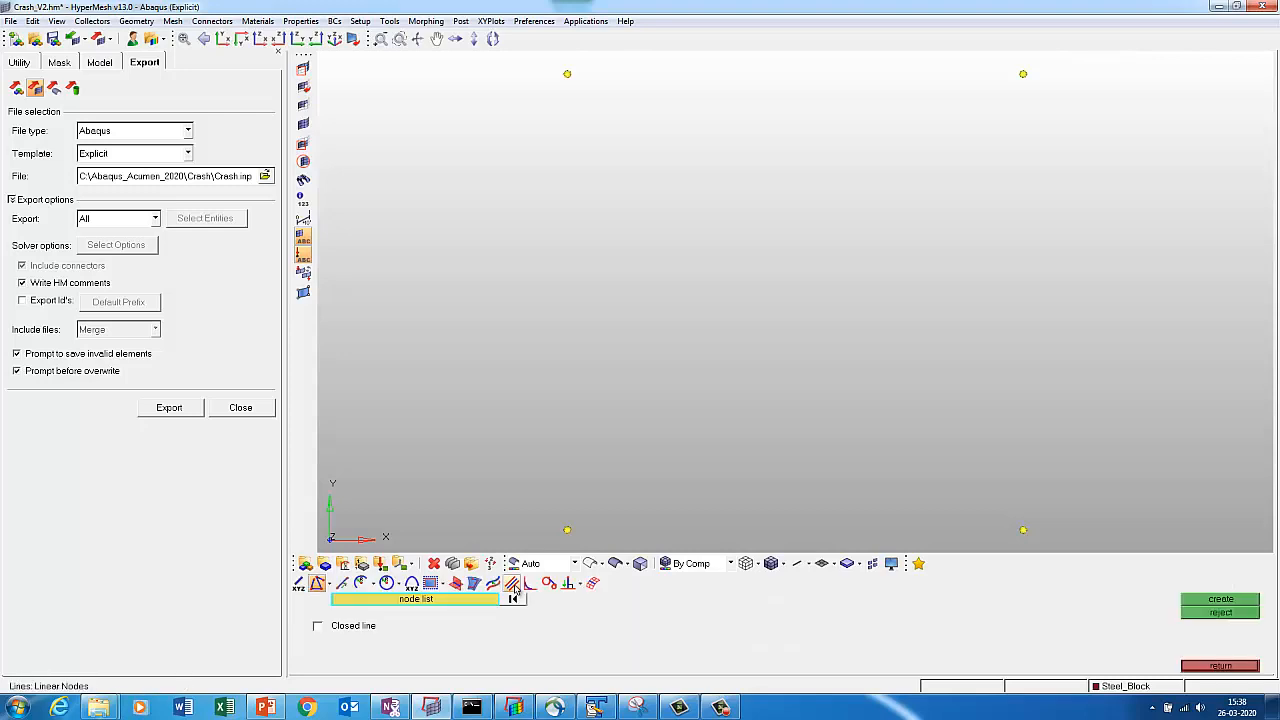
{"action": "left_click", "coordinate": [566, 529]}
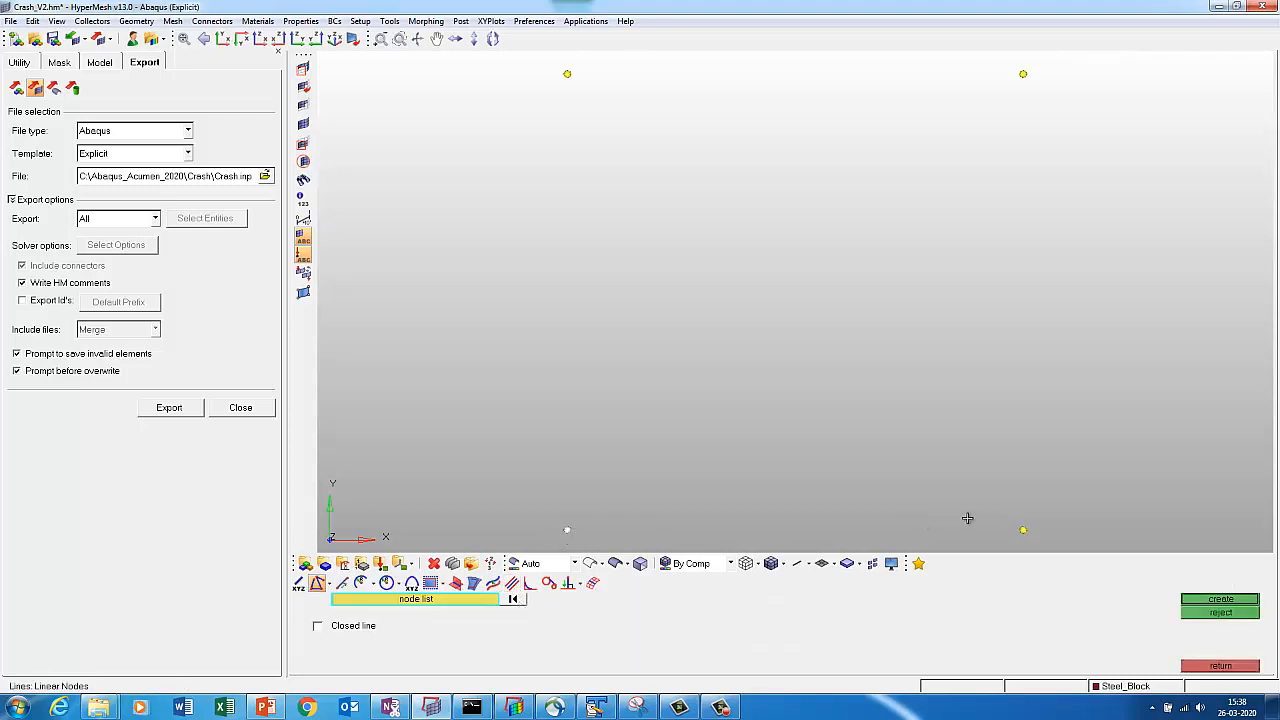
{"action": "left_click", "coordinate": [1023, 530]}
{"action": "middle_click", "coordinate": [1024, 530]}
{"action": "left_click", "coordinate": [1024, 530]}
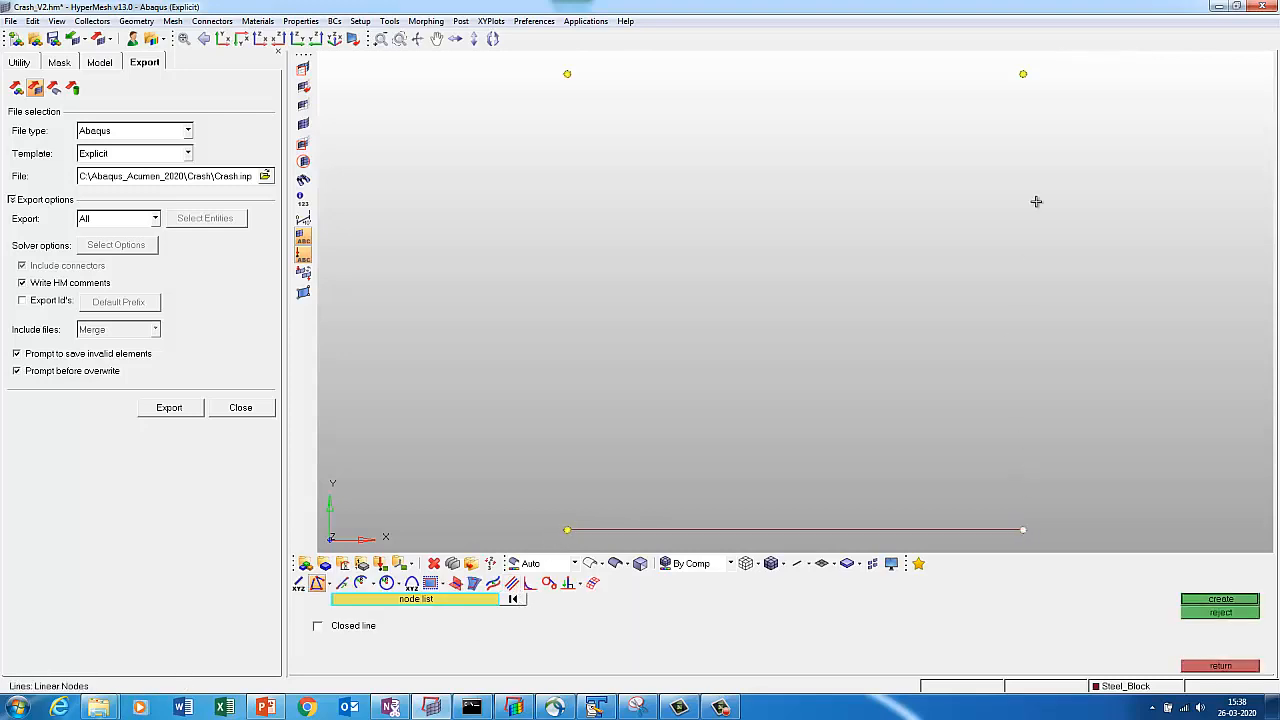
{"action": "left_click", "coordinate": [1023, 74]}
{"action": "middle_click", "coordinate": [1025, 74]}
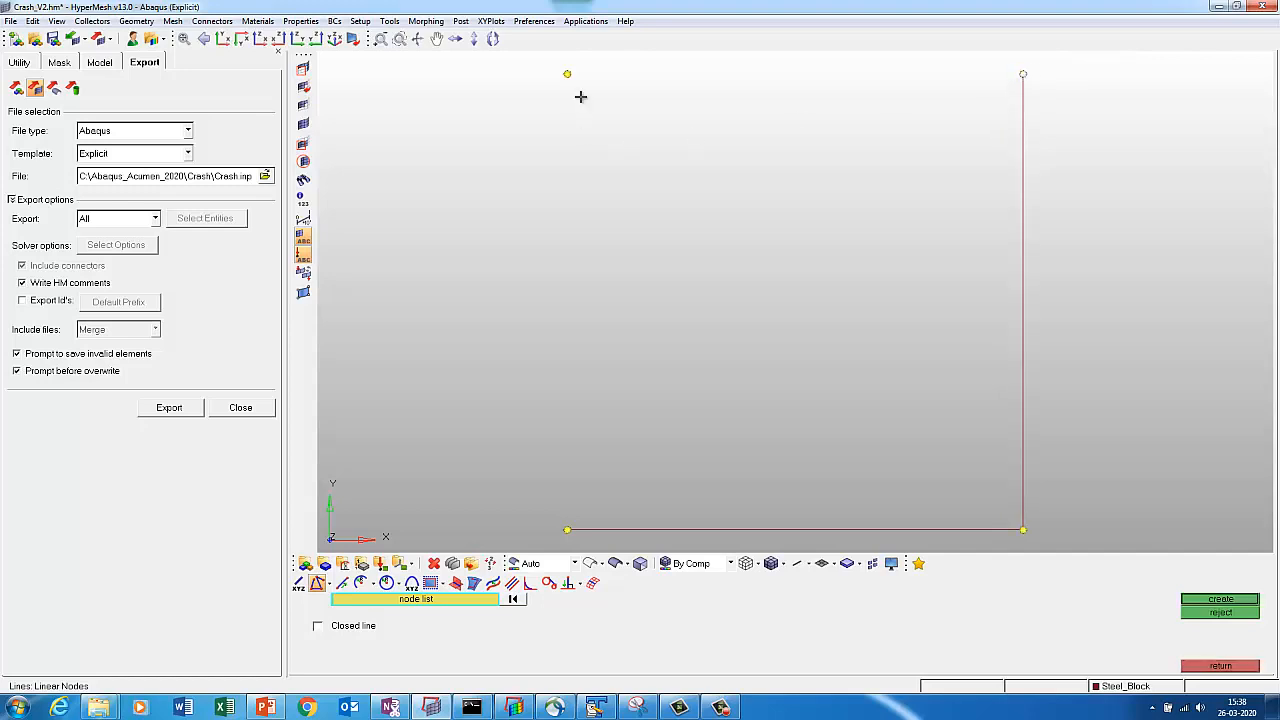
{"action": "left_click", "coordinate": [566, 78]}
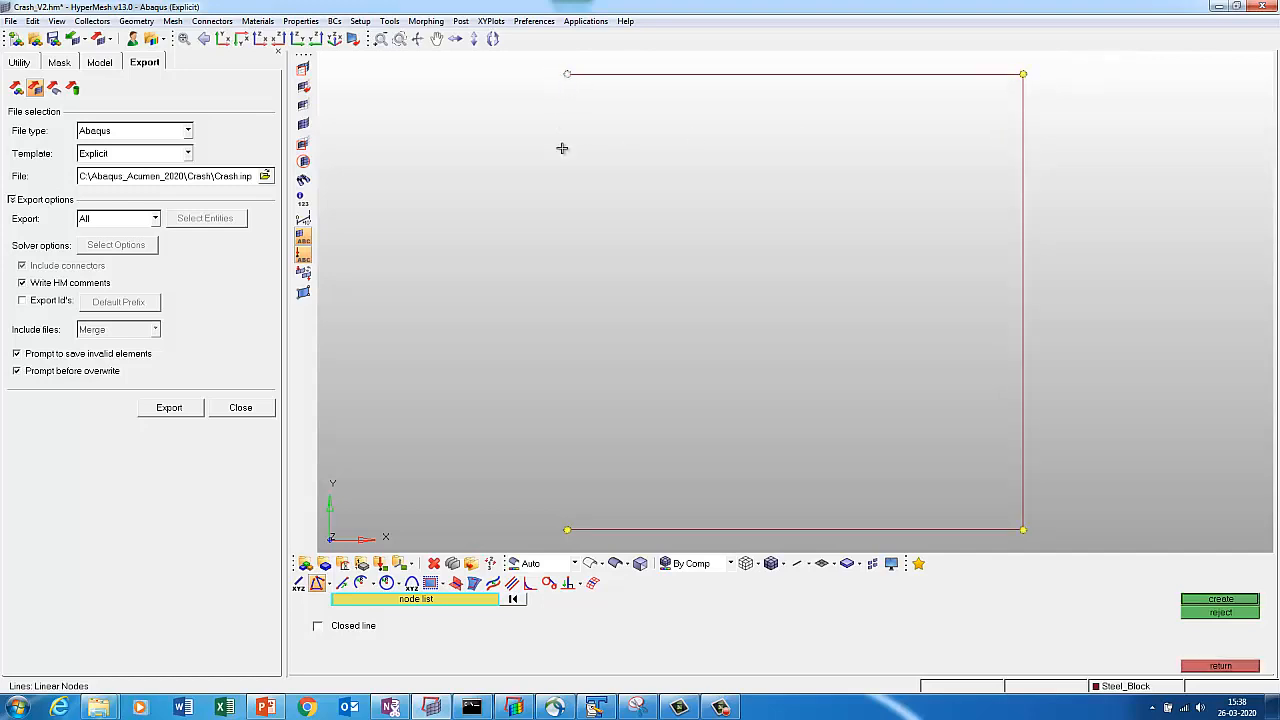
{"action": "left_click", "coordinate": [577, 525]}
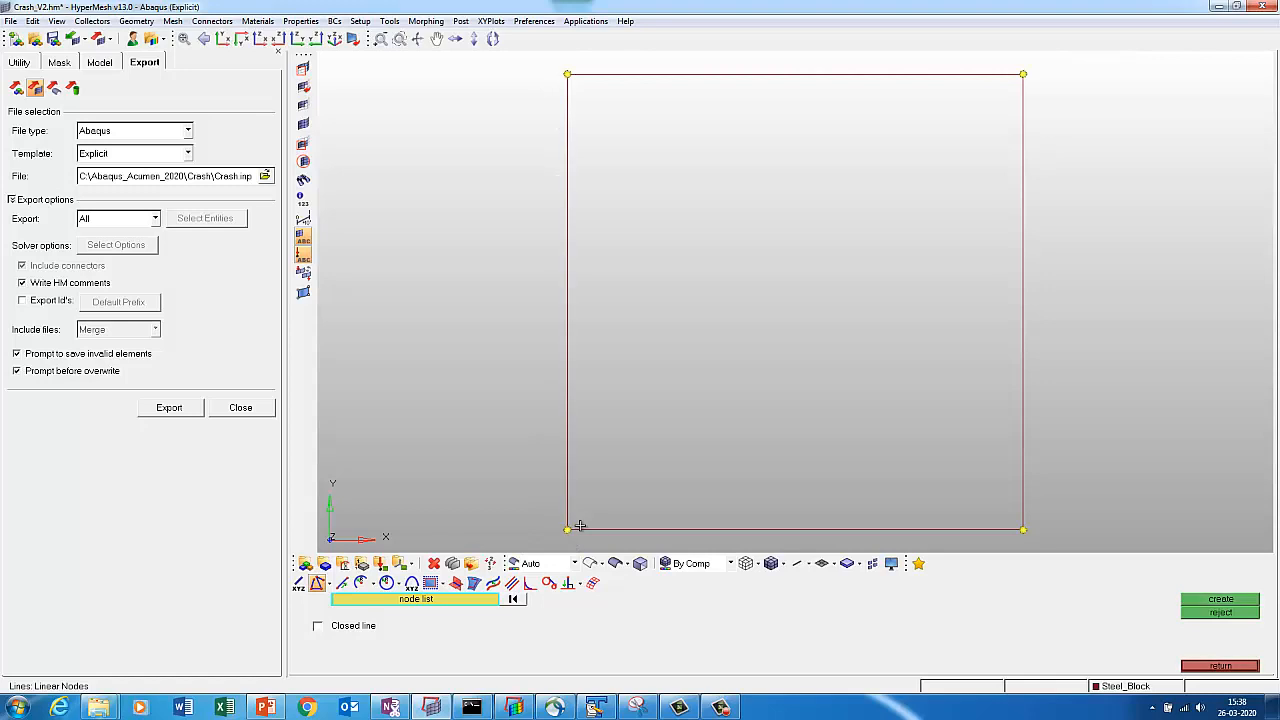
{"action": "left_click", "coordinate": [1243, 667]}
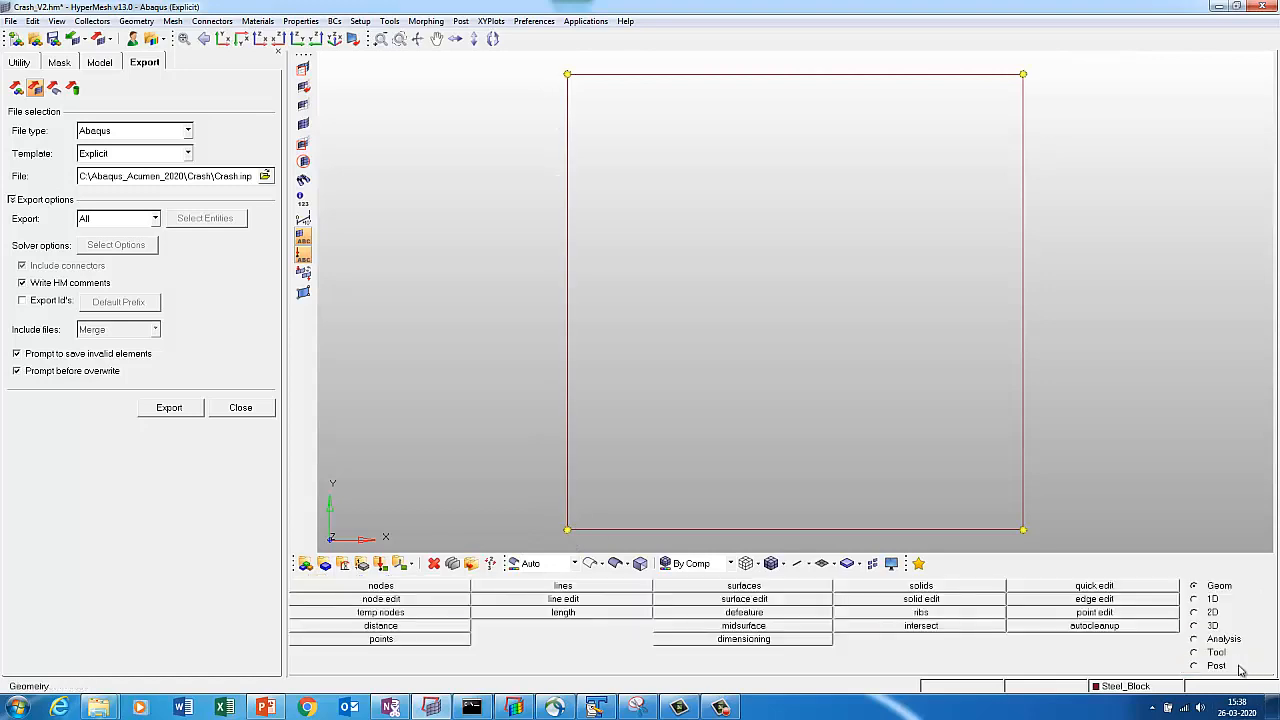
Create a blue component named junk with no card image and no property.
{"action": "left_click", "coordinate": [322, 563]}
{"action": "left_click", "coordinate": [637, 588]}
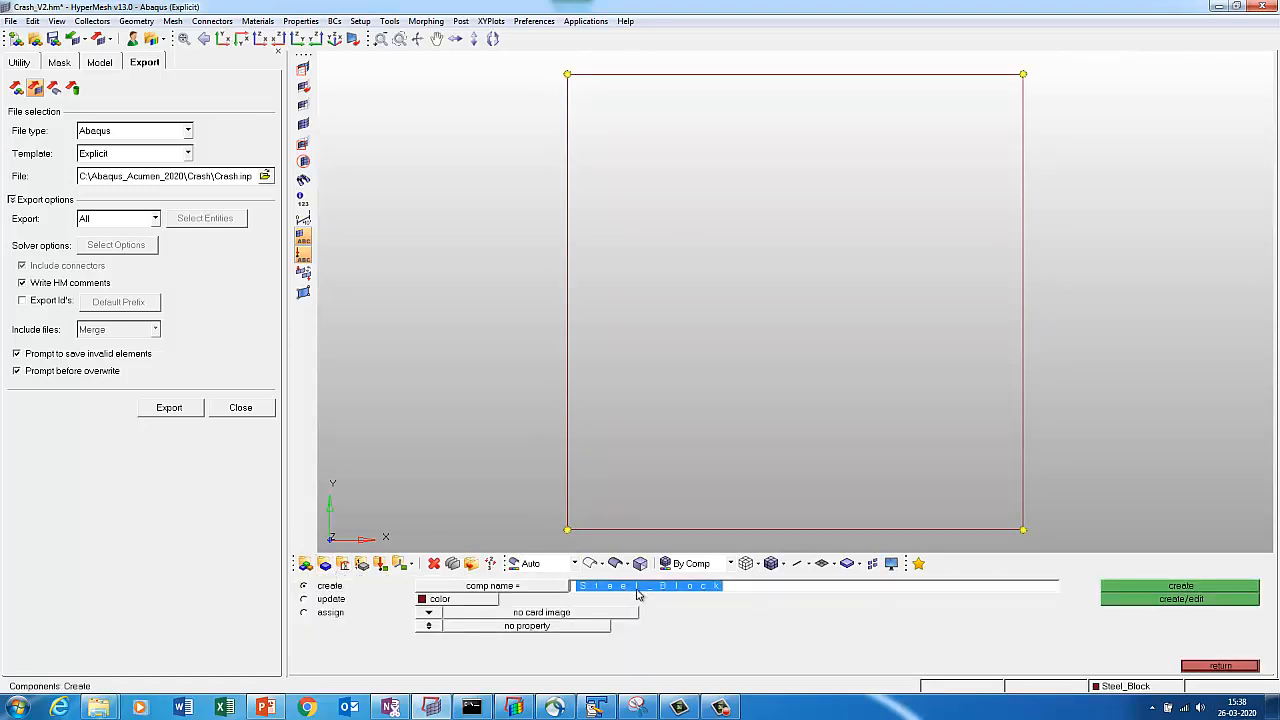
{"action": "type", "text": "Tu"}
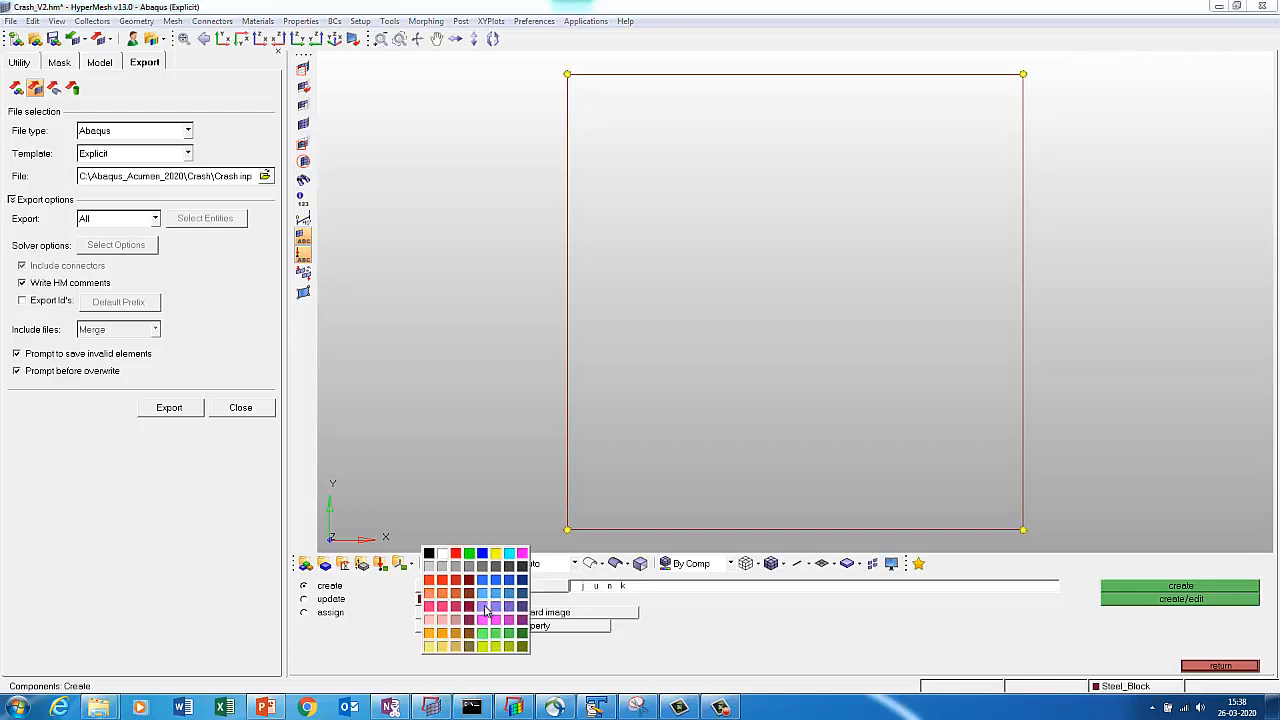
{"action": "left_click", "coordinate": [486, 600]}
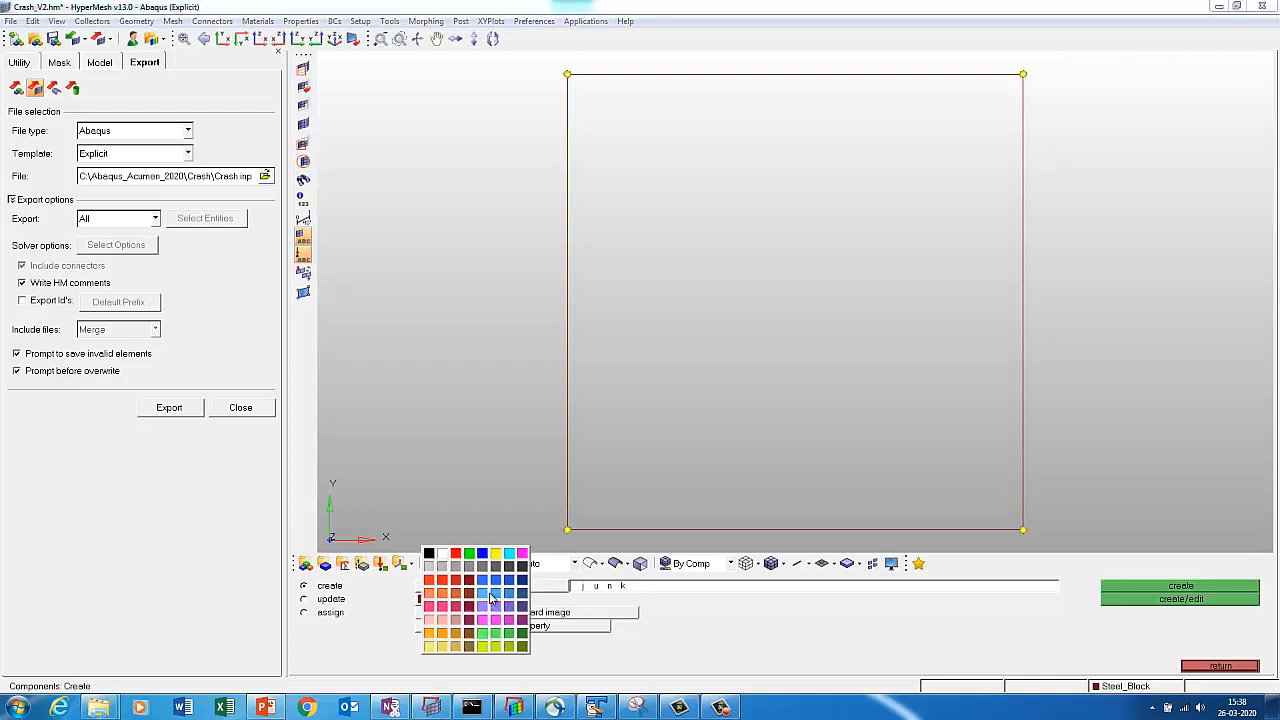
{"action": "left_click", "coordinate": [1208, 587]}
{"action": "left_click", "coordinate": [1218, 666]}
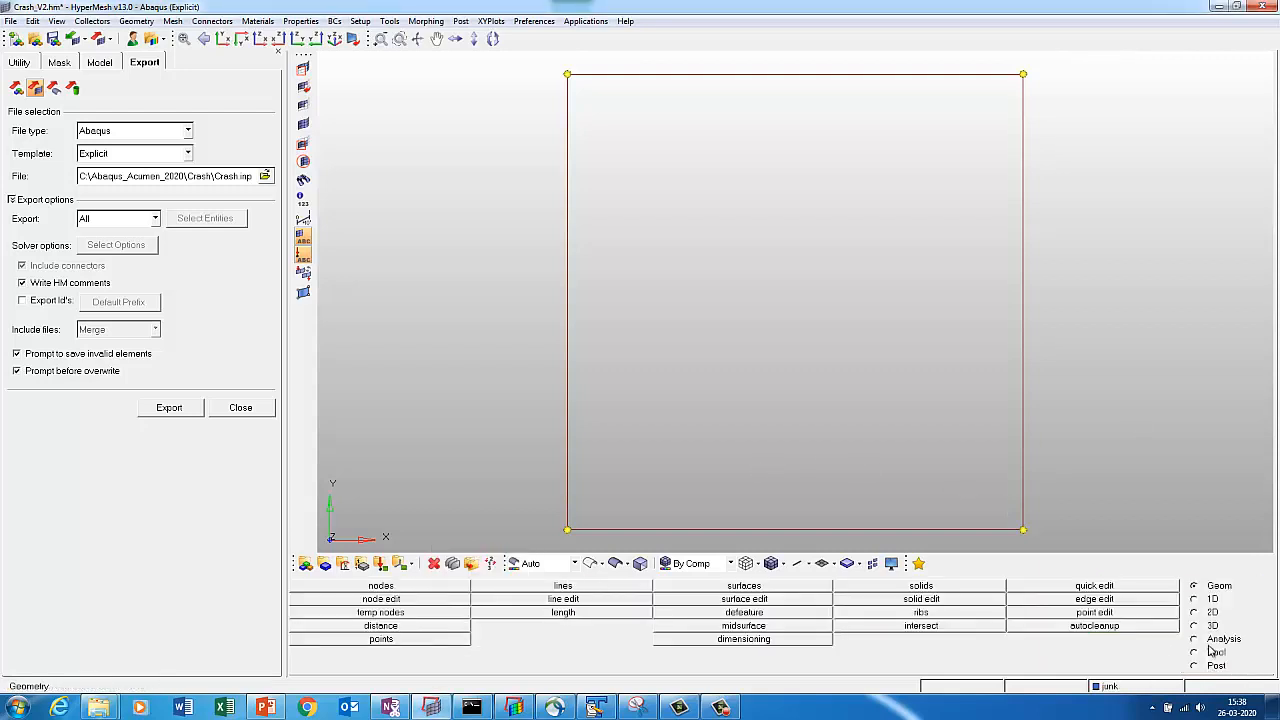
Generate a ruled mesh without a surface between the square's lower and upper lines.
{"action": "left_click", "coordinate": [1208, 614]}
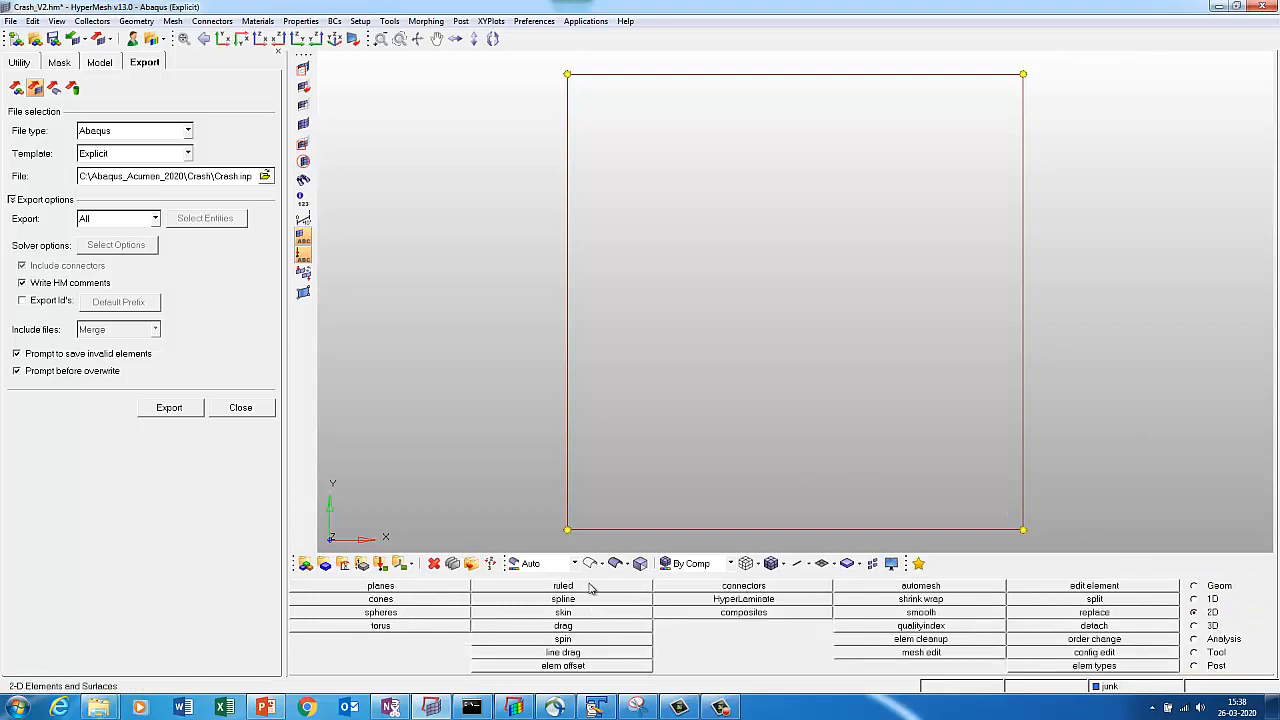
{"action": "left_click", "coordinate": [593, 589]}
{"action": "left_click", "coordinate": [655, 528]}
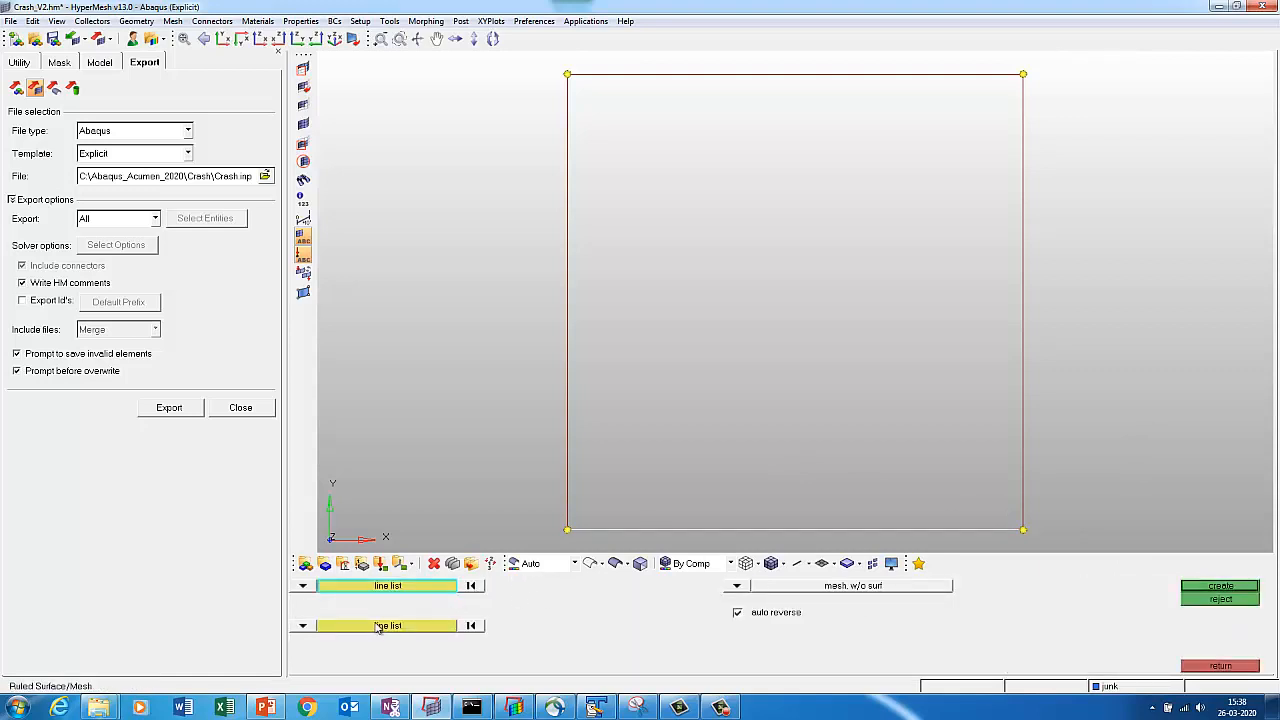
{"action": "middle_click", "coordinate": [600, 430]}
{"action": "left_click", "coordinate": [643, 76]}
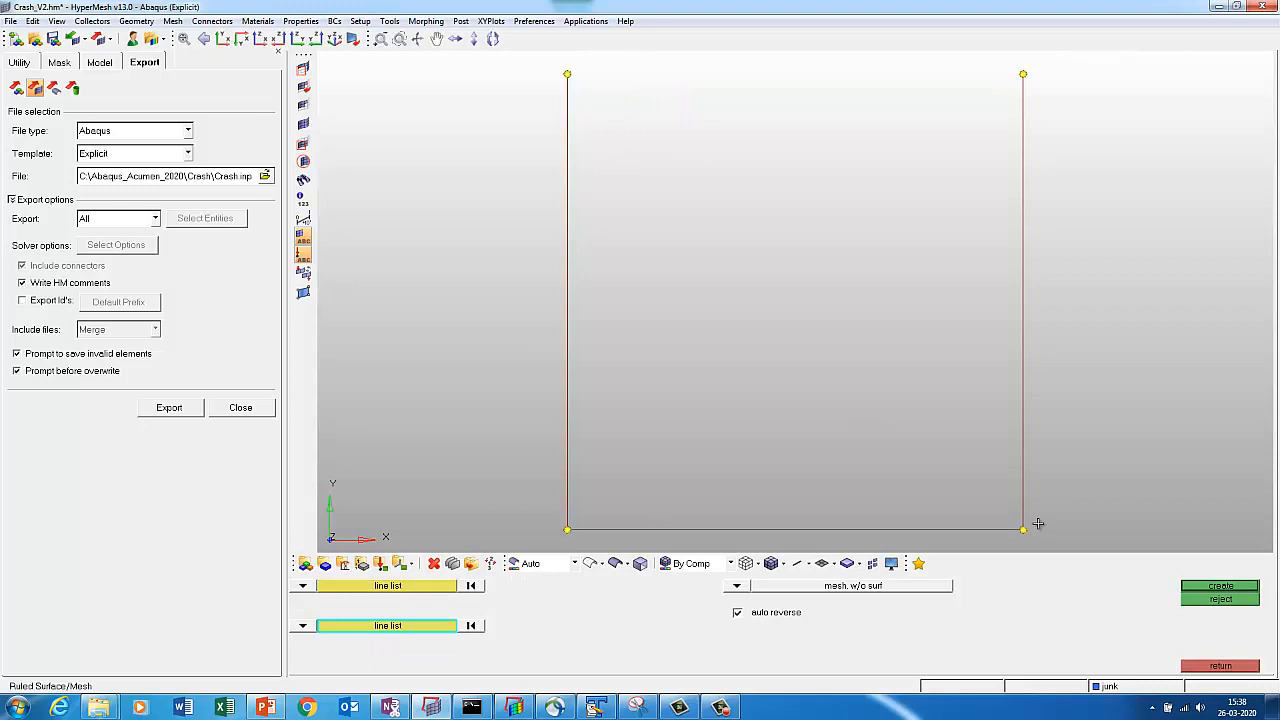
{"action": "left_click", "coordinate": [1212, 587]}
Set the ruled mesh's element size to 5, remesh the square and accept the mesh.
{"action": "left_click", "coordinate": [828, 613]}
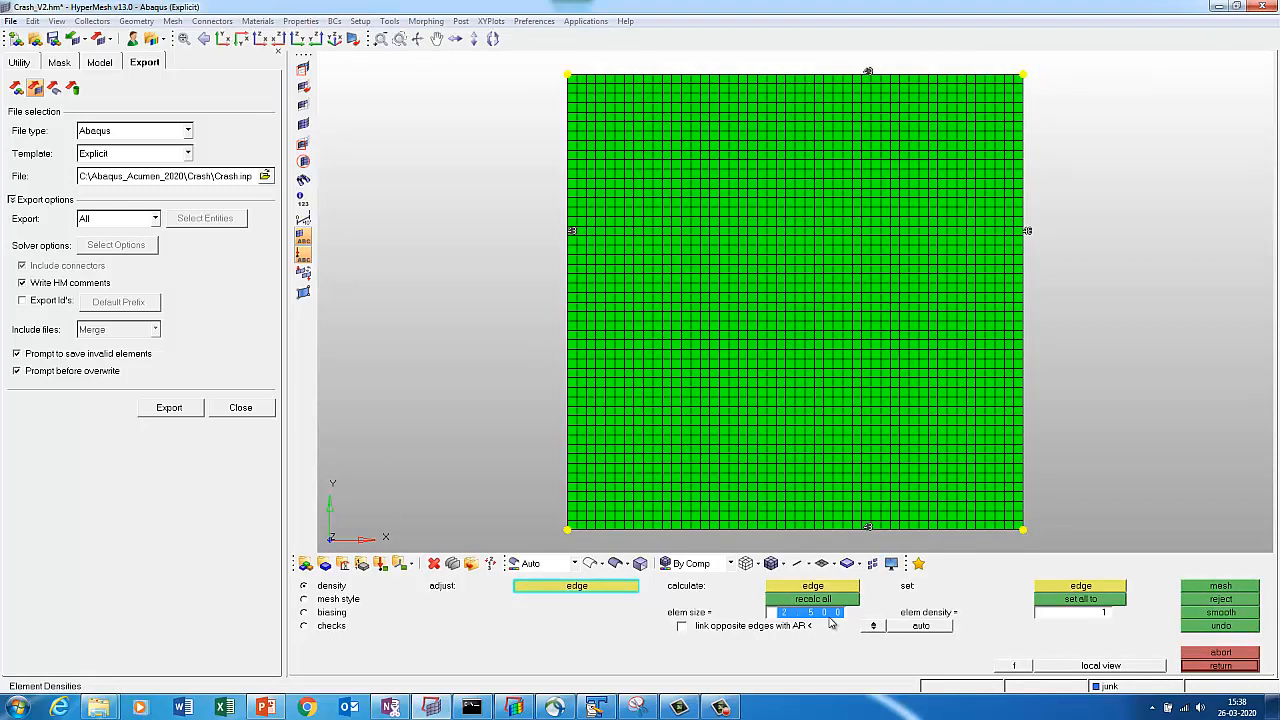
{"action": "type", "text": "5"}
{"action": "key", "text": "Return"}
{"action": "left_click", "coordinate": [1220, 587]}
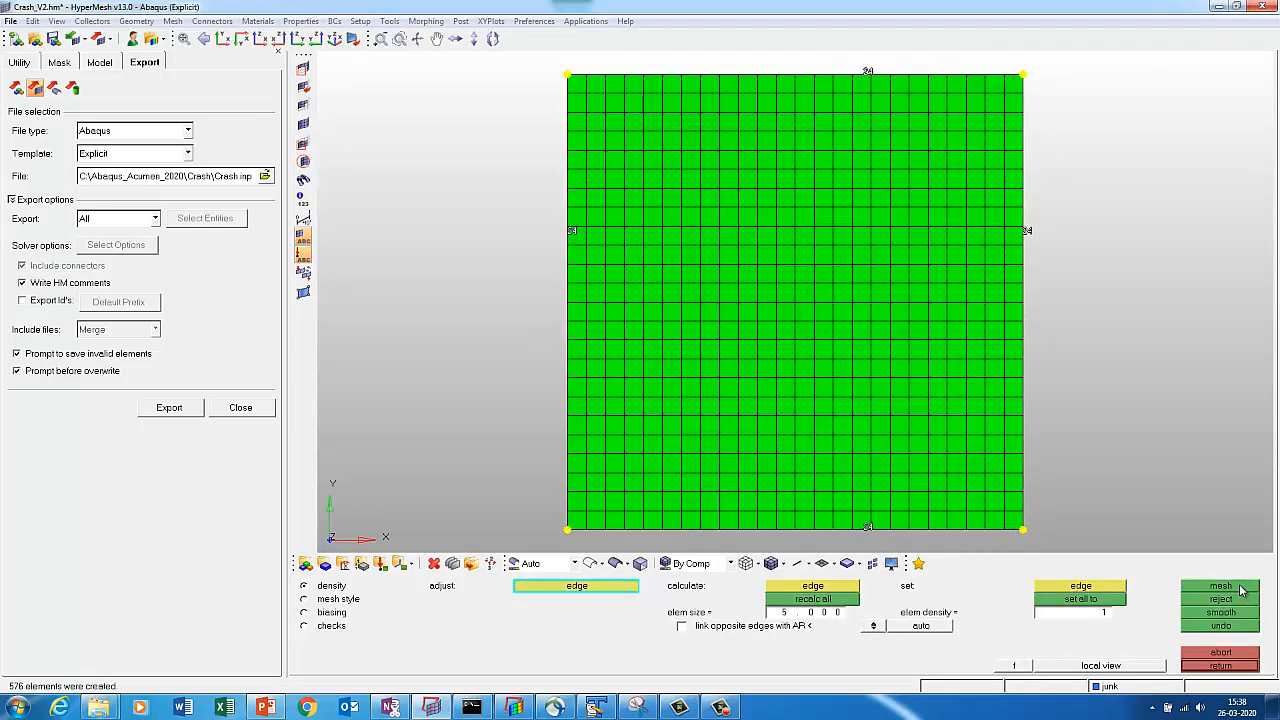
{"action": "left_click", "coordinate": [1224, 668]}
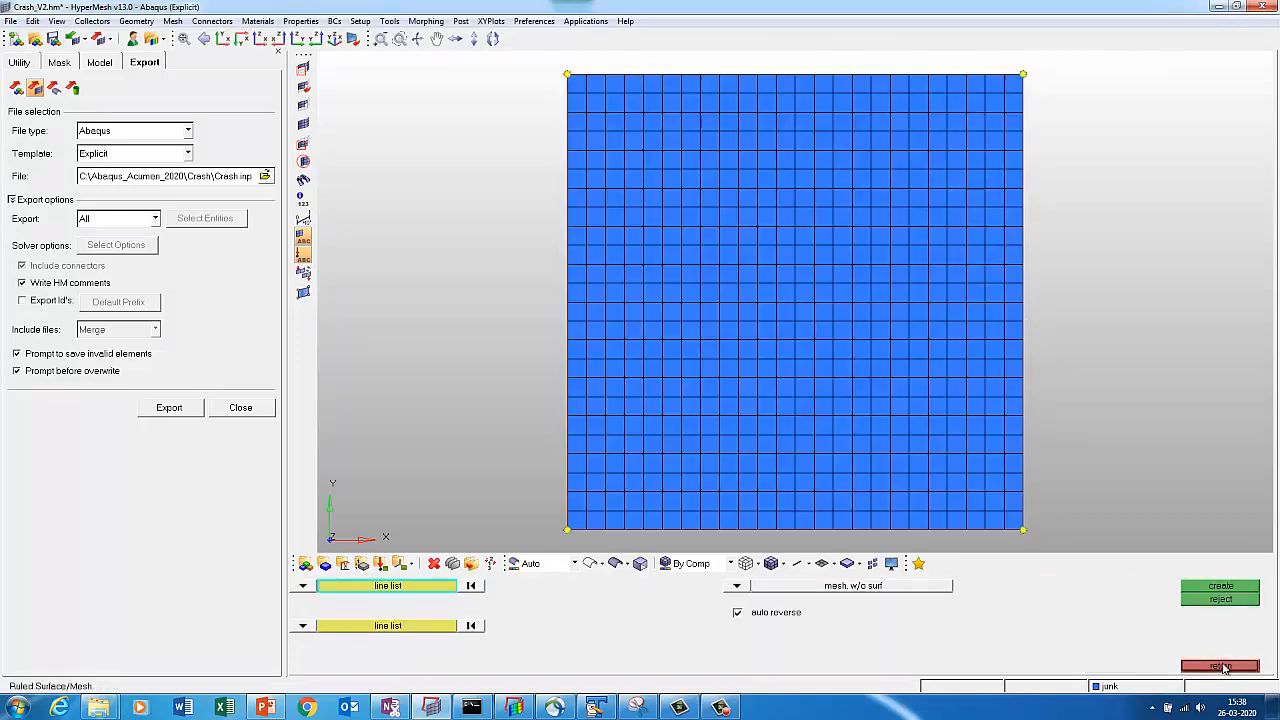
{"action": "left_click", "coordinate": [1224, 668]}
Remesh the elements of the junk component with automesh at an element size of 10, and accept the mesh.
{"action": "left_click_drag", "start_coordinate": [907, 327], "coordinate": [874, 329], "text": "ctrl"}
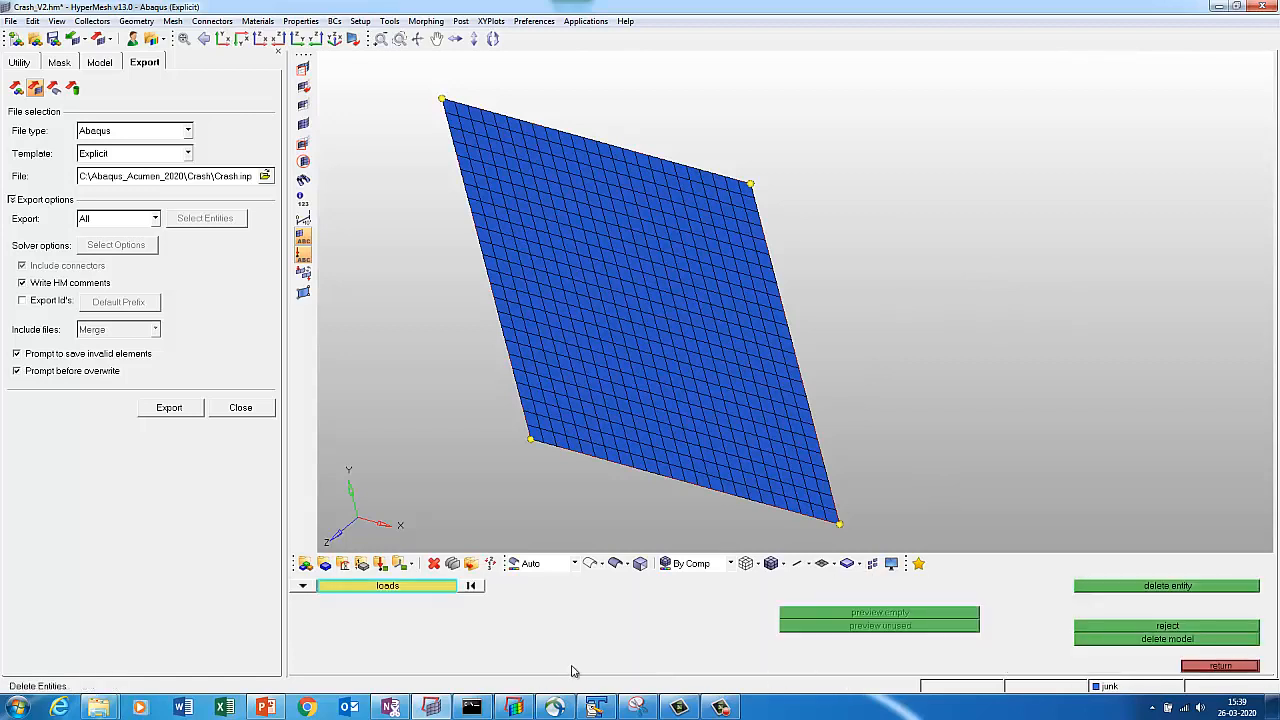
{"action": "key", "text": "F2"}
{"action": "key", "text": "F2"}
{"action": "key", "text": "F12"}
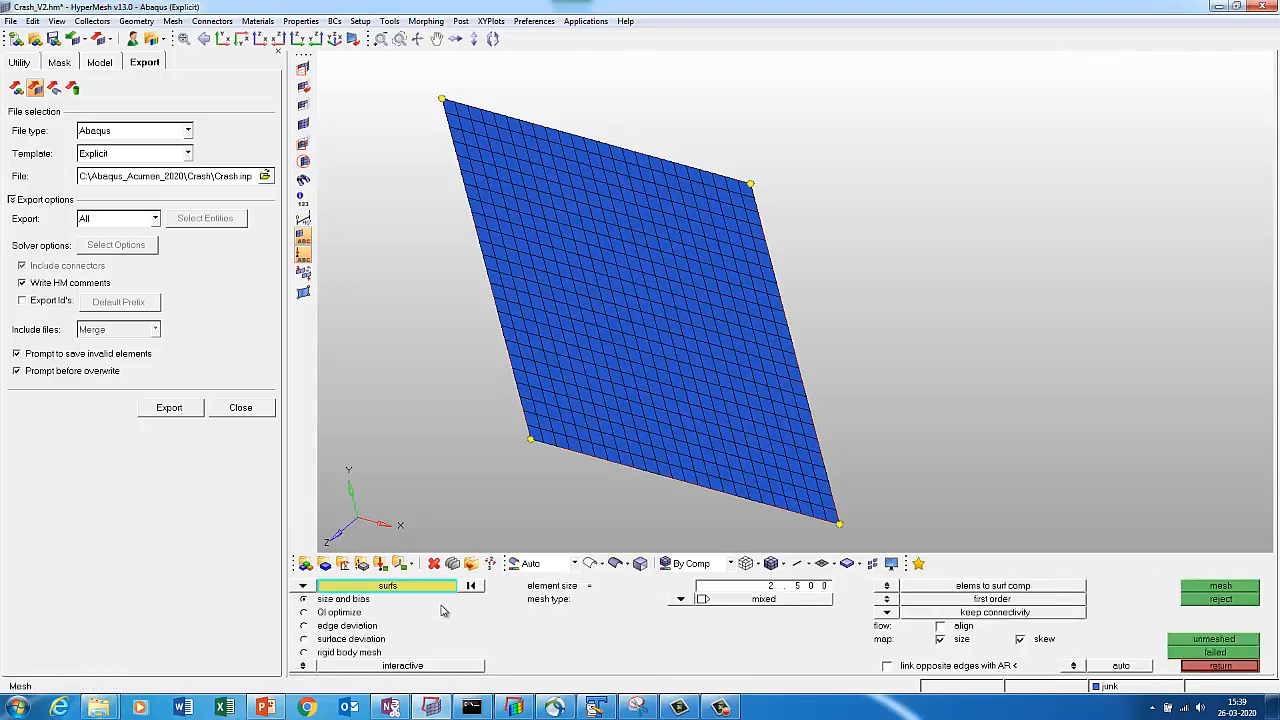
{"action": "left_click", "coordinate": [730, 588]}
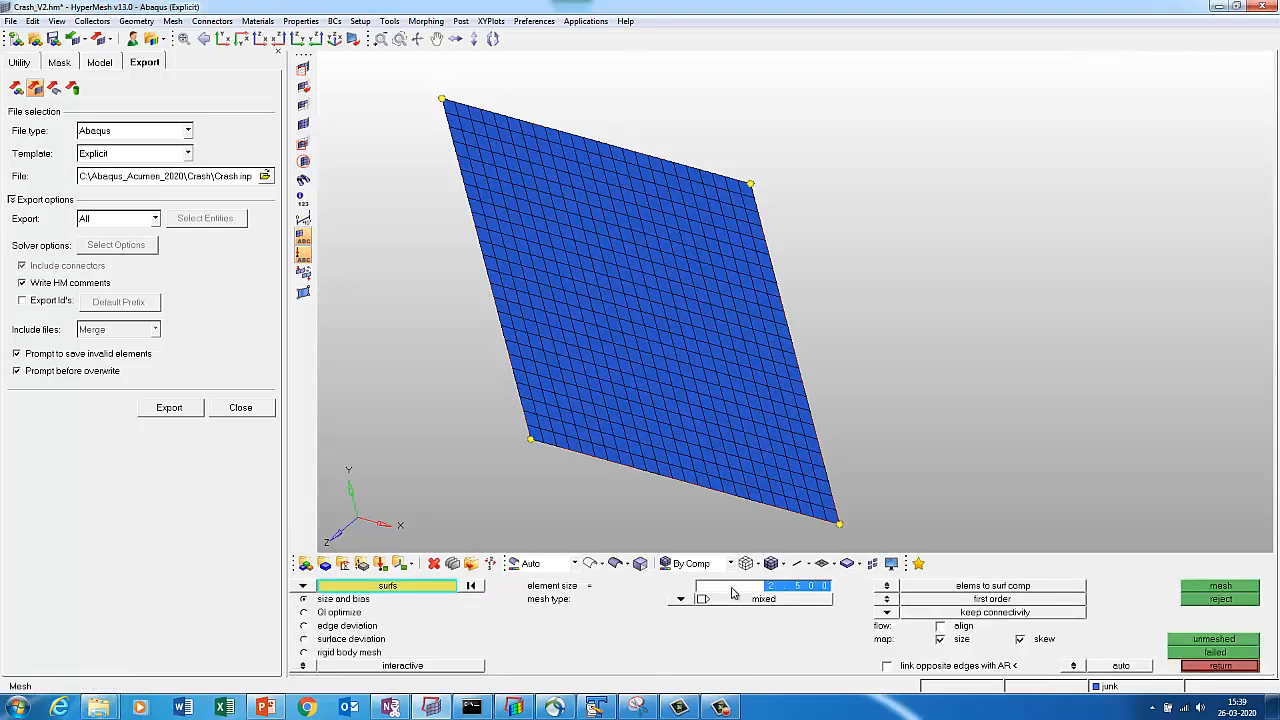
{"action": "type", "text": "10"}
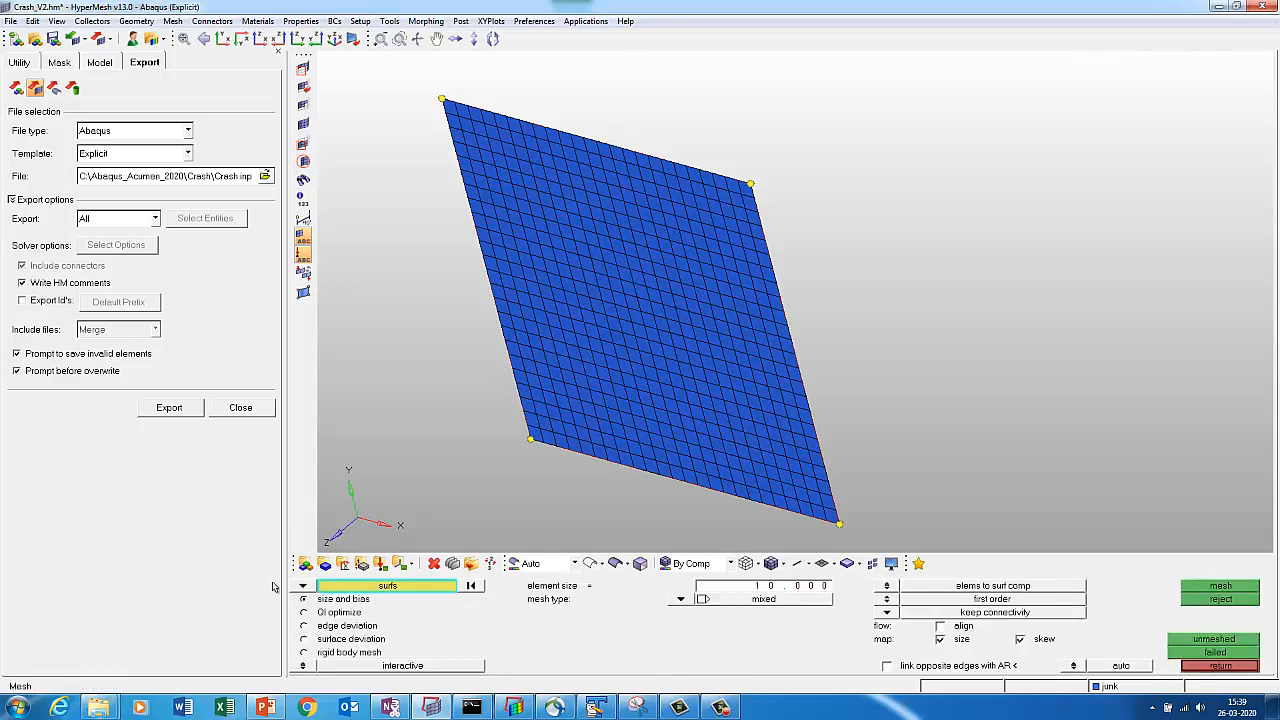
{"action": "left_click", "coordinate": [303, 586]}
{"action": "left_click", "coordinate": [345, 605]}
{"action": "left_click", "coordinate": [370, 591]}
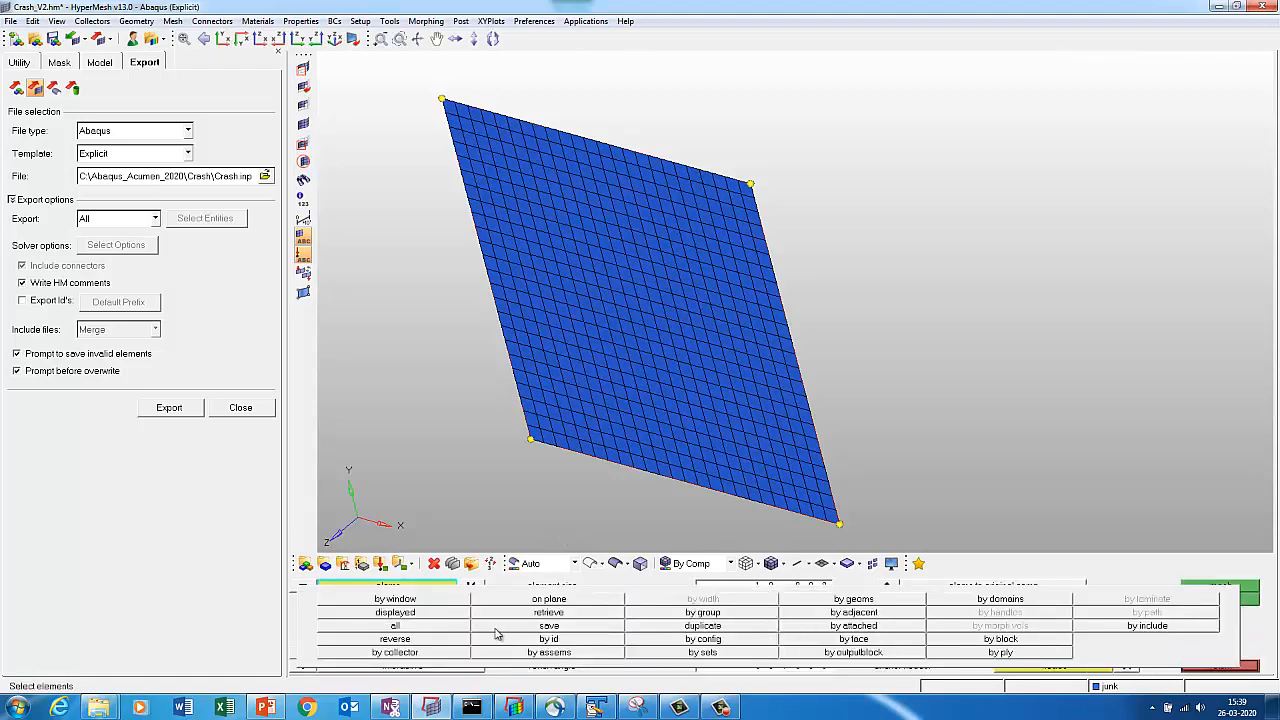
{"action": "left_click", "coordinate": [432, 655]}
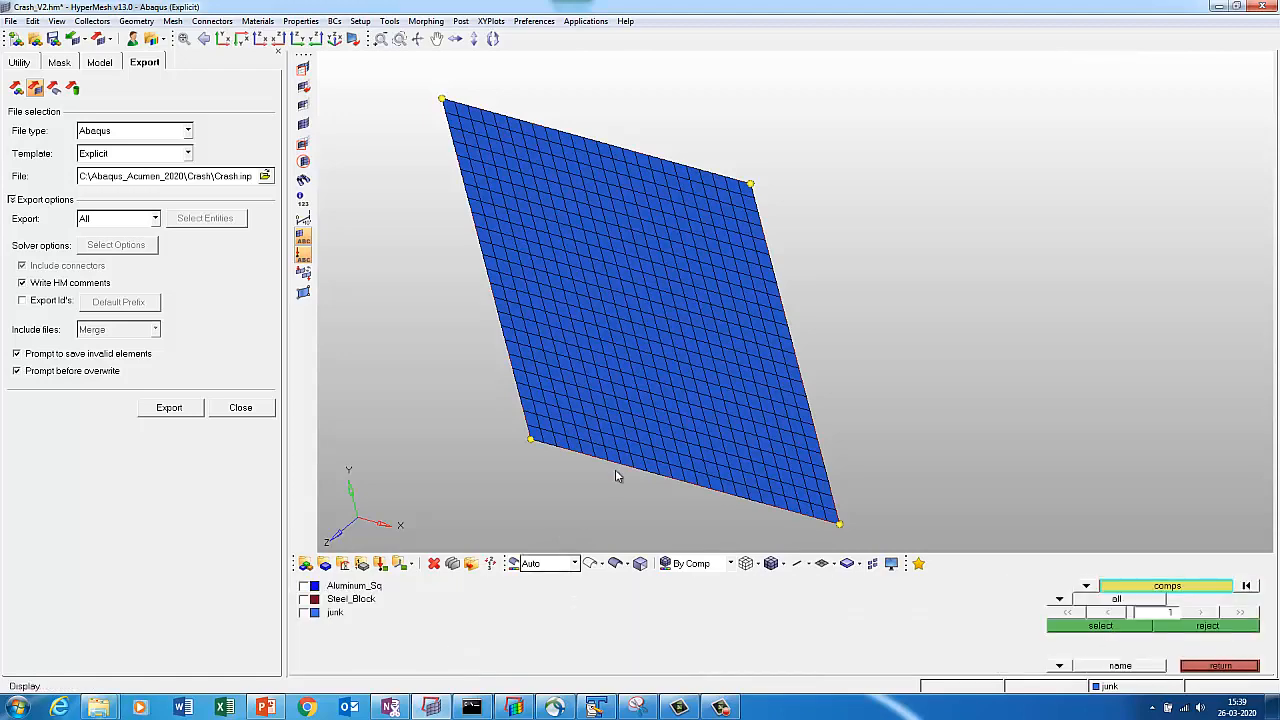
{"action": "left_click", "coordinate": [1064, 628]}
{"action": "left_click", "coordinate": [1198, 590]}
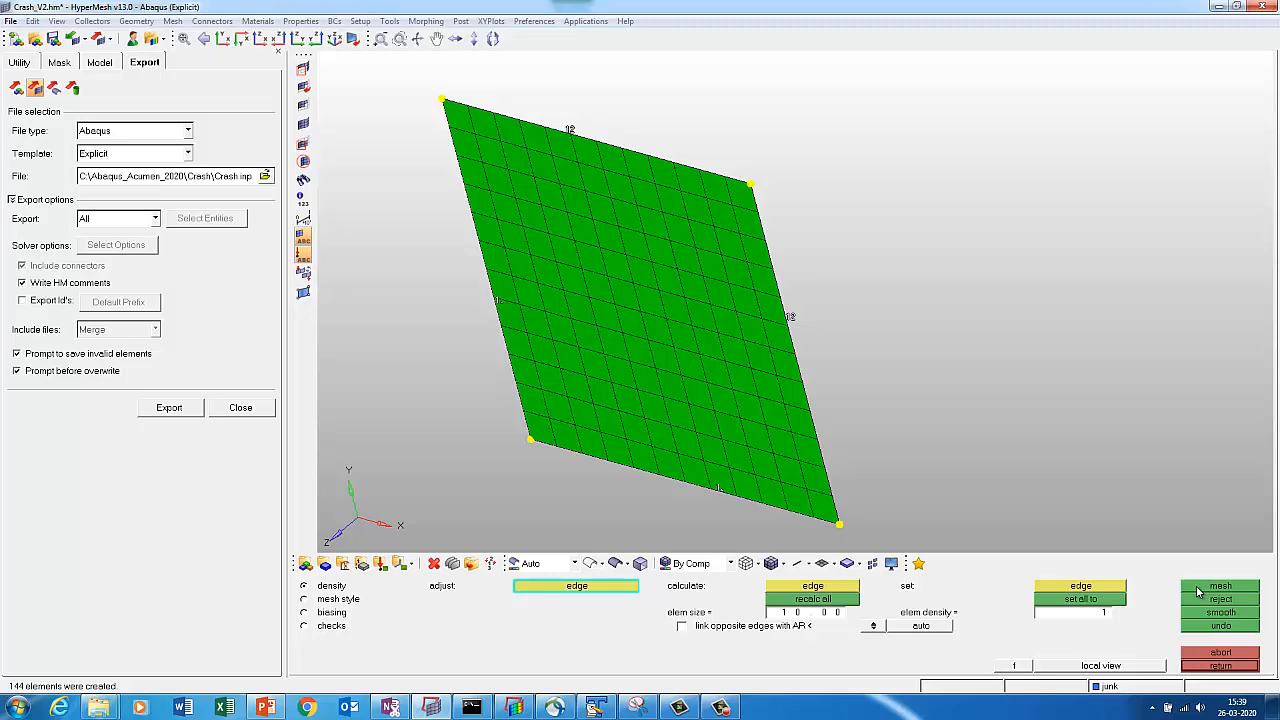
{"action": "left_click", "coordinate": [1203, 667]}
{"action": "left_click", "coordinate": [1205, 666]}
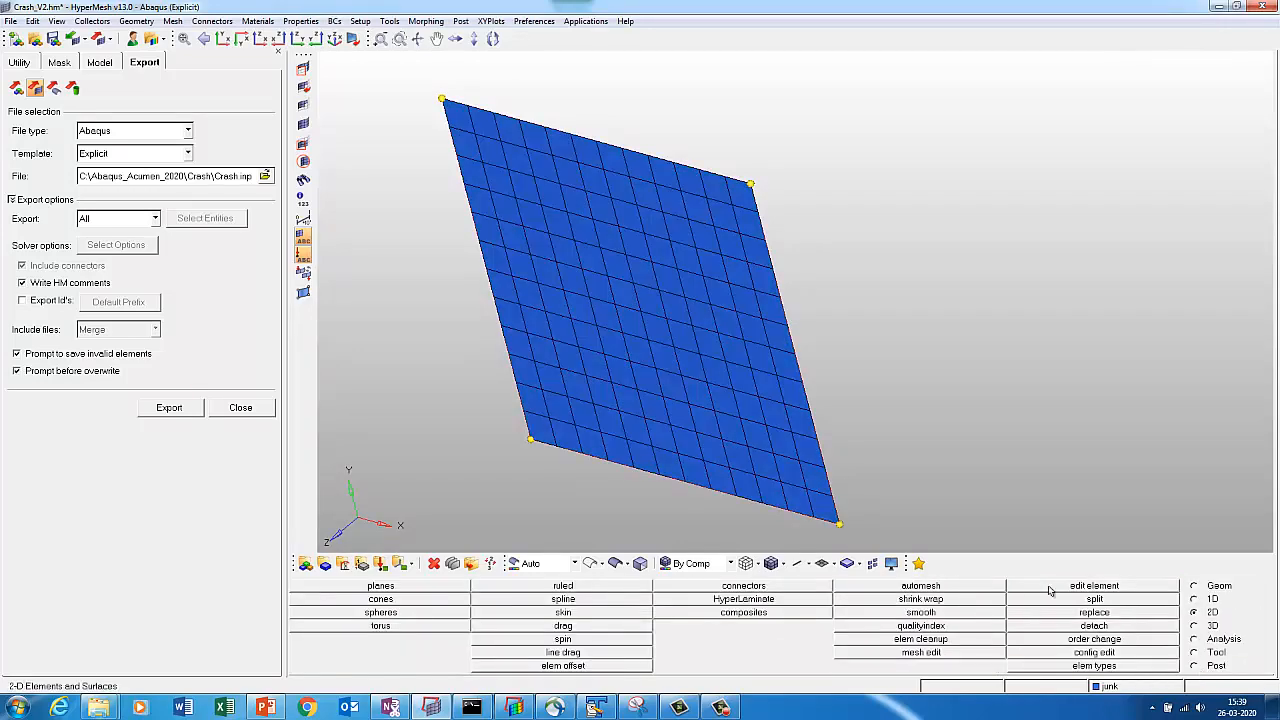
Open the 3D meshing tools and make Steel_Block the current component.
{"action": "left_click_drag", "start_coordinate": [616, 334], "coordinate": [856, 400], "text": "ctrl"}
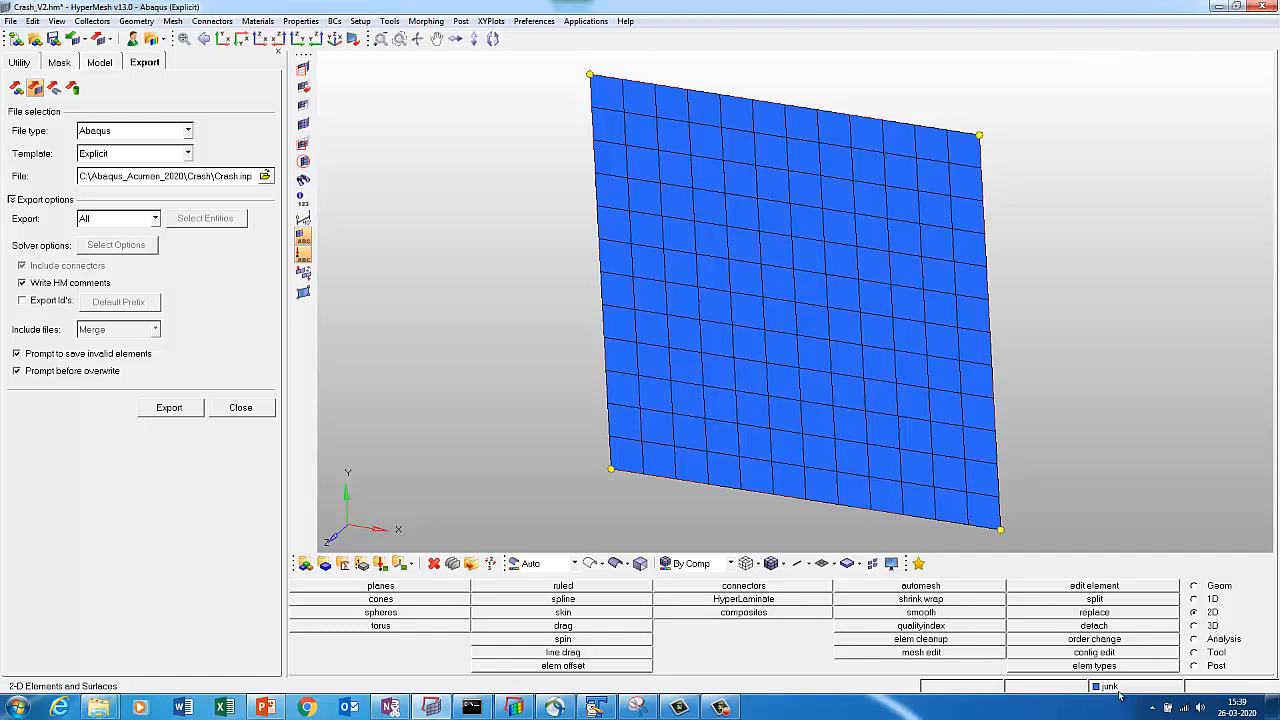
{"action": "left_click", "coordinate": [1205, 628]}
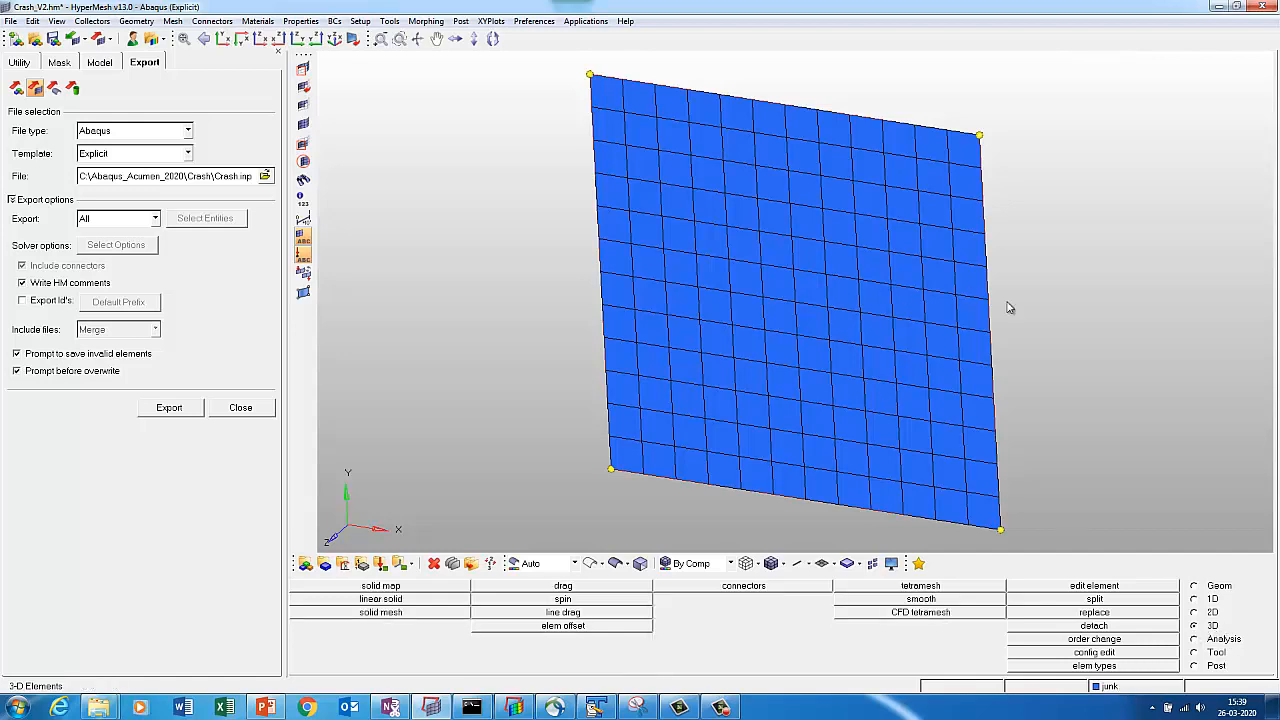
{"action": "left_click", "coordinate": [1107, 687]}
{"action": "left_click", "coordinate": [378, 604]}
Drag the junk component's 2D elements along the z-axis by a distance of -120 with 15 elements on drag into Steel_Block.
{"action": "left_click", "coordinate": [561, 587]}
{"action": "left_click", "coordinate": [530, 599]}
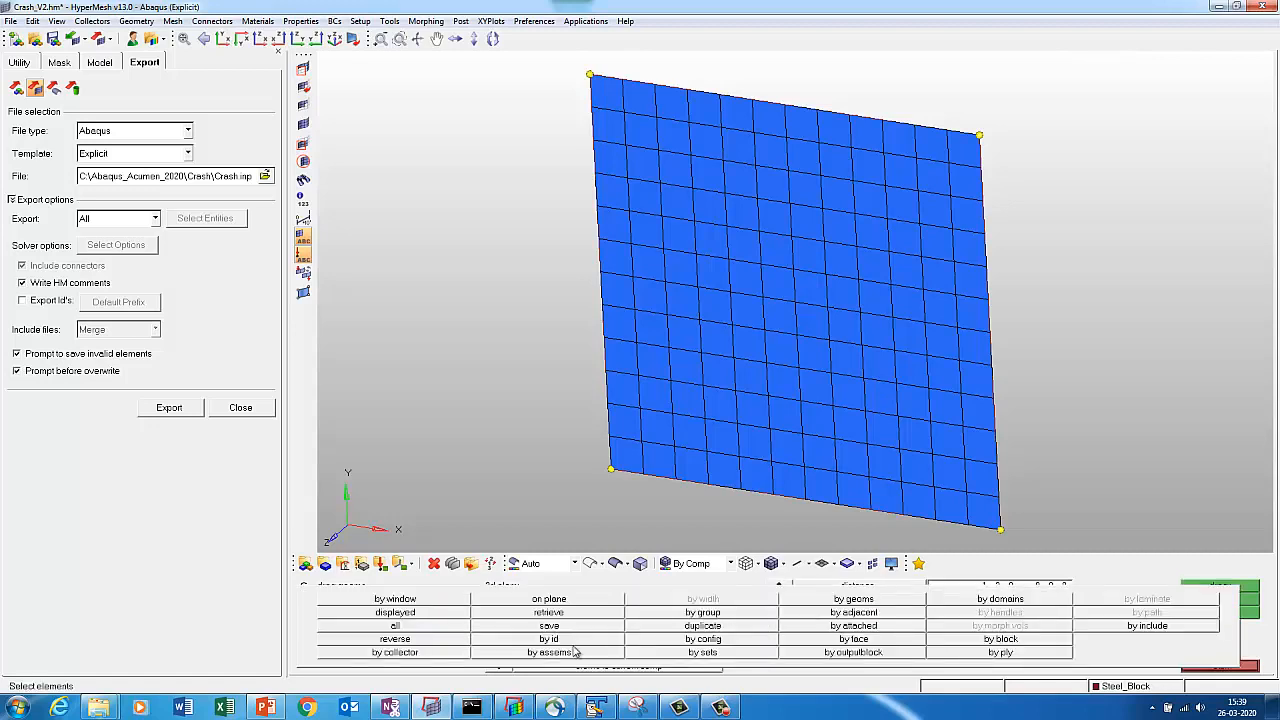
{"action": "left_click", "coordinate": [455, 655]}
{"action": "left_click", "coordinate": [741, 393]}
{"action": "left_click", "coordinate": [1094, 630]}
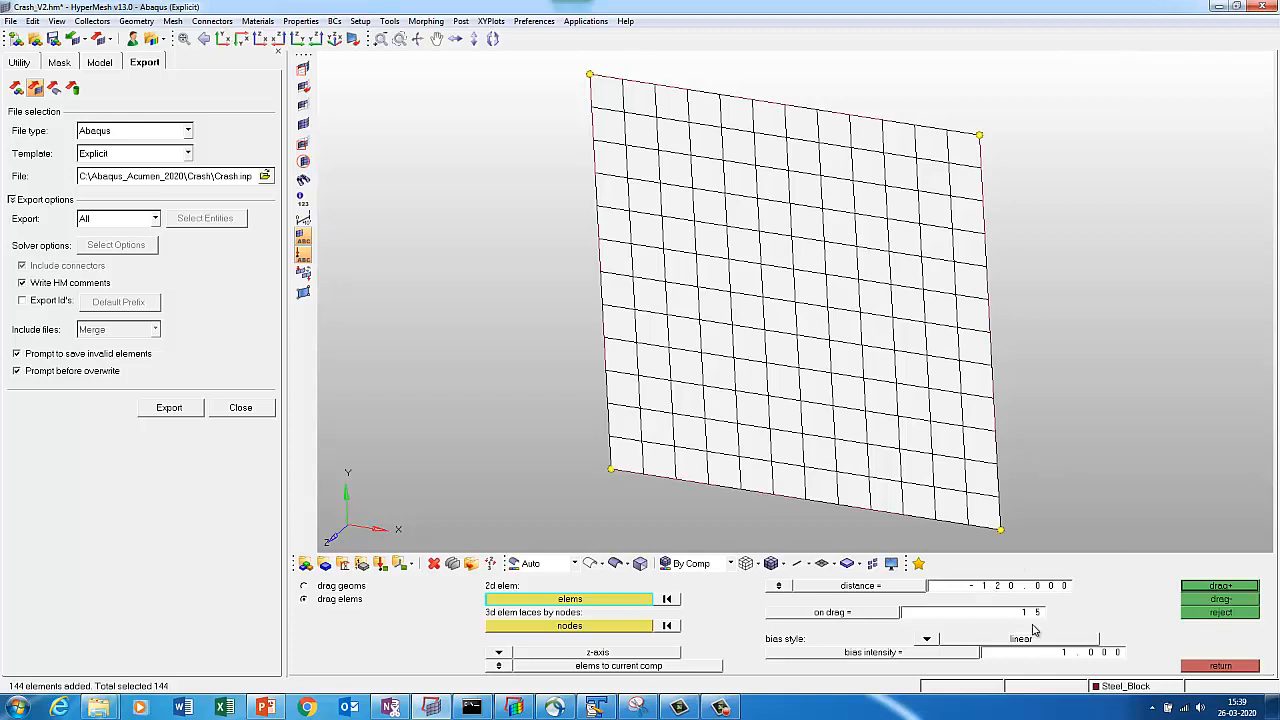
{"action": "left_click", "coordinate": [1220, 588]}
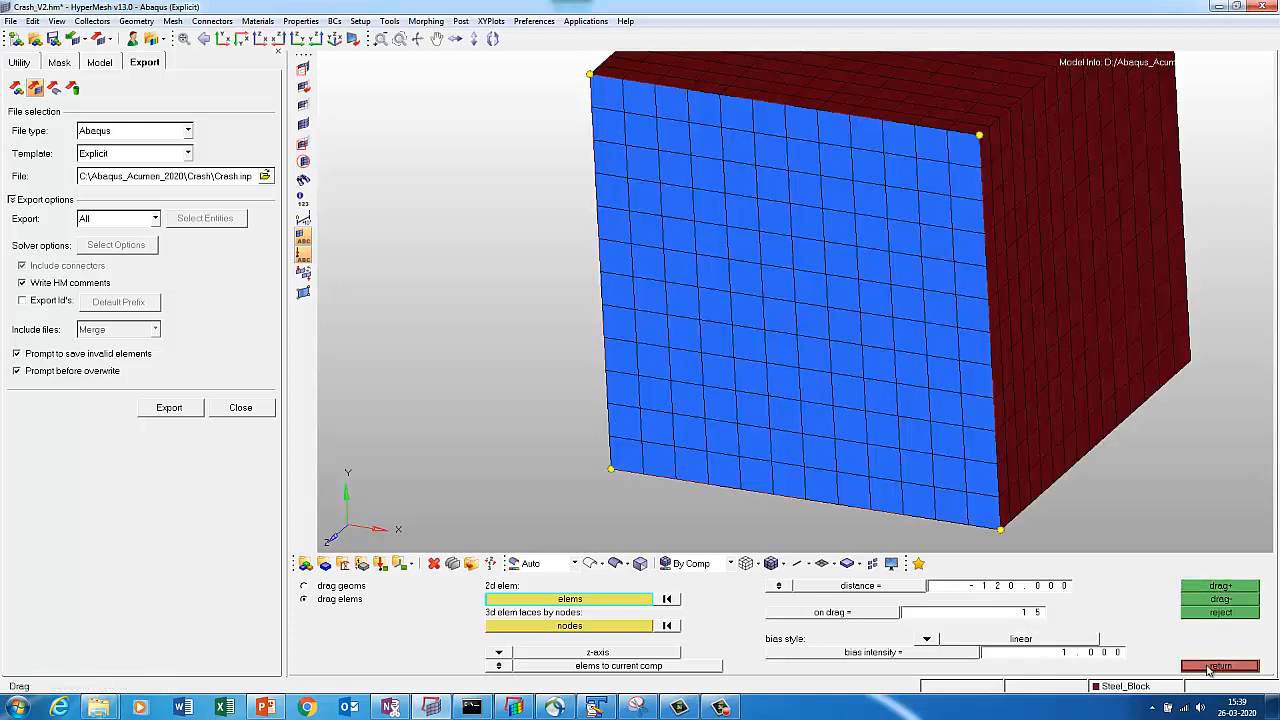
{"action": "left_click", "coordinate": [1212, 666]}
Delete the junk component with its leftover 2D elements.
{"action": "key", "text": "f"}
{"action": "left_click_drag", "start_coordinate": [830, 418], "coordinate": [750, 421], "text": "ctrl"}
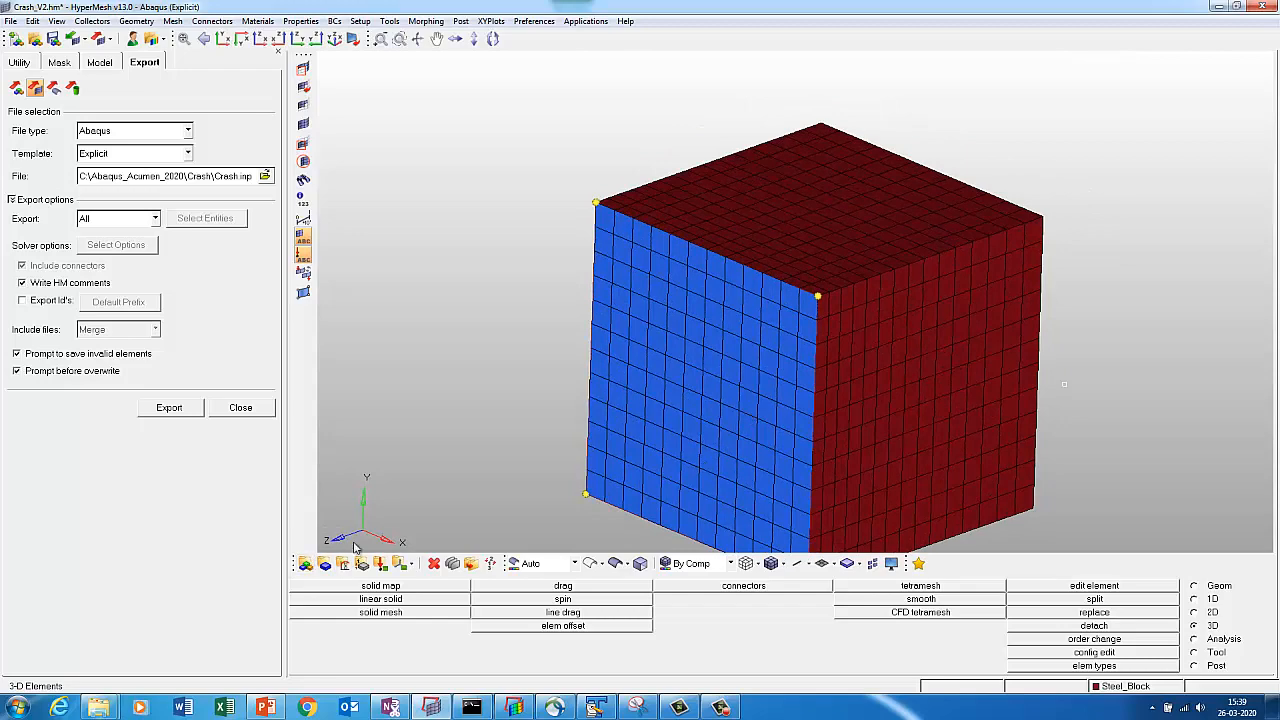
{"action": "key", "text": "F2"}
{"action": "left_click", "coordinate": [310, 587]}
{"action": "left_click", "coordinate": [392, 613]}
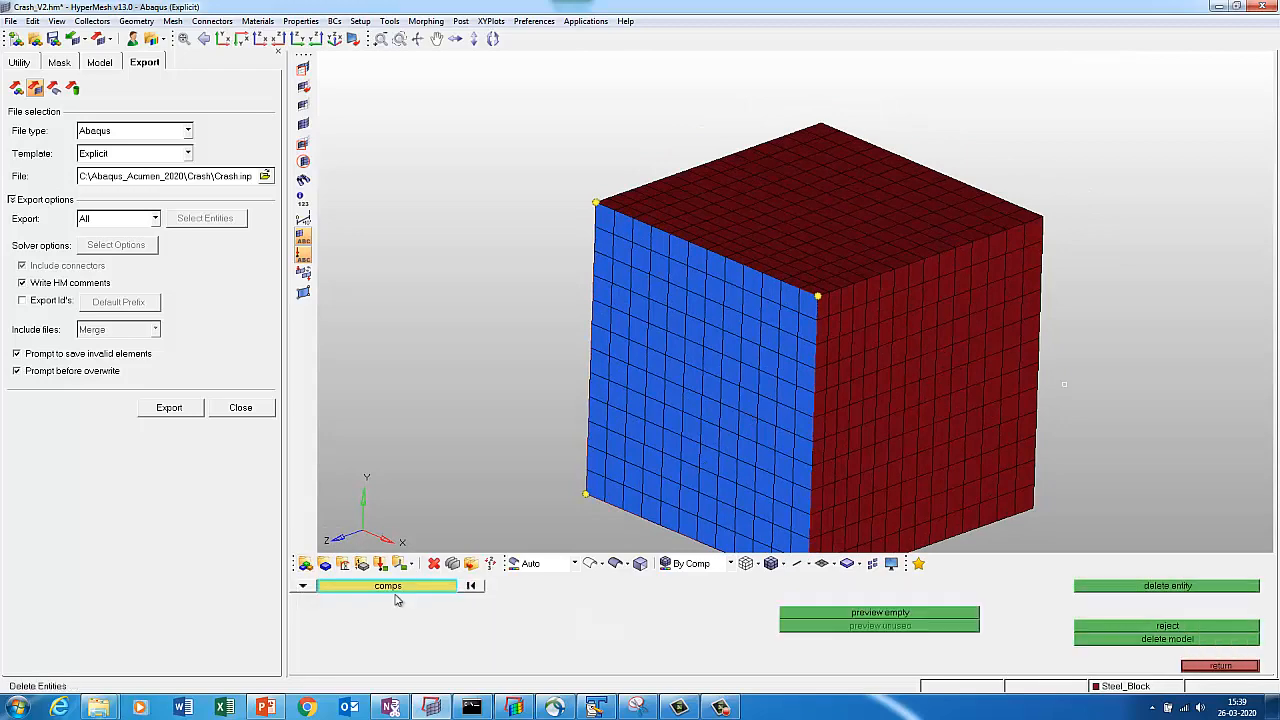
{"action": "left_click", "coordinate": [332, 613]}
{"action": "left_click", "coordinate": [1082, 627]}
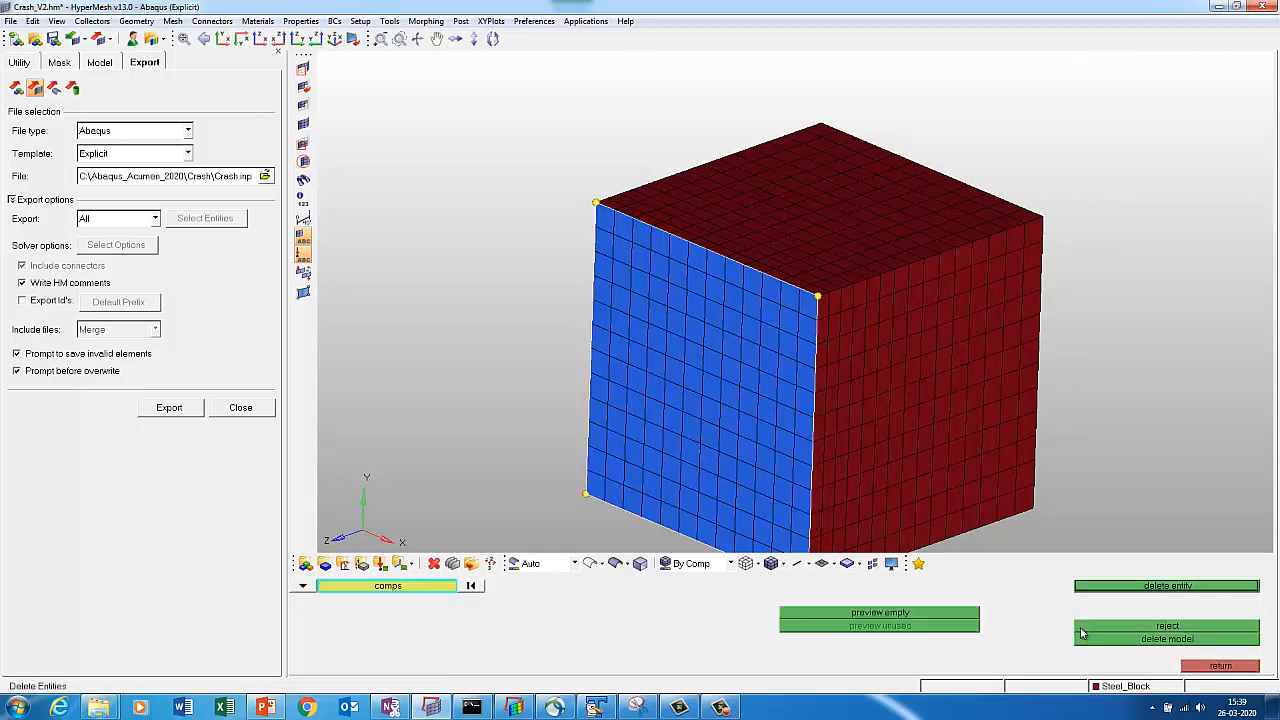
{"action": "left_click", "coordinate": [1135, 590]}
{"action": "key", "text": "Escape"}
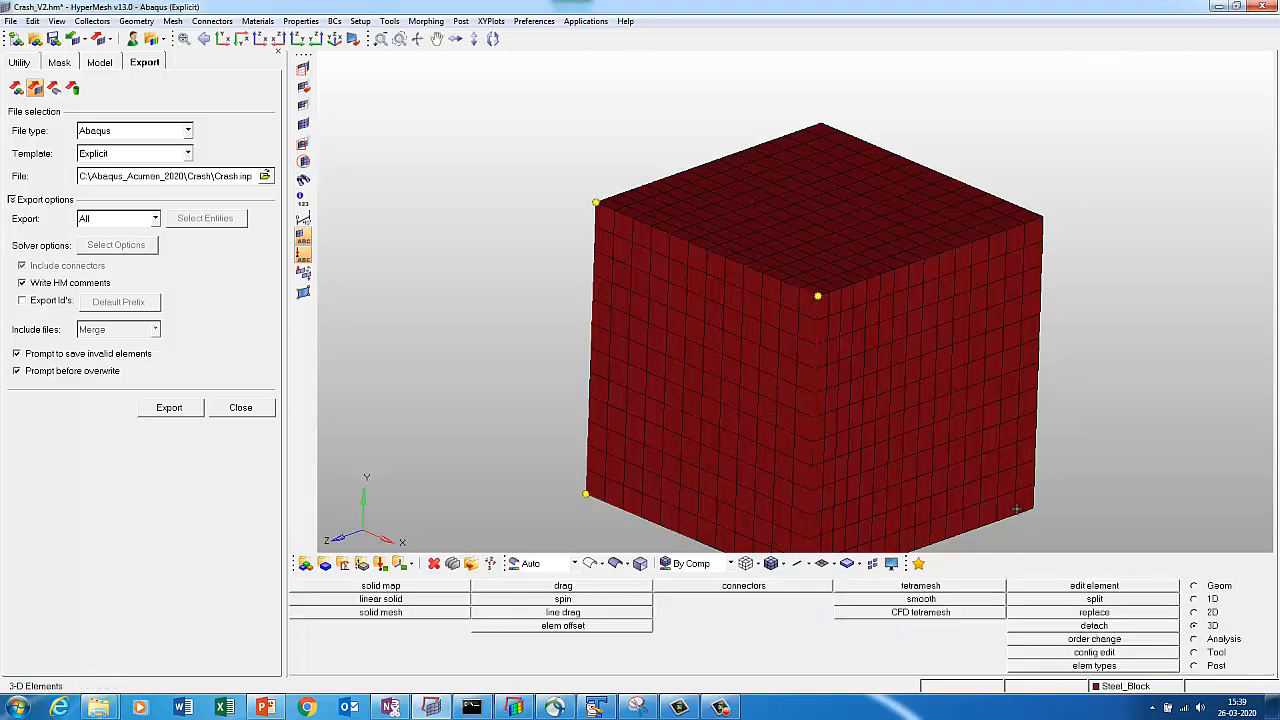
Clear all temporary nodes from the block's corners.
{"action": "middle_click", "coordinate": [1017, 509], "text": "ctrl"}
{"action": "key", "text": "shift+F2"}
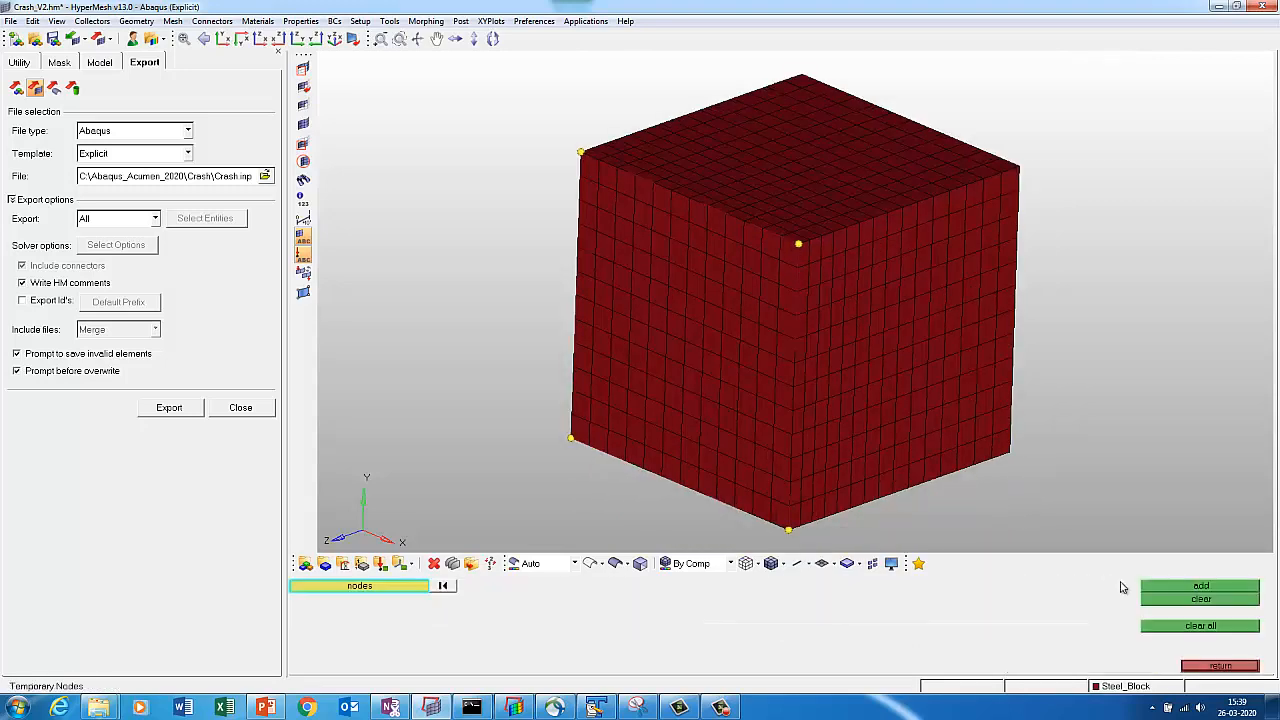
{"action": "left_click", "coordinate": [1209, 629]}
{"action": "left_click", "coordinate": [1213, 665]}
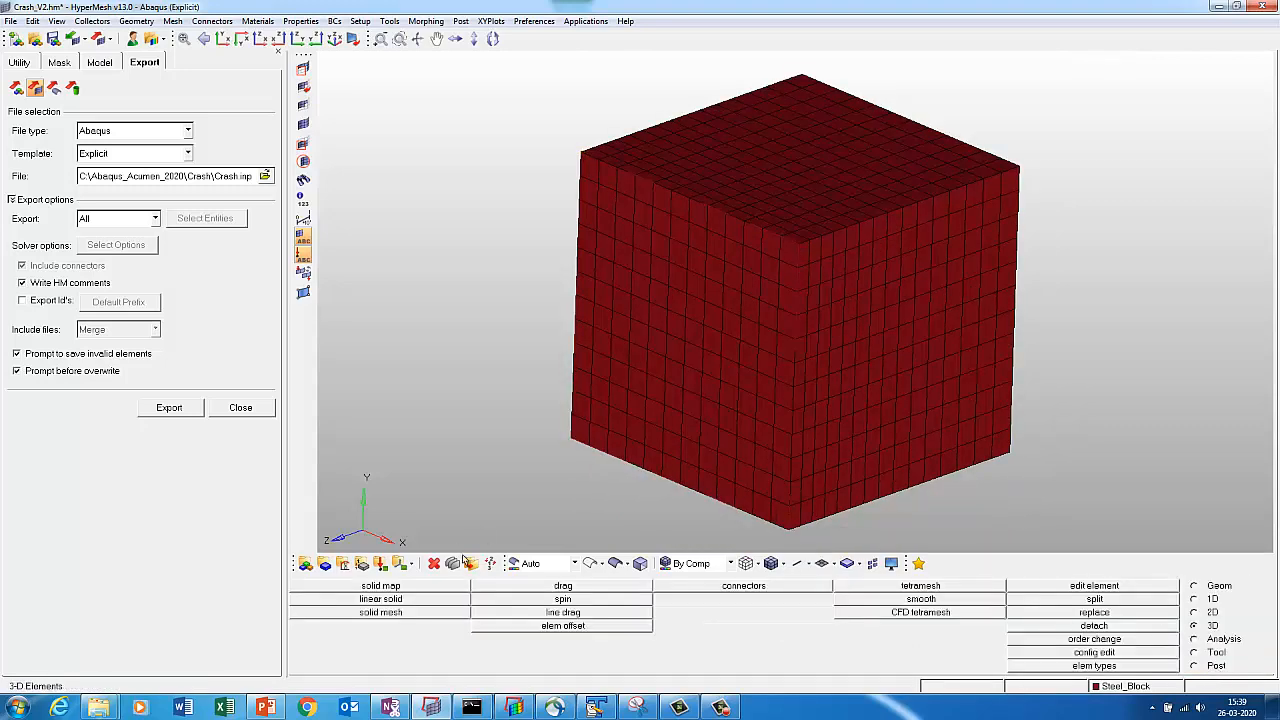
Create a material named Steel with the ABAQUS_MATERIAL card image and open its card for editing.
{"action": "left_click", "coordinate": [343, 563]}
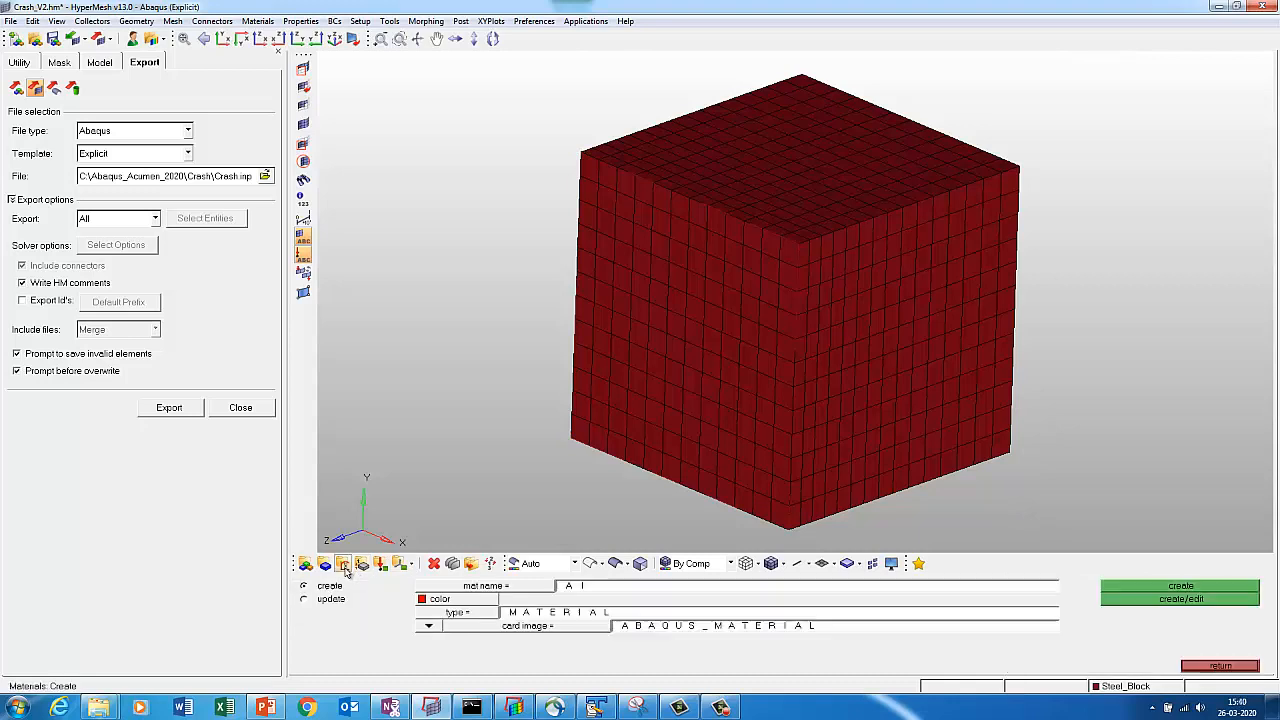
{"action": "left_click", "coordinate": [610, 587]}
{"action": "key", "text": "Caps_Lock"}
{"action": "type", "text": "Ste"}
{"action": "key", "text": "Caps_Lock"}
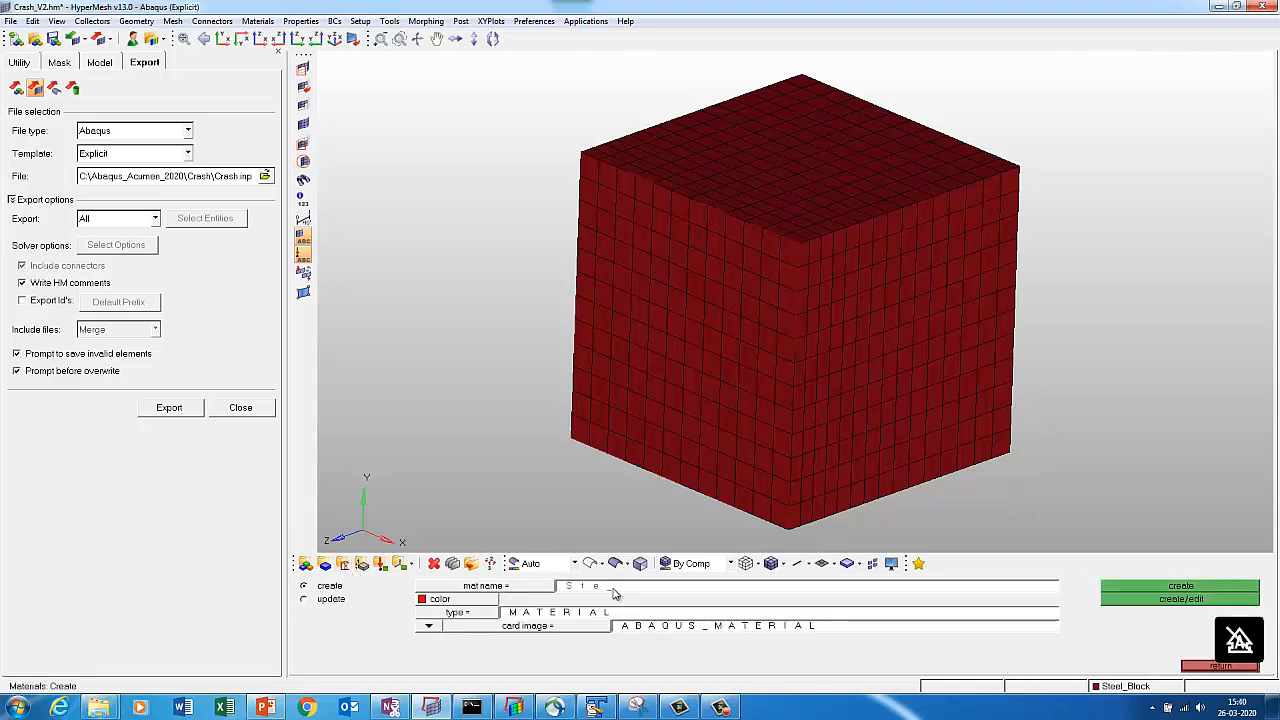
{"action": "type", "text": "el"}
{"action": "left_click", "coordinate": [1150, 599]}
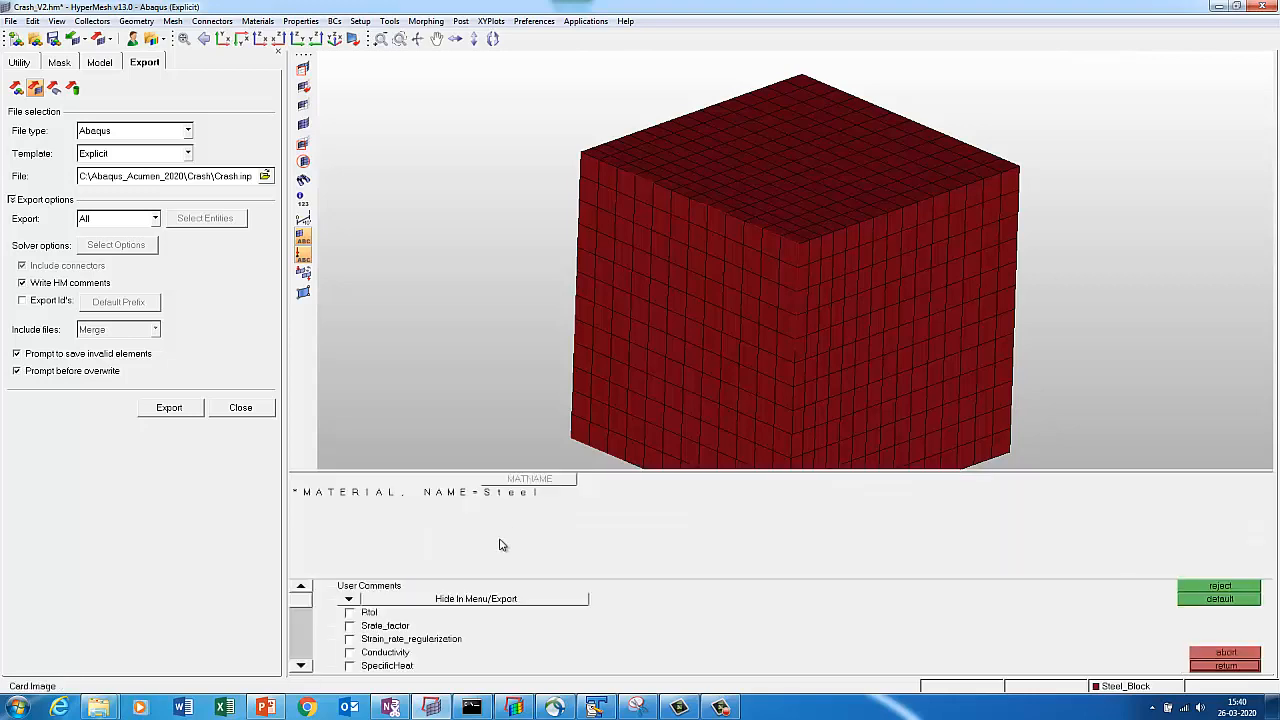
Enable Density and isotropic Elastic data for the Steel material and set the density to 7.8e-09.
{"action": "left_click", "coordinate": [300, 666]}
{"action": "left_click", "coordinate": [300, 667]}
{"action": "left_click", "coordinate": [362, 644]}
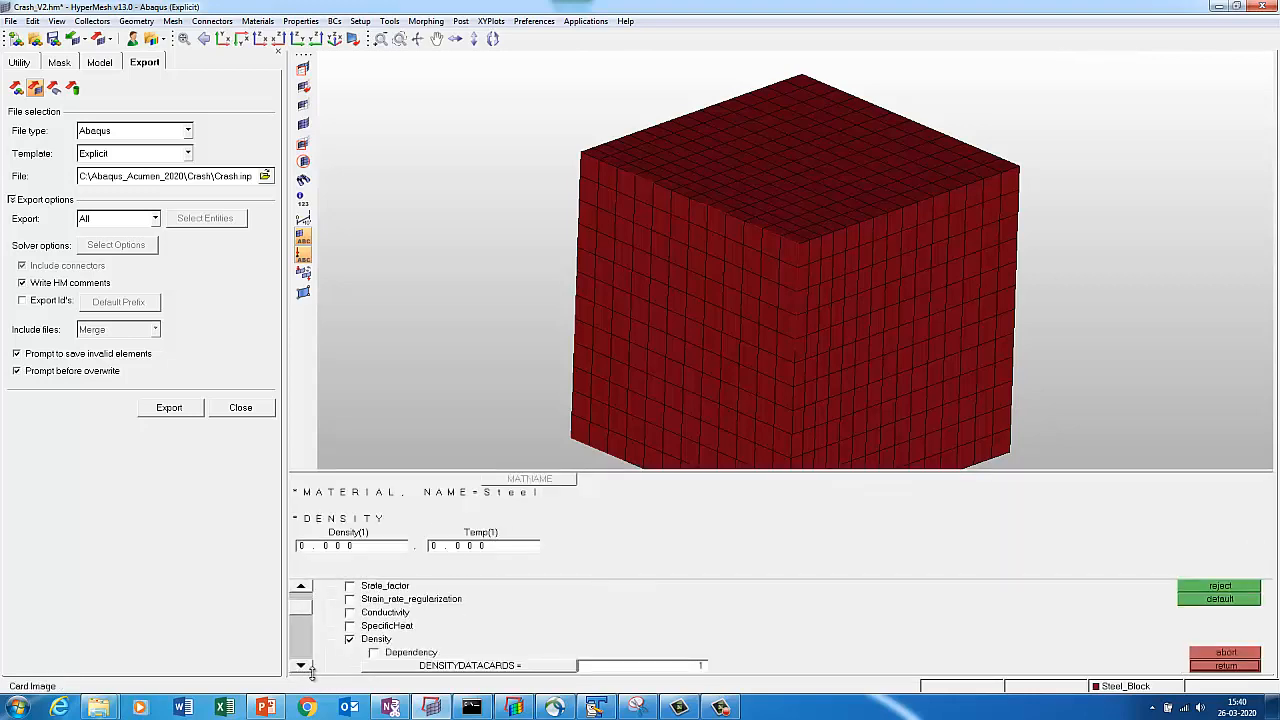
{"action": "left_click", "coordinate": [300, 666]}
{"action": "left_click", "coordinate": [300, 666]}
{"action": "left_click", "coordinate": [300, 666]}
{"action": "left_click", "coordinate": [300, 666]}
{"action": "left_click", "coordinate": [300, 666]}
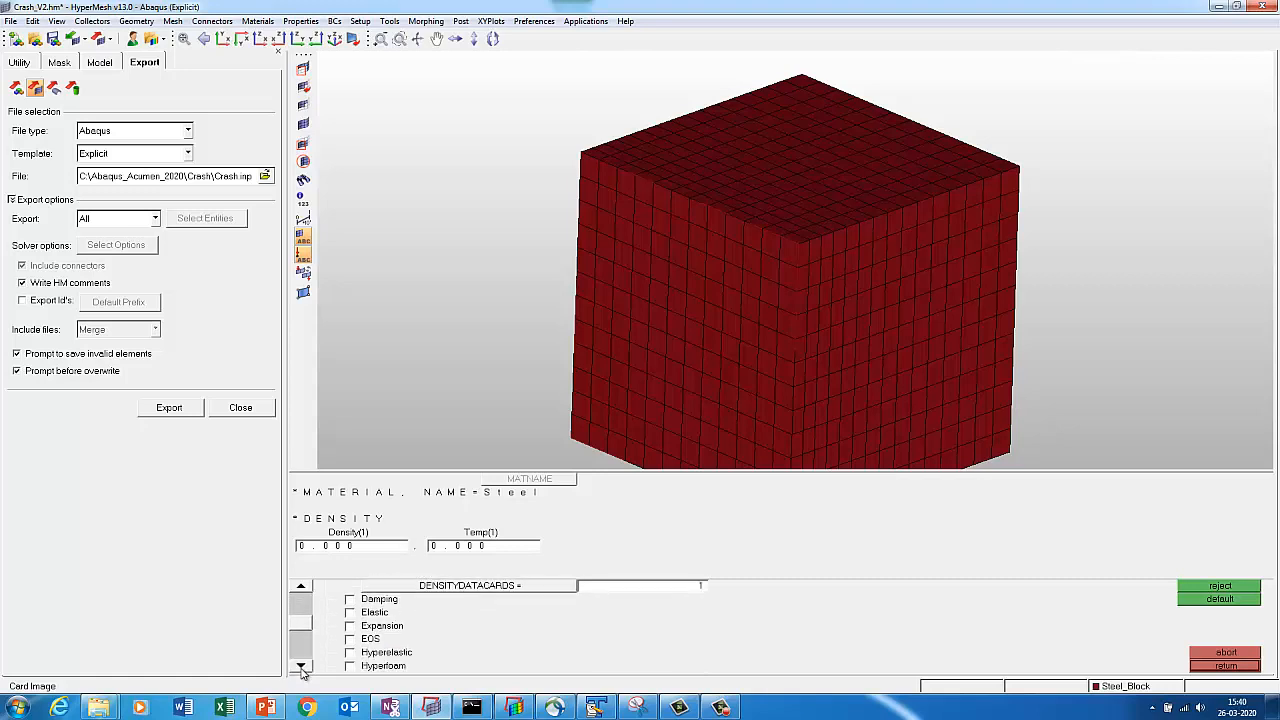
{"action": "left_click", "coordinate": [300, 666]}
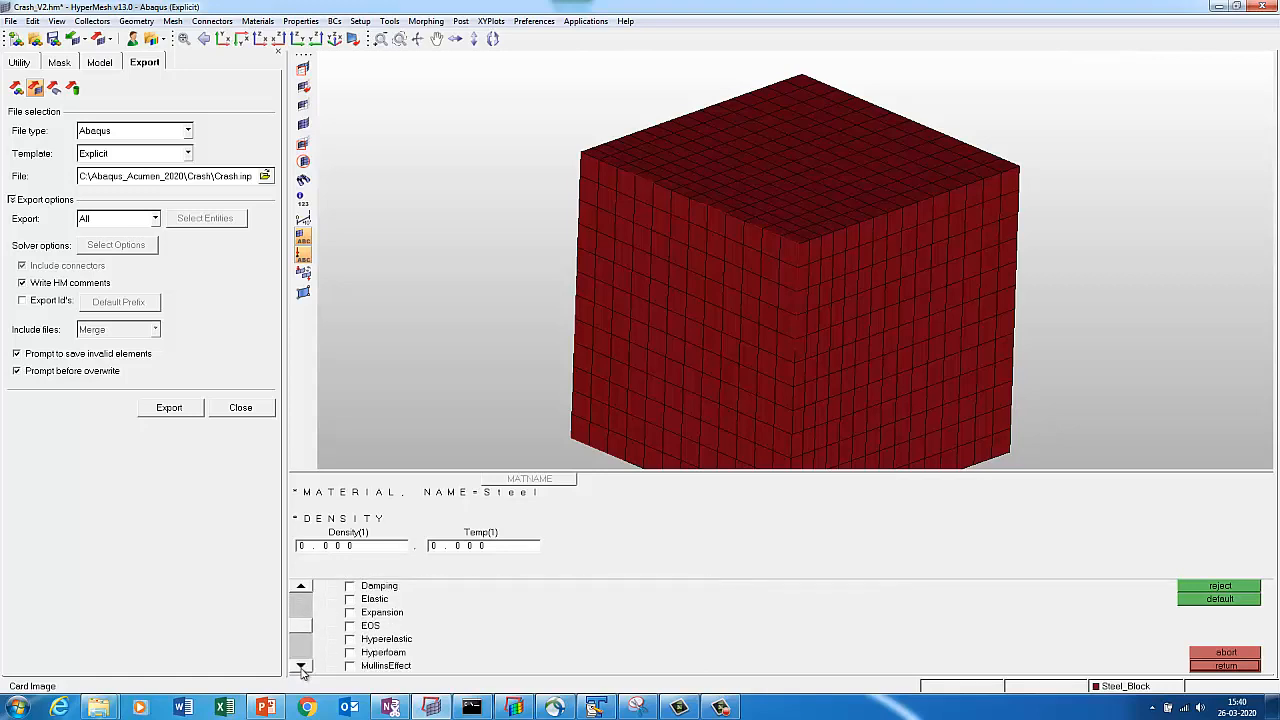
{"action": "left_click", "coordinate": [367, 601]}
{"action": "left_click", "coordinate": [360, 549]}
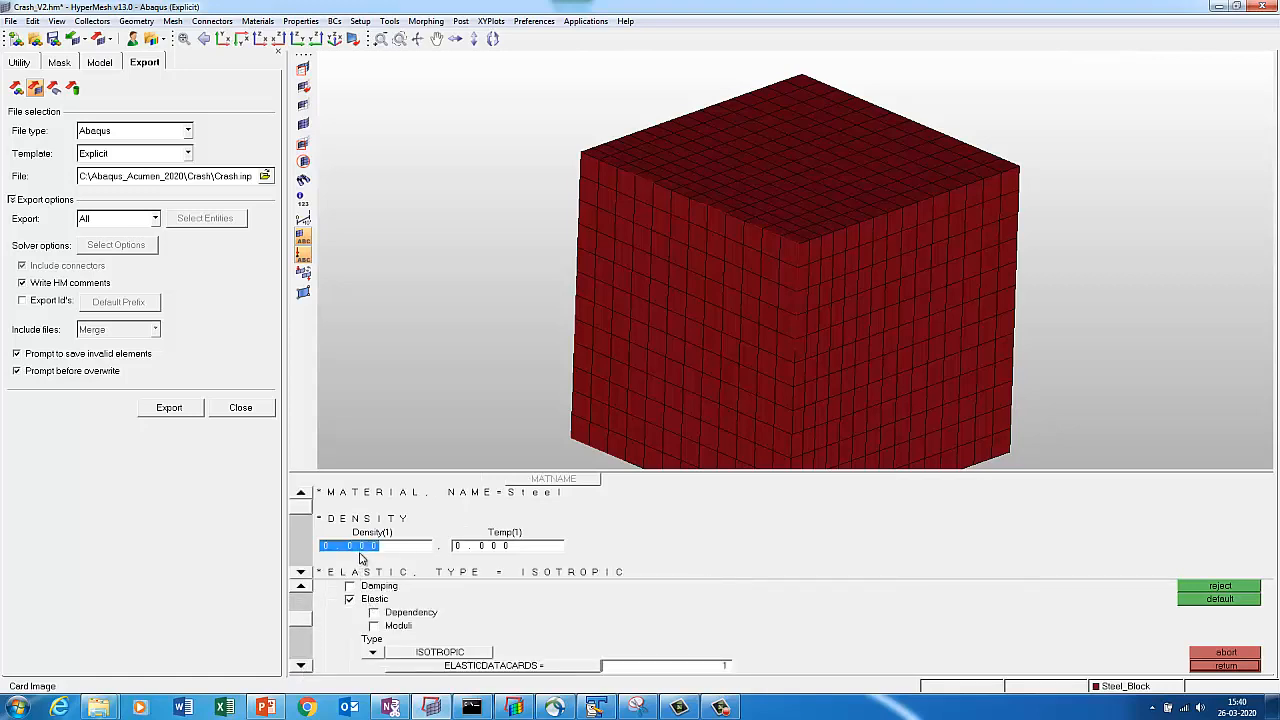
{"action": "type", "text": "7.0"}
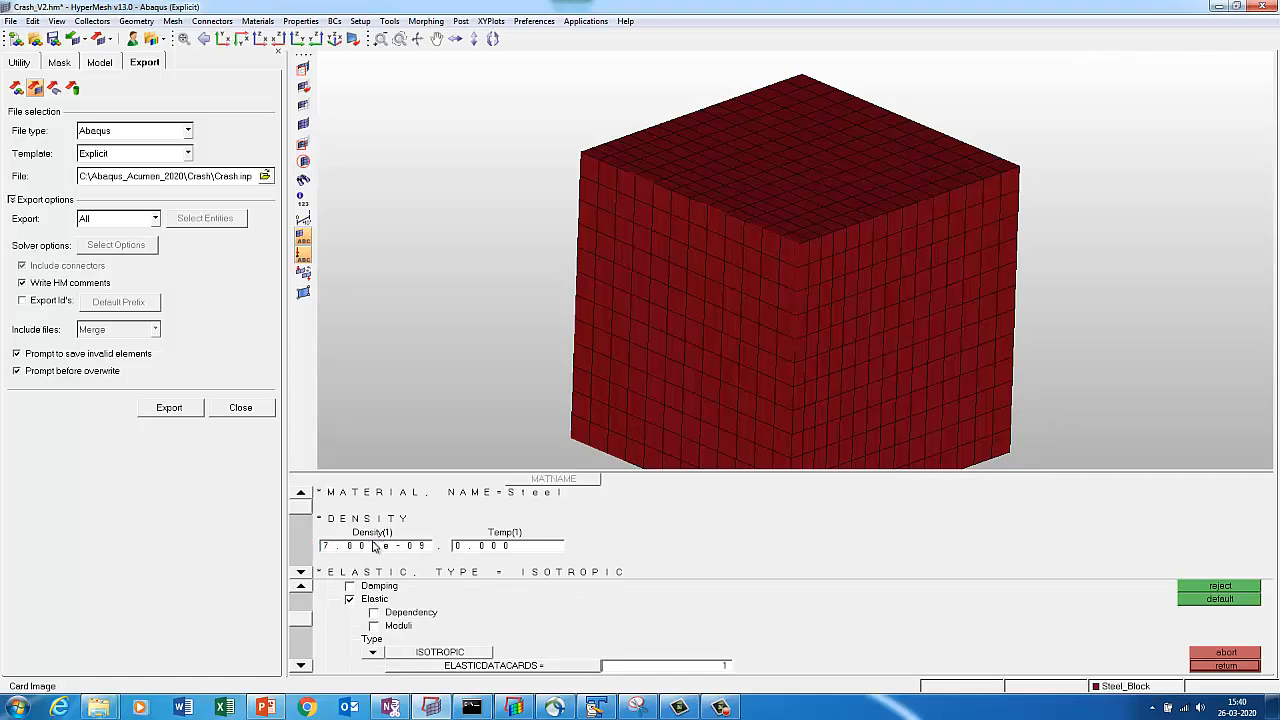
Enter the Steel material's elastic modulus E and Poisson's ratio NU, and accept the card.
{"action": "left_click", "coordinate": [301, 575]}
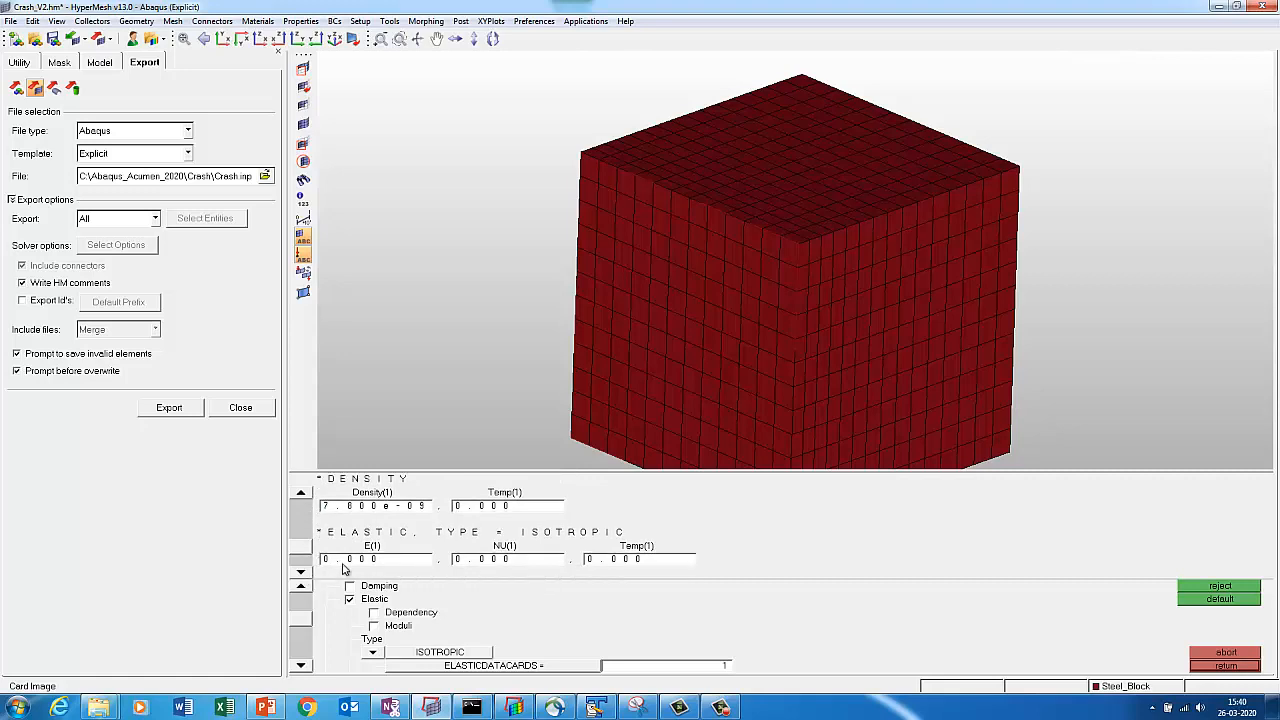
{"action": "left_click", "coordinate": [346, 562]}
{"action": "type", "text": "21000"}
{"action": "left_click", "coordinate": [520, 566]}
{"action": "type", "text": "0."}
{"action": "left_click", "coordinate": [1224, 665]}
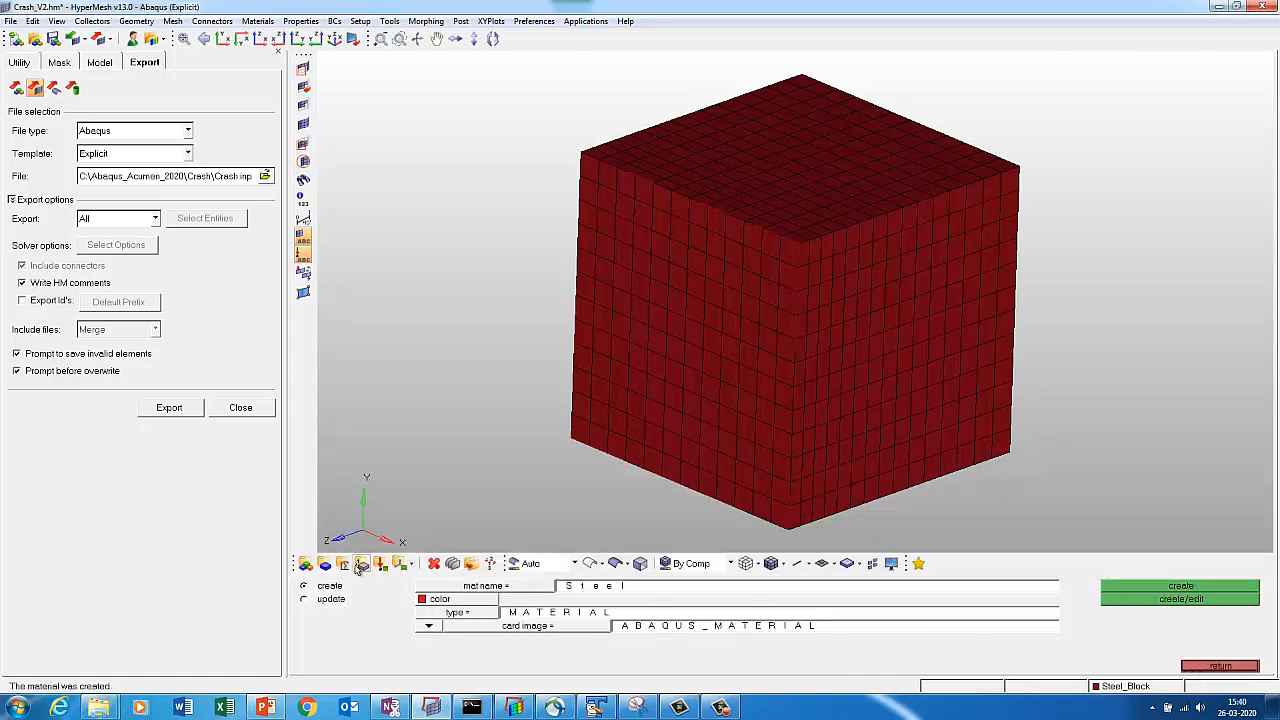
Define a new property named Block of type ALL with the SOLIDSECTION card image and Steel as its material.
{"action": "left_click", "coordinate": [360, 566]}
{"action": "left_click", "coordinate": [327, 588]}
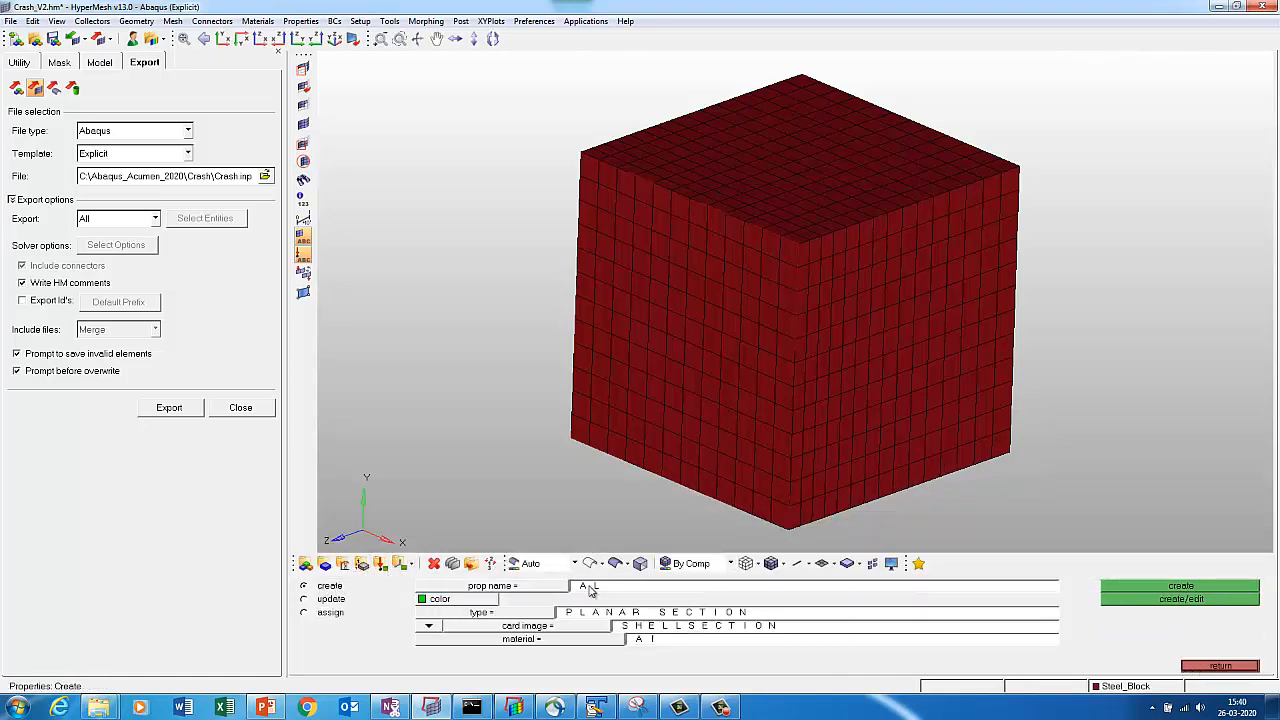
{"action": "left_click", "coordinate": [604, 591]}
{"action": "key", "text": "Caps_Lock"}
{"action": "type", "text": "Ste"}
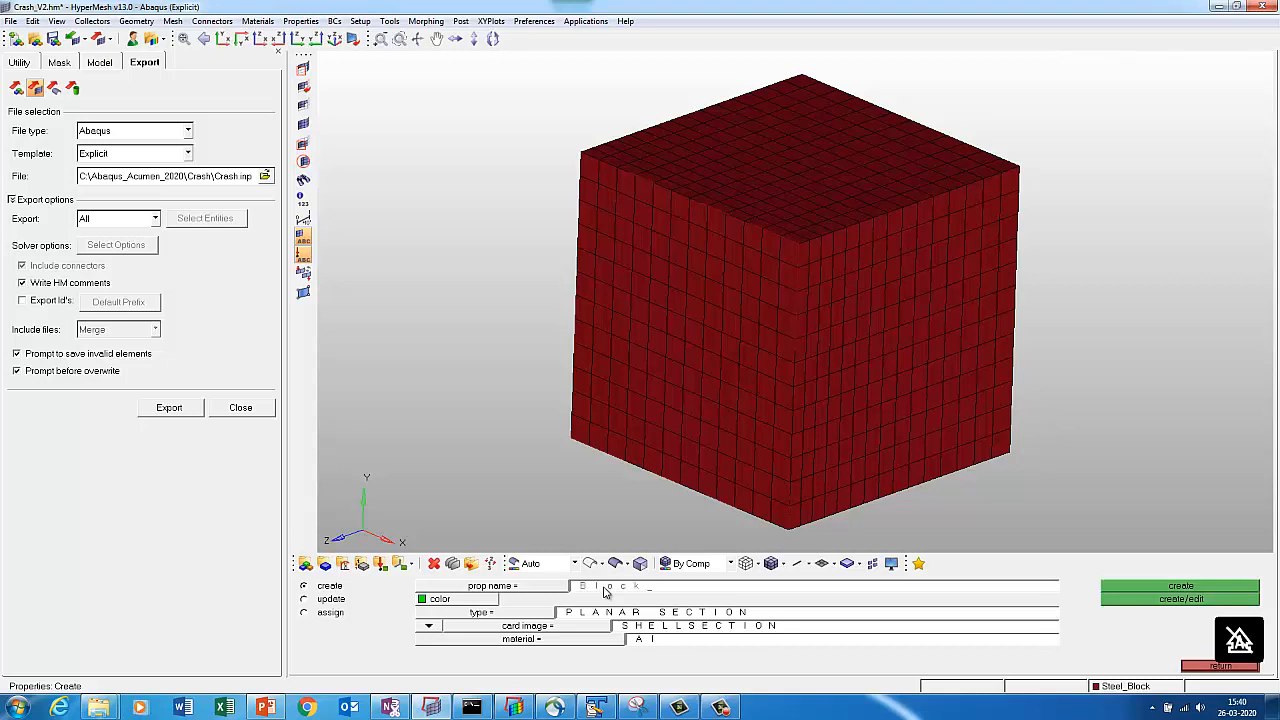
{"action": "left_click", "coordinate": [534, 614]}
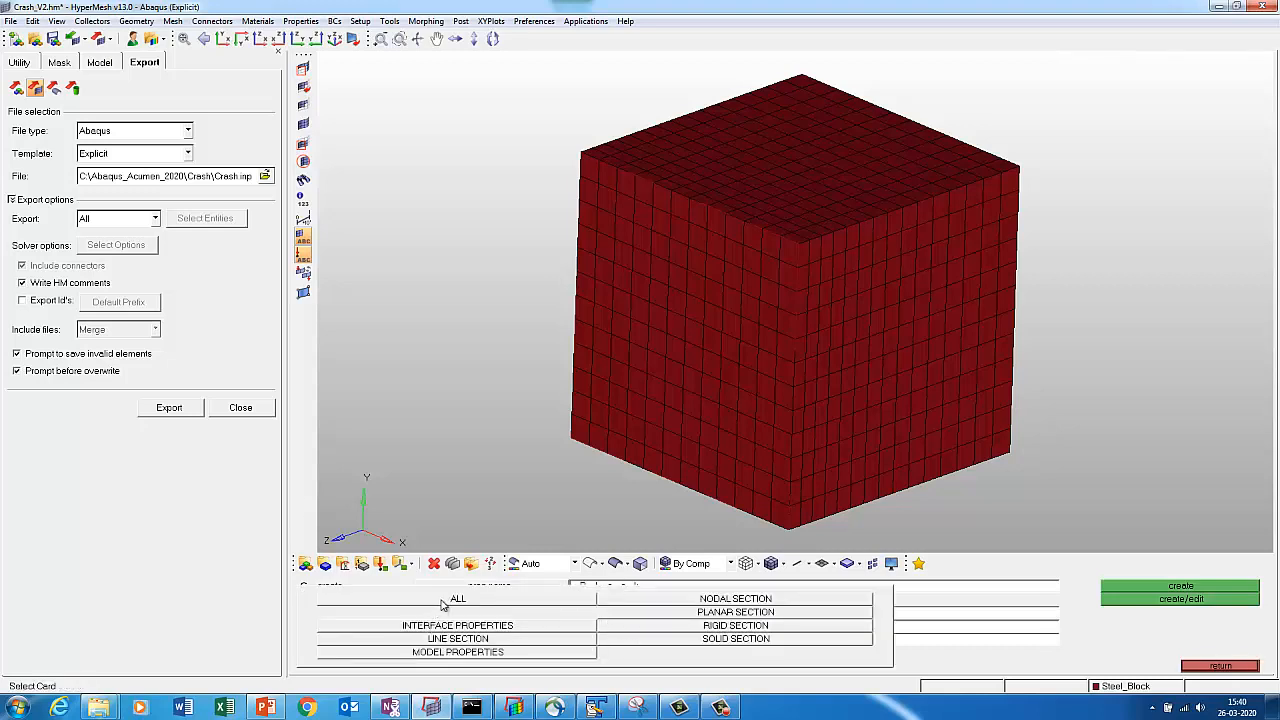
{"action": "left_click", "coordinate": [442, 599]}
{"action": "left_click", "coordinate": [537, 630]}
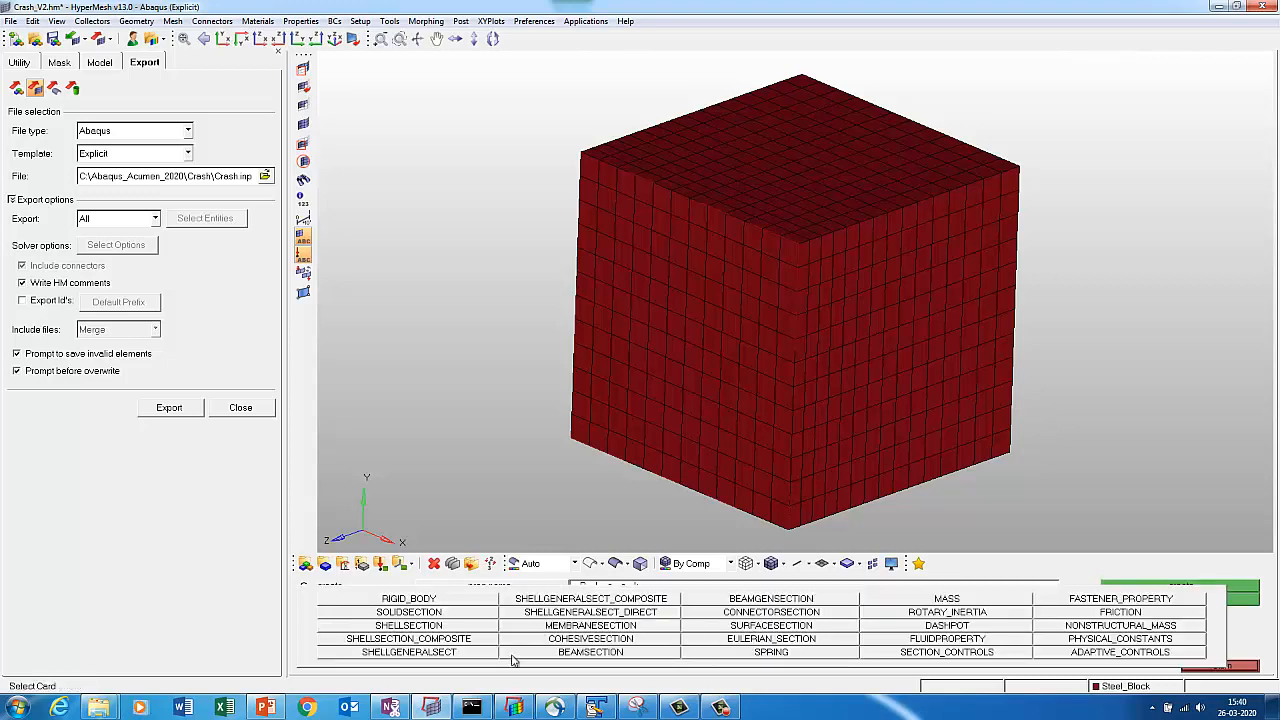
{"action": "left_click", "coordinate": [437, 615]}
{"action": "left_click", "coordinate": [533, 640]}
{"action": "left_click", "coordinate": [350, 604]}
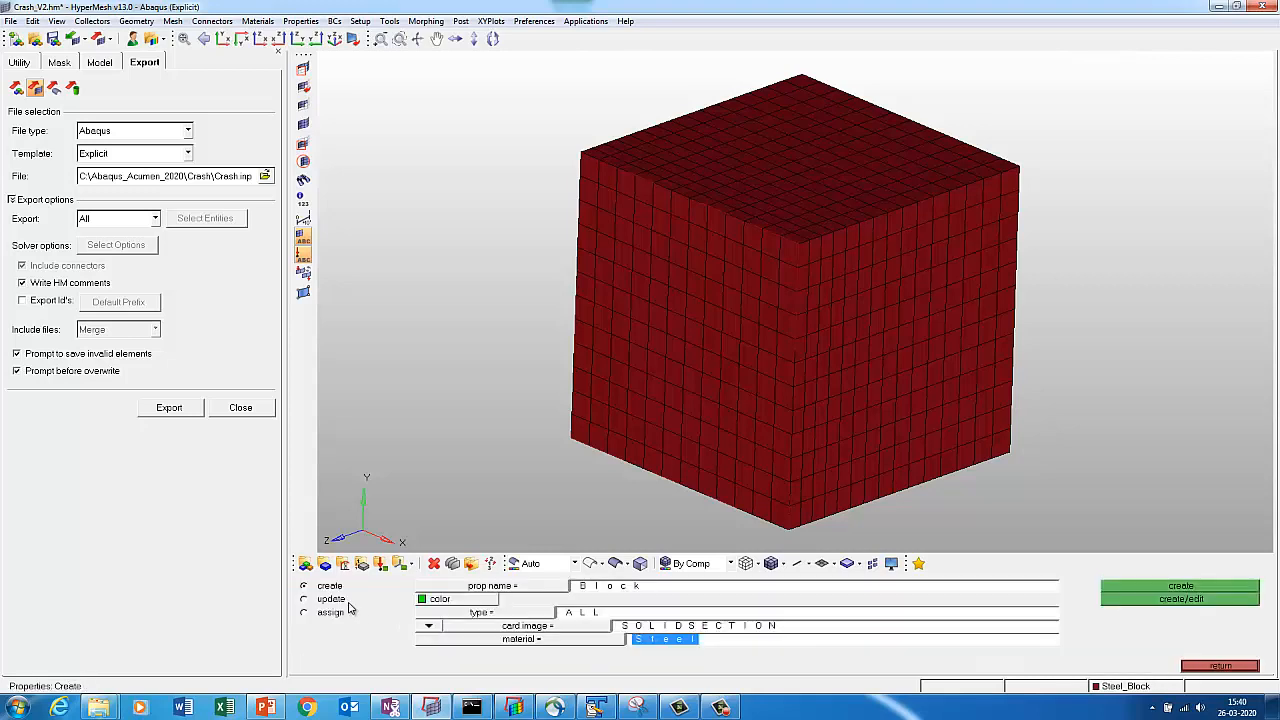
Create the Block property with No_auto_prefix_for_names enabled on its card.
{"action": "left_click", "coordinate": [1181, 599]}
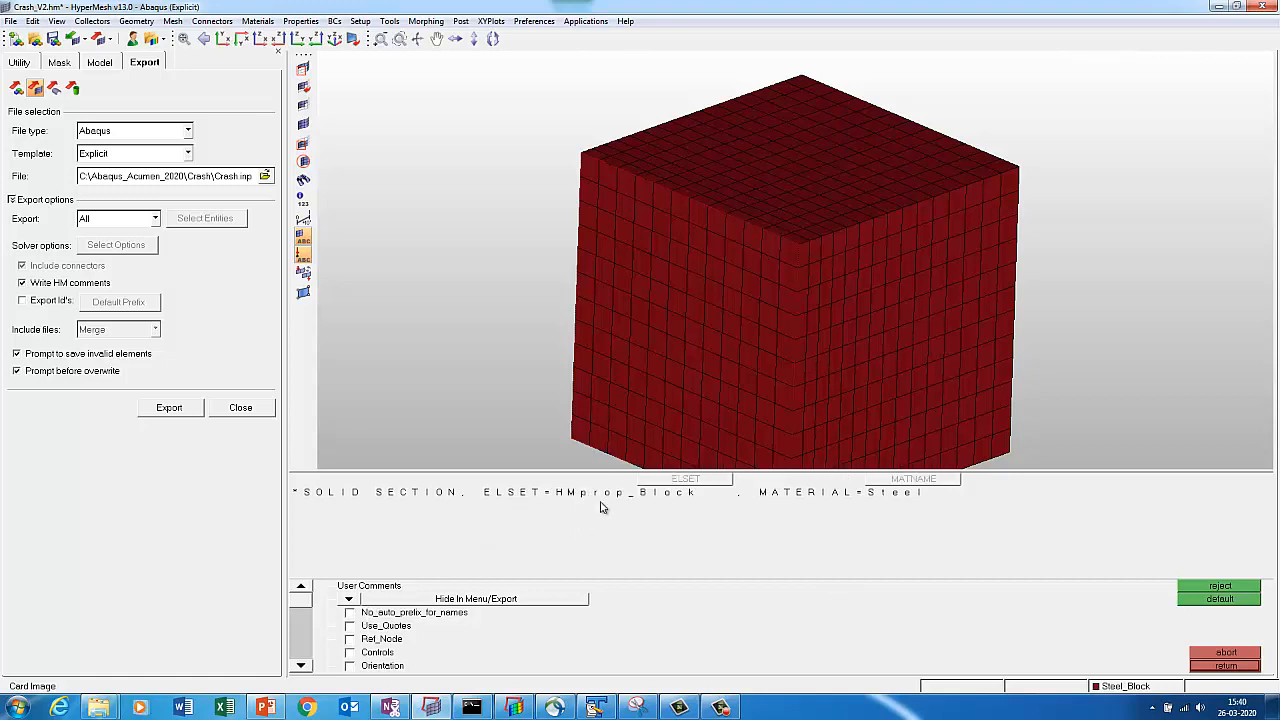
{"action": "left_click", "coordinate": [398, 616]}
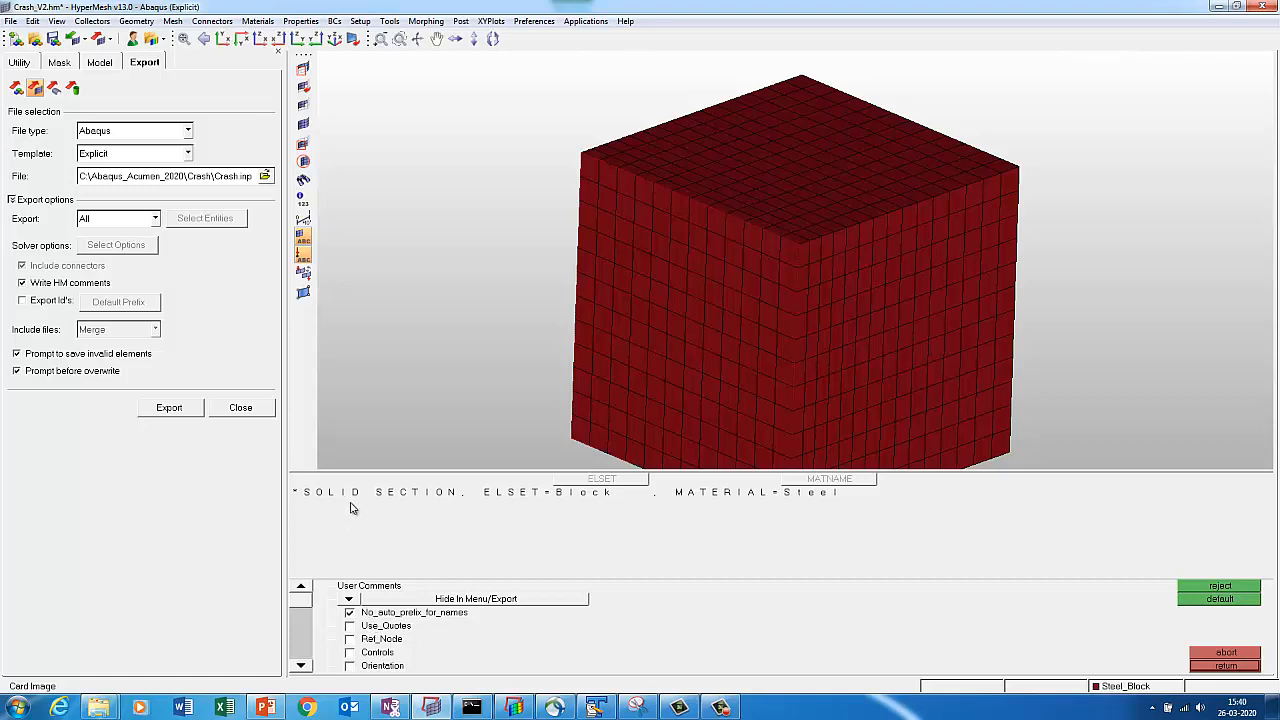
{"action": "left_click", "coordinate": [1212, 670]}
{"action": "left_click", "coordinate": [1212, 670]}
Update the Steel_Block component with the Block property and save the model.
{"action": "left_click", "coordinate": [325, 566]}
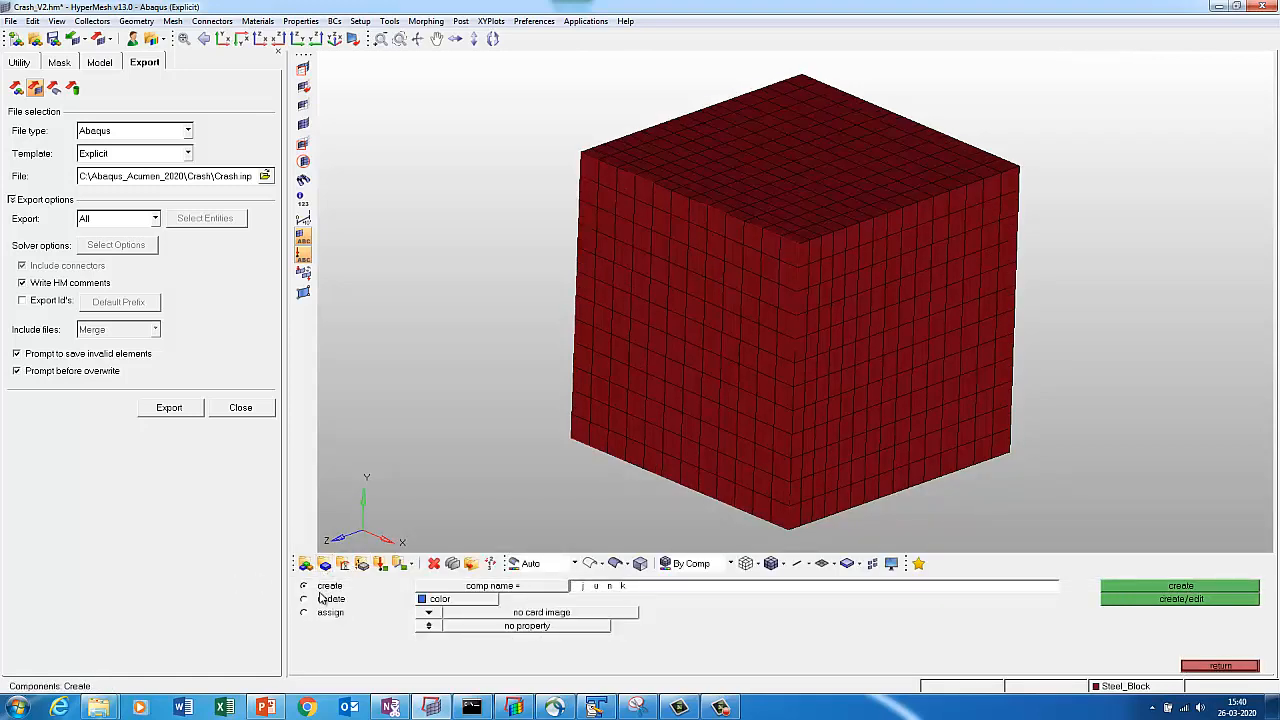
{"action": "left_click", "coordinate": [317, 597]}
{"action": "left_click", "coordinate": [471, 586]}
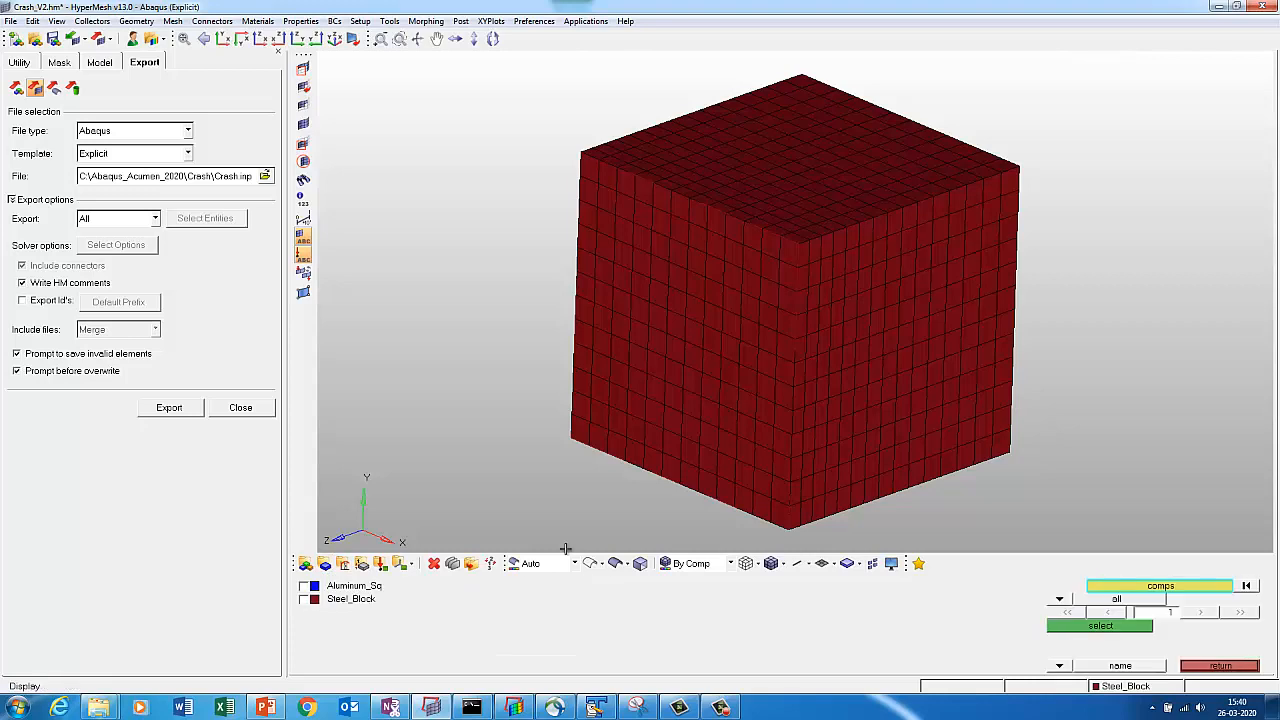
{"action": "left_click", "coordinate": [1086, 629]}
{"action": "left_click", "coordinate": [443, 630]}
{"action": "left_click", "coordinate": [474, 628]}
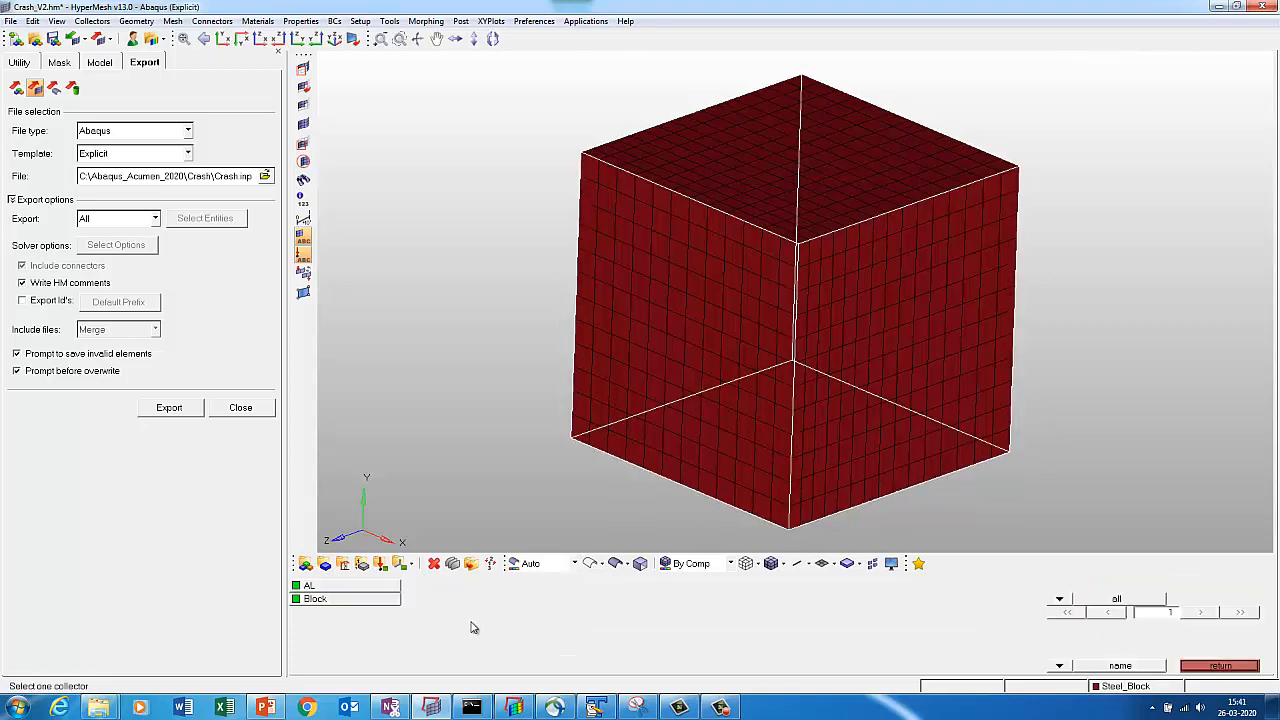
{"action": "left_click", "coordinate": [330, 600]}
{"action": "left_click", "coordinate": [1129, 599]}
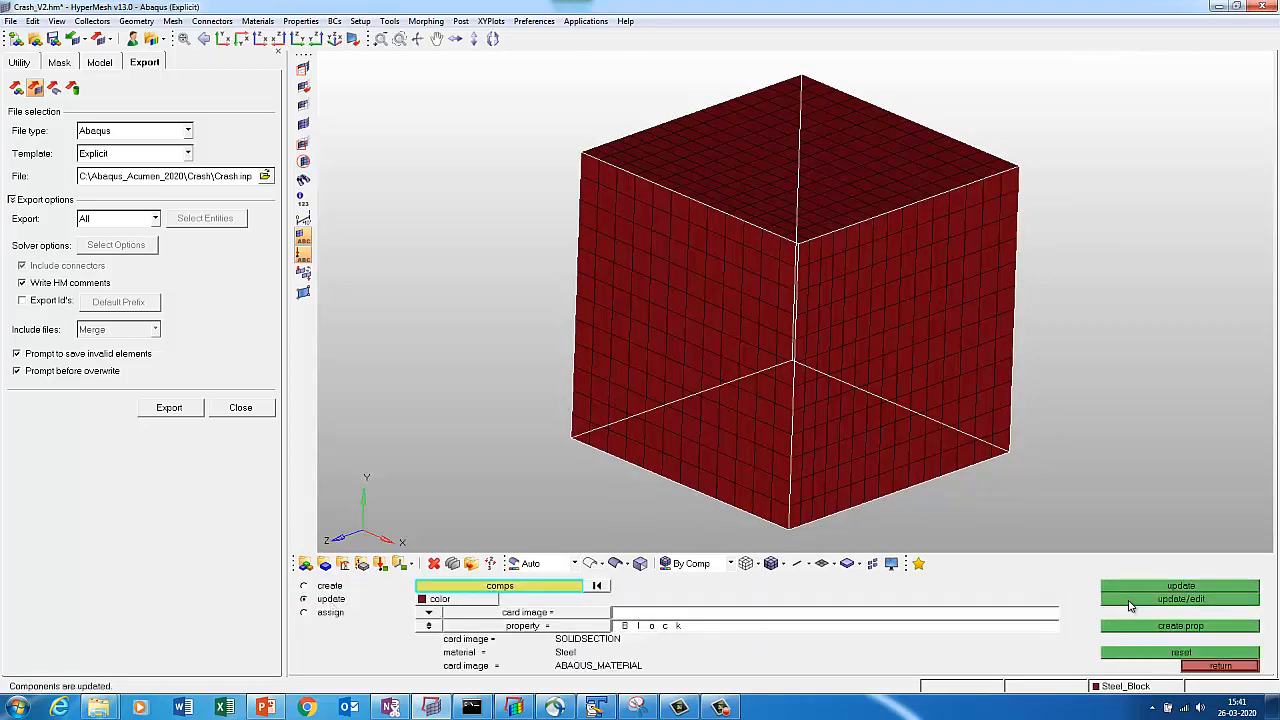
{"action": "left_click", "coordinate": [1220, 666]}
{"action": "left_click", "coordinate": [1220, 666]}
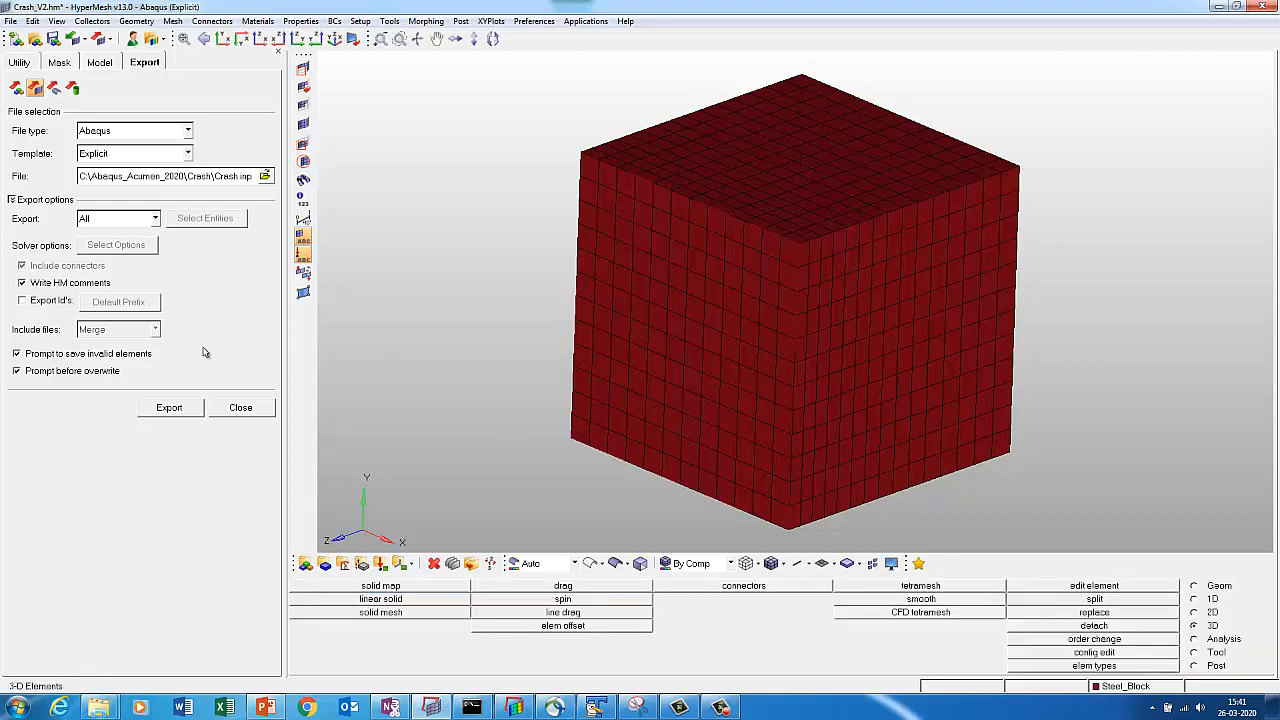
{"action": "left_click", "coordinate": [10, 21]}
{"action": "left_click", "coordinate": [22, 79]}
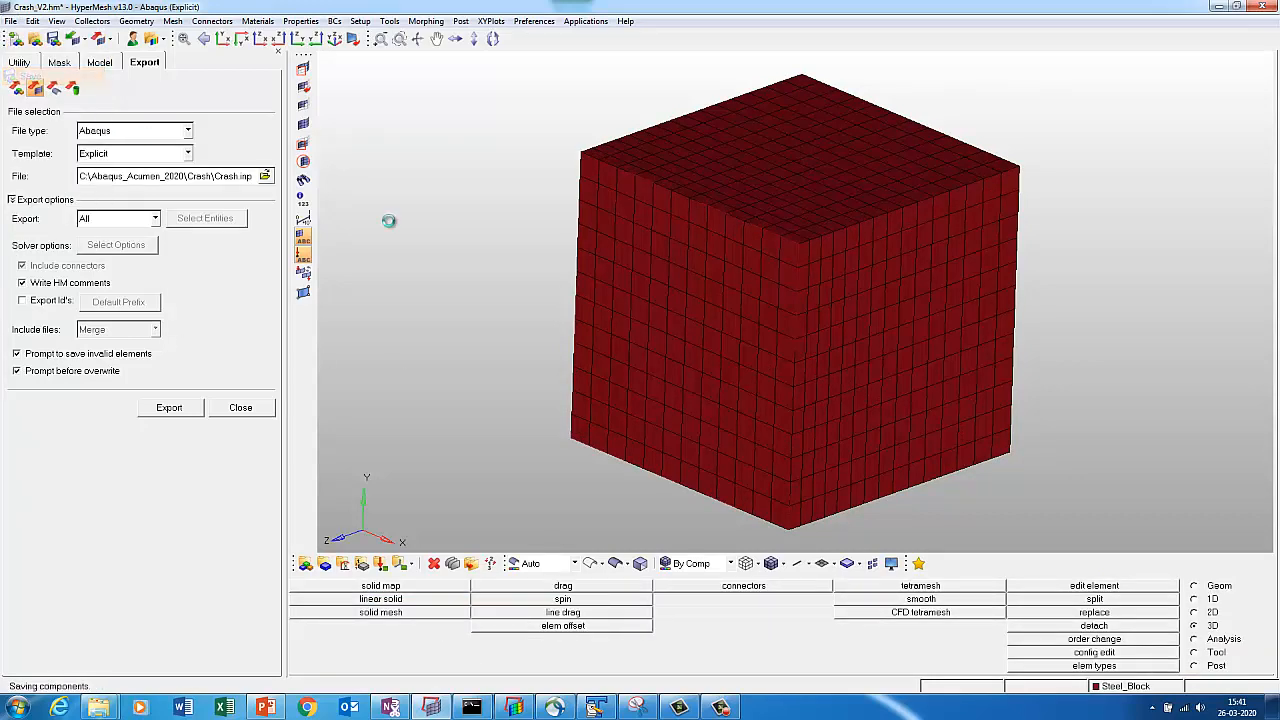
Display the Aluminum_Sq component together with Steel_Block.
{"action": "key", "text": "d"}
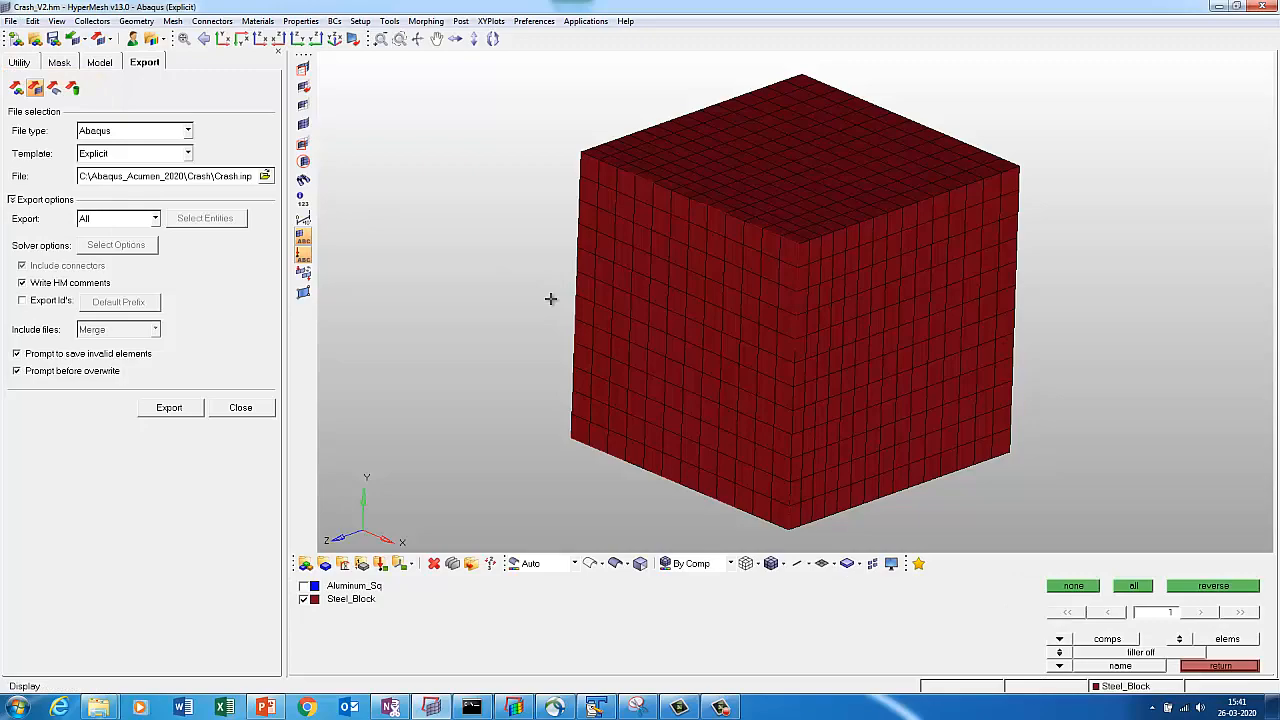
{"action": "left_click", "coordinate": [316, 588]}
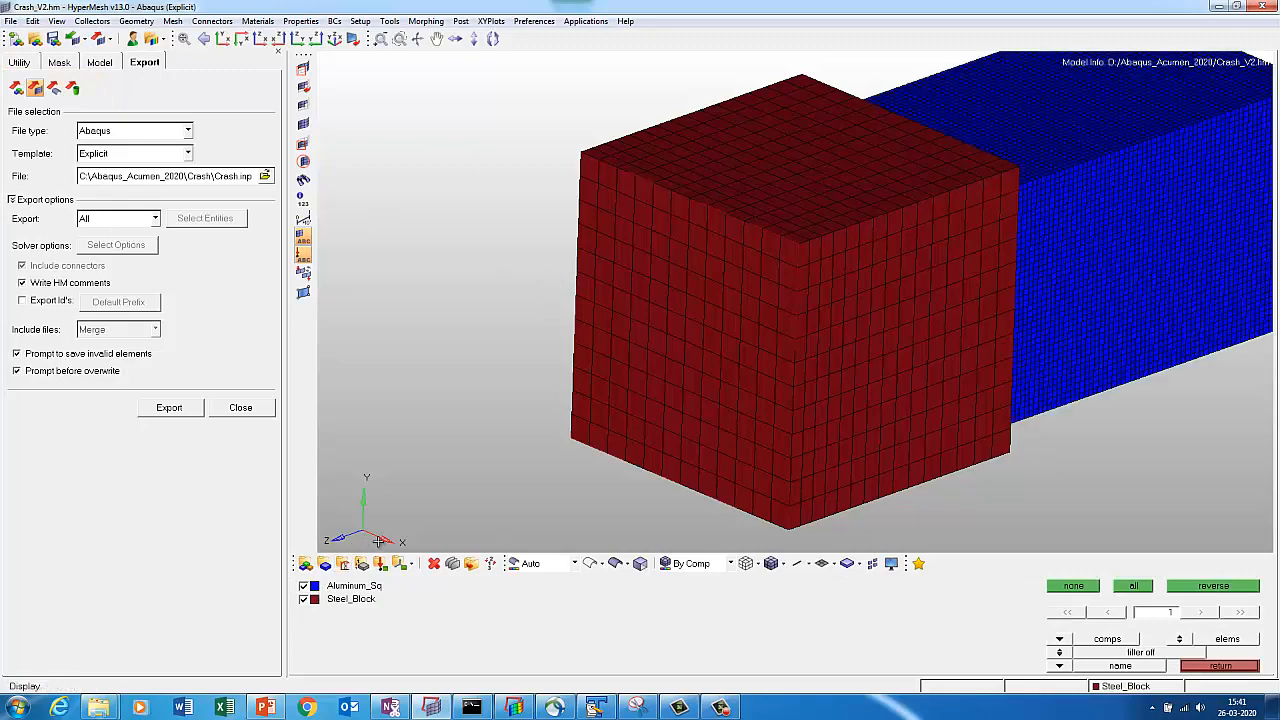
{"action": "key", "text": "f"}
{"action": "left_click_drag", "start_coordinate": [730, 403], "coordinate": [846, 403], "text": "ctrl"}
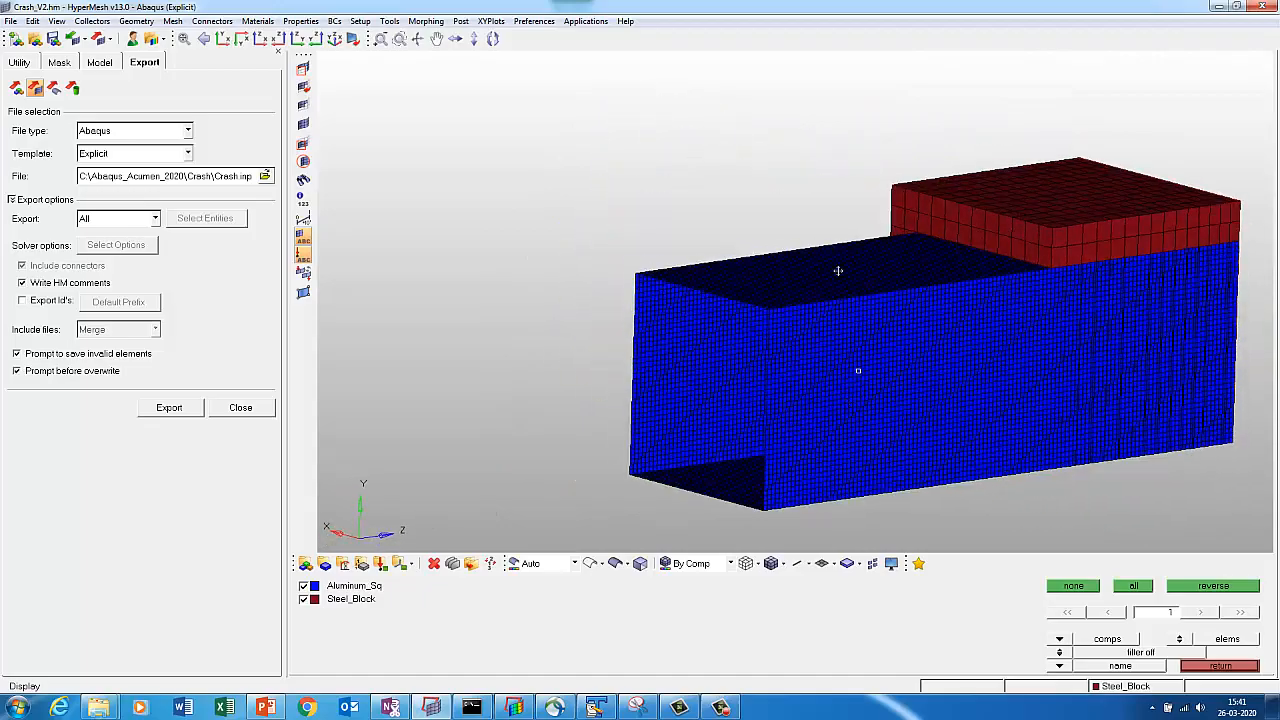
{"action": "left_click_drag", "start_coordinate": [838, 270], "coordinate": [865, 401], "text": "ctrl"}
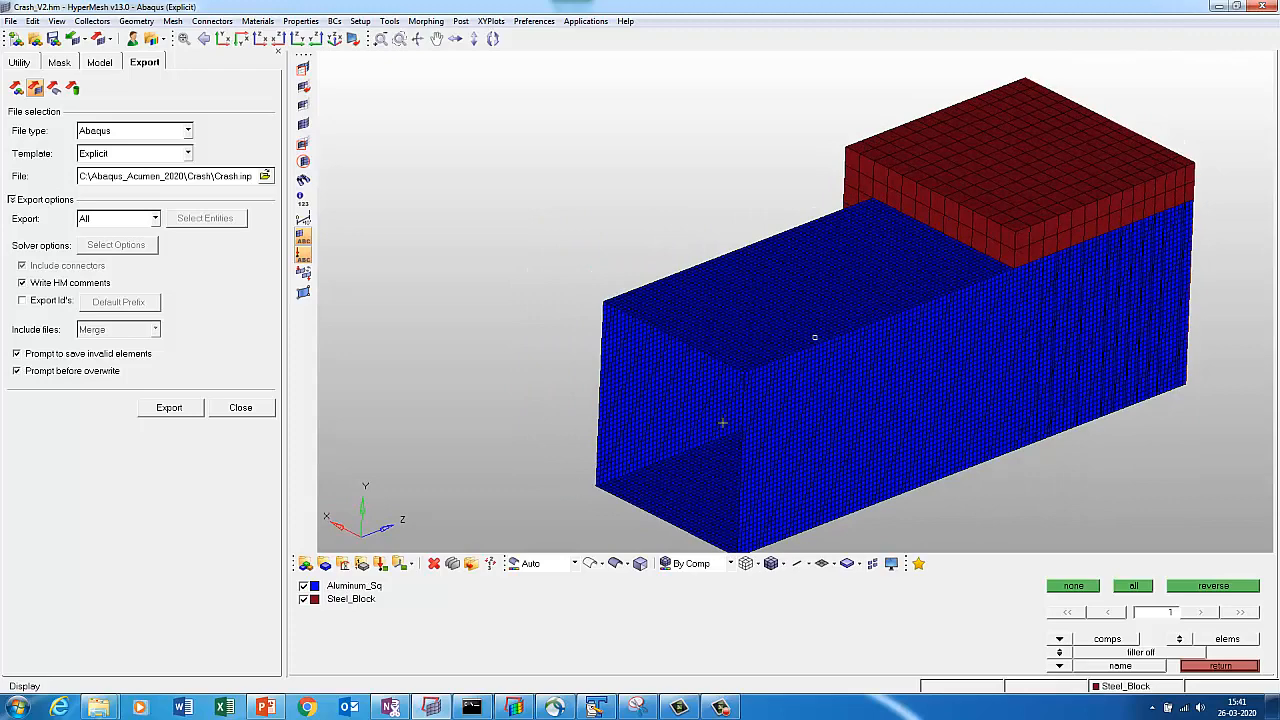
{"action": "key", "text": "Escape"}
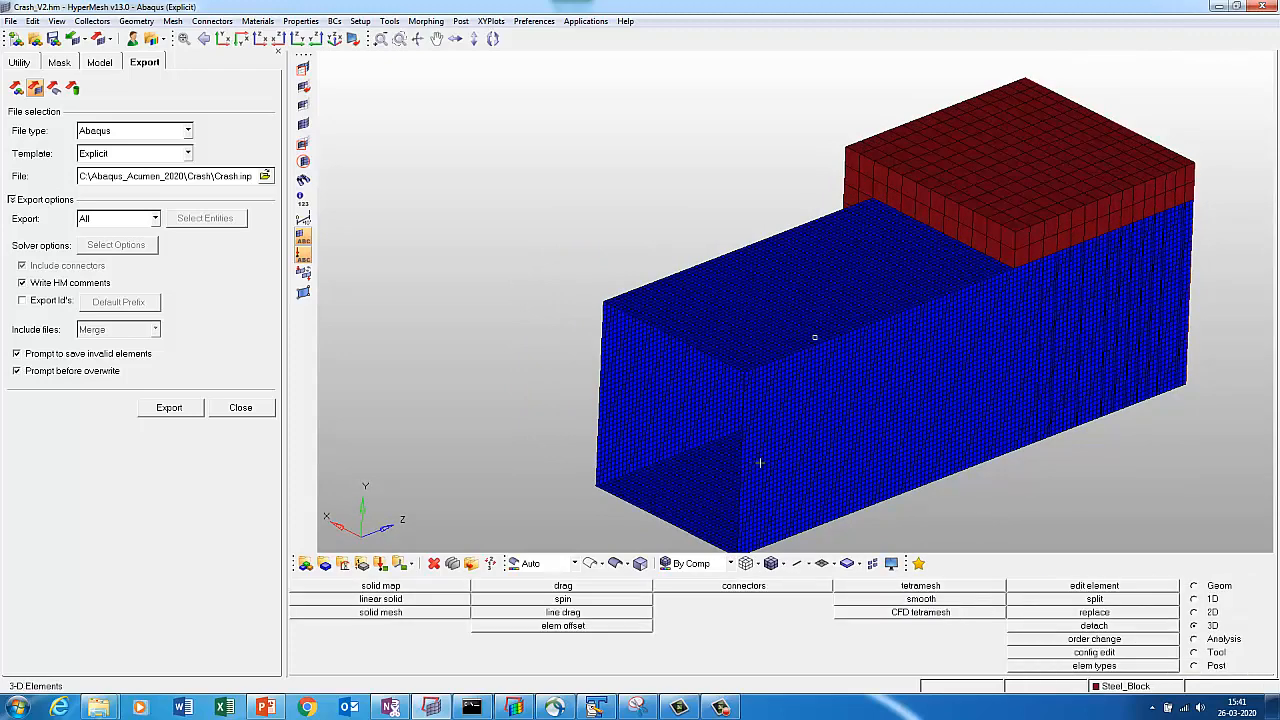
{"action": "right_click_drag", "start_coordinate": [760, 463], "coordinate": [751, 303], "text": "ctrl"}
{"action": "mouse_move", "coordinate": [843, 247]}
{"action": "middle_mouse_down", "text": "ctrl"}
{"action": "mouse_move", "coordinate": [525, 302]}
{"action": "mouse_move", "coordinate": [893, 322]}
{"action": "middle_mouse_up", "text": "ctrl"}
{"action": "left_click_drag", "start_coordinate": [686, 245], "coordinate": [761, 353], "text": "ctrl"}
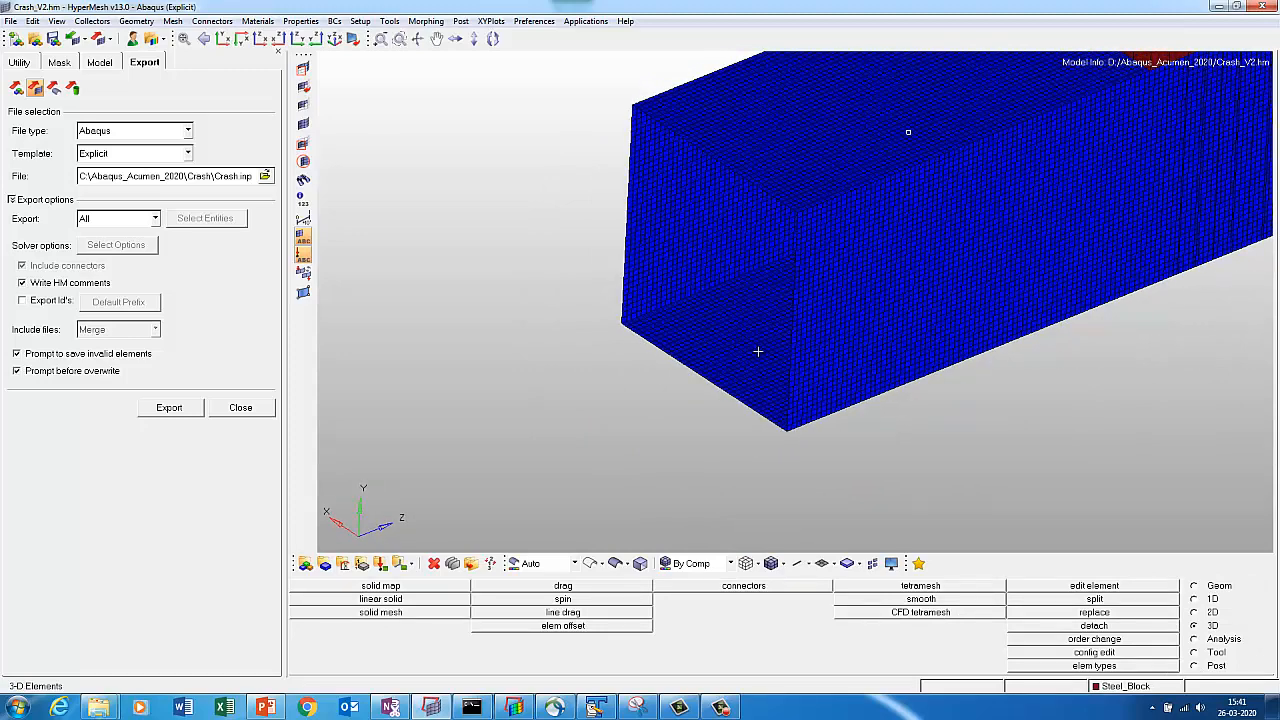
Create one interpolated node midway between two diagonally opposite corner nodes of the square tube's open end.
{"action": "key", "text": "F8"}
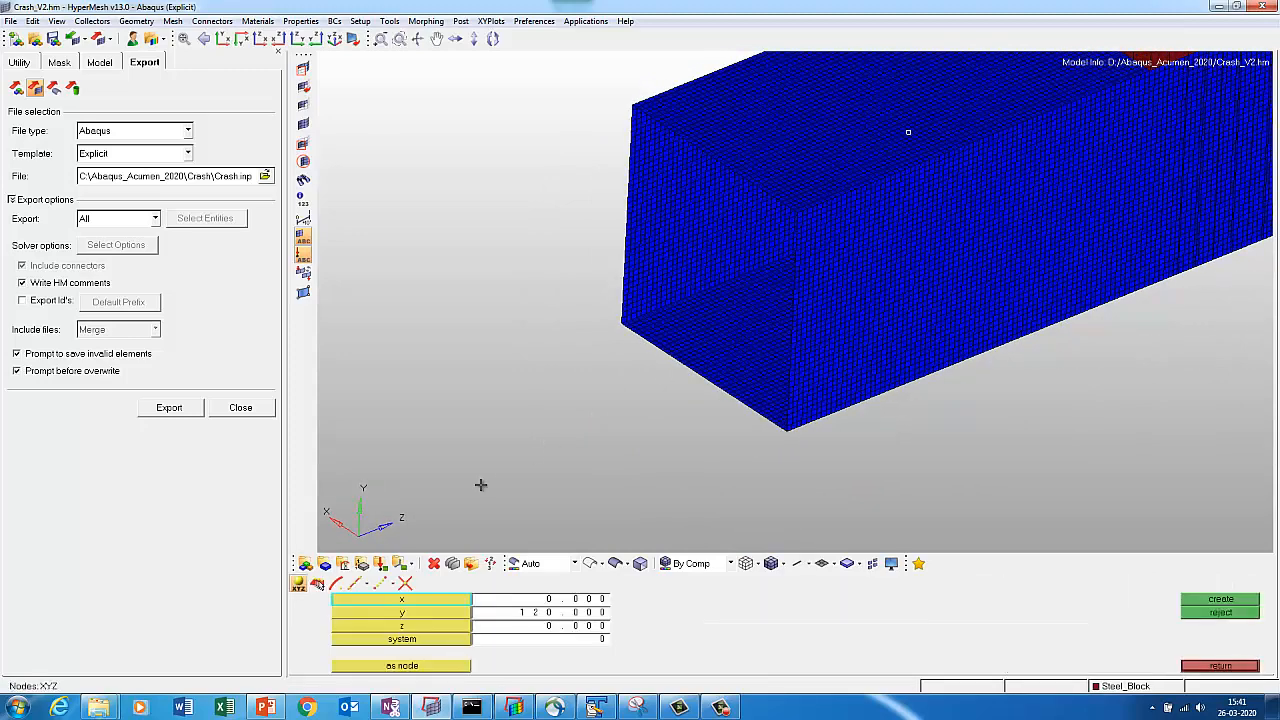
{"action": "left_click", "coordinate": [380, 583]}
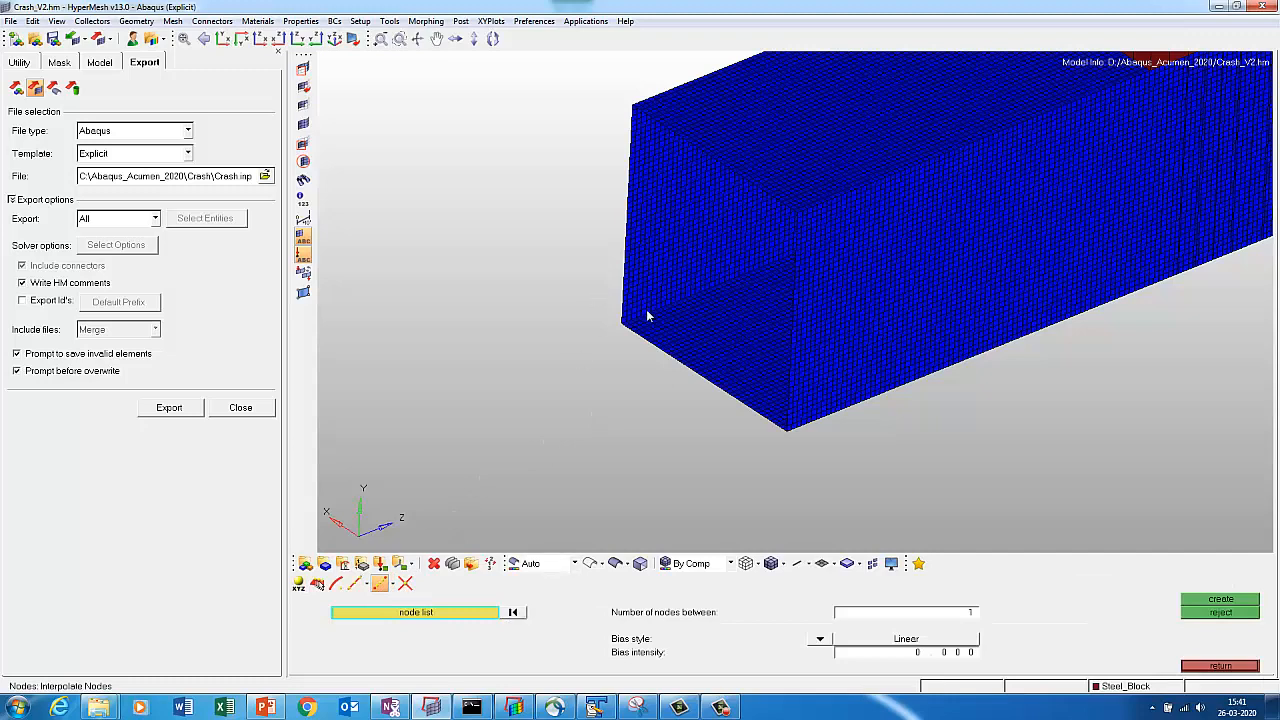
{"action": "middle_click_drag", "start_coordinate": [668, 298], "coordinate": [600, 345], "text": "ctrl"}
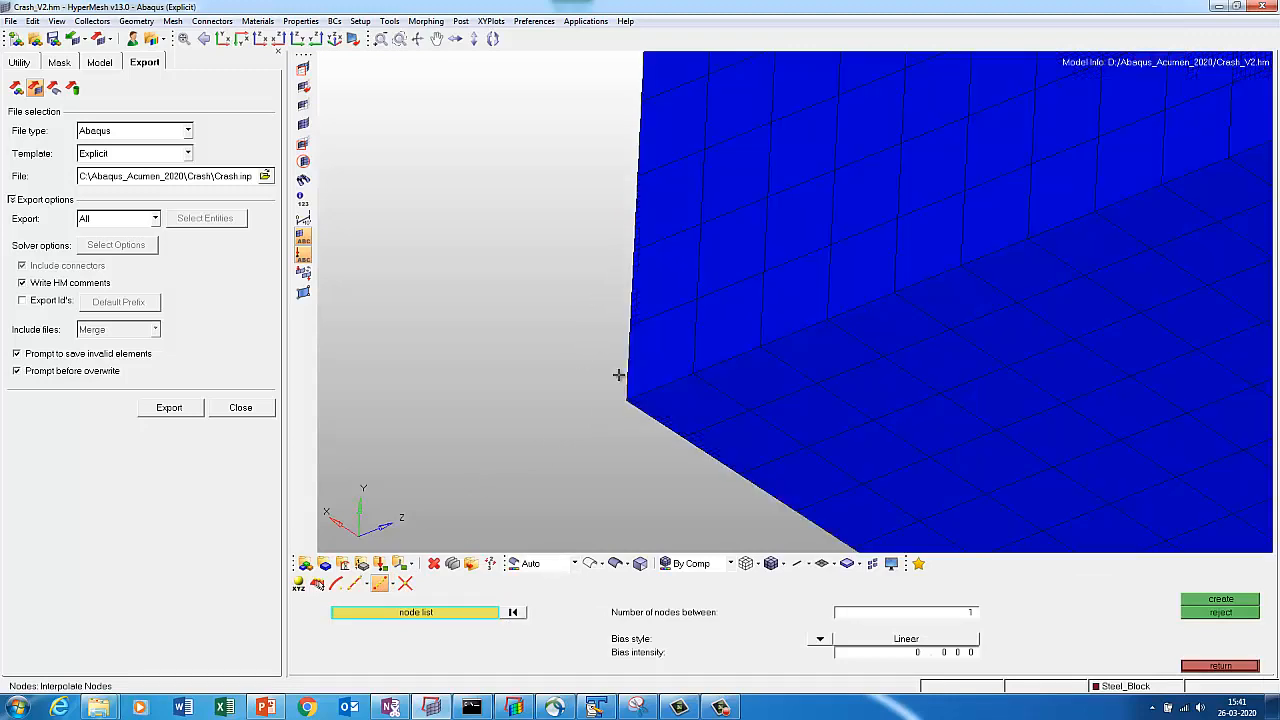
{"action": "left_click", "coordinate": [625, 399]}
{"action": "key", "text": "f"}
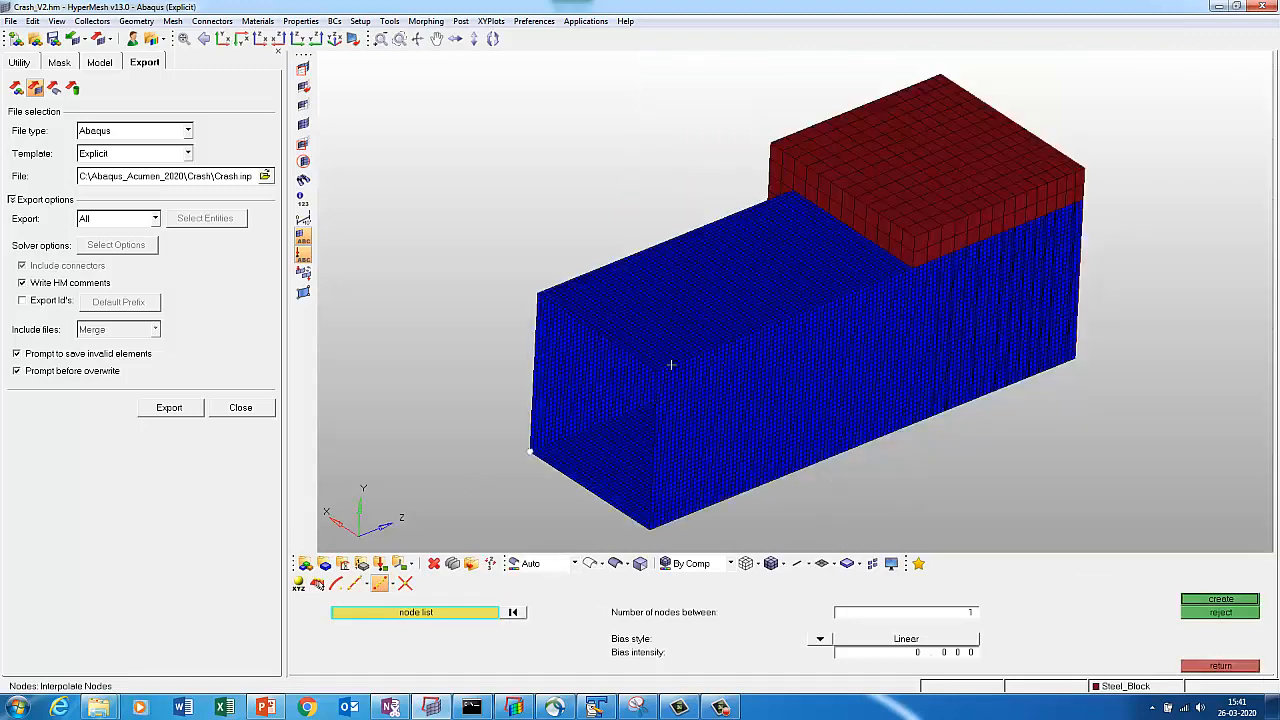
{"action": "mouse_move", "coordinate": [684, 362]}
{"action": "middle_mouse_down", "text": "ctrl"}
{"action": "mouse_move", "coordinate": [703, 405]}
{"action": "mouse_move", "coordinate": [584, 383]}
{"action": "middle_mouse_up", "text": "ctrl"}
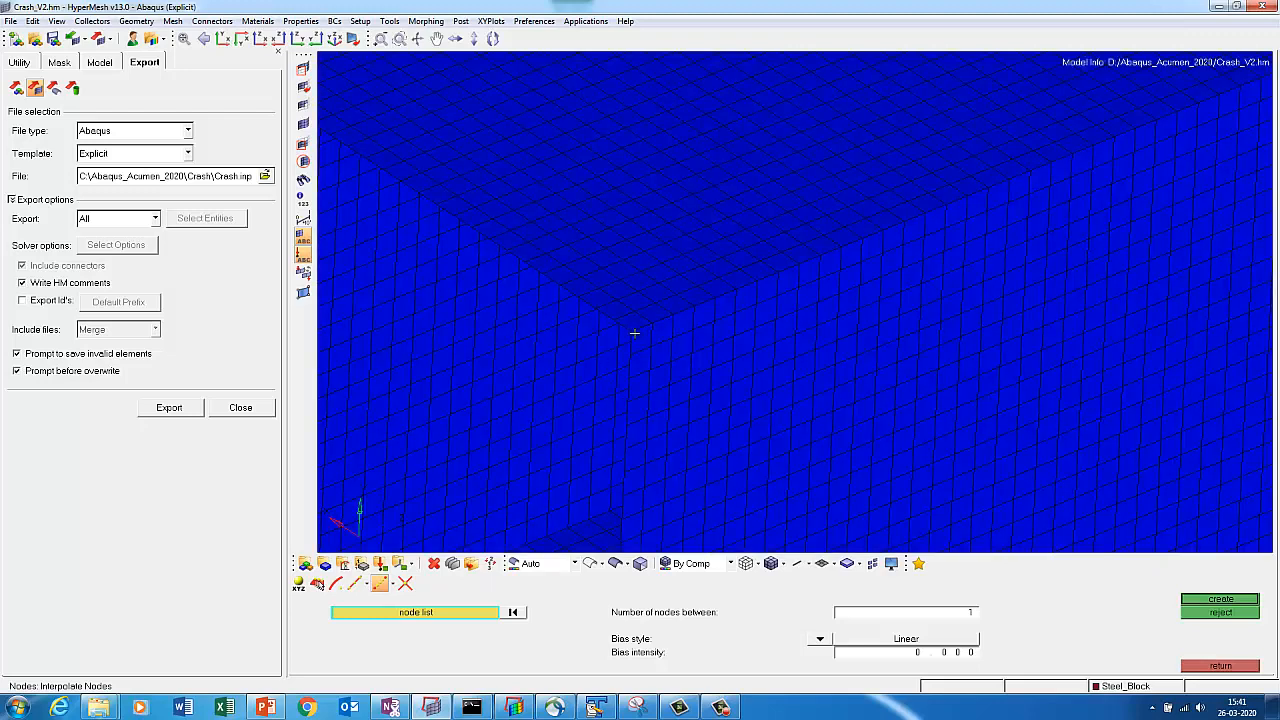
{"action": "left_click", "coordinate": [1207, 600]}
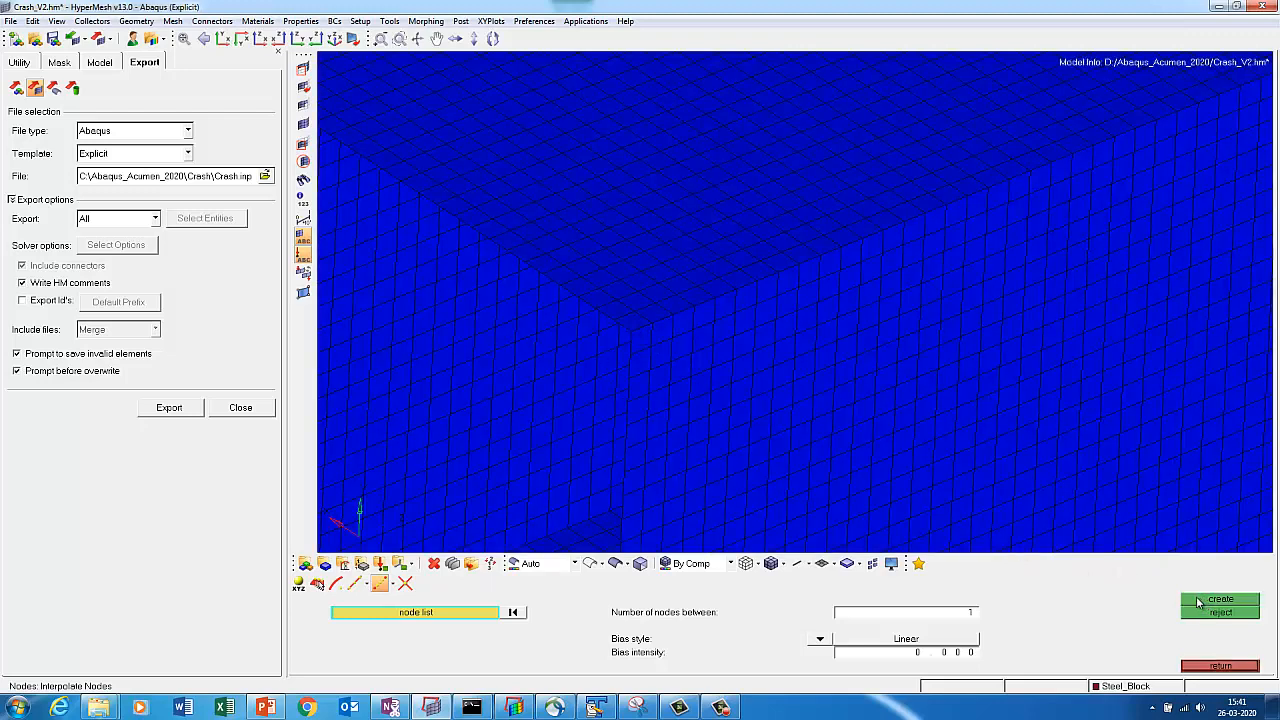
{"action": "key", "text": "f"}
{"action": "key", "text": "Escape"}
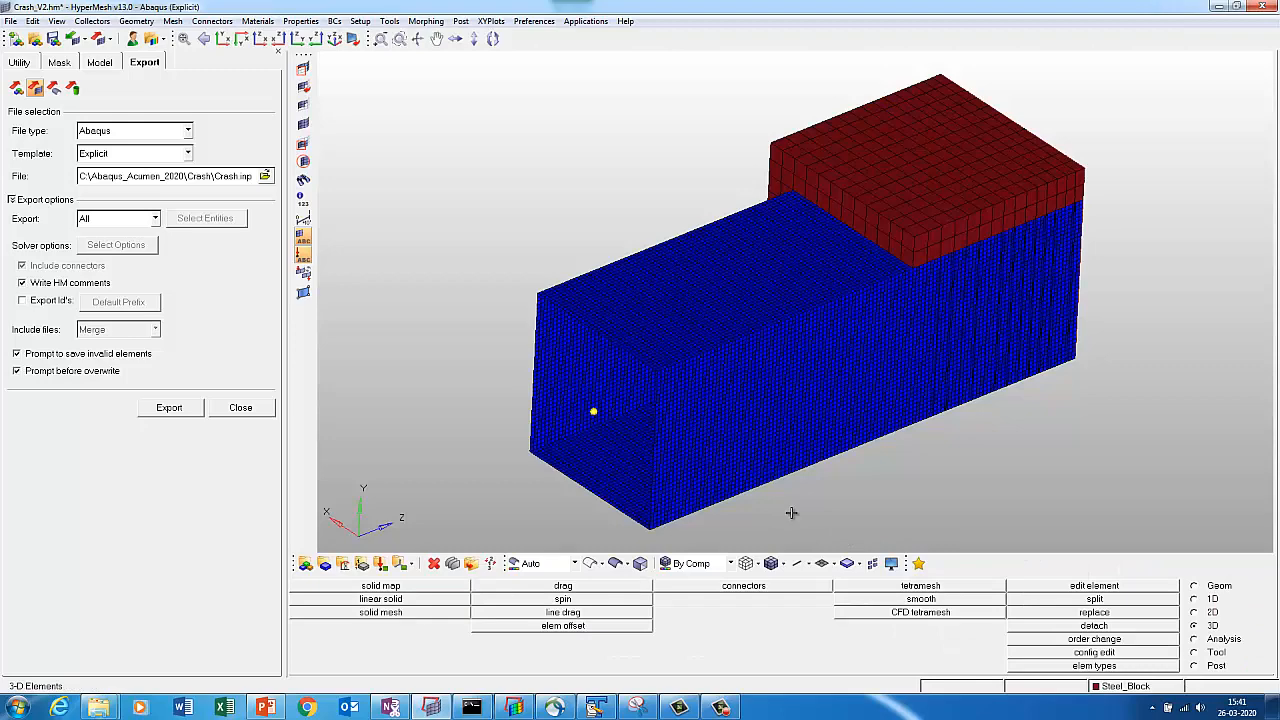
Hide the Aluminum_Sq component and orient the view toward the Steel_Block face farthest from the tube's open end.
{"action": "key", "text": "d"}
{"action": "left_click", "coordinate": [741, 459]}
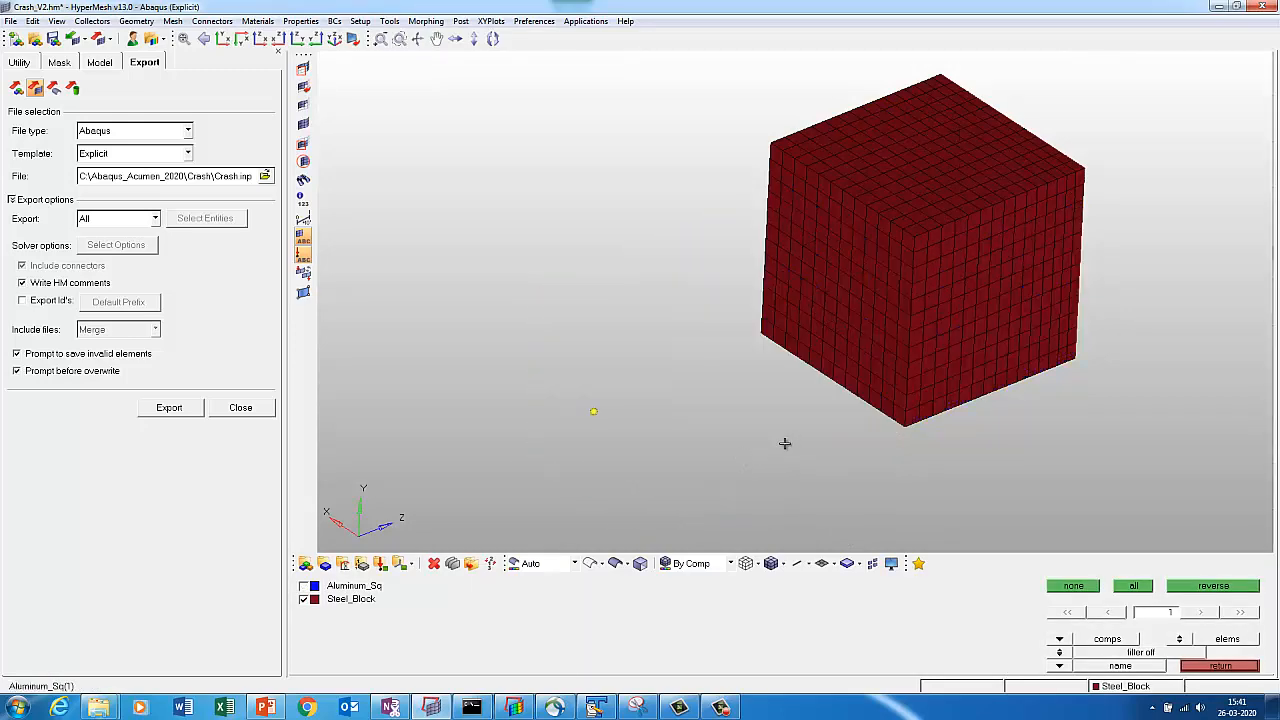
{"action": "left_click_drag", "start_coordinate": [993, 368], "coordinate": [677, 403], "text": "ctrl"}
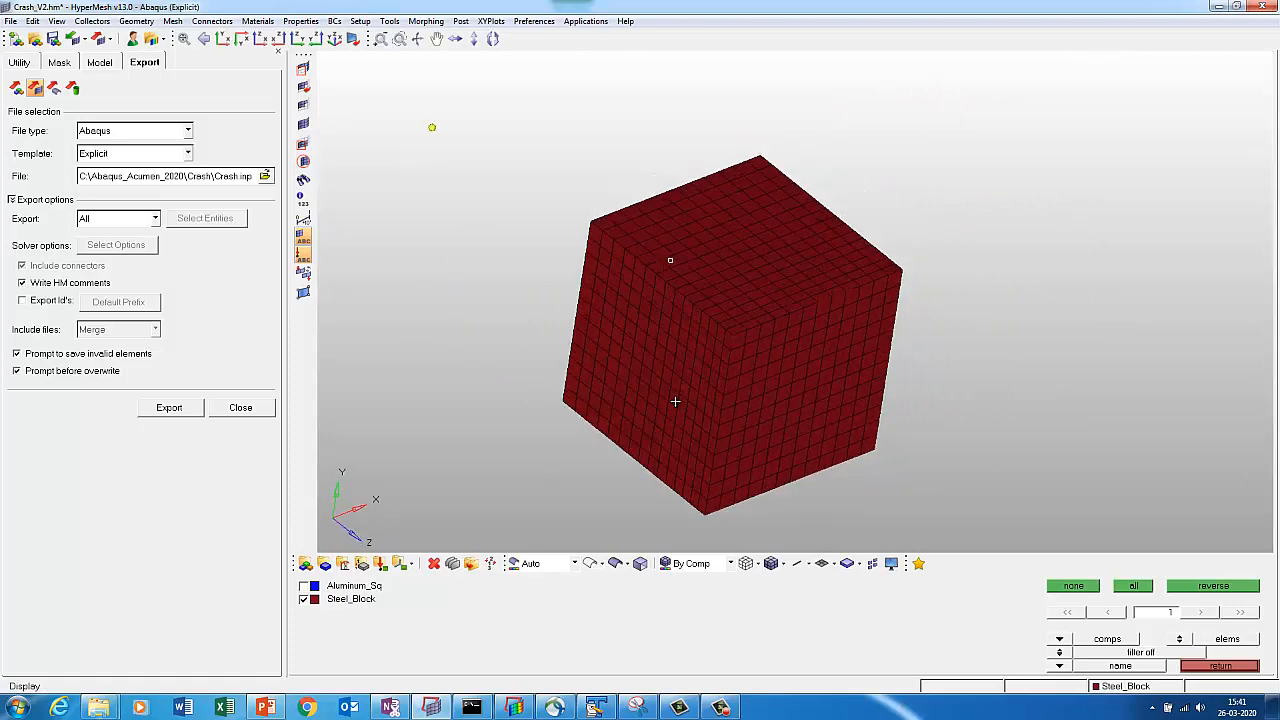
{"action": "key", "text": "Escape"}
Create one interpolated node at the centre of the block's +Z face, between two diagonally opposite corner nodes.
{"action": "key", "text": "F8"}
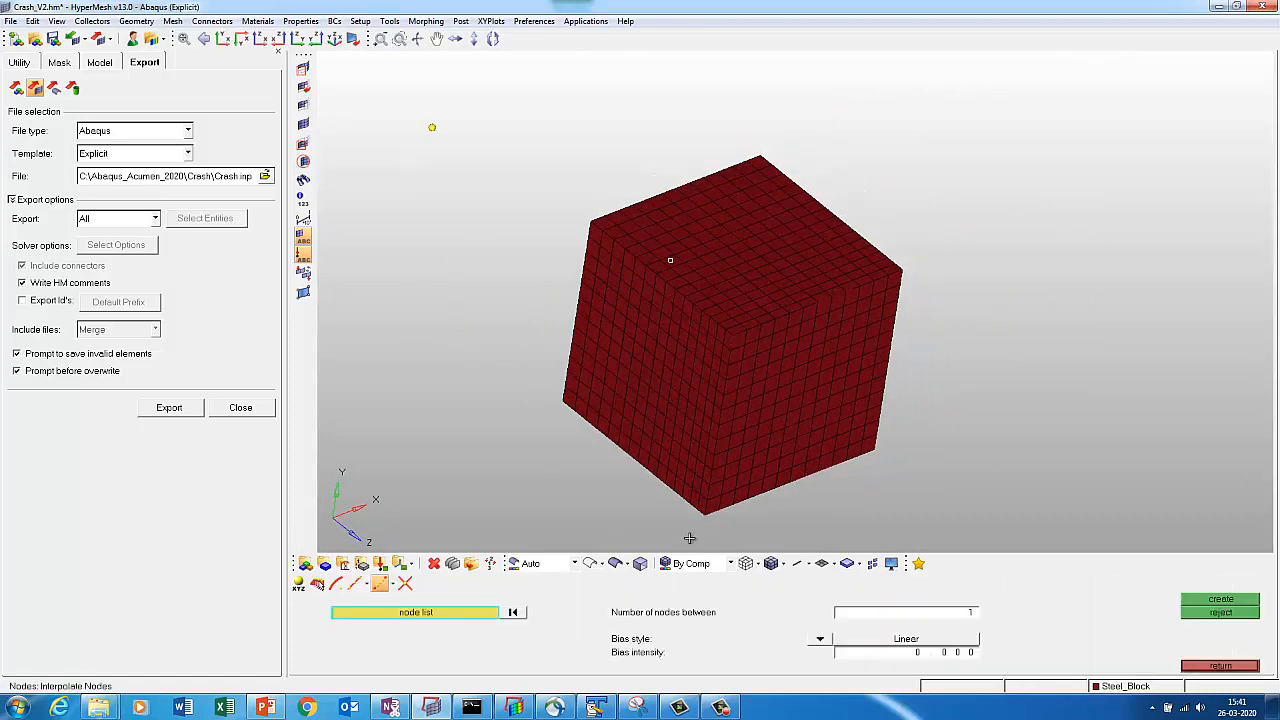
{"action": "left_click", "coordinate": [521, 611]}
{"action": "left_click", "coordinate": [706, 518]}
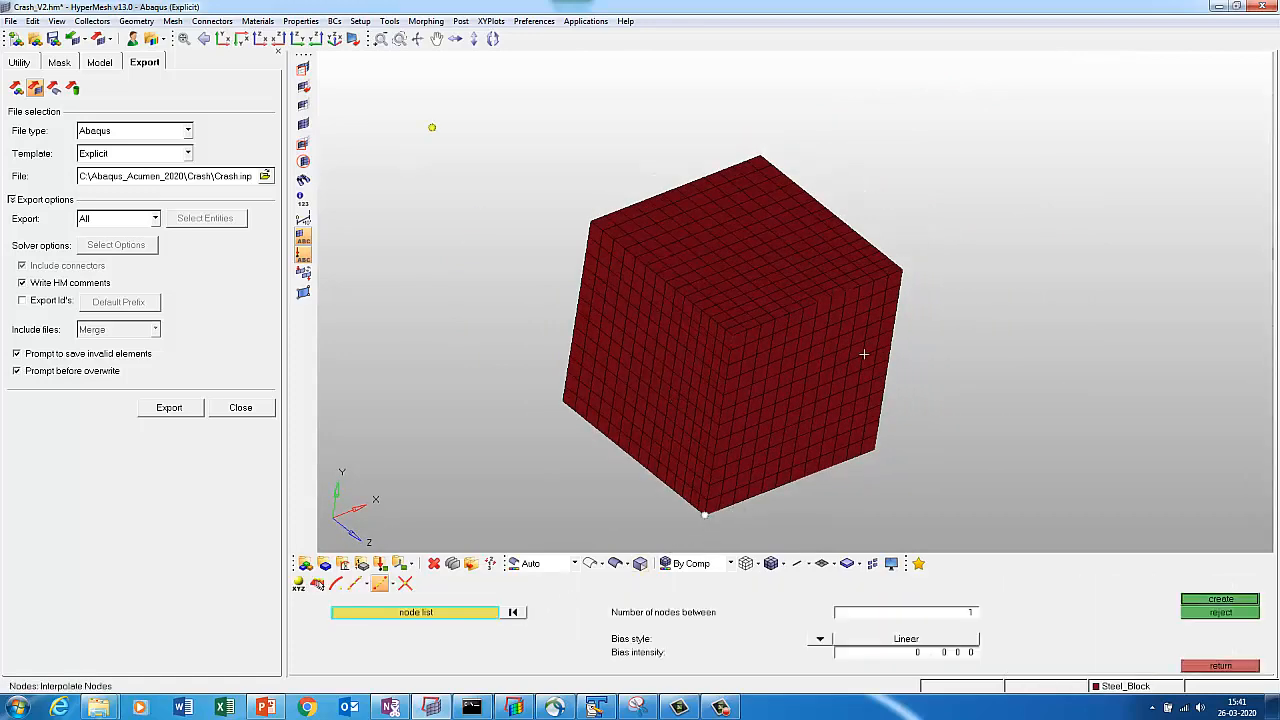
{"action": "left_click", "coordinate": [903, 270]}
{"action": "left_click", "coordinate": [1220, 599]}
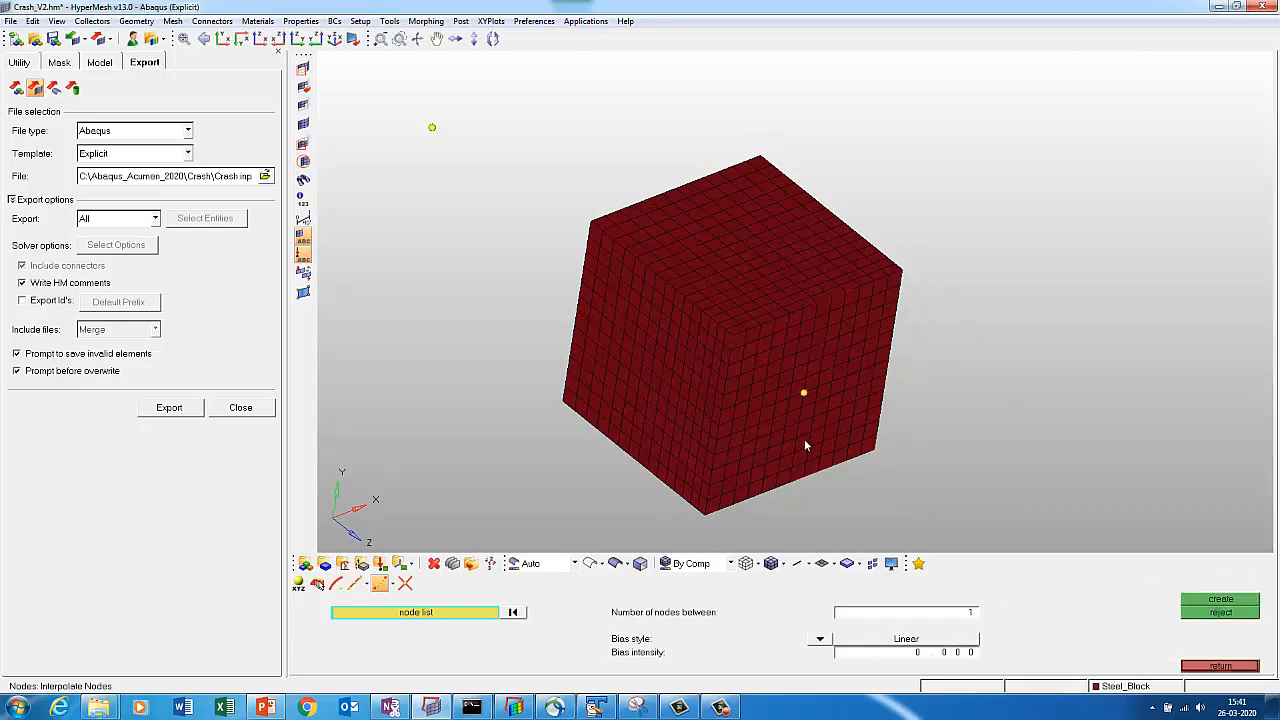
{"action": "key", "text": "Escape"}
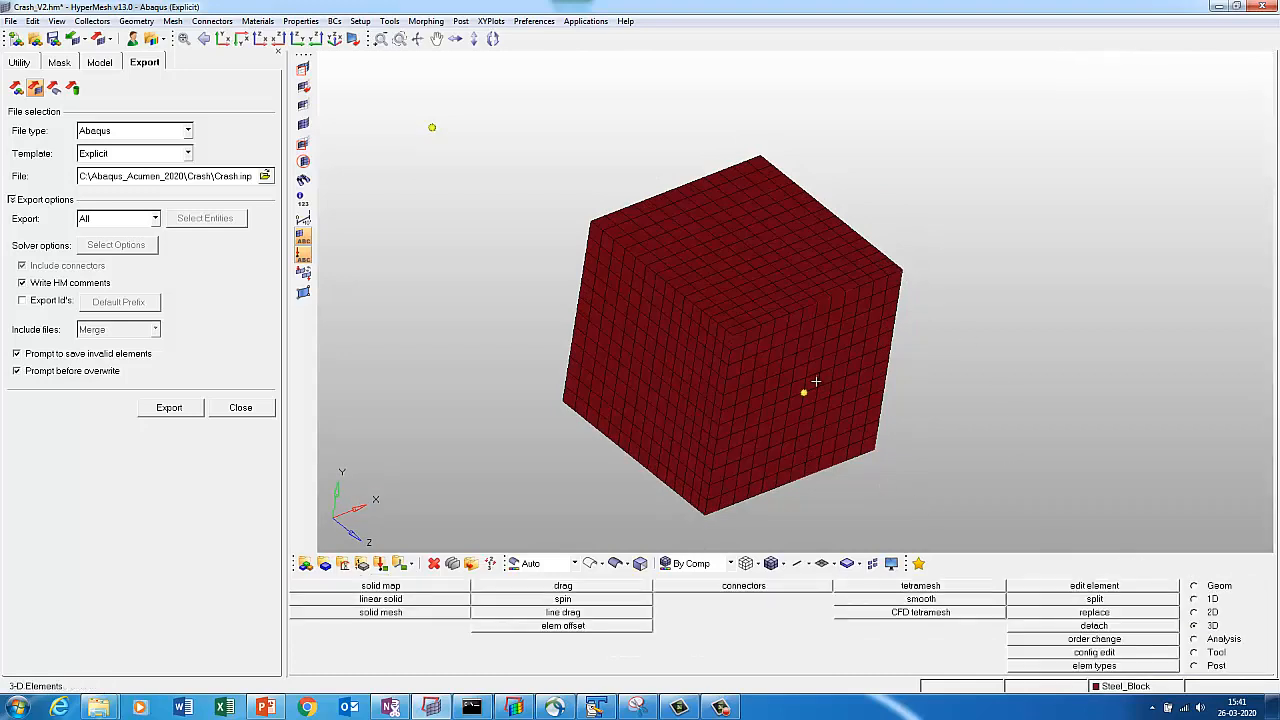
Translate all Steel_Block elements by N2-N1, from the block's face-centre node to the centre node of the tube's open end.
{"action": "key", "text": "shift+F4"}
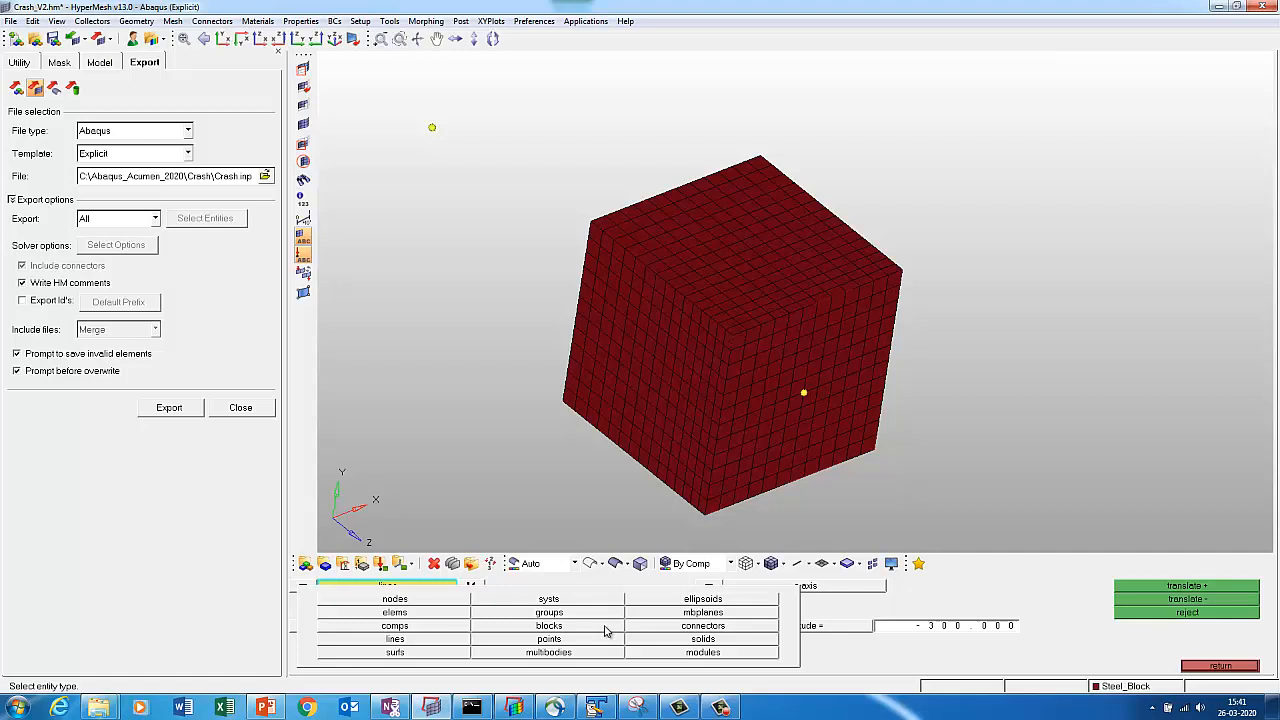
{"action": "left_click", "coordinate": [405, 614]}
{"action": "left_click", "coordinate": [388, 585]}
{"action": "left_click", "coordinate": [421, 653]}
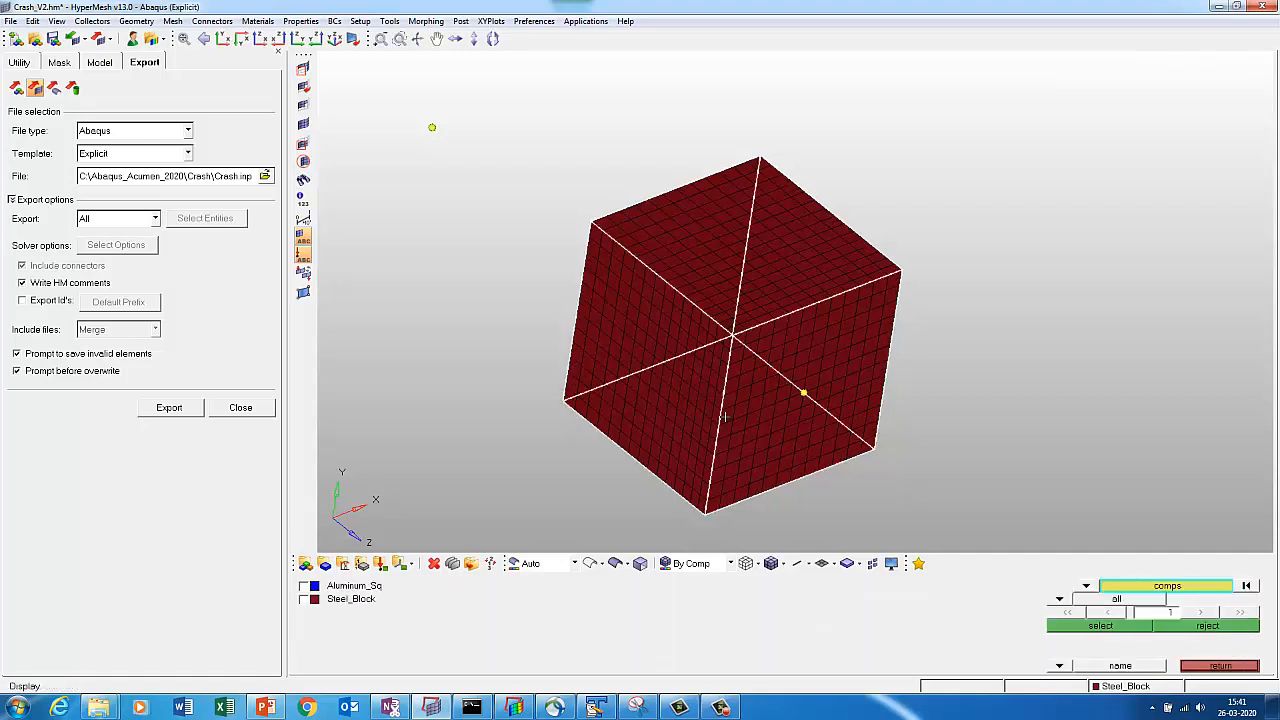
{"action": "left_click", "coordinate": [1100, 626]}
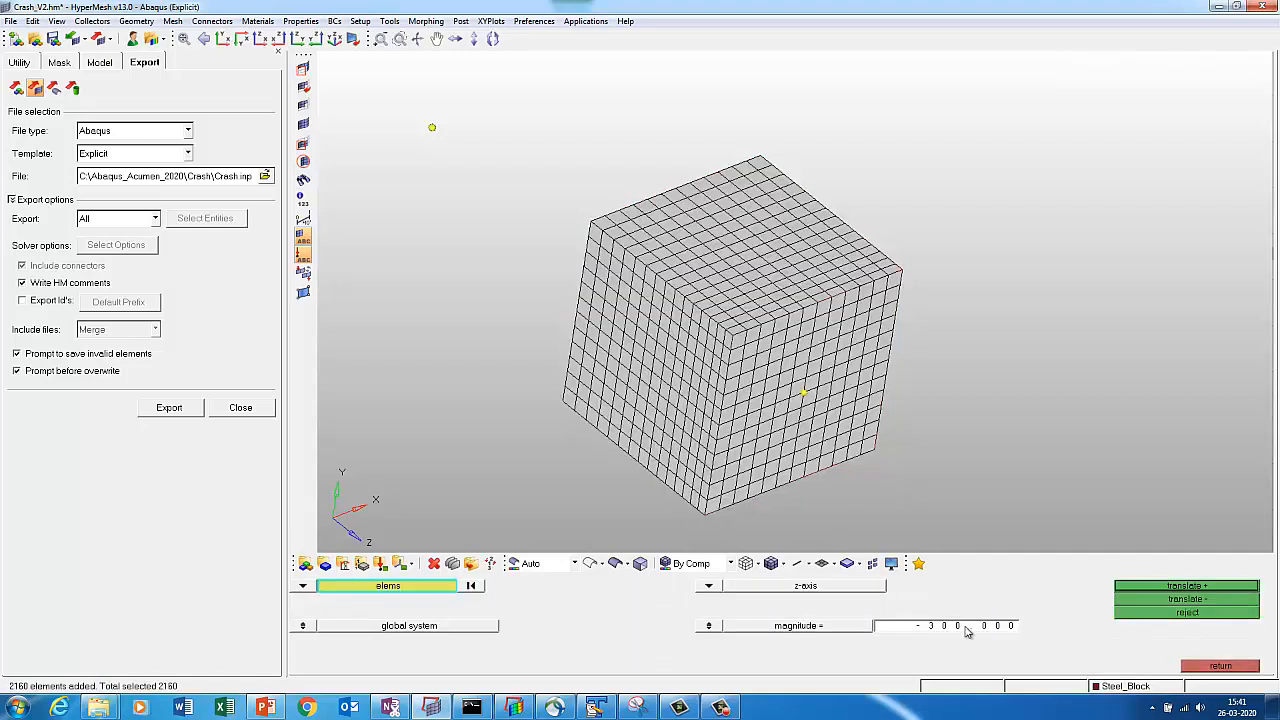
{"action": "left_click", "coordinate": [709, 587]}
{"action": "left_click", "coordinate": [695, 659]}
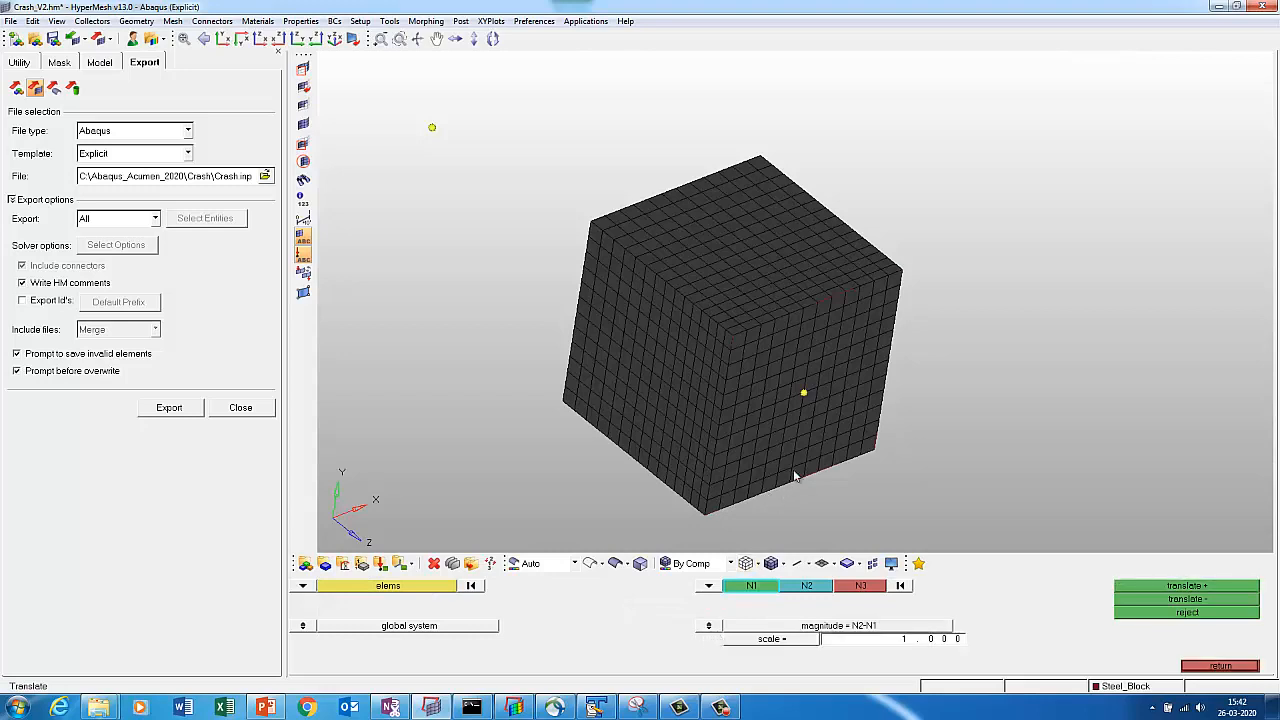
{"action": "left_click", "coordinate": [804, 394]}
{"action": "left_click", "coordinate": [432, 127]}
{"action": "left_click", "coordinate": [1200, 587]}
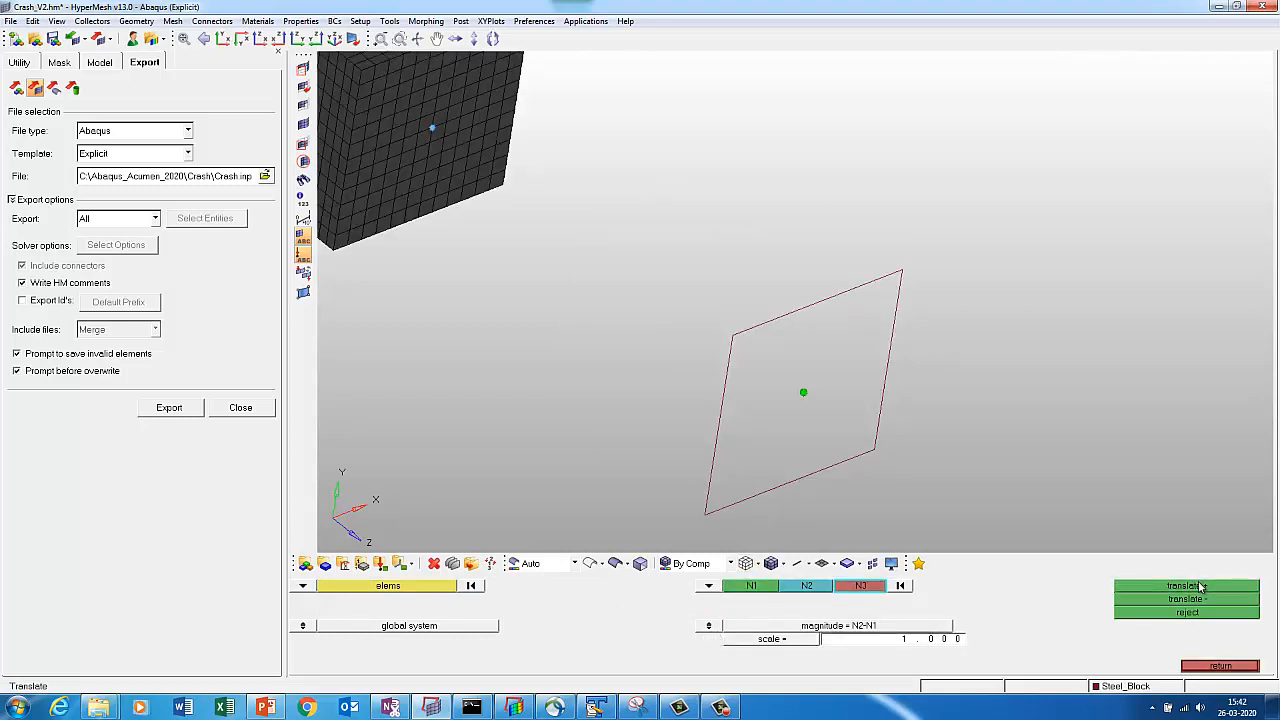
{"action": "key", "text": "Escape"}
Open the component display settings.
{"action": "key", "text": "d"}
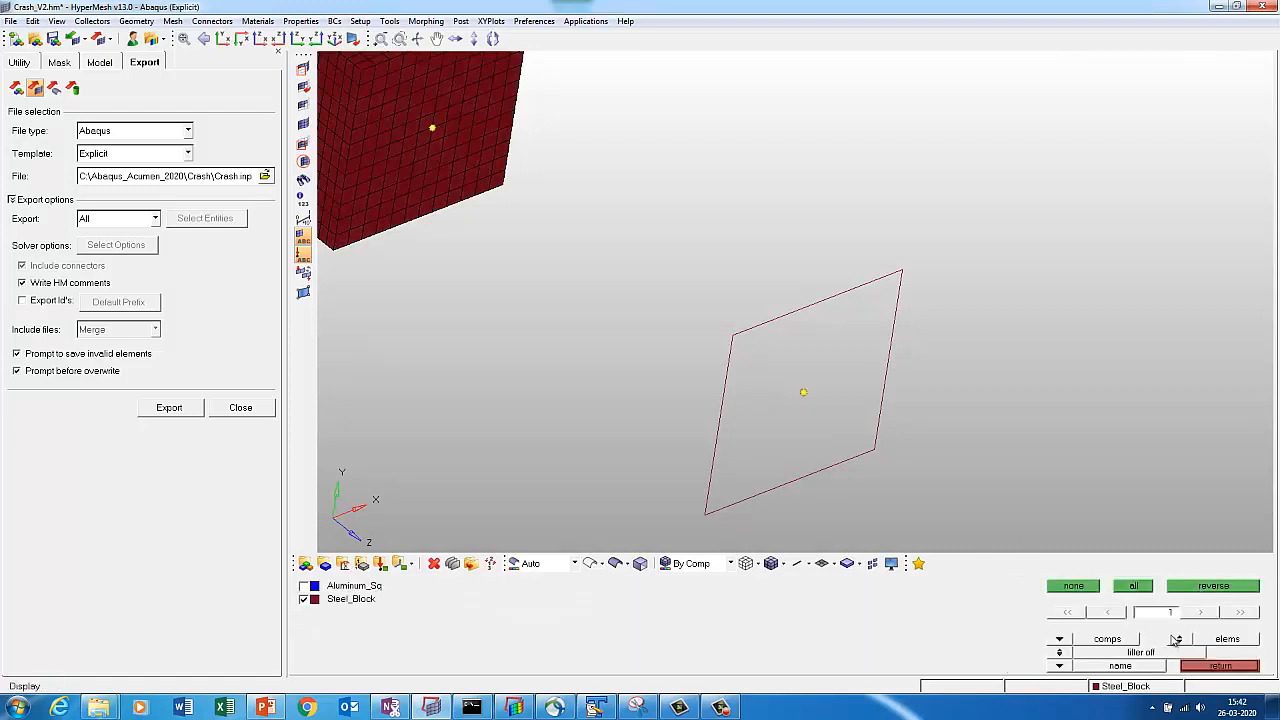
Hide all component geometry and display the elements of both Aluminum_Sq and Steel_Block.
{"action": "left_click", "coordinate": [1076, 588]}
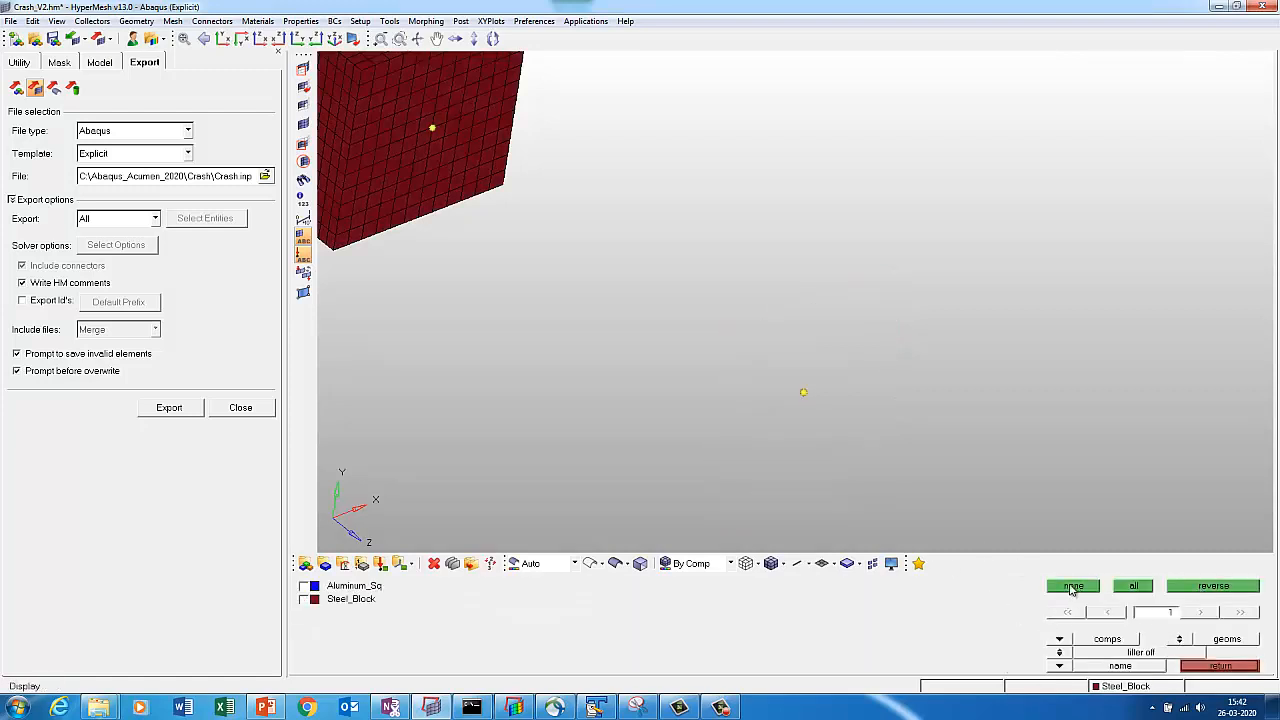
{"action": "left_click", "coordinate": [1179, 639]}
{"action": "left_click", "coordinate": [1146, 590]}
{"action": "key", "text": "f"}
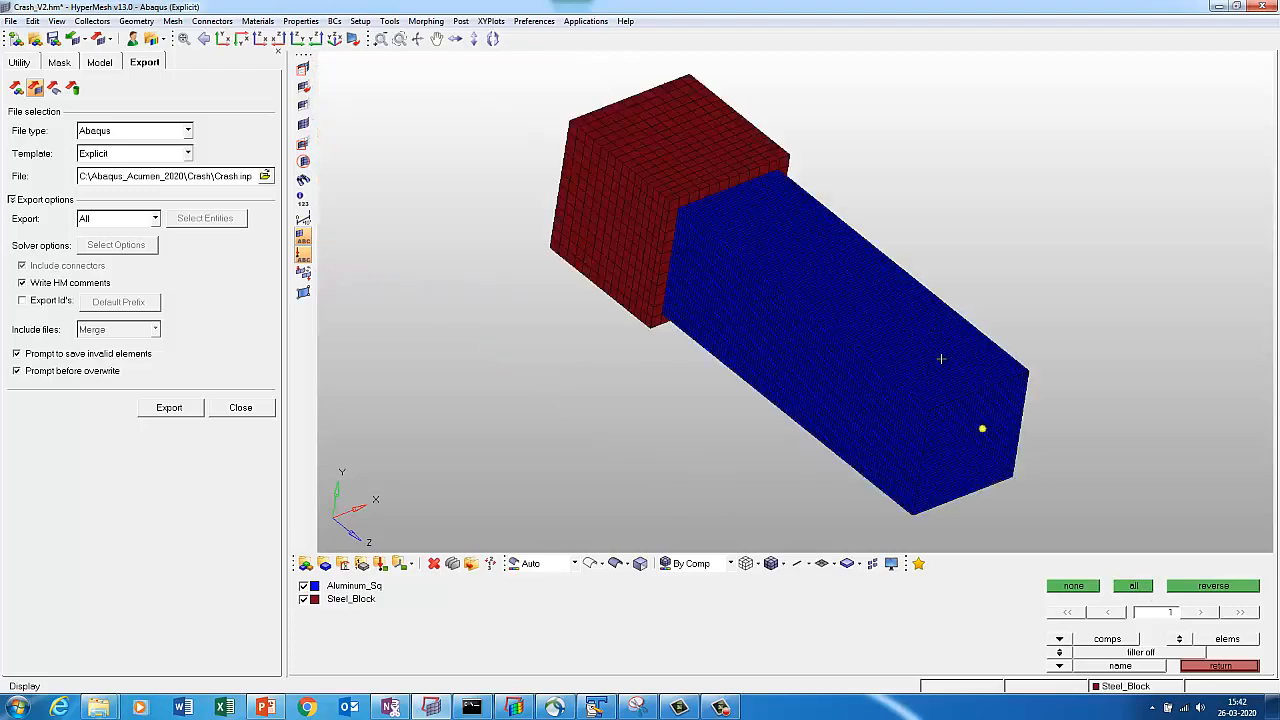
{"action": "mouse_move", "coordinate": [982, 383]}
{"action": "left_mouse_down", "text": "ctrl"}
{"action": "mouse_move", "coordinate": [506, 306]}
{"action": "mouse_move", "coordinate": [989, 343]}
{"action": "mouse_move", "coordinate": [1063, 429]}
{"action": "mouse_move", "coordinate": [826, 286]}
{"action": "mouse_move", "coordinate": [888, 334]}
{"action": "left_mouse_up", "text": "ctrl"}
{"action": "mouse_move", "coordinate": [1085, 213]}
{"action": "middle_mouse_down", "text": "ctrl"}
{"action": "mouse_move", "coordinate": [968, 246]}
{"action": "mouse_move", "coordinate": [1105, 222]}
{"action": "middle_mouse_up", "text": "ctrl"}
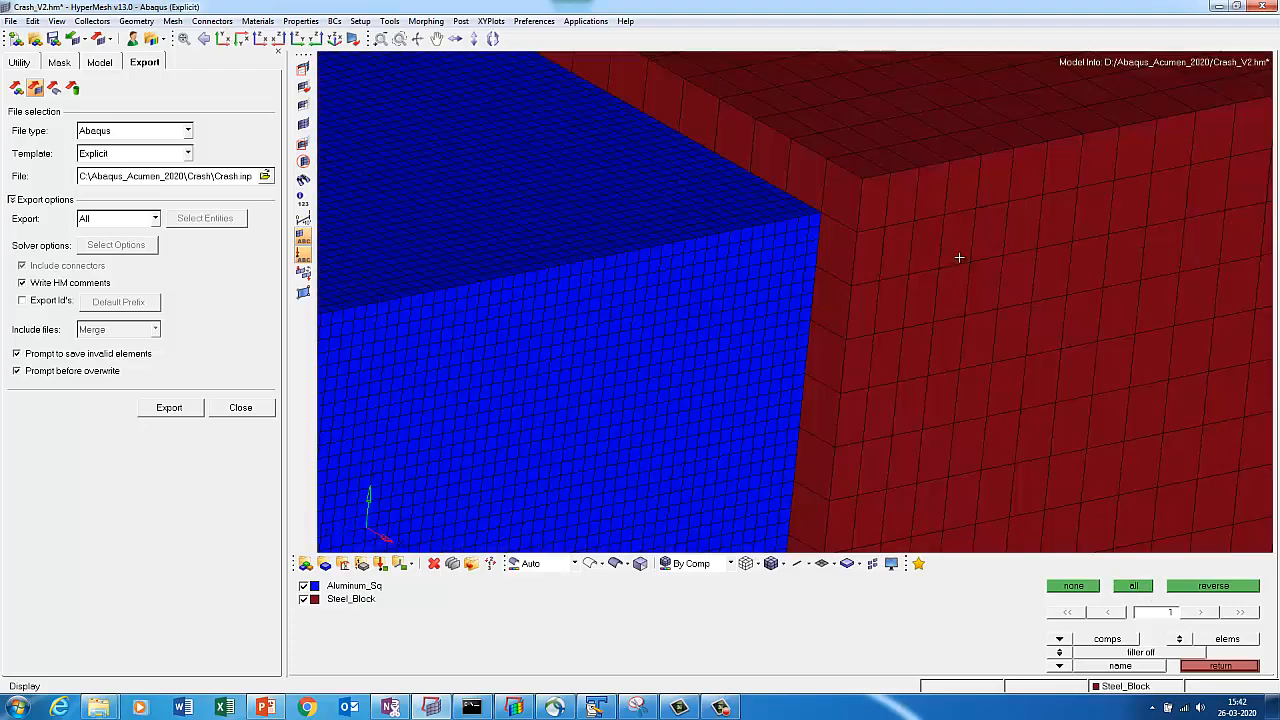
{"action": "key", "text": "Escape"}
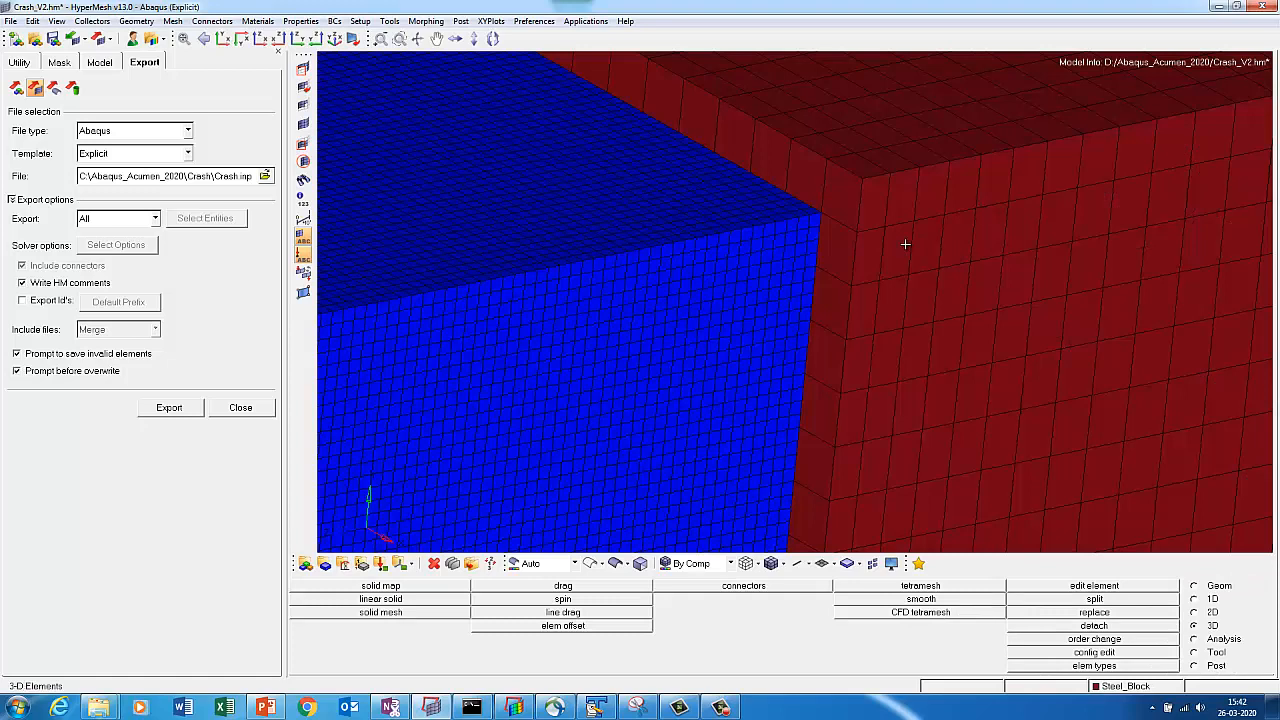
Translate the Steel_Block elements slightly along the negative z-axis, away from the aluminium tube.
{"action": "left_click", "coordinate": [455, 613]}
{"action": "left_click", "coordinate": [406, 586]}
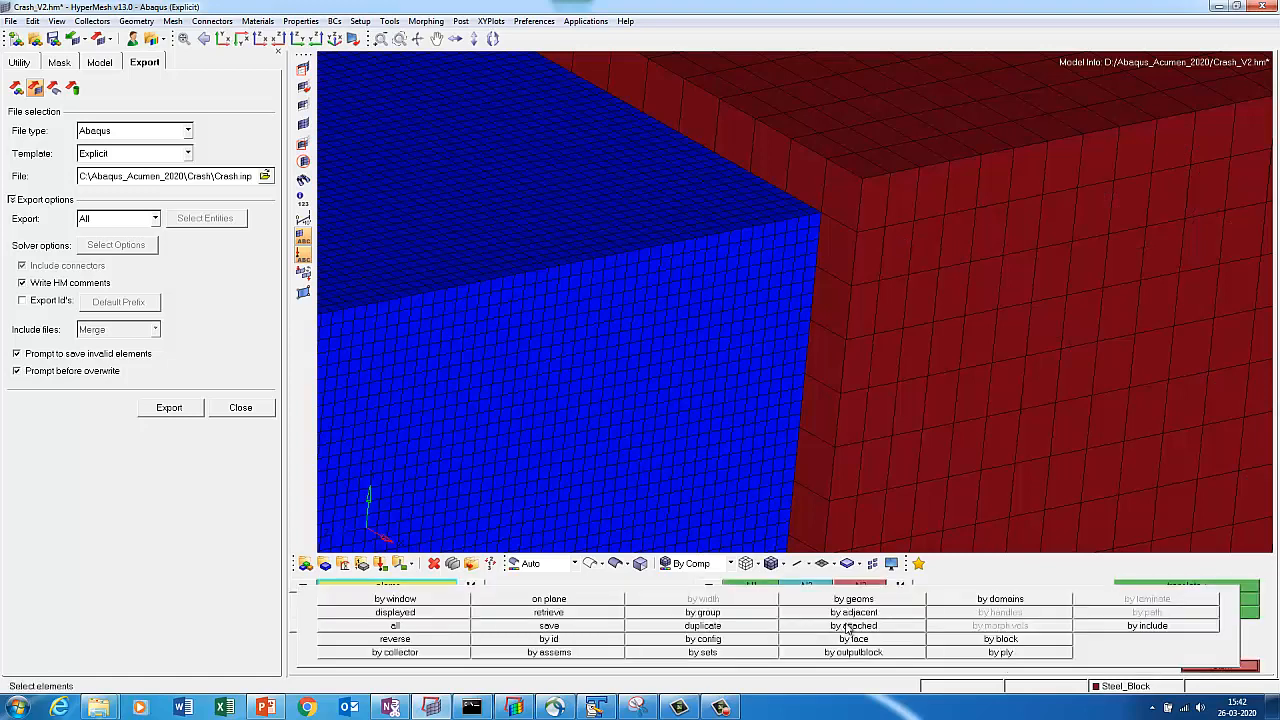
{"action": "left_click", "coordinate": [465, 652]}
{"action": "left_click", "coordinate": [1100, 625]}
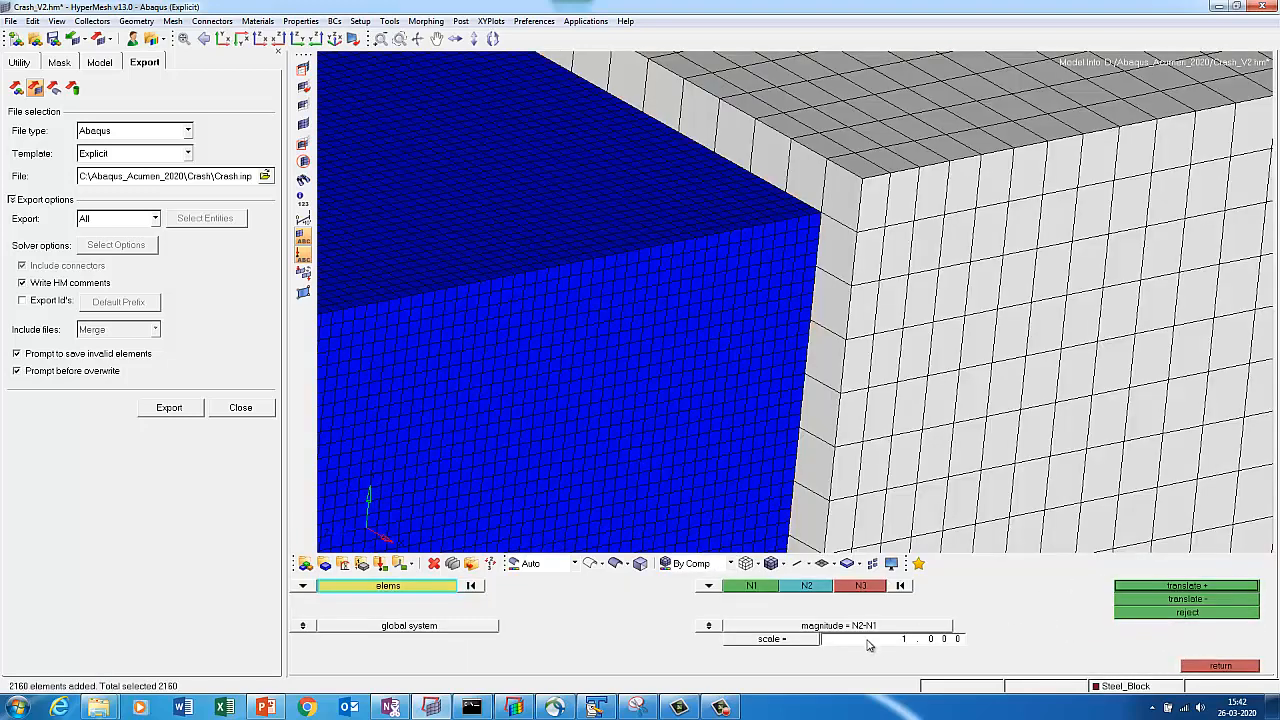
{"action": "left_click", "coordinate": [705, 626]}
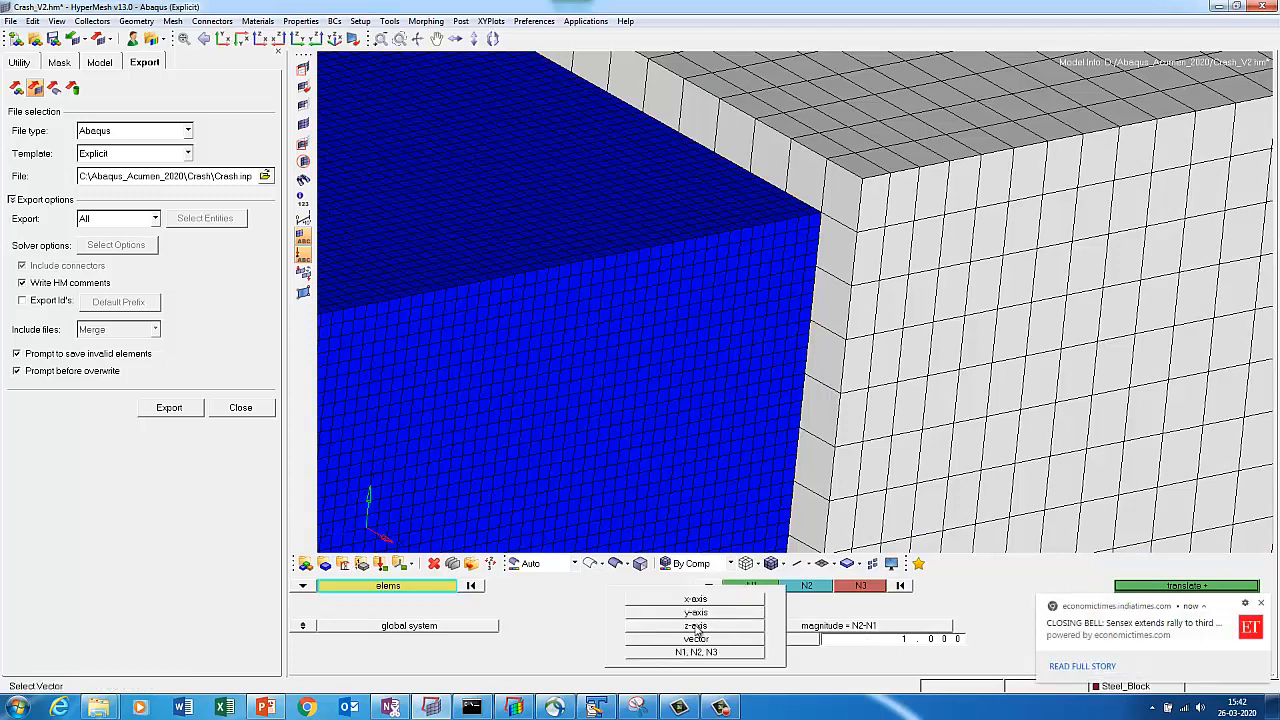
{"action": "left_click", "coordinate": [660, 631]}
{"action": "left_click", "coordinate": [1257, 603]}
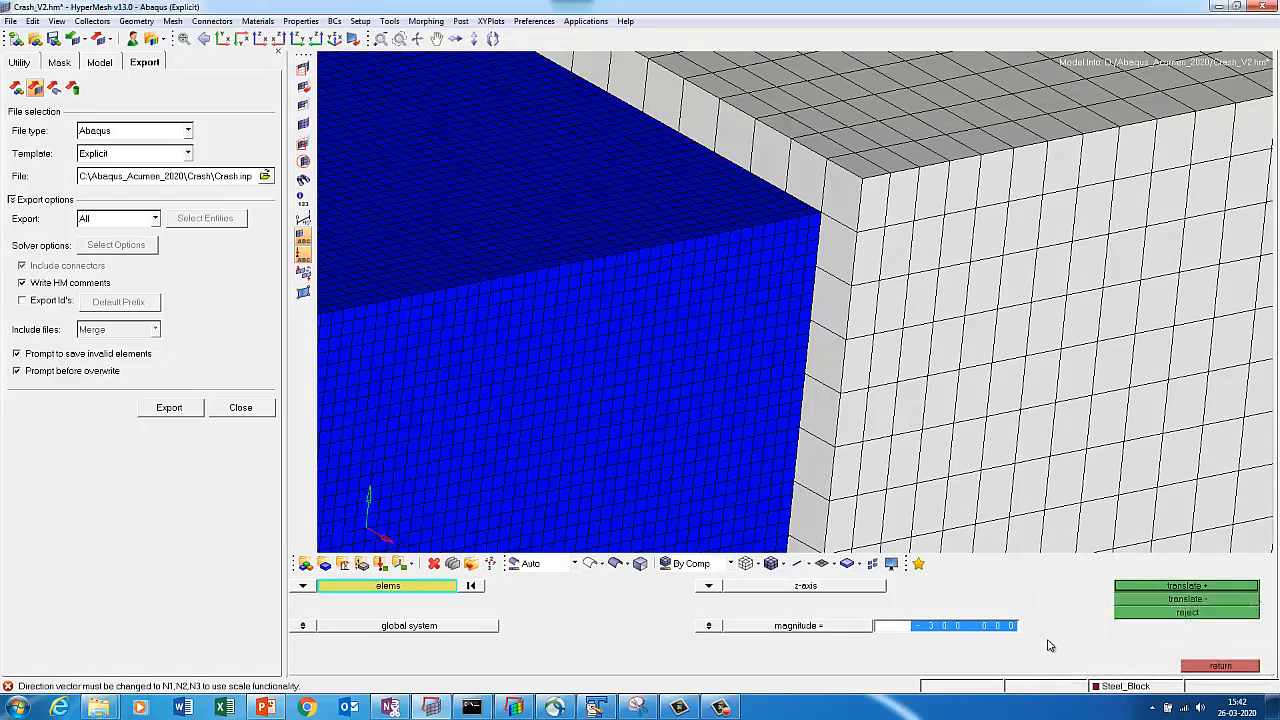
{"action": "type", "text": "-"}
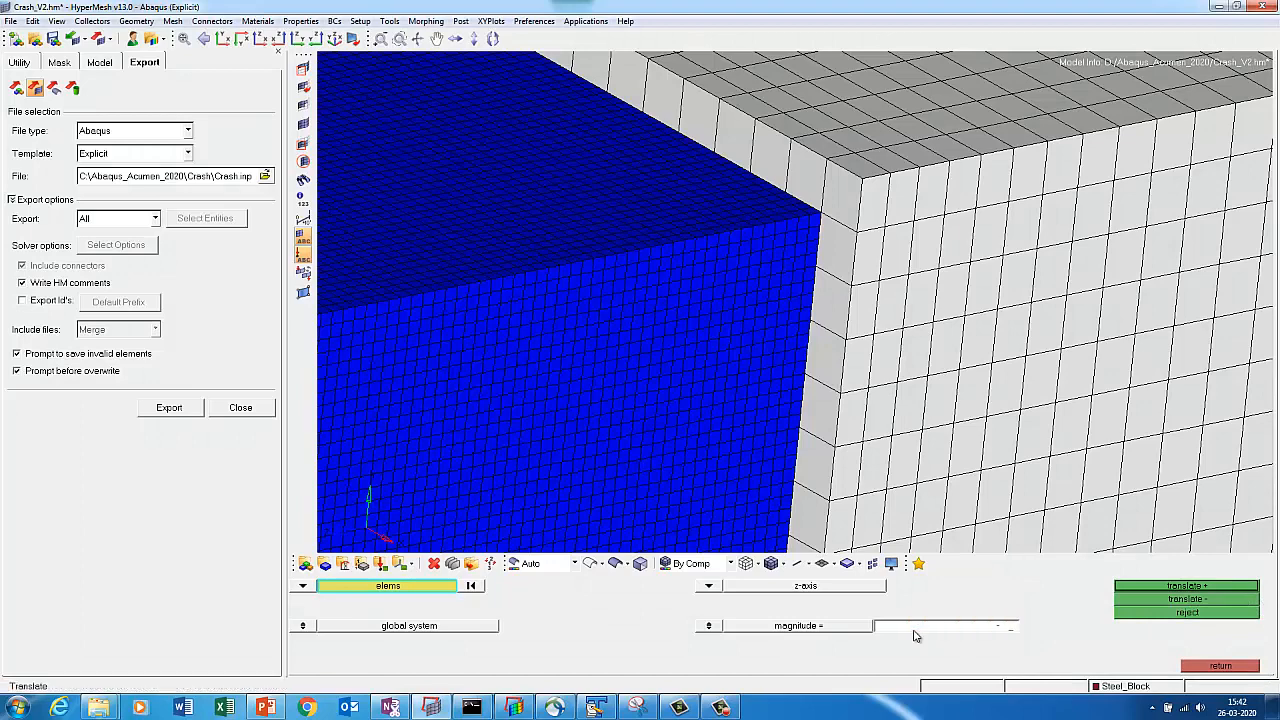
{"action": "left_click", "coordinate": [1154, 585]}
{"action": "left_click", "coordinate": [1205, 666]}
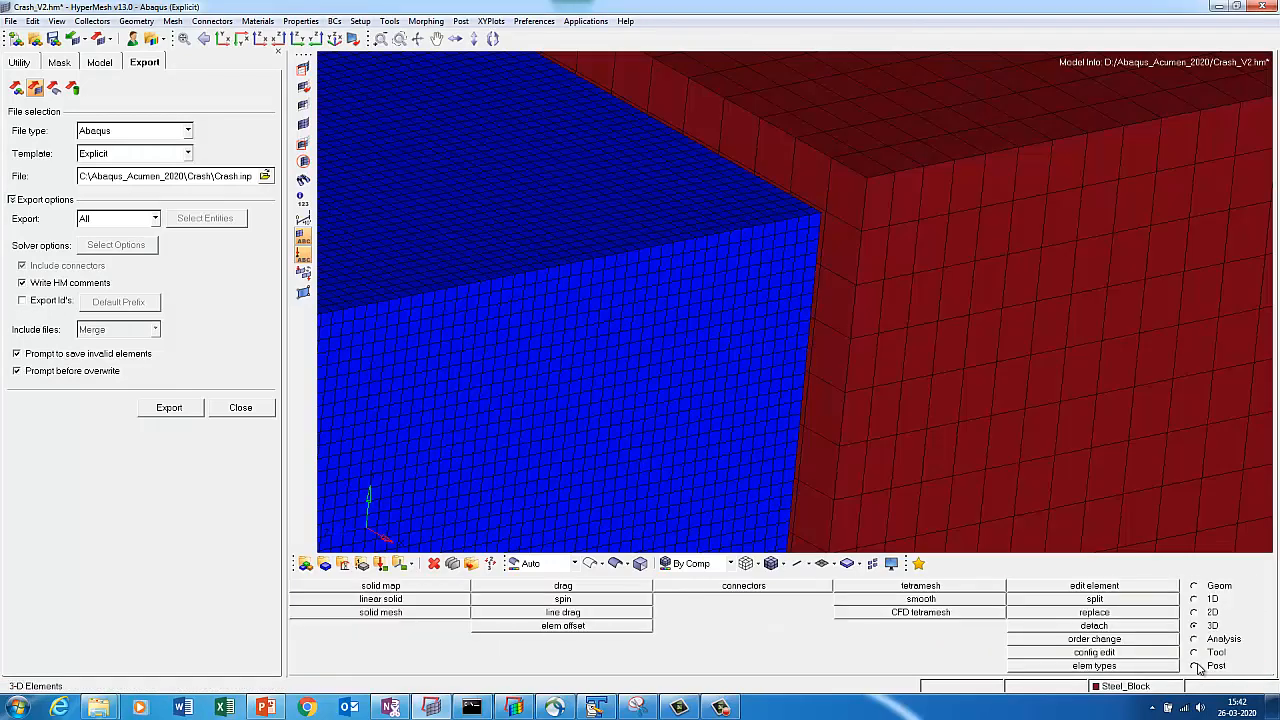
Fit the whole model in view and save it to its current file.
{"action": "key", "text": "f"}
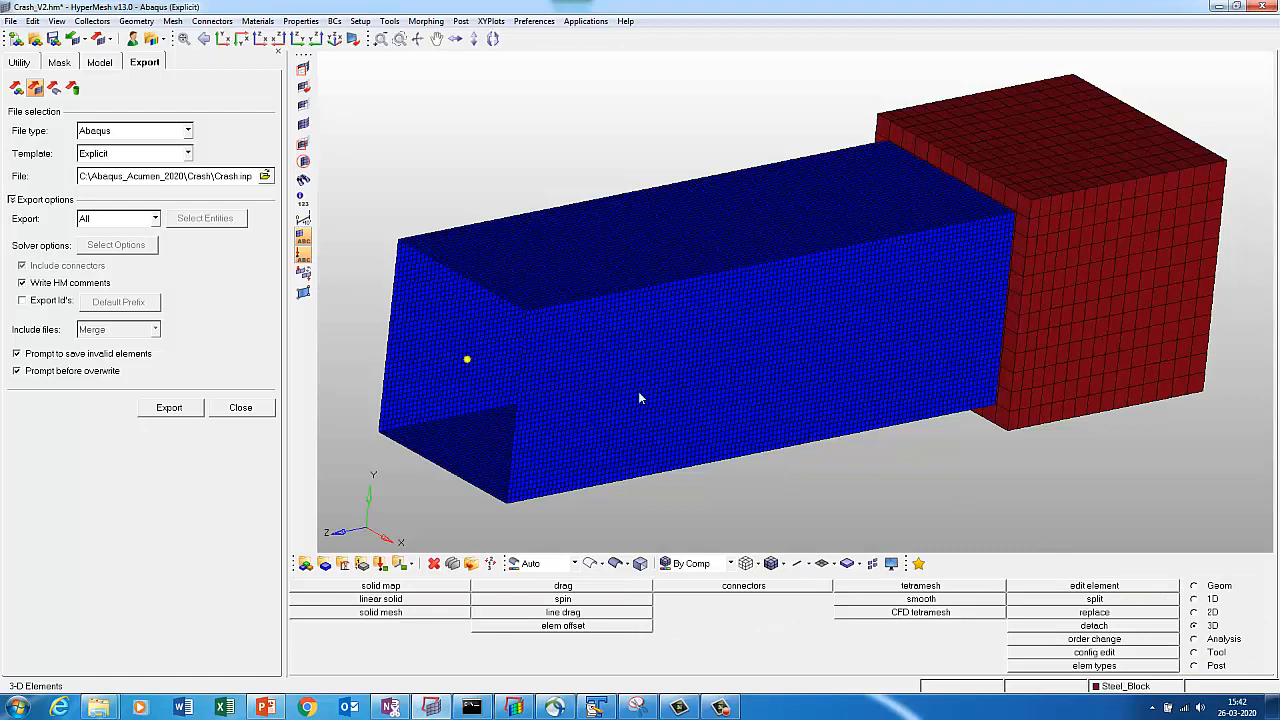
{"action": "left_click", "coordinate": [10, 21]}
{"action": "left_click", "coordinate": [37, 79]}
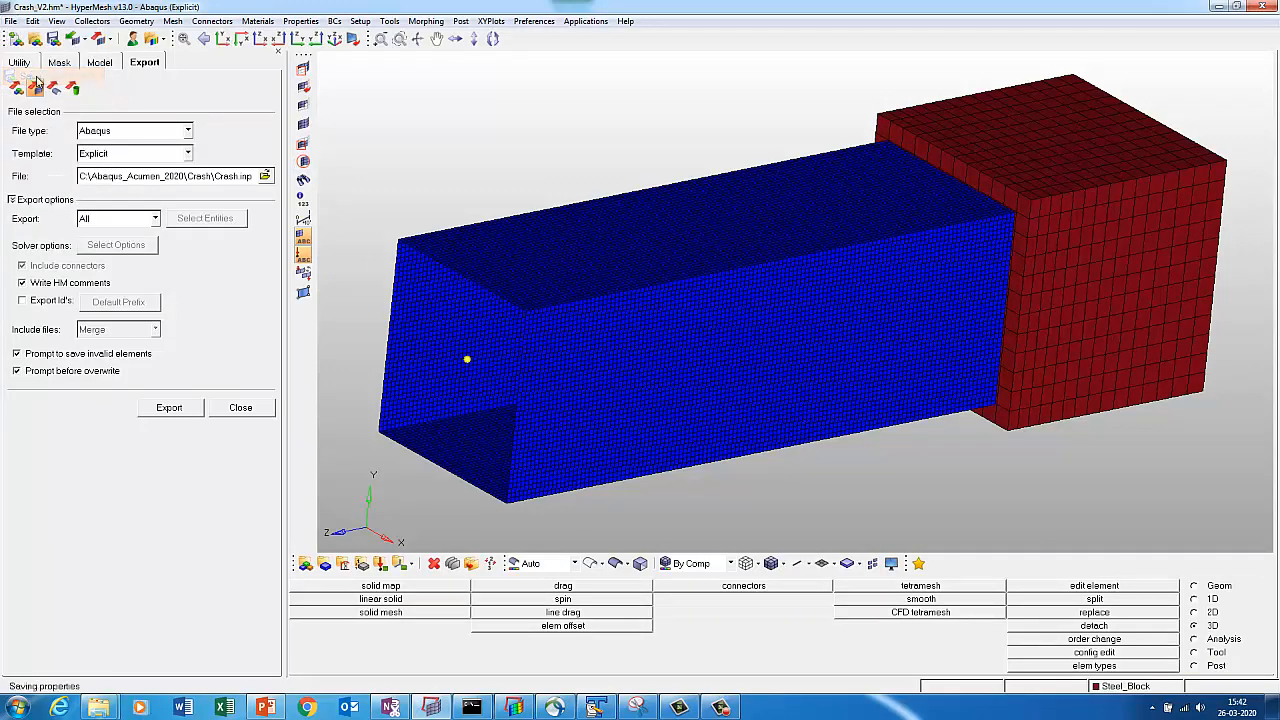
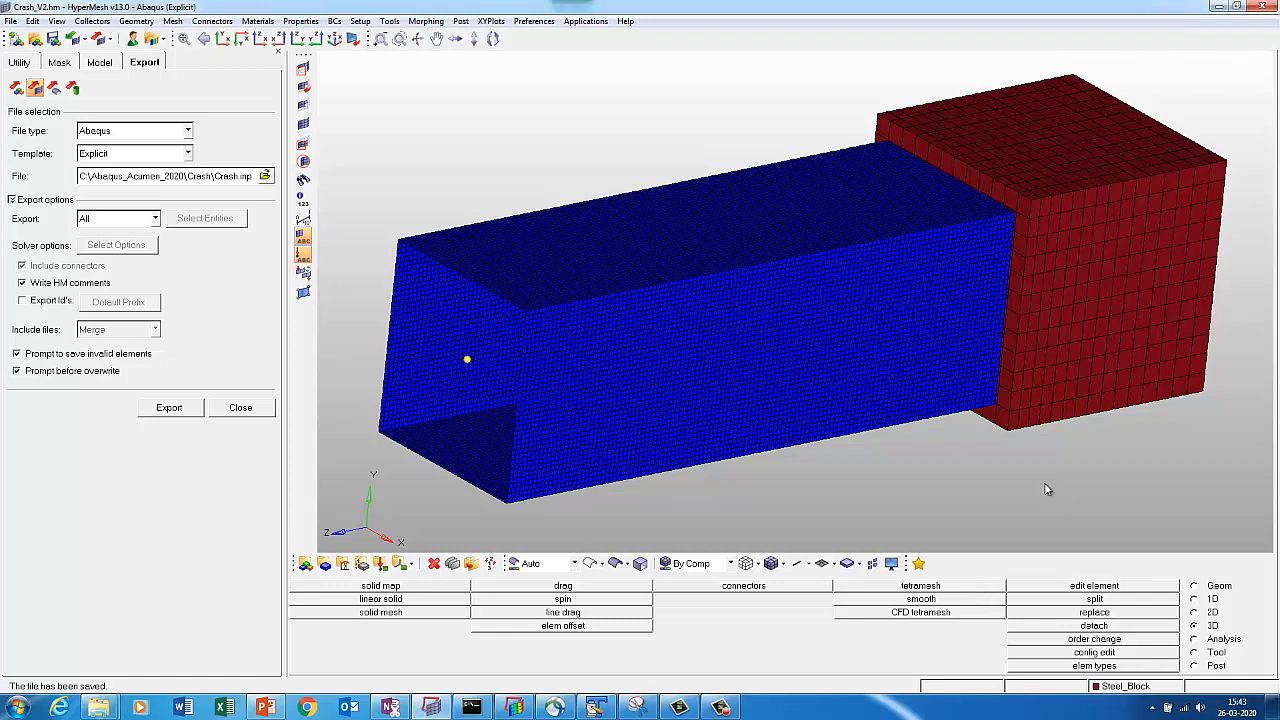
Create an interface named Fric of type SURFACE_INTERACTION and open its card for editing.
{"action": "left_click", "coordinate": [1210, 640]}
{"action": "left_click", "coordinate": [914, 590]}
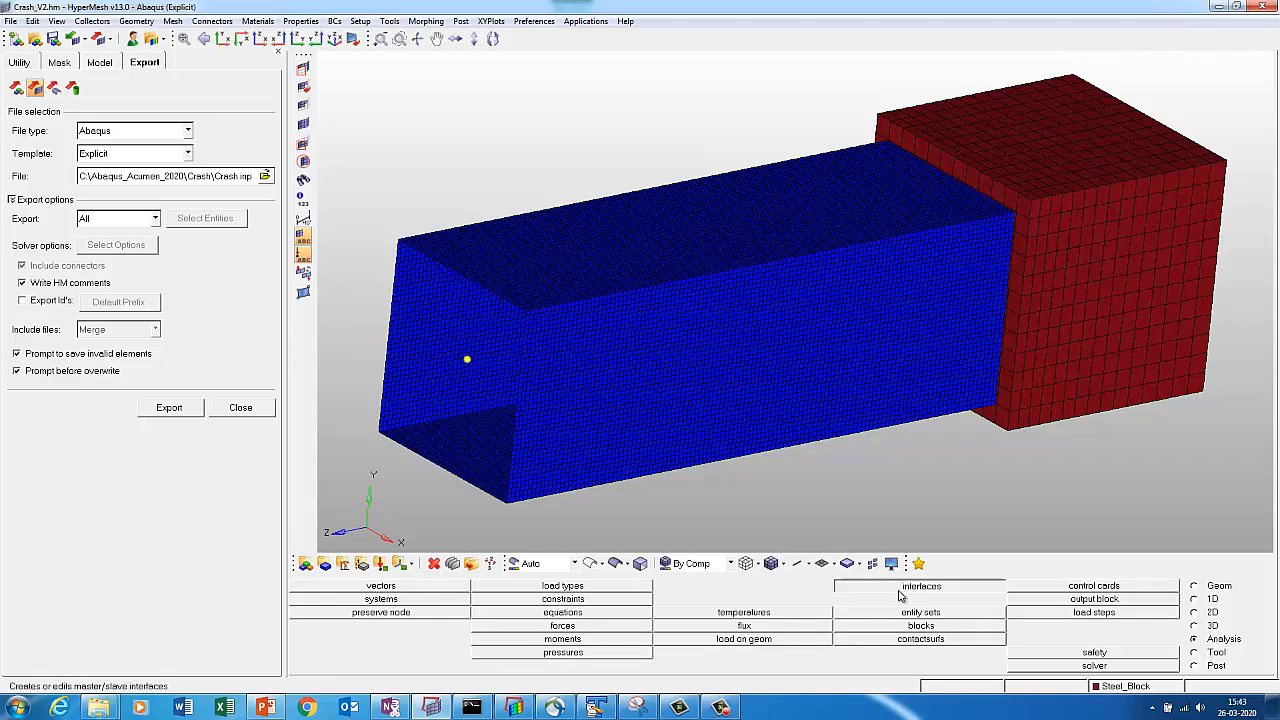
{"action": "left_click", "coordinate": [322, 587]}
{"action": "left_click", "coordinate": [708, 587]}
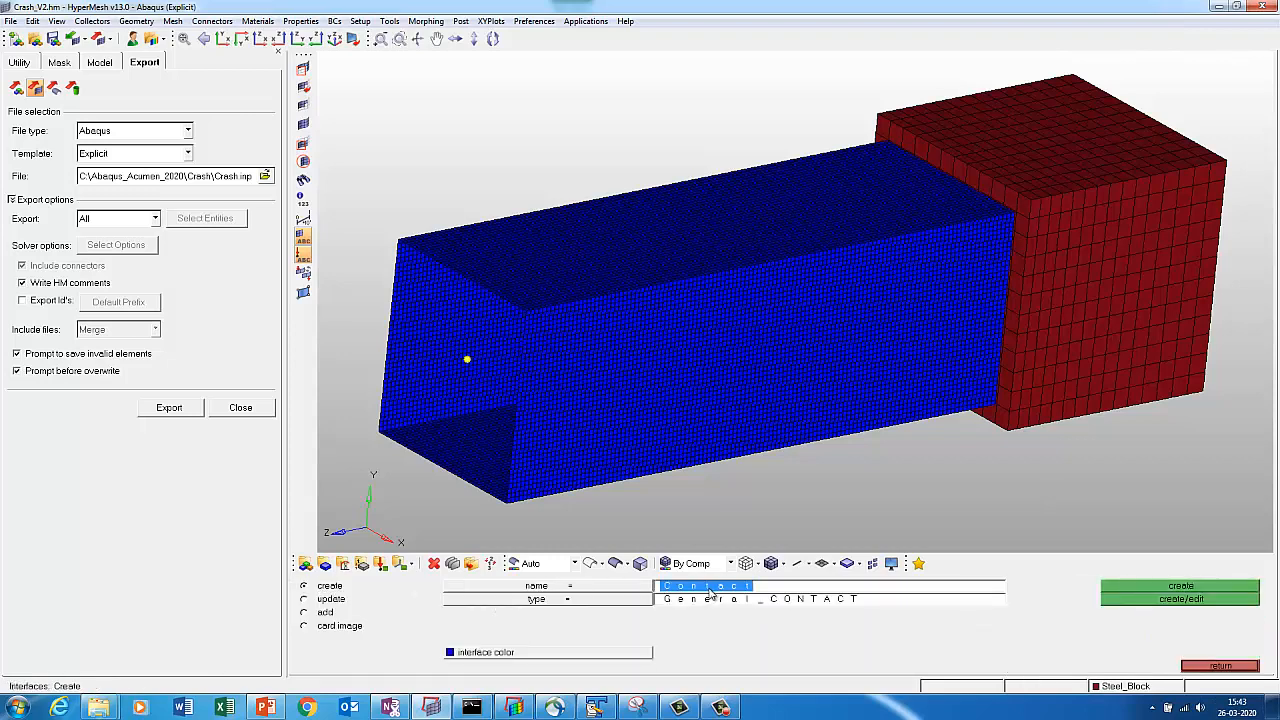
{"action": "type", "text": "Fric"}
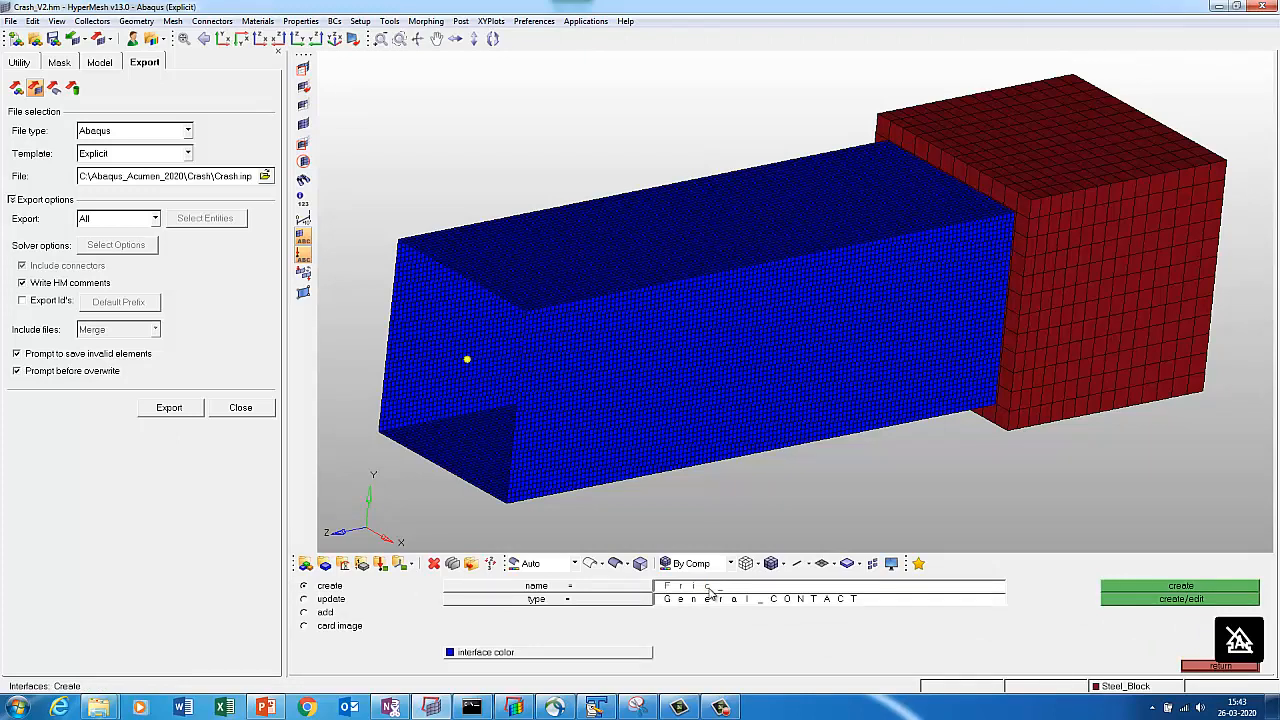
{"action": "left_click", "coordinate": [620, 602]}
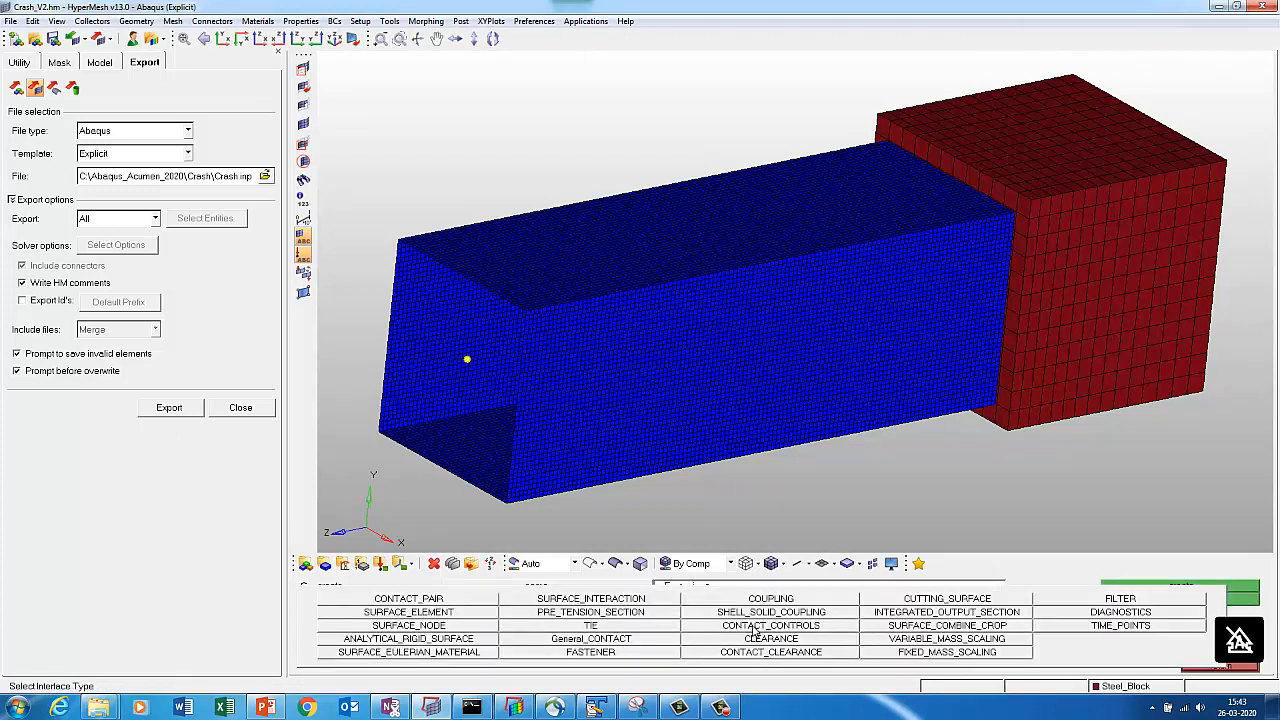
{"action": "left_click", "coordinate": [637, 603]}
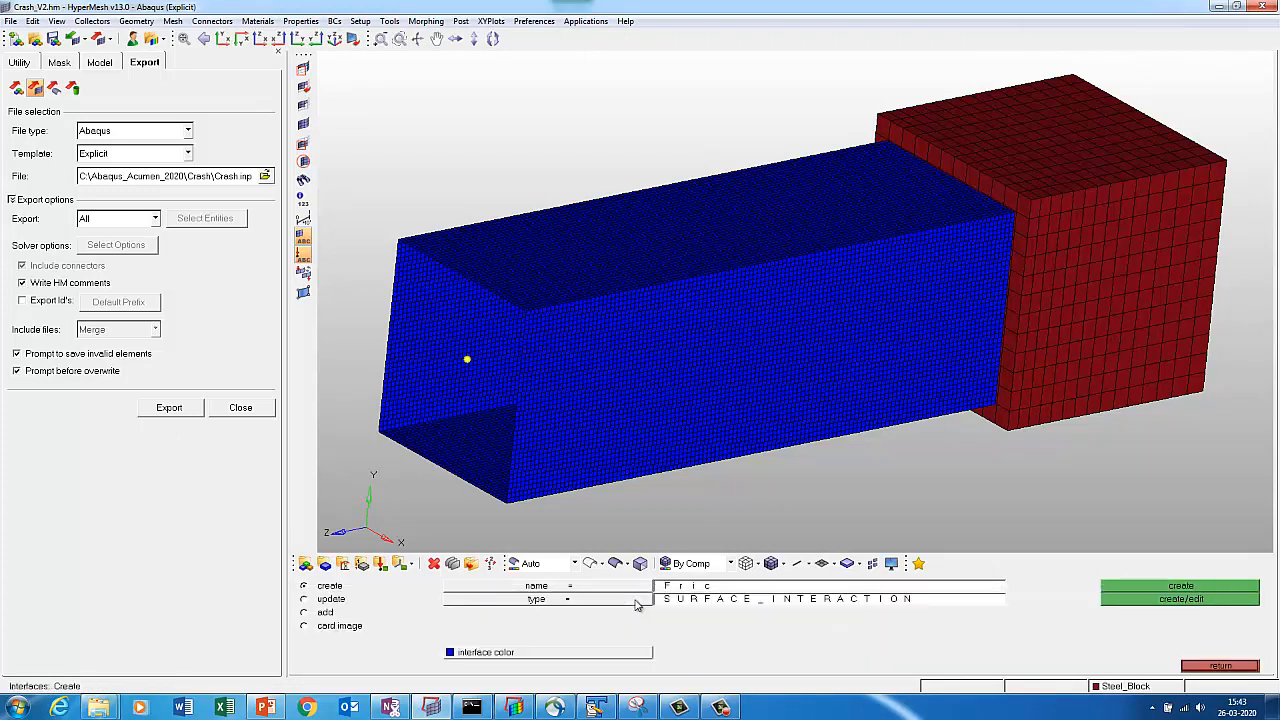
{"action": "left_click", "coordinate": [1184, 601]}
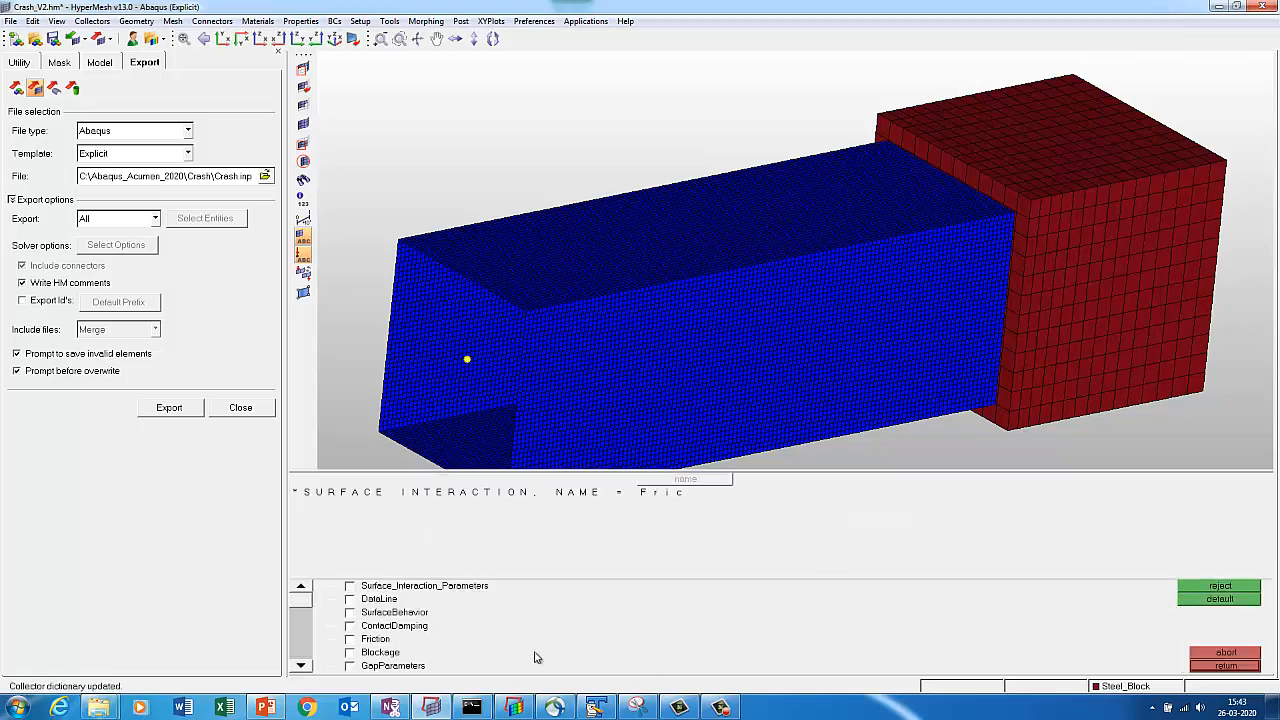
Enable Friction for the Fric surface interaction and enter its friction coefficient.
{"action": "left_click", "coordinate": [370, 642]}
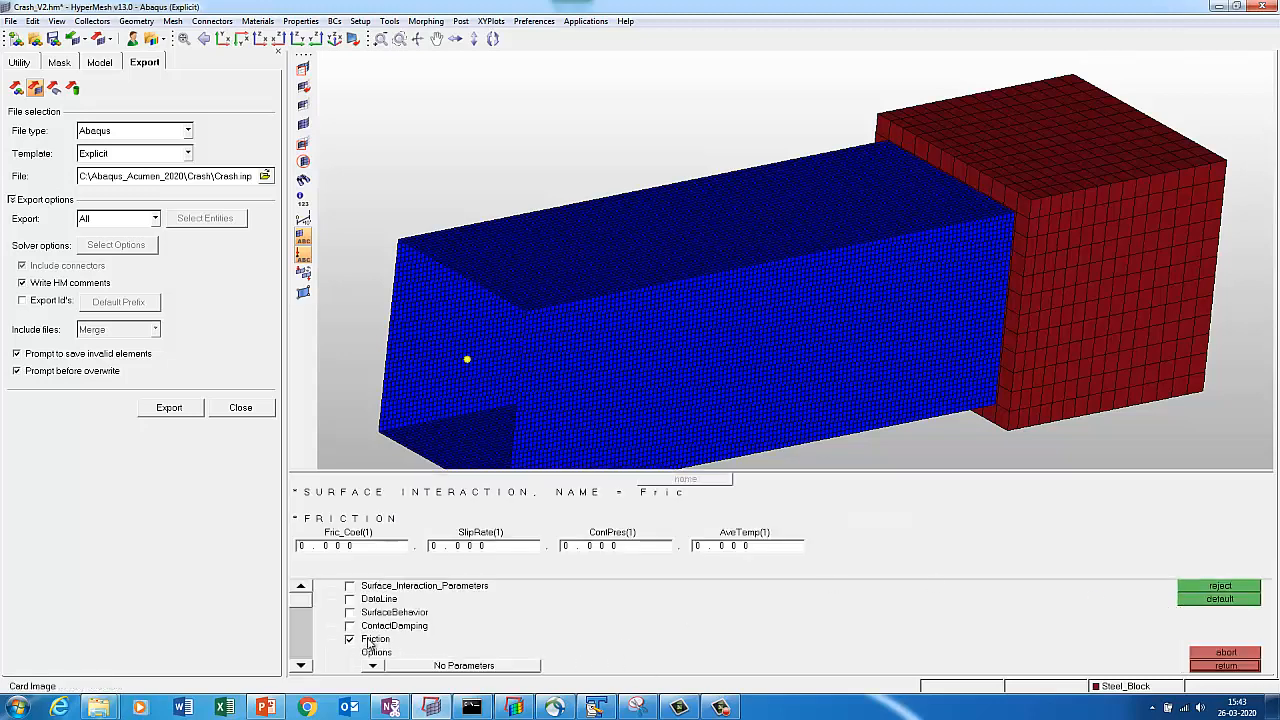
{"action": "left_click", "coordinate": [377, 552]}
{"action": "type", "text": "0"}
{"action": "left_click", "coordinate": [1201, 667]}
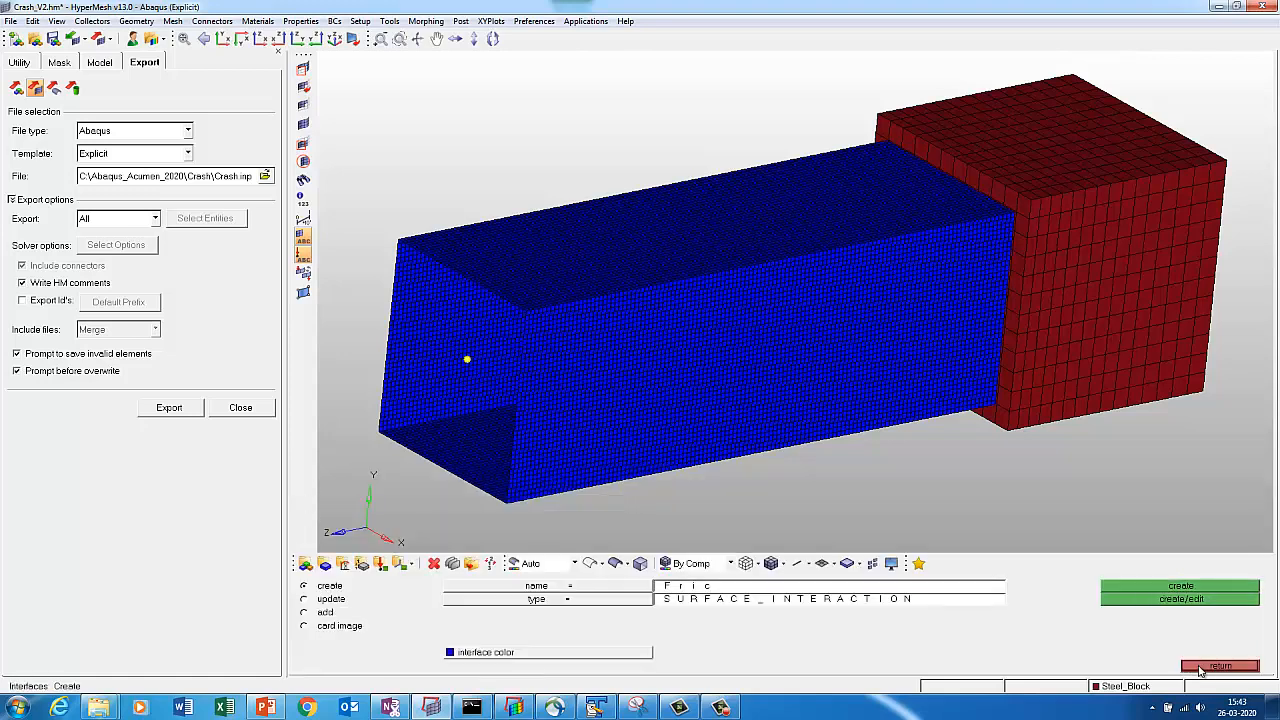
Create an interface named Contact of type General_CONTACT and open its card for editing.
{"action": "left_click", "coordinate": [733, 589]}
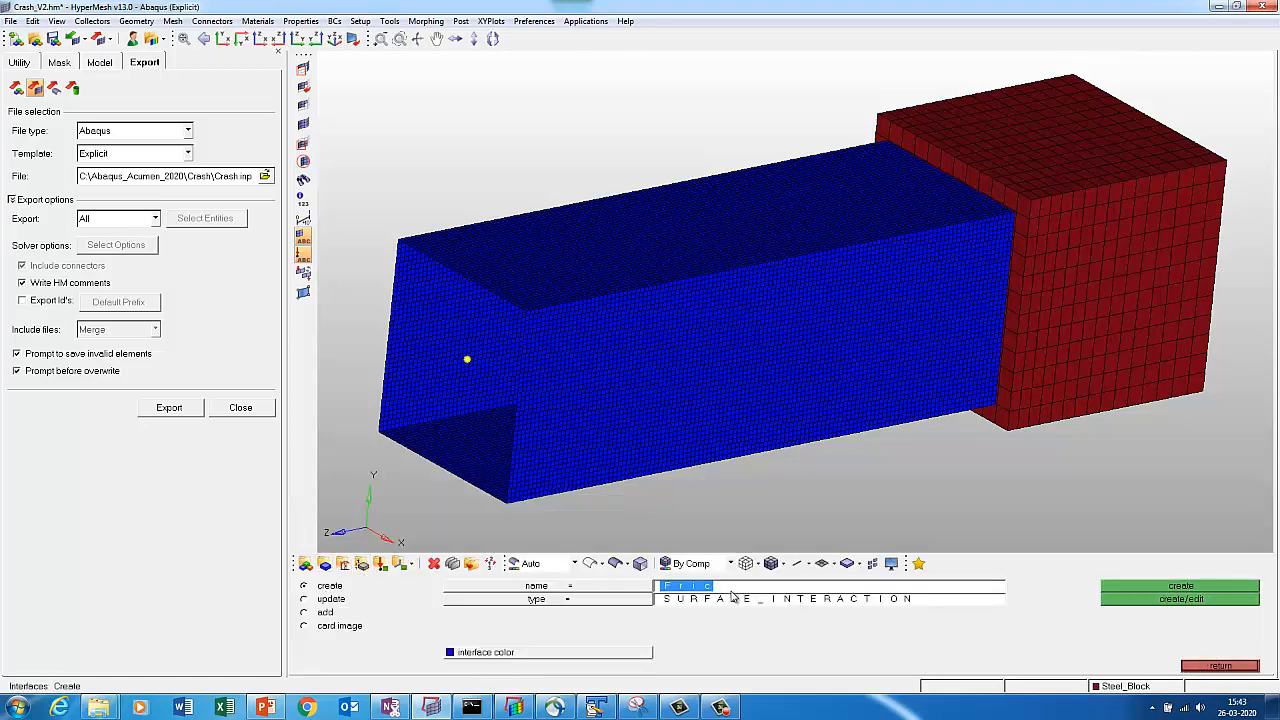
{"action": "type", "text": "CON"}
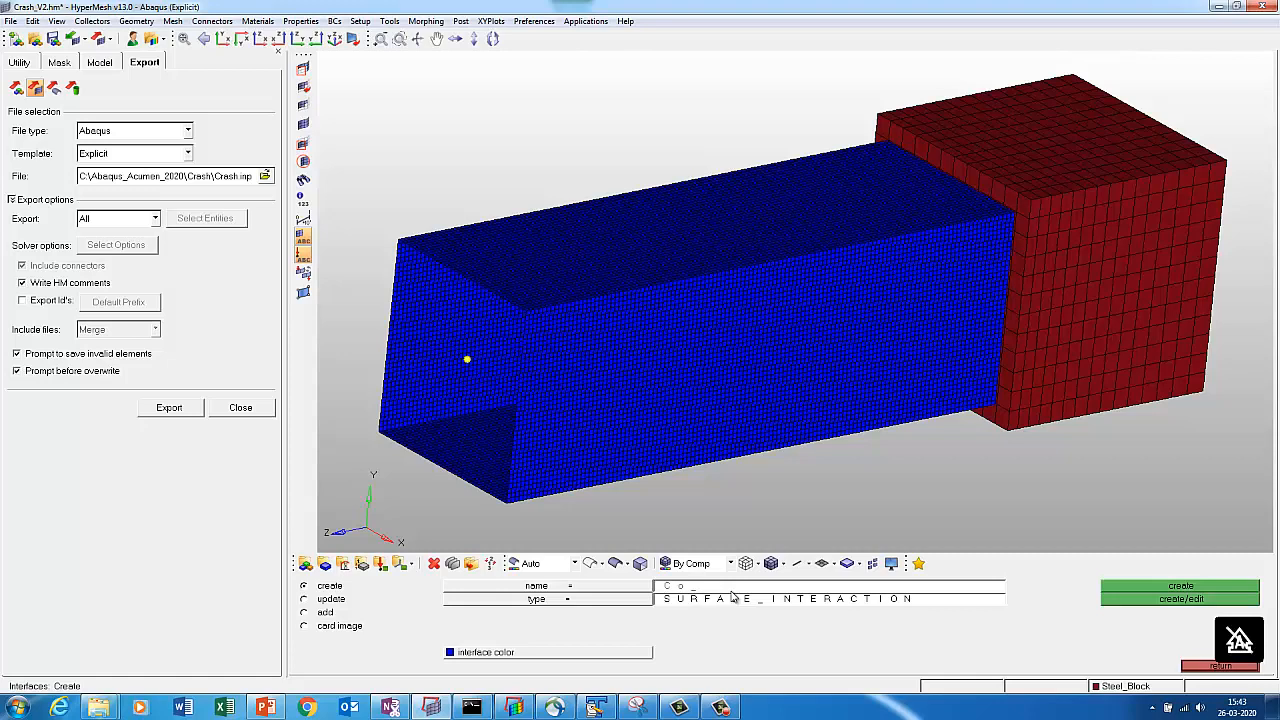
{"action": "left_click", "coordinate": [731, 598]}
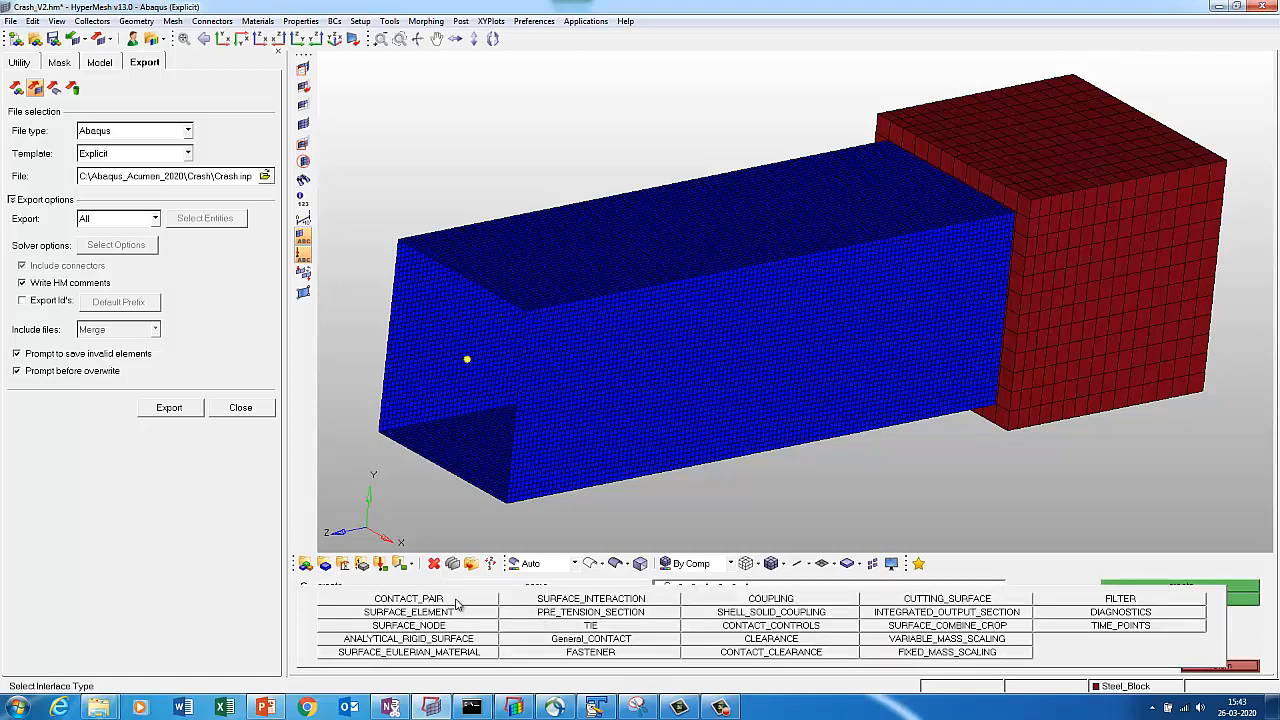
{"action": "left_click", "coordinate": [524, 640]}
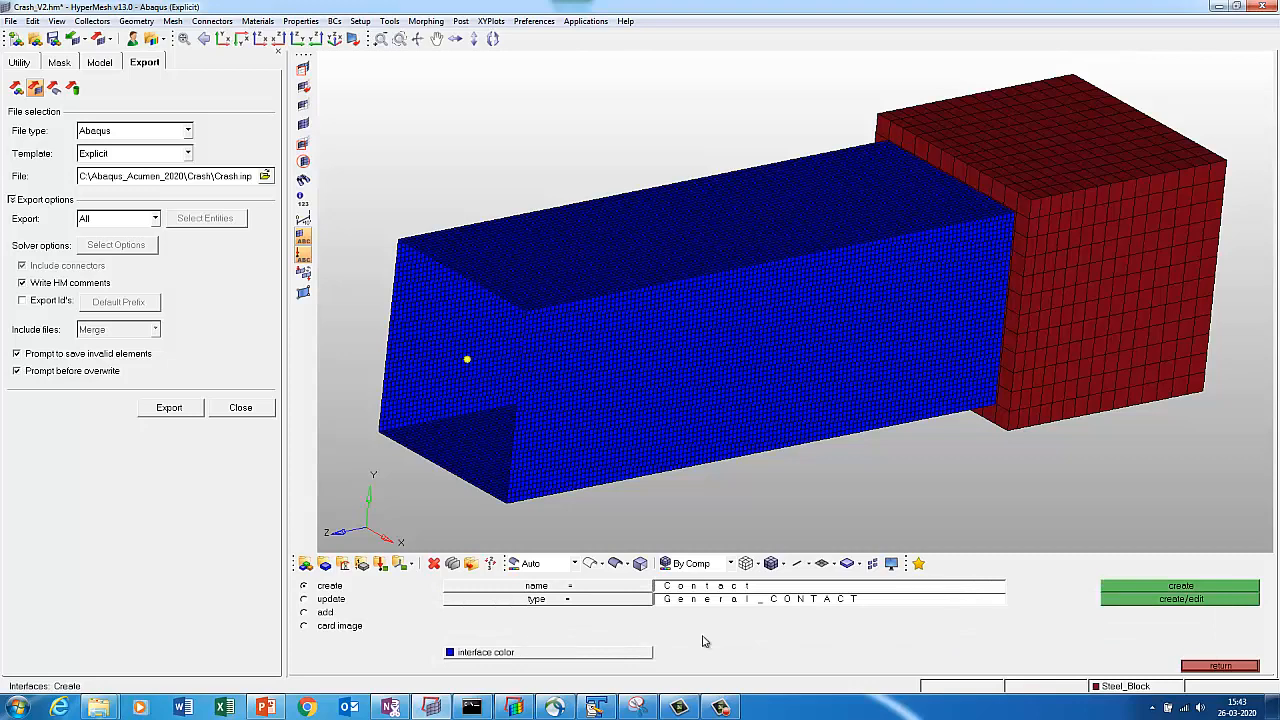
{"action": "left_click", "coordinate": [1138, 603]}
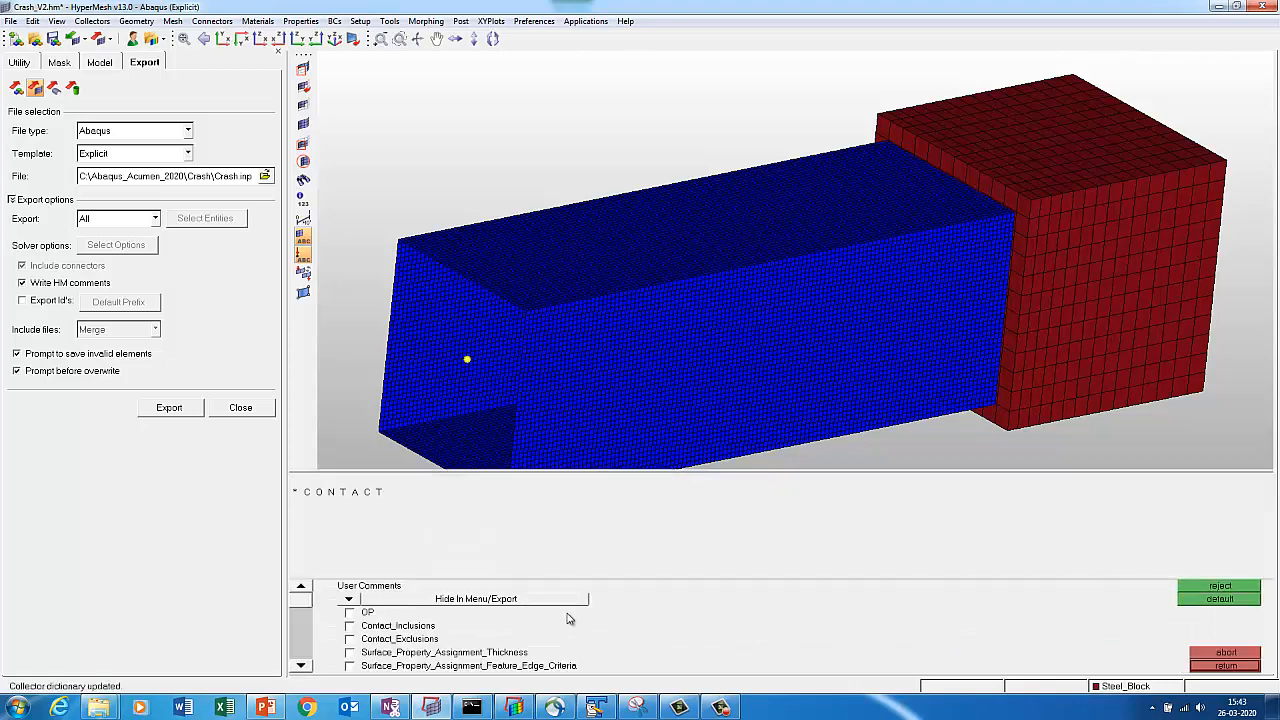
Enable Contact_Inclusions with the All_Exterior option on the Contact interface card.
{"action": "left_click", "coordinate": [302, 667]}
{"action": "left_click", "coordinate": [302, 667]}
{"action": "left_click", "coordinate": [302, 667]}
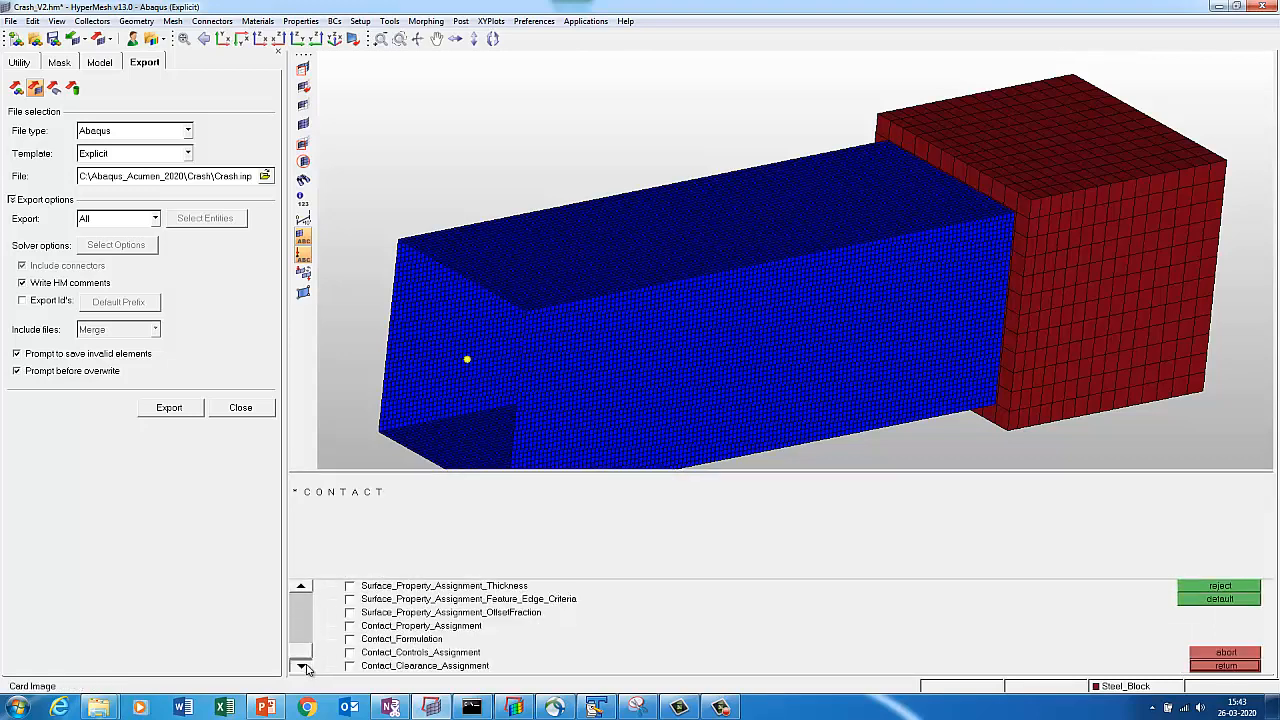
{"action": "left_click", "coordinate": [301, 588]}
{"action": "left_click", "coordinate": [301, 588]}
{"action": "left_click", "coordinate": [301, 588]}
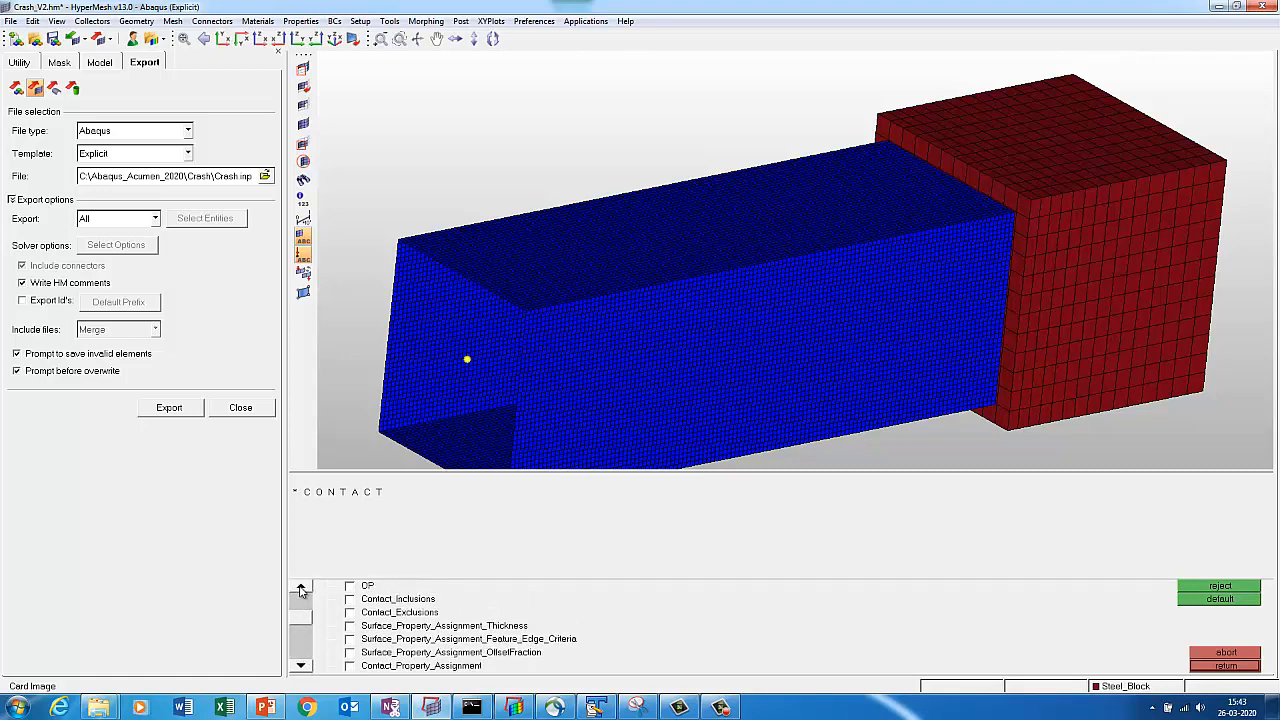
{"action": "left_click", "coordinate": [301, 588]}
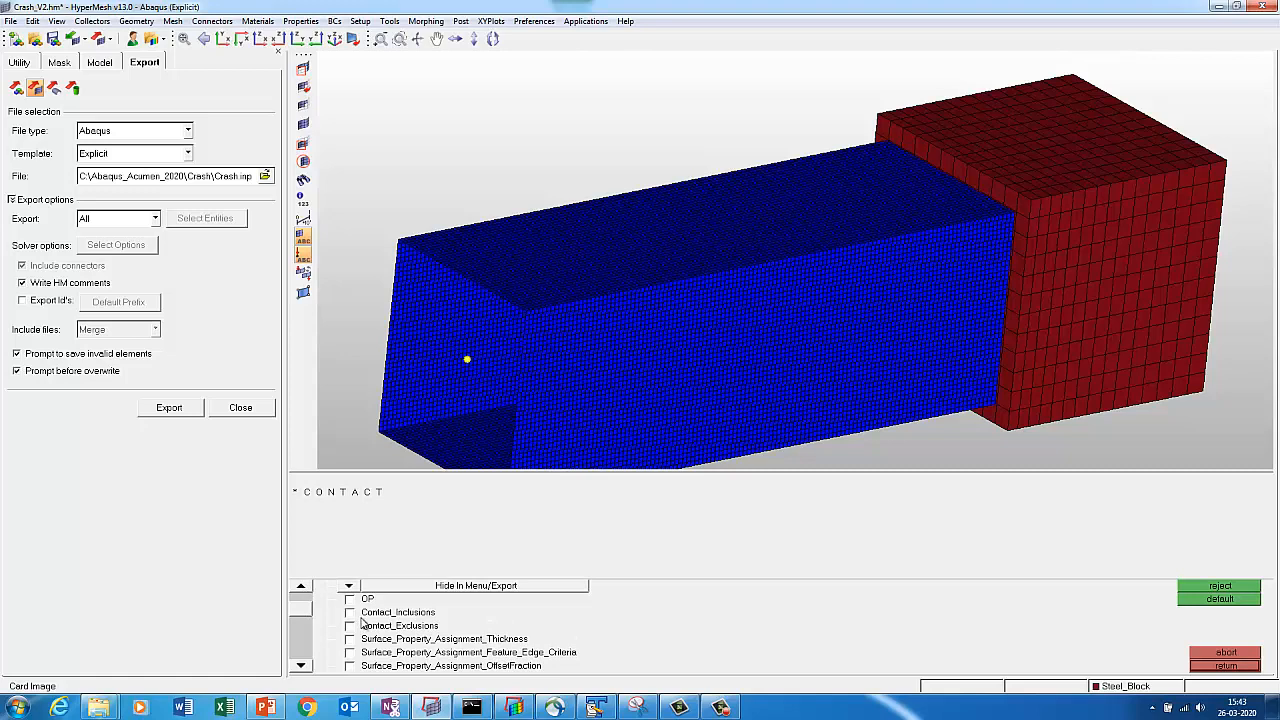
{"action": "left_click", "coordinate": [350, 612]}
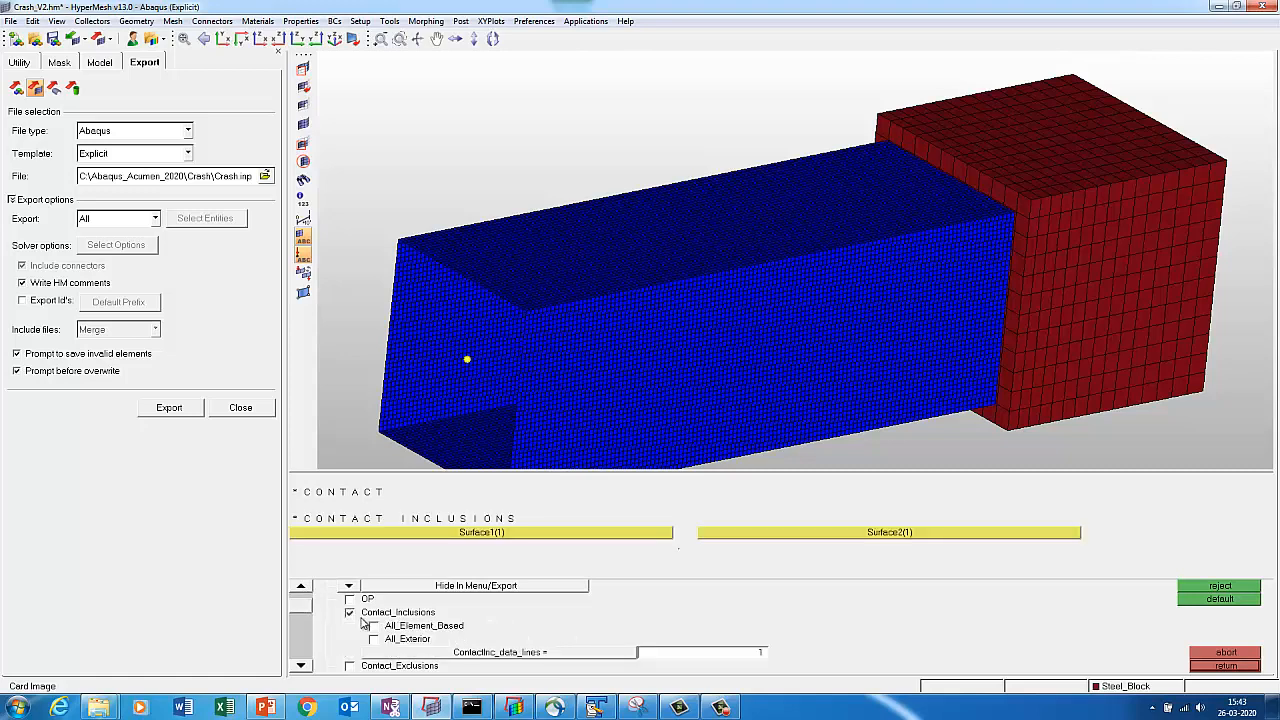
{"action": "left_click", "coordinate": [413, 641]}
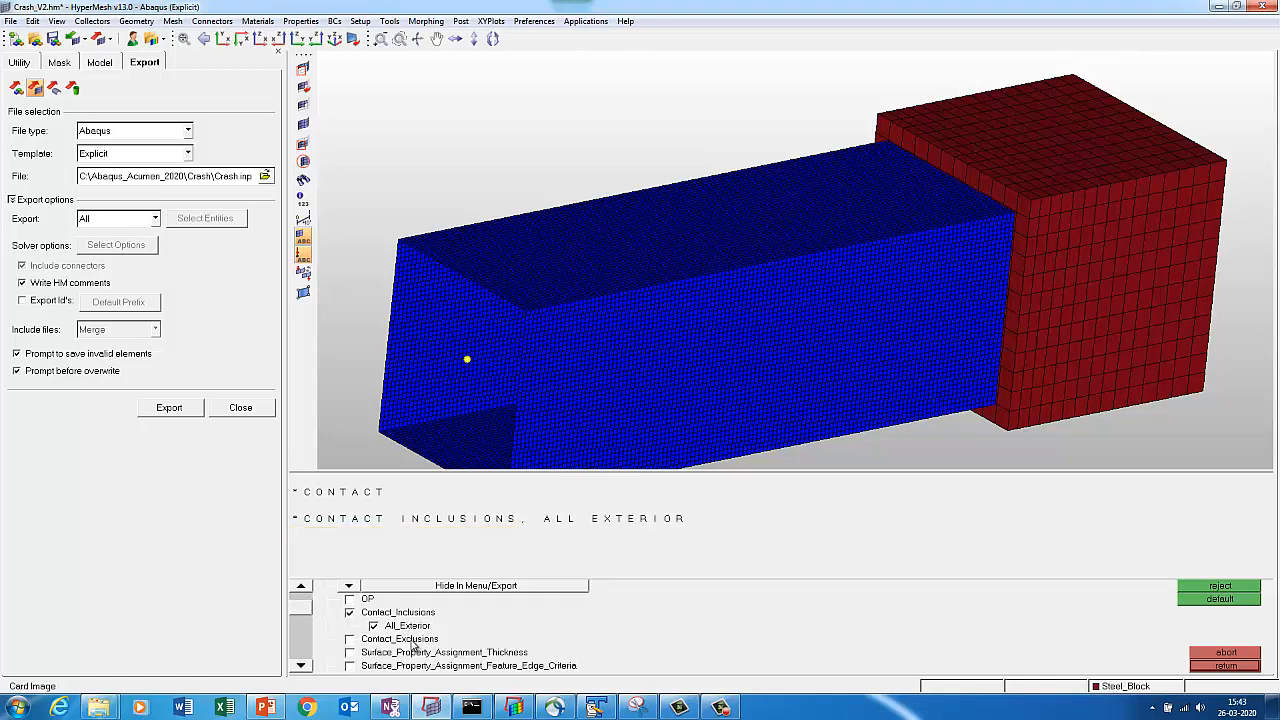
Switch to TextPad and review the contact, property assignment and friction definitions in Crash.inp, then return to HyperMesh.
{"action": "left_click", "coordinate": [596, 707]}
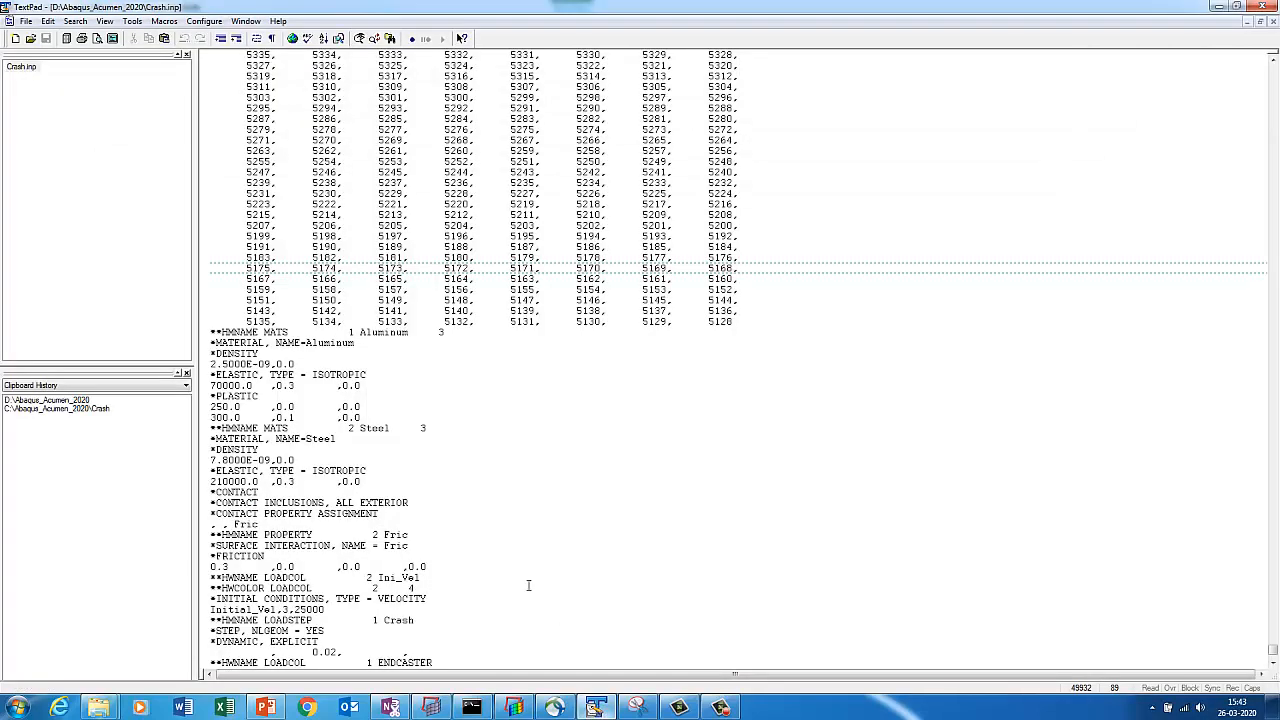
{"action": "scroll", "coordinate": [424, 478], "scroll_direction": "down", "scroll_amount": 2}
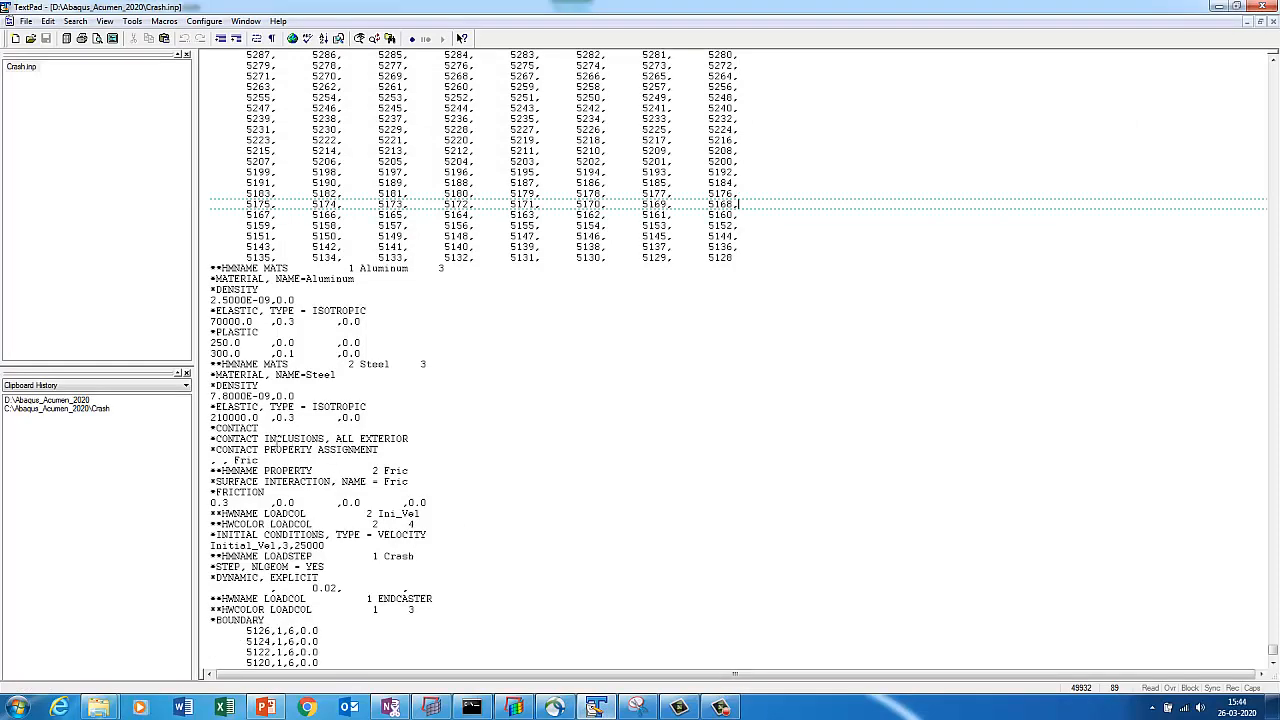
{"action": "left_click", "coordinate": [1219, 6]}
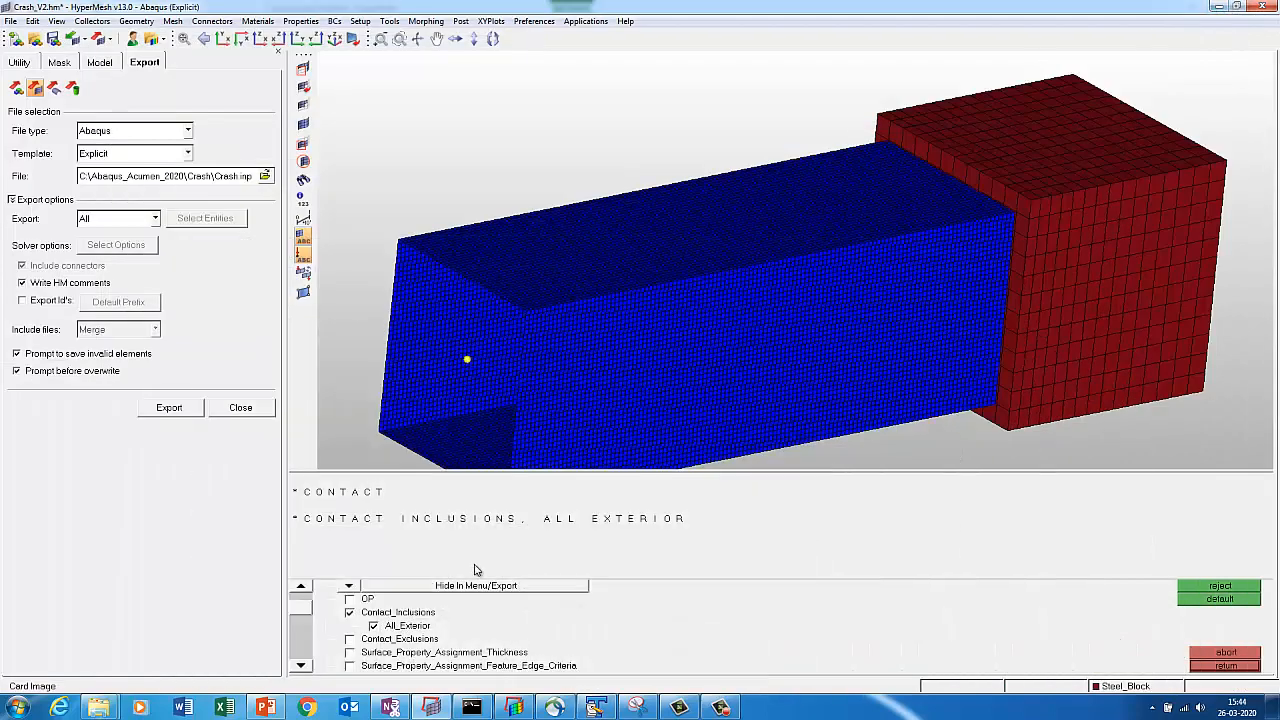
Enable Contact_Property_Assignment on the Contact interface card and assign Fric as the surface interaction of its data line.
{"action": "left_click", "coordinate": [300, 665]}
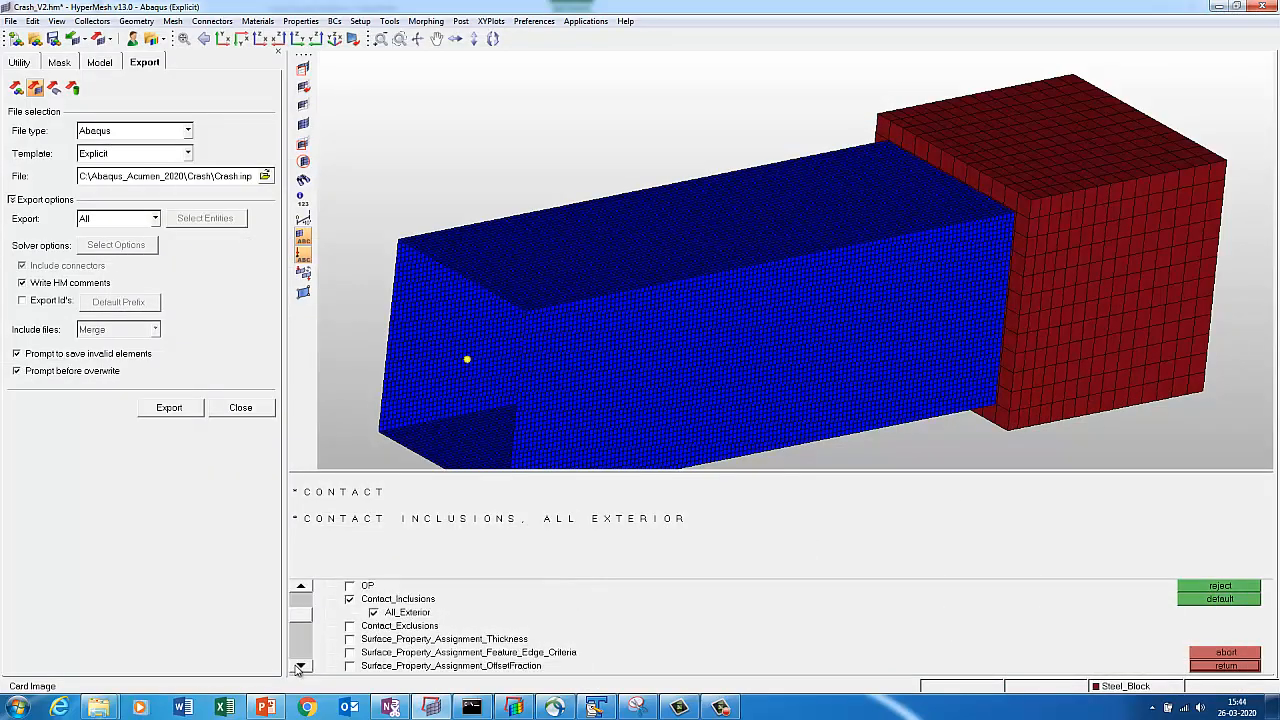
{"action": "left_click", "coordinate": [300, 665]}
{"action": "left_click", "coordinate": [300, 665]}
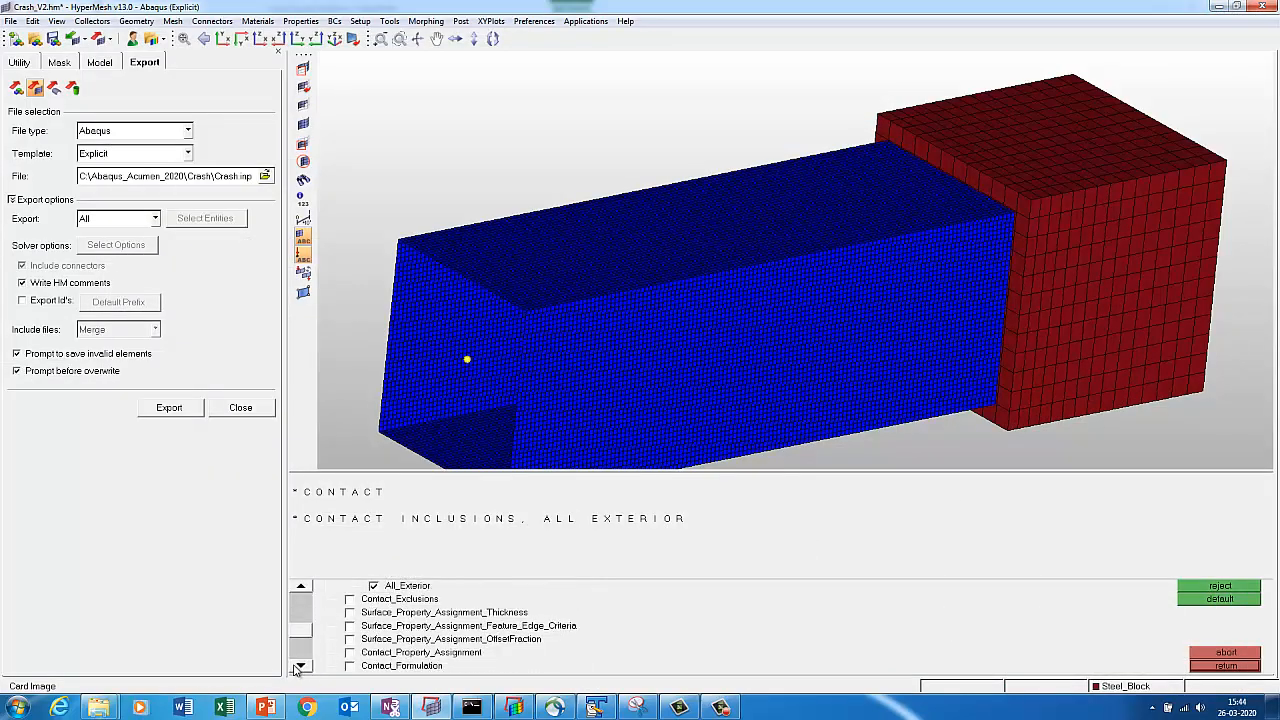
{"action": "left_click", "coordinate": [375, 656]}
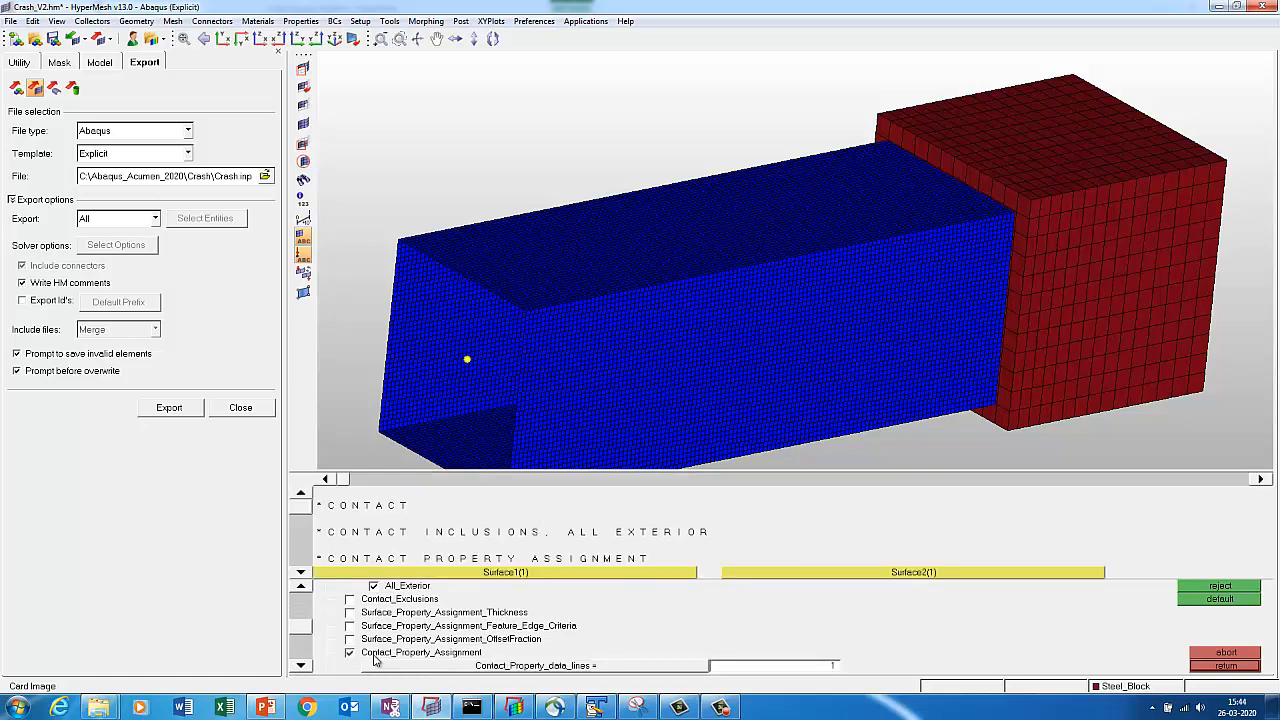
{"action": "left_click_drag", "start_coordinate": [343, 479], "coordinate": [1247, 479]}
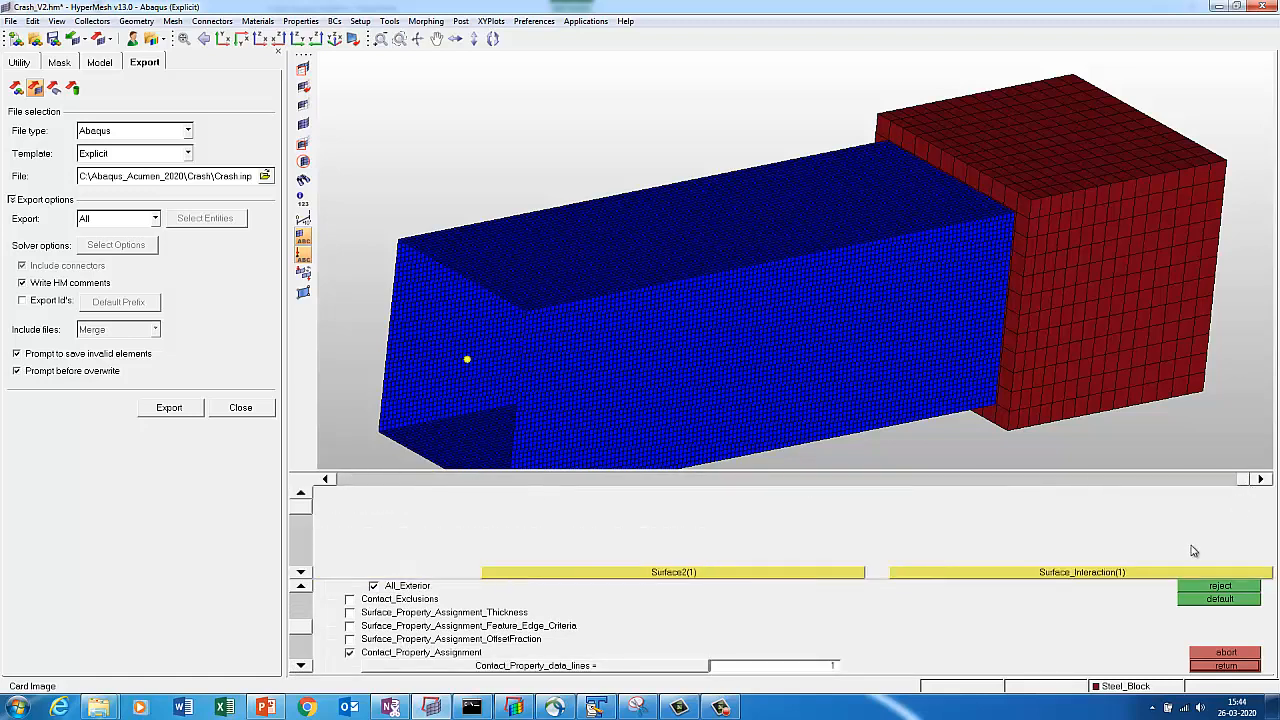
{"action": "left_click", "coordinate": [1122, 576]}
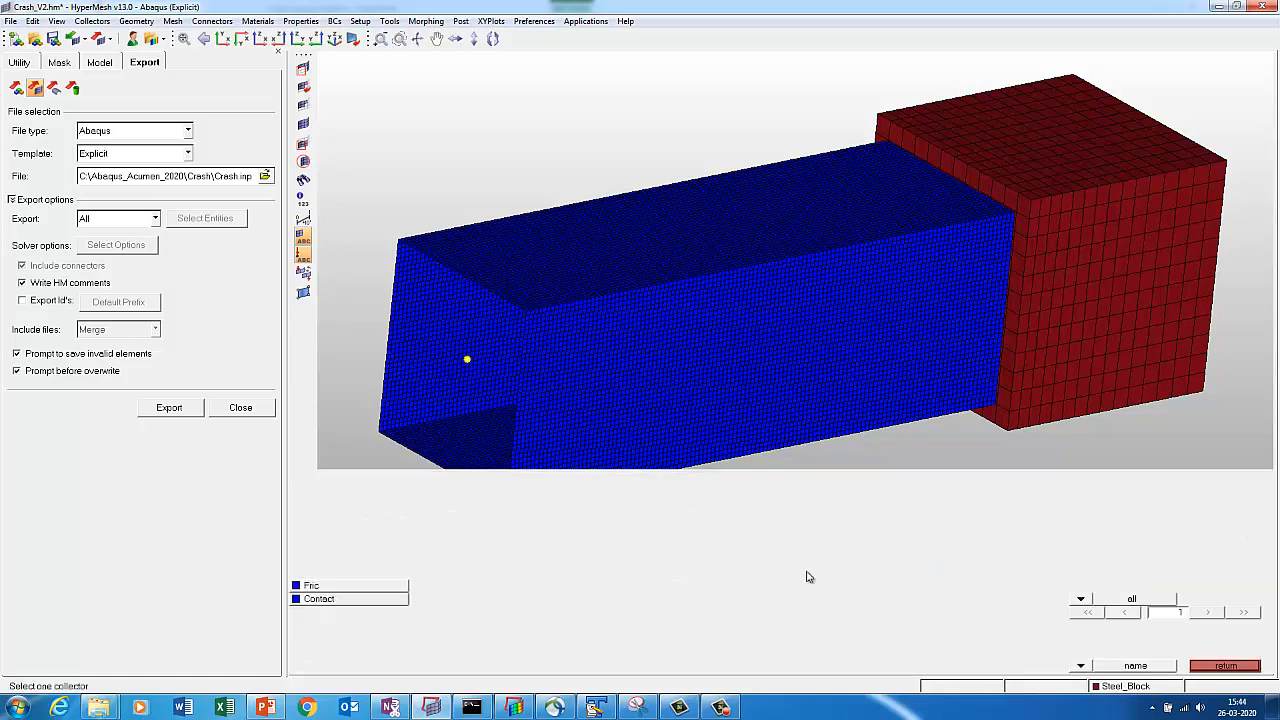
{"action": "left_click", "coordinate": [319, 597]}
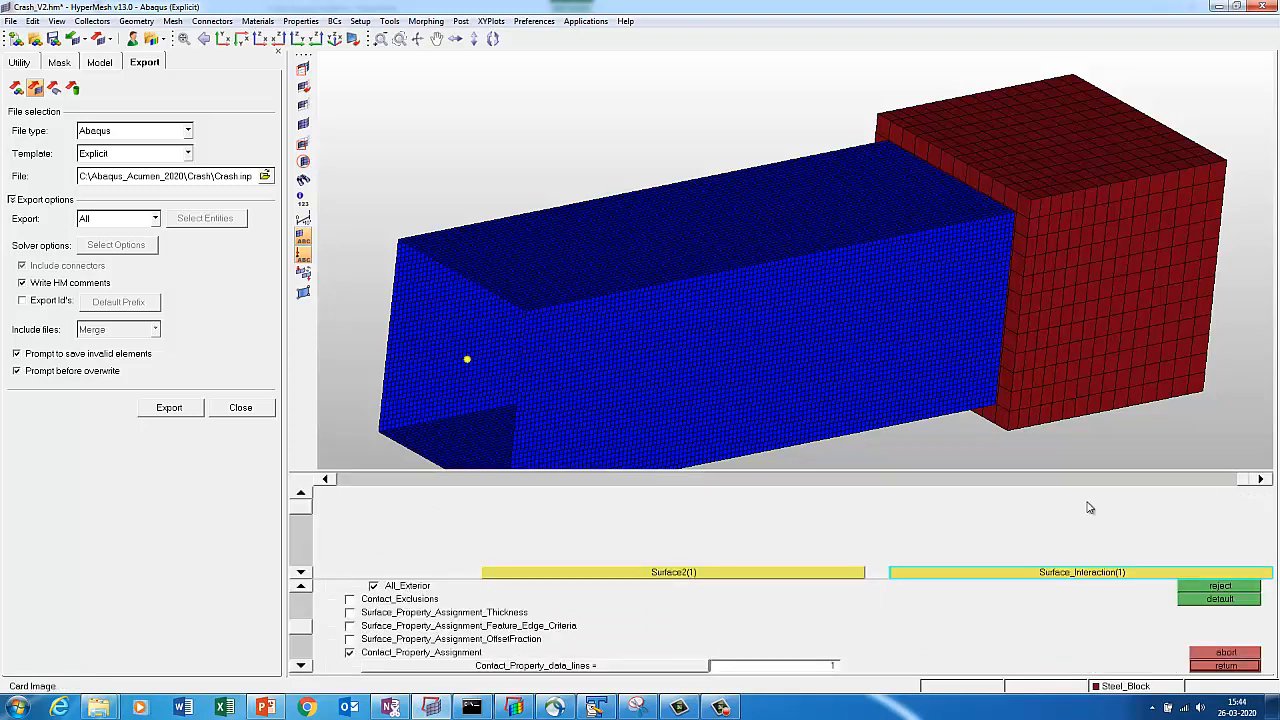
Review the contact inclusions and property assignment lines on the Contact interface card, then close the card and the interfaces definition.
{"action": "left_click", "coordinate": [300, 571]}
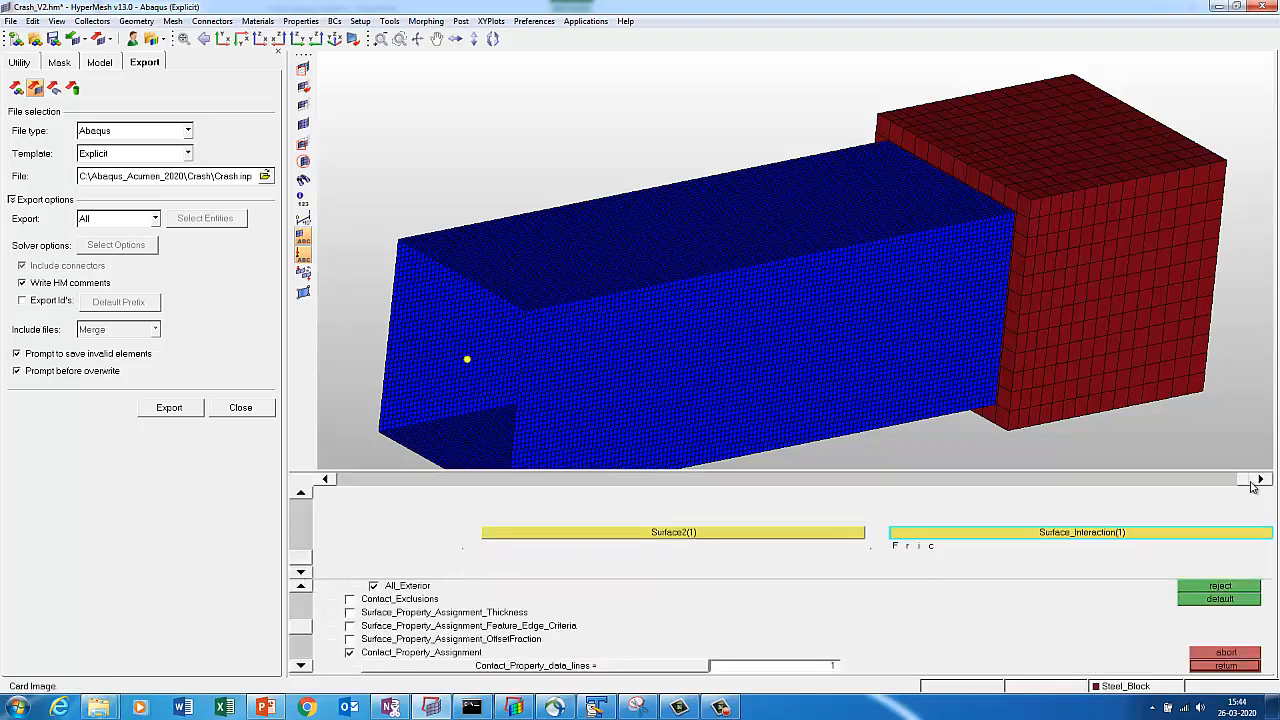
{"action": "left_click", "coordinate": [1062, 479]}
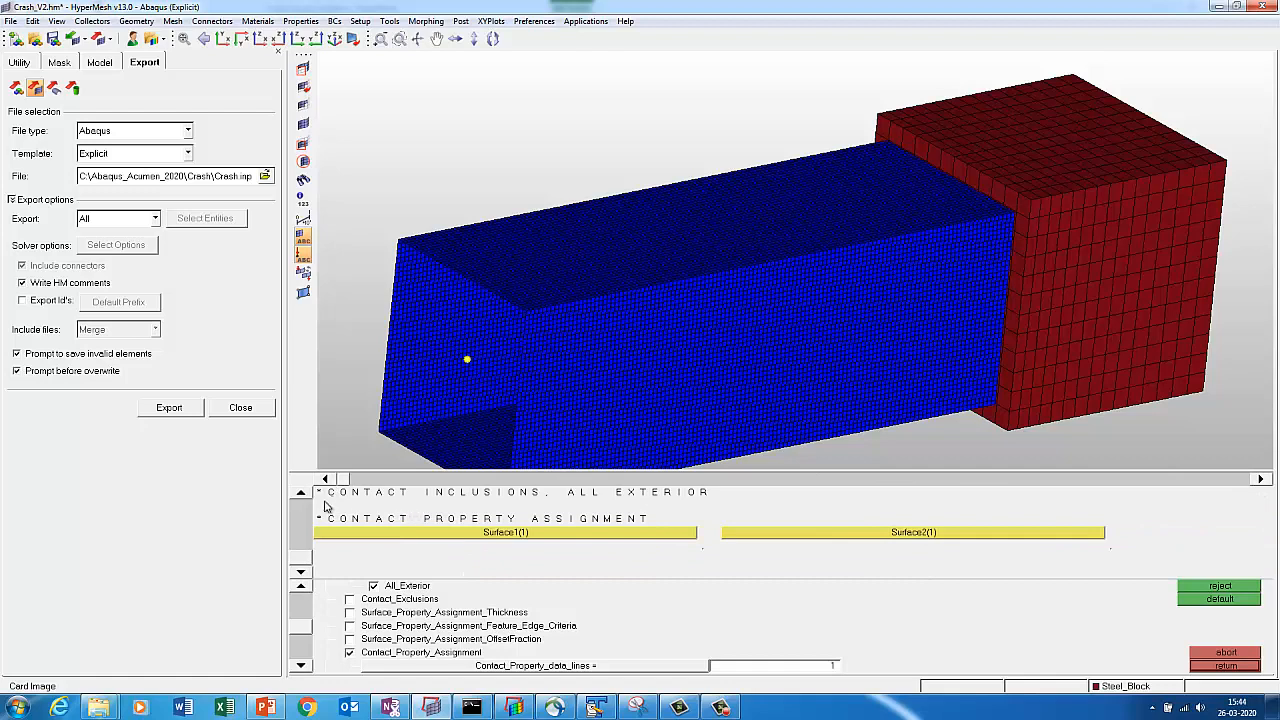
{"action": "left_click", "coordinate": [302, 494]}
{"action": "left_click", "coordinate": [306, 497]}
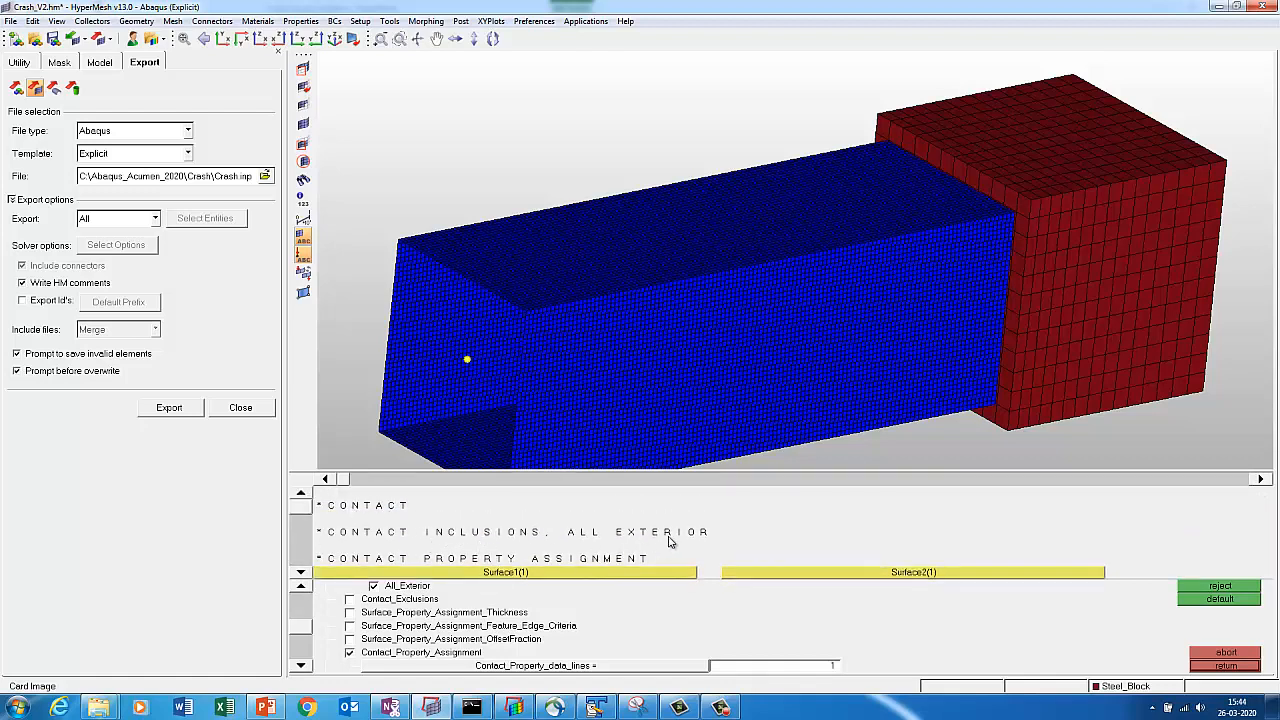
{"action": "left_click", "coordinate": [300, 574]}
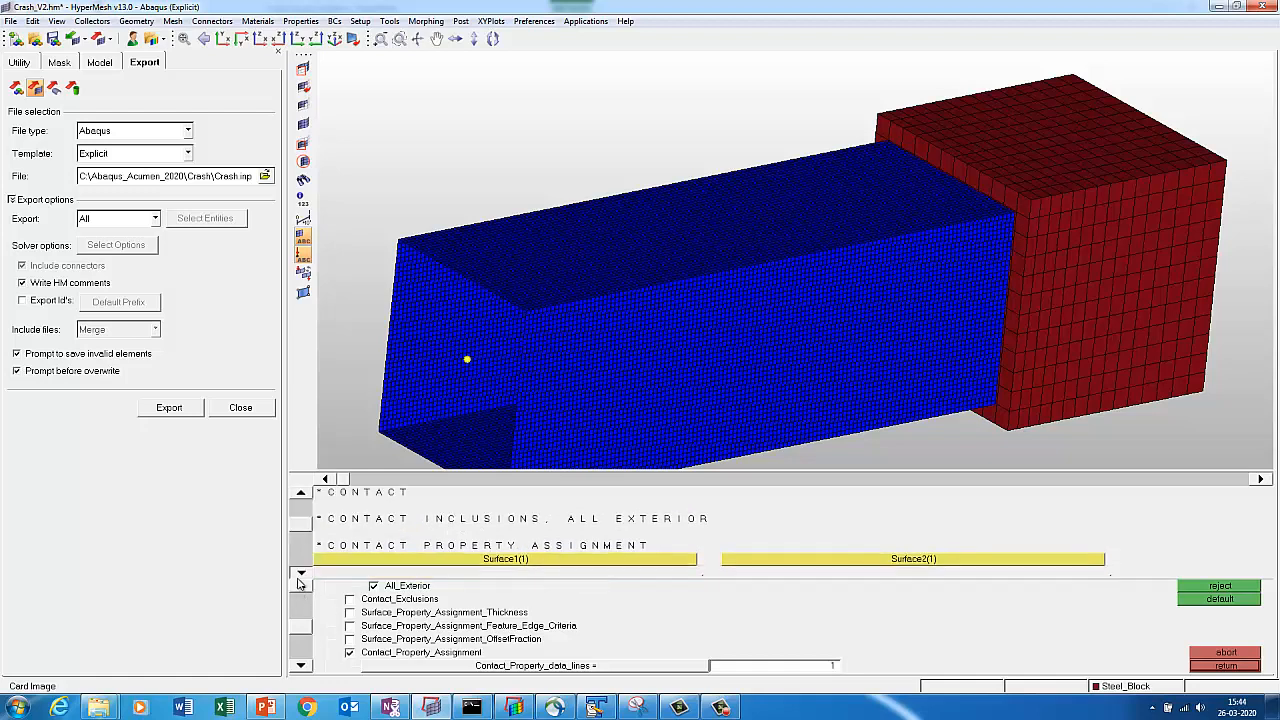
{"action": "left_click", "coordinate": [300, 575]}
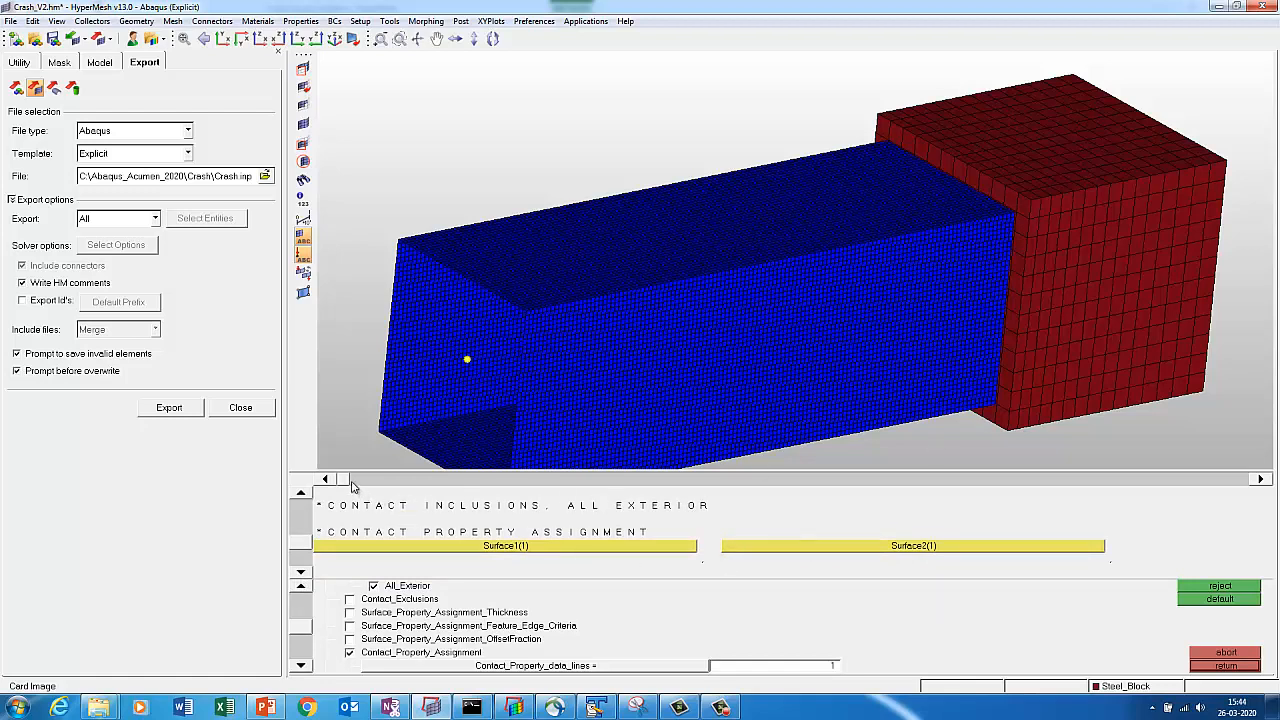
{"action": "left_click_drag", "start_coordinate": [344, 479], "coordinate": [1250, 482]}
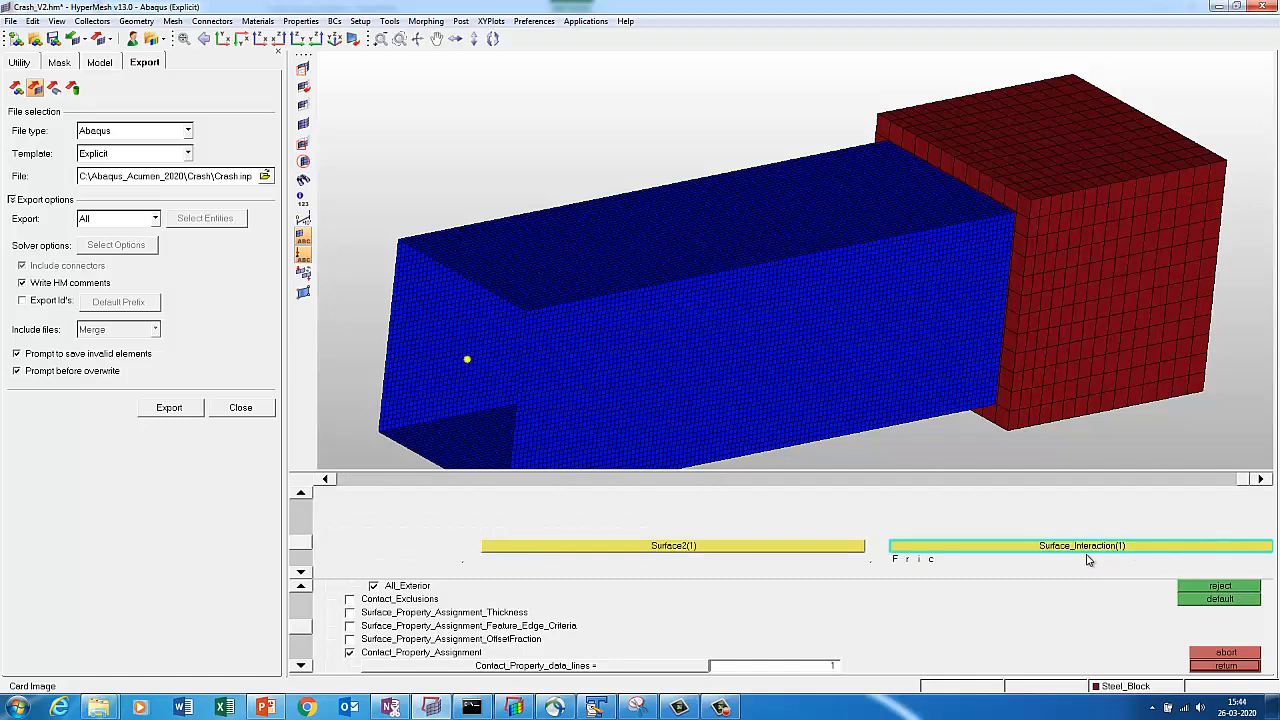
{"action": "left_click", "coordinate": [1200, 666]}
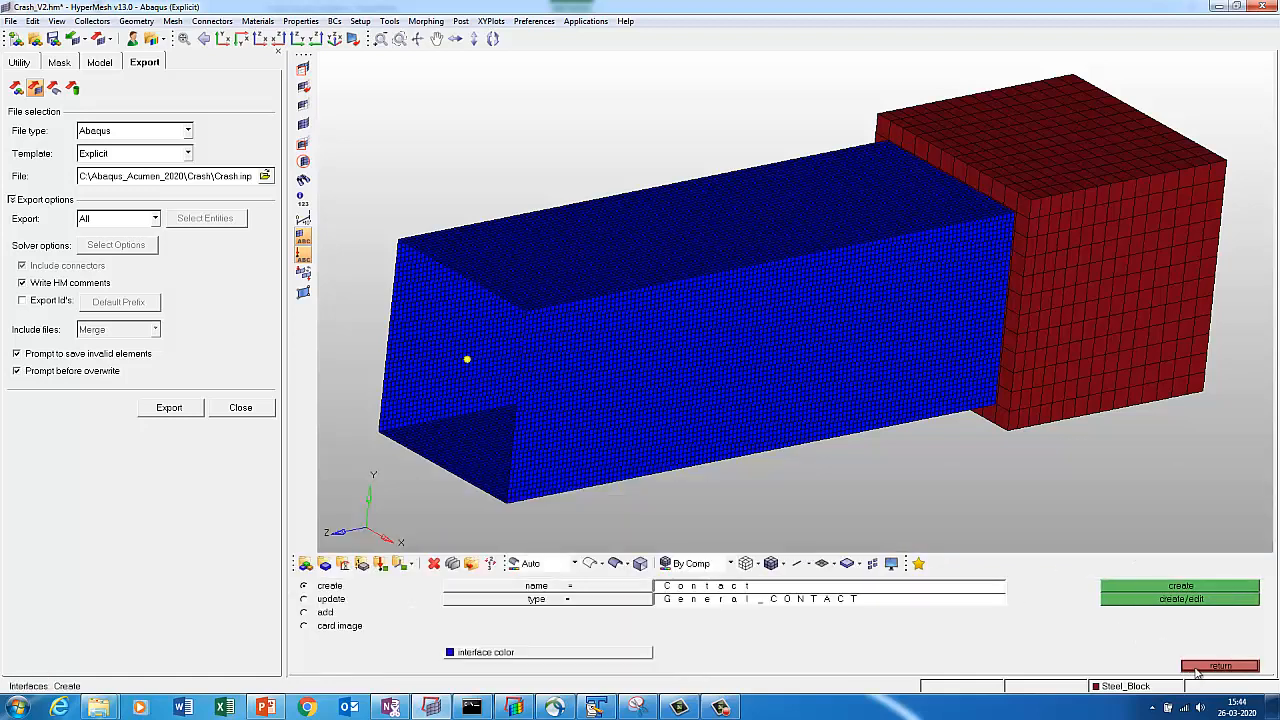
{"action": "left_click", "coordinate": [1200, 666]}
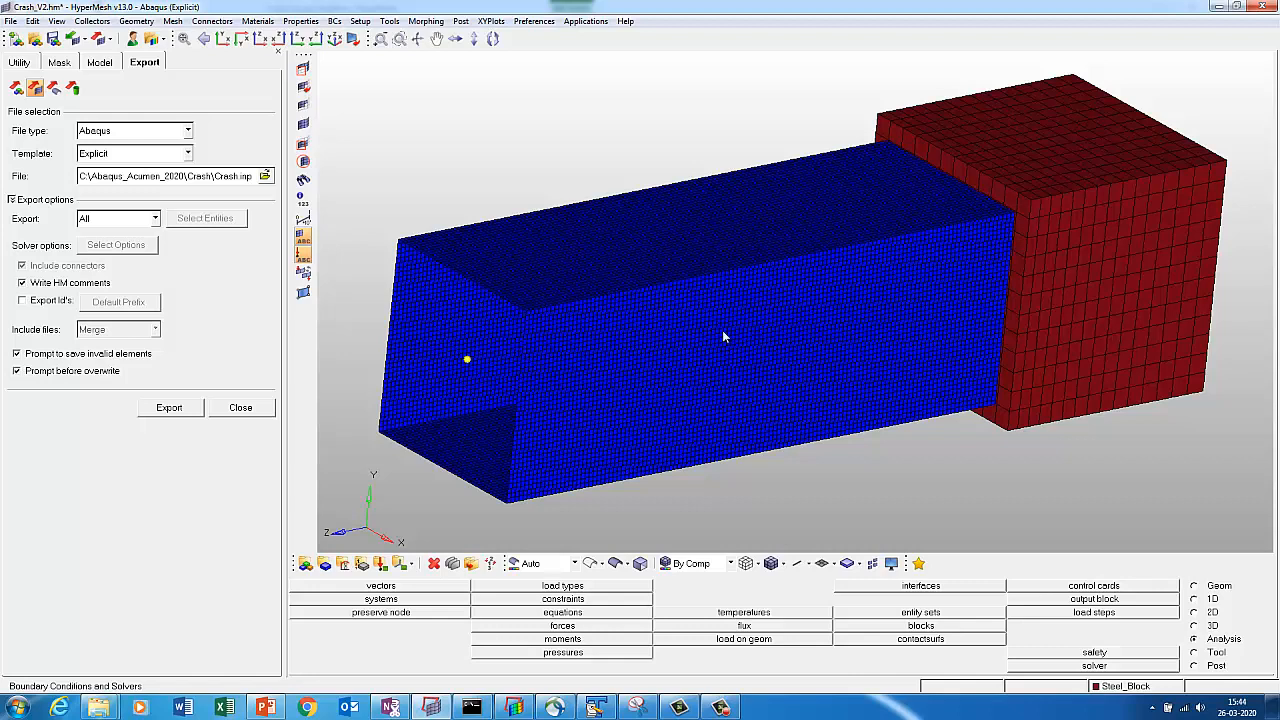
Clear all temporary nodes from the model.
{"action": "key", "text": "shift+F2"}
{"action": "left_click", "coordinate": [1171, 629]}
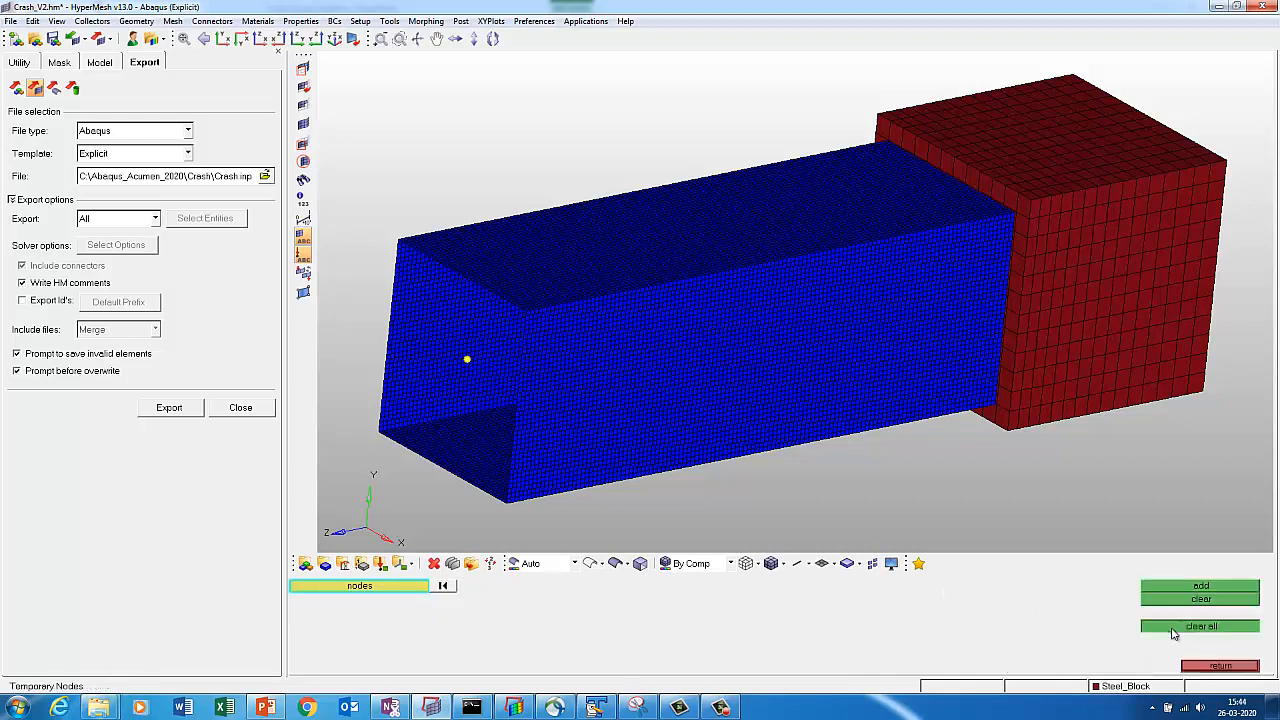
{"action": "left_click", "coordinate": [1202, 666]}
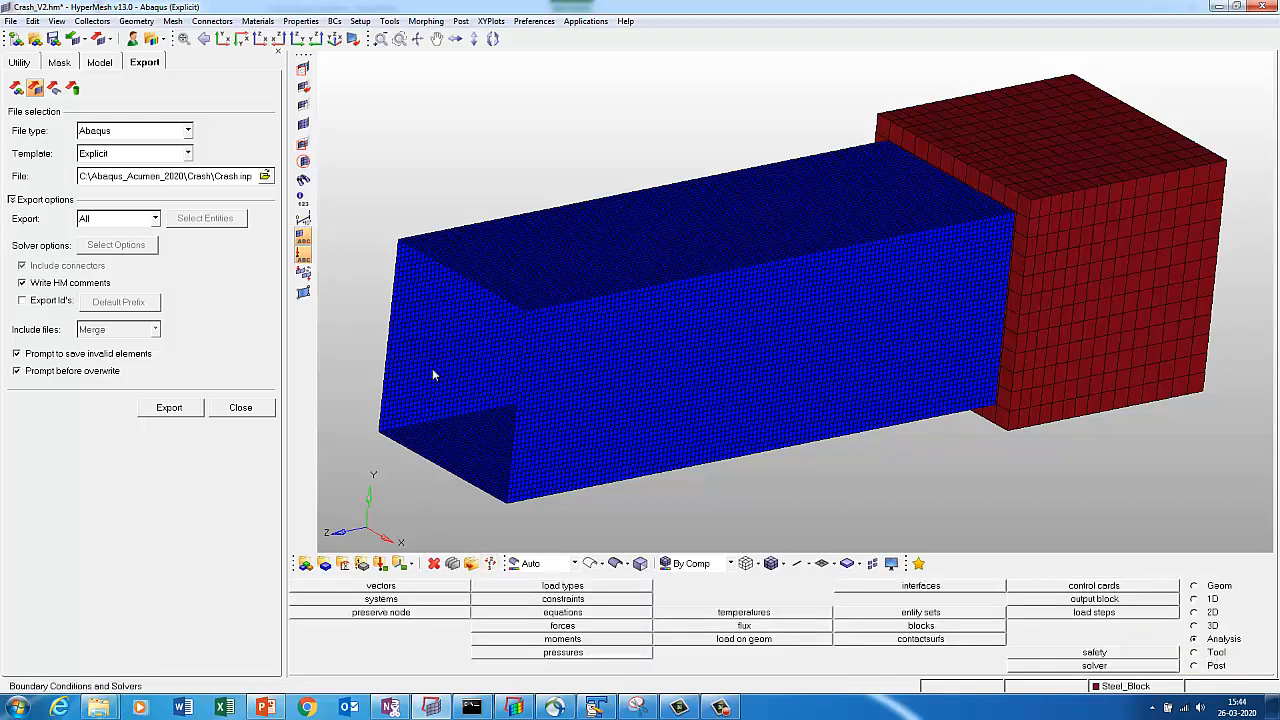
Set up a new load collector with no card image and a magenta colour.
{"action": "left_click", "coordinate": [381, 567]}
{"action": "left_click", "coordinate": [312, 588]}
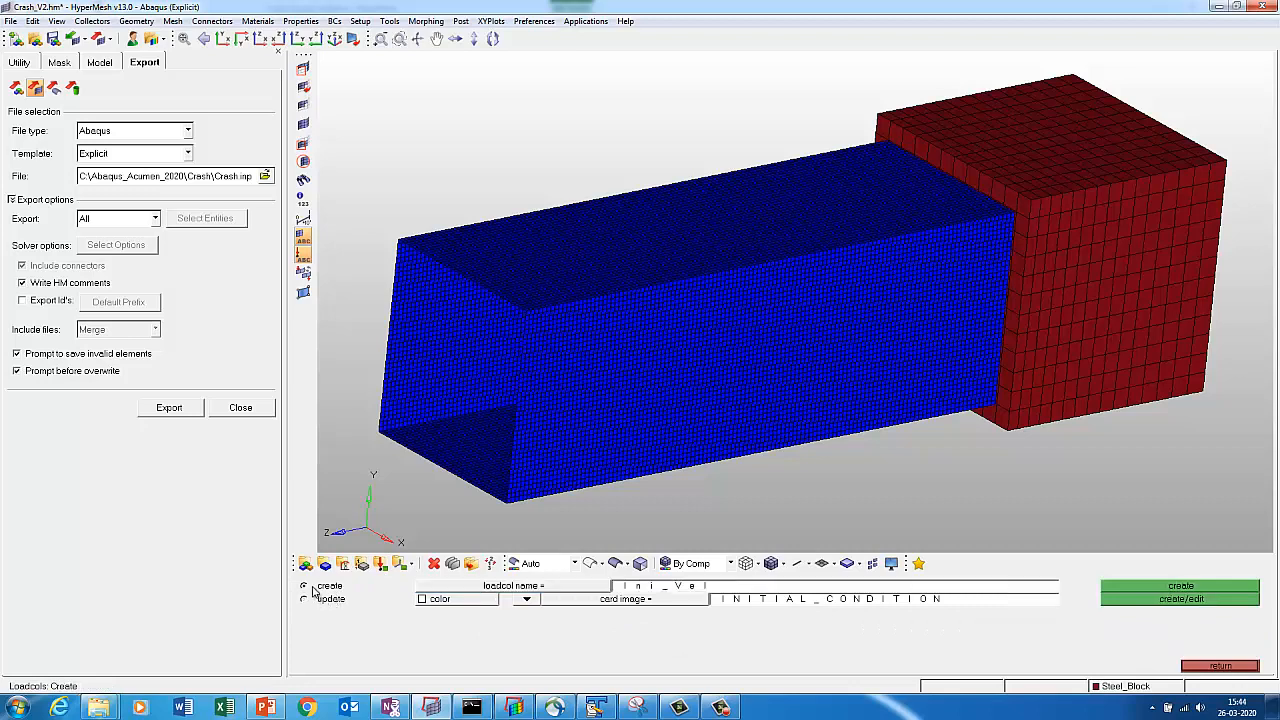
{"action": "left_click", "coordinate": [530, 606]}
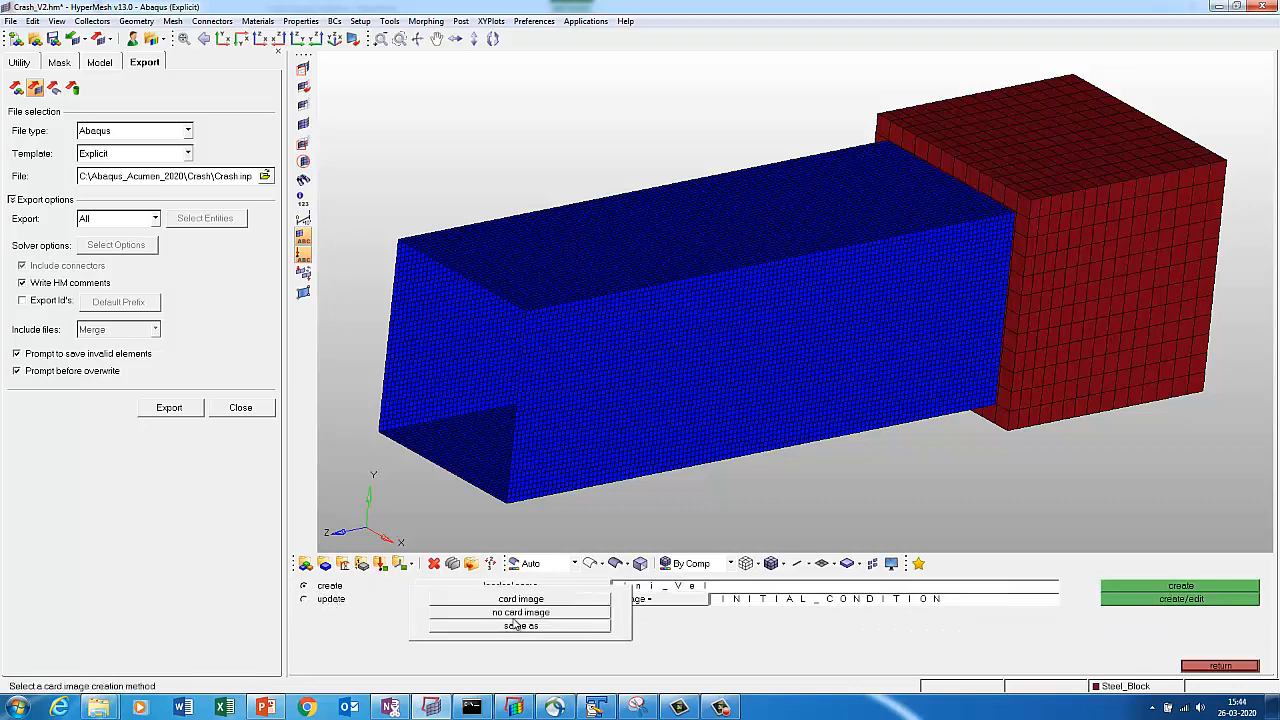
{"action": "left_click", "coordinate": [520, 612]}
{"action": "left_click", "coordinate": [452, 588]}
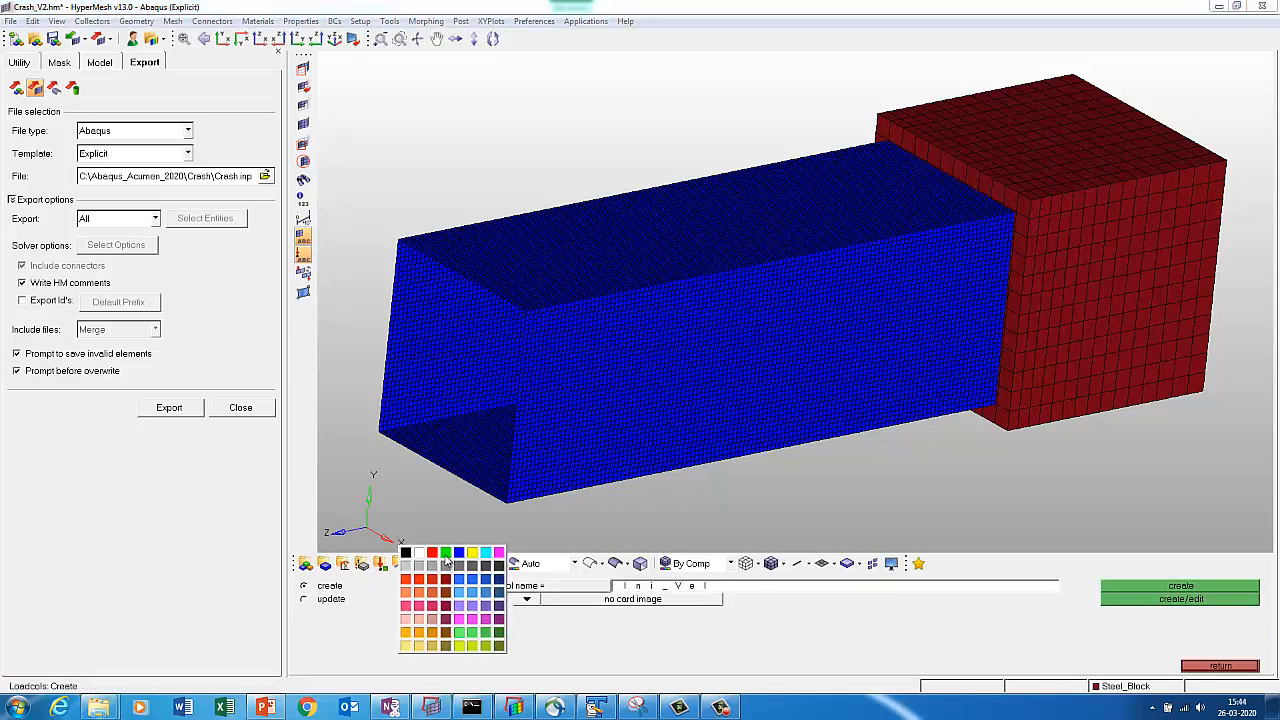
{"action": "left_click", "coordinate": [499, 555]}
{"action": "left_click", "coordinate": [457, 600]}
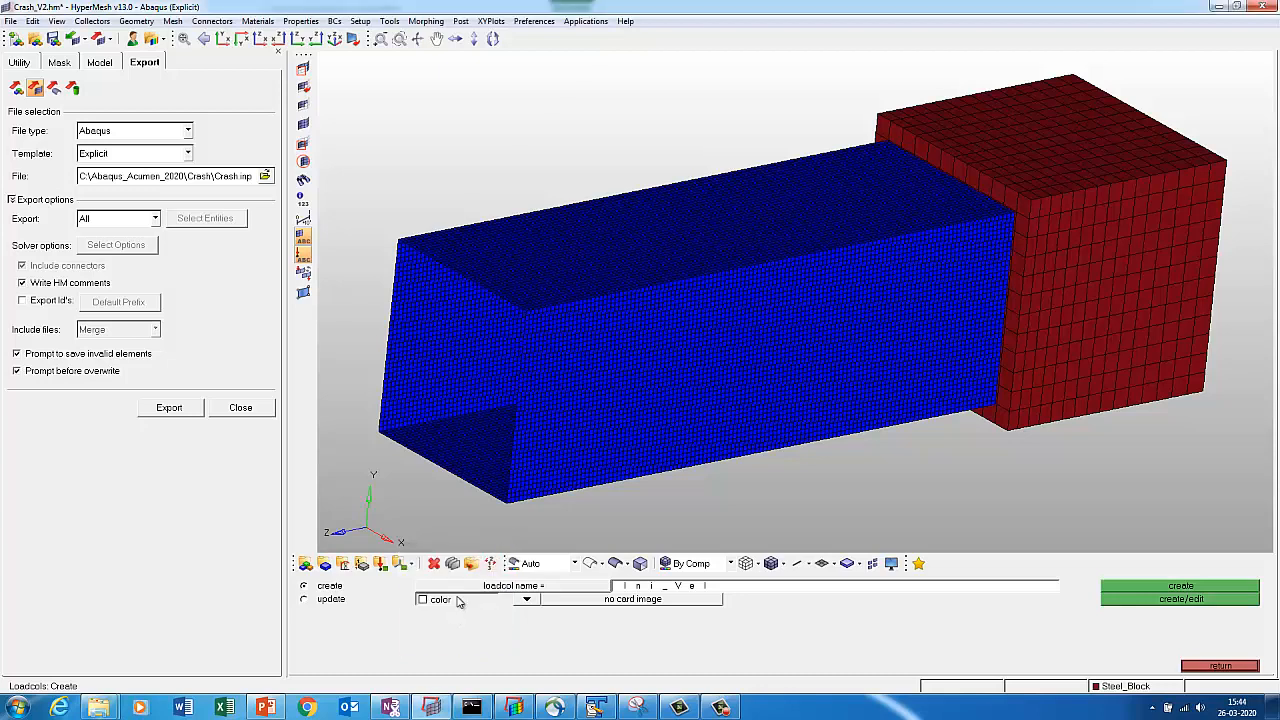
{"action": "left_click", "coordinate": [503, 553]}
Name the load collector Endcaster and create it.
{"action": "double_click", "coordinate": [645, 587]}
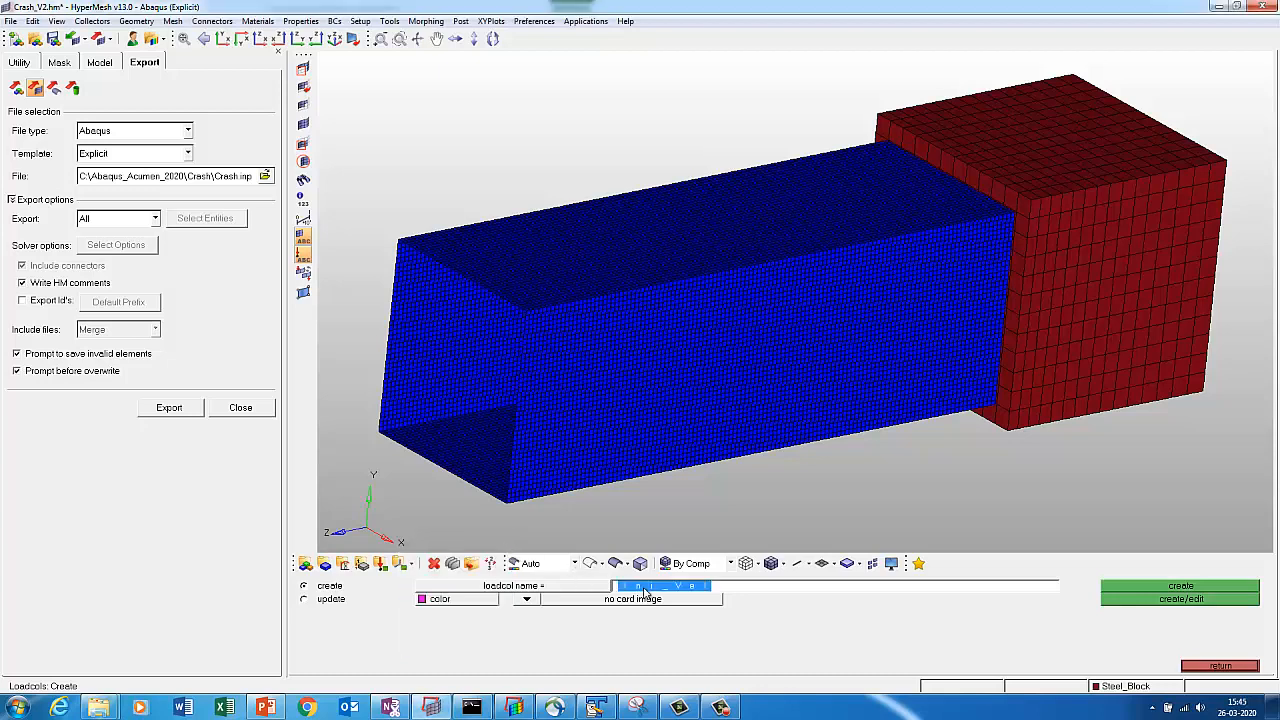
{"action": "type", "text": "E"}
{"action": "key", "text": "Caps_Lock"}
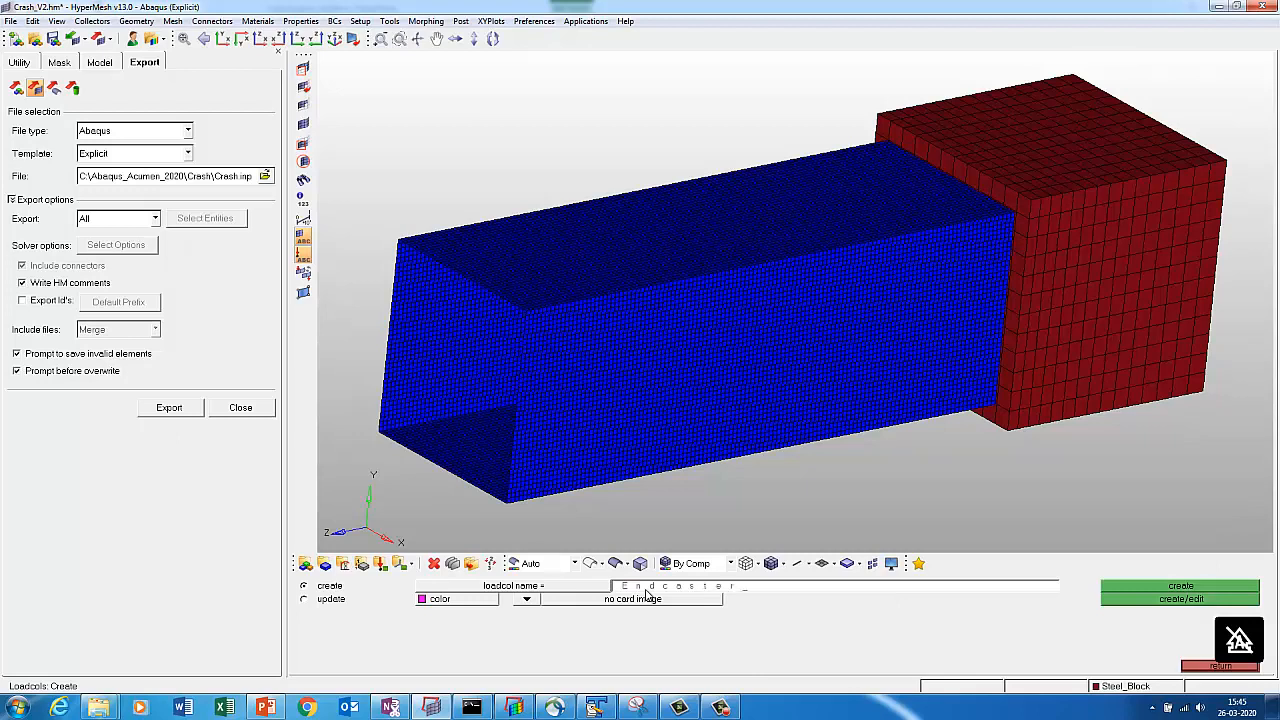
{"action": "left_click", "coordinate": [1142, 585]}
{"action": "left_click", "coordinate": [1219, 665]}
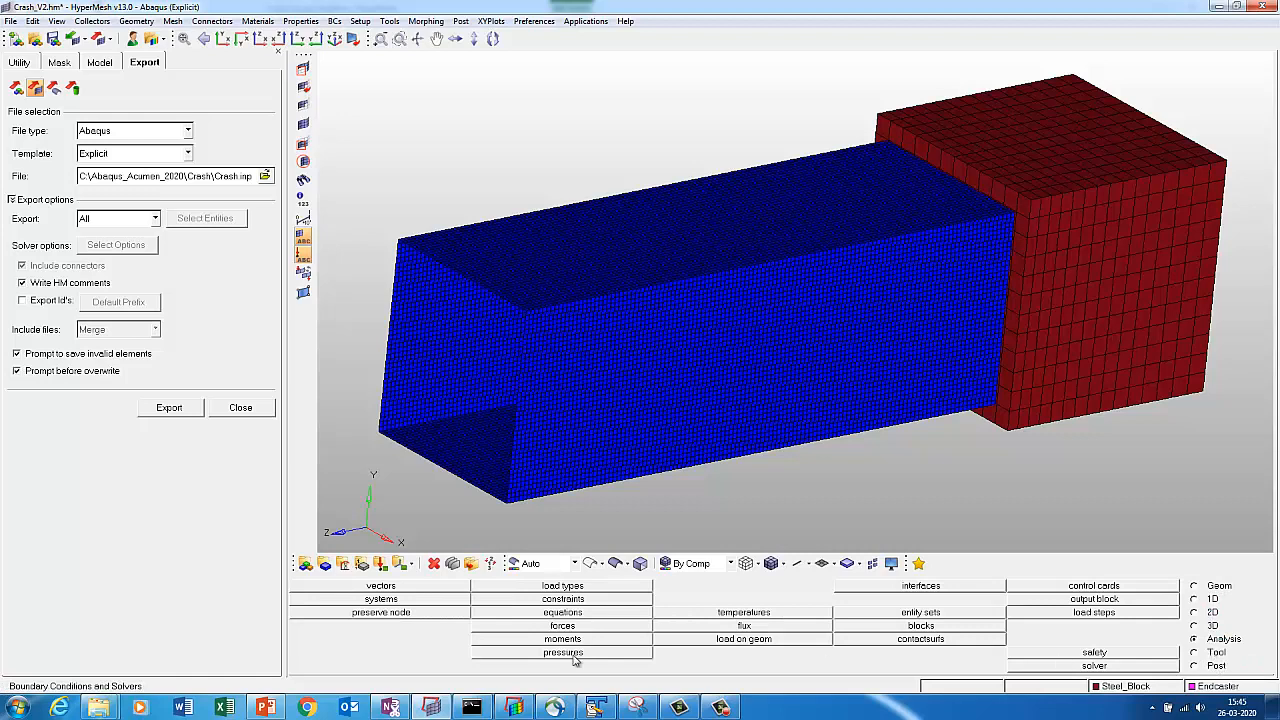
Create BOUNDARY constraints with dof1 to dof6 at 0.000 on the tube's open-end nodes, selecting them on a z-axis plane through the lower corner node.
{"action": "left_click", "coordinate": [562, 600]}
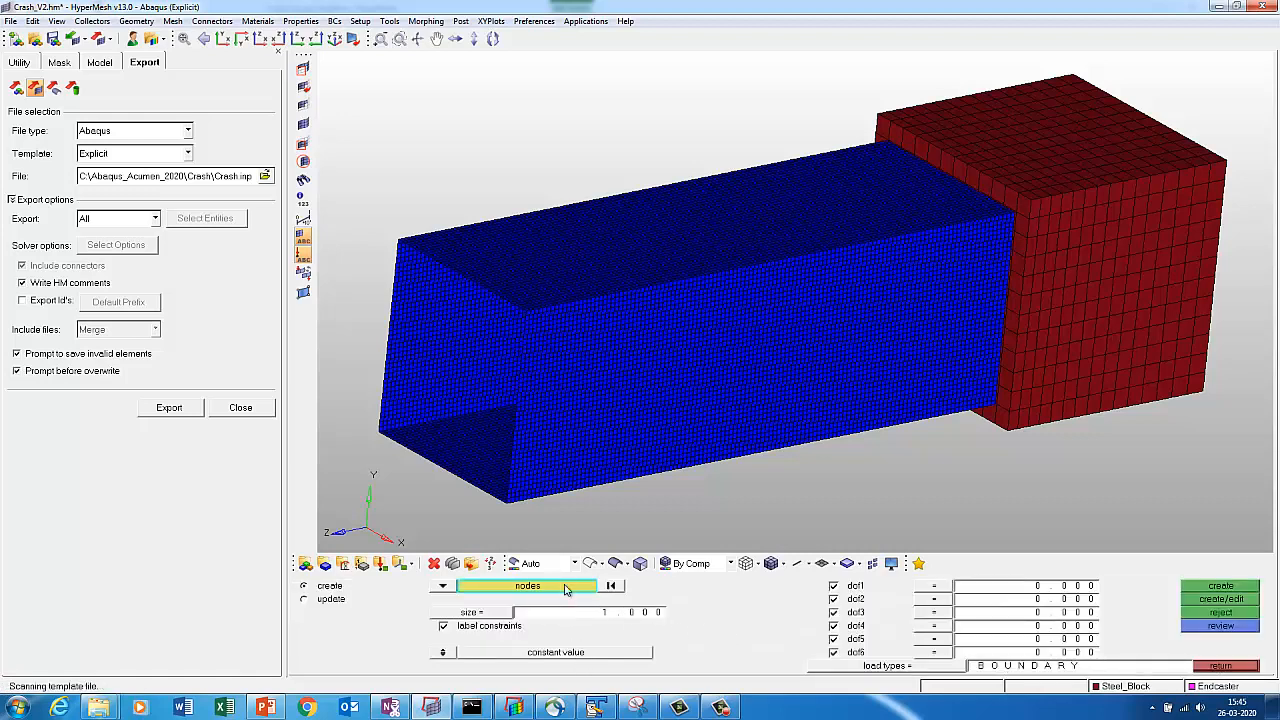
{"action": "left_click", "coordinate": [564, 588]}
{"action": "left_click", "coordinate": [556, 609]}
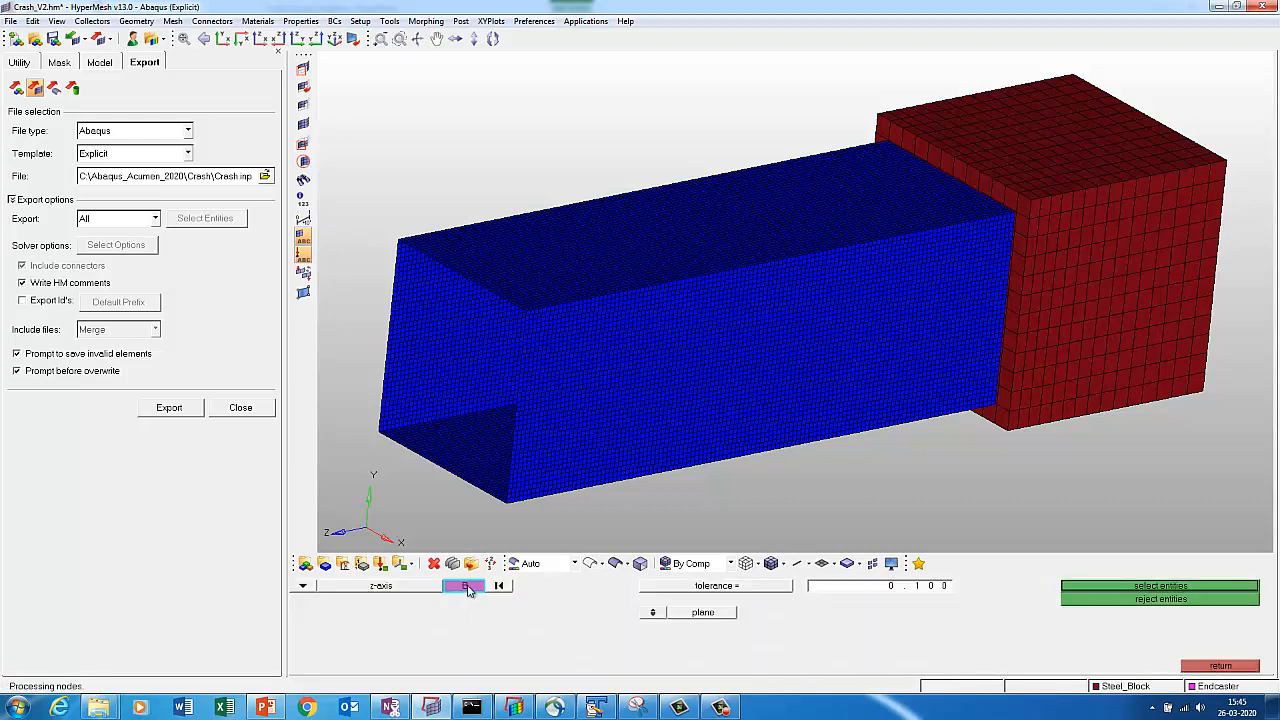
{"action": "left_click", "coordinate": [508, 507]}
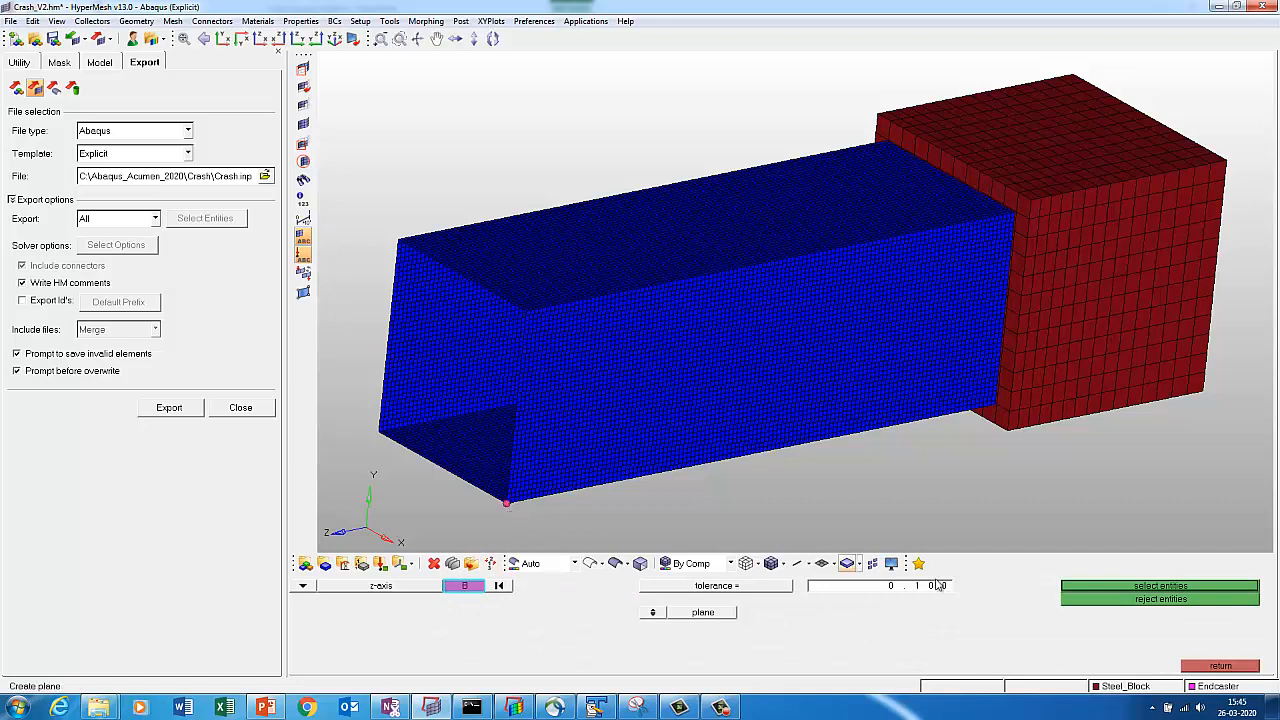
{"action": "left_click", "coordinate": [1095, 588]}
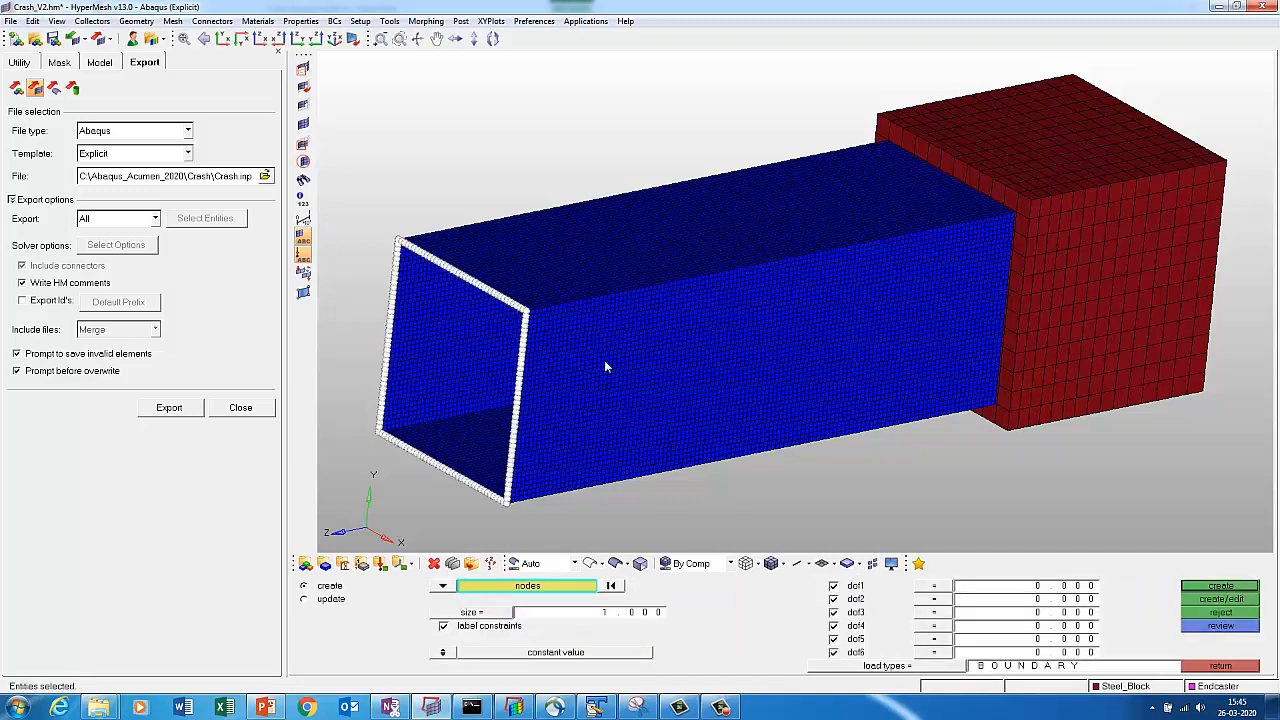
{"action": "scroll", "coordinate": [513, 338], "scroll_direction": "up", "scroll_amount": 5}
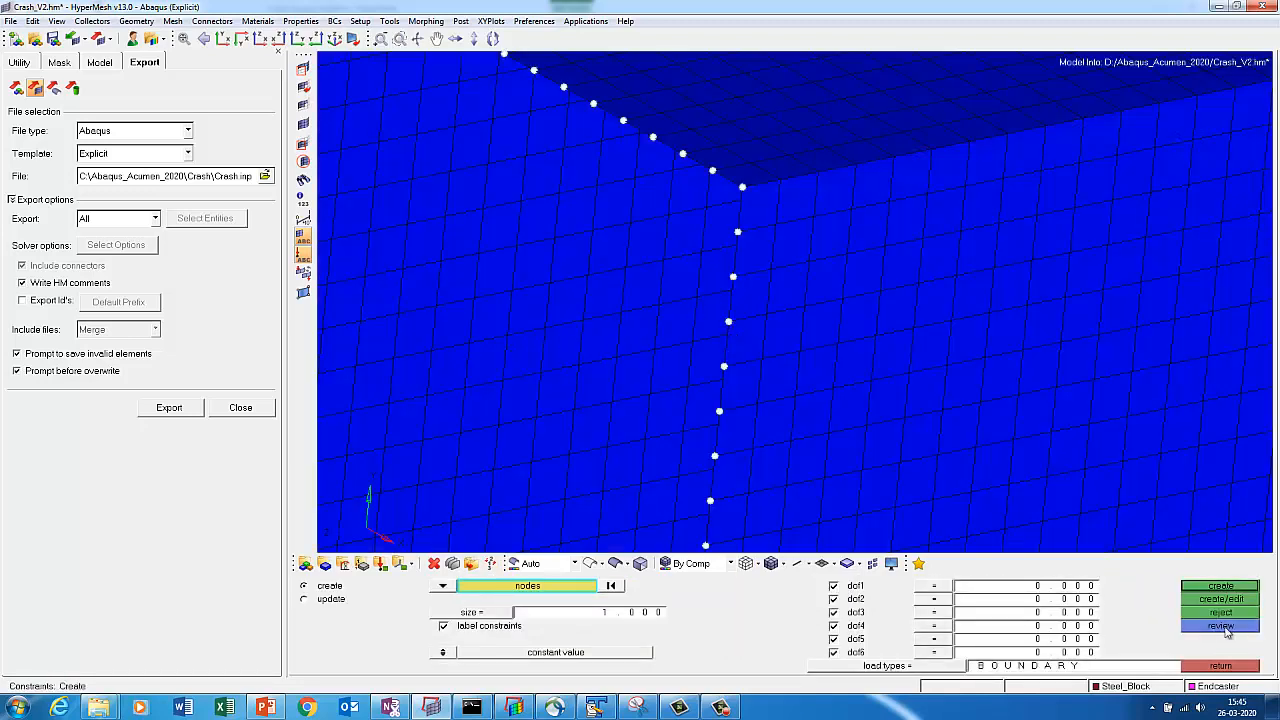
{"action": "left_click", "coordinate": [1205, 587]}
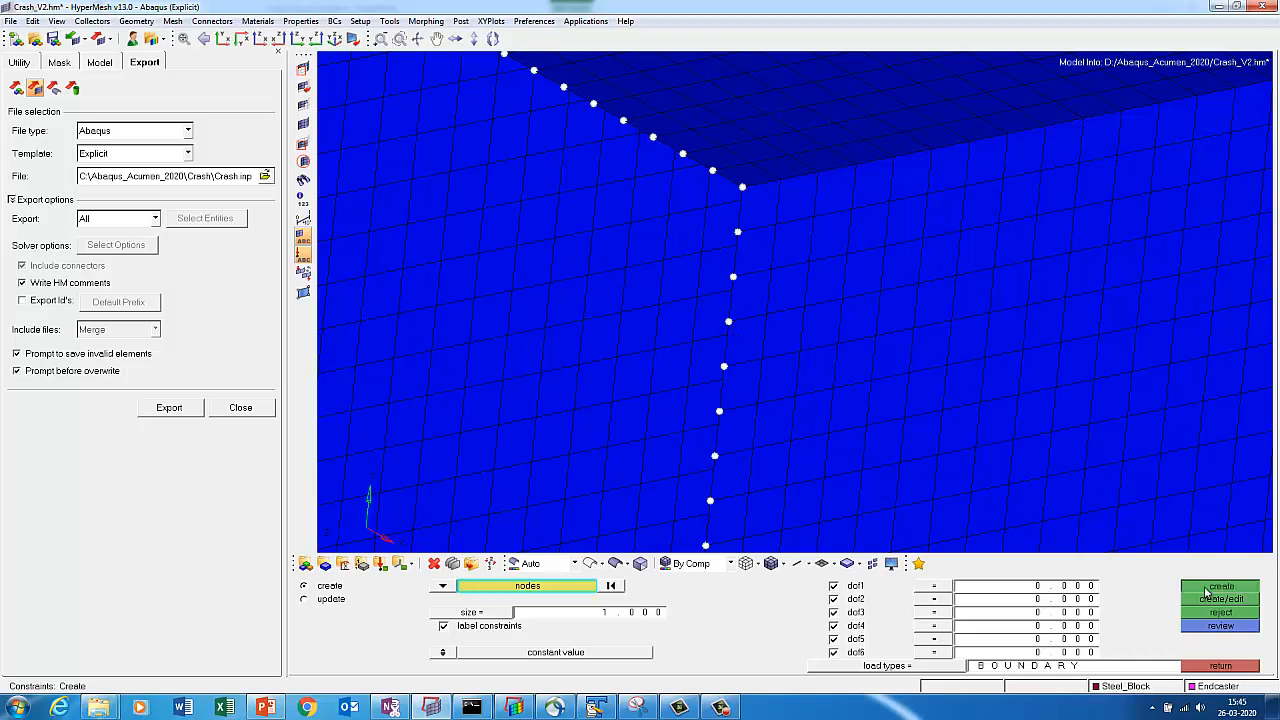
{"action": "left_click", "coordinate": [1212, 666]}
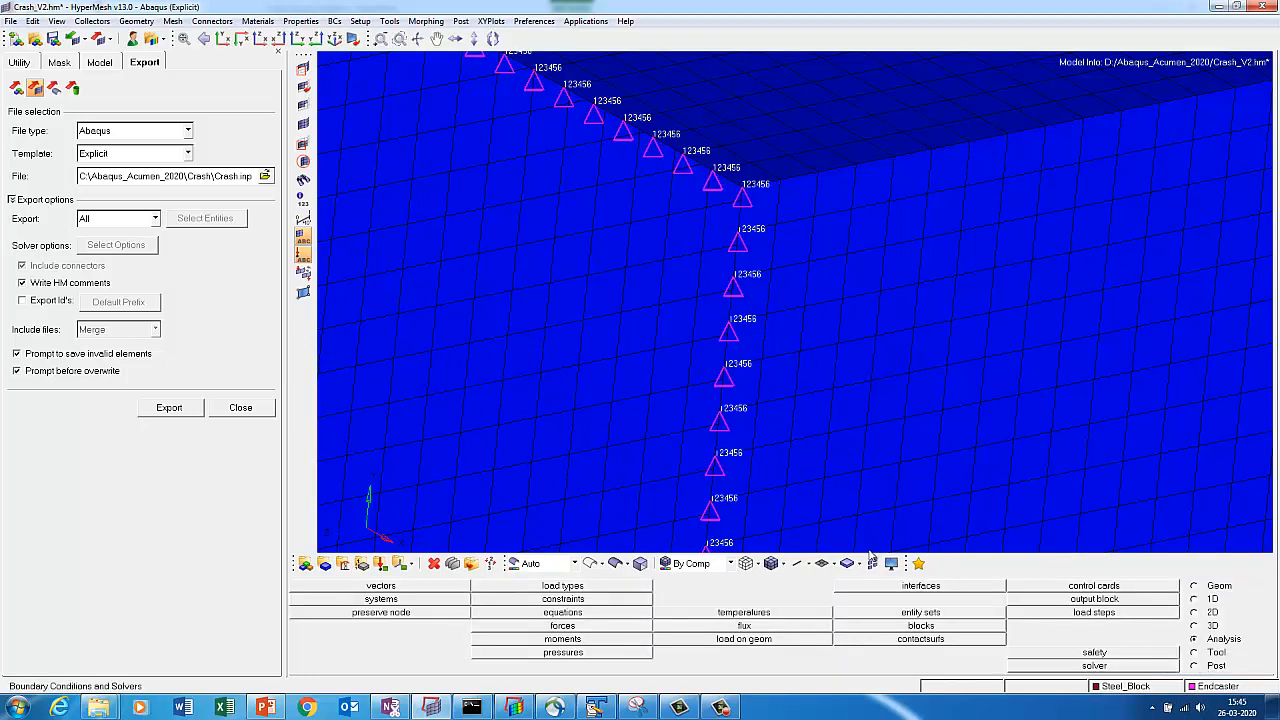
Hide the Aluminum_Sq component and the Endcaster load collector, leaving only the steel block displayed and fitted to the view.
{"action": "key", "text": "f"}
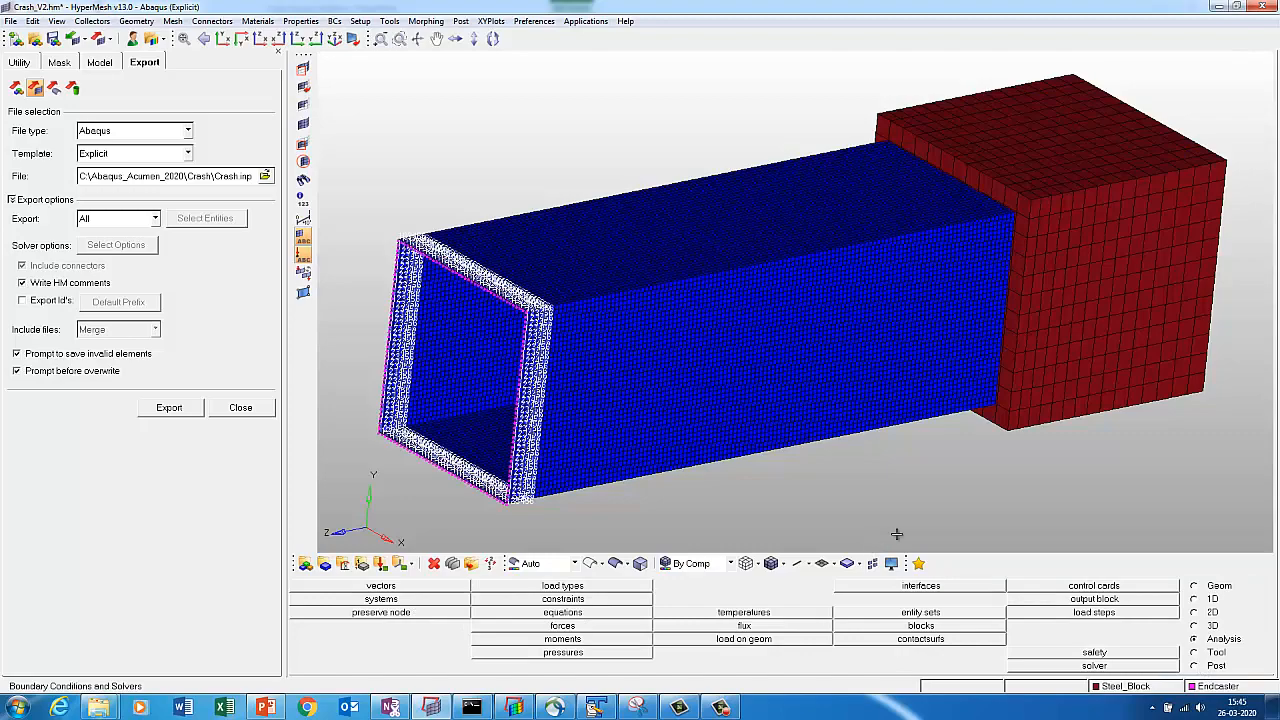
{"action": "mouse_move", "coordinate": [955, 381]}
{"action": "left_mouse_down", "text": "ctrl"}
{"action": "mouse_move", "coordinate": [789, 374]}
{"action": "mouse_move", "coordinate": [872, 385]}
{"action": "left_mouse_up", "text": "ctrl"}
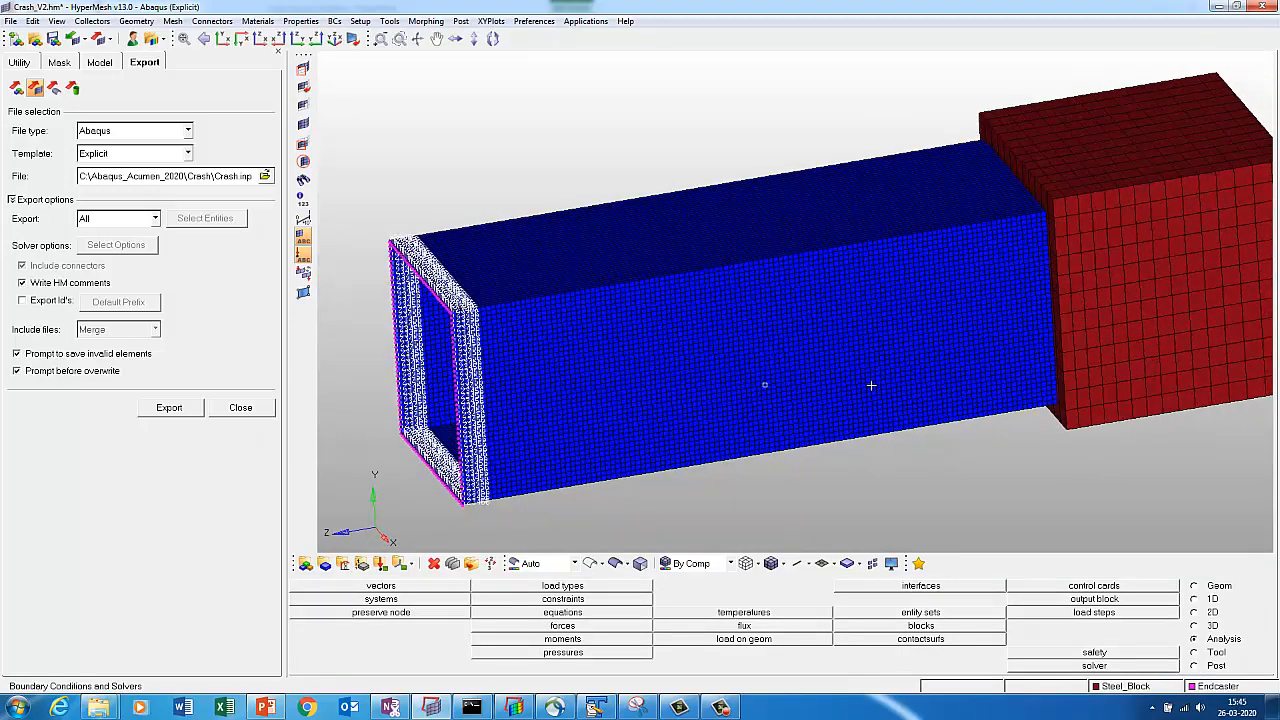
{"action": "key", "text": "d"}
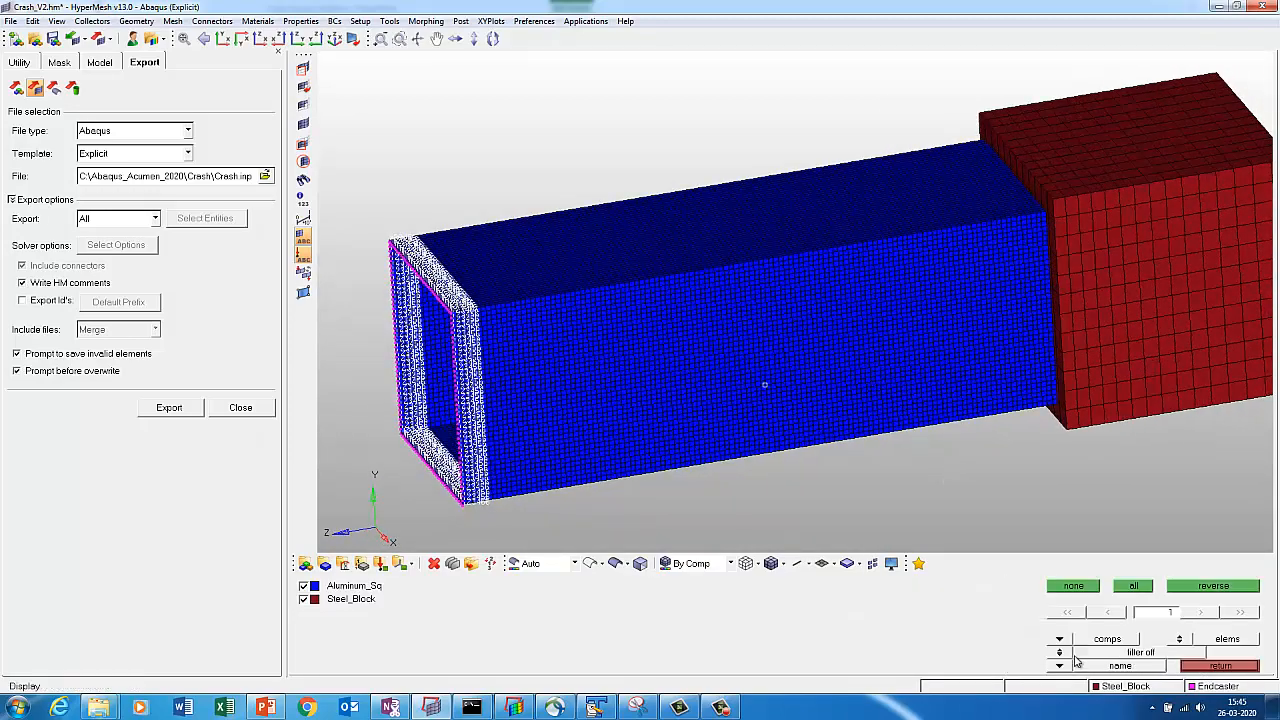
{"action": "right_click", "coordinate": [349, 588]}
{"action": "left_click", "coordinate": [1059, 639]}
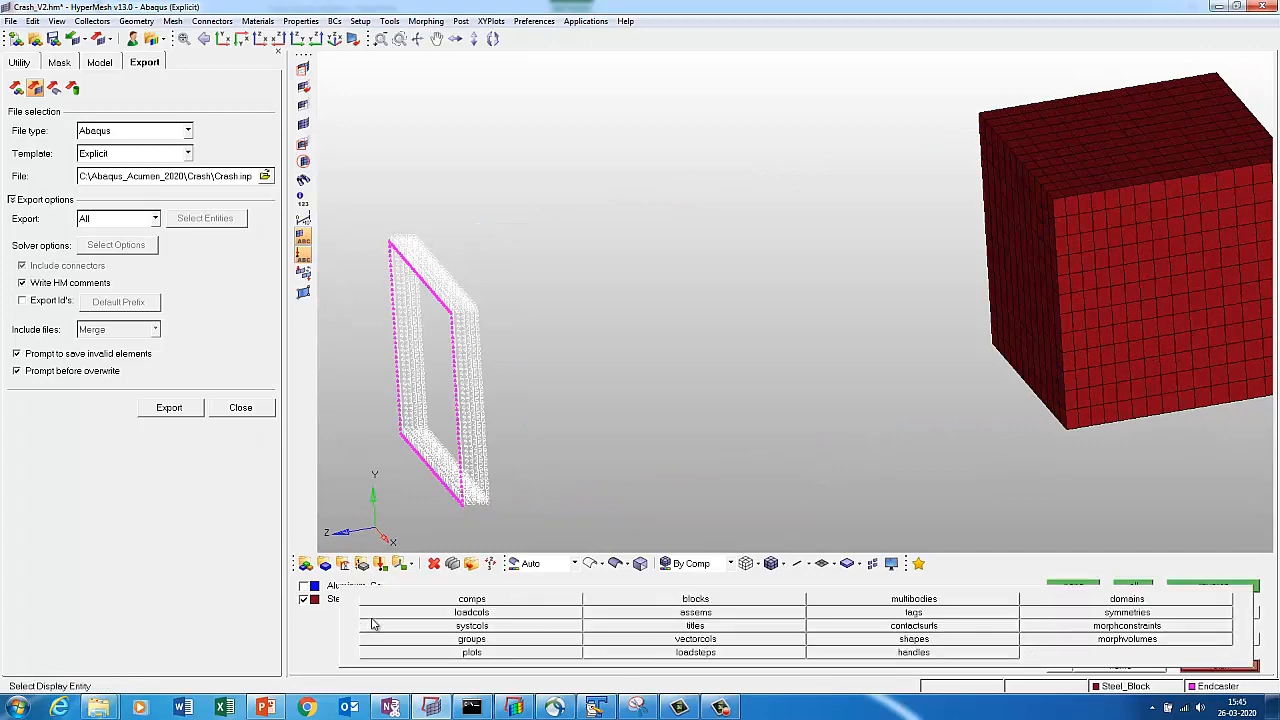
{"action": "left_click", "coordinate": [372, 617]}
{"action": "right_click", "coordinate": [315, 586]}
{"action": "key", "text": "f"}
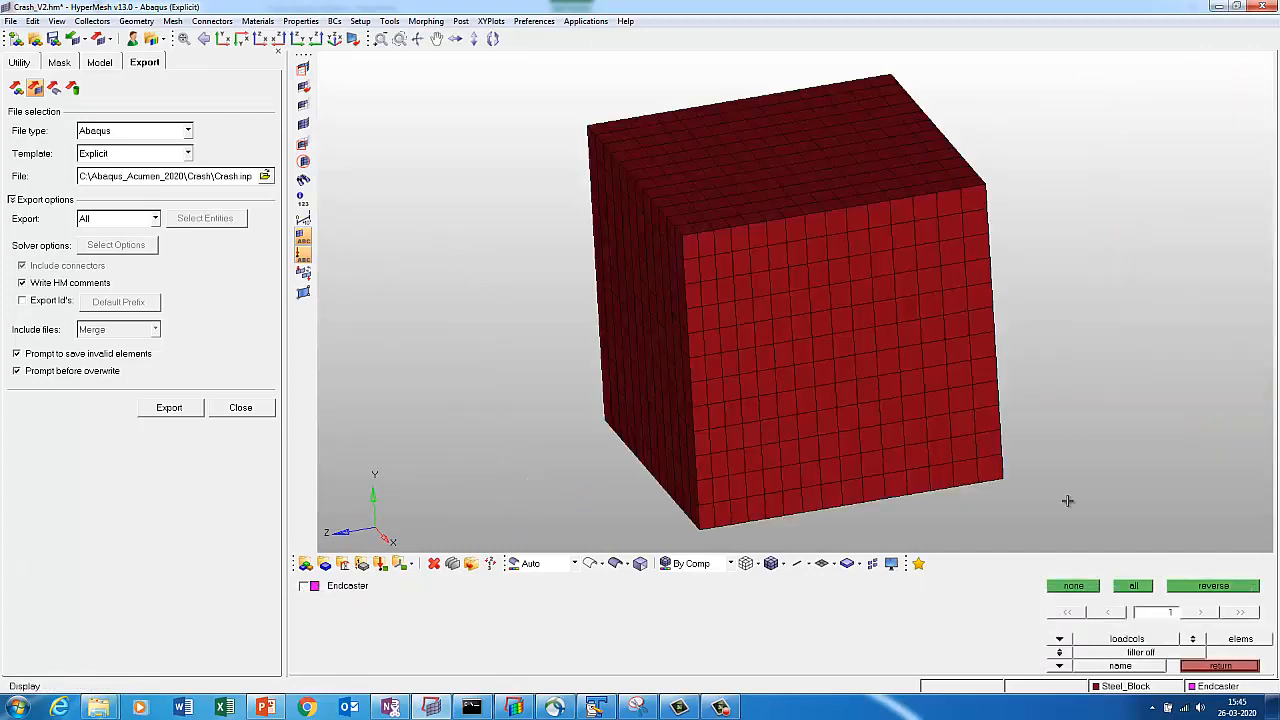
Create a non-ordered node set named Initial_Vel containing all nodes of the Steel_Block component.
{"action": "left_click", "coordinate": [1221, 666]}
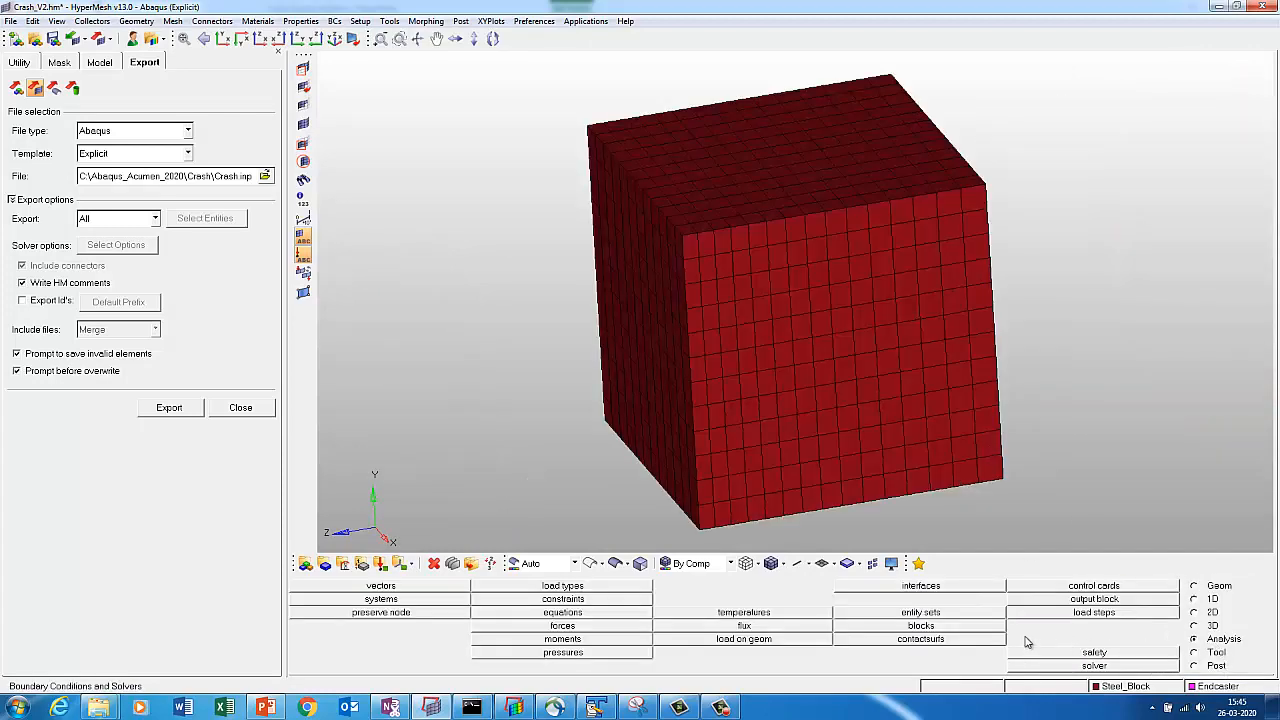
{"action": "left_click", "coordinate": [922, 612]}
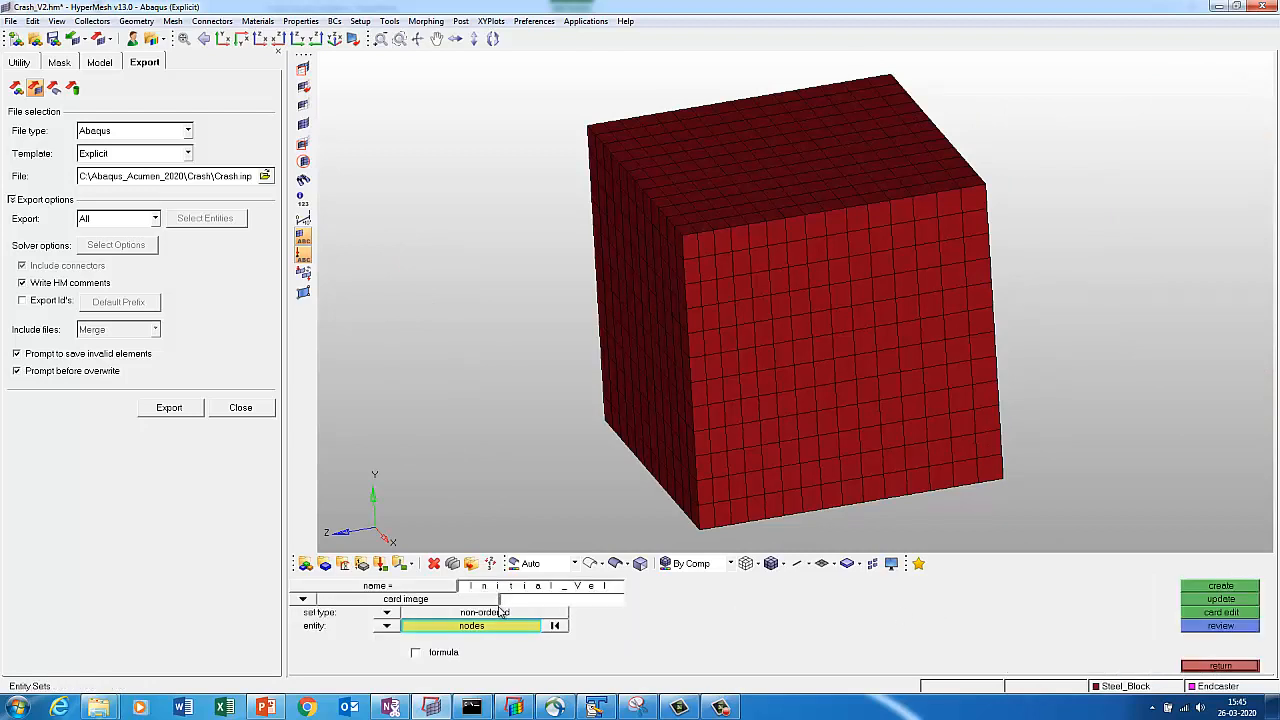
{"action": "left_click", "coordinate": [505, 626]}
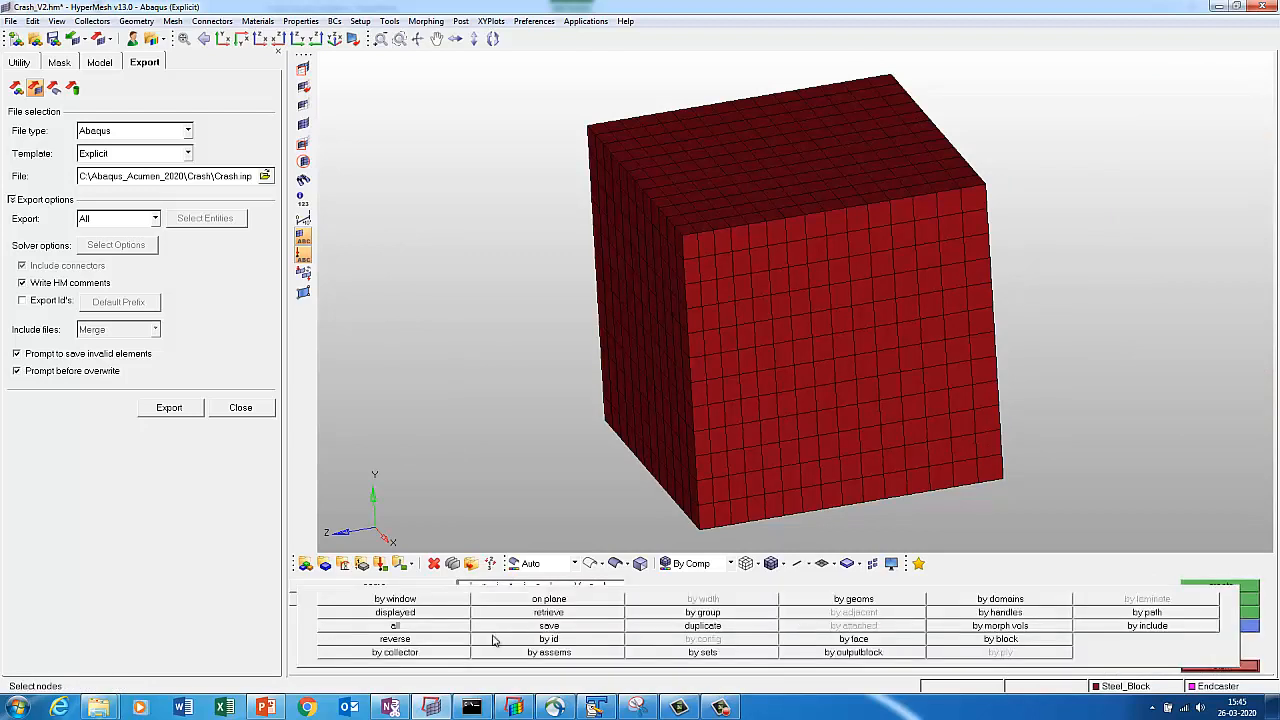
{"action": "left_click", "coordinate": [432, 652]}
{"action": "left_click", "coordinate": [1077, 626]}
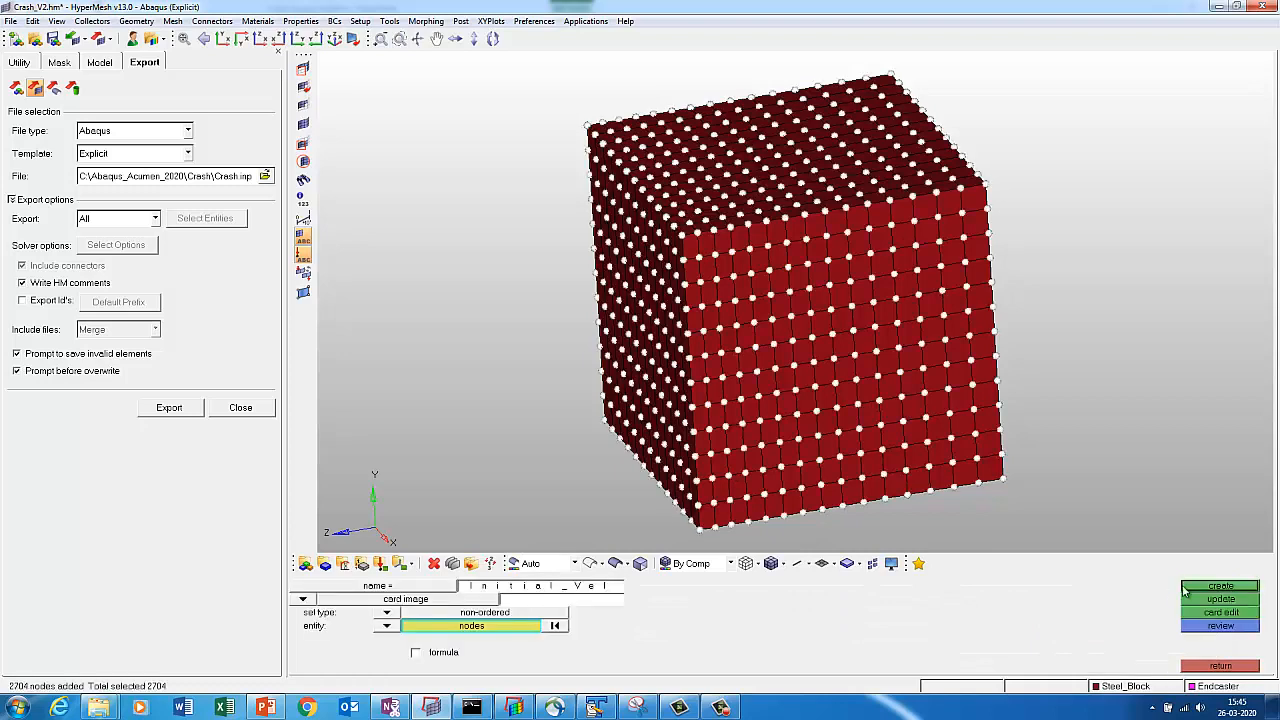
{"action": "left_click", "coordinate": [1212, 588]}
{"action": "left_click", "coordinate": [1222, 666]}
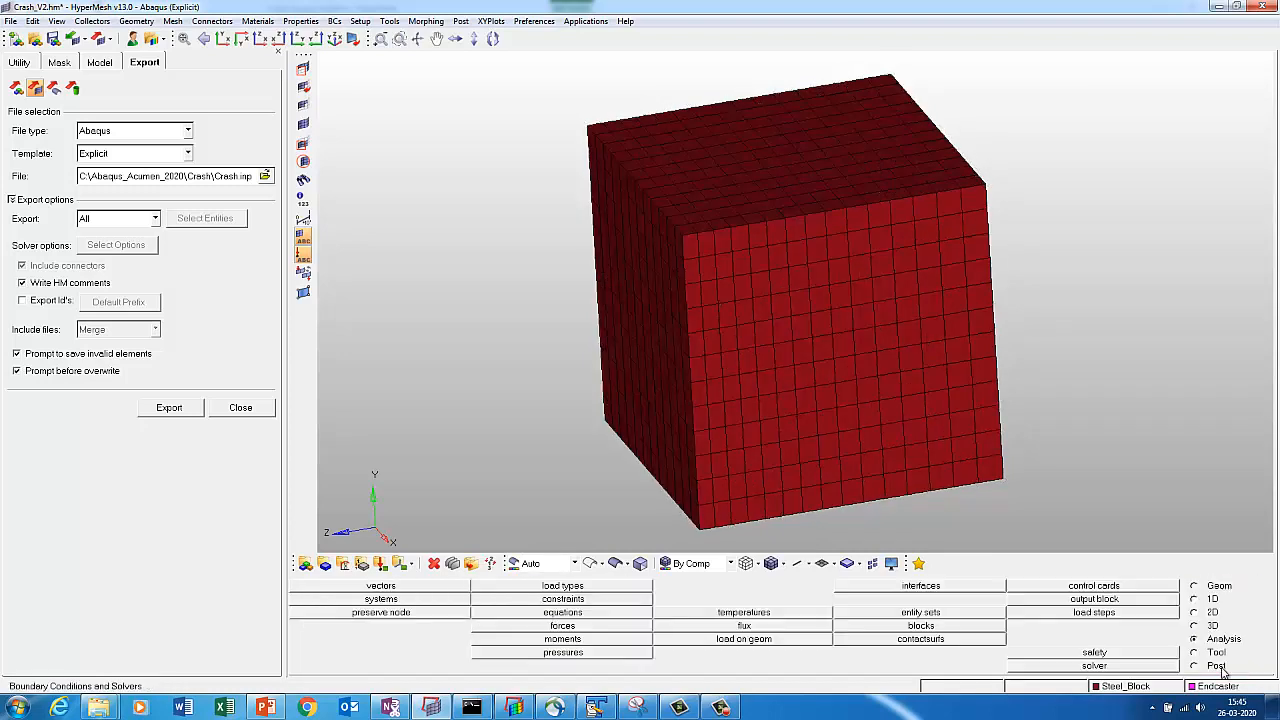
Display both the Aluminum_Sq and Steel_Block components and fit the whole model in the view.
{"action": "key", "text": "d"}
{"action": "left_click", "coordinate": [1071, 638]}
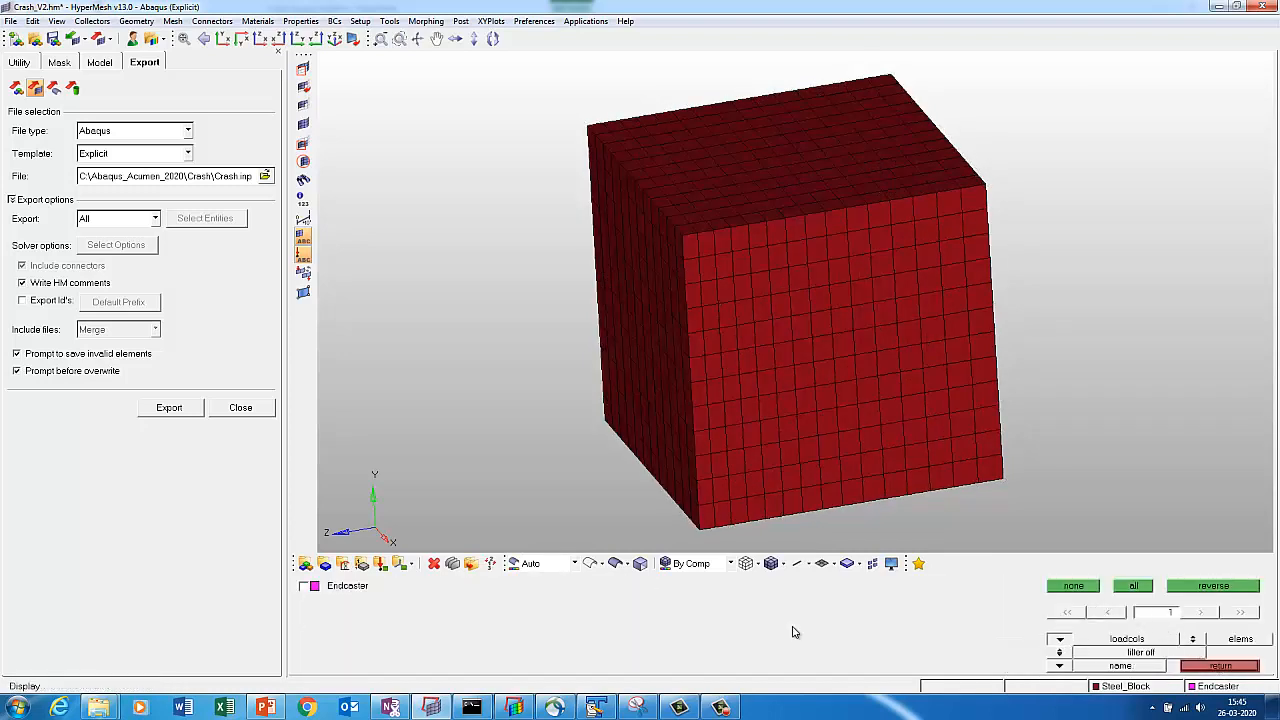
{"action": "left_click", "coordinate": [471, 599]}
{"action": "left_click", "coordinate": [1062, 588]}
{"action": "left_click", "coordinate": [1138, 587]}
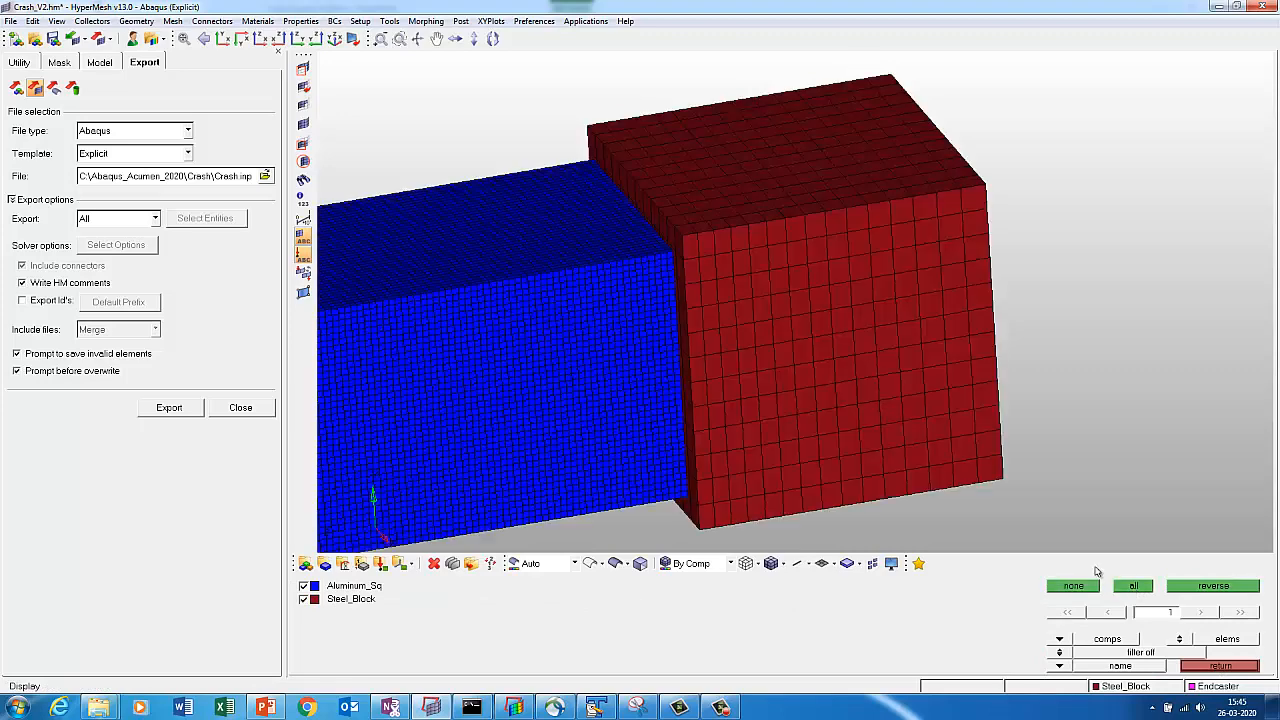
{"action": "left_click", "coordinate": [1209, 666]}
{"action": "key", "text": "f"}
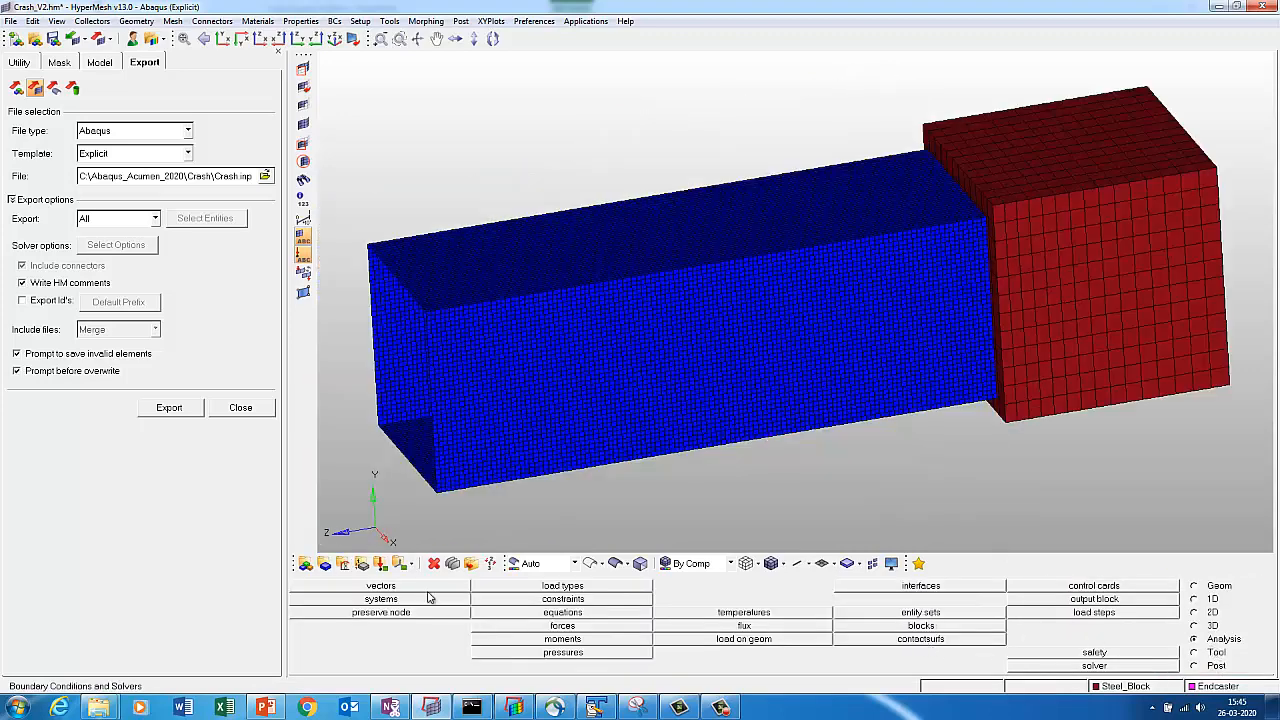
Create a green load collector named Initial_Velocity with the INITIAL_CONDITION card image and open its card for editing.
{"action": "left_click", "coordinate": [380, 564]}
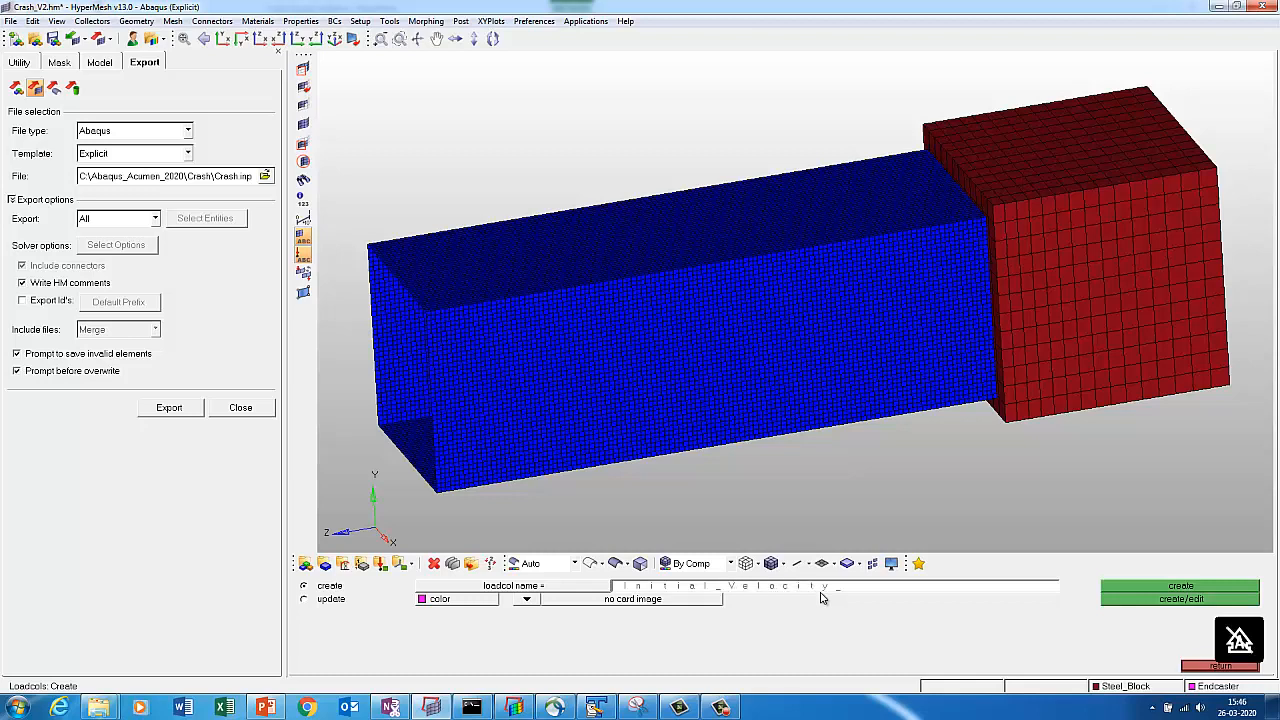
{"action": "left_click", "coordinate": [527, 602]}
{"action": "left_click", "coordinate": [530, 597]}
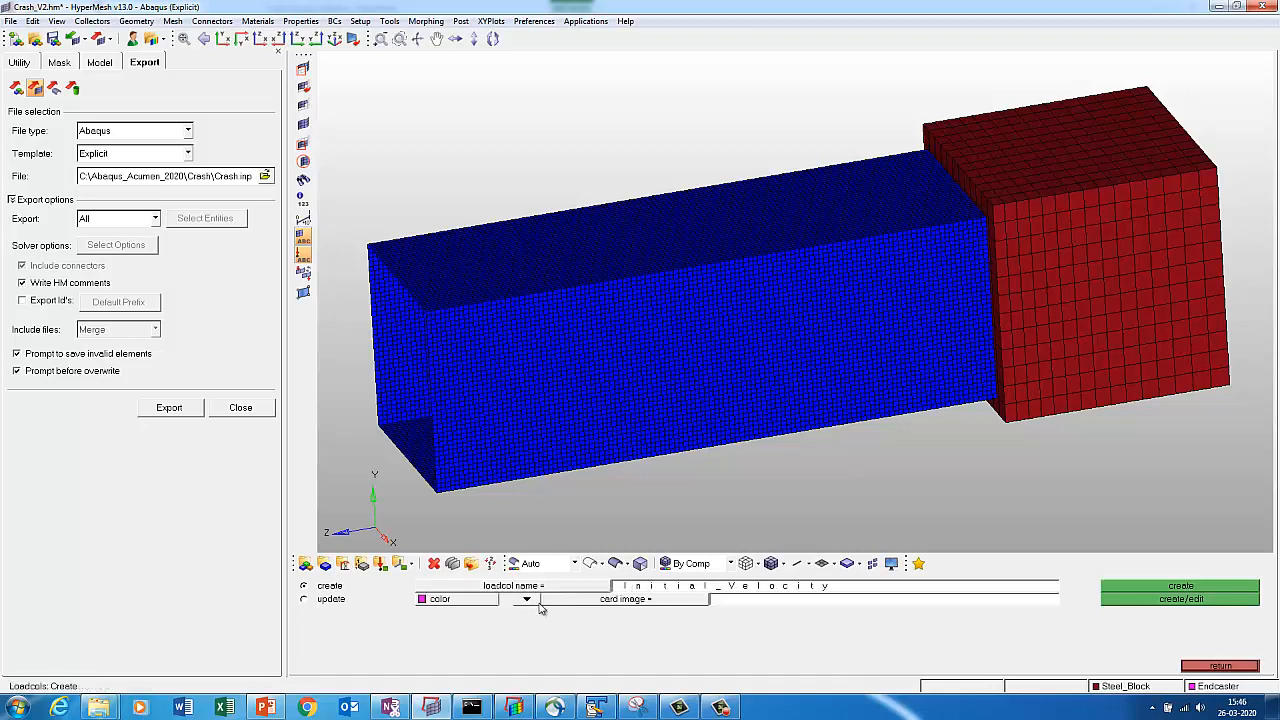
{"action": "left_click", "coordinate": [608, 602]}
{"action": "left_click", "coordinate": [700, 598]}
{"action": "left_click", "coordinate": [486, 600]}
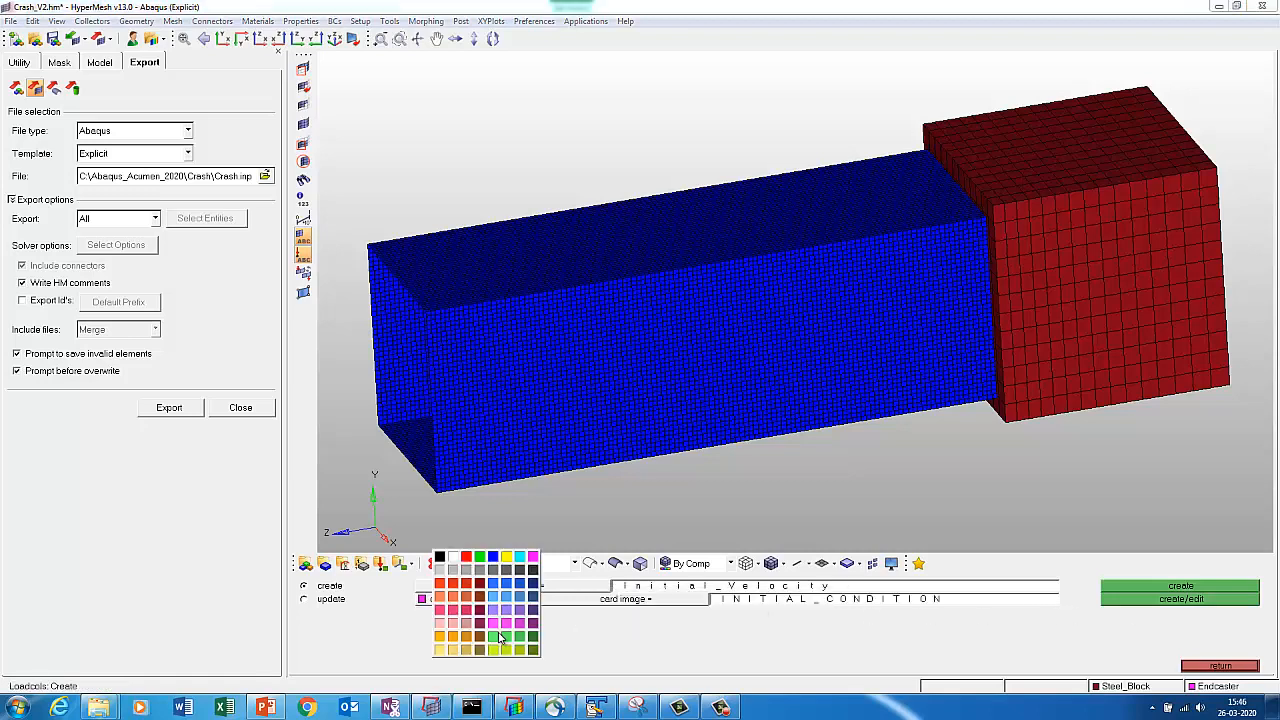
{"action": "left_click", "coordinate": [480, 557]}
{"action": "left_click", "coordinate": [1125, 599]}
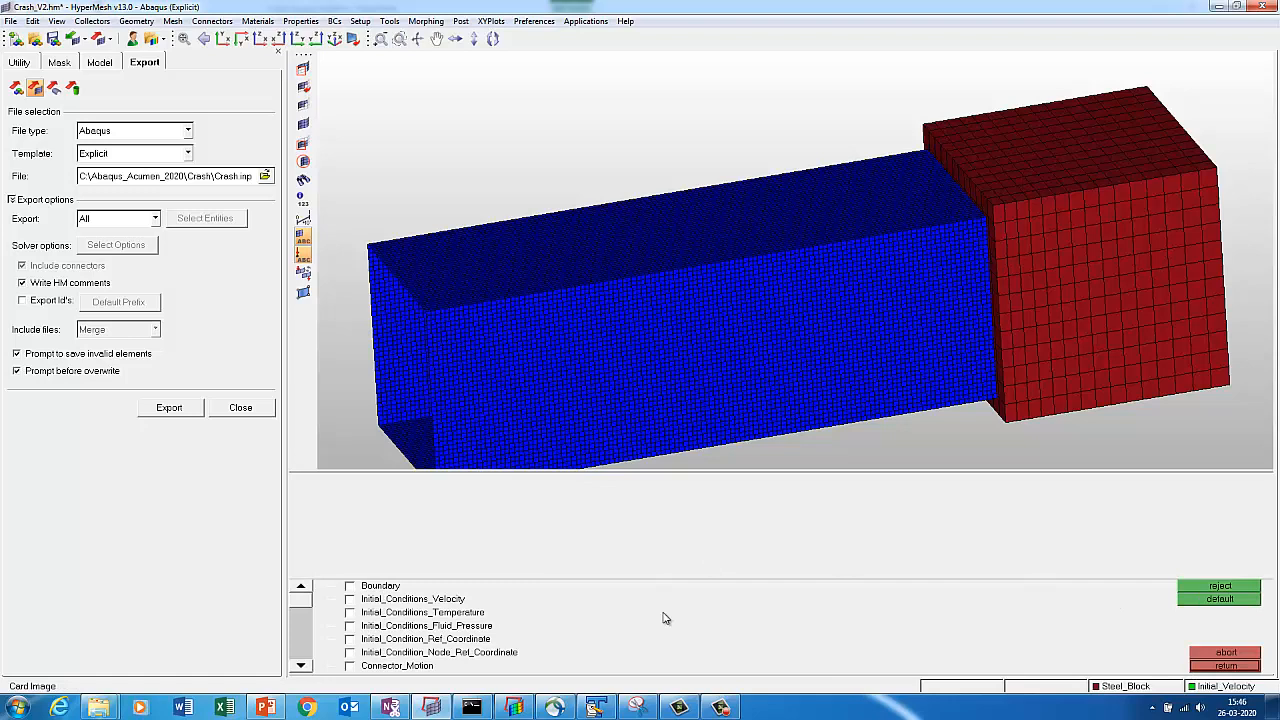
Enable Initial_Conditions_Velocity by node set on the card and assign the Initial_Vel set to its single data line.
{"action": "left_click", "coordinate": [371, 600]}
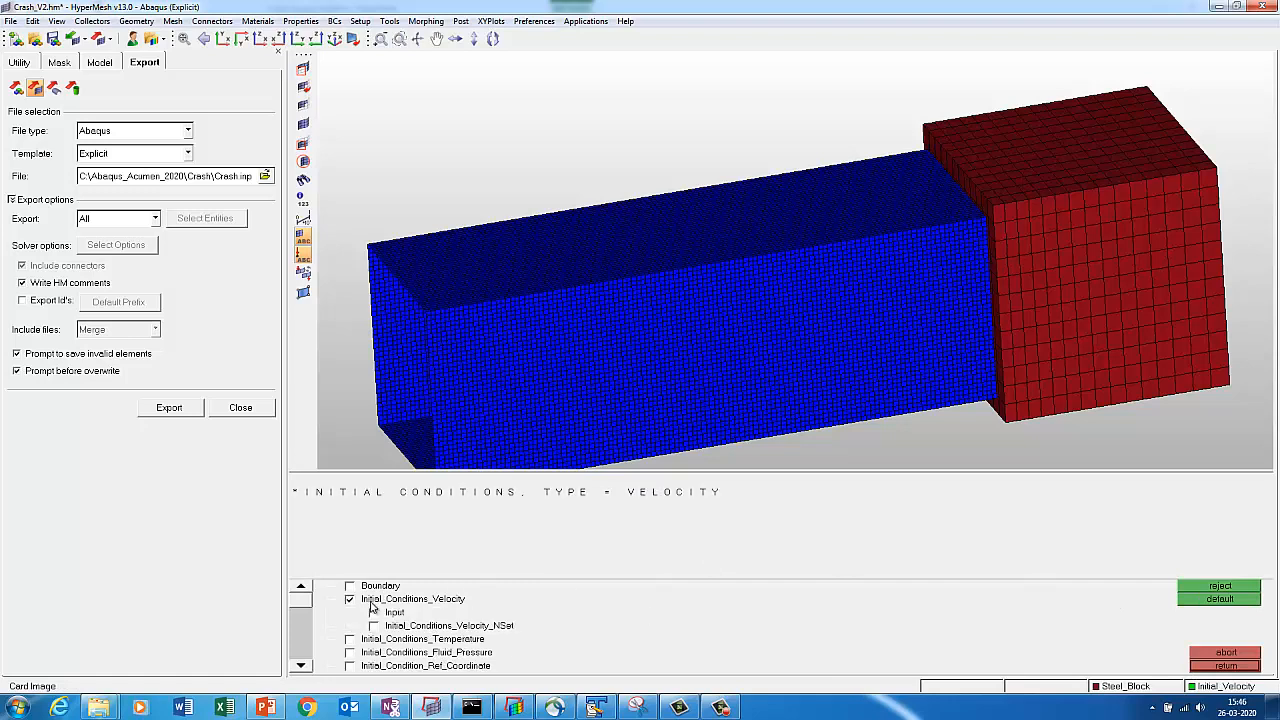
{"action": "left_click", "coordinate": [382, 626]}
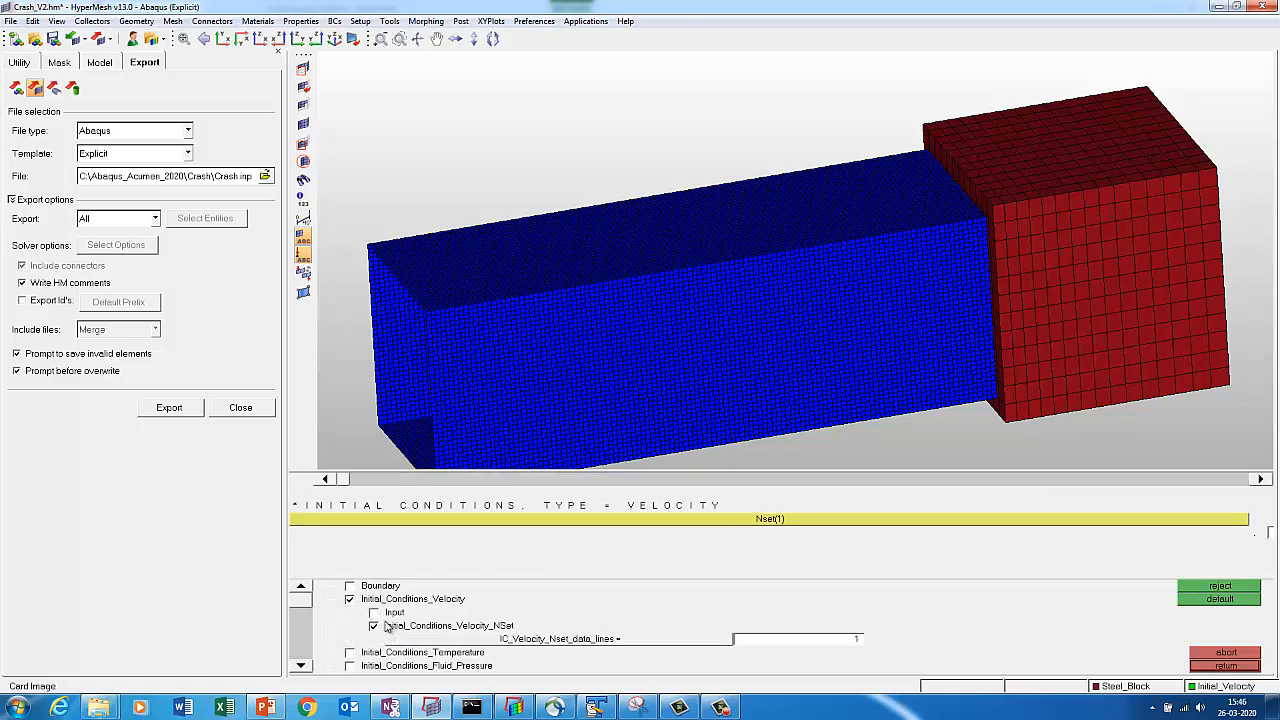
{"action": "left_click", "coordinate": [438, 519]}
{"action": "left_click", "coordinate": [368, 591]}
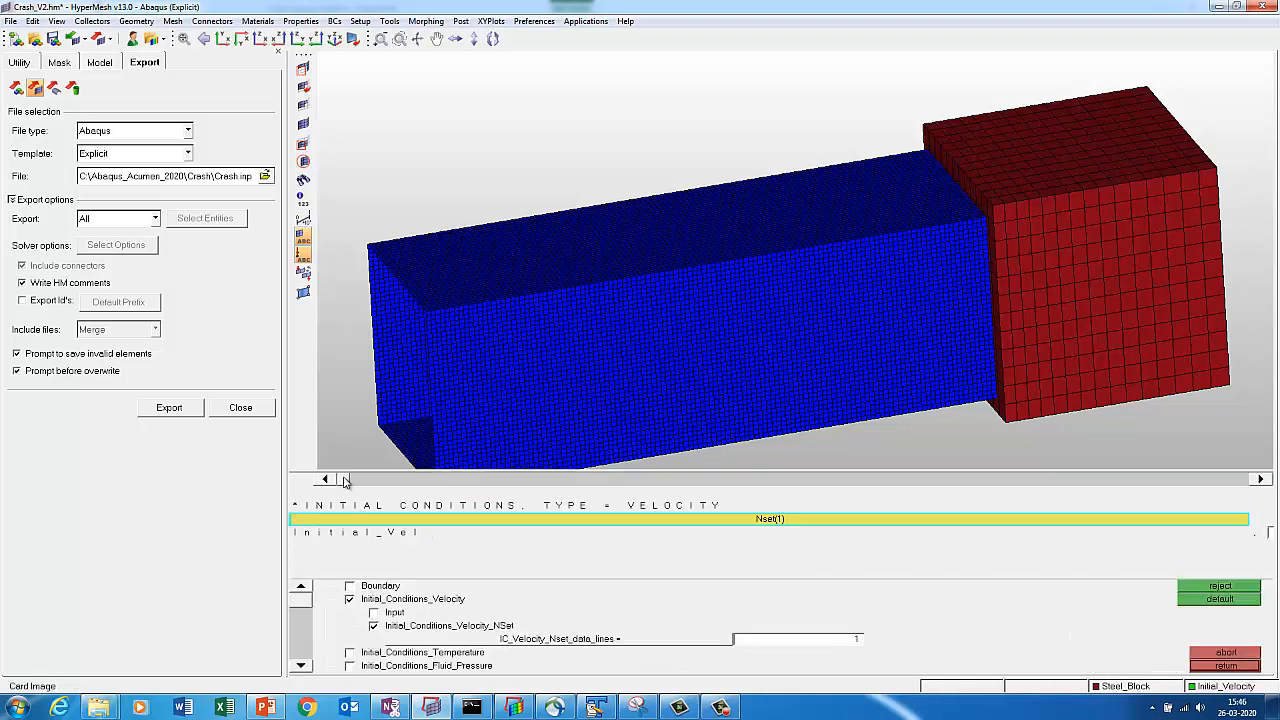
{"action": "left_click_drag", "start_coordinate": [343, 480], "coordinate": [1241, 490]}
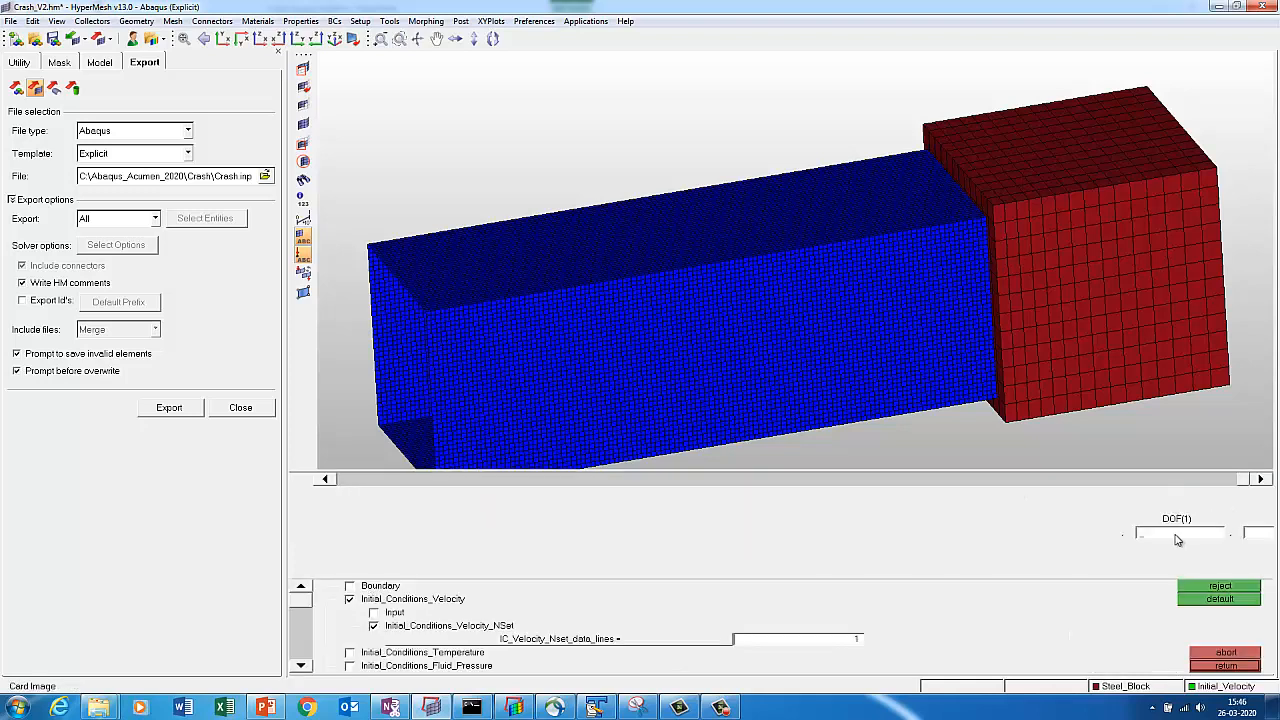
{"action": "left_click", "coordinate": [1230, 666]}
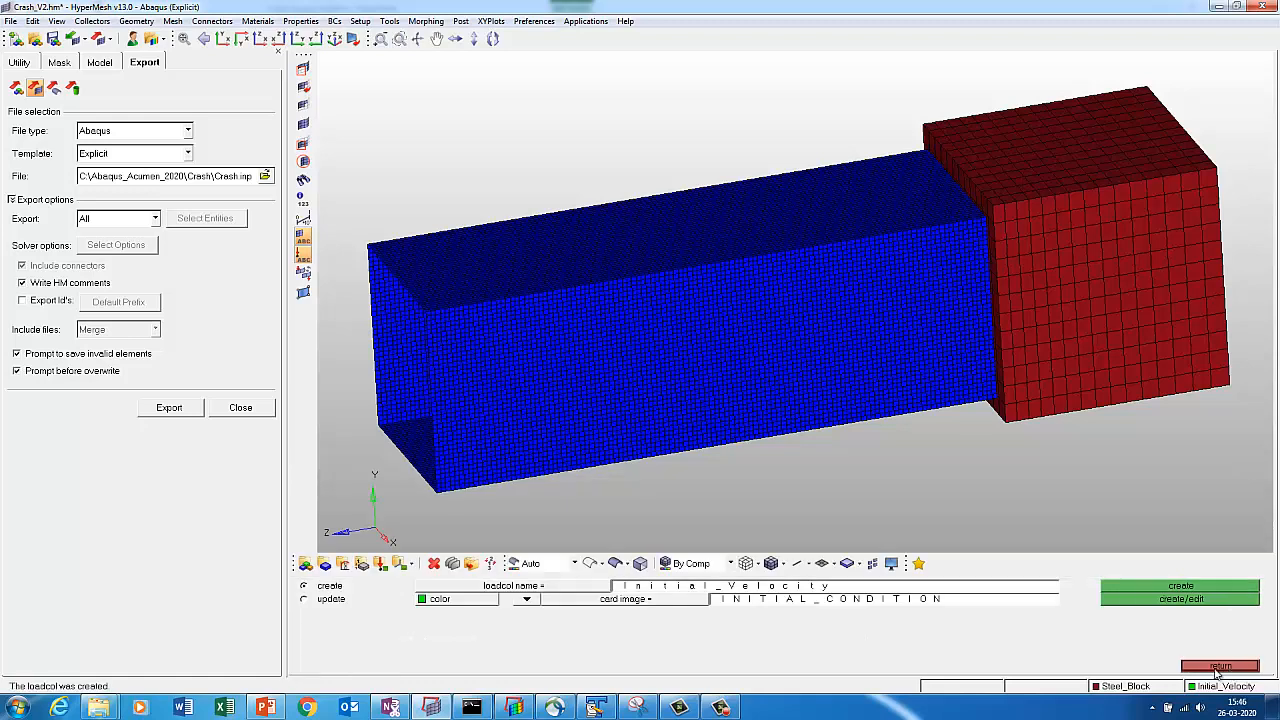
Update the Initial_Velocity load collector's card with DOF 3 and a velocity of 25000 for the Initial_Vel set.
{"action": "left_click", "coordinate": [303, 599]}
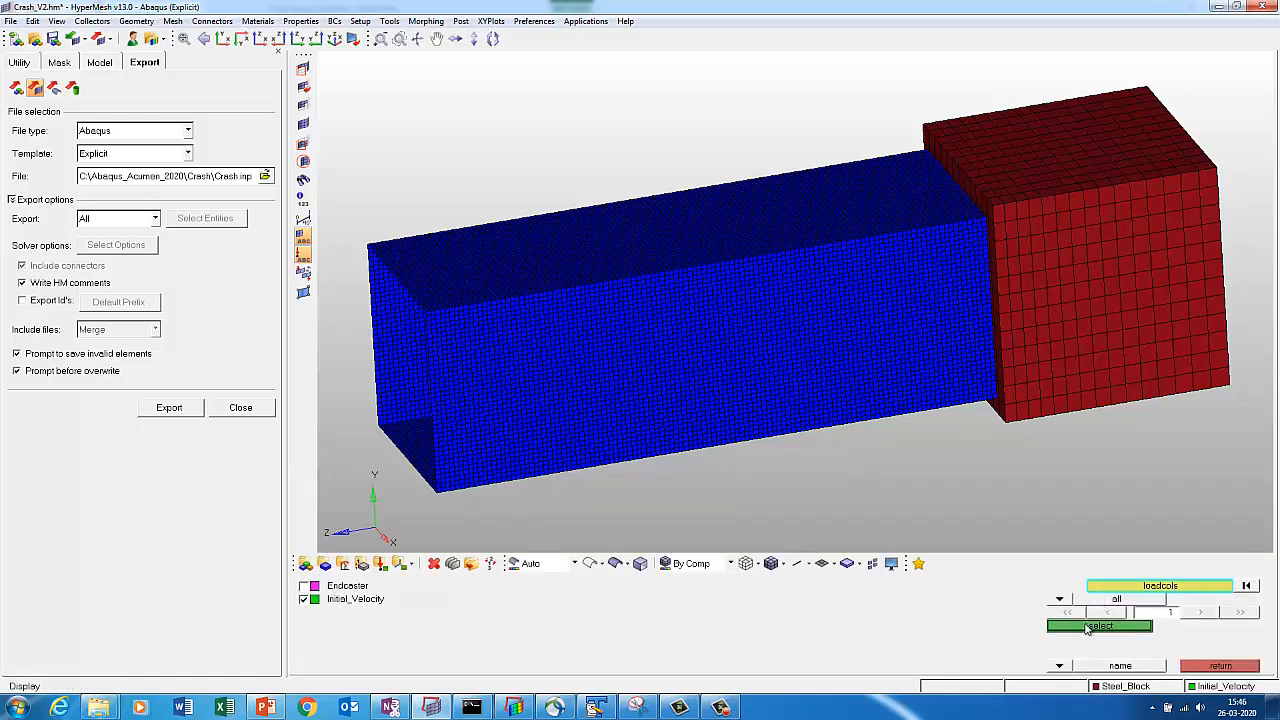
{"action": "left_click", "coordinate": [1100, 625]}
{"action": "left_click", "coordinate": [1153, 597]}
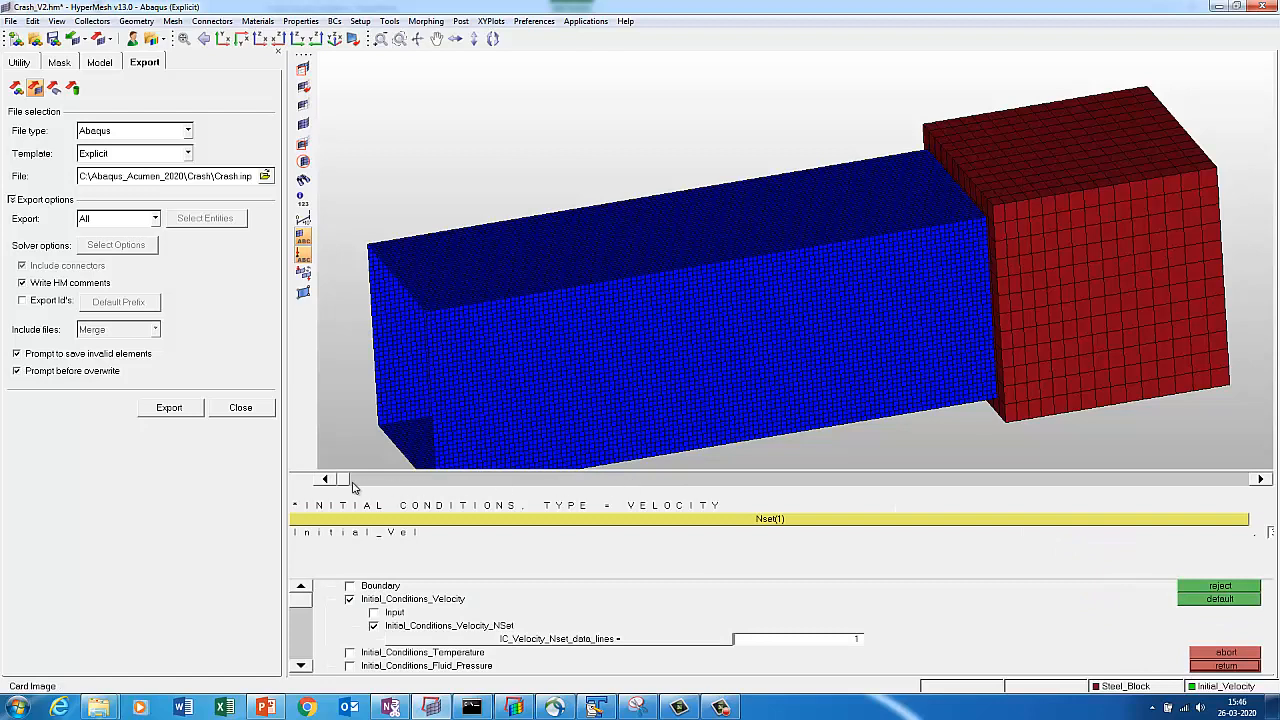
{"action": "left_click_drag", "start_coordinate": [351, 484], "coordinate": [1250, 484]}
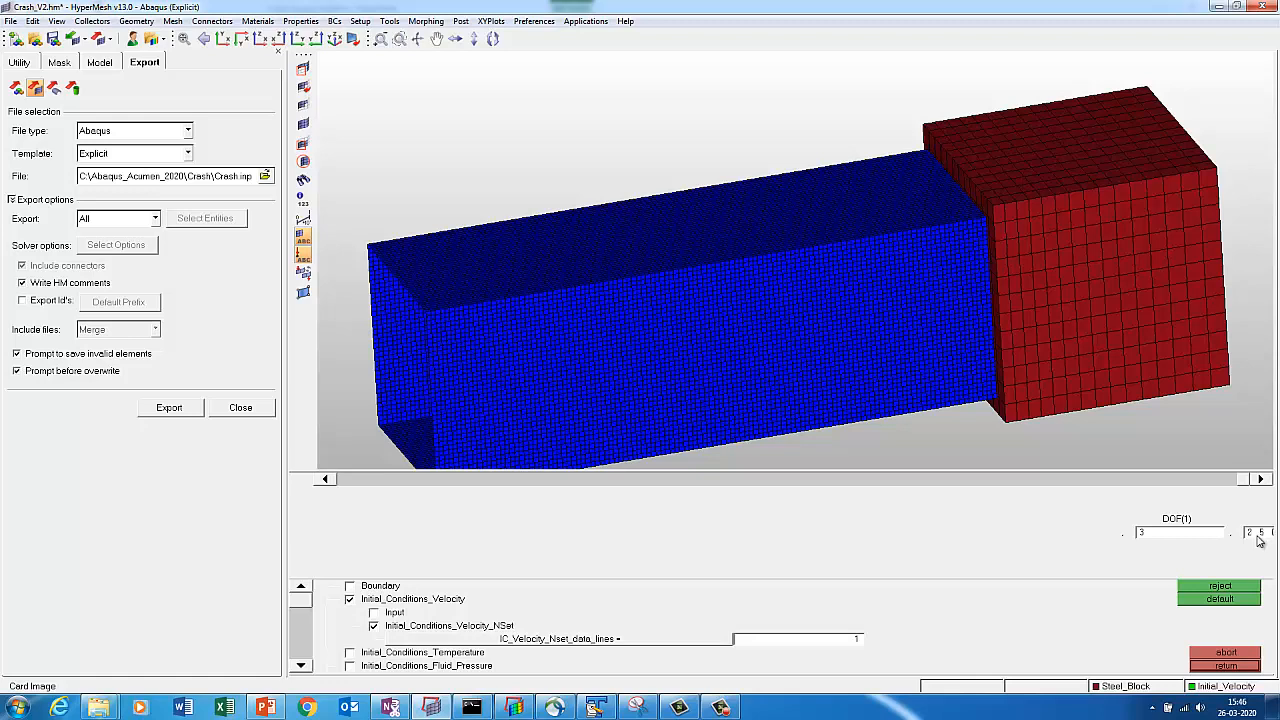
{"action": "left_click", "coordinate": [1212, 668]}
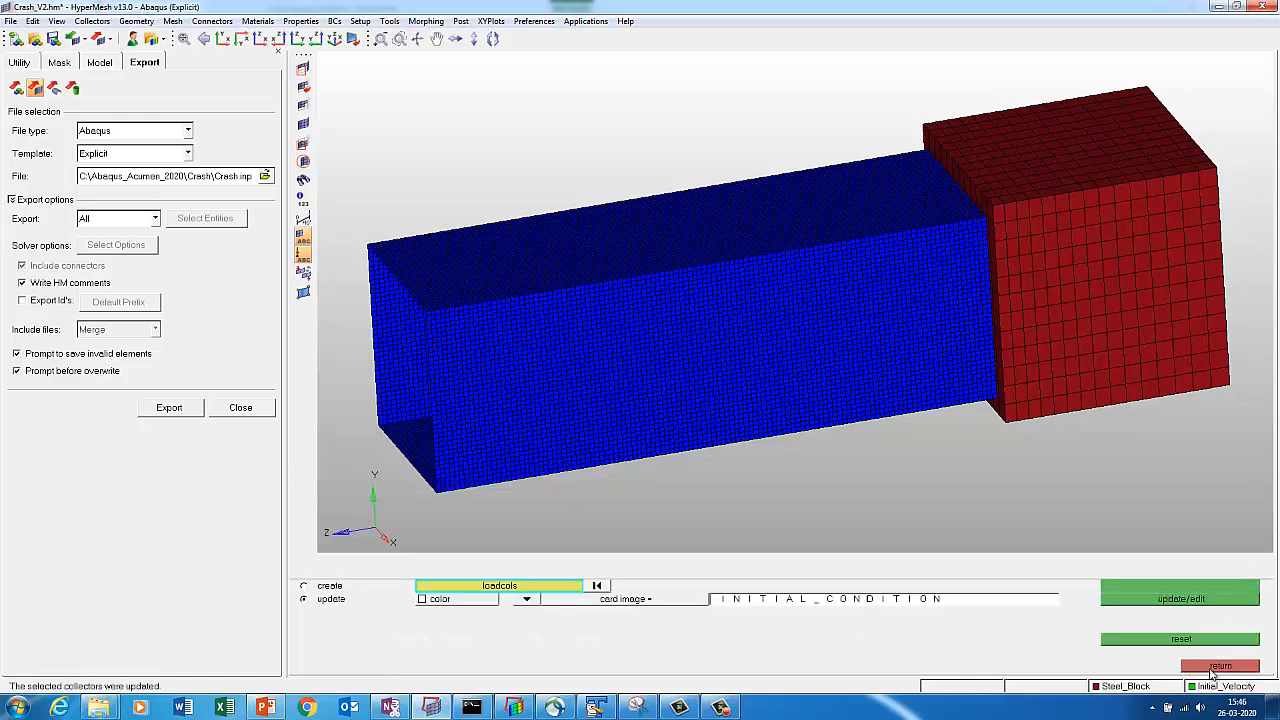
Save the model file and dismiss the browser news notification.
{"action": "left_click", "coordinate": [10, 21]}
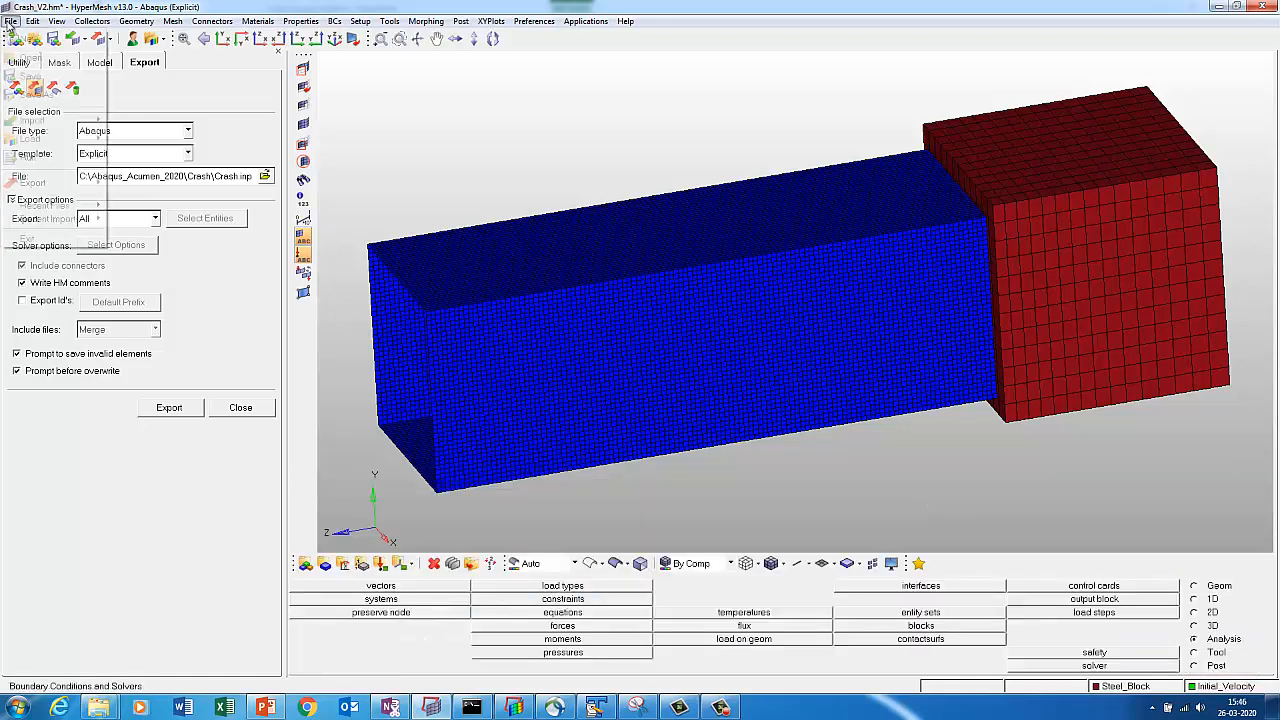
{"action": "left_click", "coordinate": [26, 74]}
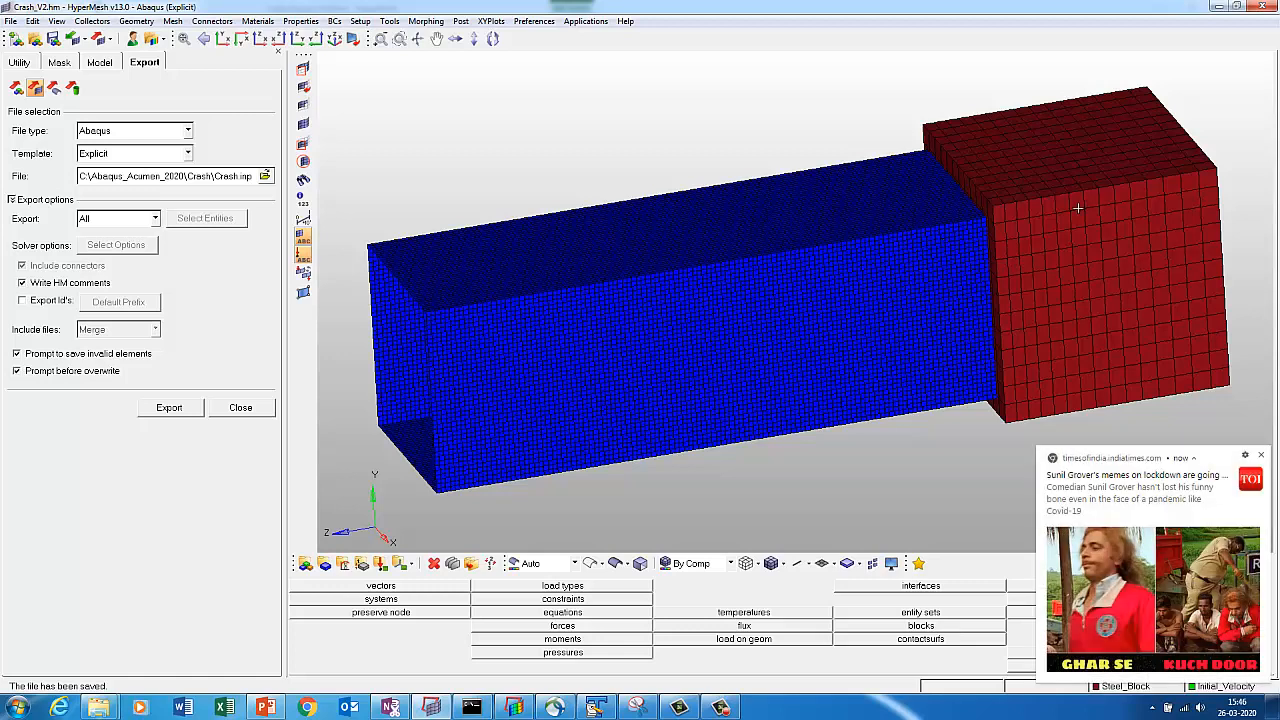
{"action": "left_click", "coordinate": [1261, 456]}
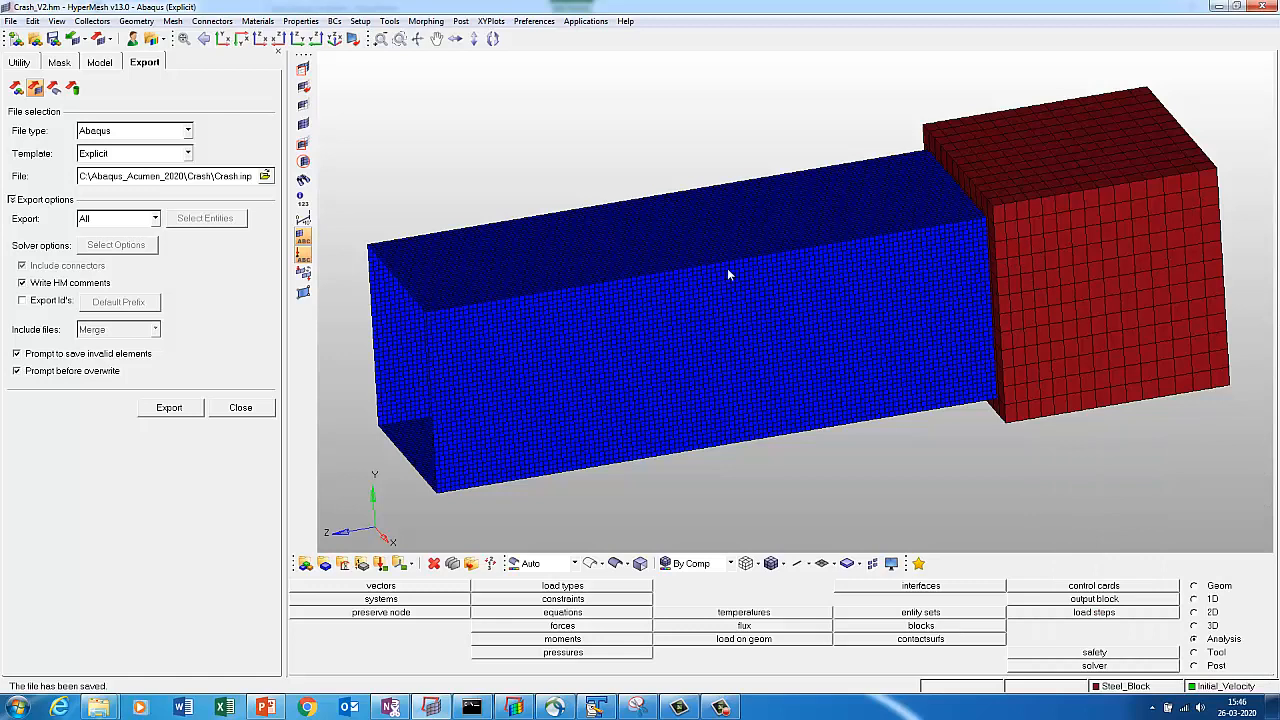
Create an output block named Output and open its card for editing.
{"action": "left_click", "coordinate": [1070, 602]}
{"action": "left_click", "coordinate": [569, 591]}
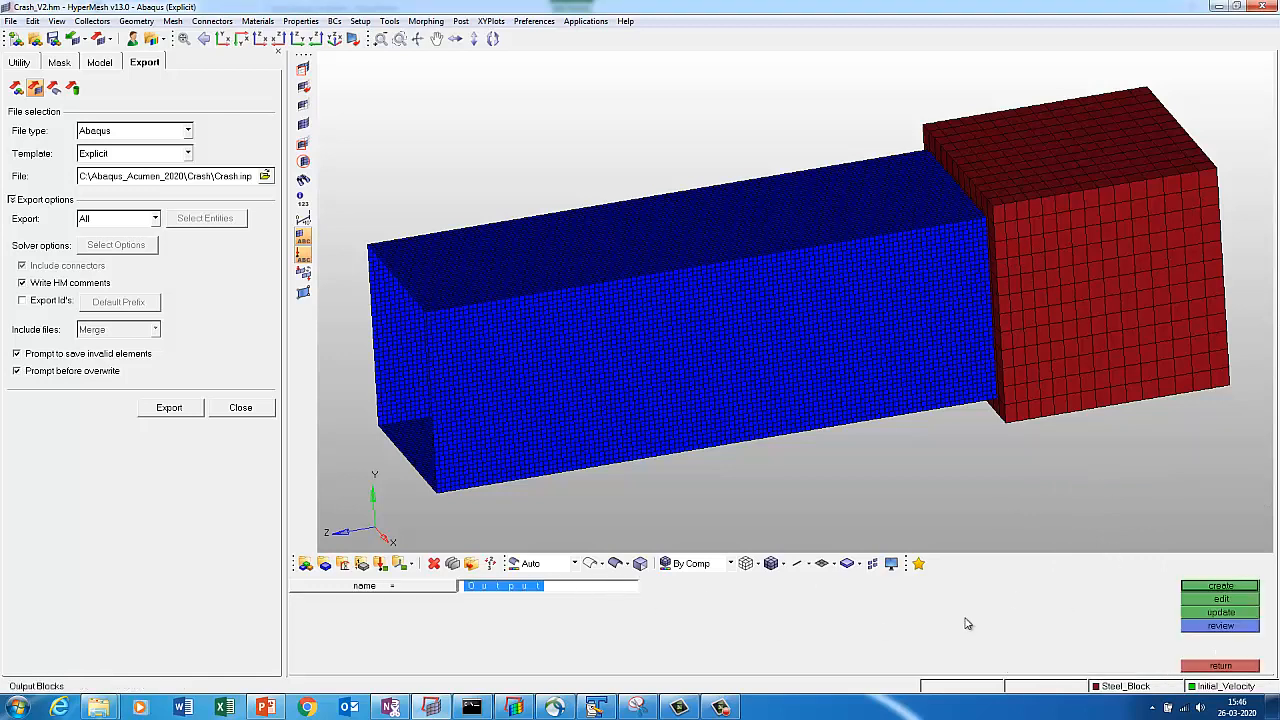
{"action": "left_click", "coordinate": [1216, 589]}
{"action": "left_click", "coordinate": [1212, 604]}
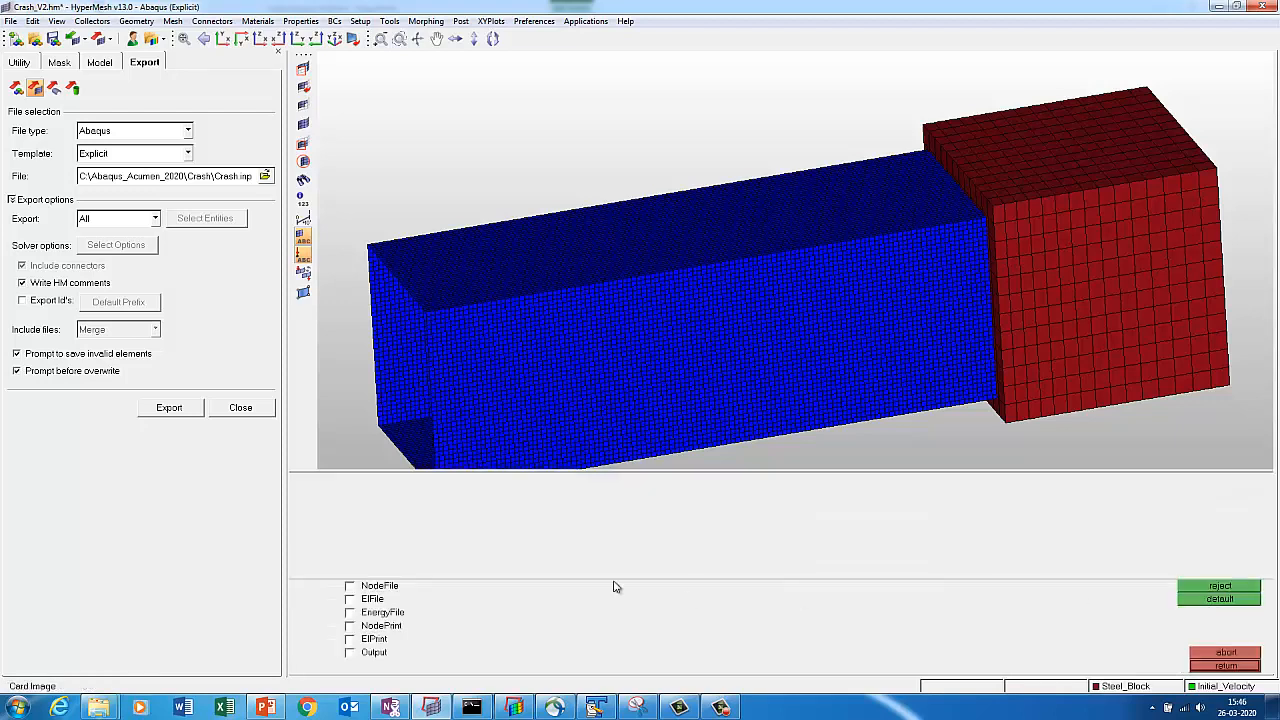
Enable the Output option as FIELD output and set its variable to PRESELECT.
{"action": "left_click", "coordinate": [349, 652]}
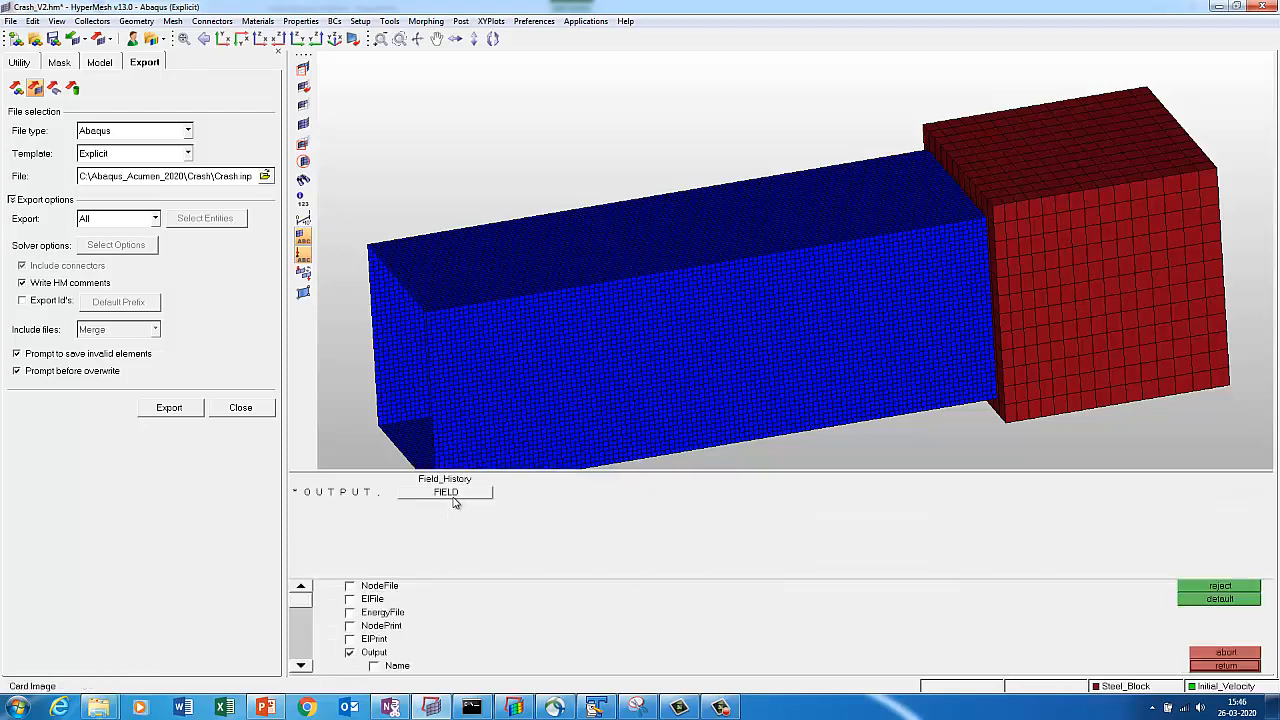
{"action": "left_click", "coordinate": [300, 665]}
{"action": "left_click", "coordinate": [300, 665]}
{"action": "left_click", "coordinate": [300, 665]}
{"action": "left_click", "coordinate": [300, 665]}
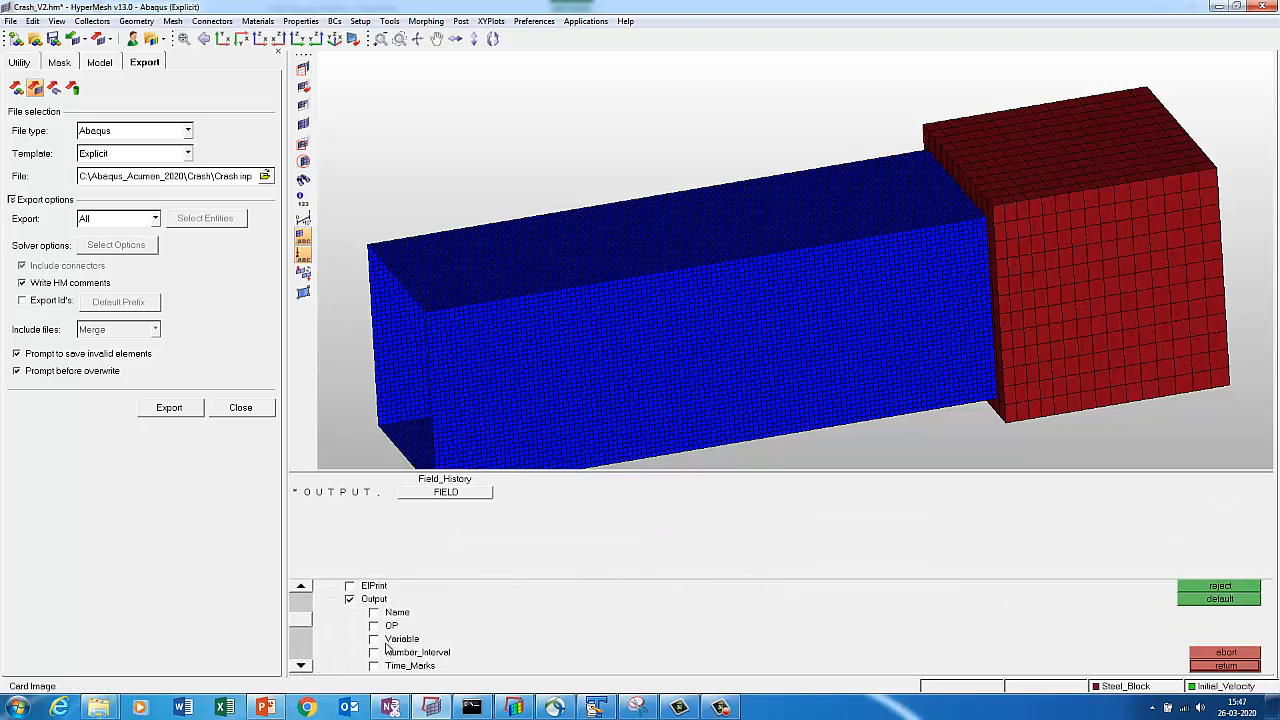
{"action": "left_click", "coordinate": [406, 638]}
{"action": "left_click", "coordinate": [672, 494]}
{"action": "left_click", "coordinate": [656, 506]}
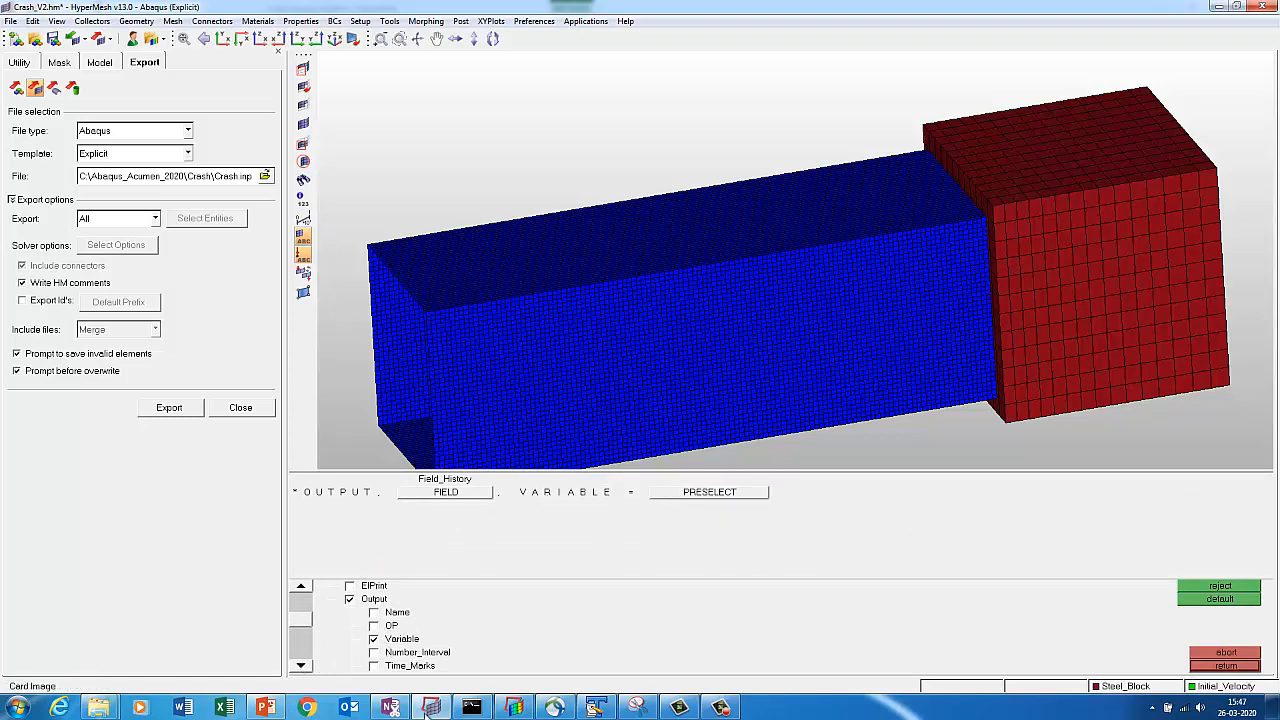
Try the Time_Interval and Number_Interval options on the field output request.
{"action": "left_click", "coordinate": [300, 666]}
{"action": "left_click", "coordinate": [300, 666]}
{"action": "left_click", "coordinate": [300, 666]}
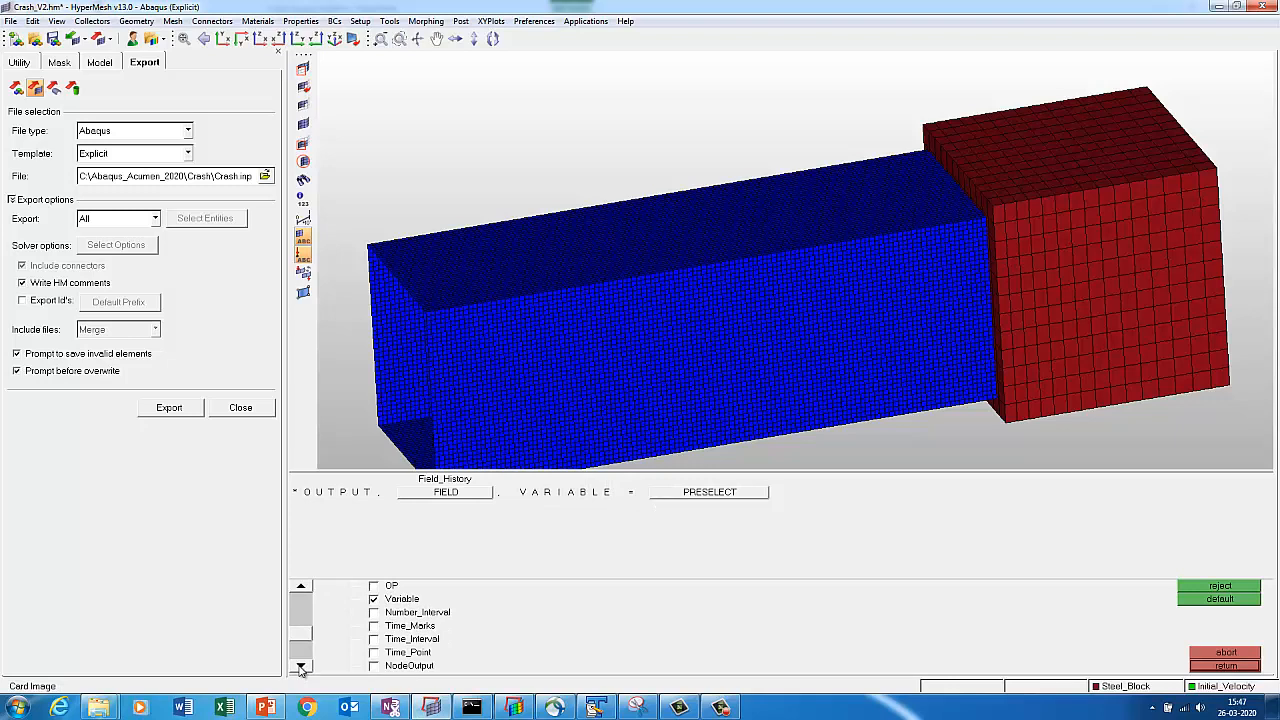
{"action": "left_click", "coordinate": [374, 639]}
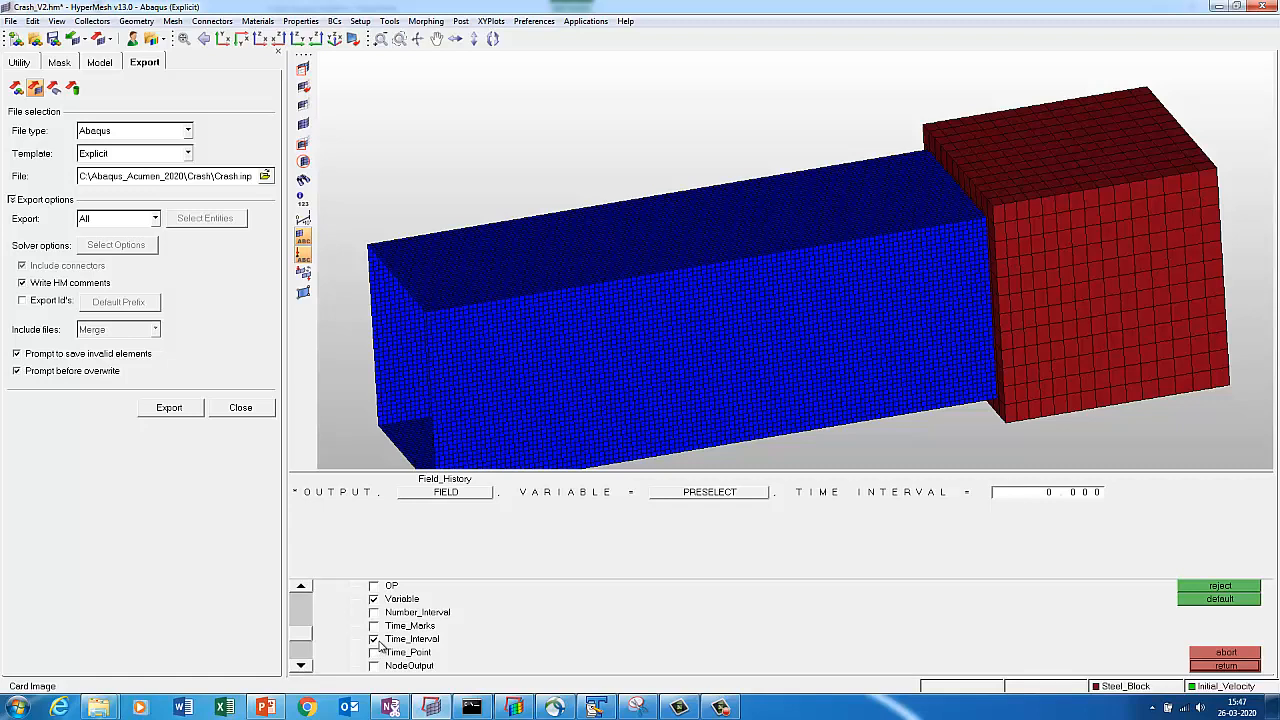
{"action": "left_click", "coordinate": [392, 614]}
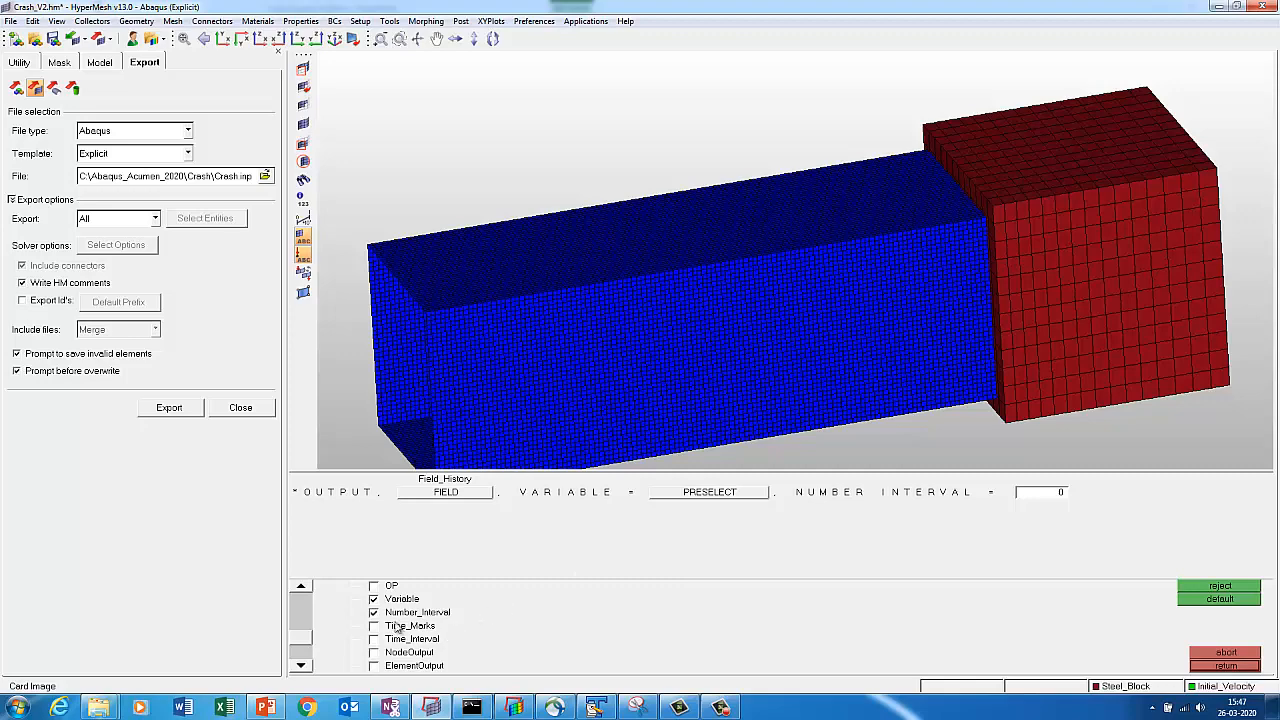
Switch to TextPad and check the field output's number interval at the end of the reference Crash.inp, then return to HyperMesh.
{"action": "left_click", "coordinate": [576, 689]}
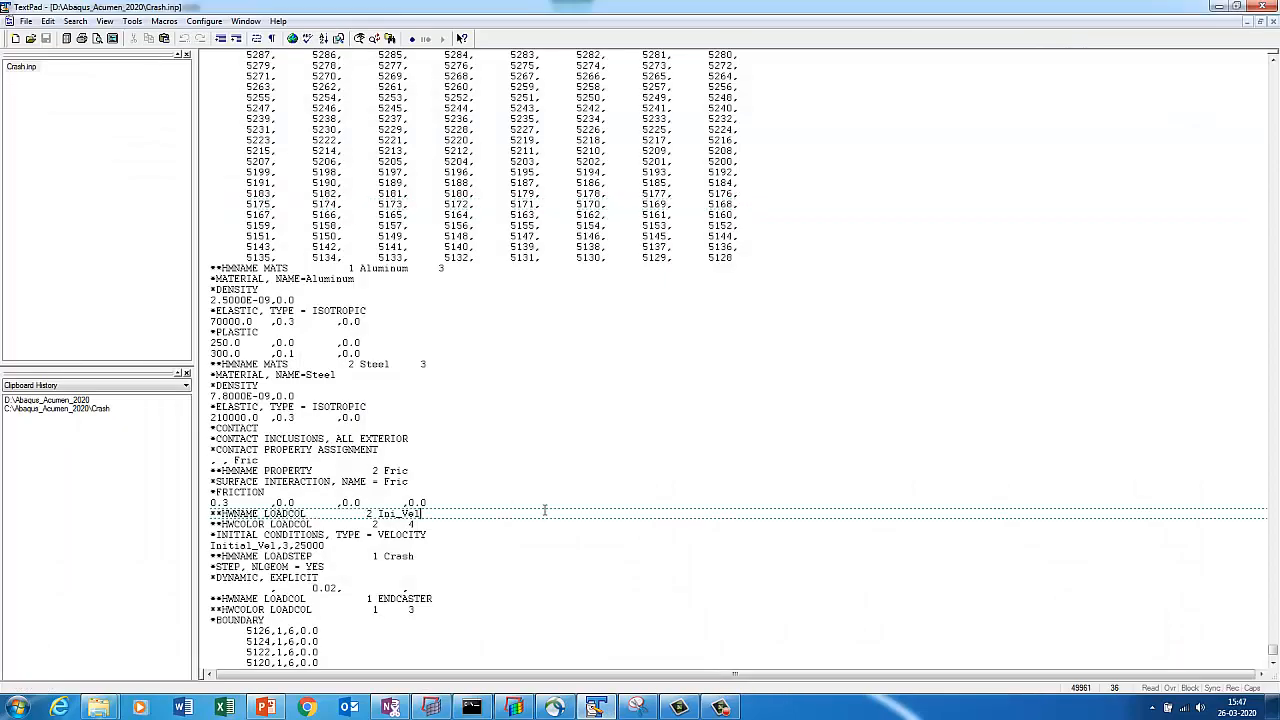
{"action": "key", "text": "ctrl+End"}
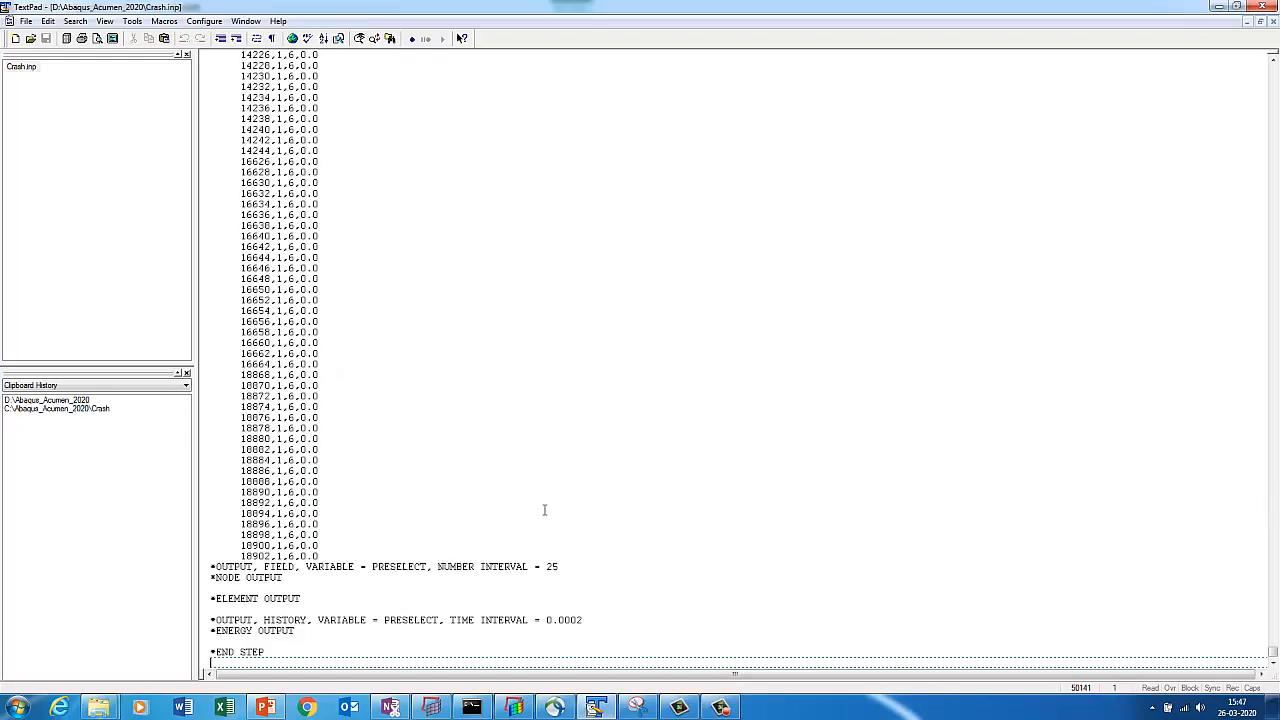
{"action": "double_click", "coordinate": [551, 566]}
{"action": "left_click", "coordinate": [1219, 7]}
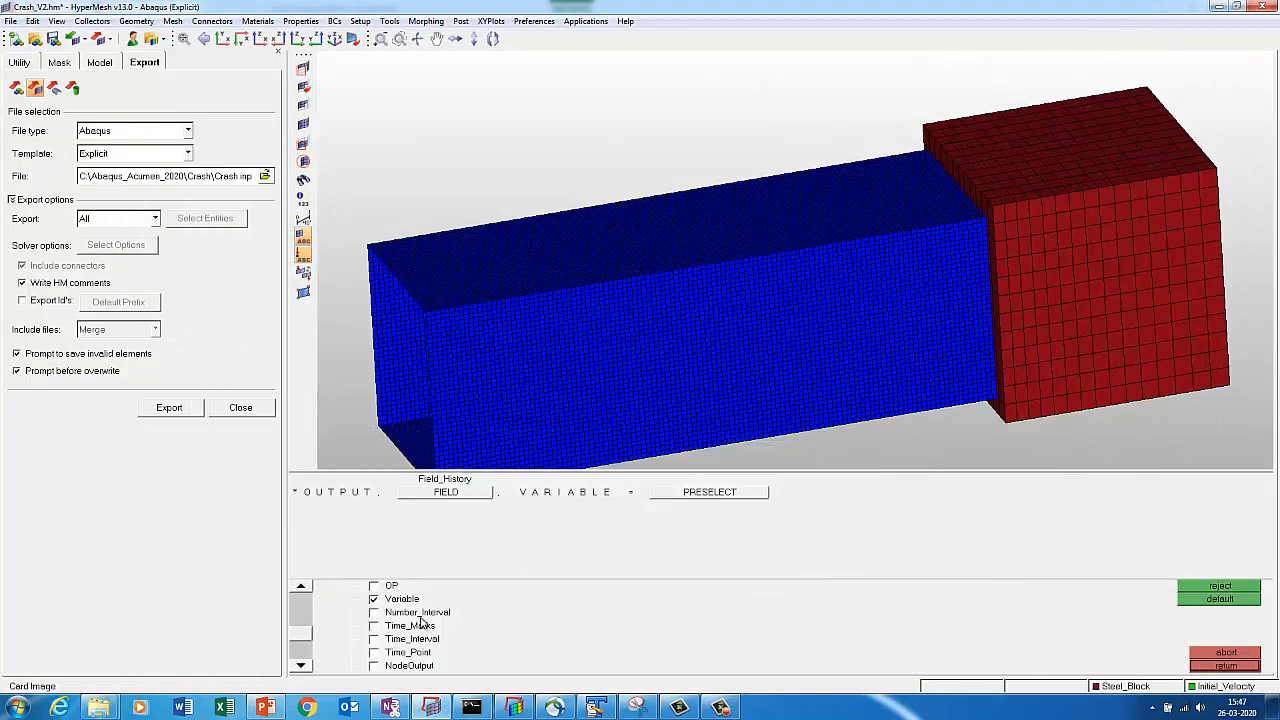
Set the field output's Number_Interval to 25, enable NodeOutput and ElementOutput, and close the card.
{"action": "left_click", "coordinate": [428, 613]}
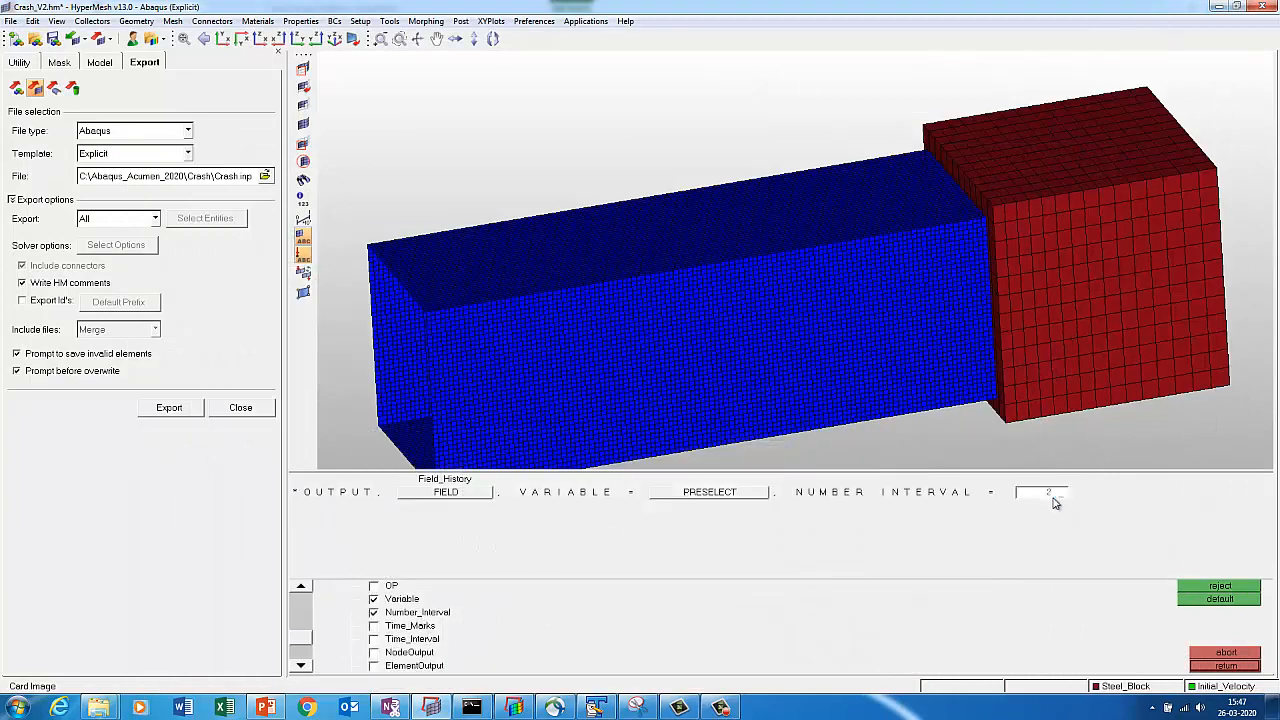
{"action": "left_click", "coordinate": [398, 667]}
{"action": "left_click", "coordinate": [390, 654]}
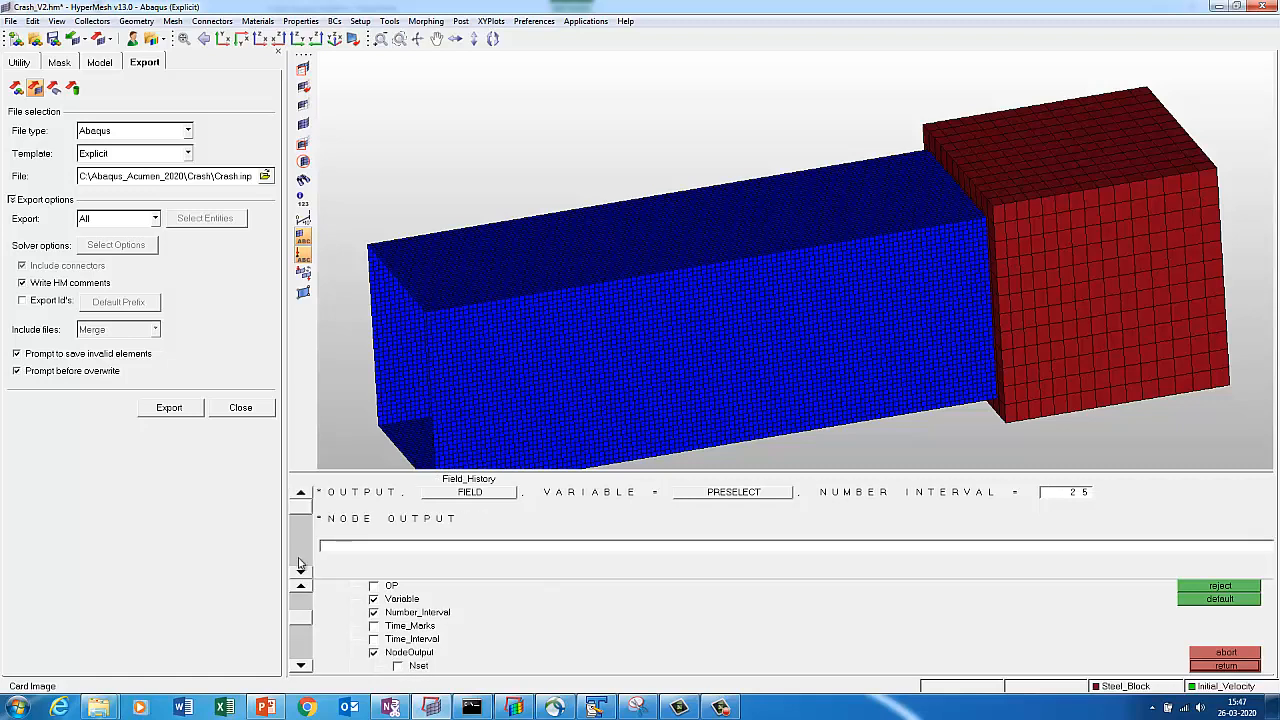
{"action": "left_click", "coordinate": [300, 575]}
{"action": "left_click", "coordinate": [300, 575]}
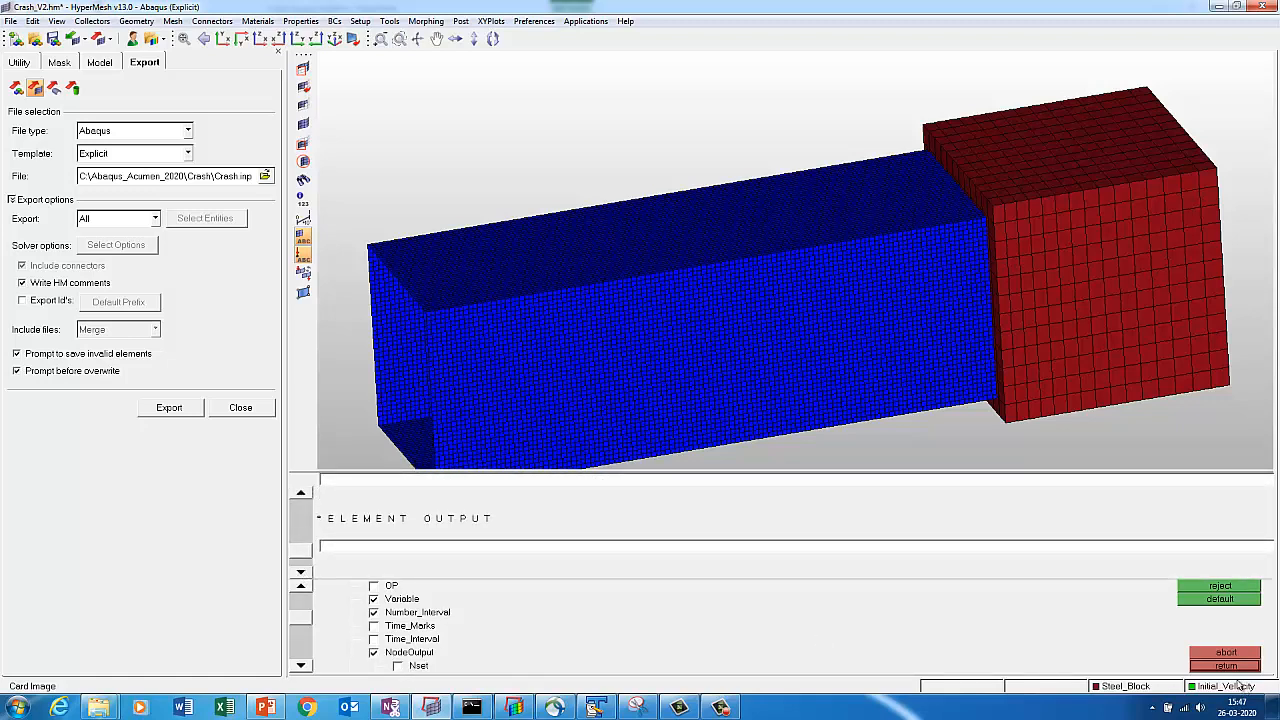
{"action": "left_click", "coordinate": [1210, 666]}
Create a second output block named Output1 and open its card for editing.
{"action": "left_click", "coordinate": [553, 590]}
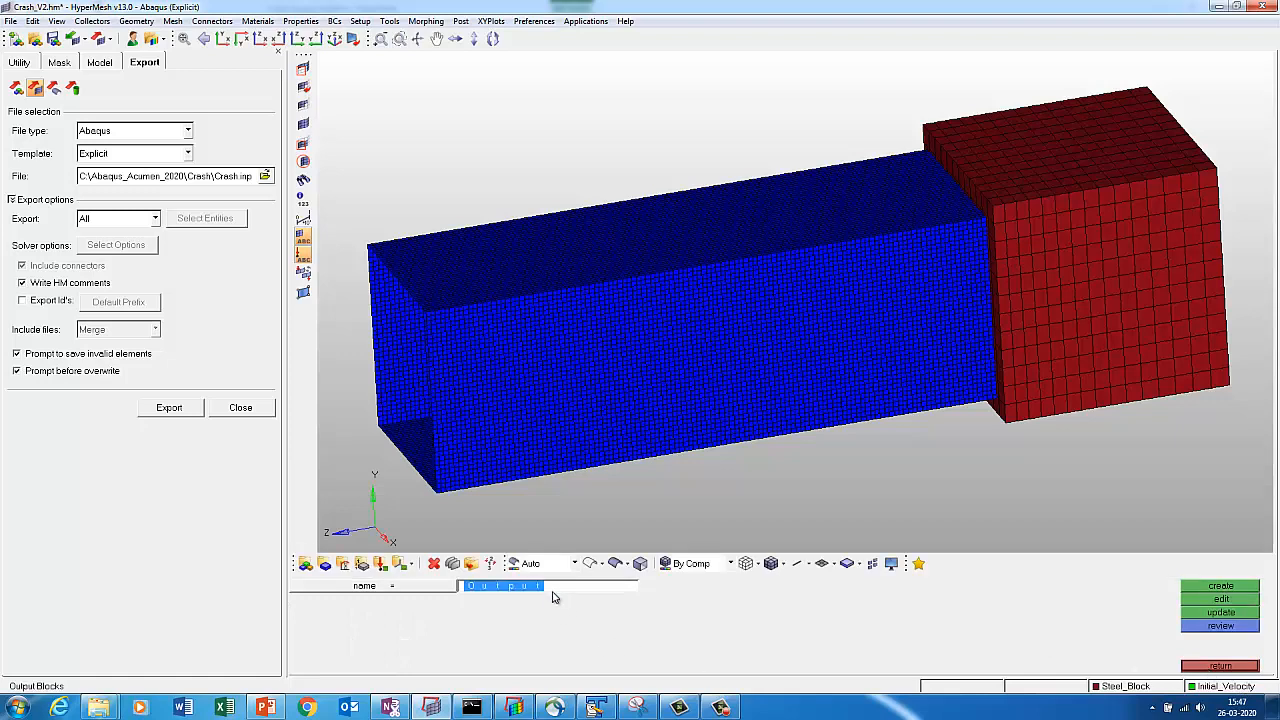
{"action": "left_click", "coordinate": [553, 591]}
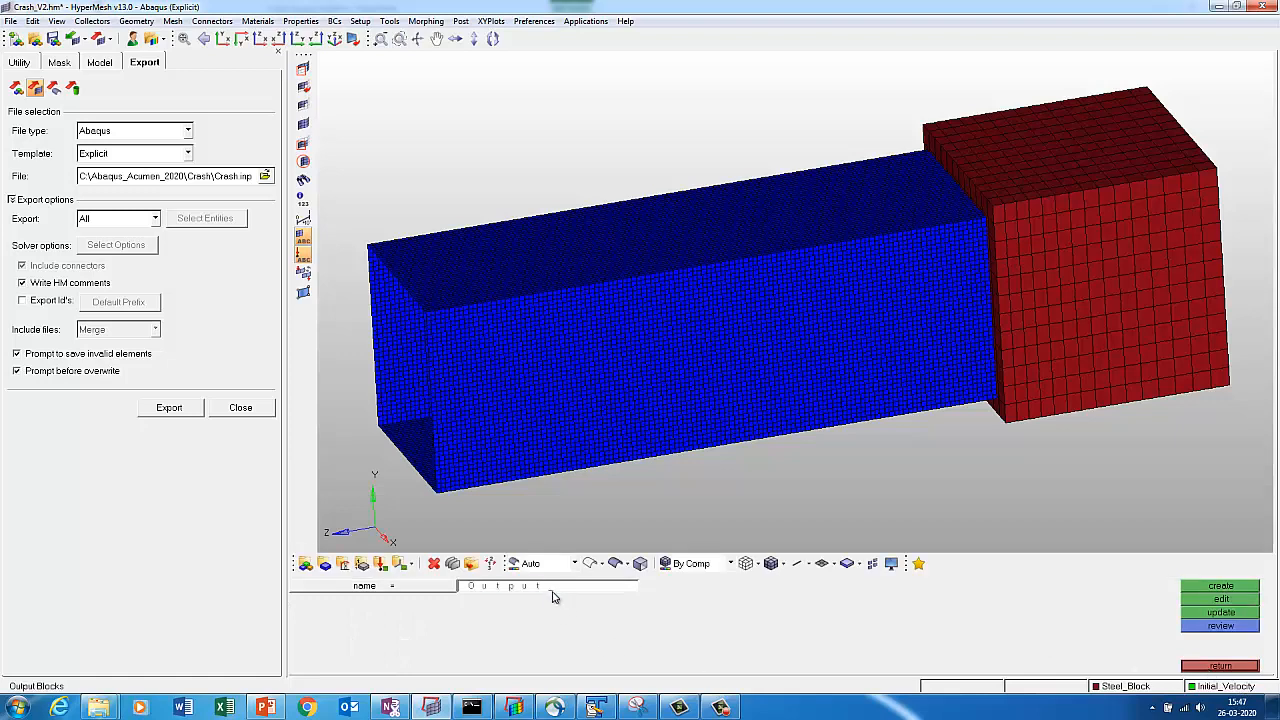
{"action": "left_click", "coordinate": [1215, 596]}
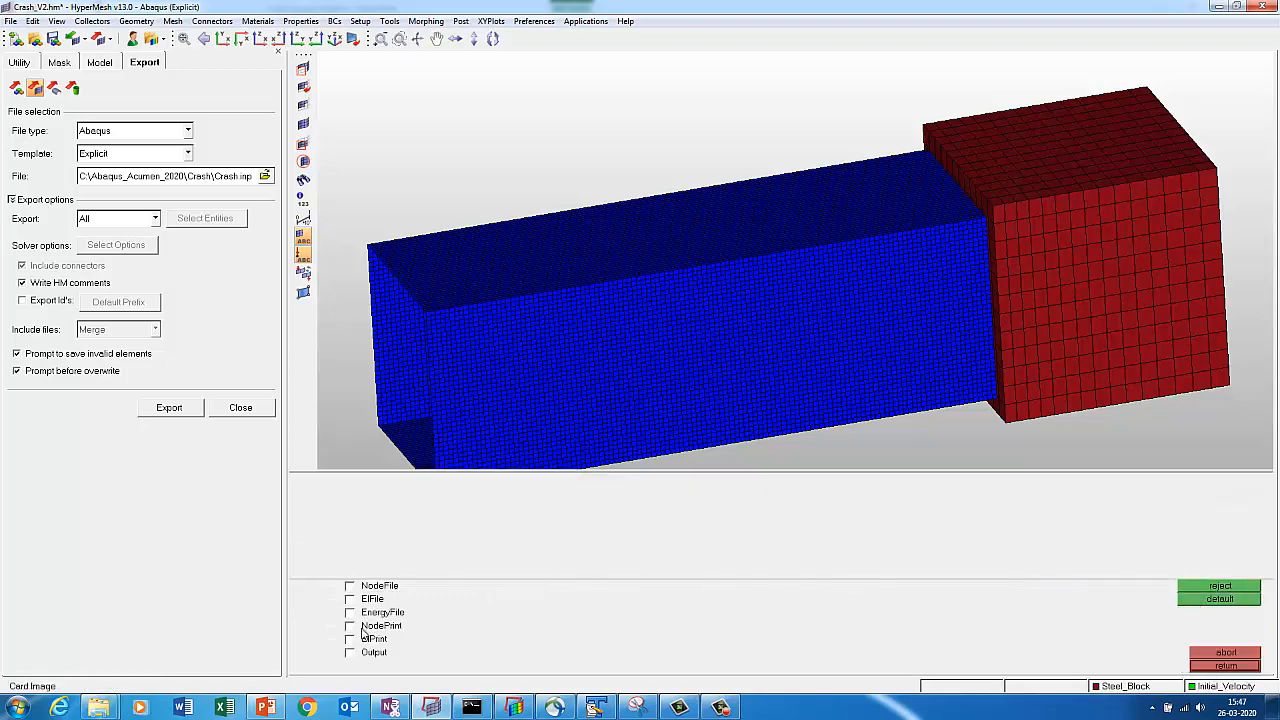
Enable the Output option as HISTORY output for Output1 and set its variable to PRESELECT.
{"action": "left_click", "coordinate": [356, 658]}
{"action": "left_click", "coordinate": [454, 497]}
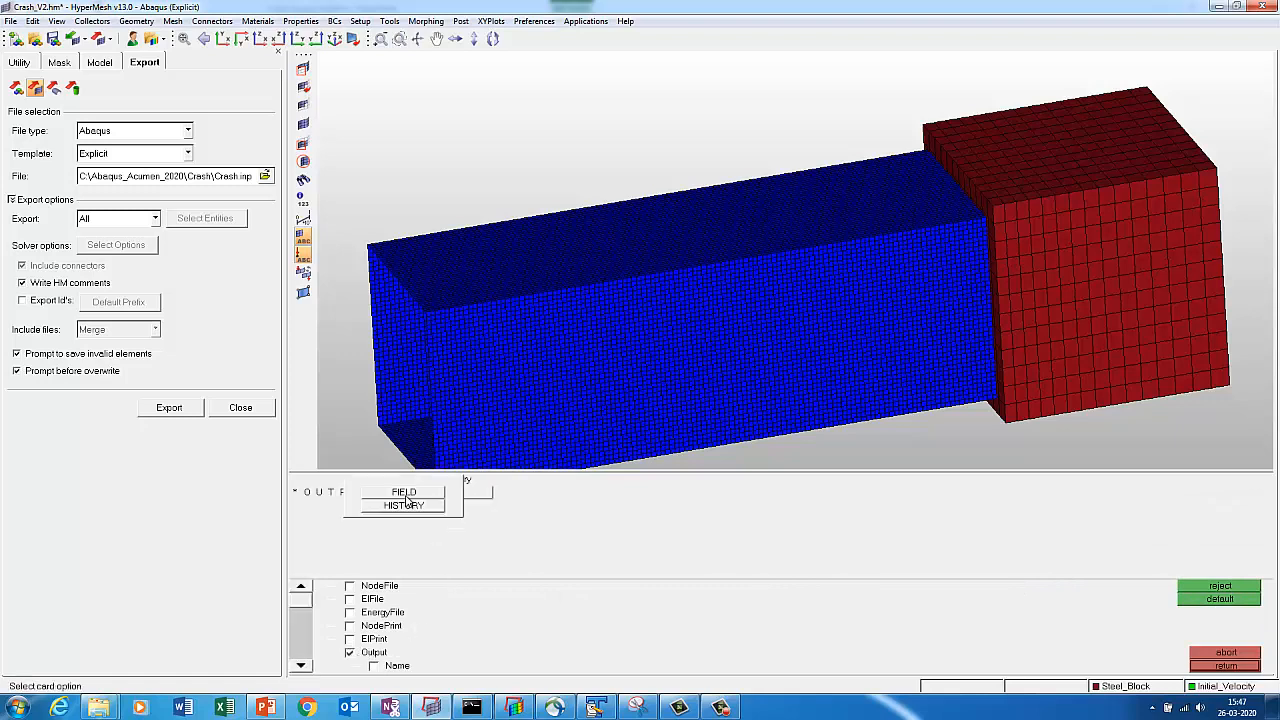
{"action": "left_click", "coordinate": [403, 506]}
{"action": "left_click", "coordinate": [300, 665]}
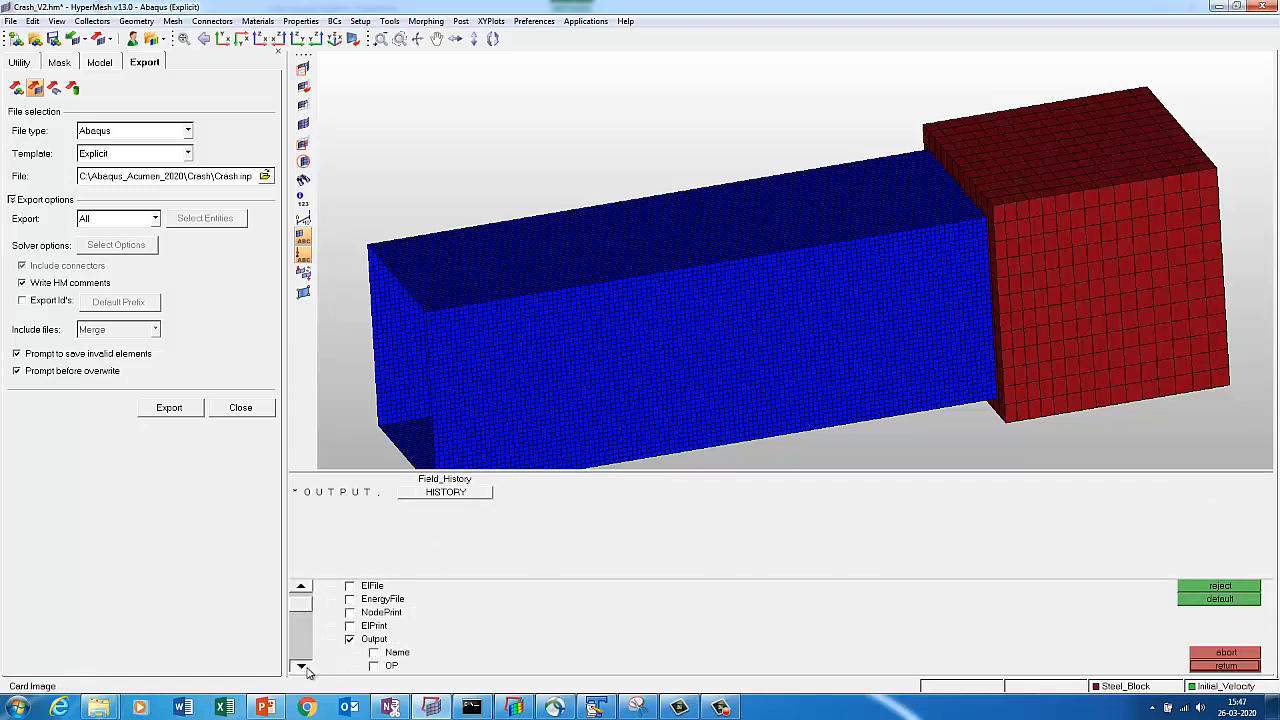
{"action": "left_click", "coordinate": [300, 665]}
{"action": "left_click", "coordinate": [300, 665]}
{"action": "left_click", "coordinate": [300, 665]}
{"action": "left_click", "coordinate": [402, 641]}
{"action": "left_click", "coordinate": [680, 495]}
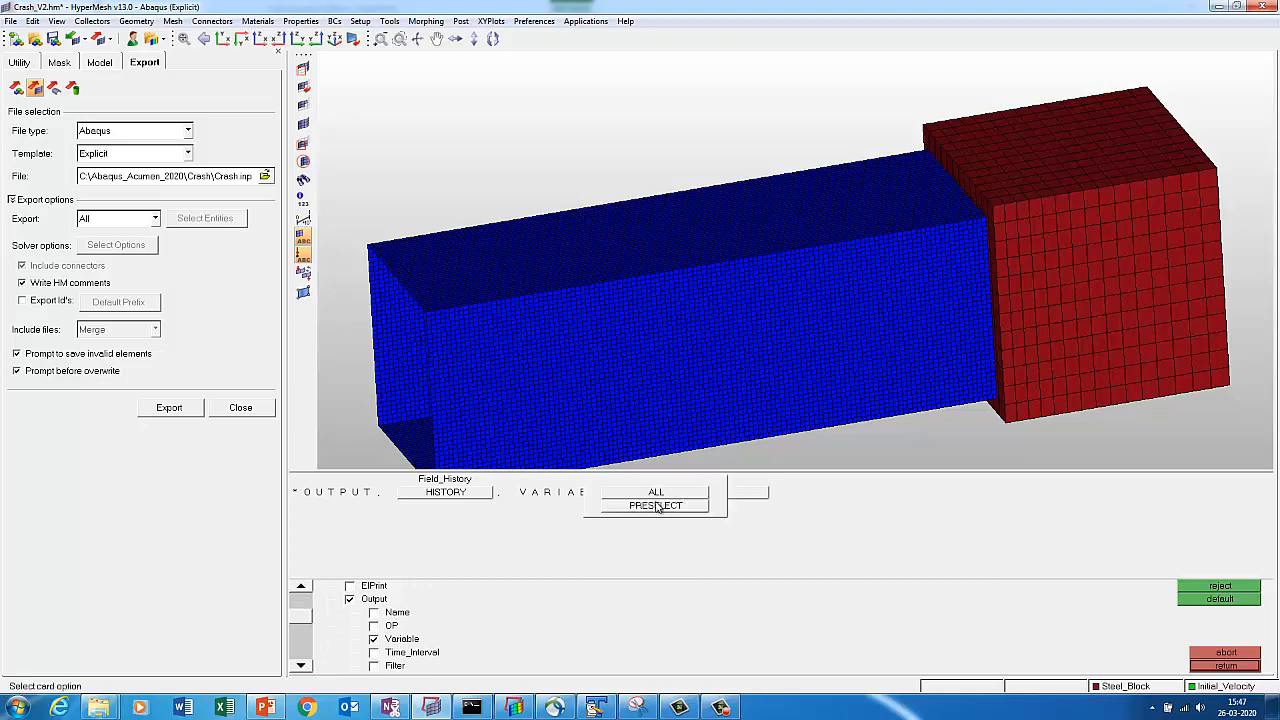
{"action": "left_click", "coordinate": [658, 506]}
Enable Time_Interval for the history output, switch to TextPad and copy the history time interval 0.0002 from the reference Crash.inp.
{"action": "left_click", "coordinate": [378, 654]}
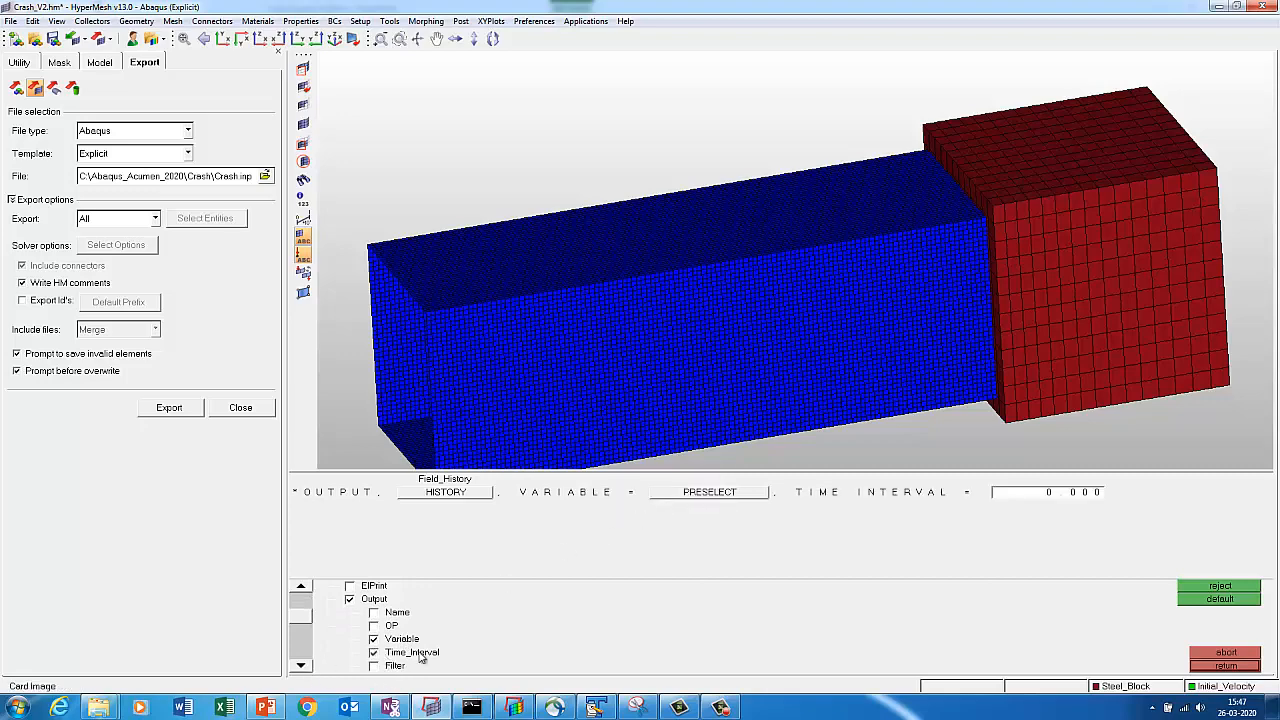
{"action": "left_click", "coordinate": [1032, 495]}
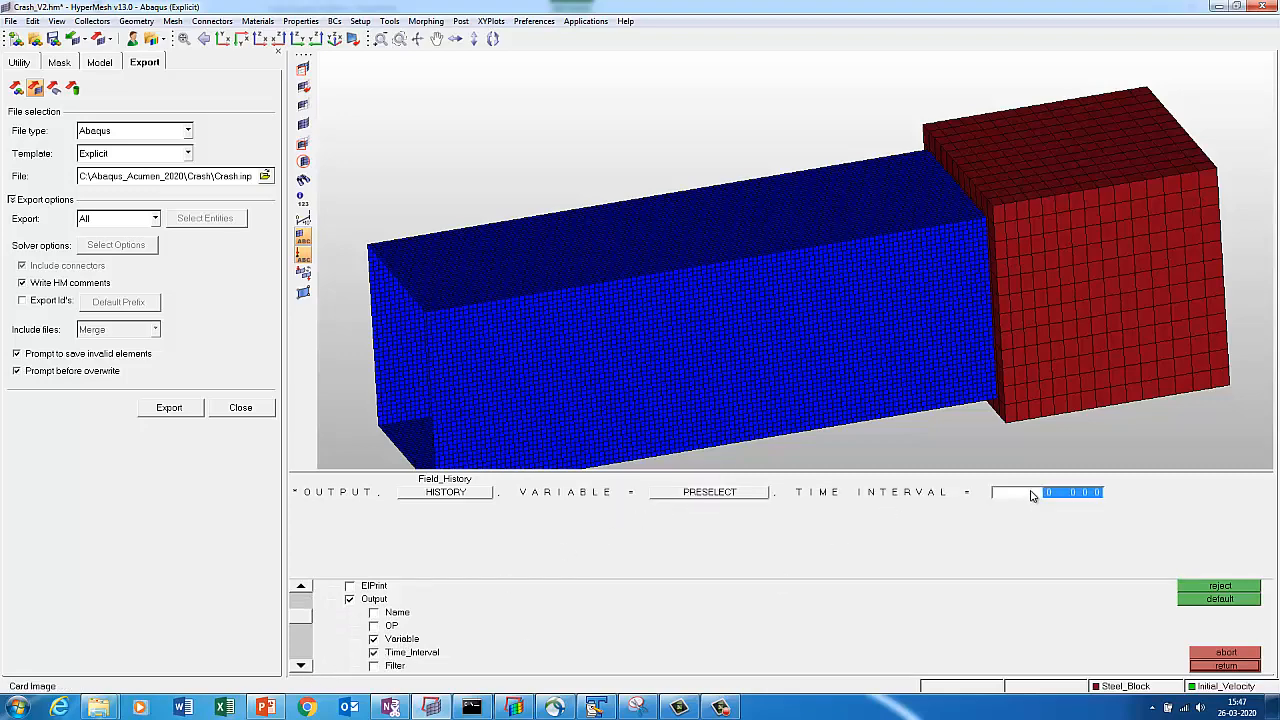
{"action": "left_click", "coordinate": [597, 706]}
{"action": "left_click_drag", "start_coordinate": [544, 620], "coordinate": [576, 620]}
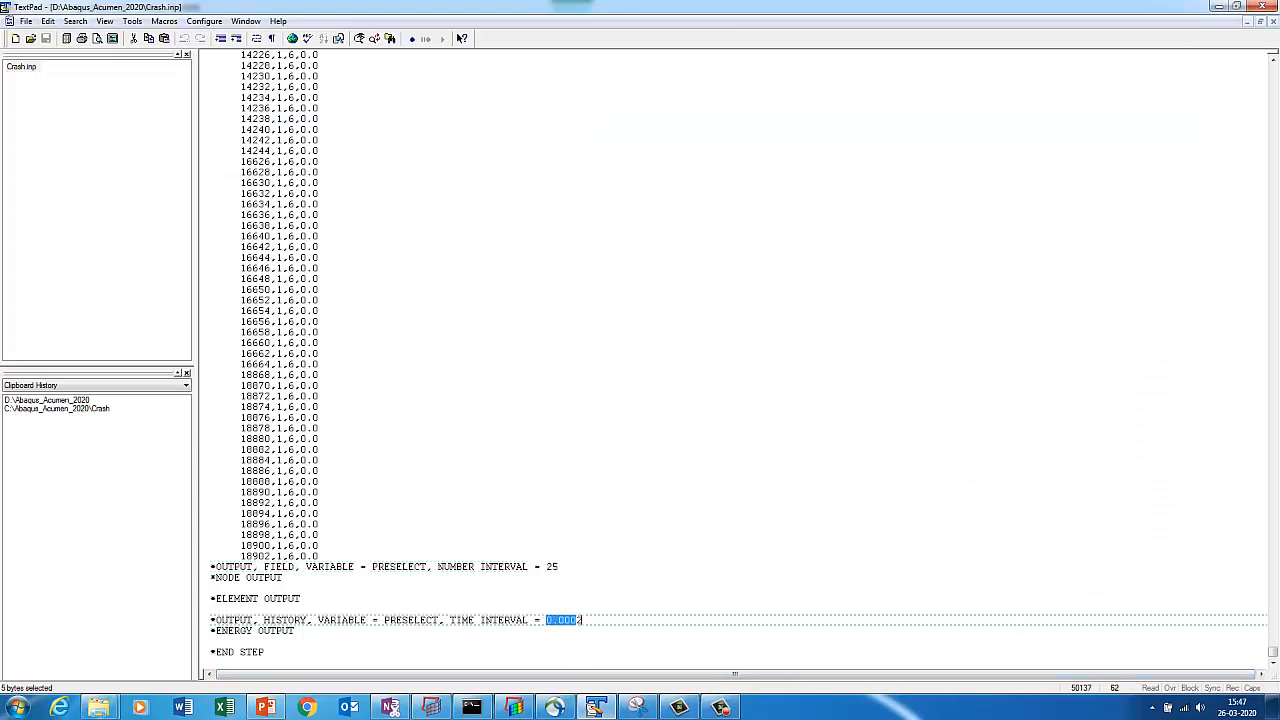
{"action": "right_click", "coordinate": [573, 624]}
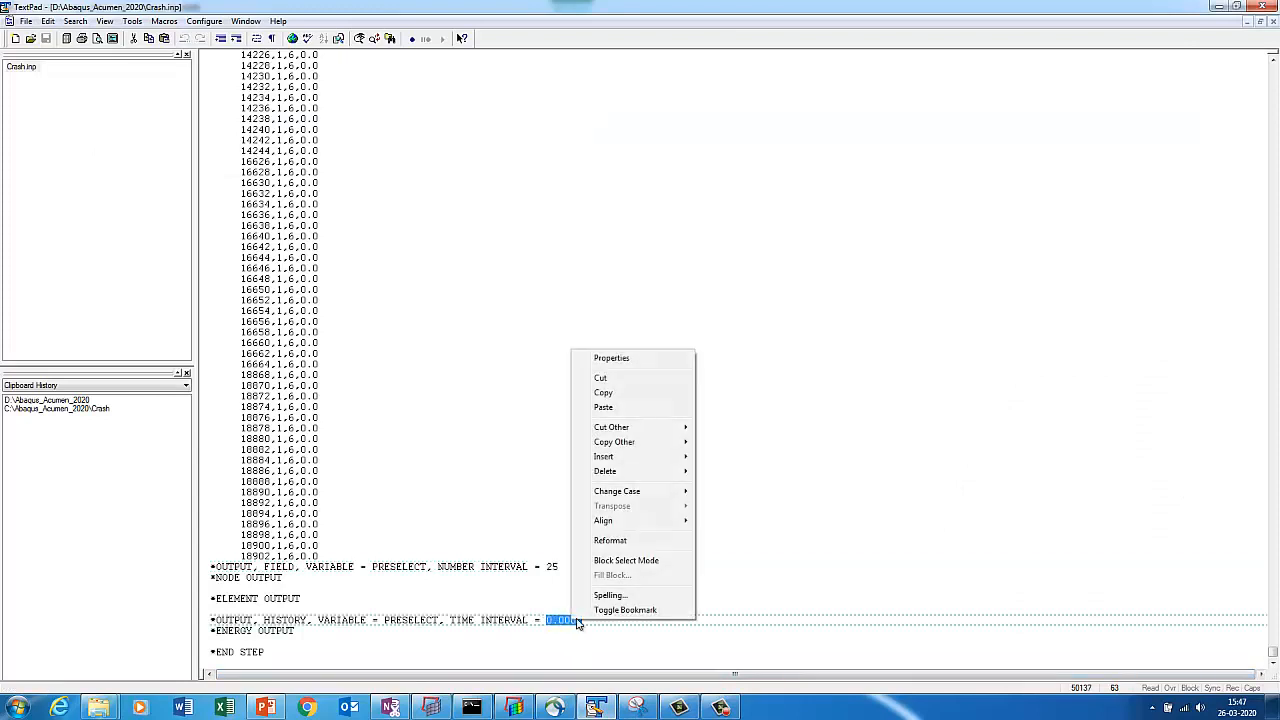
{"action": "left_click", "coordinate": [584, 396]}
{"action": "left_click", "coordinate": [500, 444]}
Search Crash.inp upward for "*" to review the keywords ahead of the boundary node list.
{"action": "scroll", "coordinate": [400, 400], "scroll_direction": "up", "scroll_amount": 8}
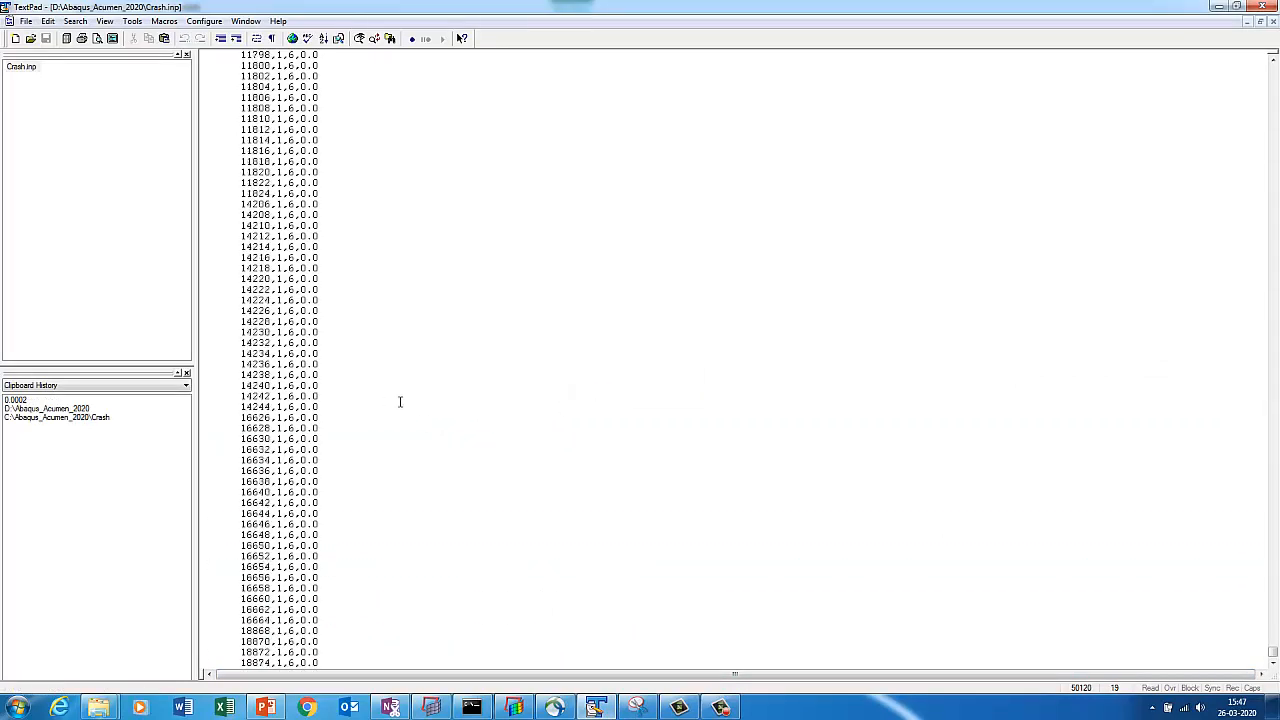
{"action": "left_click", "coordinate": [76, 21]}
{"action": "left_click", "coordinate": [89, 38]}
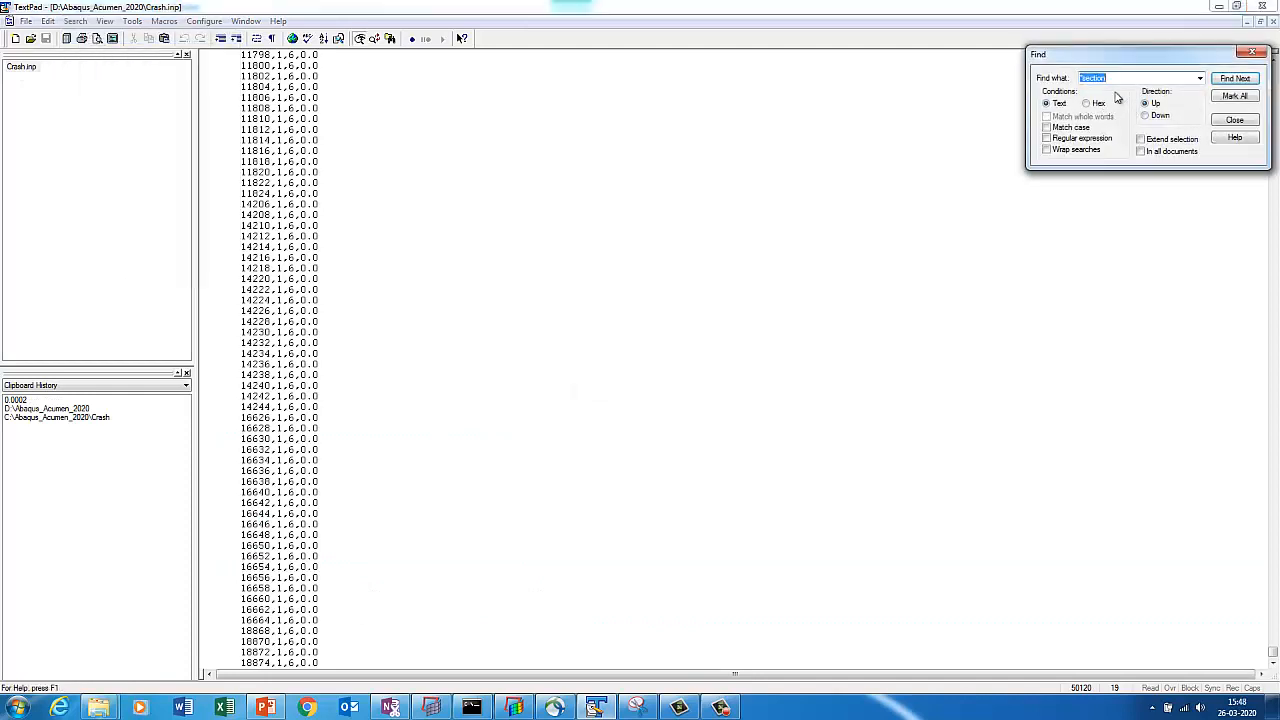
{"action": "type", "text": "*"}
{"action": "key", "text": "Return"}
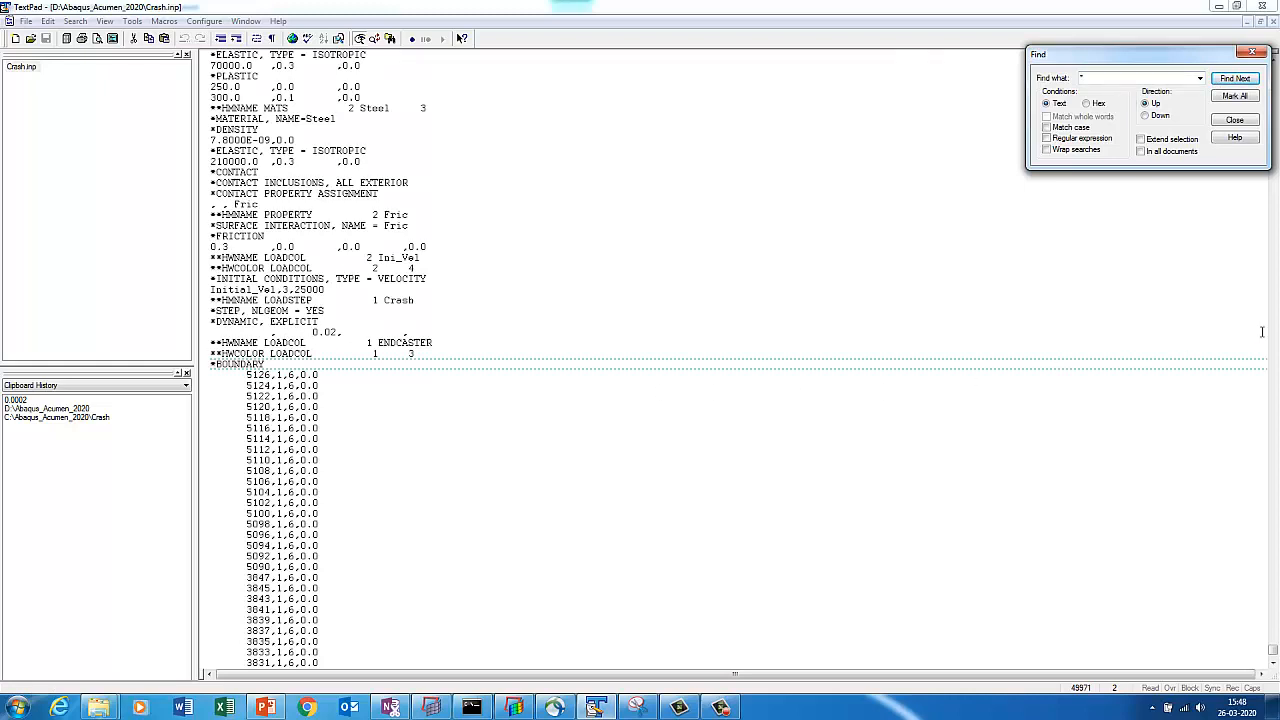
Return to HyperMesh, set the history output's time interval to 0.0002 and try the EnergyOutput option.
{"action": "left_click", "coordinate": [431, 707]}
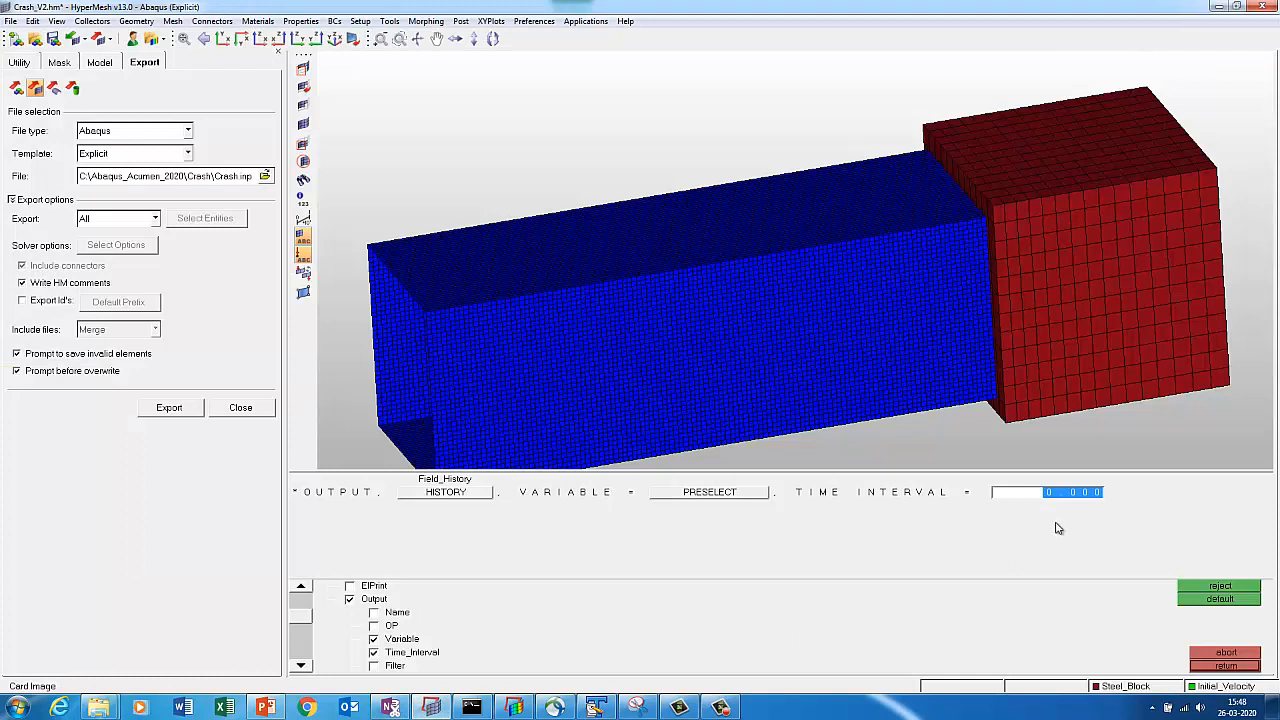
{"action": "type", "text": "0.0002"}
{"action": "left_click", "coordinate": [301, 665]}
{"action": "left_click", "coordinate": [301, 665]}
{"action": "left_click", "coordinate": [301, 665]}
{"action": "left_click", "coordinate": [301, 665]}
{"action": "left_click", "coordinate": [301, 665]}
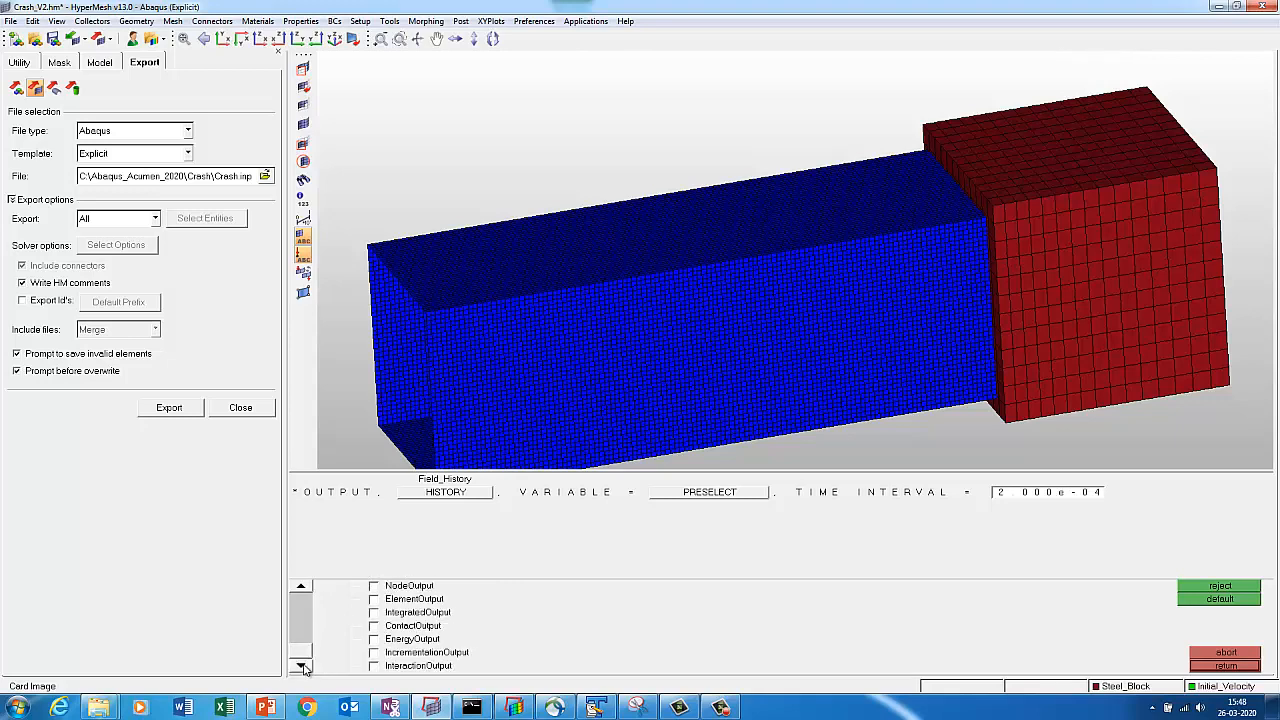
{"action": "left_click", "coordinate": [398, 643]}
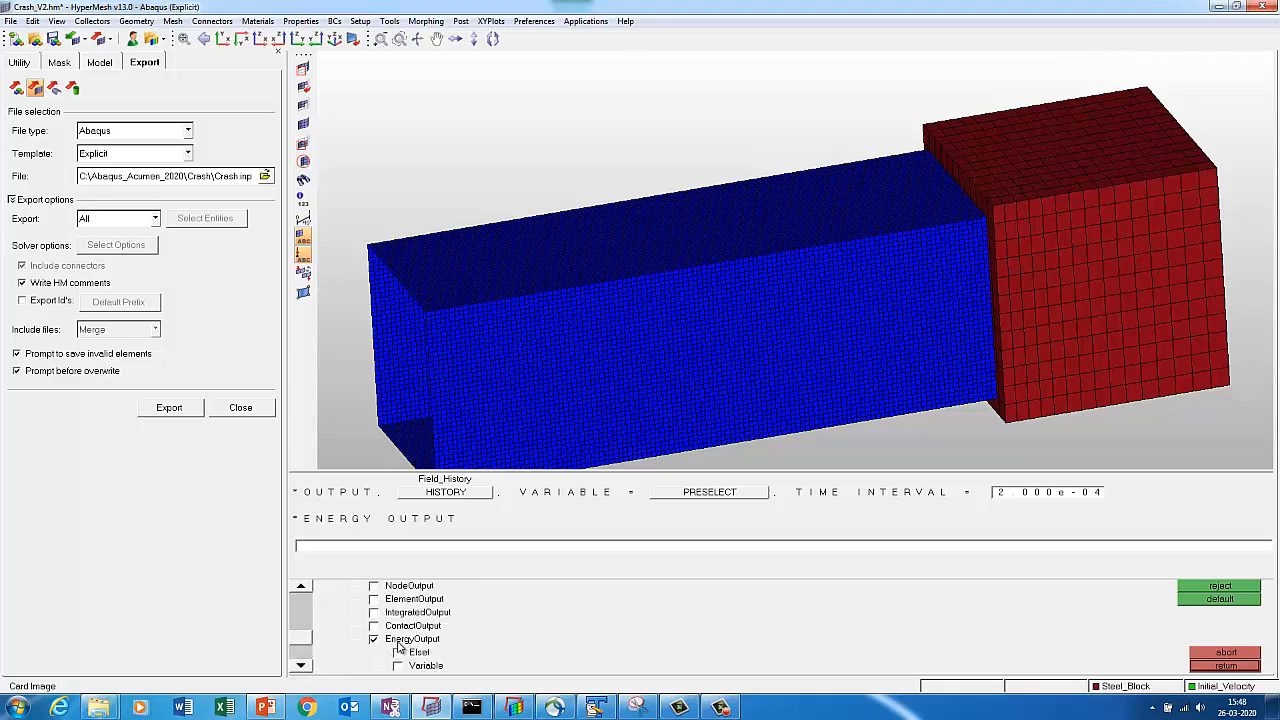
{"action": "left_click", "coordinate": [398, 645]}
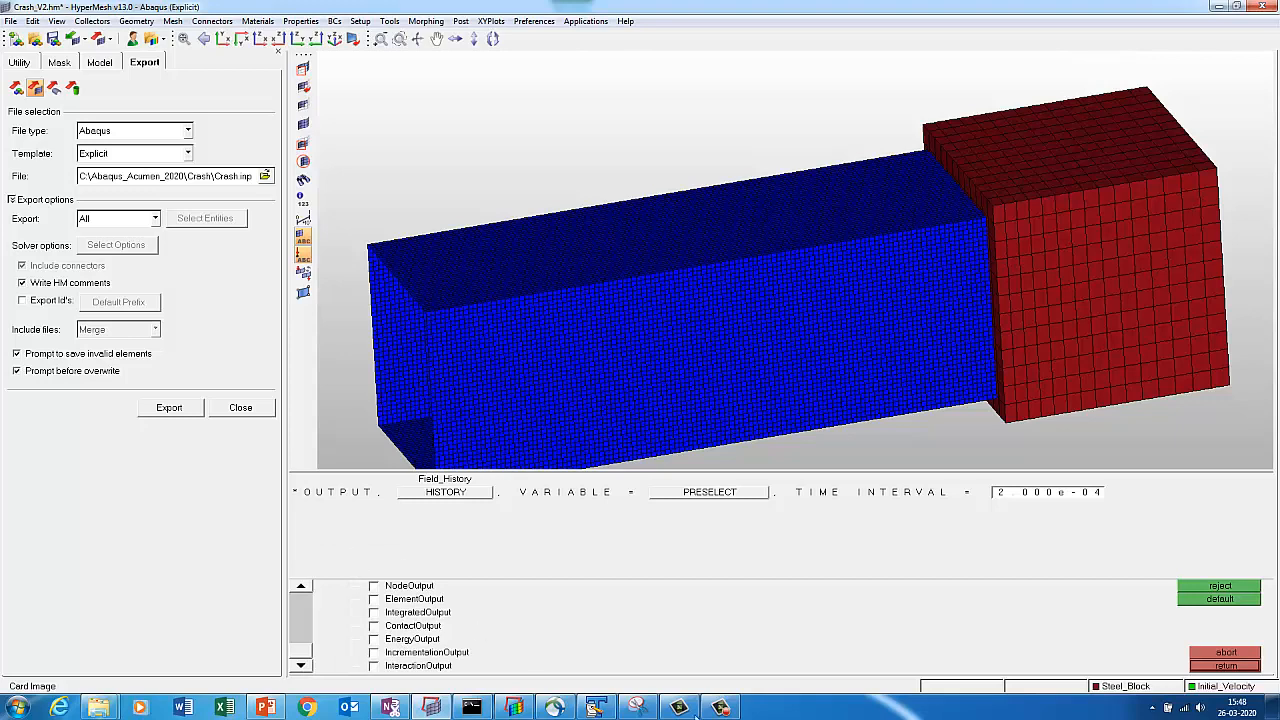
Switch to TextPad and check the history output keywords at the end of Crash.inp, returning to HyperMesh.
{"action": "left_click", "coordinate": [597, 707]}
{"action": "left_click", "coordinate": [523, 545]}
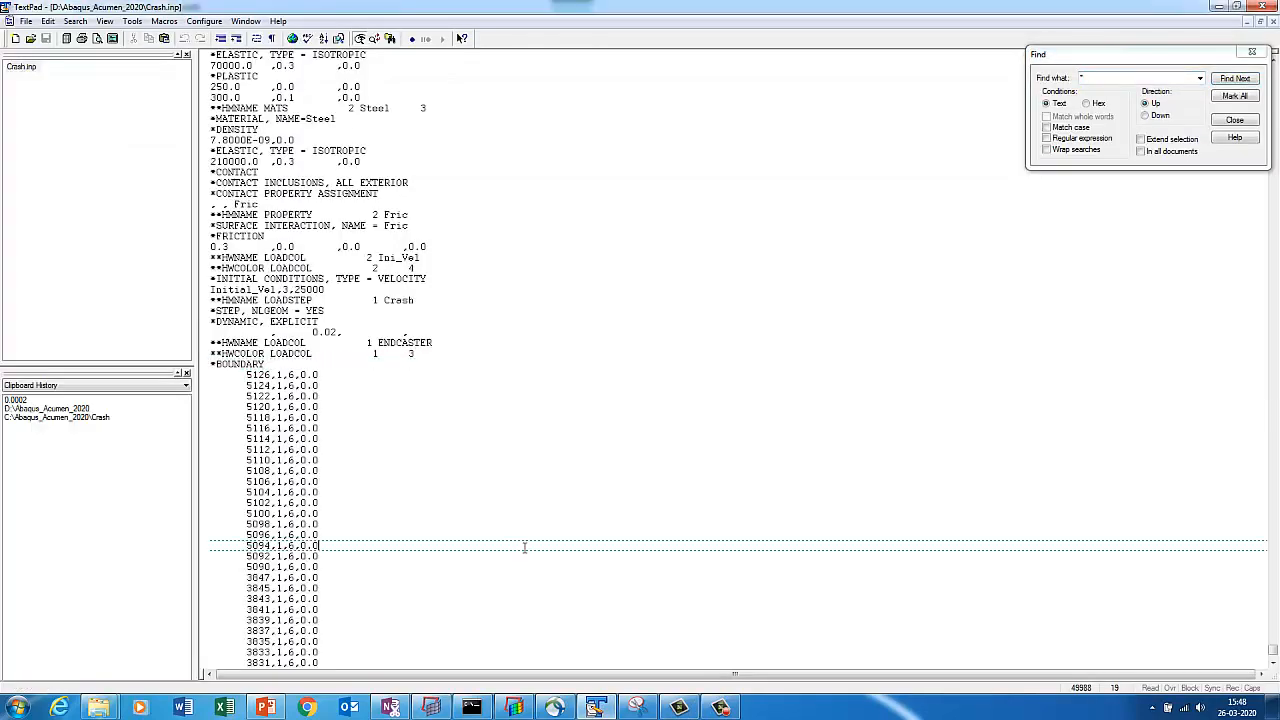
{"action": "key", "text": "ctrl+End"}
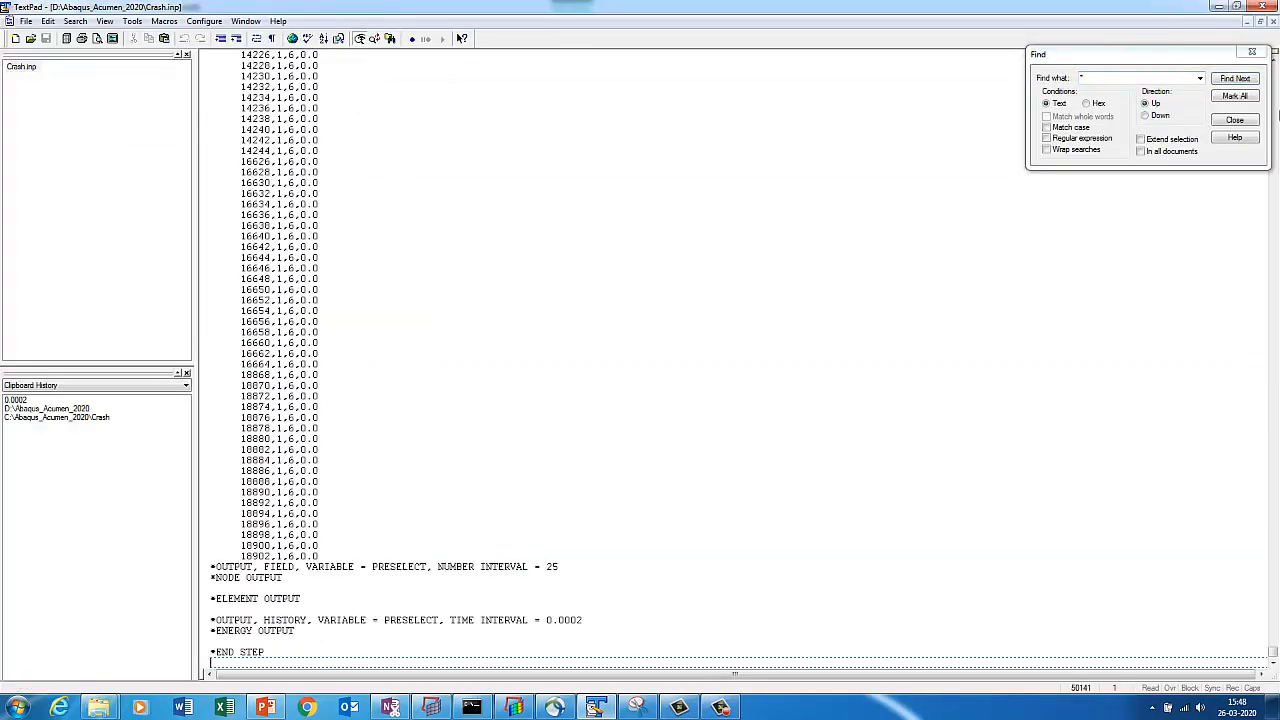
{"action": "left_click", "coordinate": [1219, 6]}
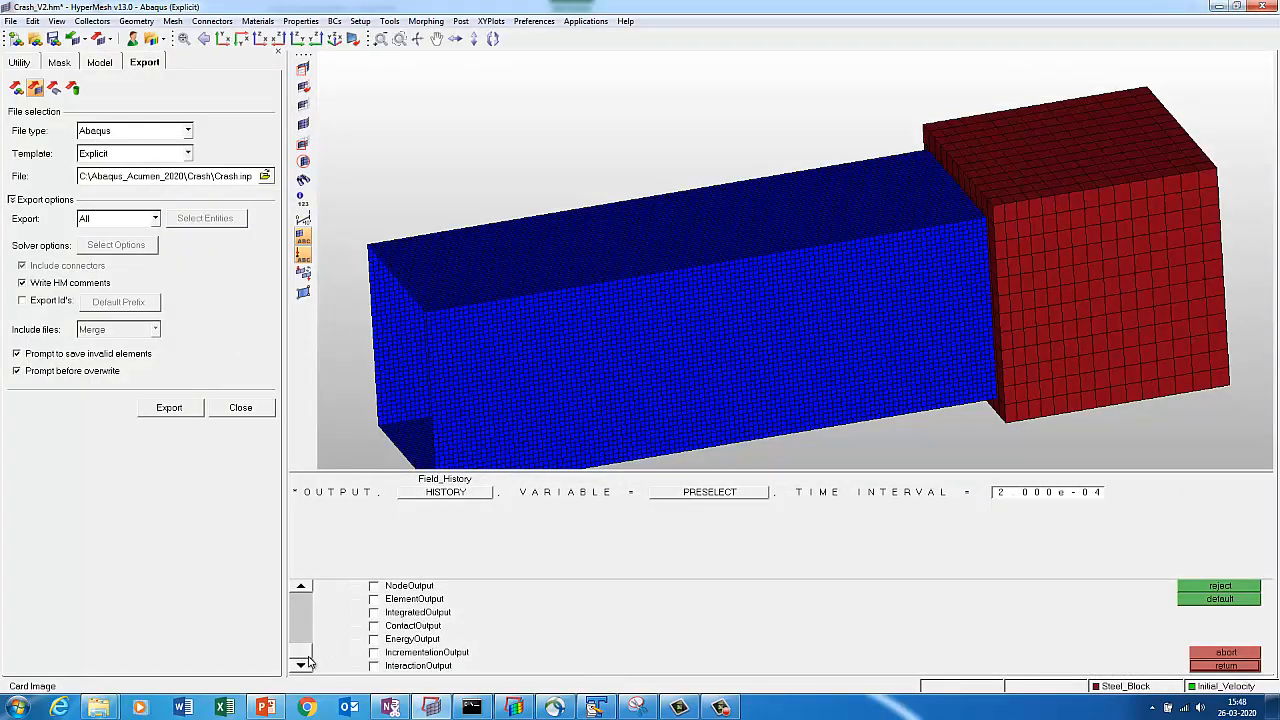
Enable EnergyOutput for the history output request in Output1, close its card and leave the output block settings.
{"action": "left_click", "coordinate": [391, 639]}
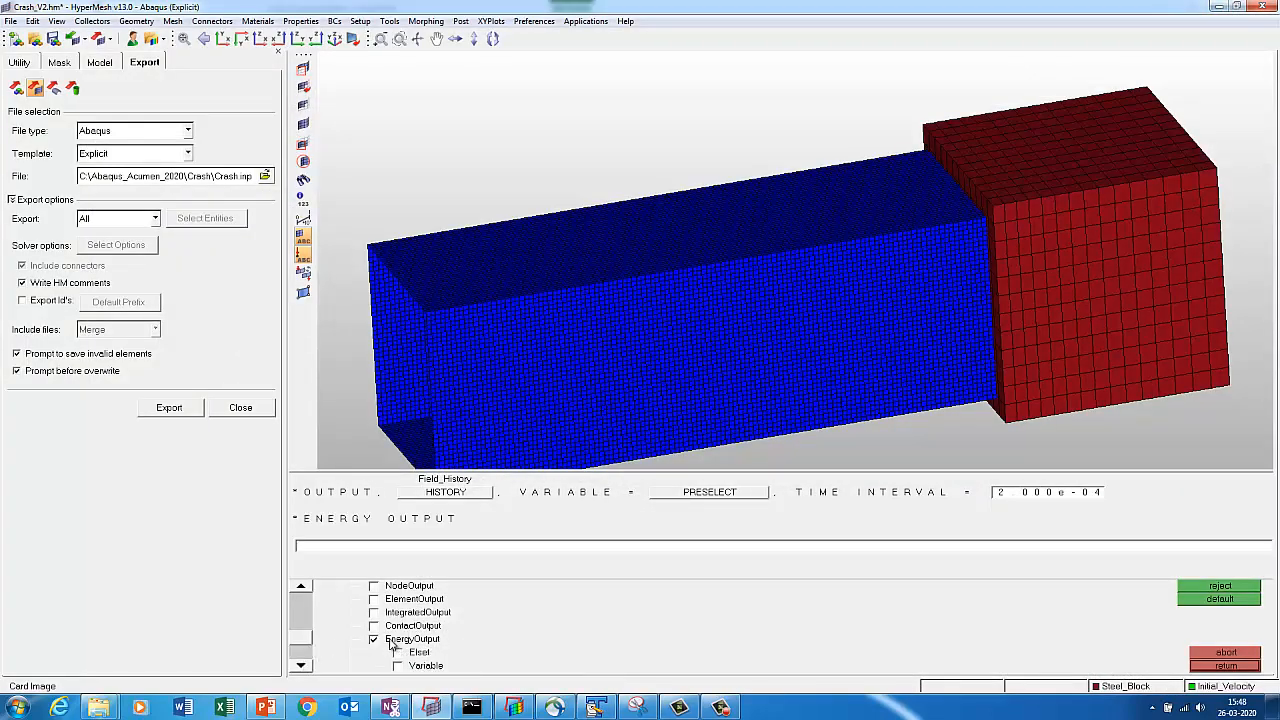
{"action": "left_click", "coordinate": [301, 665]}
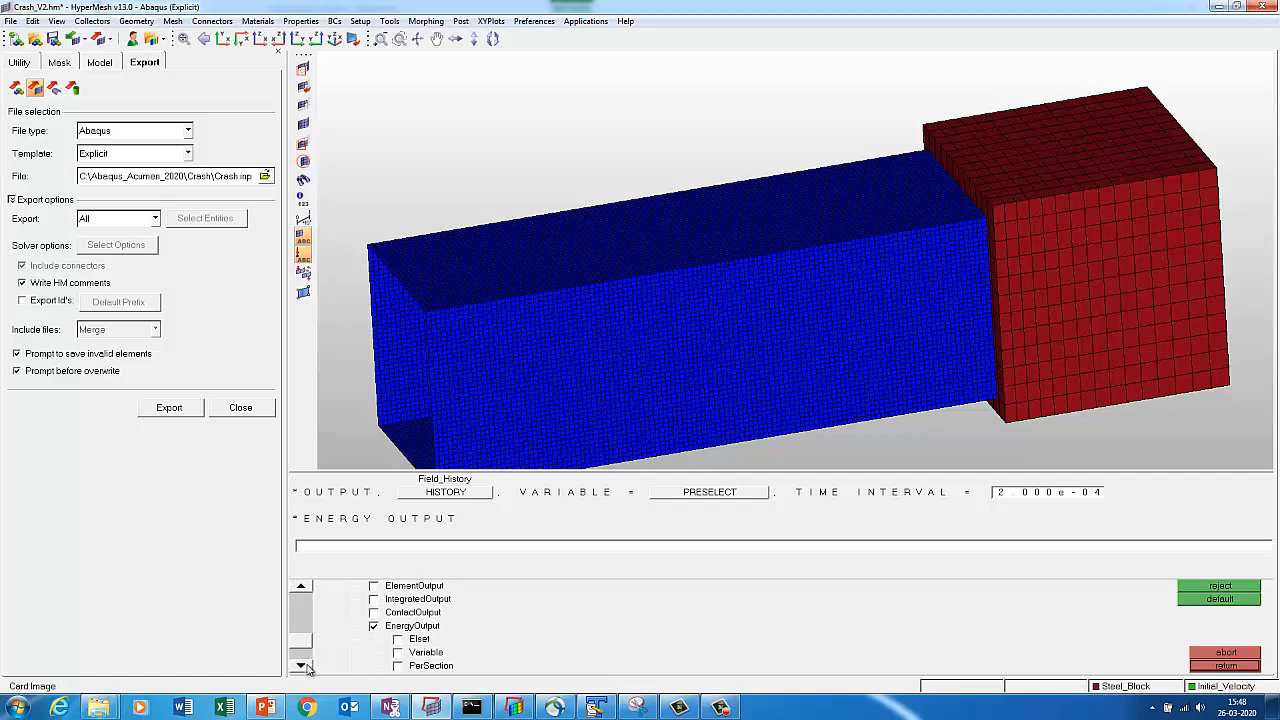
{"action": "left_click", "coordinate": [301, 665]}
{"action": "left_click", "coordinate": [301, 665]}
{"action": "left_click", "coordinate": [301, 665]}
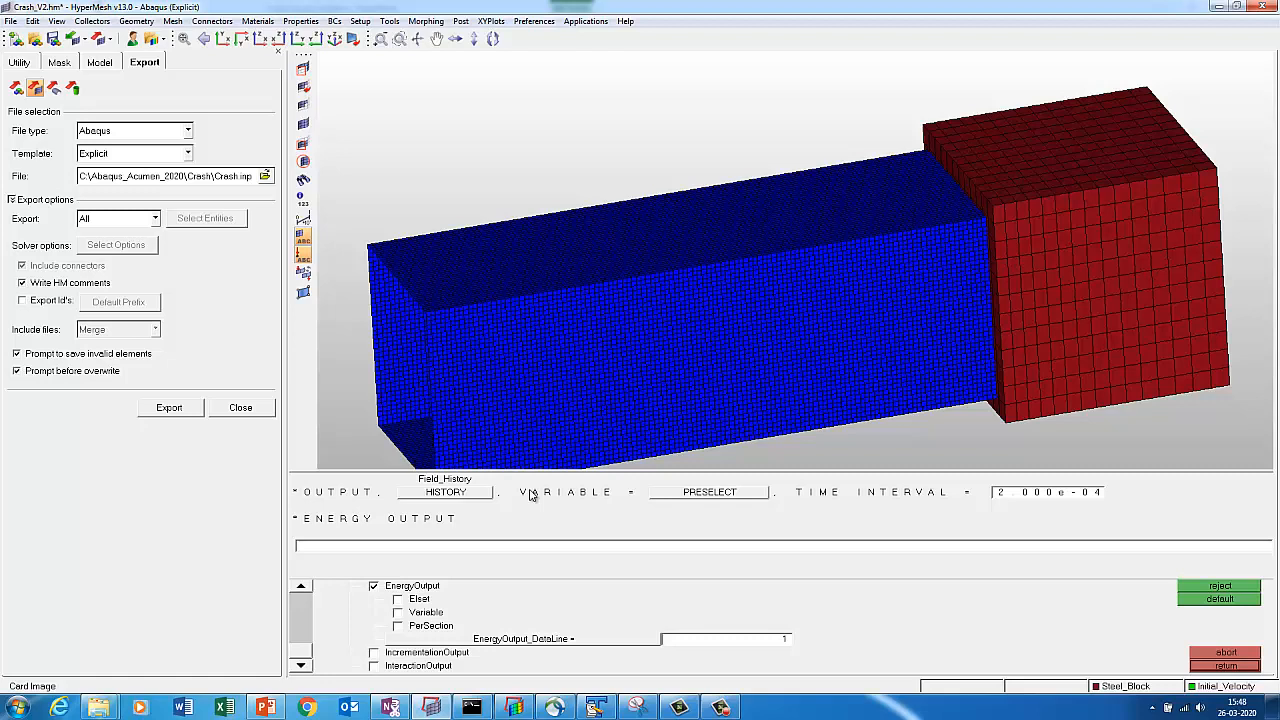
{"action": "left_click", "coordinate": [1225, 666]}
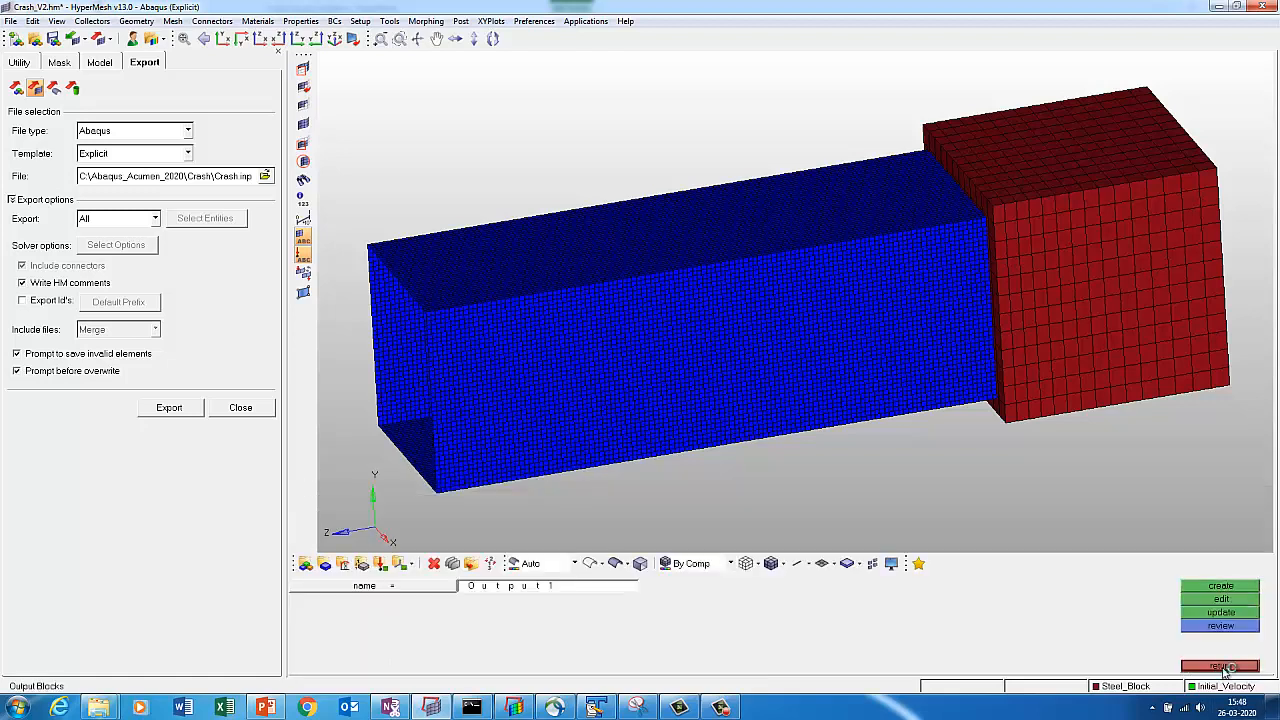
{"action": "left_click", "coordinate": [1225, 667]}
Create the load step Crash with the Endcaster load collector and both output blocks.
{"action": "left_click", "coordinate": [1062, 616]}
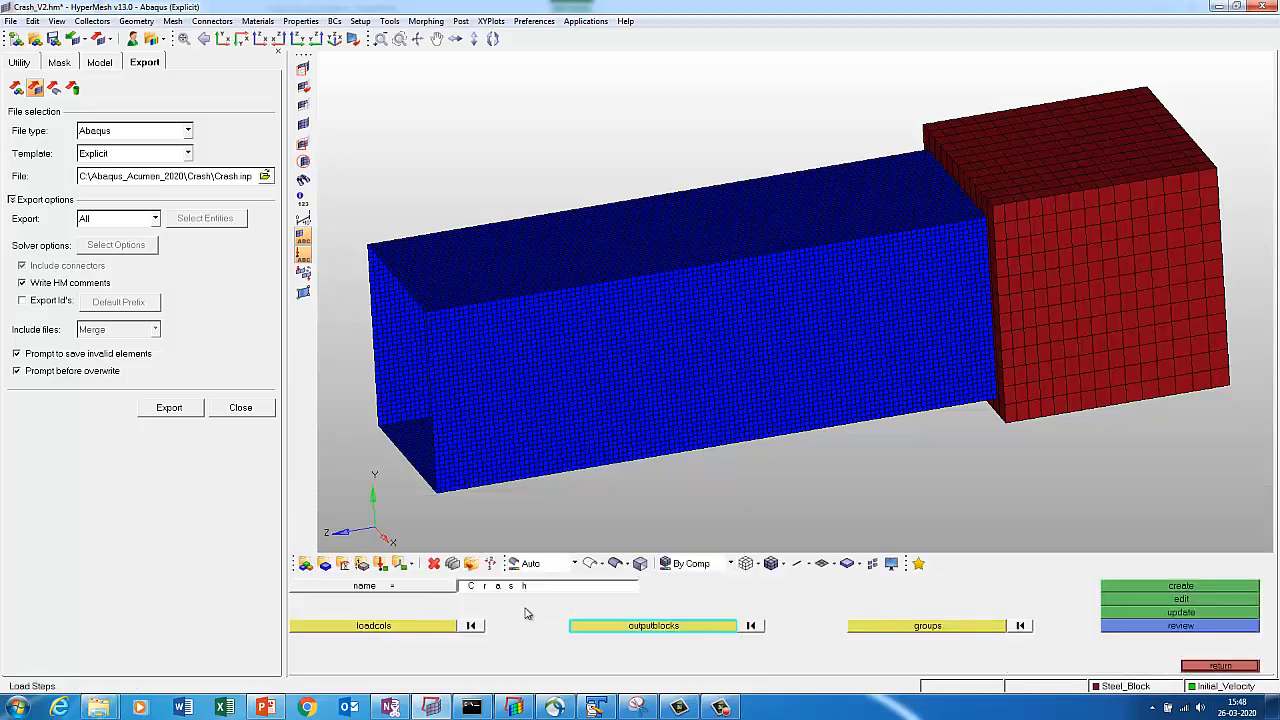
{"action": "left_click", "coordinate": [405, 627]}
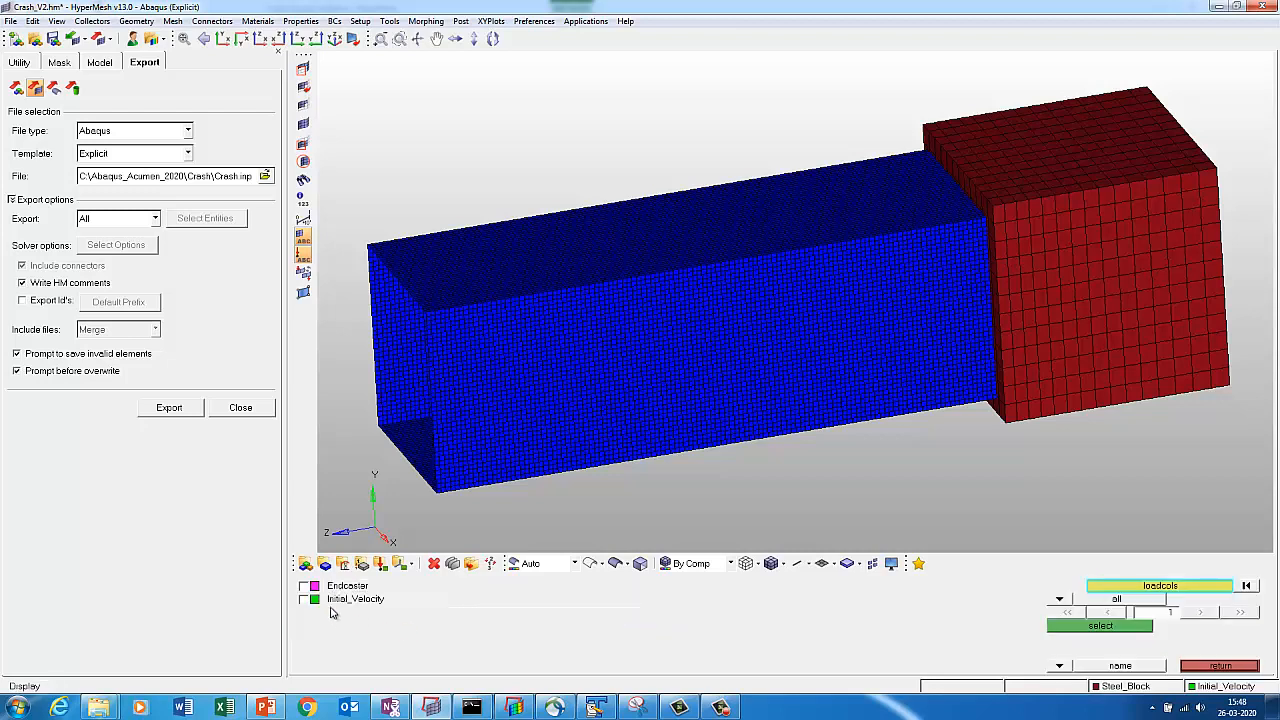
{"action": "left_click", "coordinate": [331, 590]}
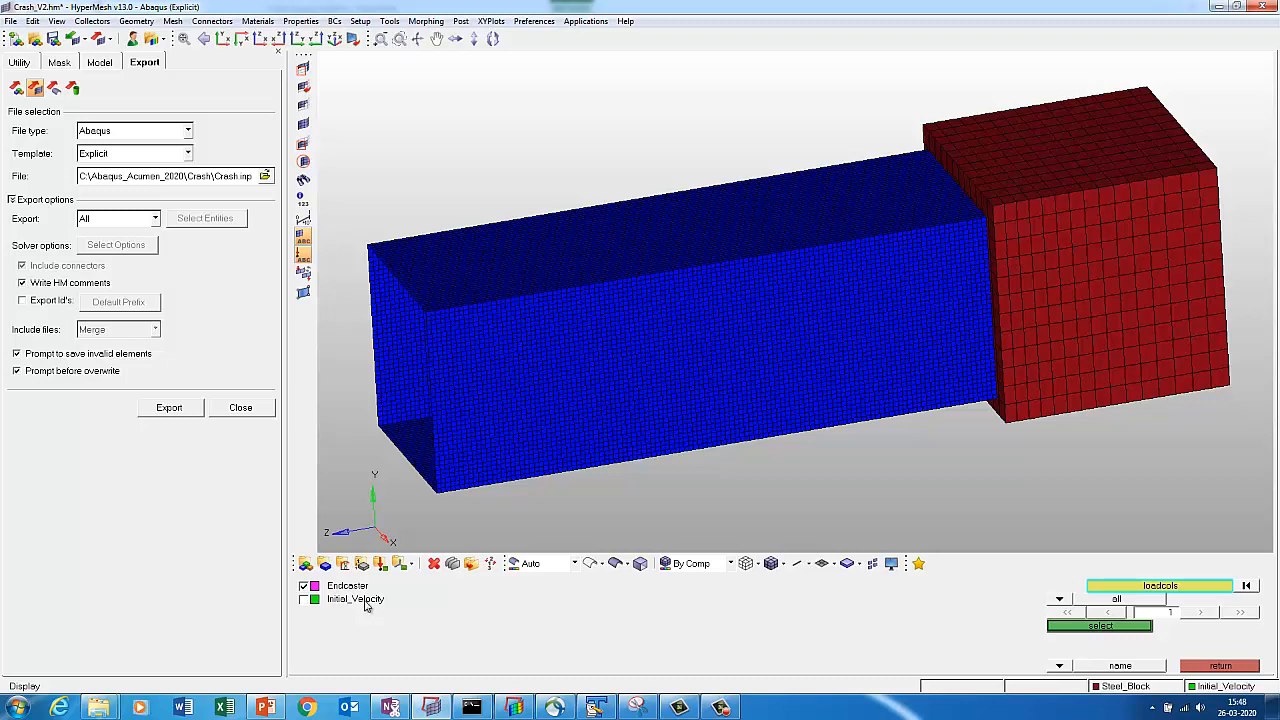
{"action": "left_click", "coordinate": [1086, 628]}
{"action": "left_click", "coordinate": [630, 628]}
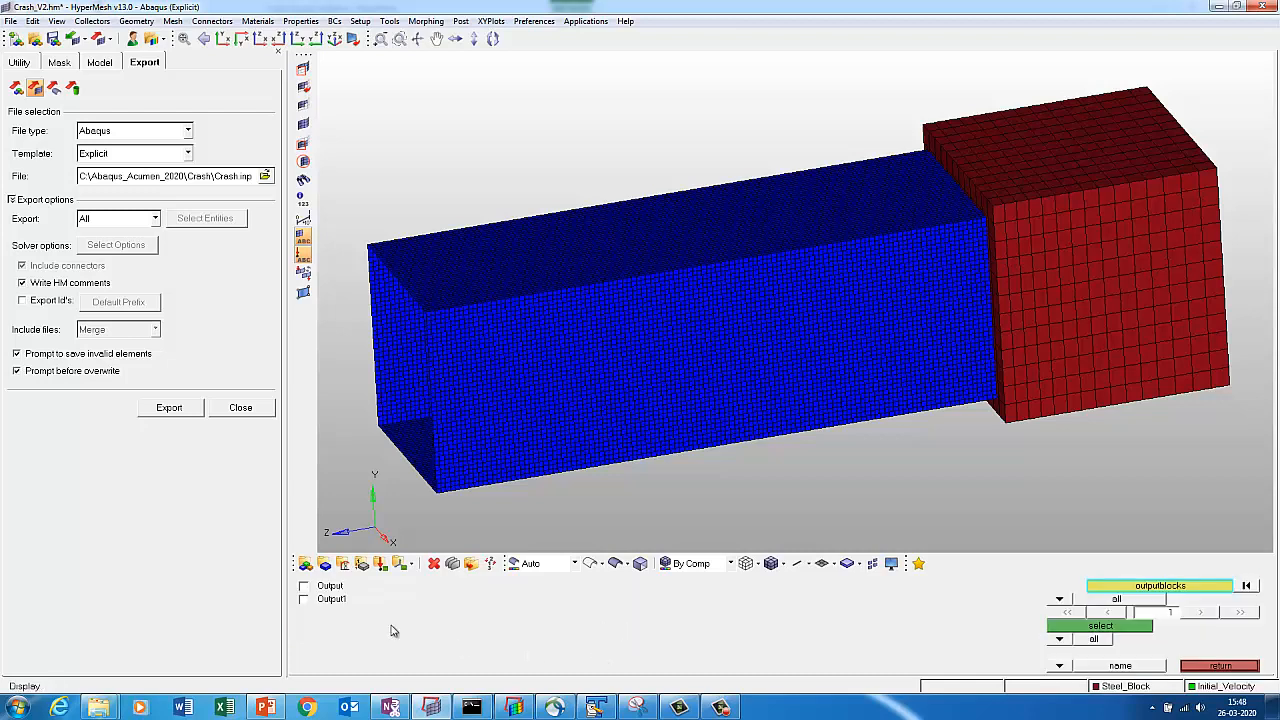
{"action": "left_click", "coordinate": [1105, 627]}
Open the Crash load step's card and enable StepParameters with NLGEOM set to YES and the step name included.
{"action": "left_click", "coordinate": [1152, 597]}
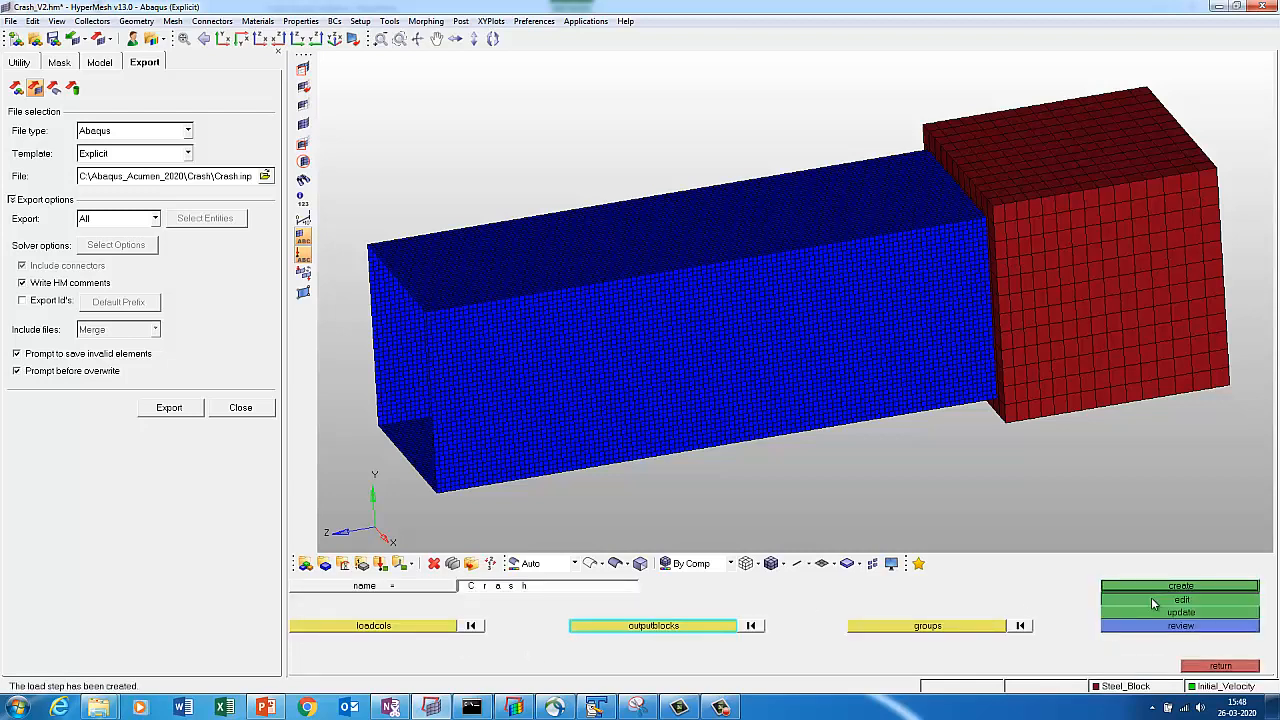
{"action": "left_click", "coordinate": [349, 586]}
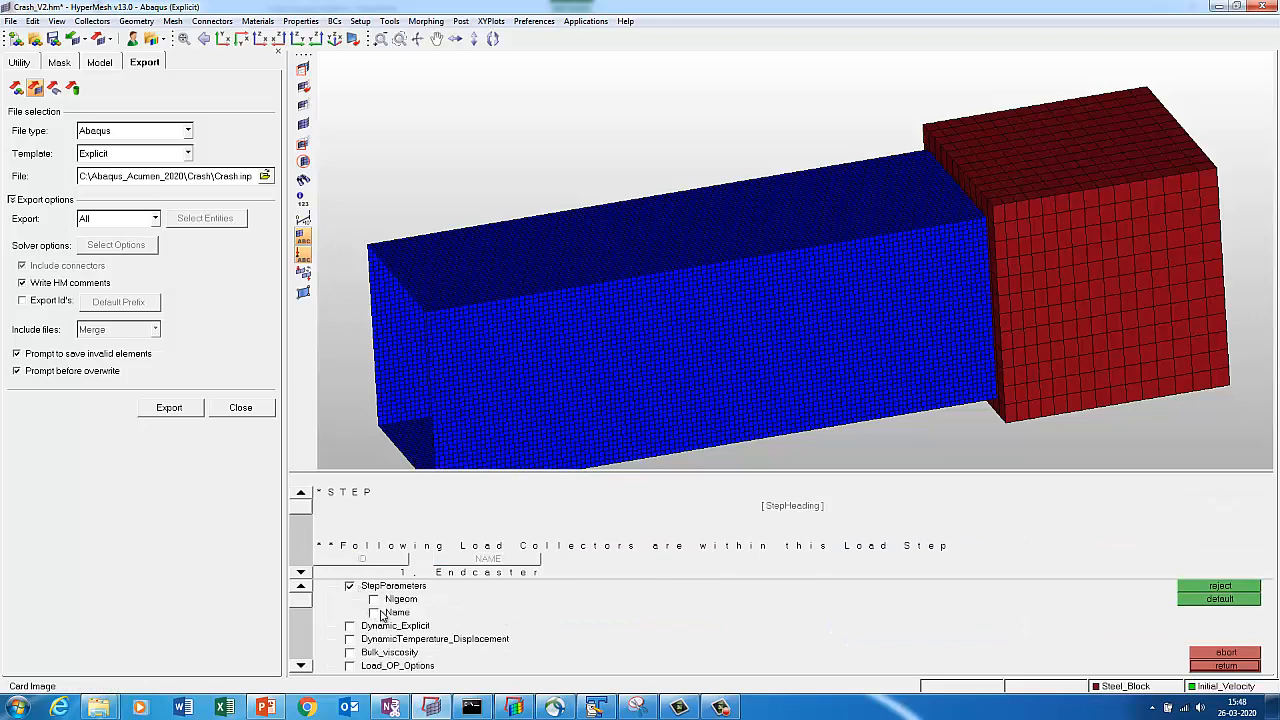
{"action": "left_click", "coordinate": [376, 600]}
Enable Dynamic_Explicit in the Crash load step's card and set T_Period to 0.020.
{"action": "left_click", "coordinate": [307, 666]}
{"action": "left_click", "coordinate": [307, 666]}
{"action": "left_click", "coordinate": [307, 666]}
{"action": "left_click", "coordinate": [307, 666]}
{"action": "left_click", "coordinate": [307, 666]}
{"action": "left_click", "coordinate": [307, 666]}
{"action": "left_click", "coordinate": [307, 666]}
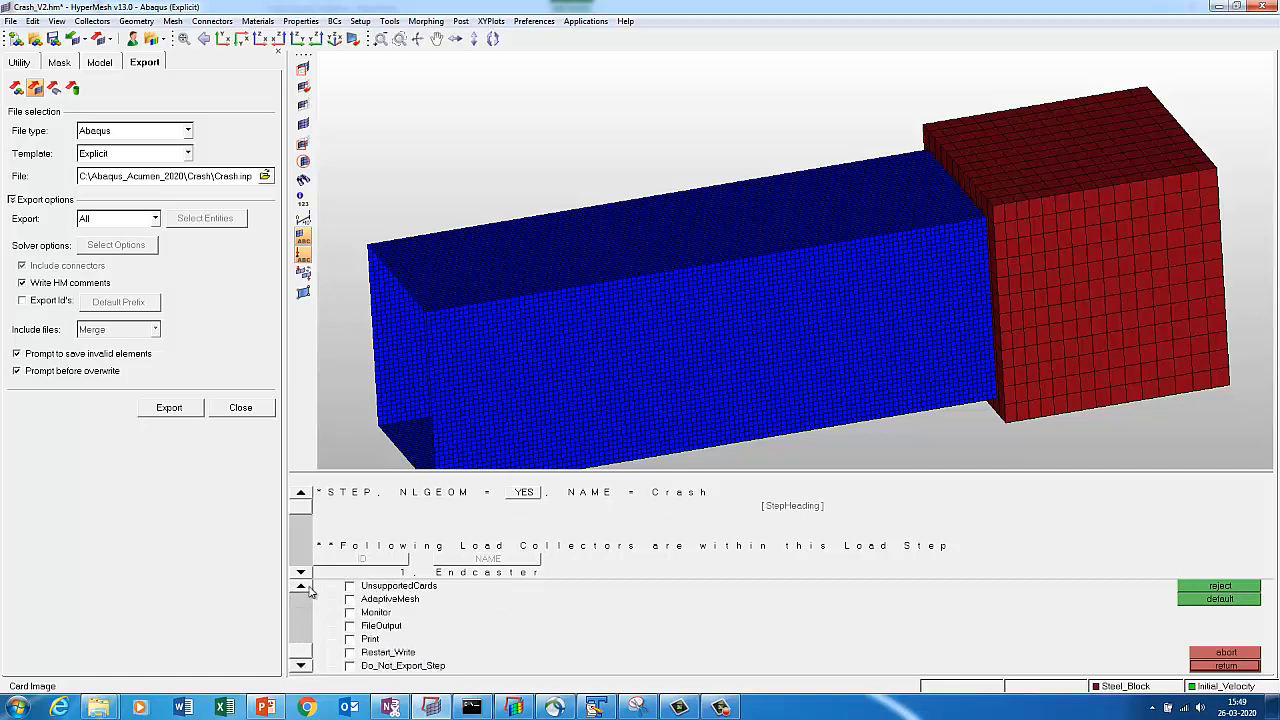
{"action": "left_click", "coordinate": [301, 572]}
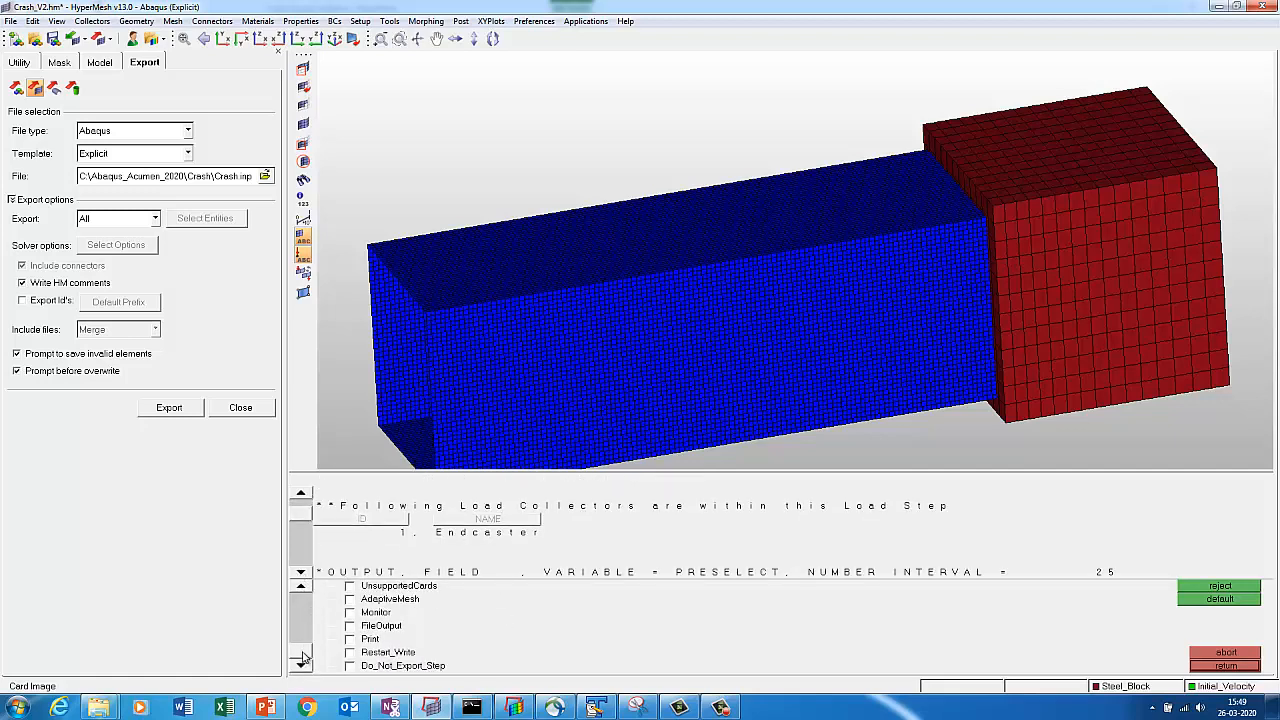
{"action": "left_click_drag", "start_coordinate": [303, 650], "coordinate": [303, 598]}
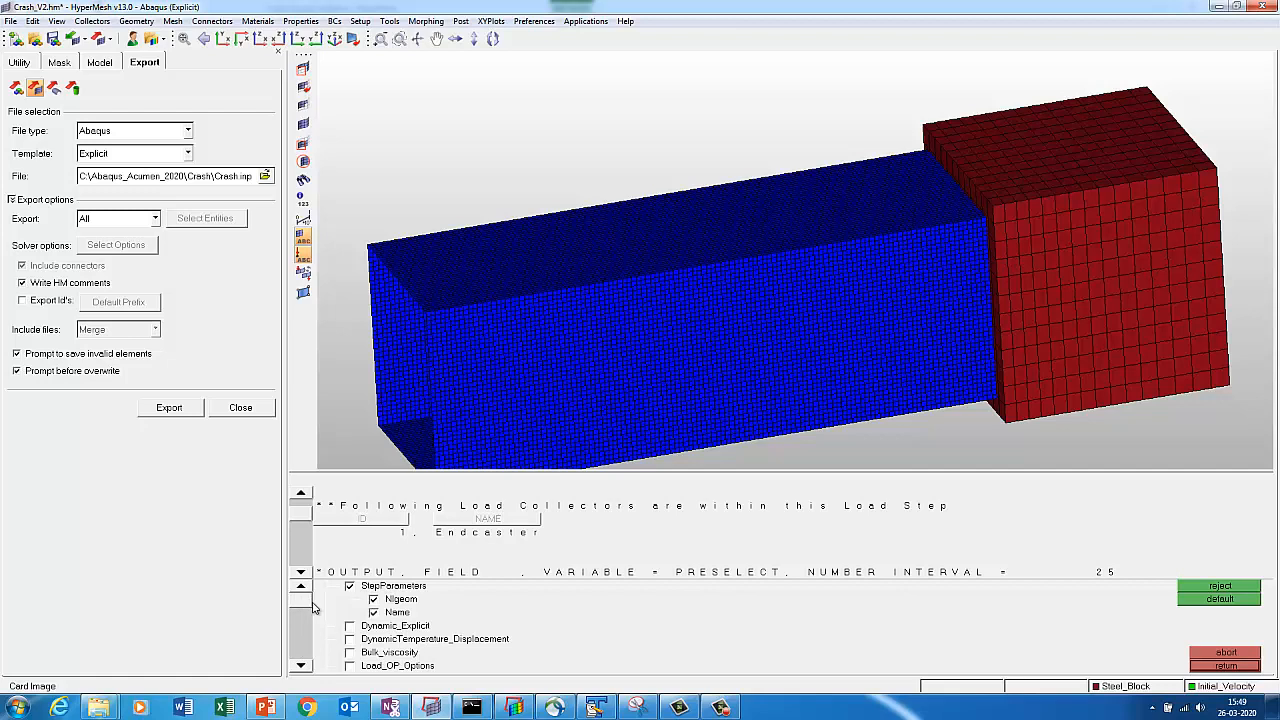
{"action": "left_click", "coordinate": [349, 626]}
{"action": "double_click", "coordinate": [505, 537]}
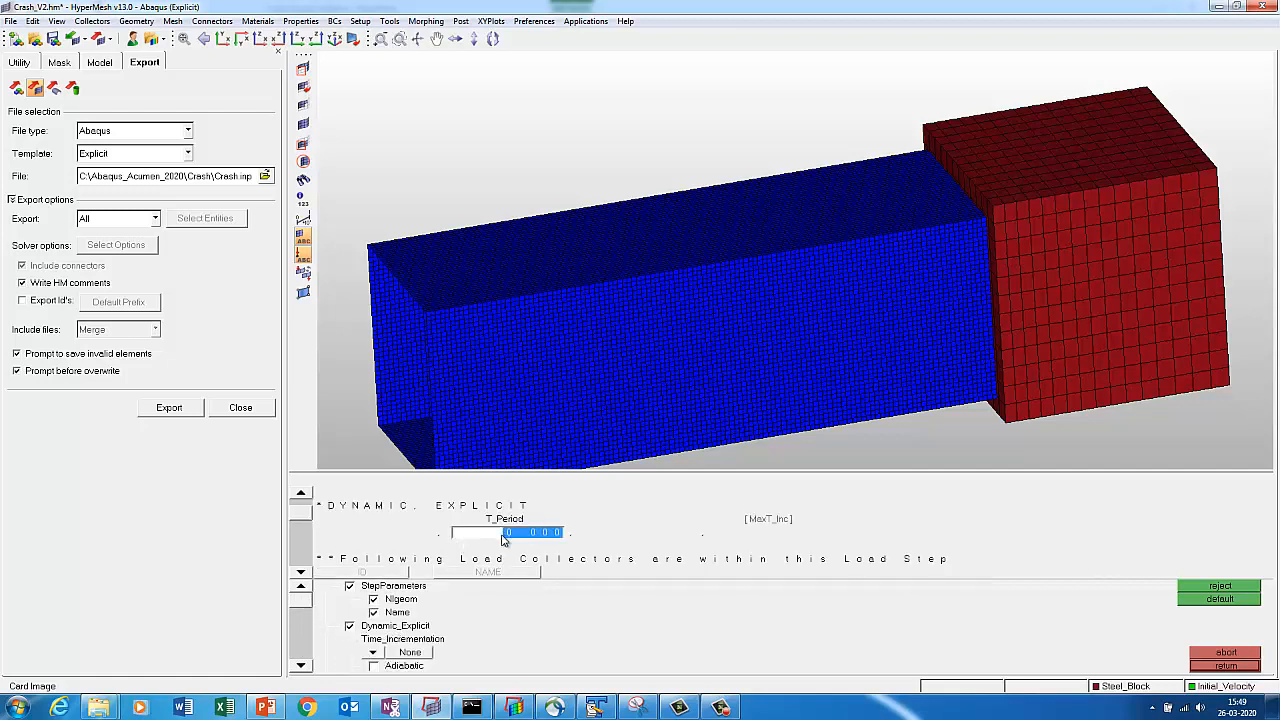
{"action": "type", "text": "0"}
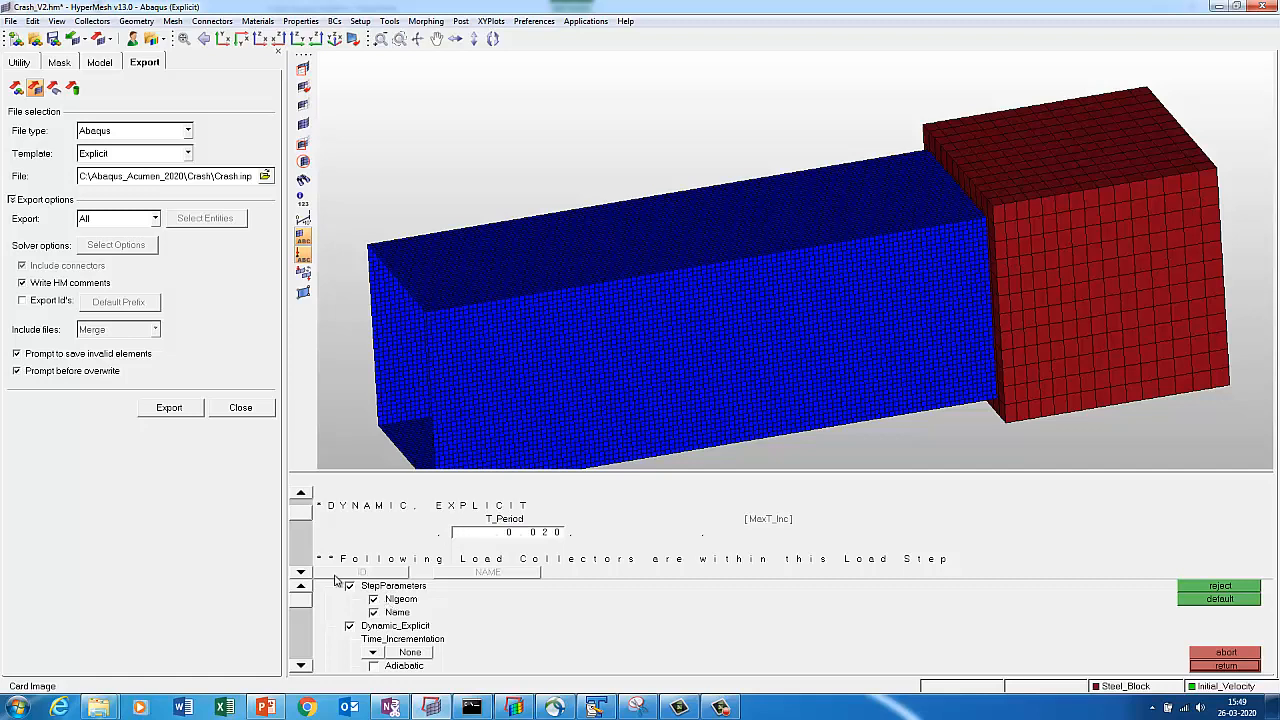
Review the load collector and output request keywords listed in the Crash load step's card.
{"action": "left_click", "coordinate": [301, 573]}
{"action": "left_click", "coordinate": [303, 575]}
{"action": "left_click", "coordinate": [303, 575]}
{"action": "left_click", "coordinate": [303, 575]}
{"action": "left_click", "coordinate": [303, 575]}
{"action": "left_click", "coordinate": [303, 575]}
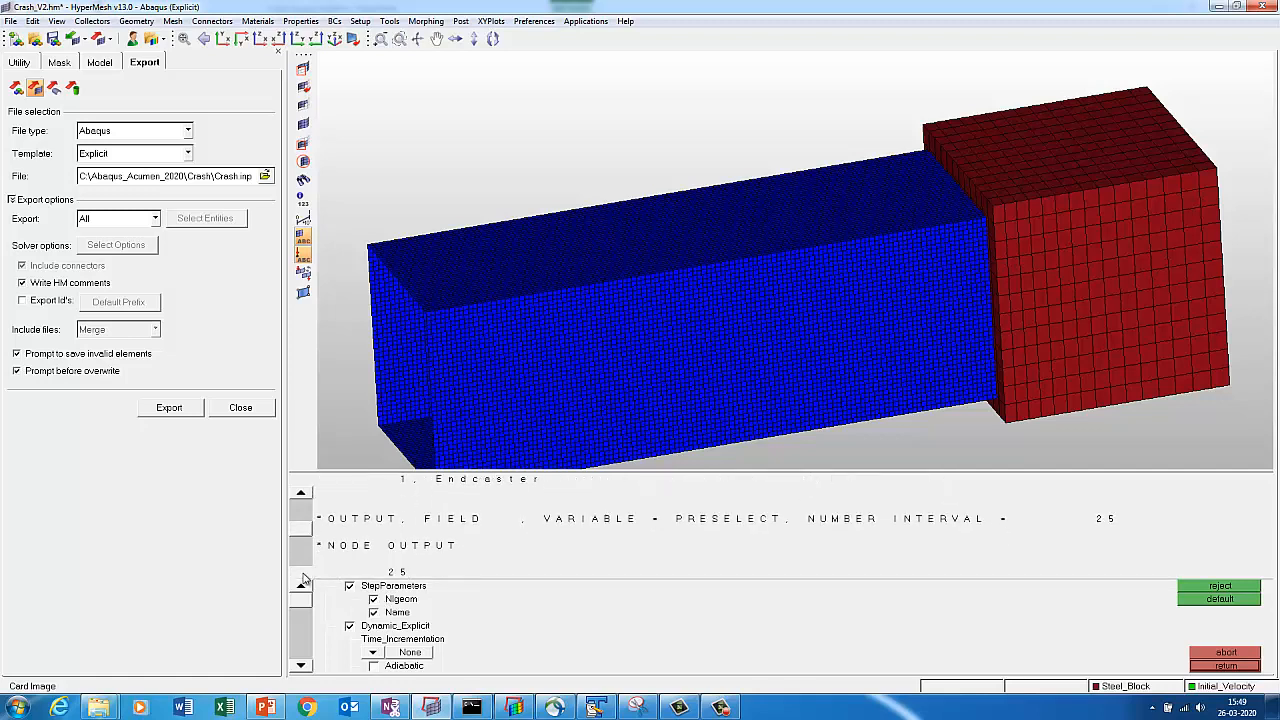
{"action": "left_click", "coordinate": [303, 575]}
{"action": "left_click", "coordinate": [303, 575]}
{"action": "left_click", "coordinate": [303, 575]}
Close the Crash load step's card, leave the load step settings and save the model.
{"action": "left_click", "coordinate": [1225, 665]}
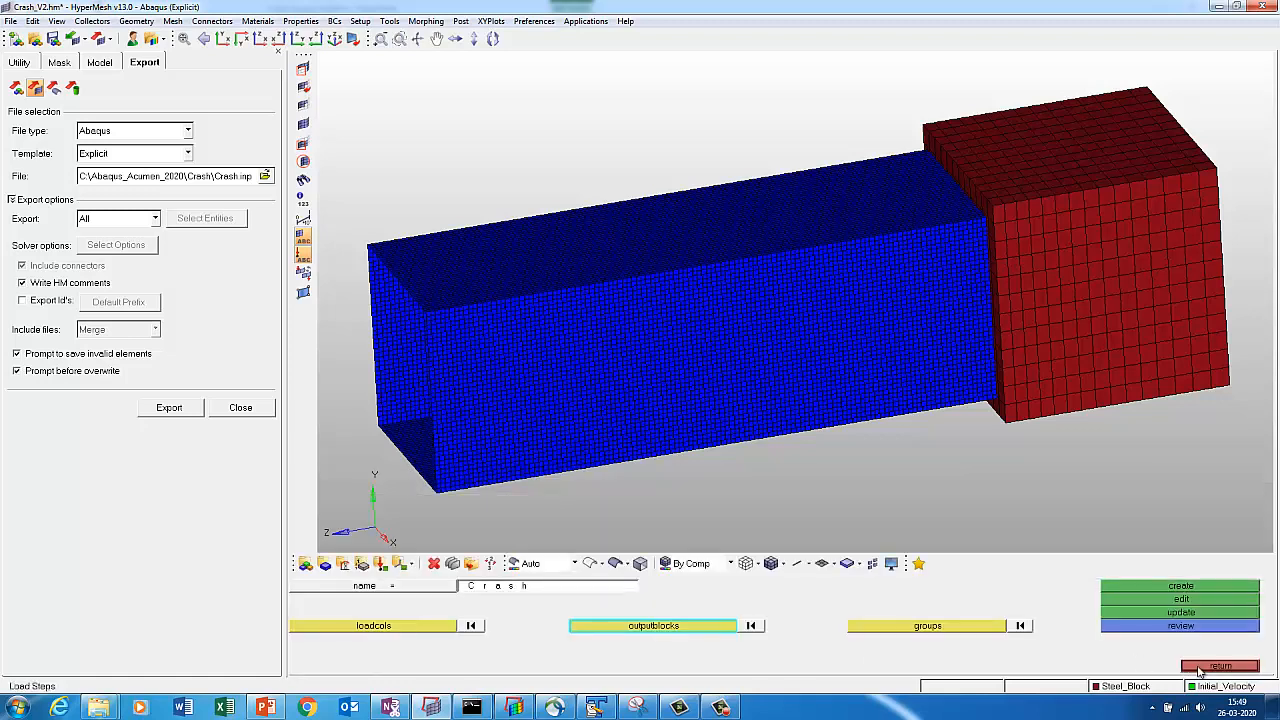
{"action": "left_click", "coordinate": [11, 21]}
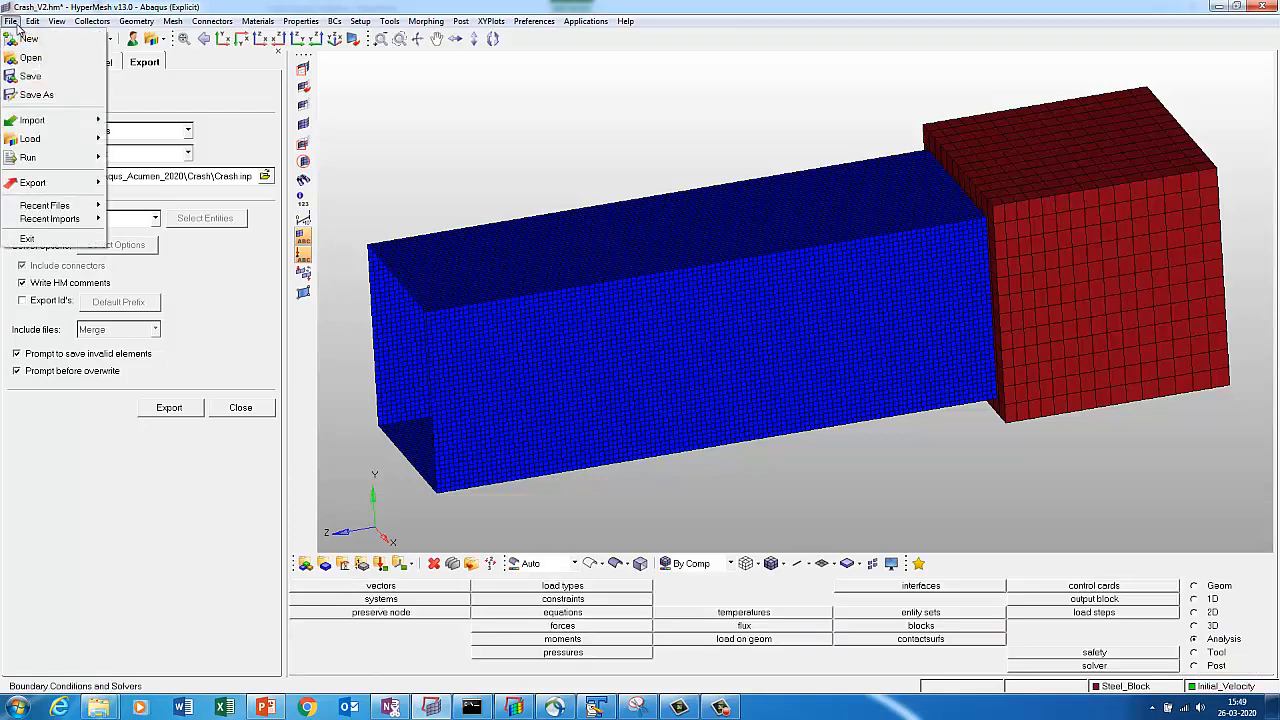
{"action": "left_click", "coordinate": [34, 78]}
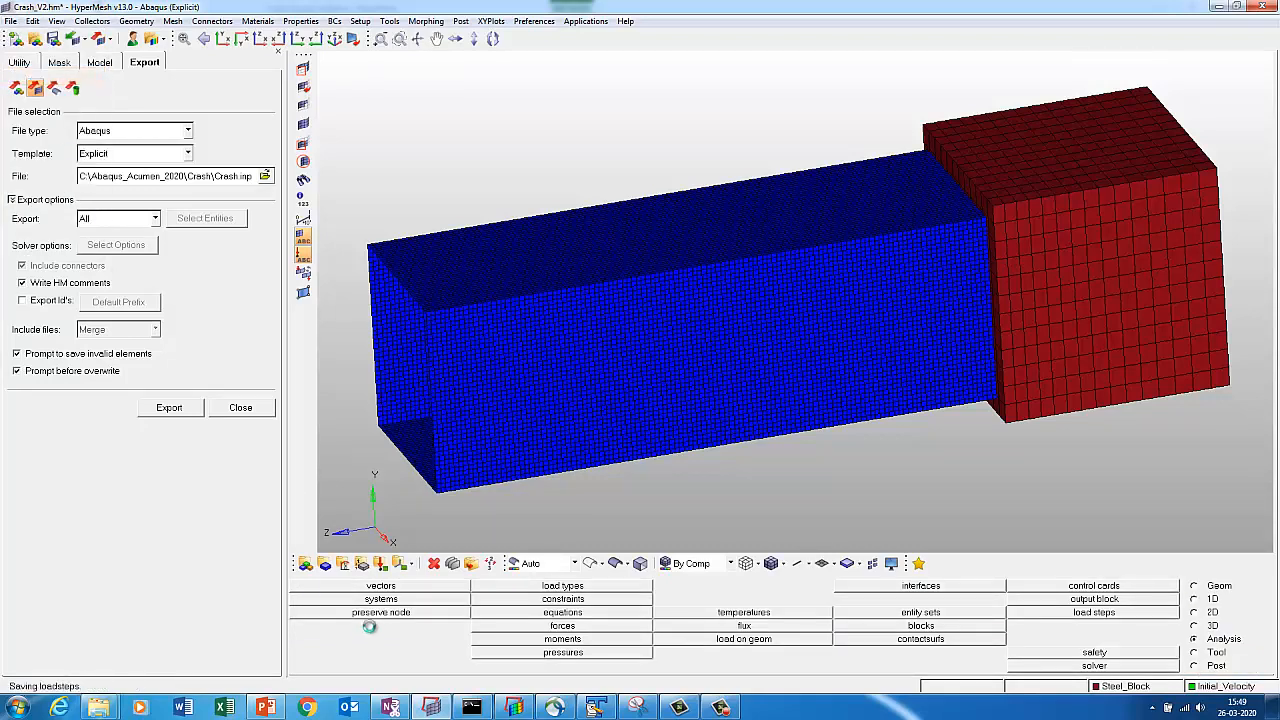
Switch to Windows Explorer, copy the folder path D:\Abaqus_Acumen_2020 and return to HyperMesh.
{"action": "mouse_move", "coordinate": [110, 706]}
{"action": "left_click", "coordinate": [230, 635]}
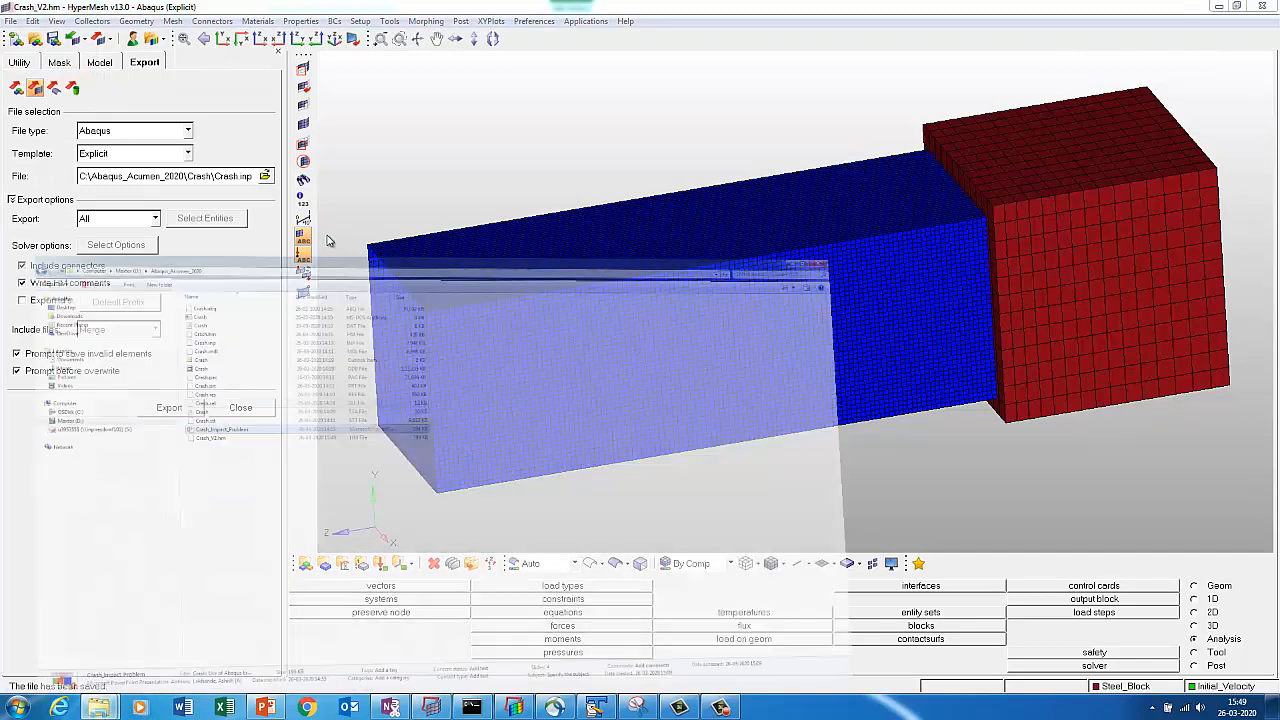
{"action": "left_click", "coordinate": [235, 26]}
{"action": "right_click", "coordinate": [141, 30]}
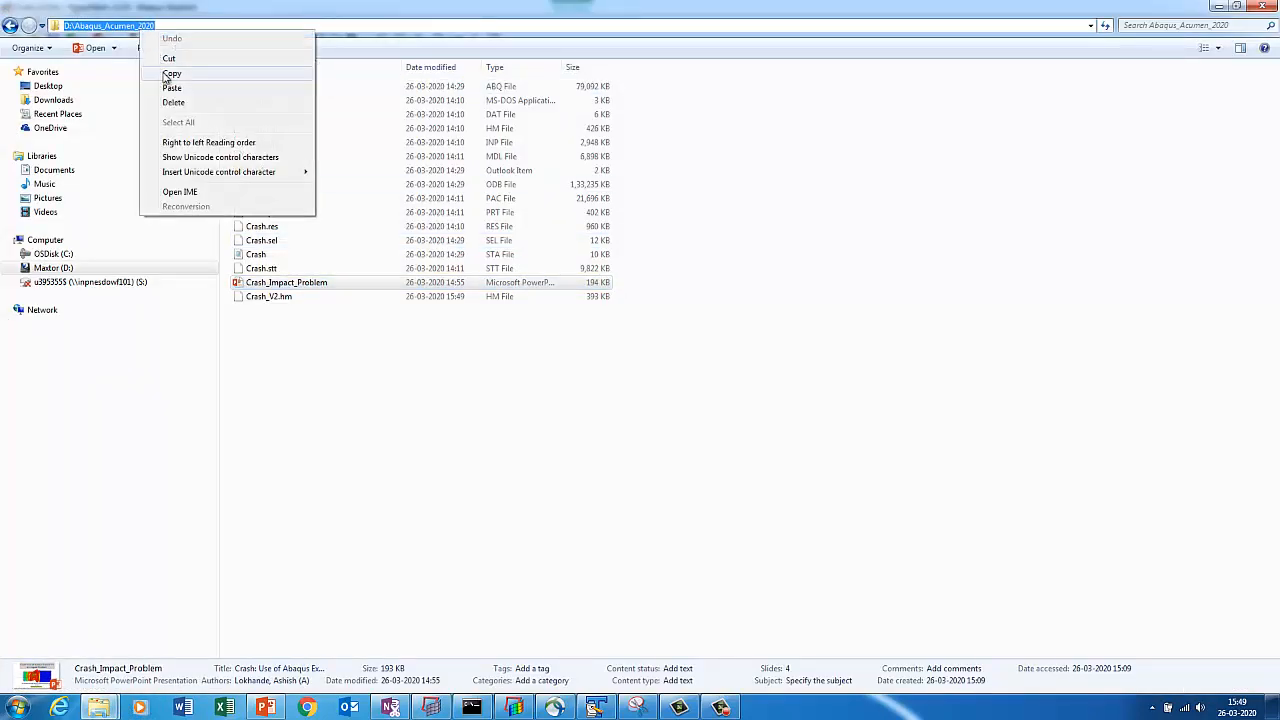
{"action": "left_click", "coordinate": [168, 78]}
{"action": "left_click", "coordinate": [1218, 6]}
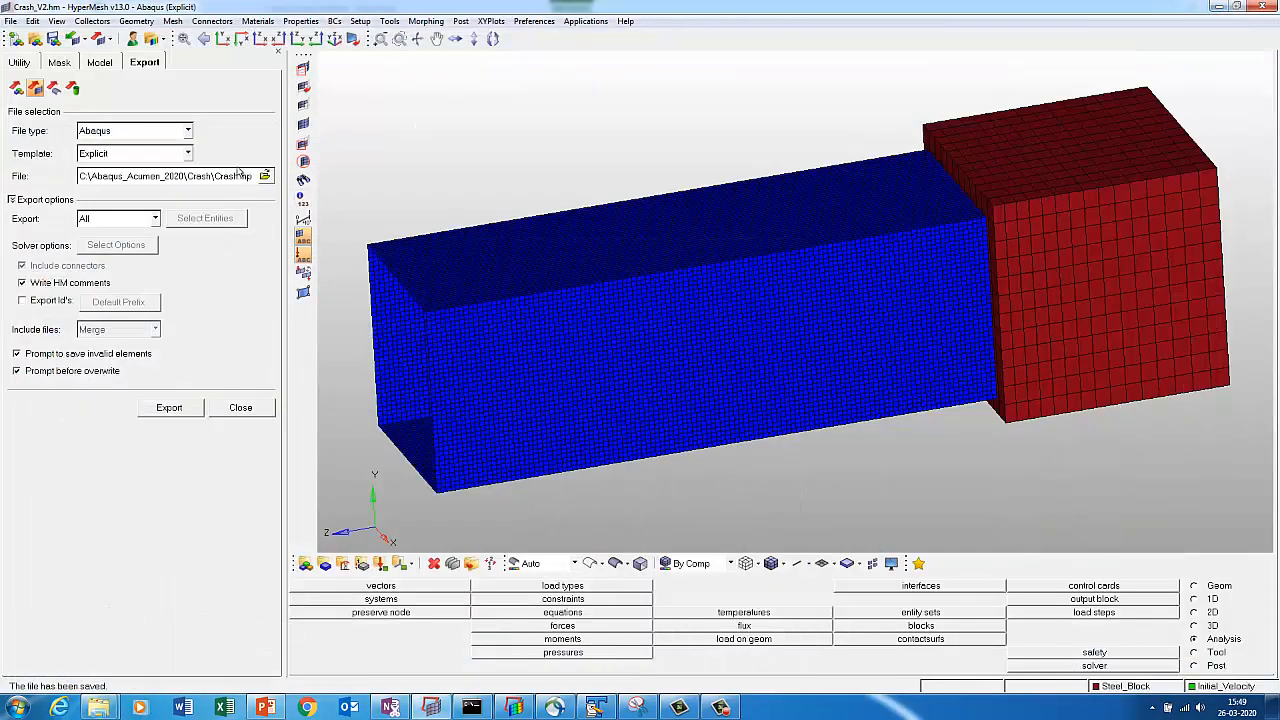
Export the Abaqus Explicit input deck as Crash_V2.inp into the copied folder path D:\Abaqus_Acumen_2020.
{"action": "left_click", "coordinate": [265, 176]}
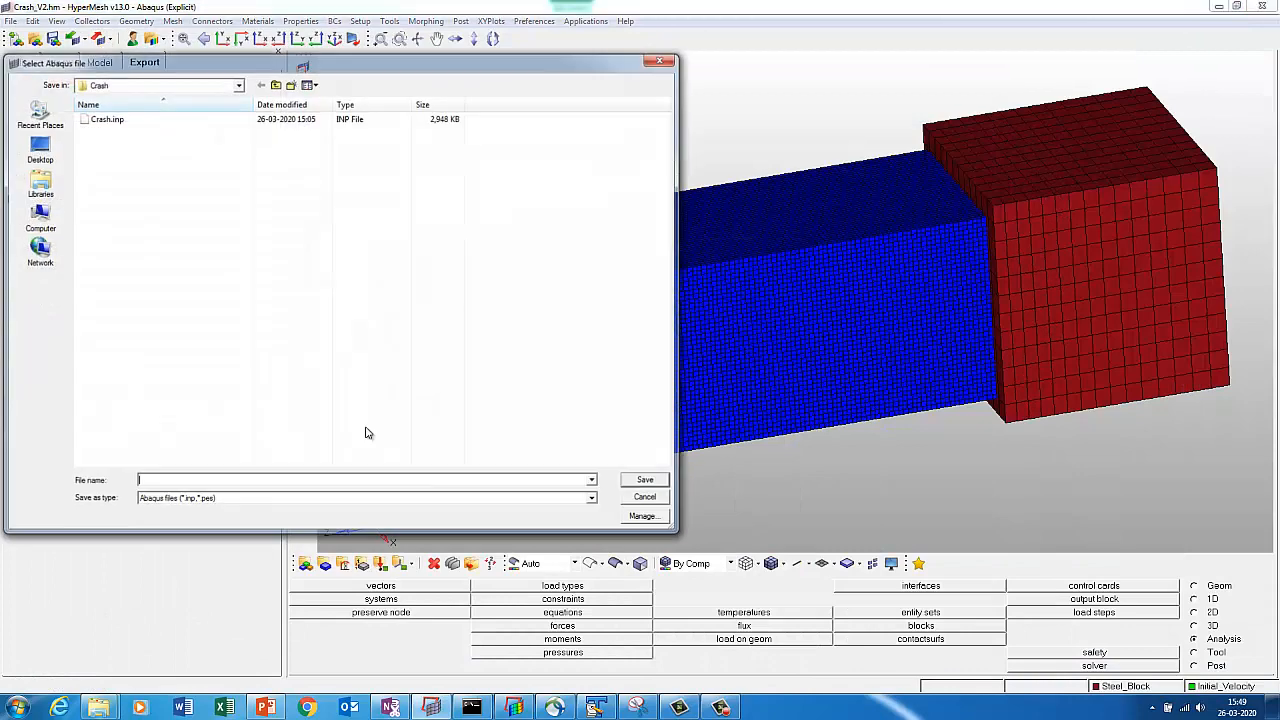
{"action": "key", "text": "ctrl+v"}
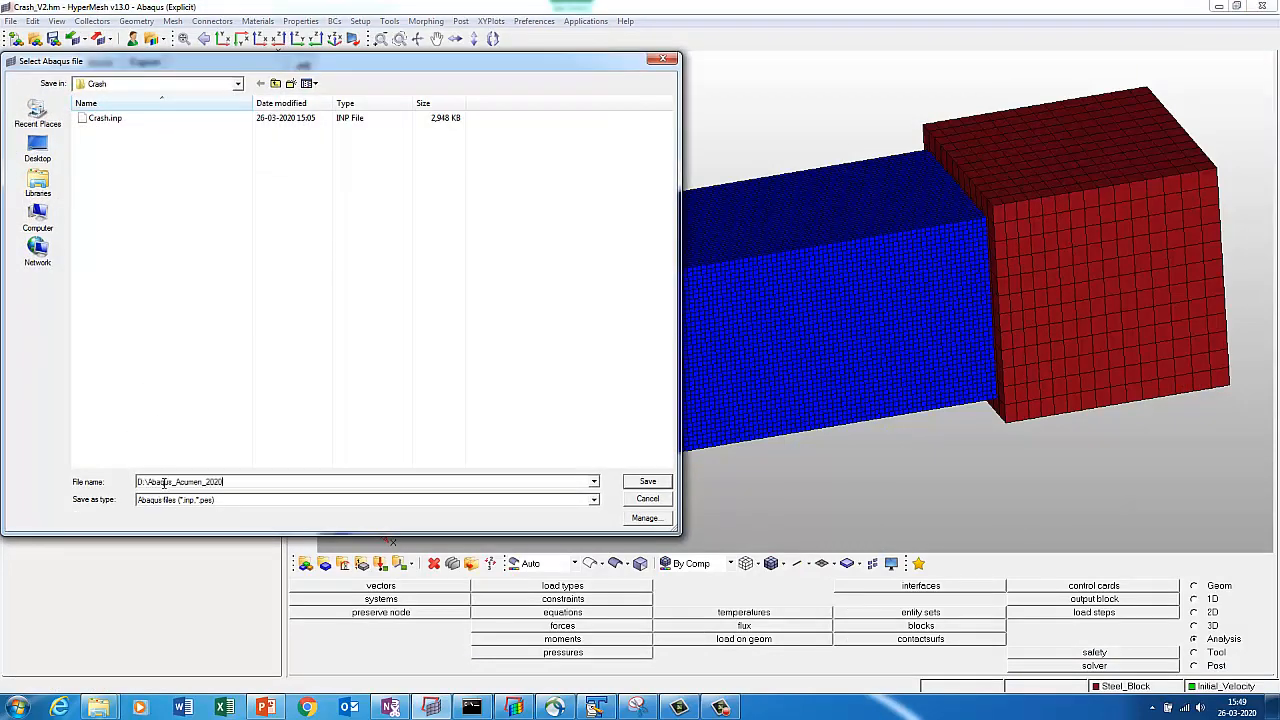
{"action": "key", "text": "Return"}
{"action": "left_click", "coordinate": [188, 501]}
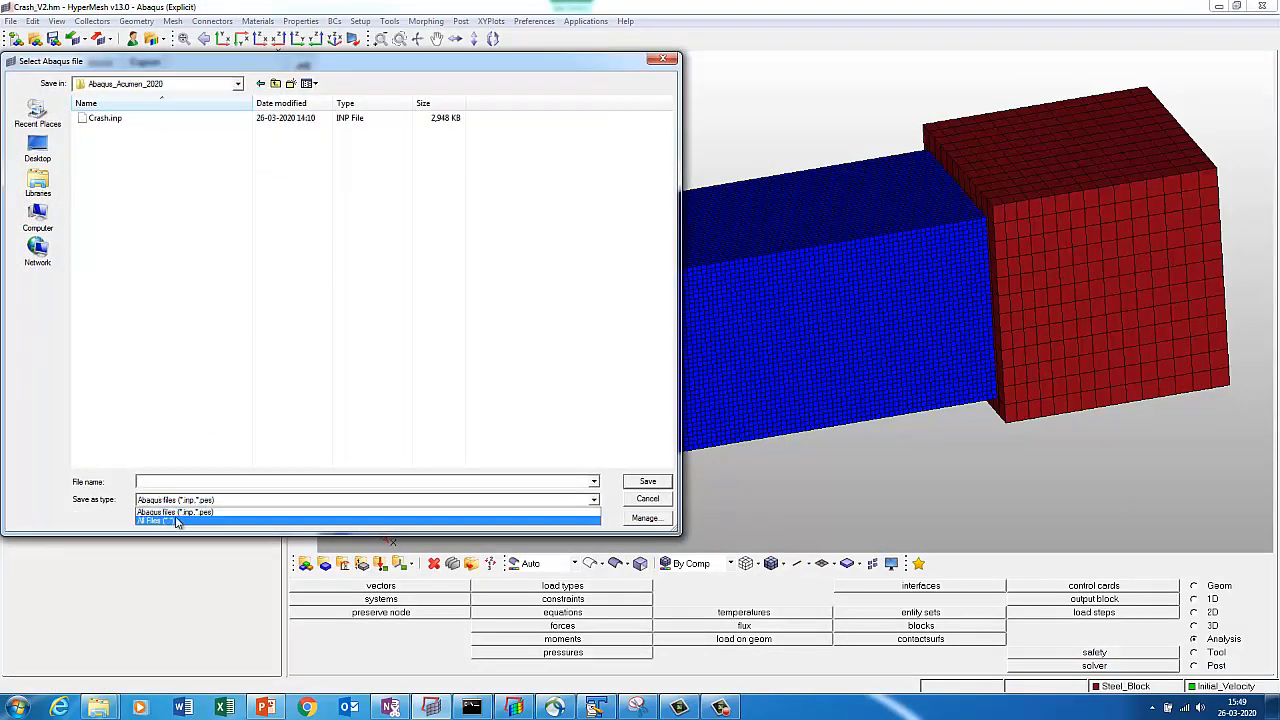
{"action": "left_click", "coordinate": [172, 516]}
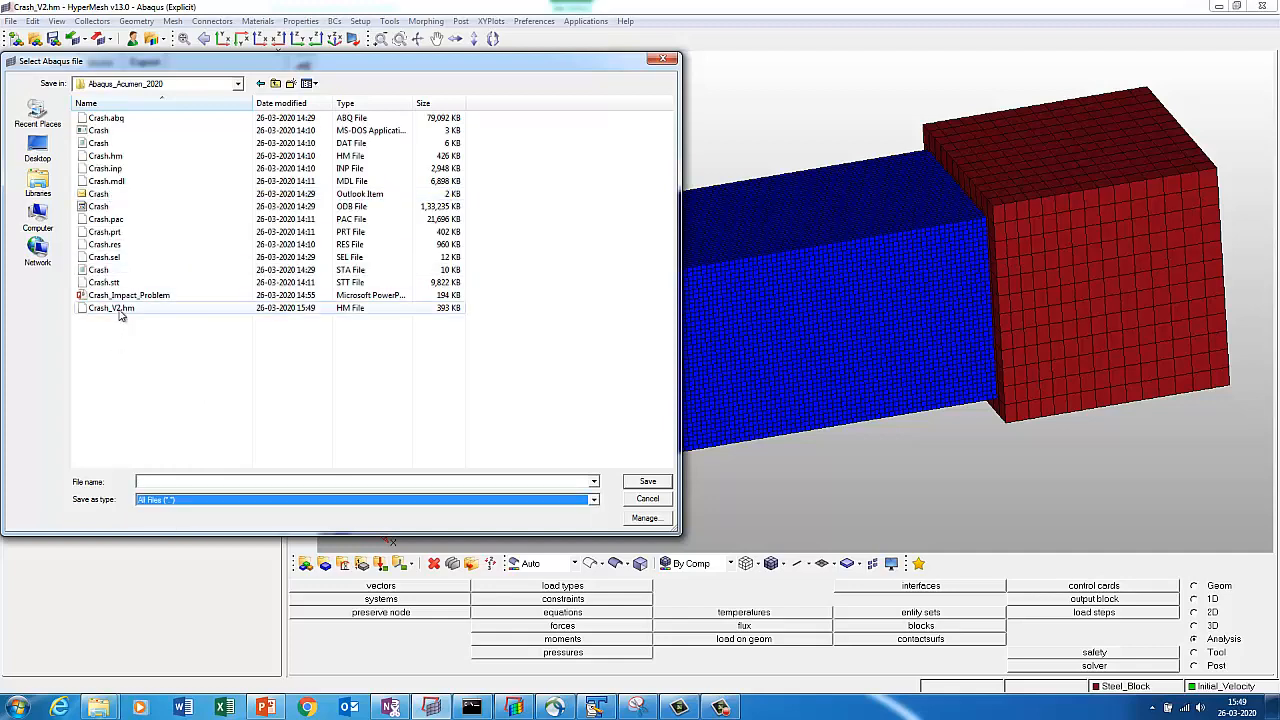
{"action": "left_click", "coordinate": [112, 309]}
{"action": "left_click", "coordinate": [174, 499]}
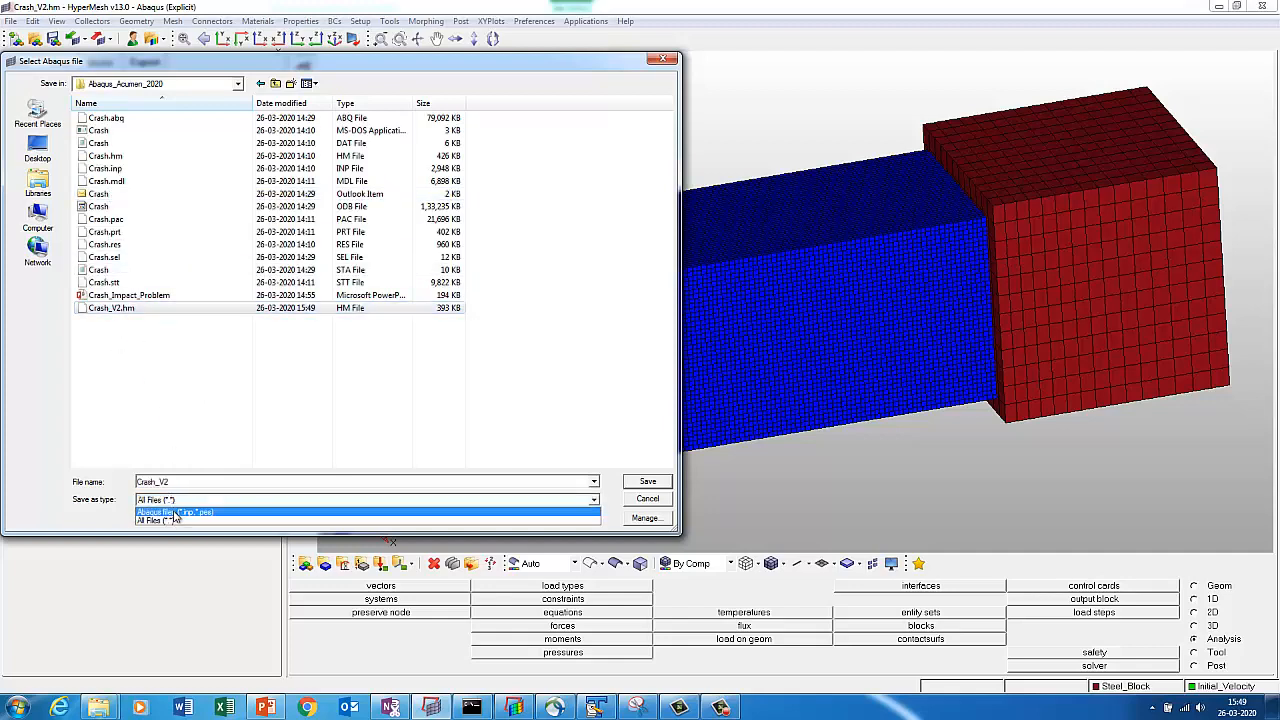
{"action": "left_click", "coordinate": [176, 512]}
{"action": "left_click", "coordinate": [648, 483]}
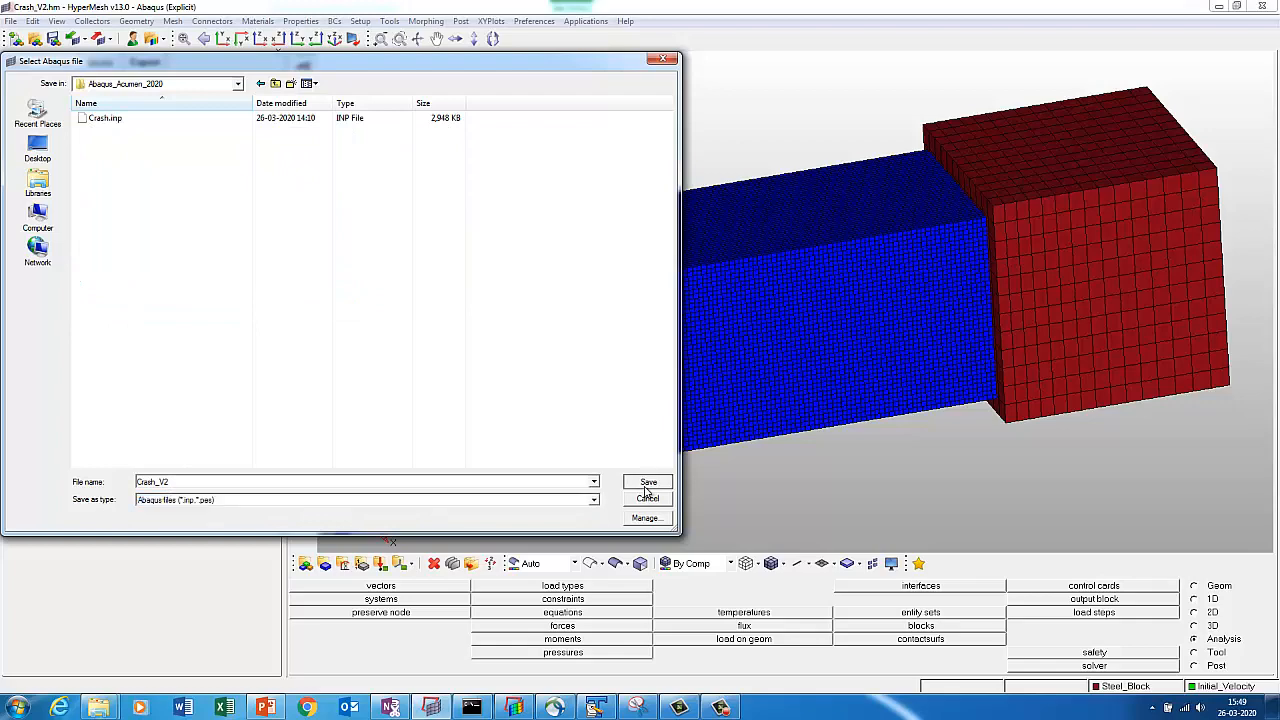
{"action": "left_click", "coordinate": [169, 407]}
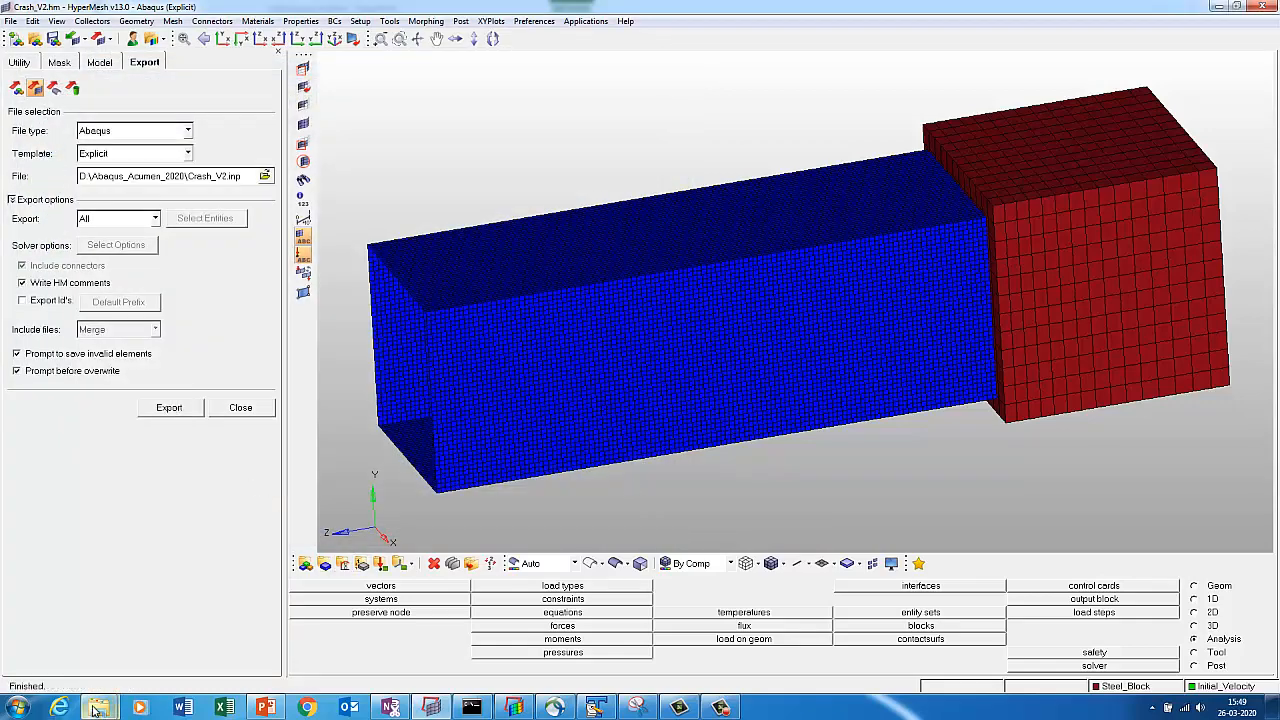
Switch to the Abaqus_Acumen_2020 folder in Windows Explorer and open Crash_V2.inp in TextPad.
{"action": "mouse_move", "coordinate": [98, 708]}
{"action": "left_click", "coordinate": [212, 645]}
{"action": "left_click", "coordinate": [248, 470]}
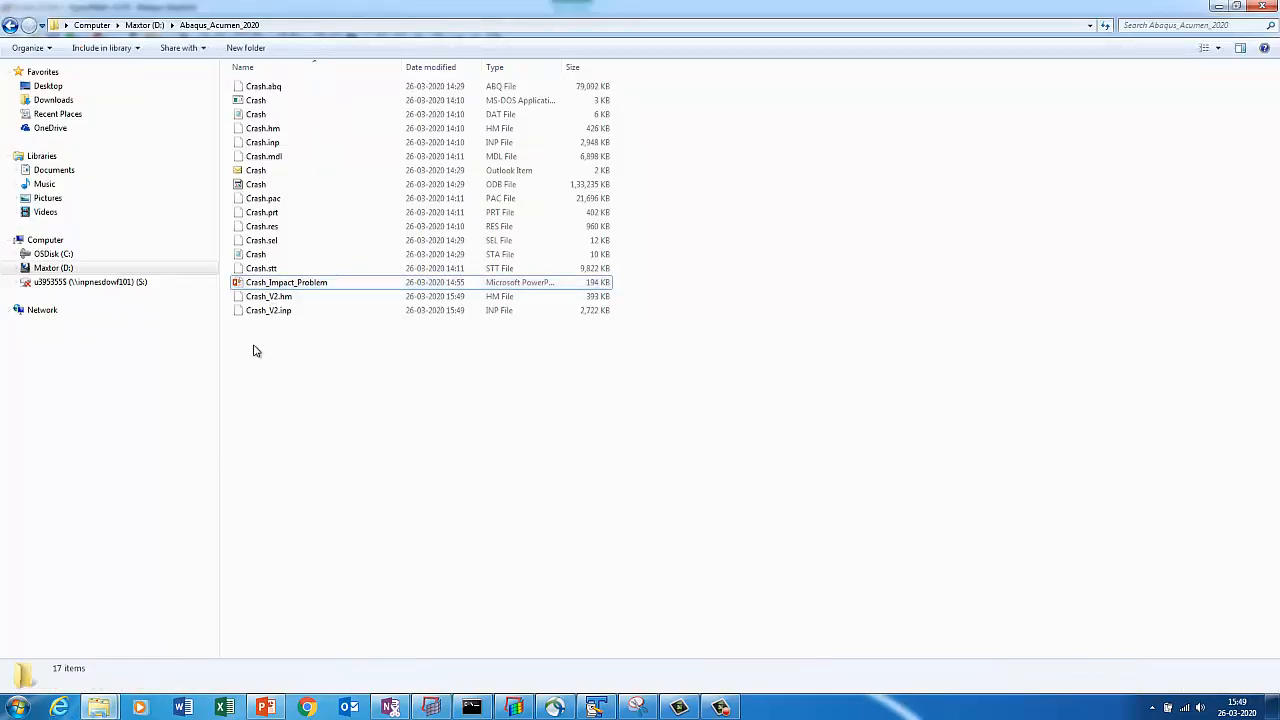
{"action": "left_click", "coordinate": [268, 312]}
{"action": "right_click", "coordinate": [268, 313]}
{"action": "mouse_move", "coordinate": [318, 444]}
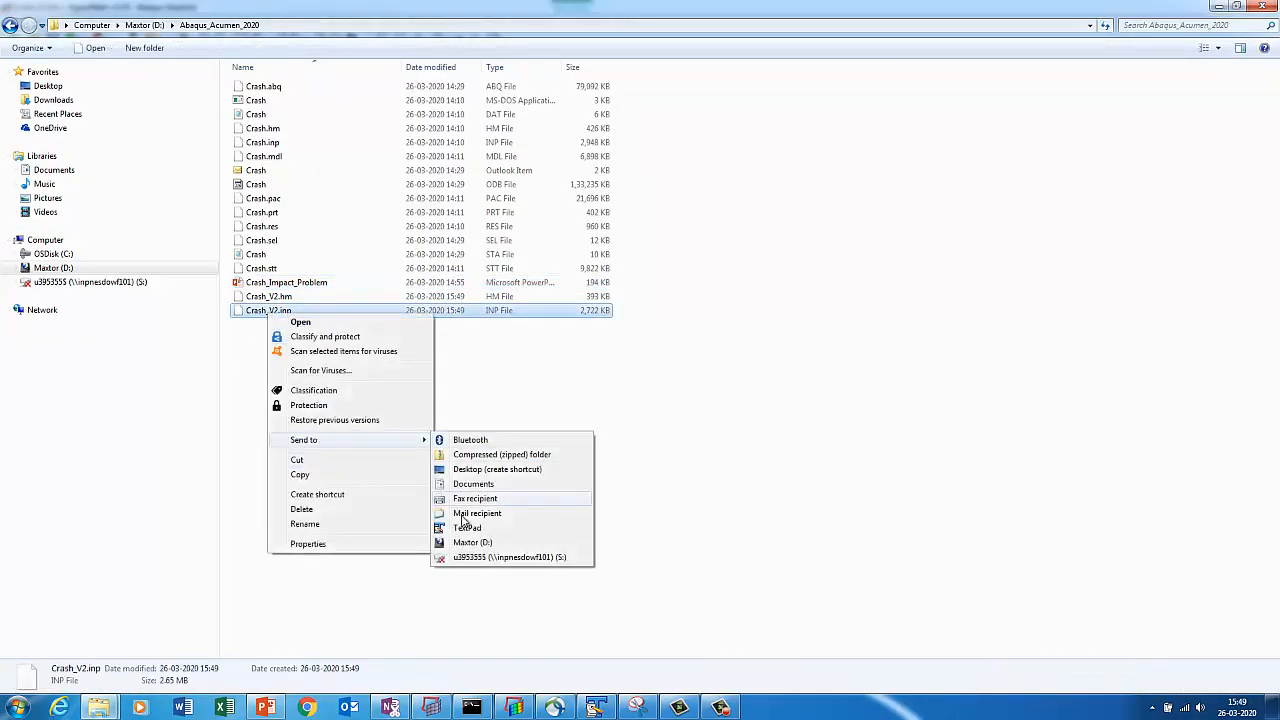
{"action": "left_click", "coordinate": [468, 530]}
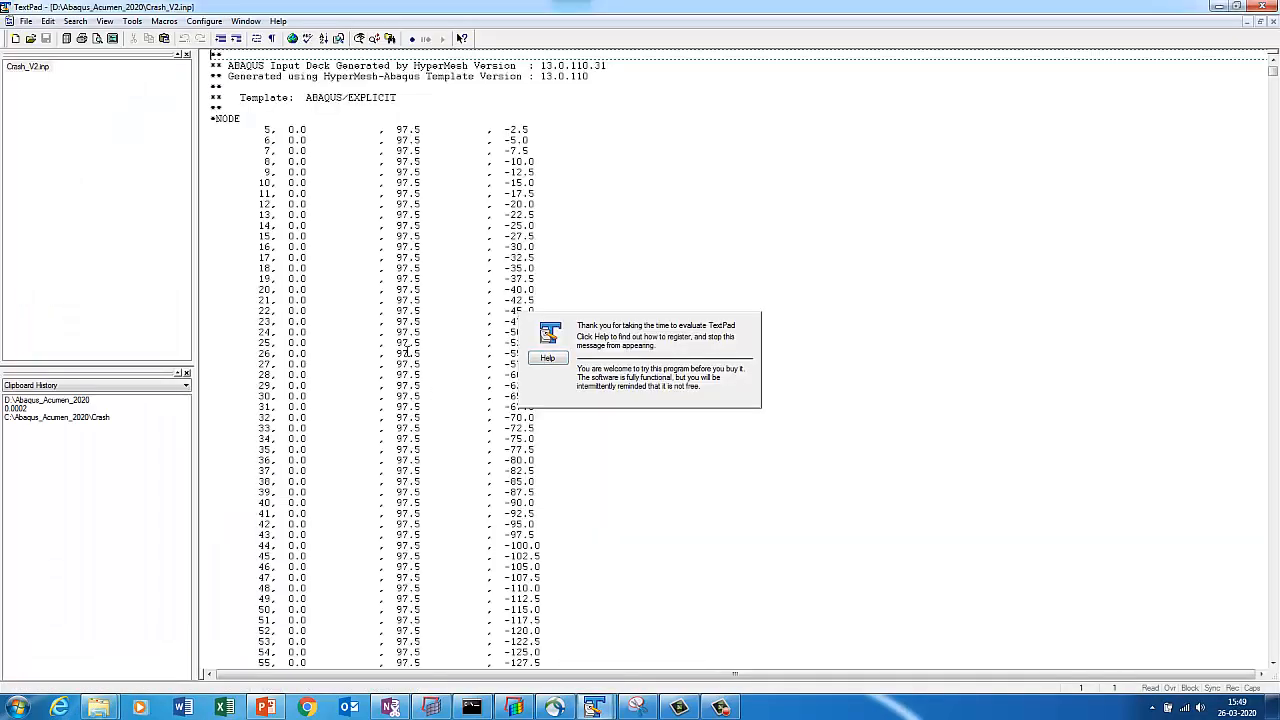
Search Crash_V2.inp for "*" to check its keywords through to the output requests, then minimize TextPad.
{"action": "left_click", "coordinate": [75, 21]}
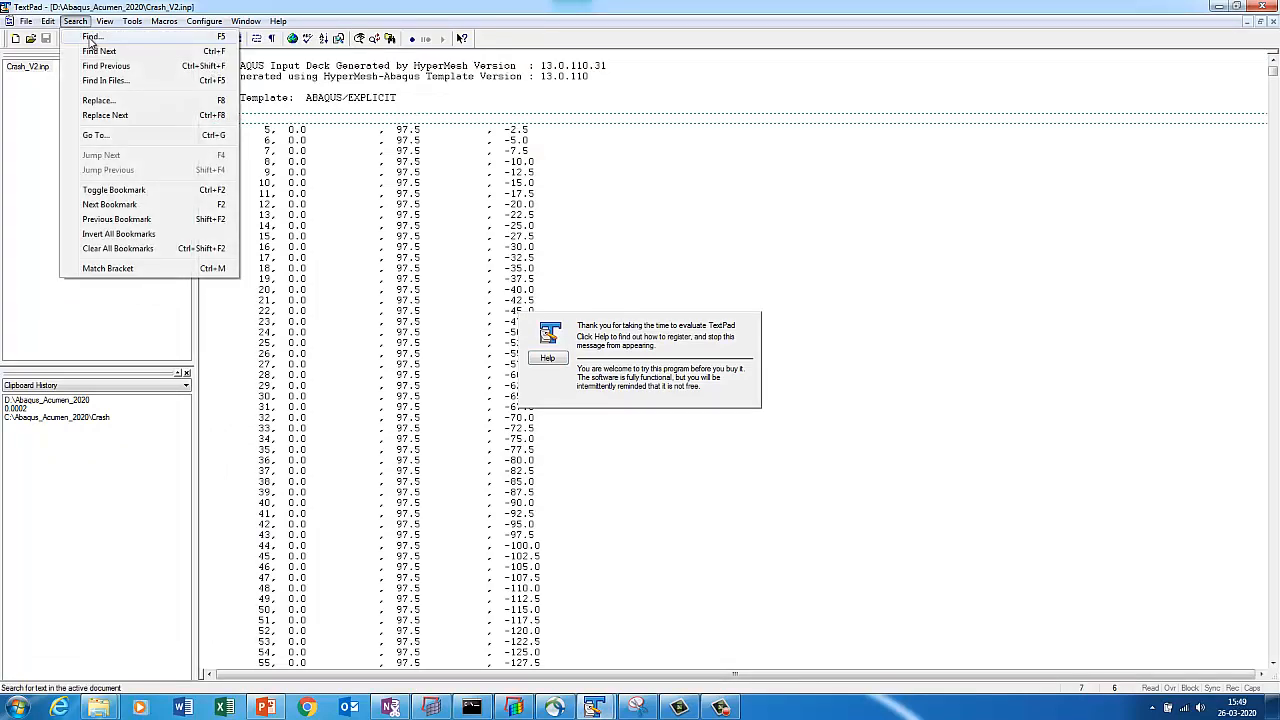
{"action": "left_click", "coordinate": [85, 33]}
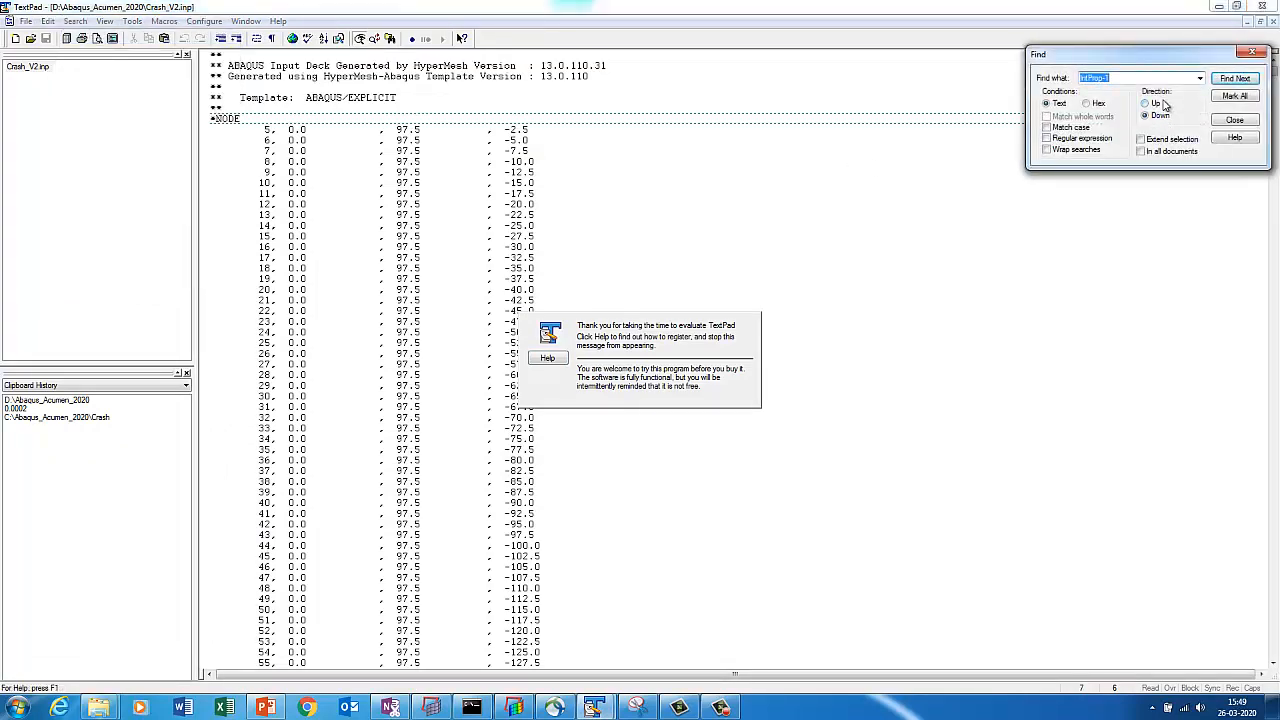
{"action": "type", "text": "*"}
{"action": "left_click", "coordinate": [1230, 79]}
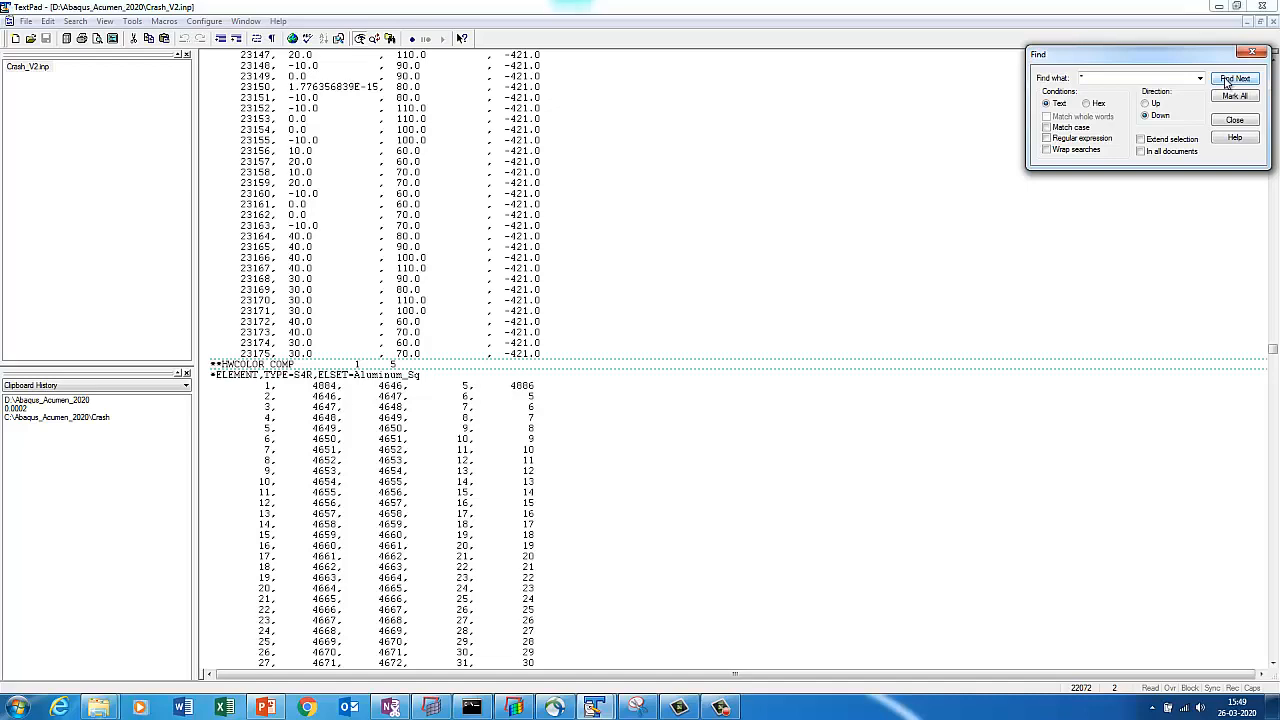
{"action": "left_click", "coordinate": [1227, 80]}
{"action": "left_click", "coordinate": [1227, 80]}
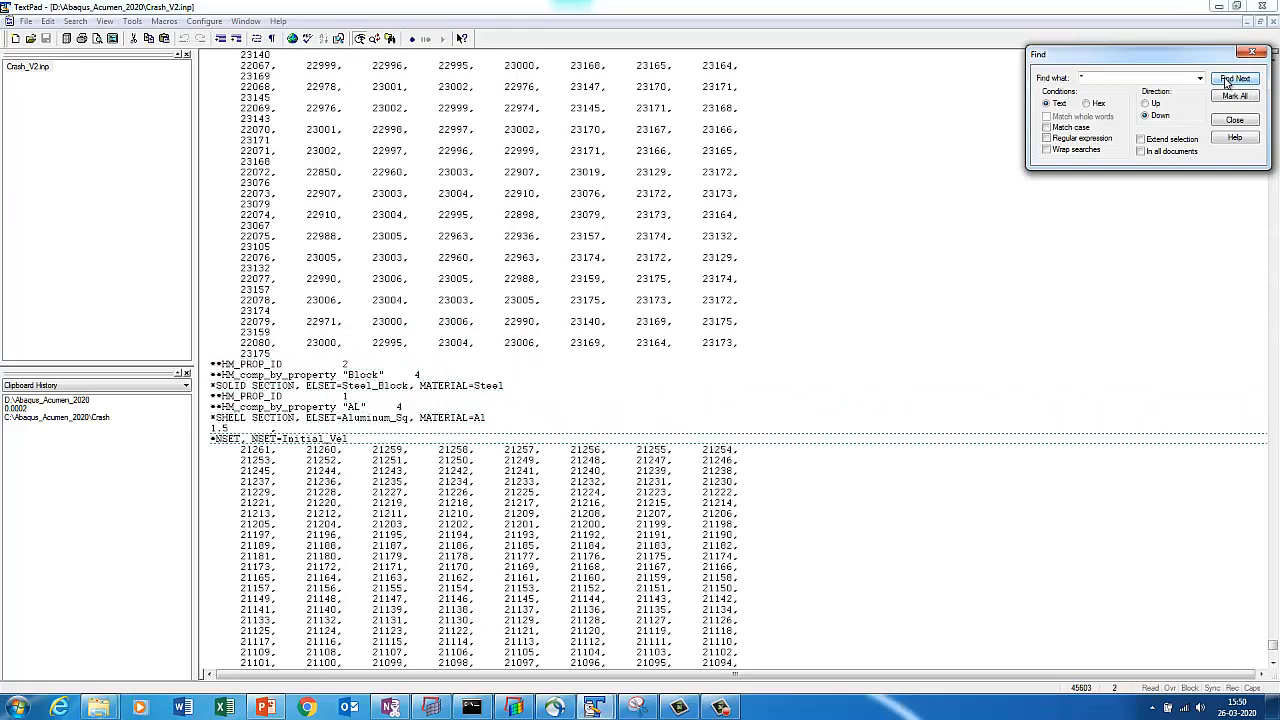
{"action": "left_click", "coordinate": [1227, 80]}
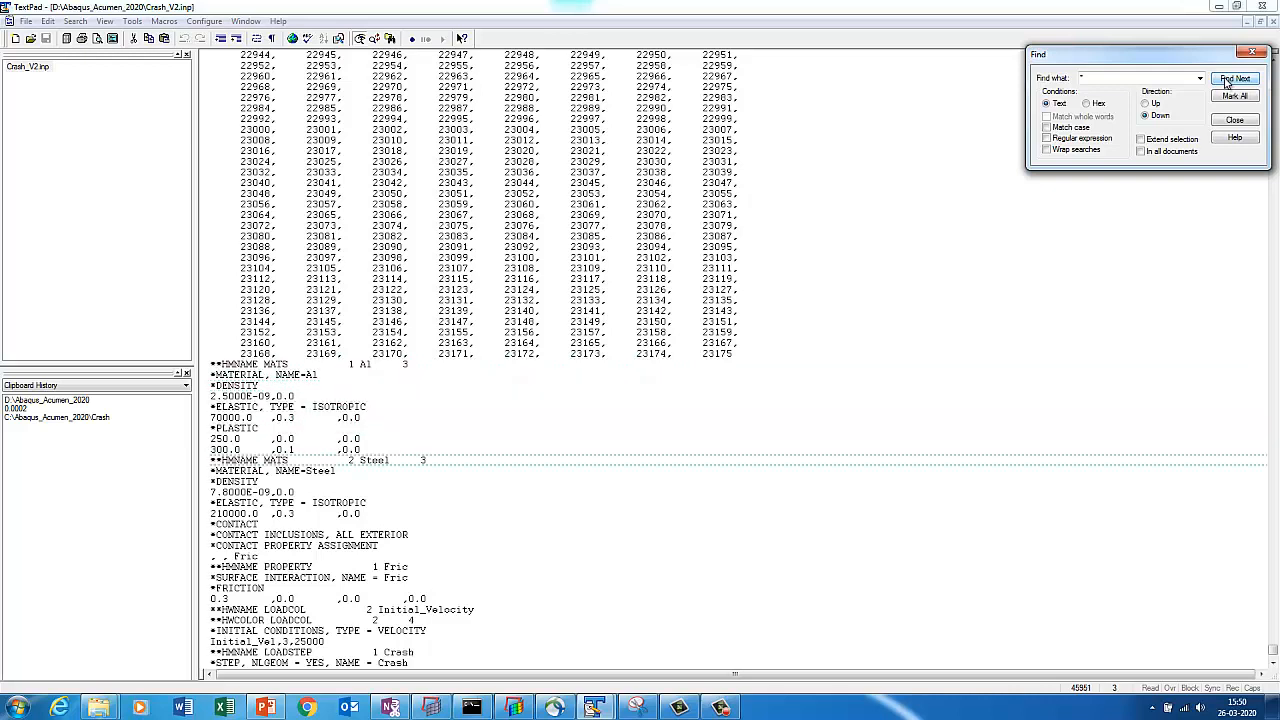
{"action": "left_click", "coordinate": [1227, 82]}
{"action": "left_click", "coordinate": [1227, 82]}
{"action": "left_click", "coordinate": [1227, 82]}
{"action": "left_click", "coordinate": [1227, 82]}
{"action": "left_click", "coordinate": [1227, 82]}
{"action": "left_click", "coordinate": [1227, 82]}
{"action": "left_click", "coordinate": [1227, 82]}
{"action": "left_click", "coordinate": [1227, 82]}
{"action": "left_click", "coordinate": [1227, 82]}
{"action": "left_click", "coordinate": [1227, 82]}
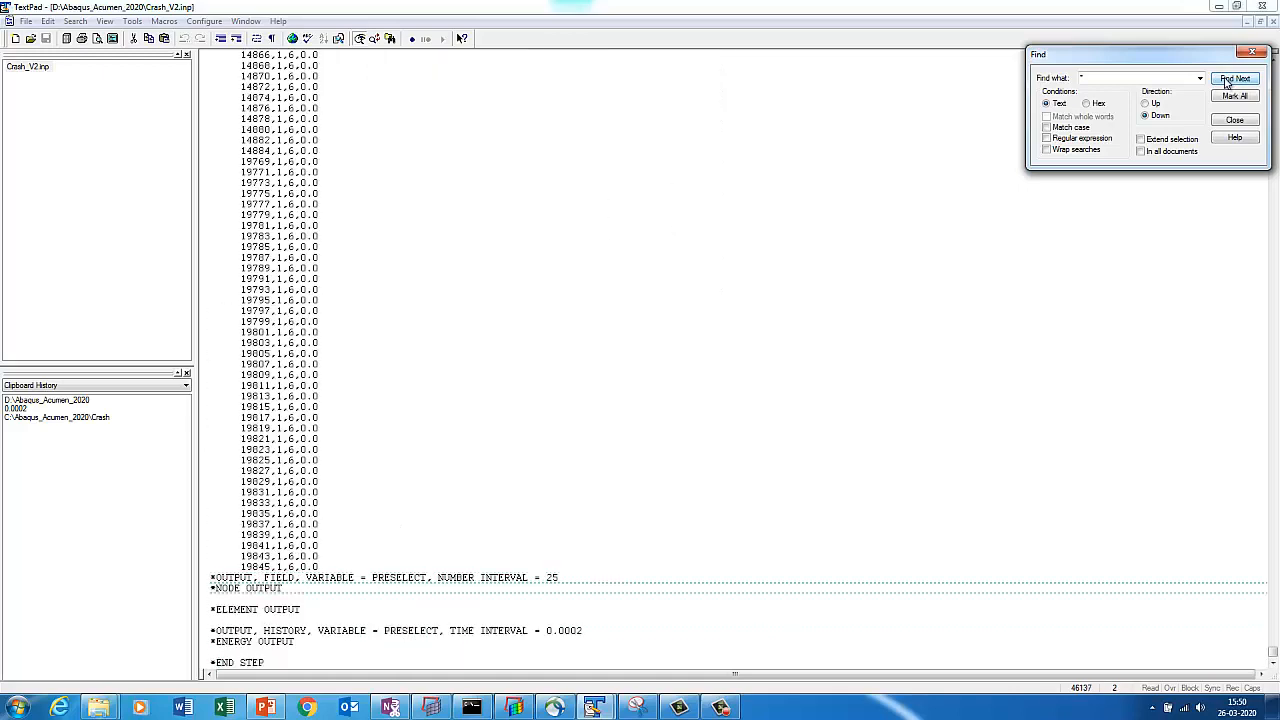
{"action": "left_click", "coordinate": [1220, 120]}
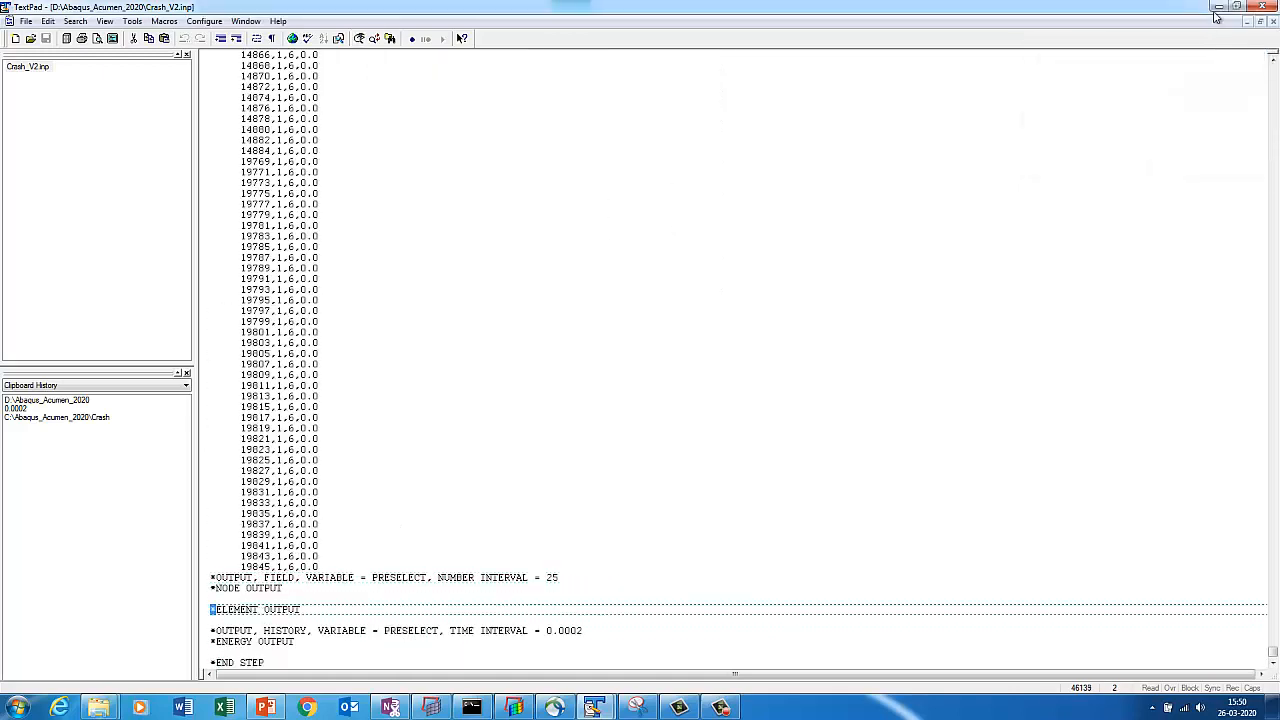
{"action": "left_click", "coordinate": [1218, 6]}
Switch to the Abaqus Command window, restore it to a smaller size and begin the job command with abq6145 j=.
{"action": "left_click", "coordinate": [266, 24]}
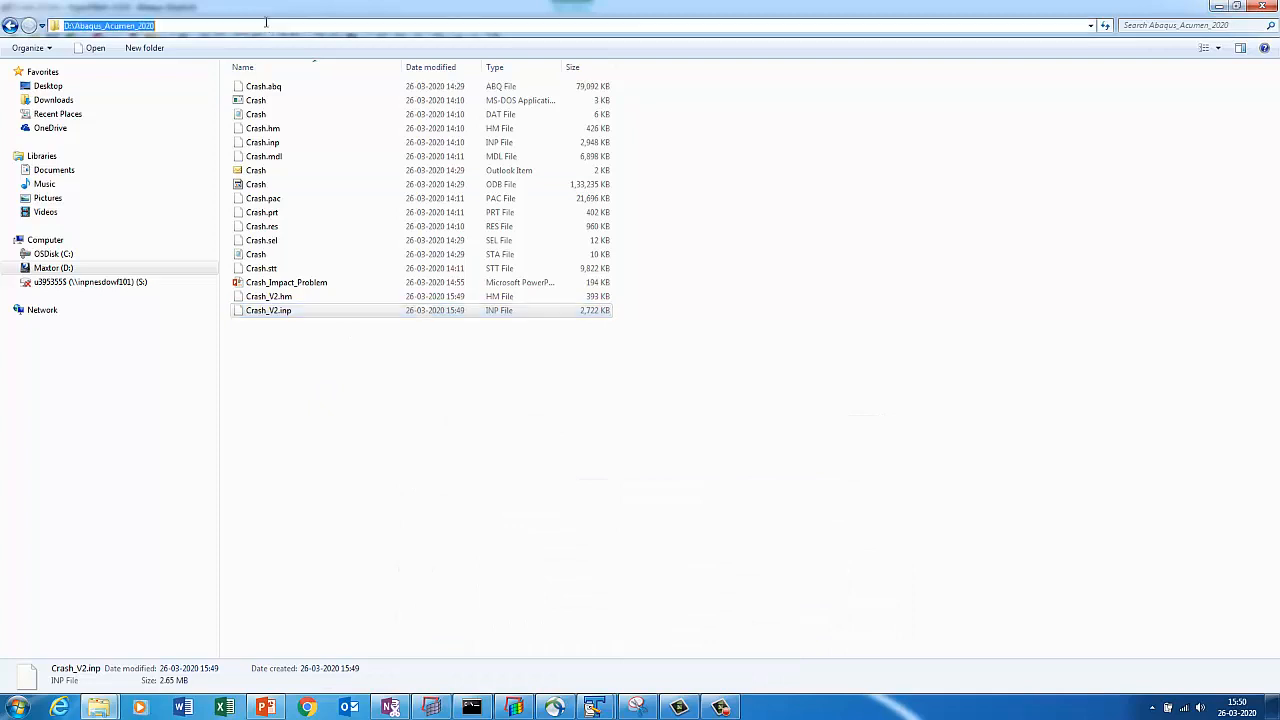
{"action": "left_click", "coordinate": [472, 707]}
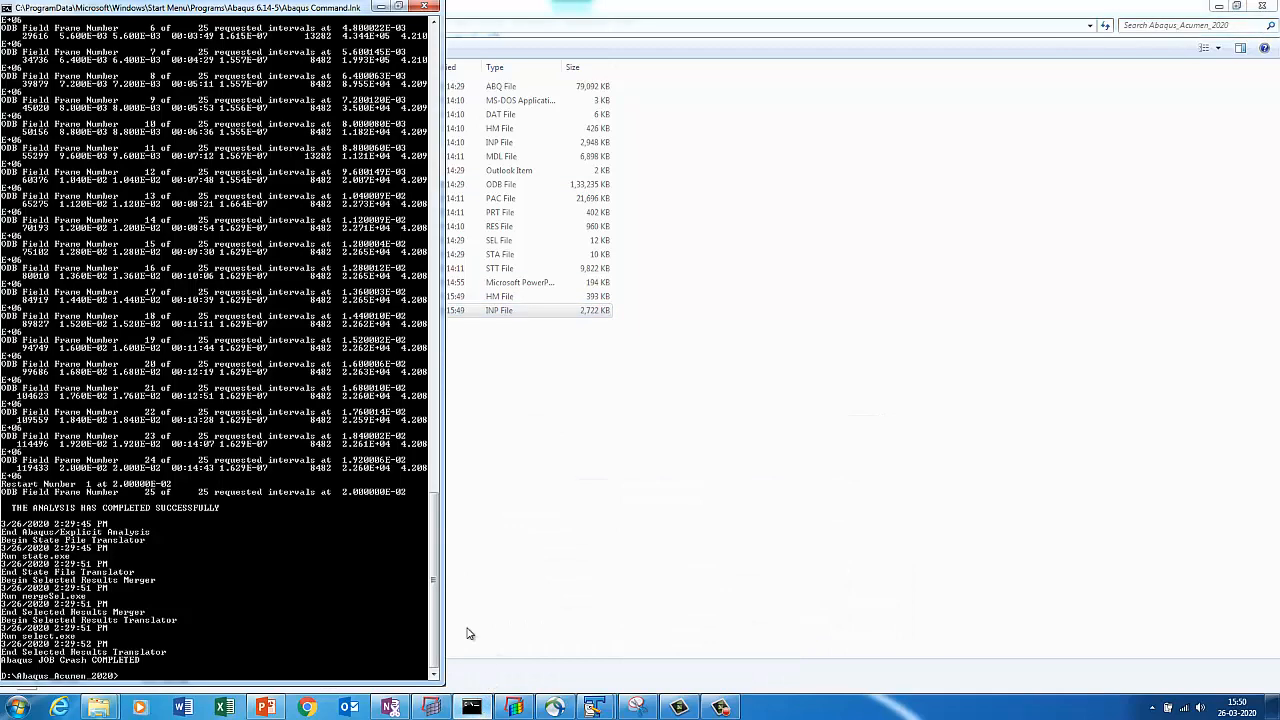
{"action": "left_click", "coordinate": [398, 6]}
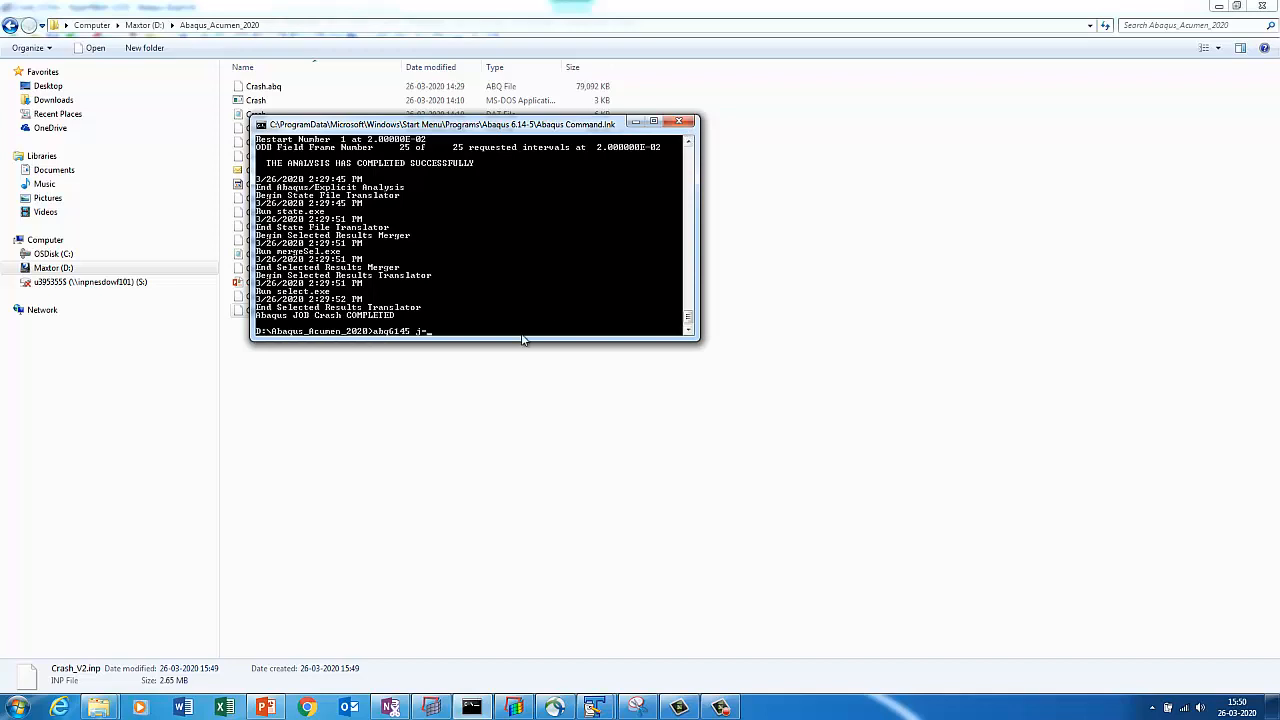
Copy the name Crash_V2 from the input file in Windows Explorer and return to the Abaqus Command window.
{"action": "left_click", "coordinate": [271, 329]}
{"action": "right_click", "coordinate": [265, 311]}
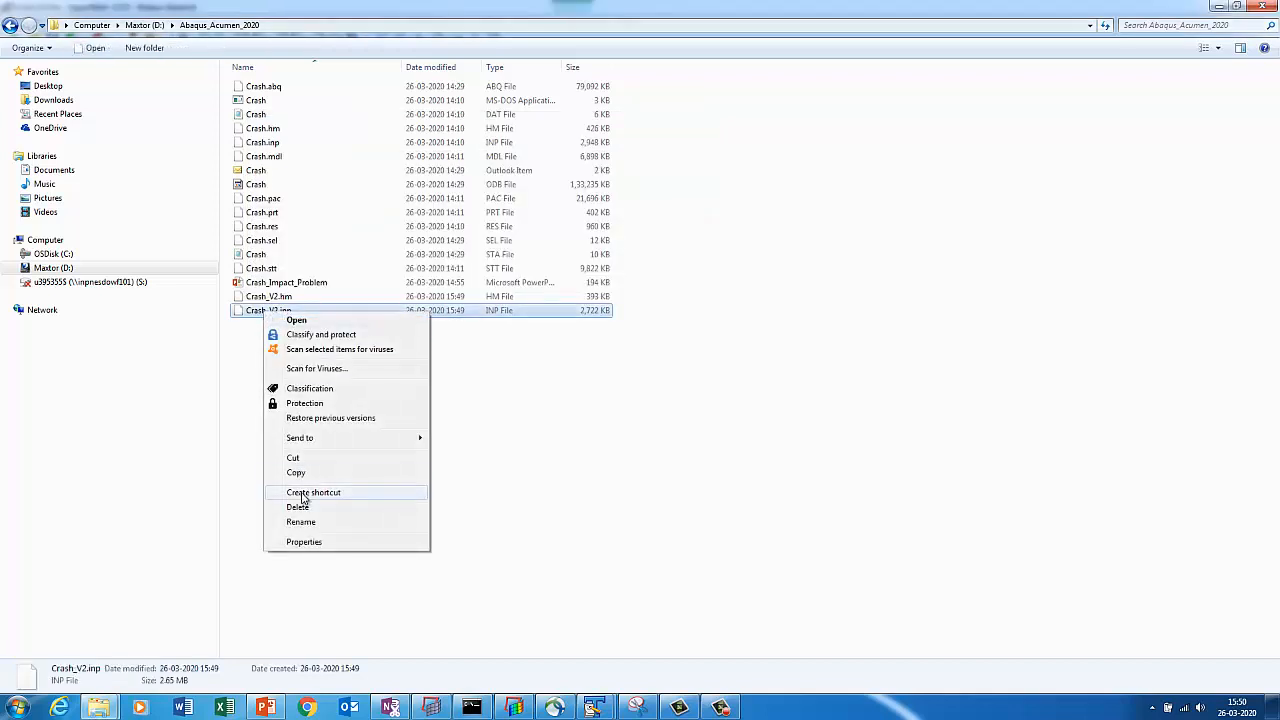
{"action": "left_click", "coordinate": [300, 525]}
{"action": "right_click", "coordinate": [268, 312]}
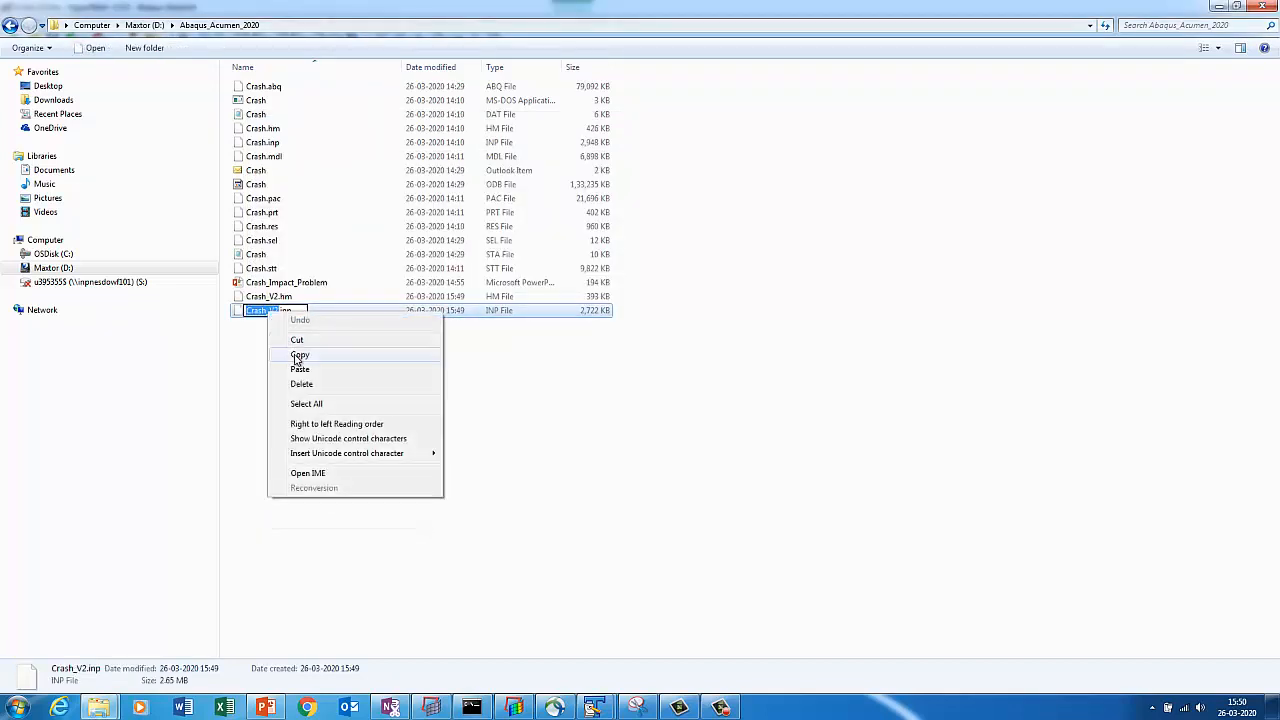
{"action": "left_click", "coordinate": [298, 358]}
{"action": "left_click", "coordinate": [376, 427]}
{"action": "left_click", "coordinate": [471, 707]}
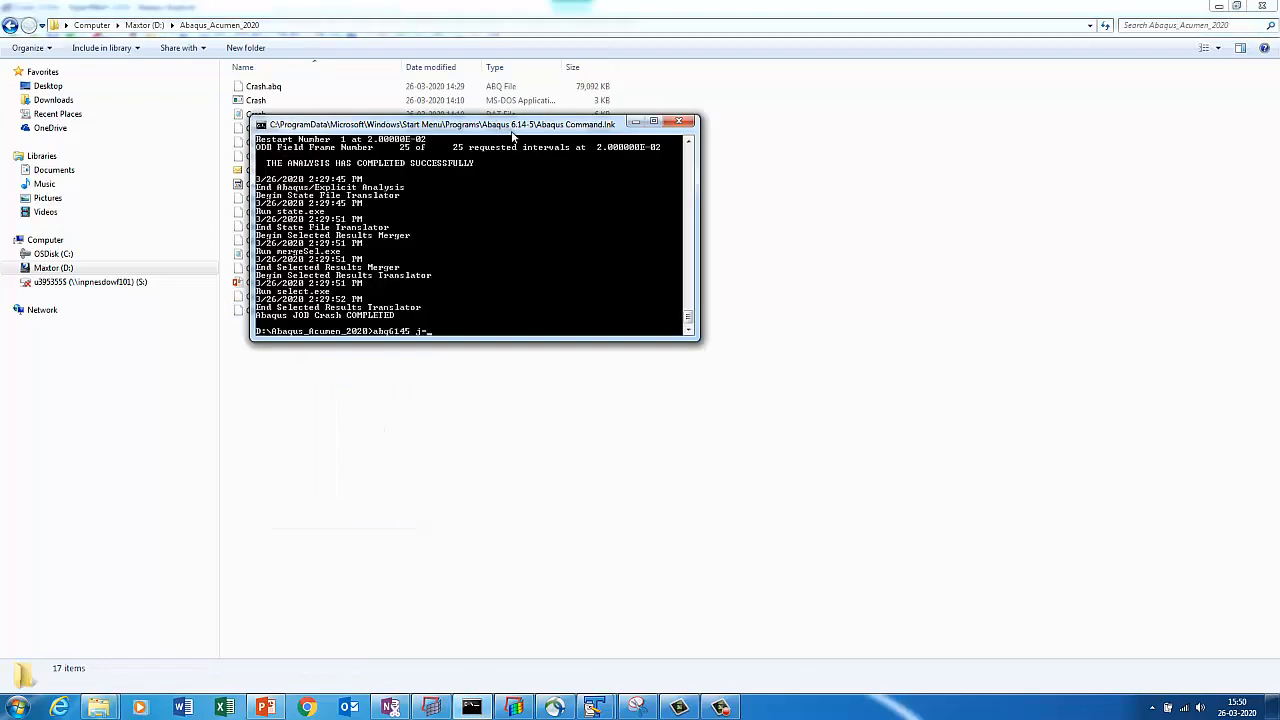
Complete the Abaqus command with the job name Crash_V2 and cpus=4 int, run it, and allow the solver process through the software block.
{"action": "right_click", "coordinate": [513, 133]}
{"action": "mouse_move", "coordinate": [556, 230]}
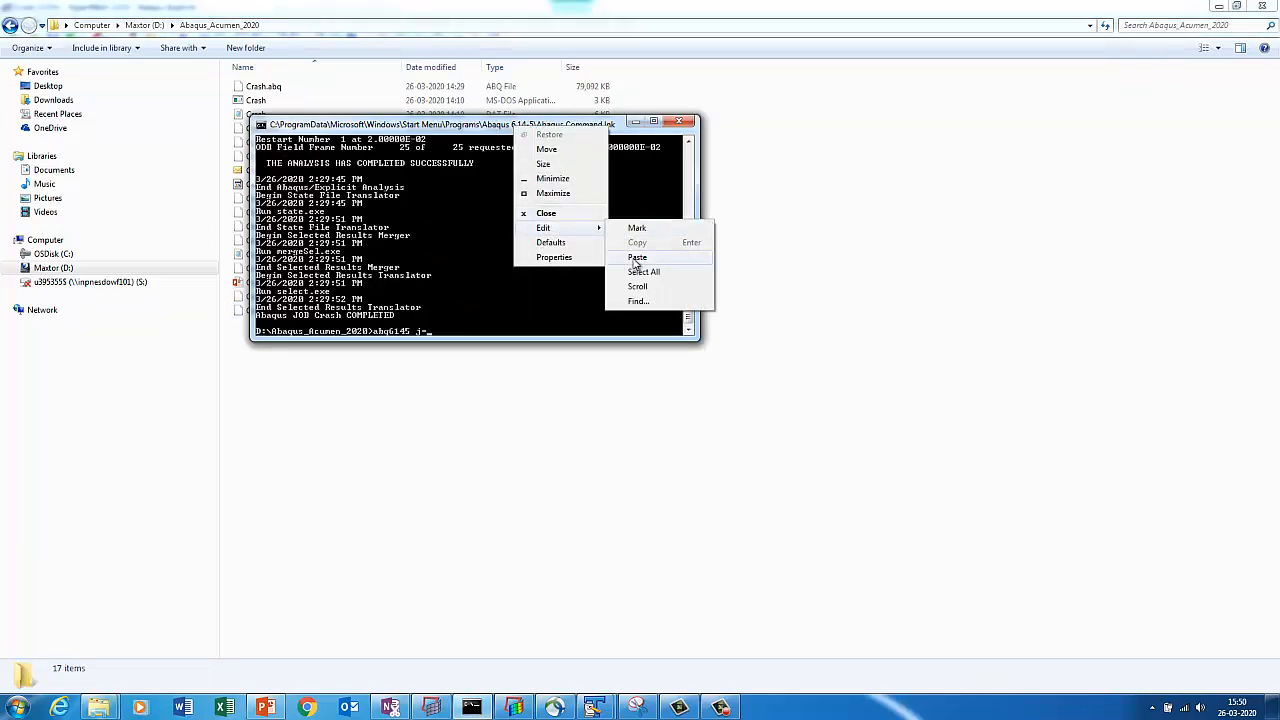
{"action": "left_click", "coordinate": [637, 258]}
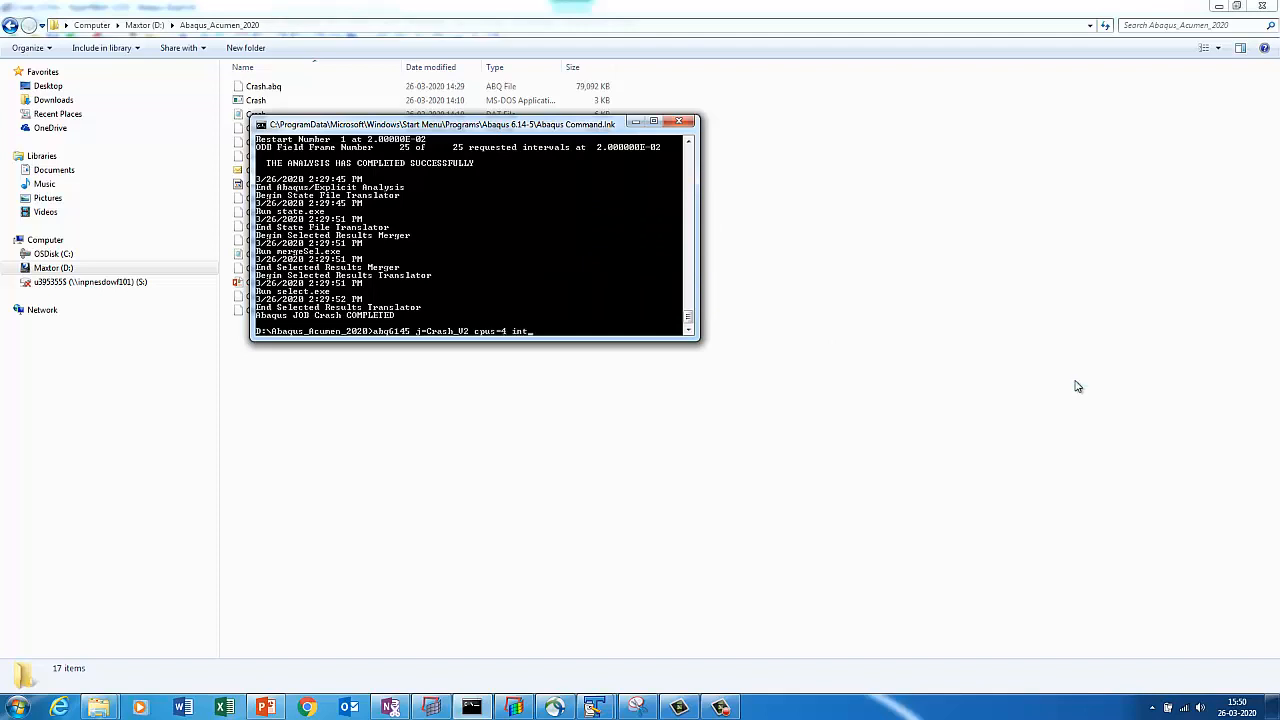
{"action": "type", "text": "cpus=4 int"}
{"action": "key", "text": "Return"}
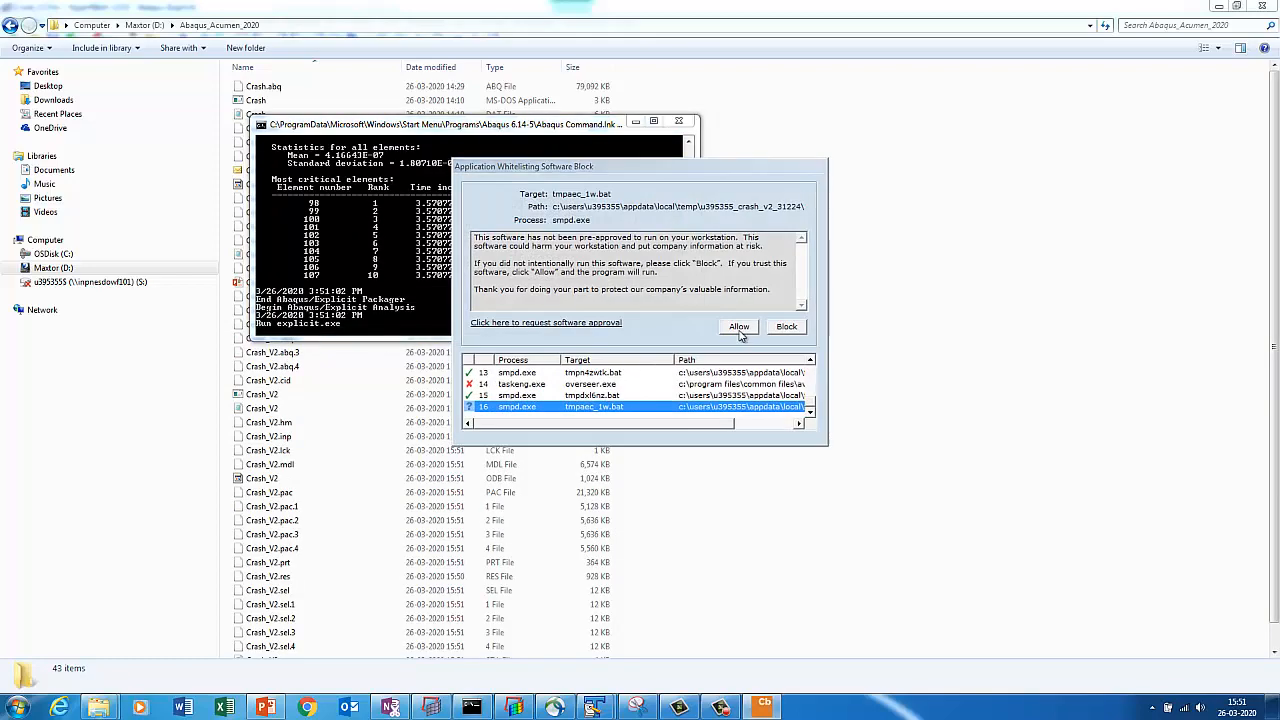
{"action": "left_click", "coordinate": [736, 327]}
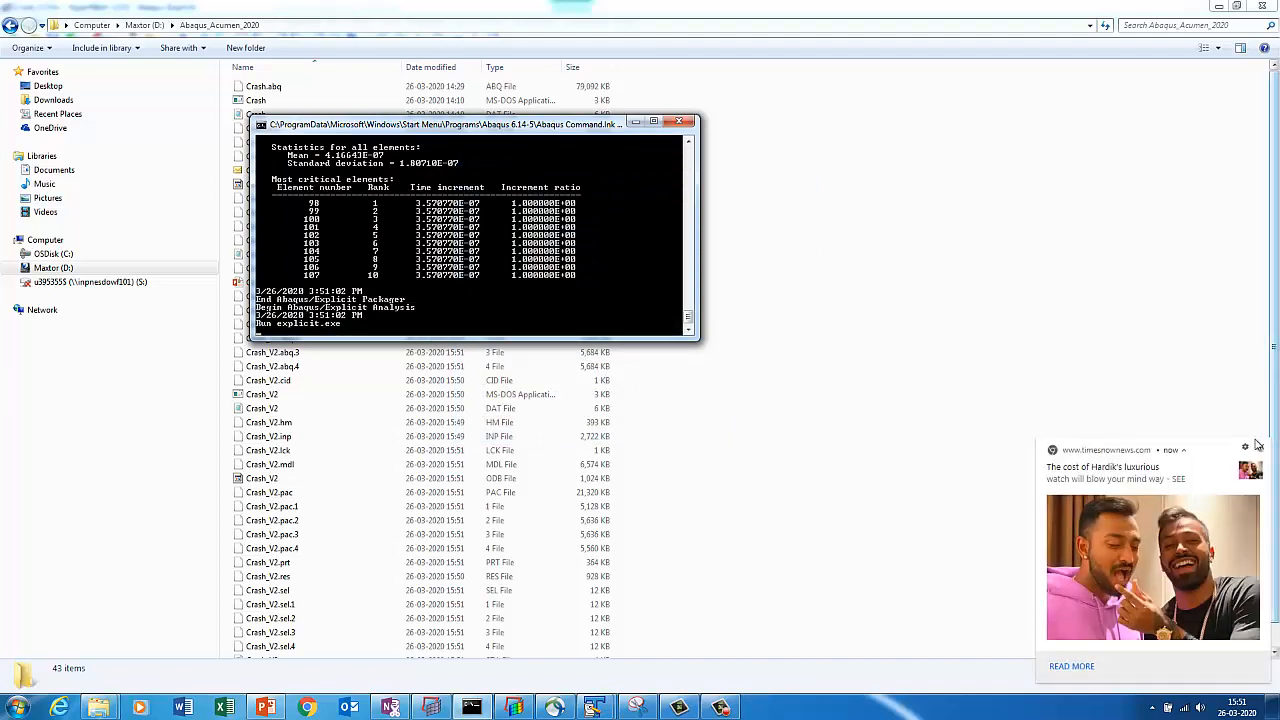
{"action": "left_click", "coordinate": [1261, 449]}
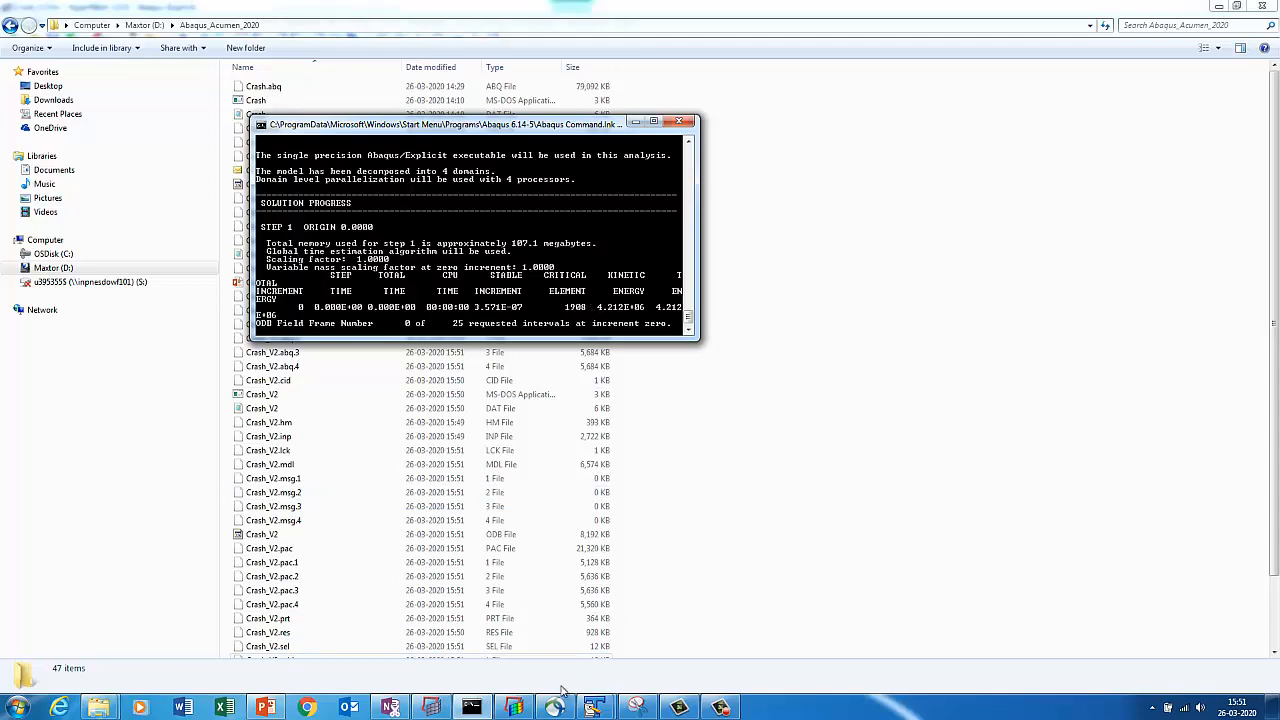
Switch to HyperWorks, start a new session discarding the current data, and check the running job in the Abaqus Command window.
{"action": "left_click", "coordinate": [514, 707]}
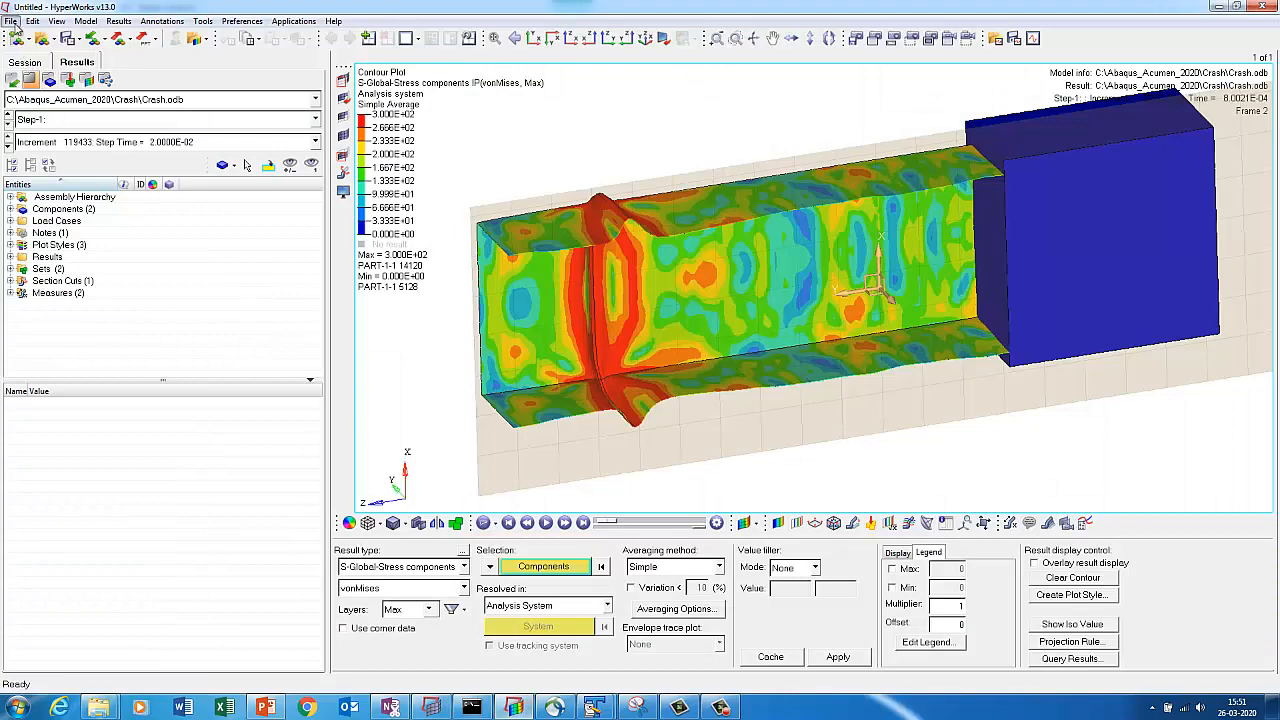
{"action": "left_click", "coordinate": [10, 21]}
{"action": "mouse_move", "coordinate": [90, 38]}
{"action": "left_click", "coordinate": [133, 40]}
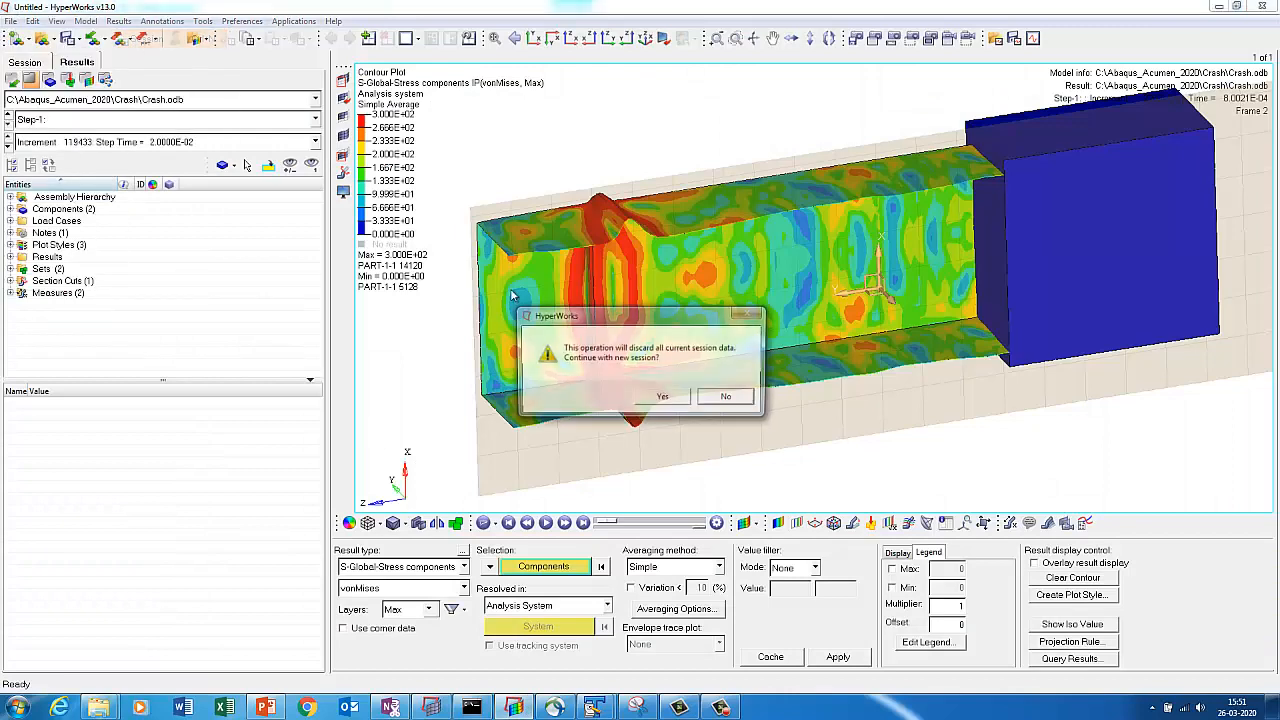
{"action": "left_click", "coordinate": [662, 397]}
{"action": "left_click", "coordinate": [471, 707]}
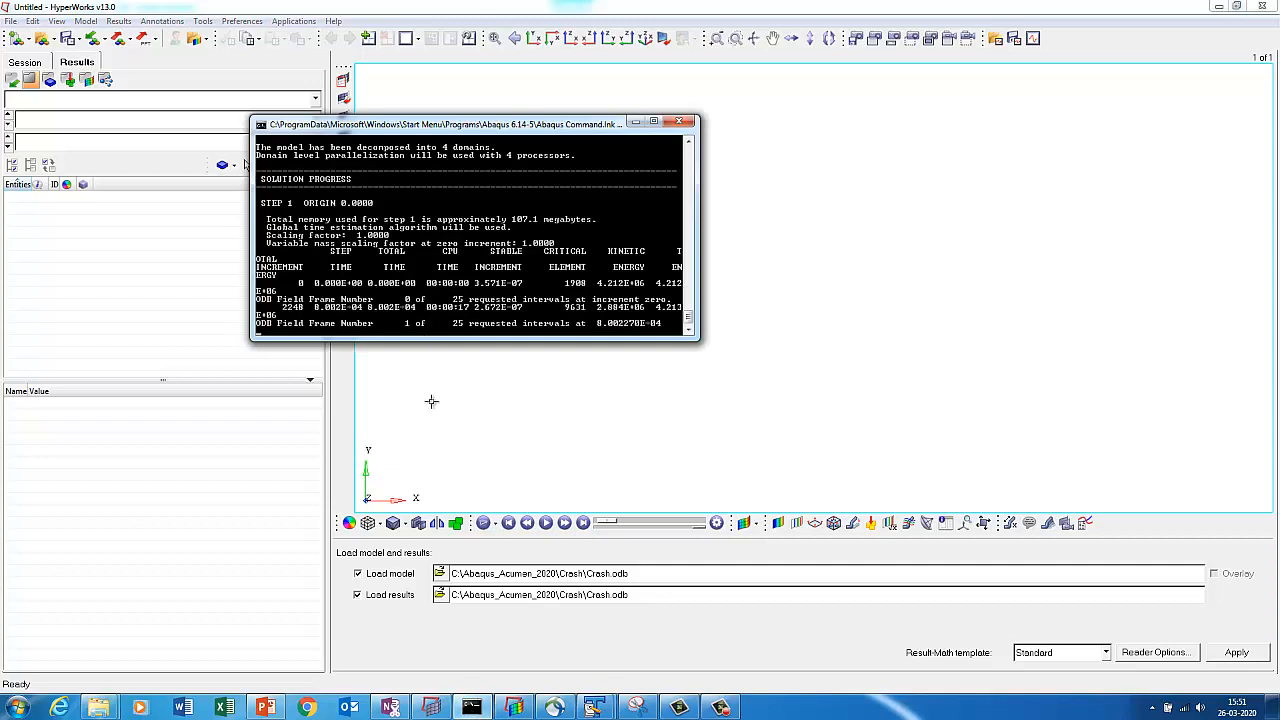
{"action": "left_click", "coordinate": [441, 574]}
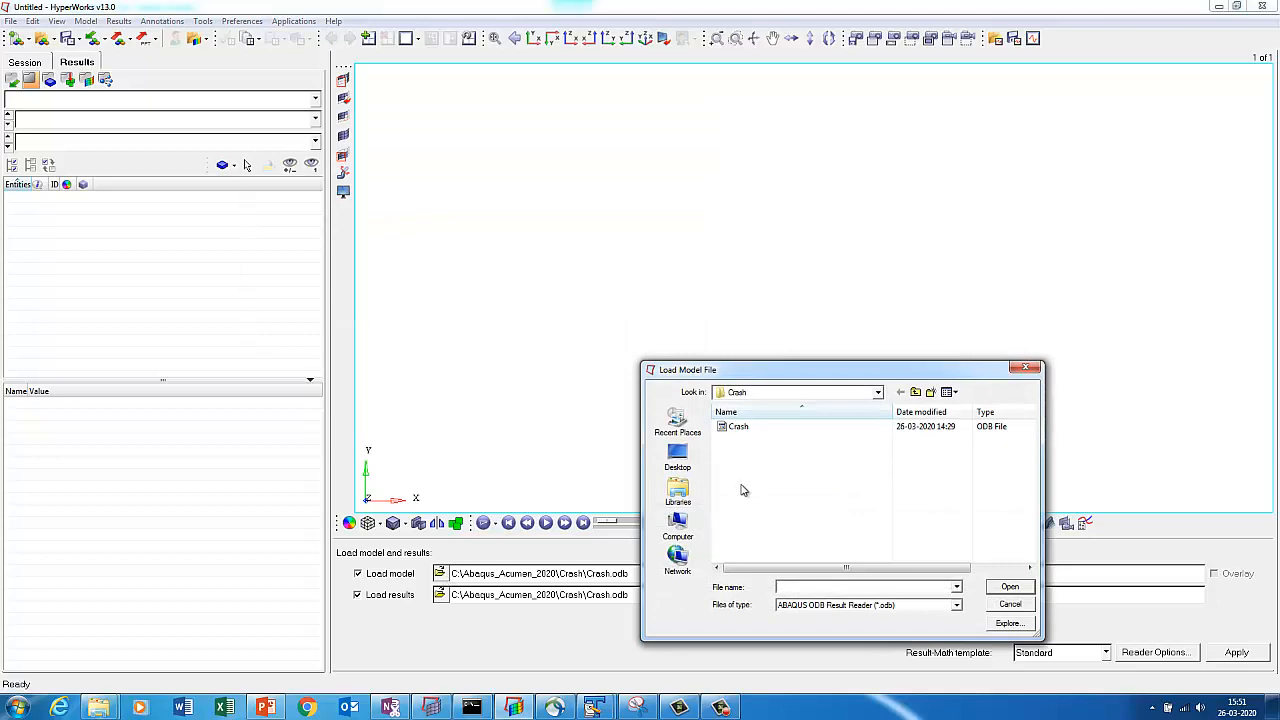
{"action": "left_click", "coordinate": [798, 605]}
{"action": "left_click", "coordinate": [718, 273]}
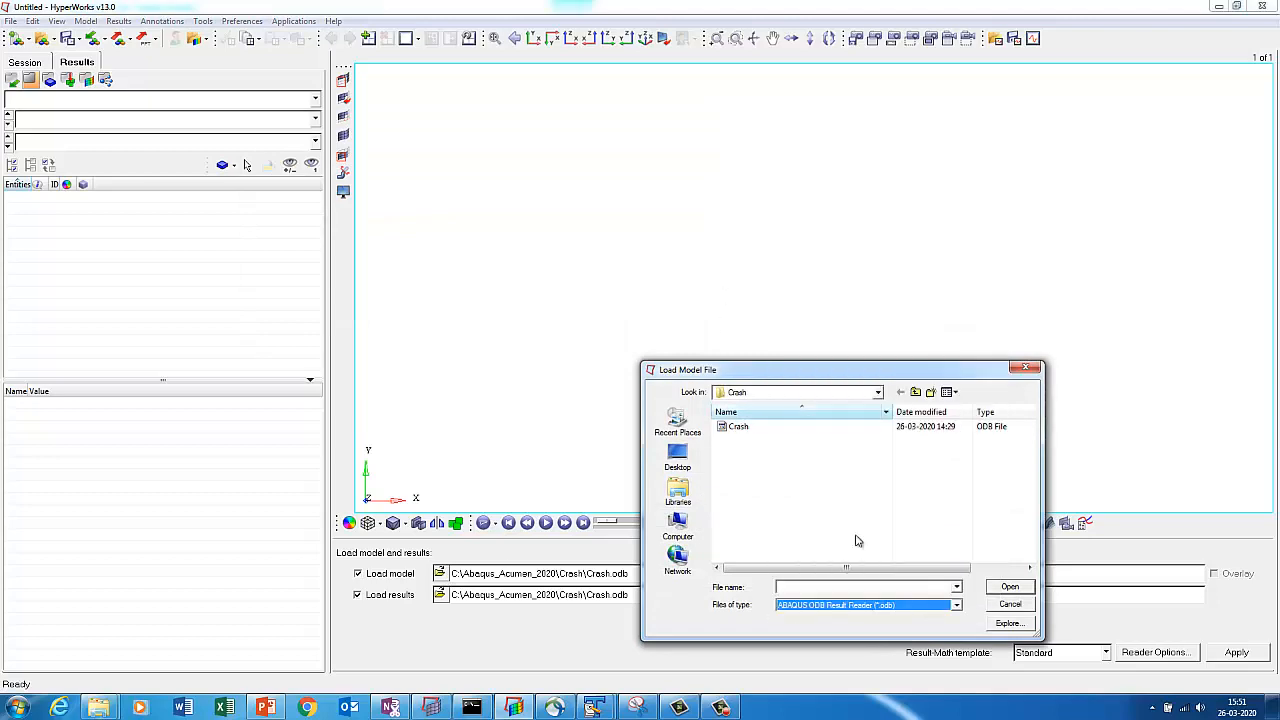
{"action": "left_click", "coordinate": [1010, 604]}
Copy the folder path D:\Abaqus_Acumen_2020 from Windows Explorer and return to HyperWorks.
{"action": "left_click", "coordinate": [98, 707]}
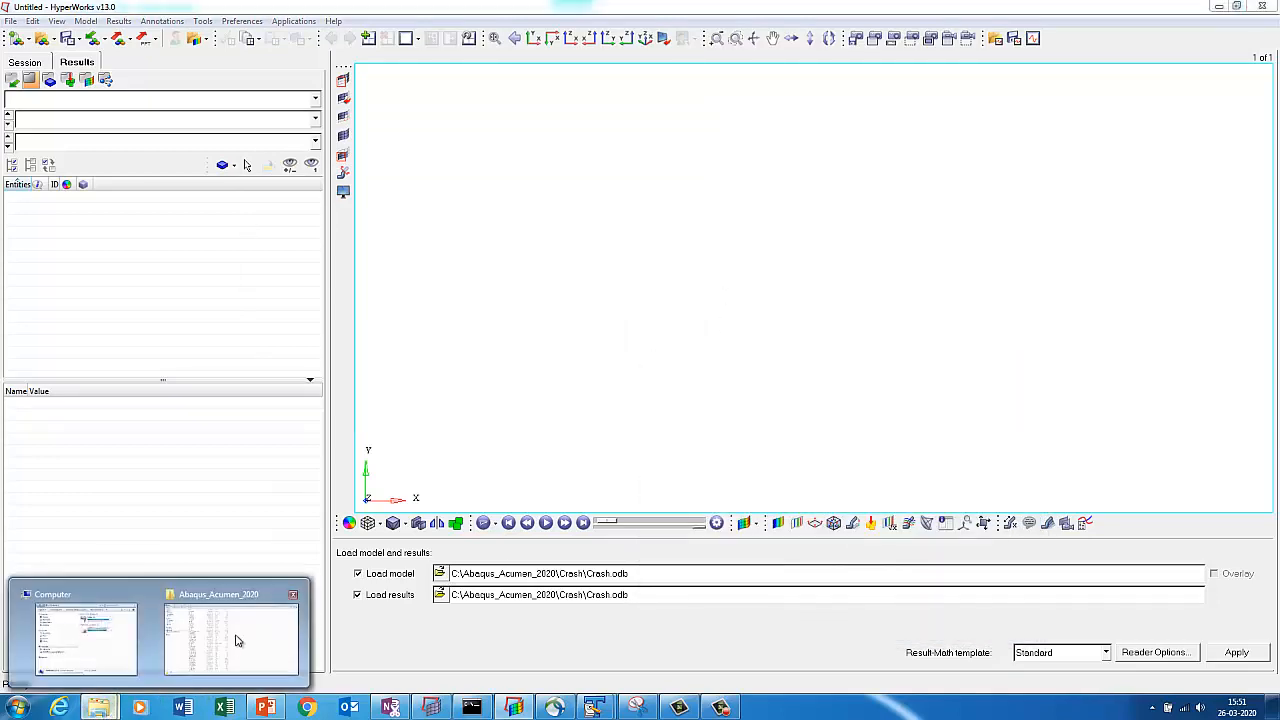
{"action": "left_click", "coordinate": [238, 640]}
{"action": "left_click", "coordinate": [143, 24]}
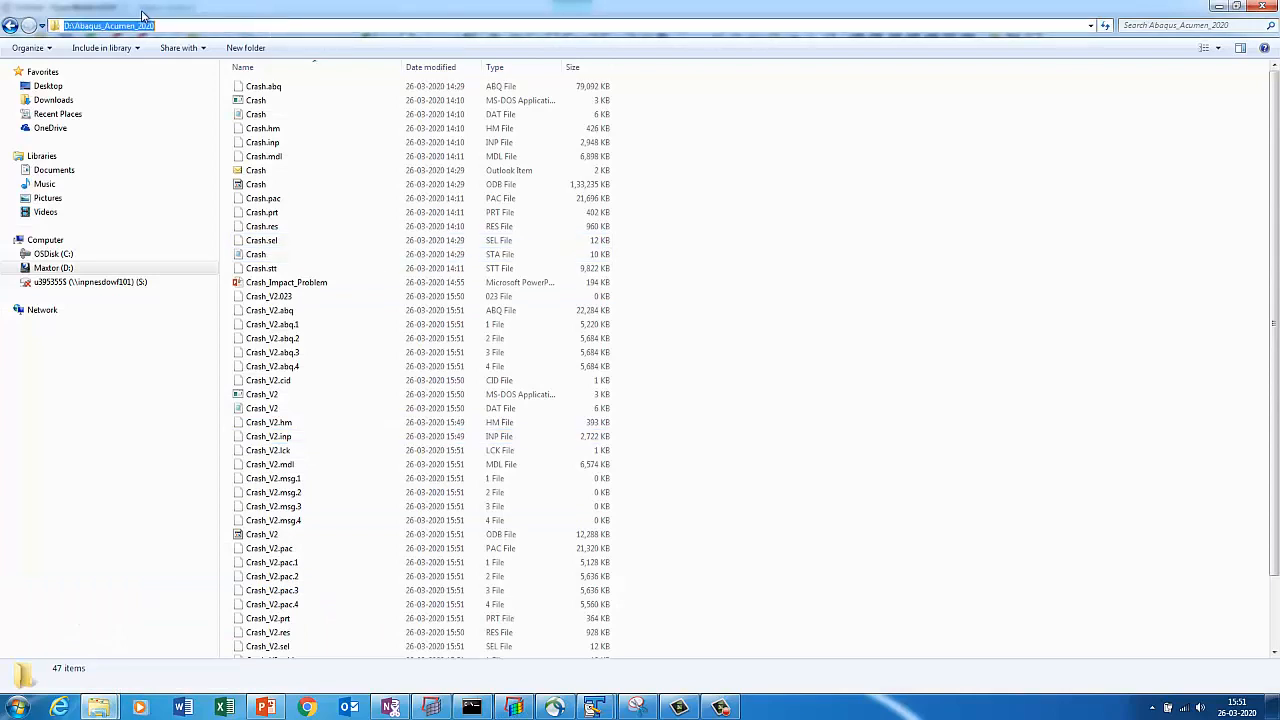
{"action": "right_click", "coordinate": [134, 25]}
{"action": "left_click", "coordinate": [160, 70]}
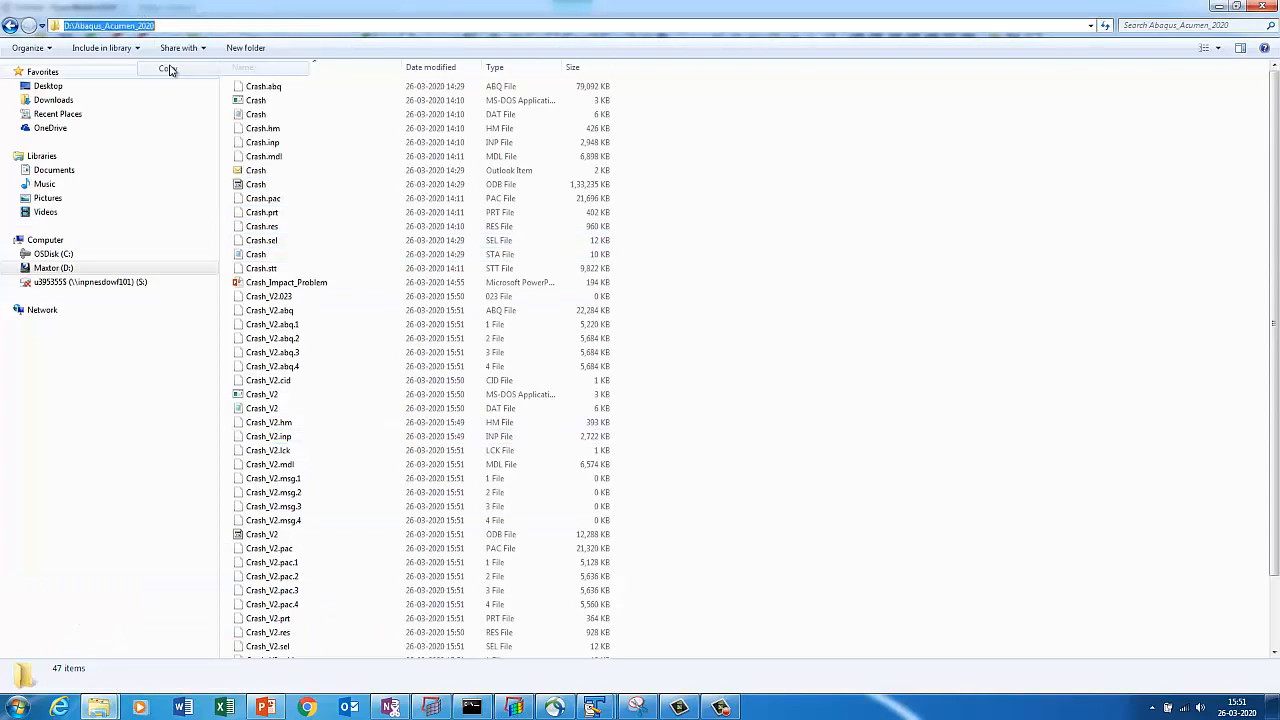
{"action": "left_click", "coordinate": [1217, 9]}
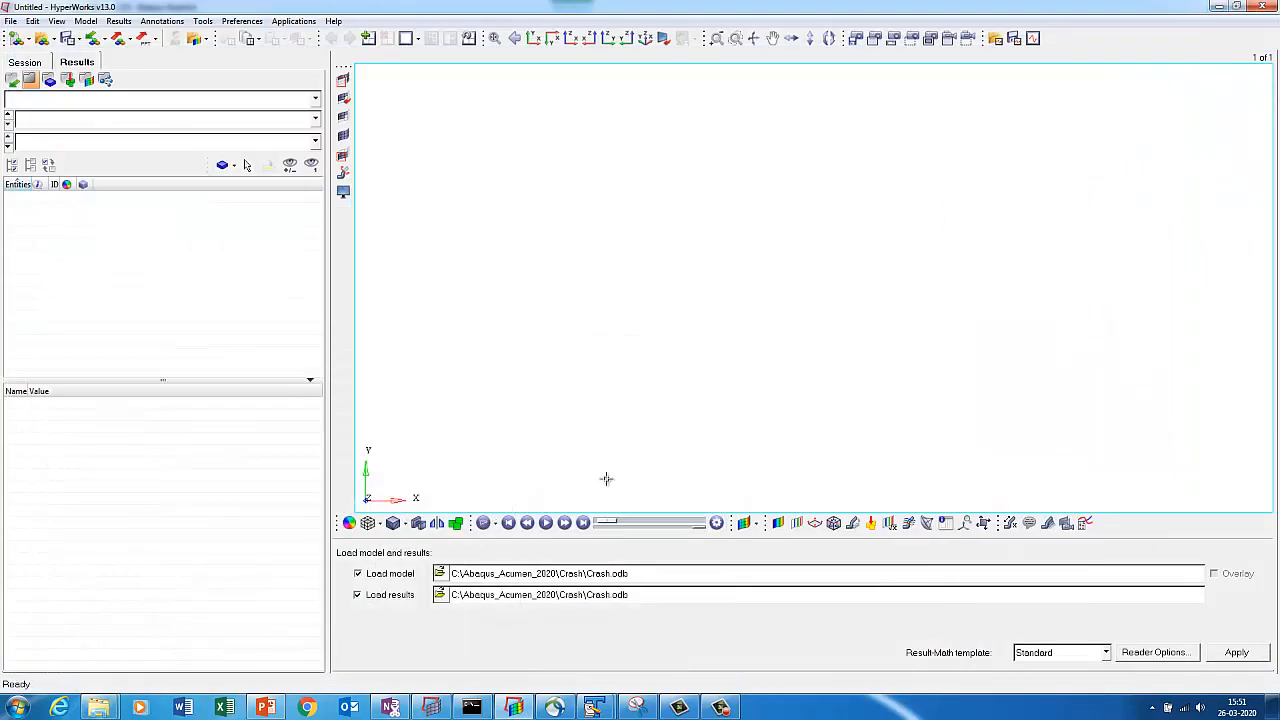
Load Crash_V2.odb from the copied D:\Abaqus_Acumen_2020 folder path as both model and results.
{"action": "left_click", "coordinate": [439, 574]}
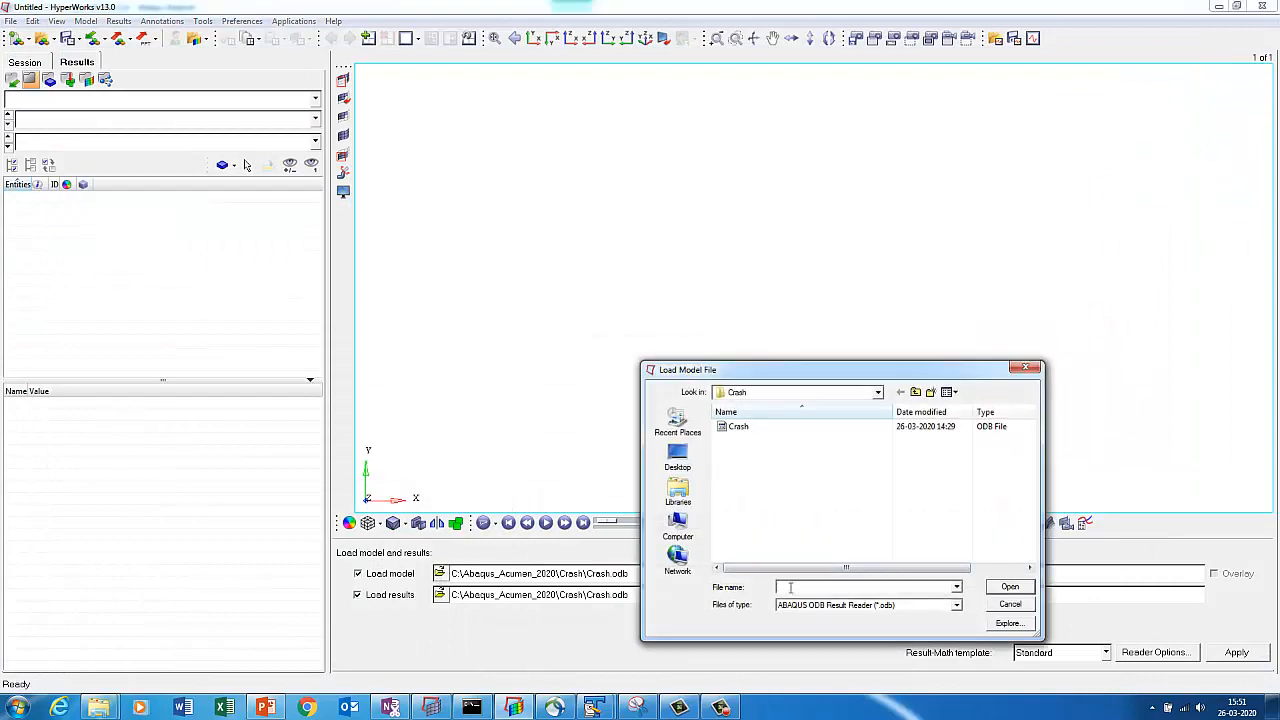
{"action": "key", "text": "ctrl+v"}
{"action": "key", "text": "Return"}
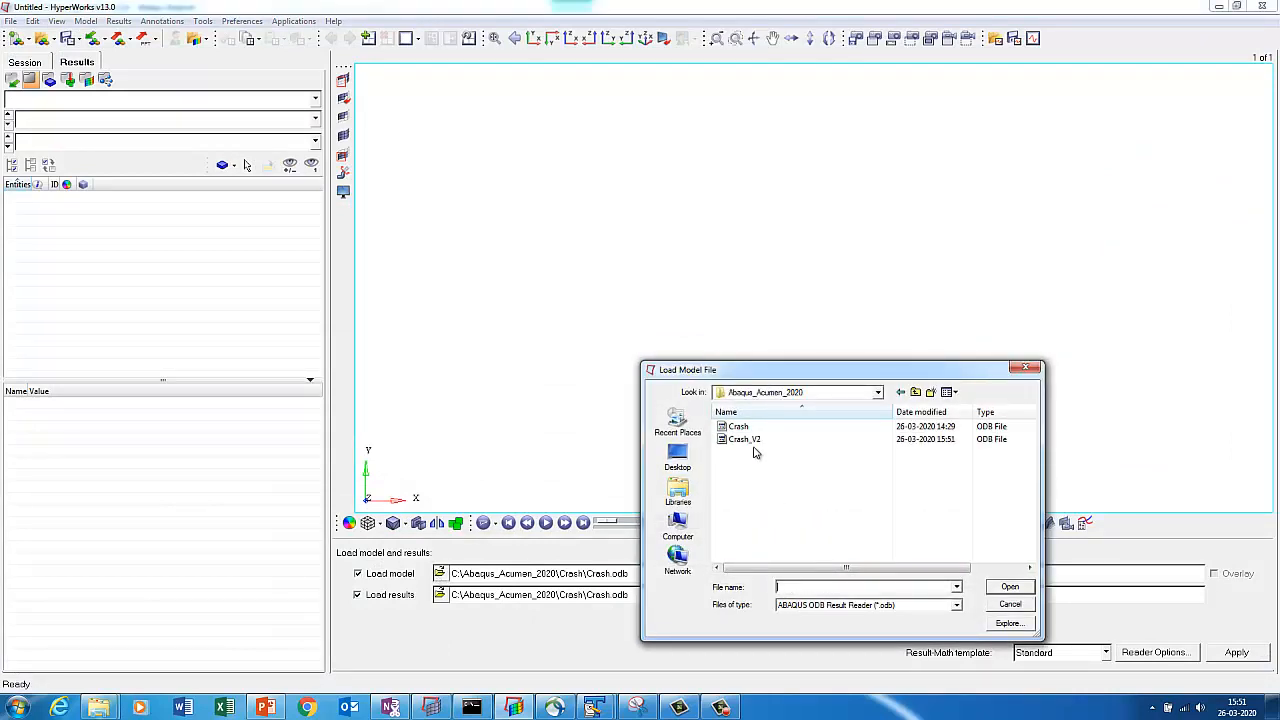
{"action": "left_click", "coordinate": [754, 442]}
{"action": "double_click", "coordinate": [754, 446]}
{"action": "left_click", "coordinate": [1237, 653]}
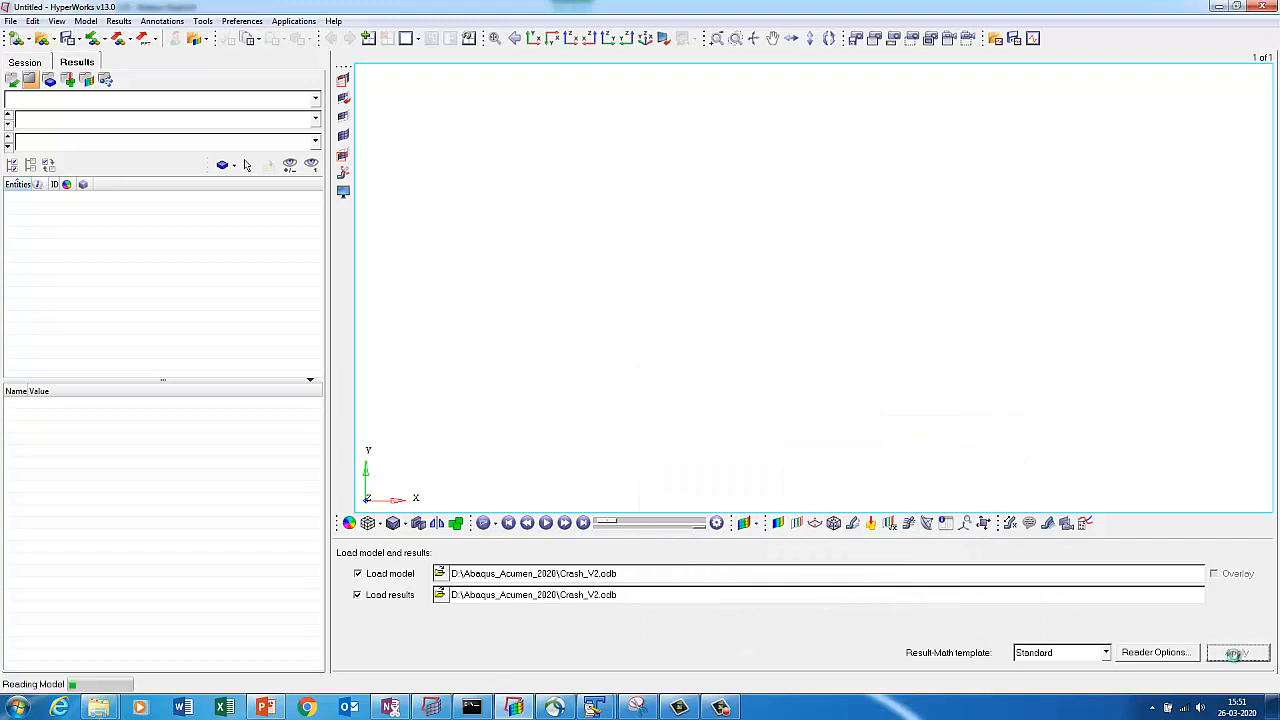
Animate the partial crash results with mesh lines shown, and check the job's progress in the Abaqus Command window.
{"action": "left_click", "coordinate": [546, 525]}
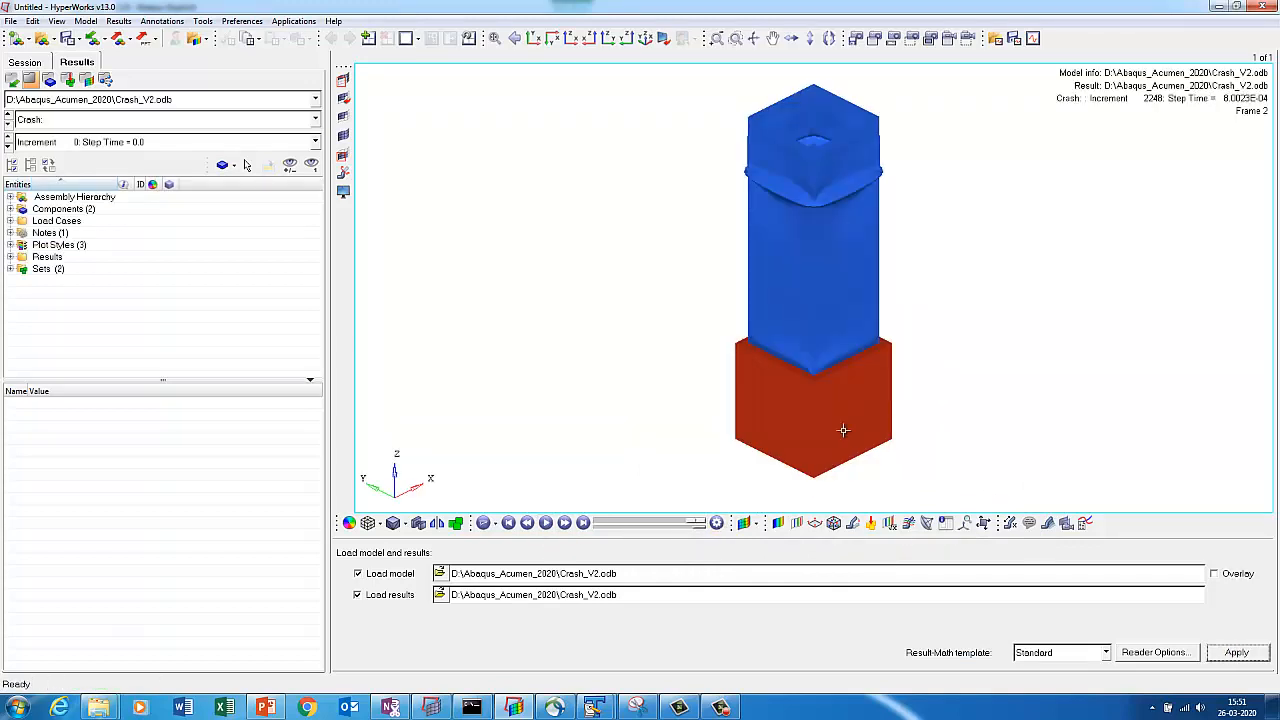
{"action": "left_click_drag", "start_coordinate": [731, 303], "coordinate": [890, 405], "text": "ctrl"}
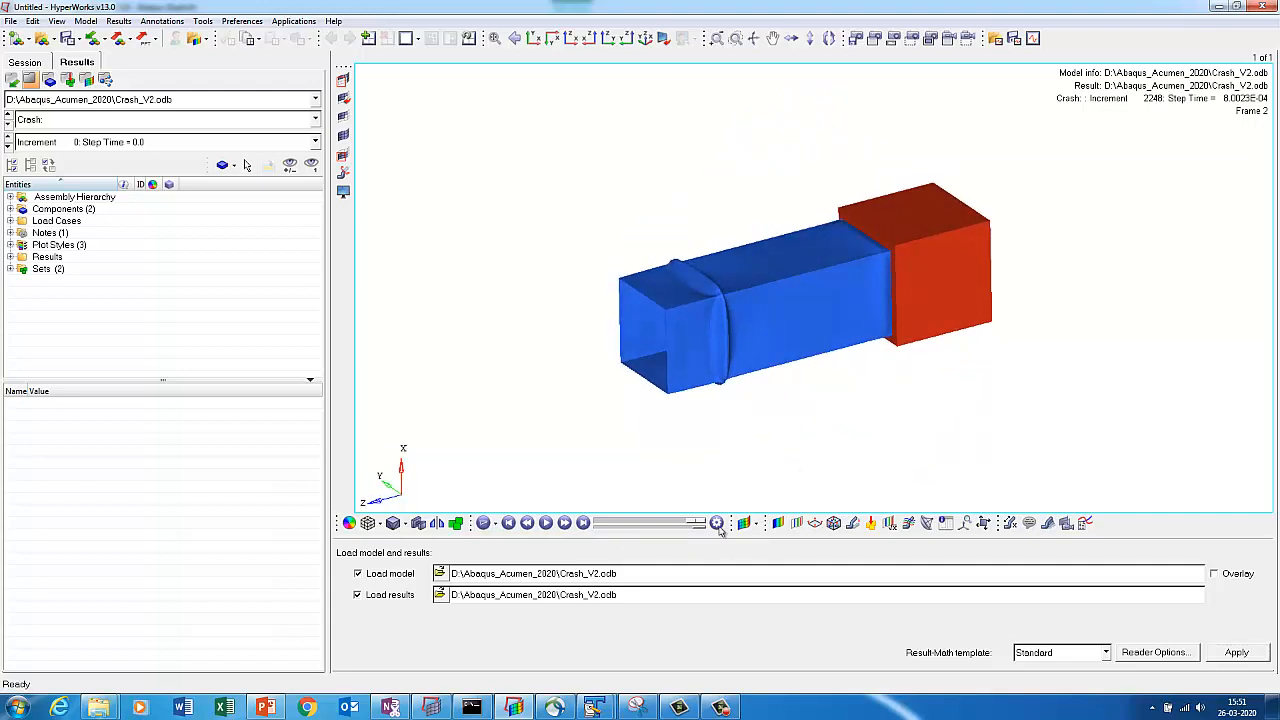
{"action": "left_click", "coordinate": [404, 523]}
{"action": "left_click", "coordinate": [450, 541]}
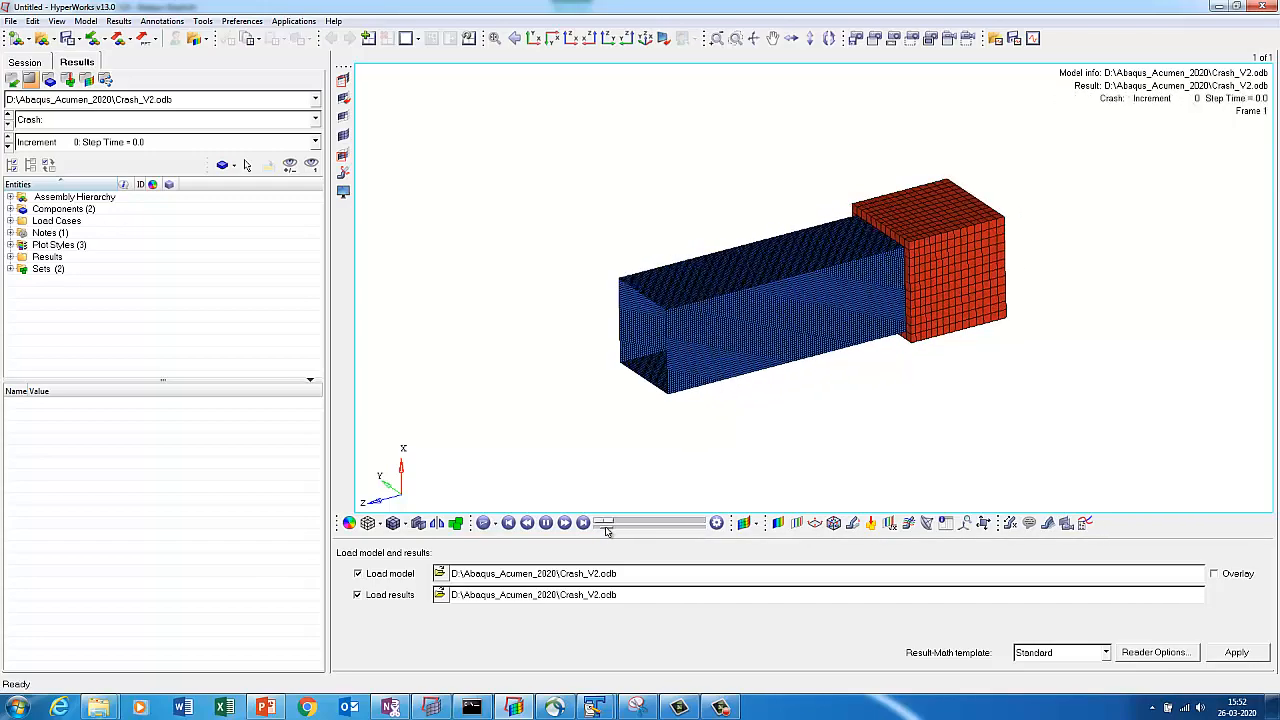
{"action": "left_click", "coordinate": [546, 523]}
{"action": "left_click", "coordinate": [484, 709]}
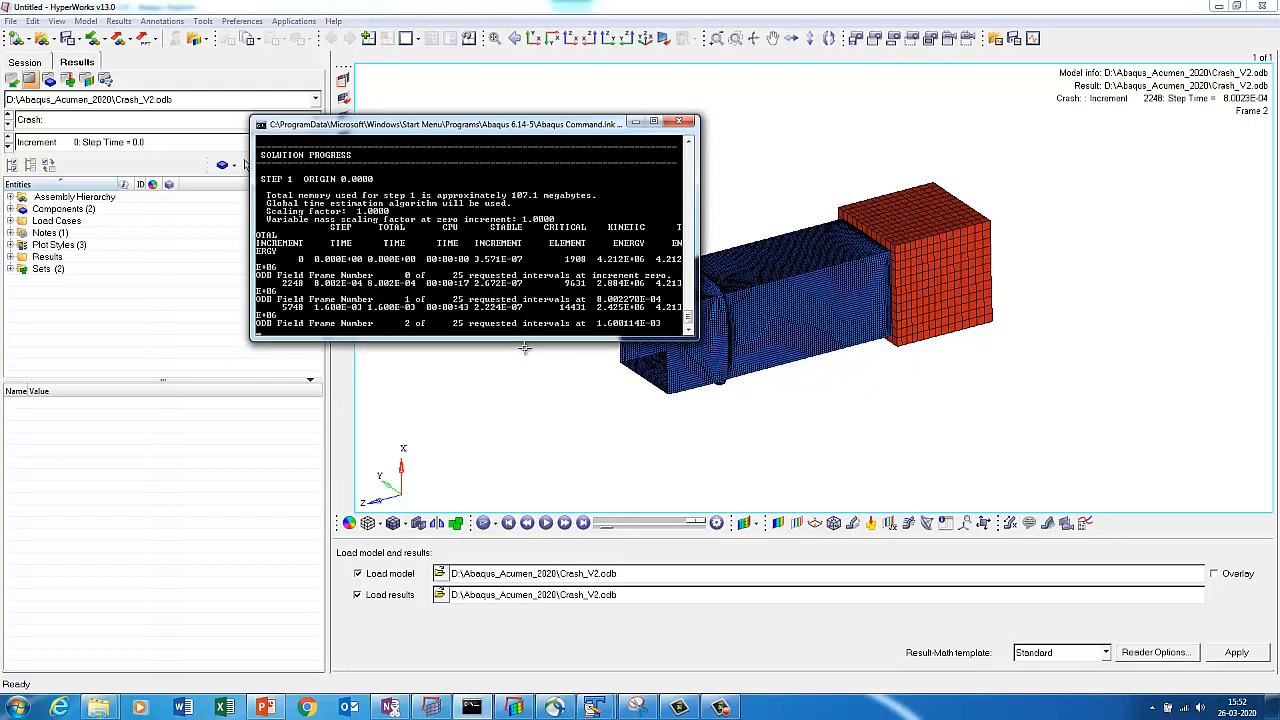
{"action": "left_click", "coordinate": [720, 708]}
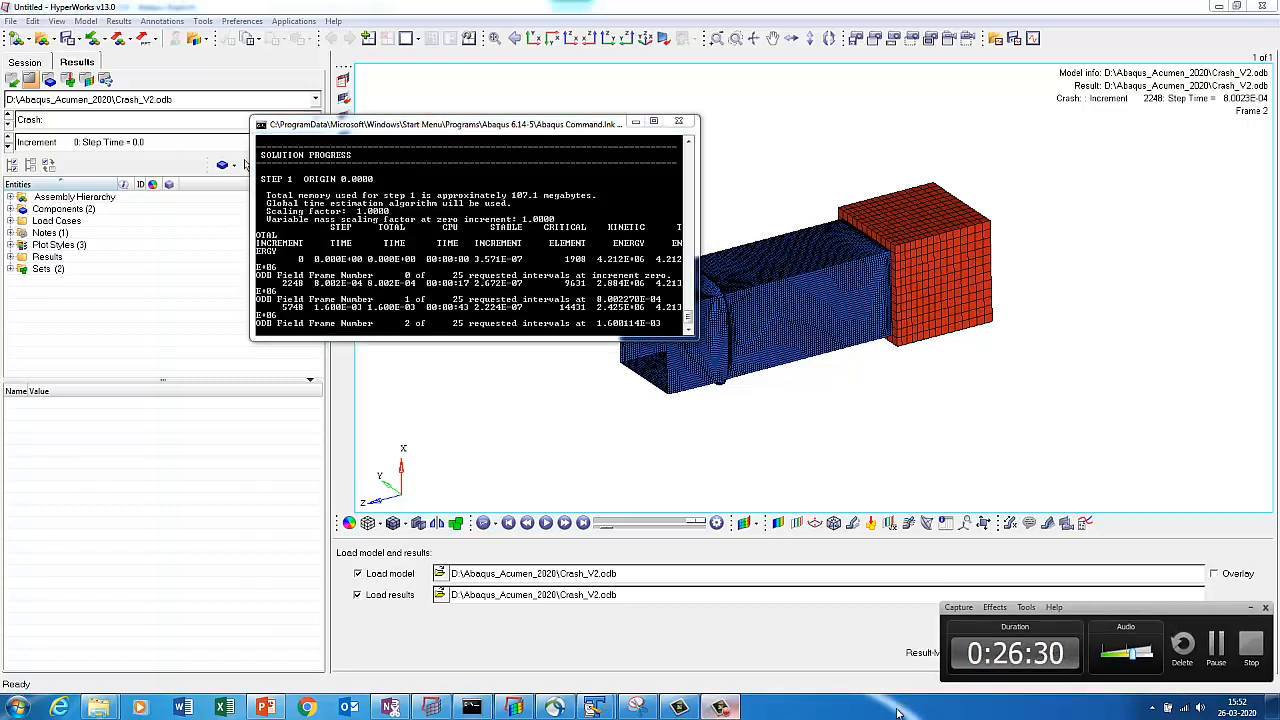
{"action": "left_click", "coordinate": [1214, 650]}
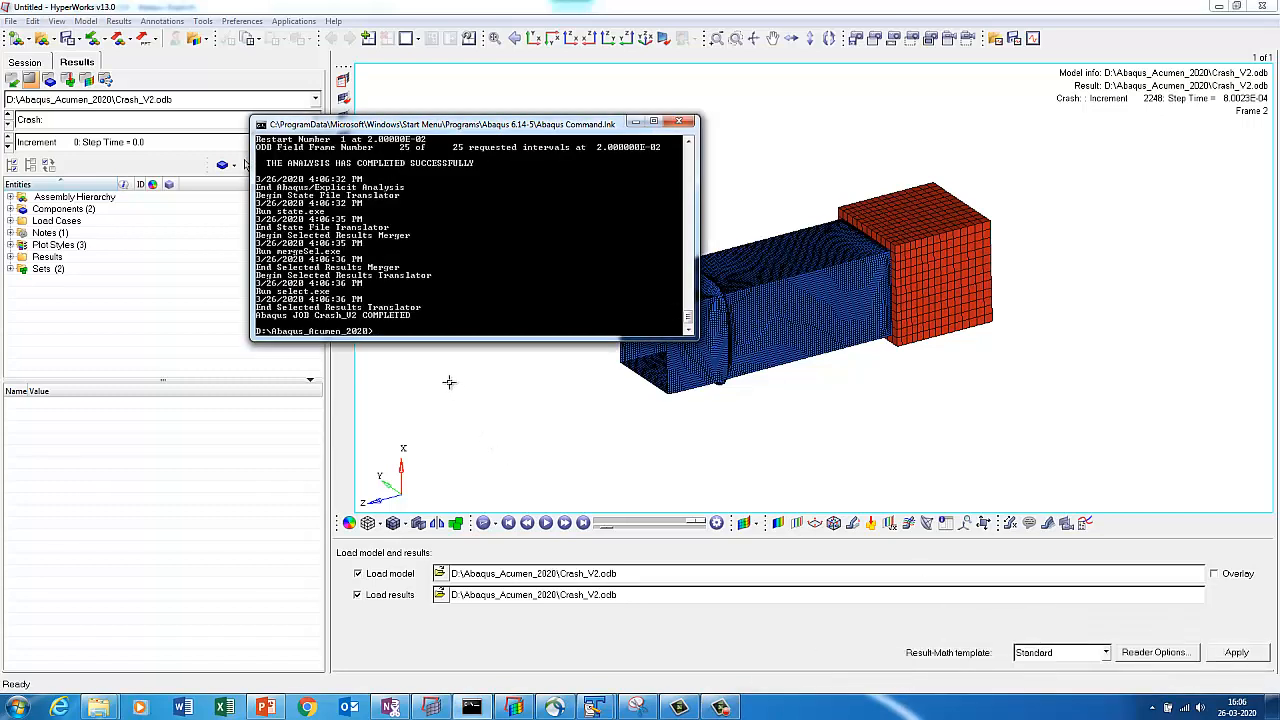
{"action": "left_click", "coordinate": [733, 708]}
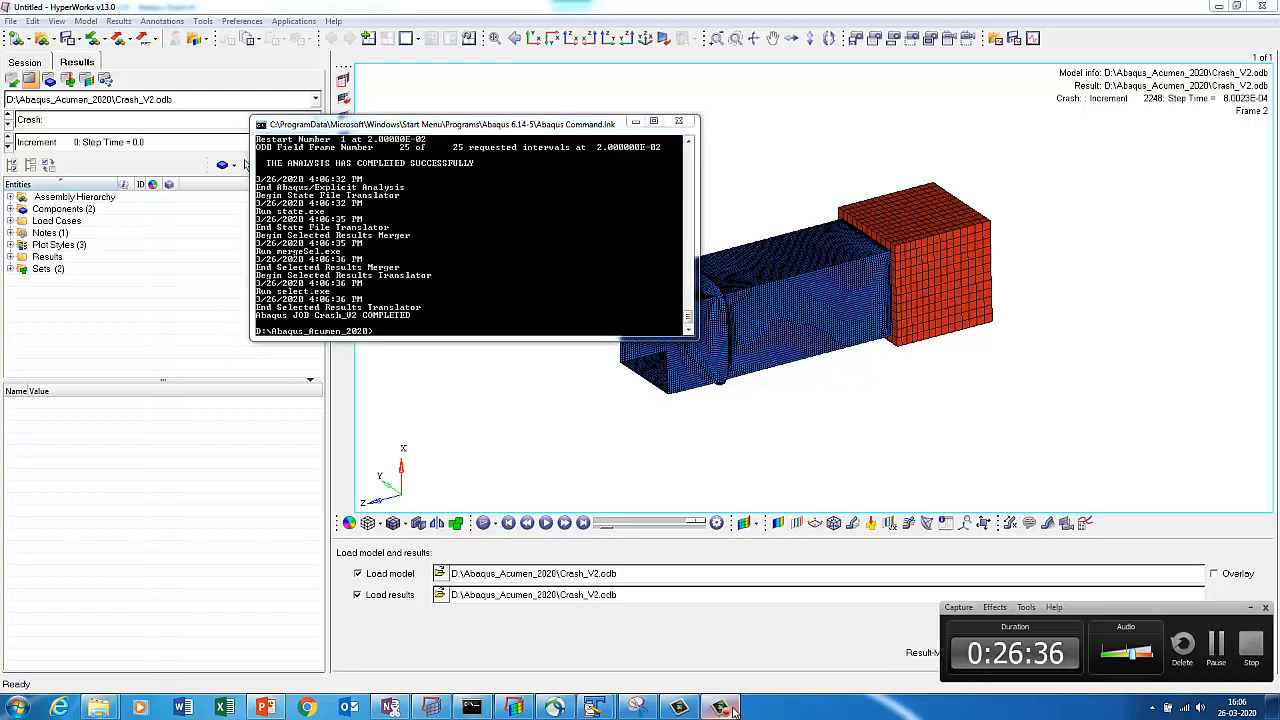
{"action": "left_click", "coordinate": [733, 708]}
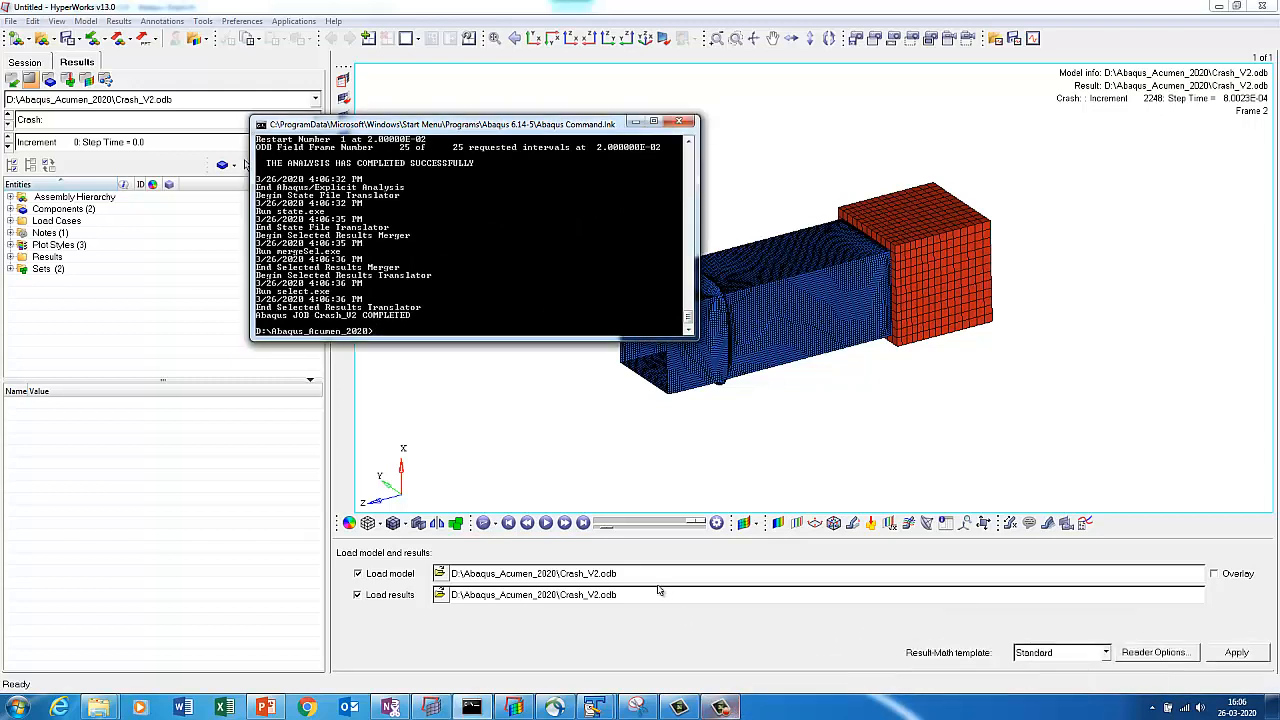
Reload Crash_V2.odb in place of the current model and animate the tube crash with mesh lines shown.
{"action": "left_click", "coordinate": [1232, 653]}
{"action": "left_click", "coordinate": [662, 398]}
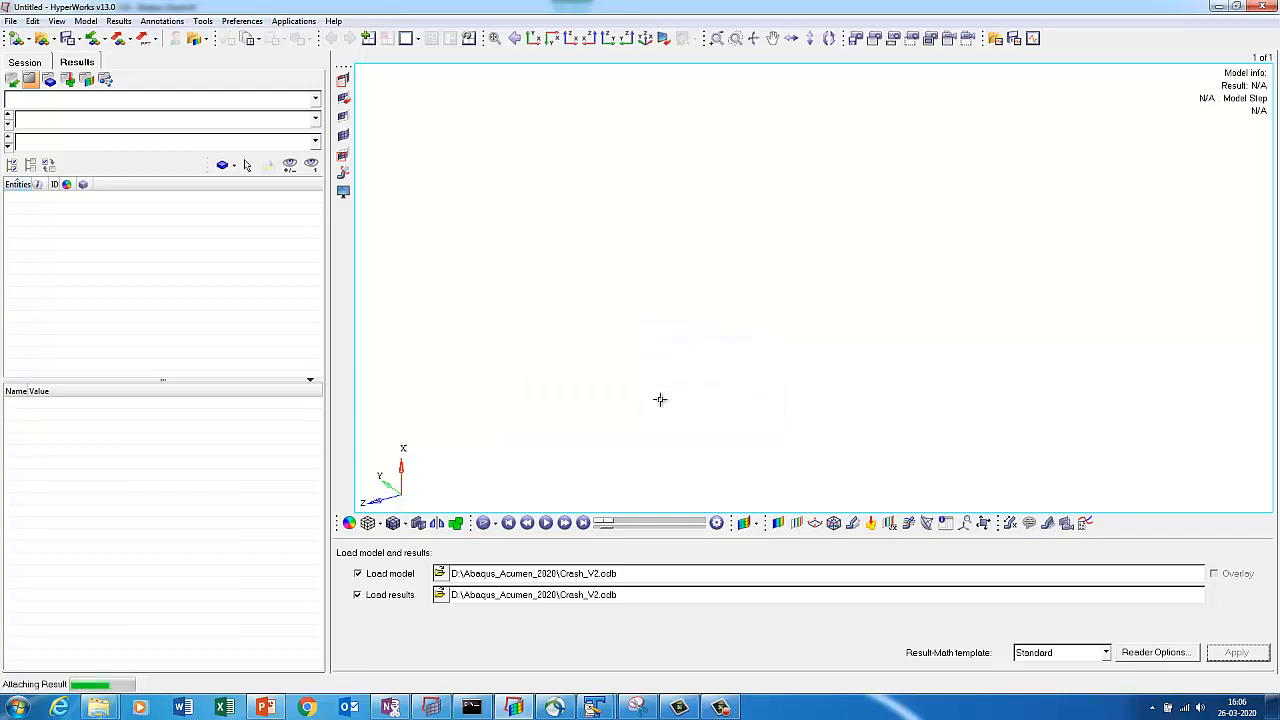
{"action": "left_click", "coordinate": [393, 524]}
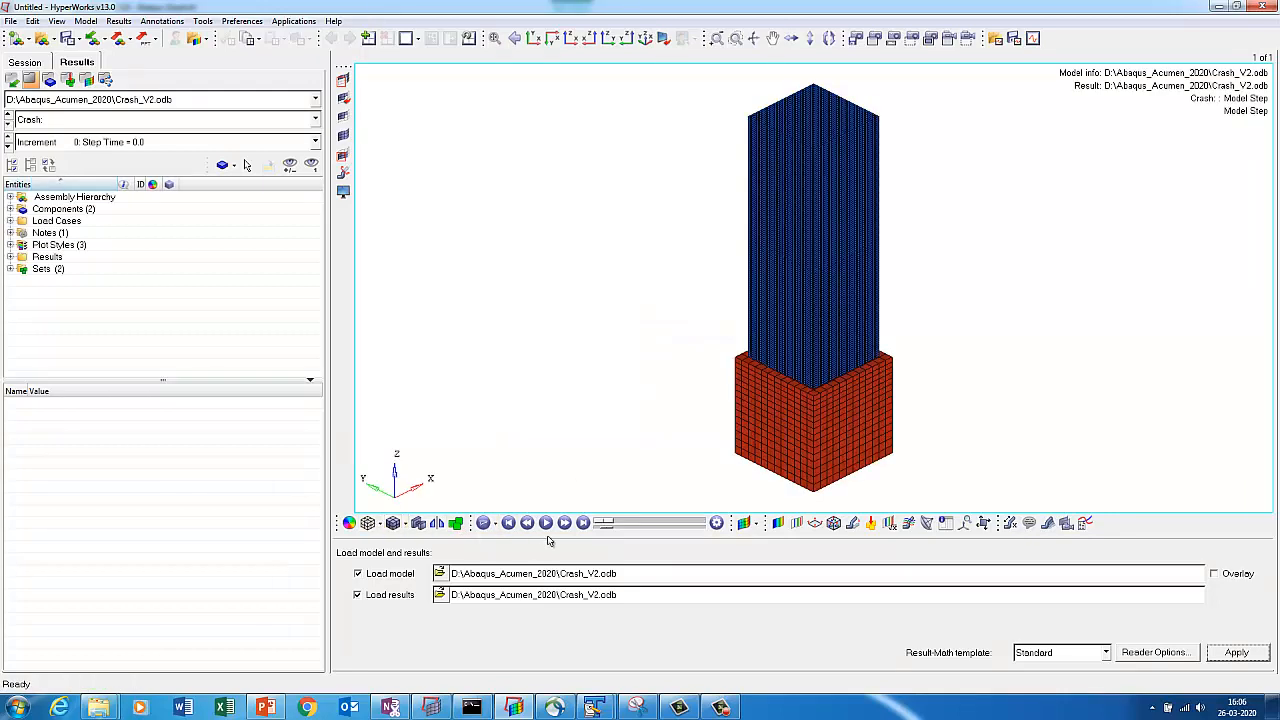
{"action": "left_click", "coordinate": [545, 523]}
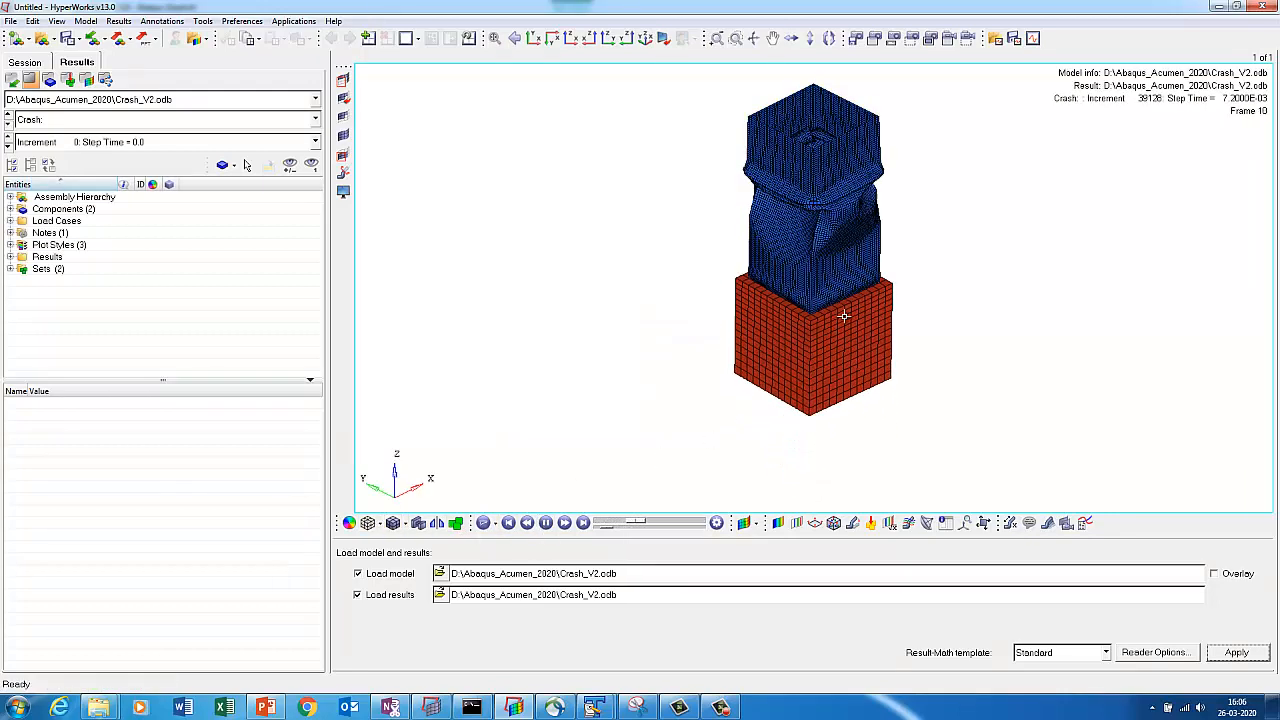
{"action": "left_click_drag", "start_coordinate": [802, 190], "coordinate": [785, 360], "text": "ctrl"}
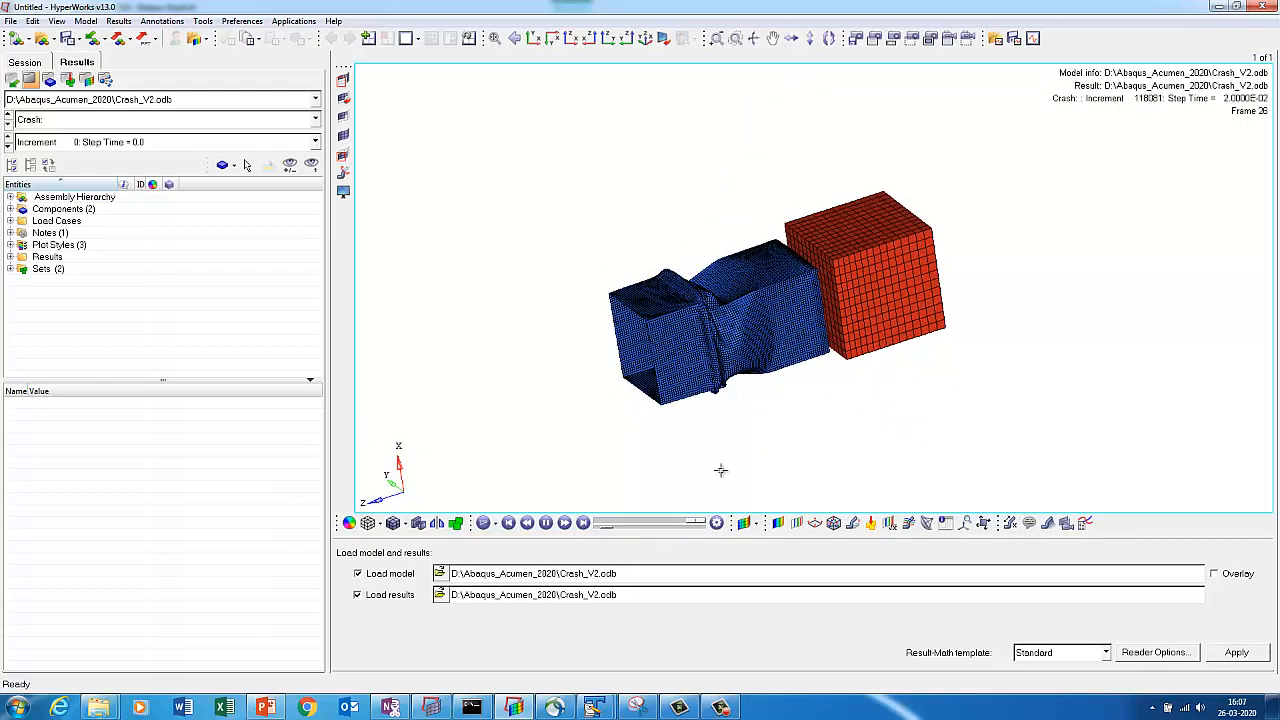
{"action": "scroll", "coordinate": [720, 469], "scroll_direction": "up", "scroll_amount": 3}
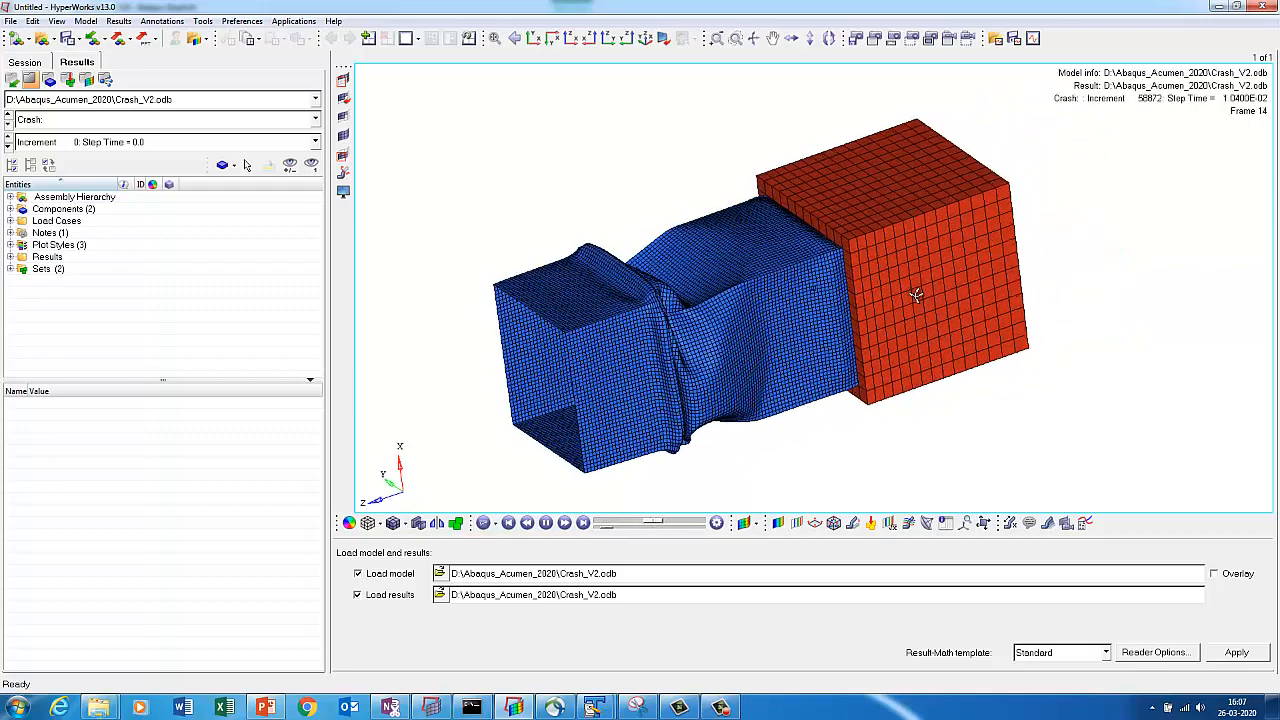
Apply a contour of S-Global-Stress components IP (t) with vonMises to the crash model.
{"action": "left_click", "coordinate": [744, 523]}
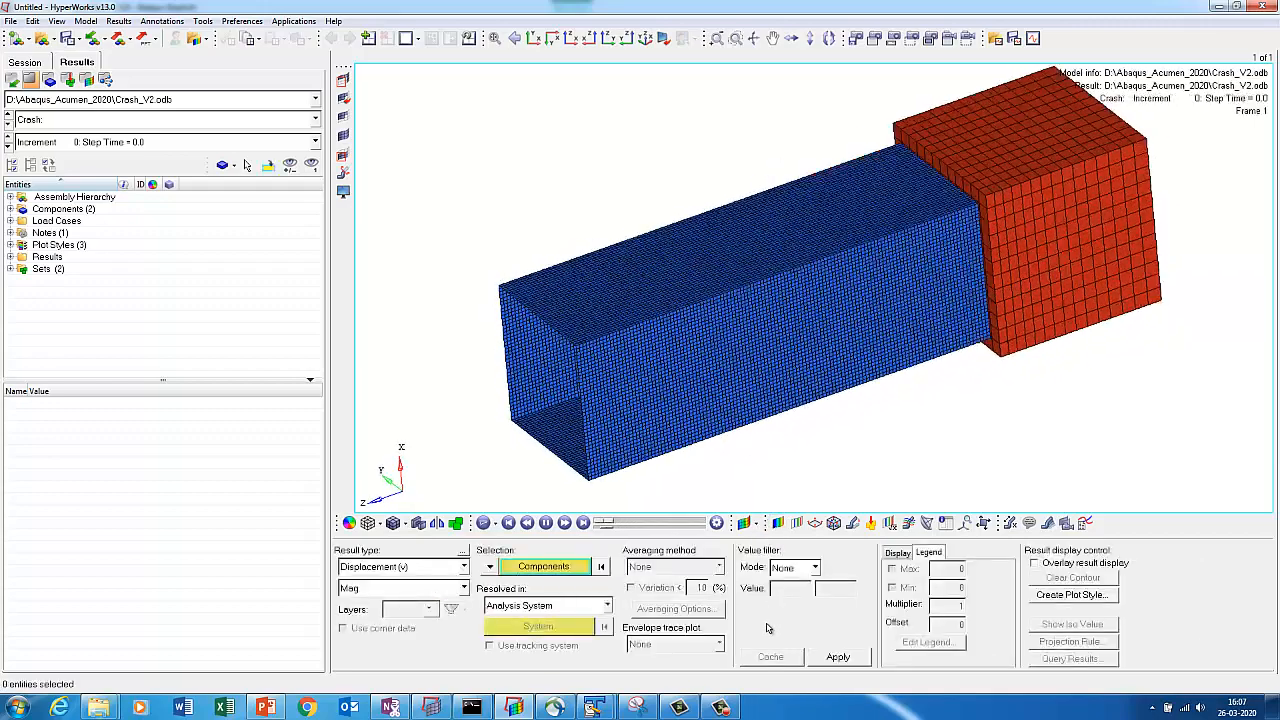
{"action": "left_click", "coordinate": [464, 567]}
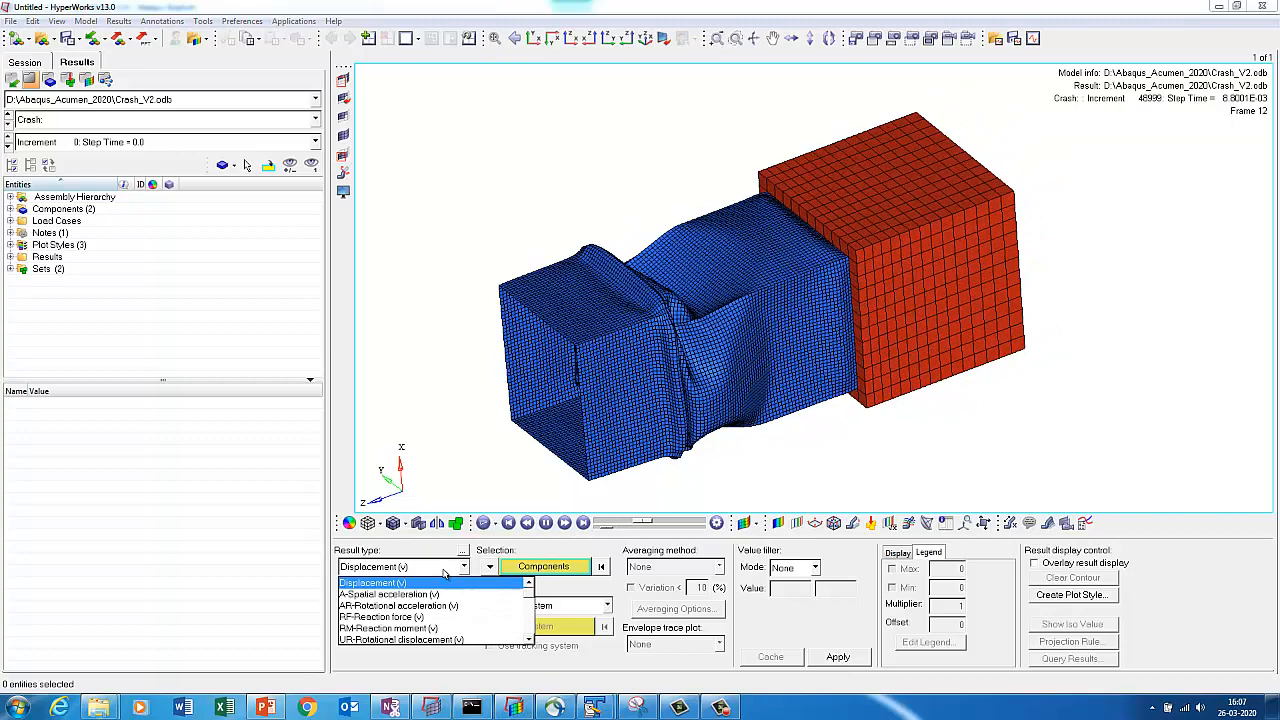
{"action": "left_click", "coordinate": [528, 640]}
{"action": "left_click", "coordinate": [528, 640]}
{"action": "left_click", "coordinate": [528, 640]}
{"action": "left_click", "coordinate": [528, 640]}
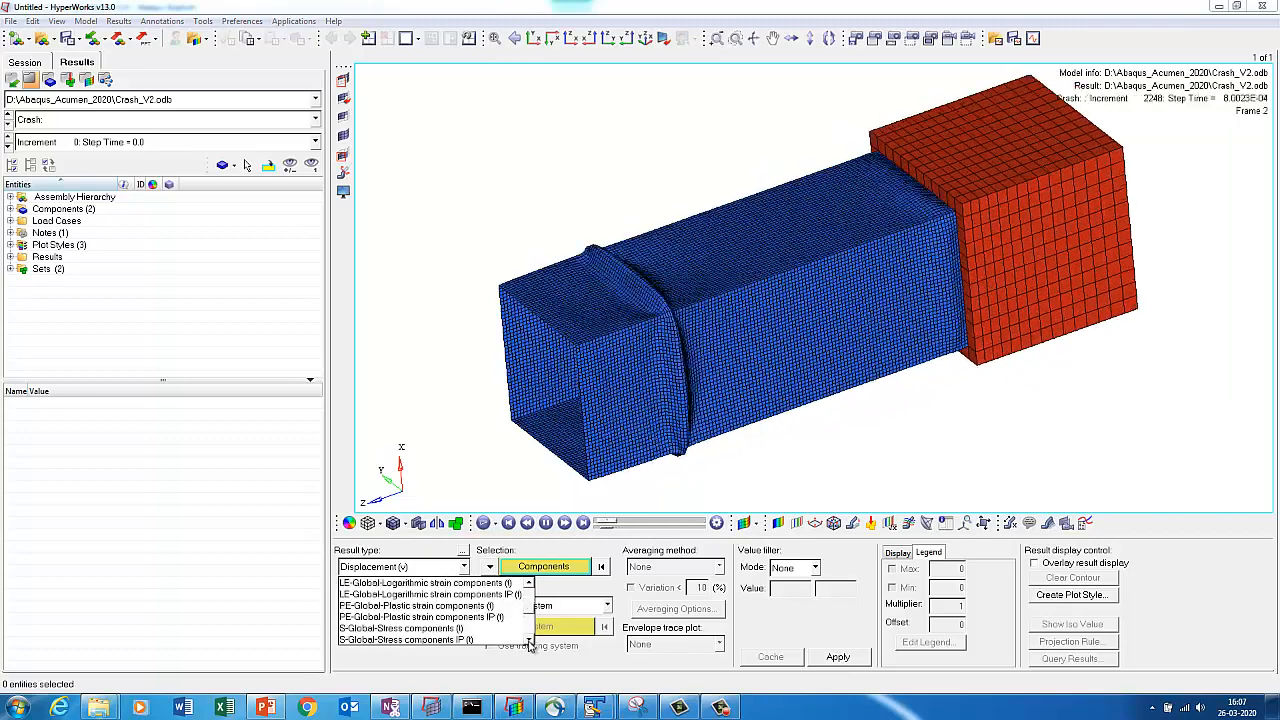
{"action": "left_click", "coordinate": [468, 640]}
{"action": "left_click", "coordinate": [836, 658]}
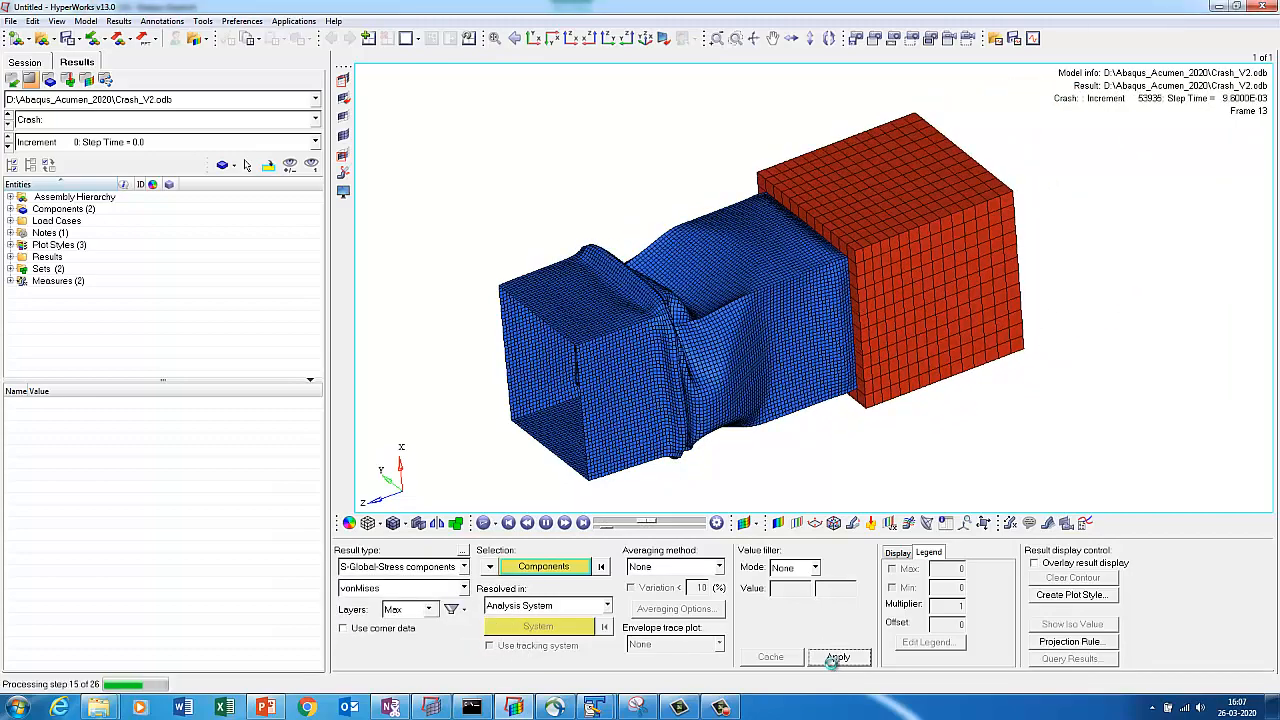
Set the von Mises contour's averaging method to Simple and apply it to the crash model.
{"action": "left_click", "coordinate": [690, 568]}
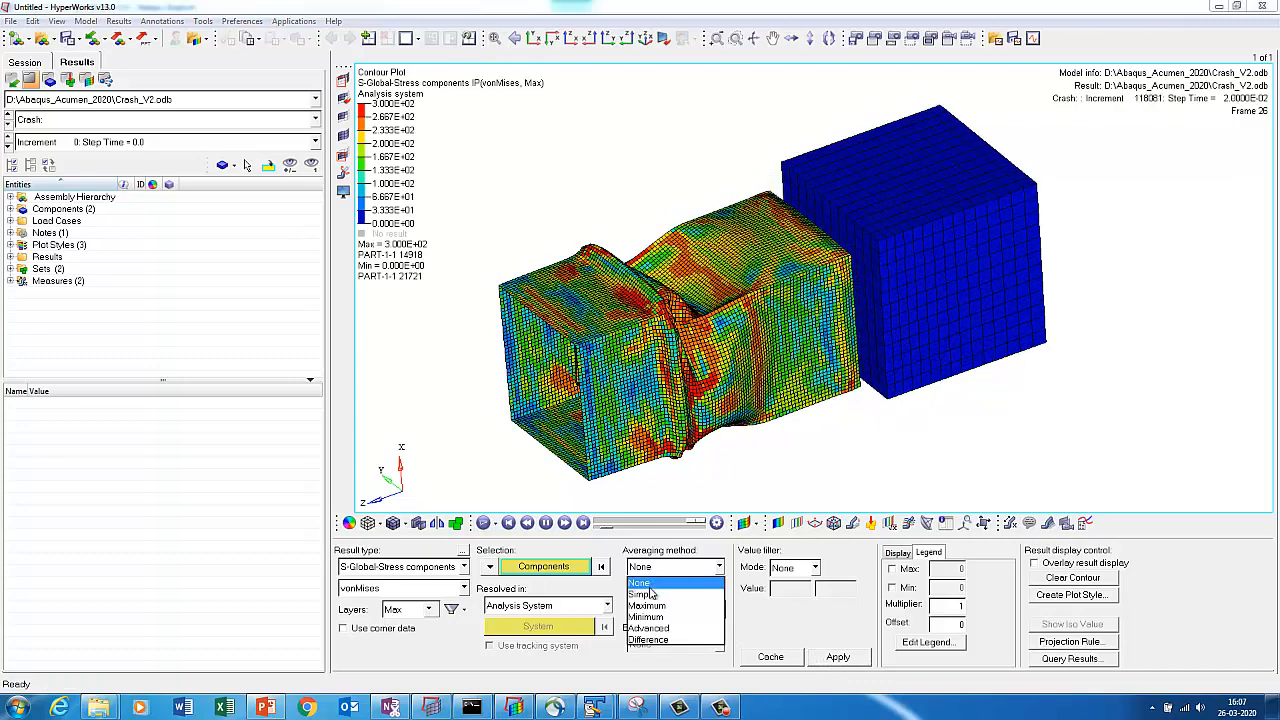
{"action": "left_click", "coordinate": [654, 593]}
{"action": "left_click", "coordinate": [828, 657]}
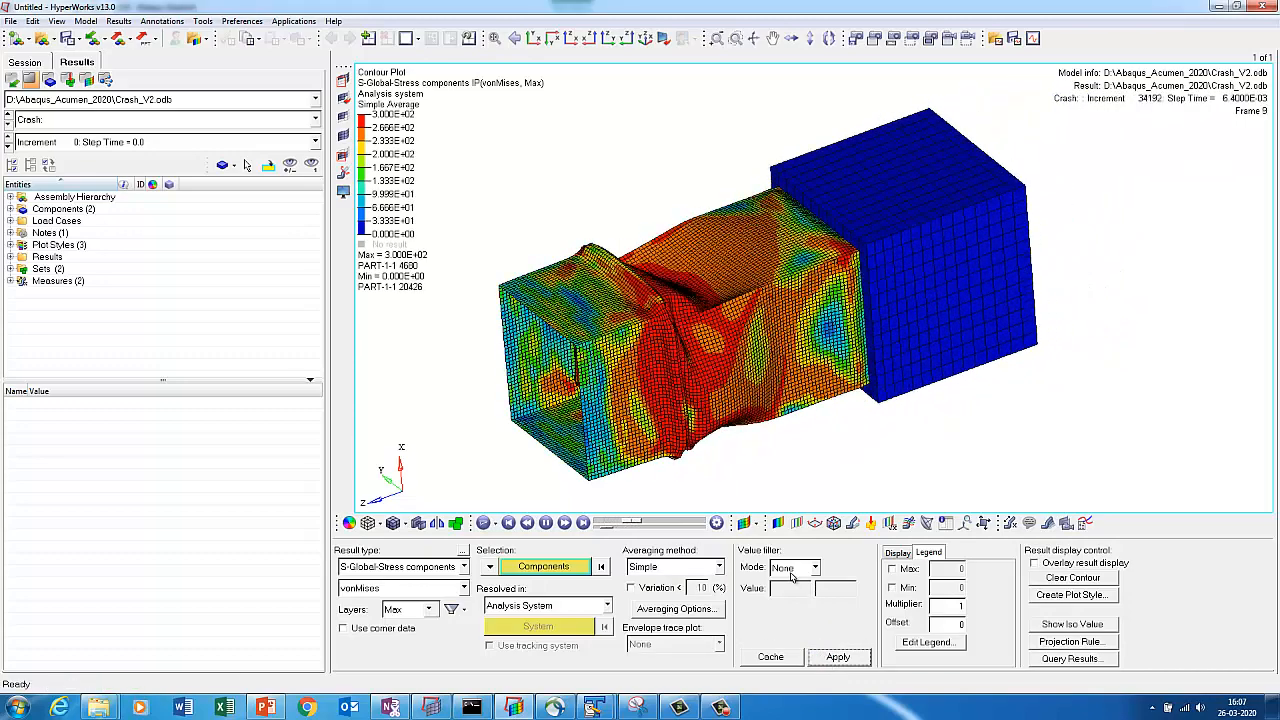
Add a Y Axis section cut through the tube and block, reverse its clipping side, and inspect the folded tube interior.
{"action": "left_click", "coordinate": [343, 190]}
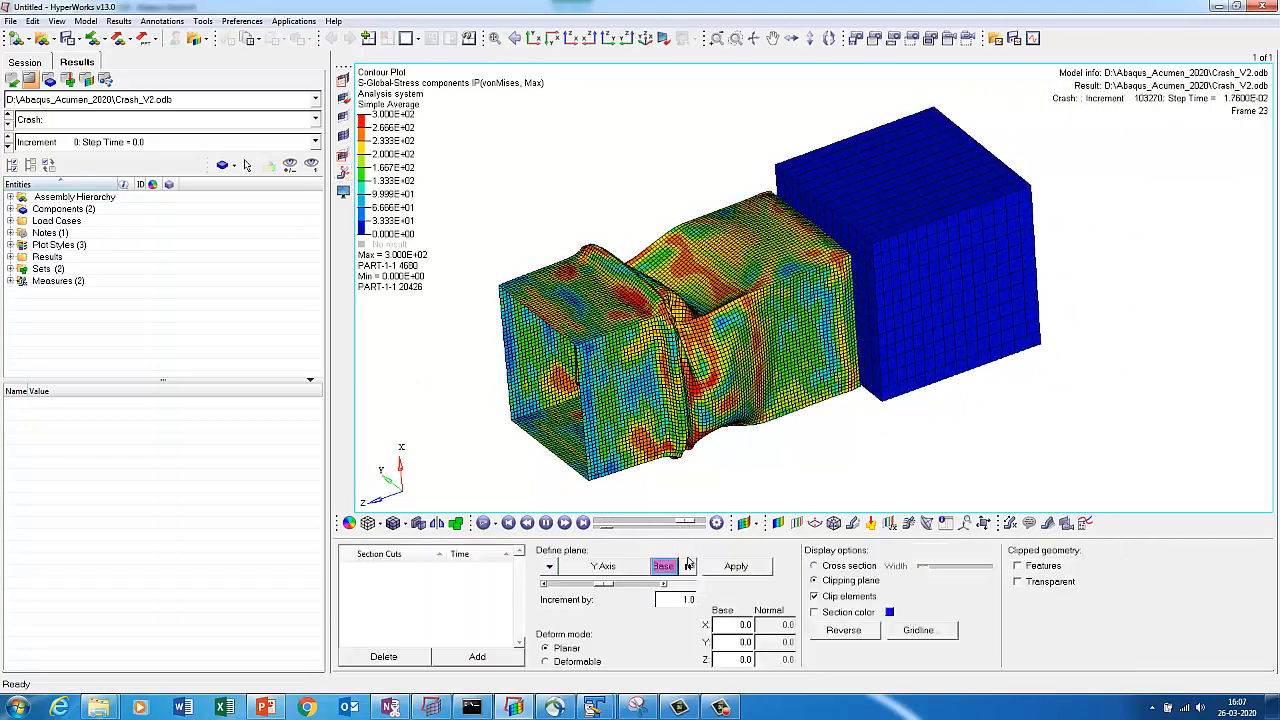
{"action": "left_click", "coordinate": [845, 630]}
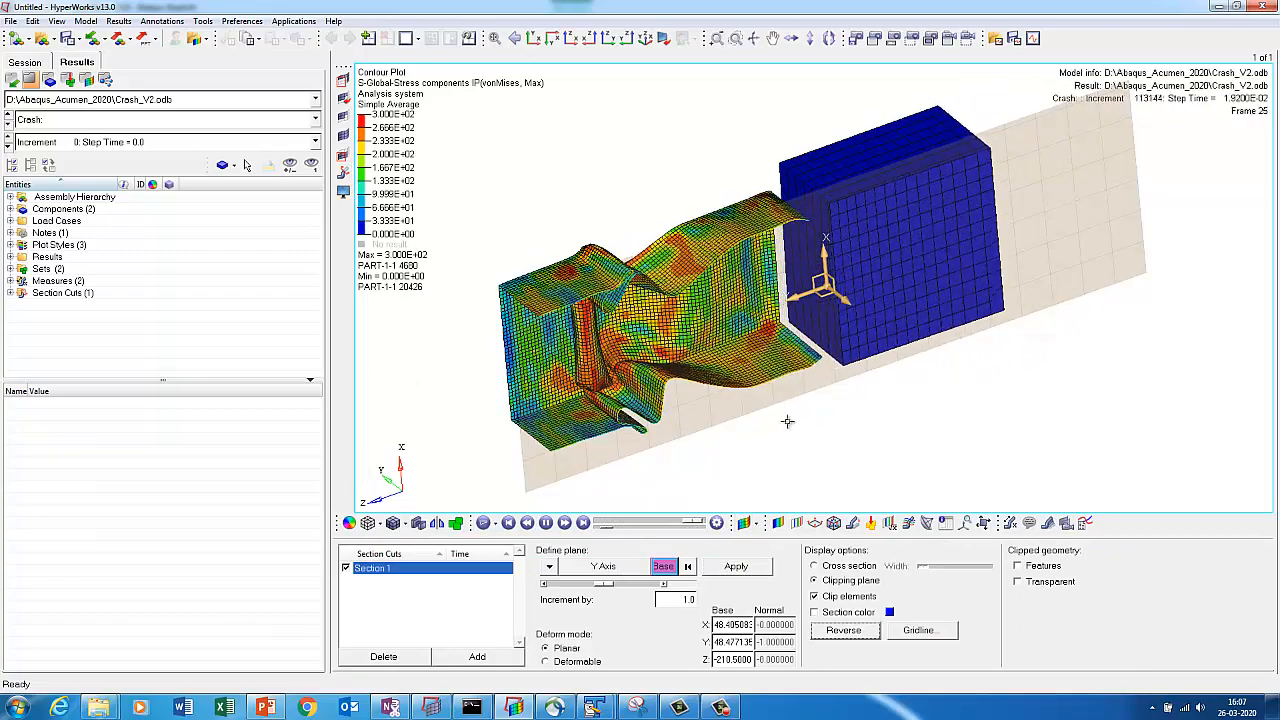
{"action": "left_click_drag", "start_coordinate": [788, 422], "coordinate": [652, 354], "text": "ctrl"}
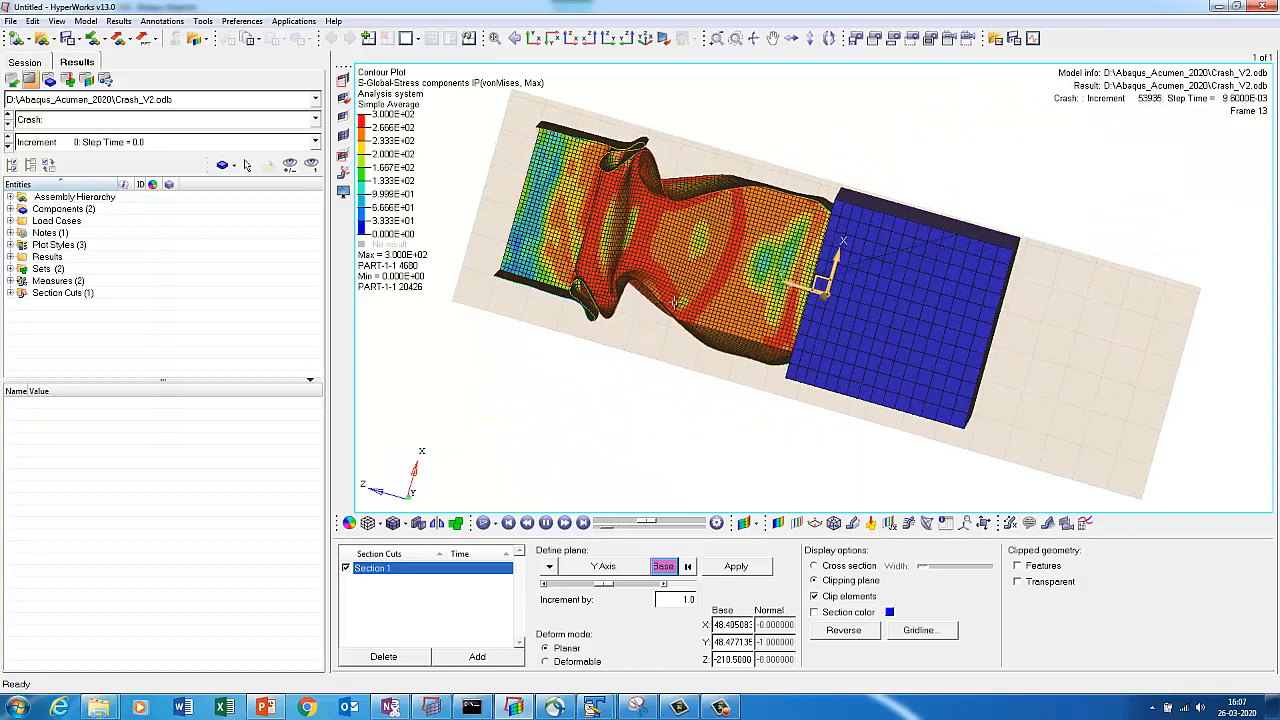
{"action": "left_click_drag", "start_coordinate": [709, 325], "coordinate": [580, 260], "text": "ctrl"}
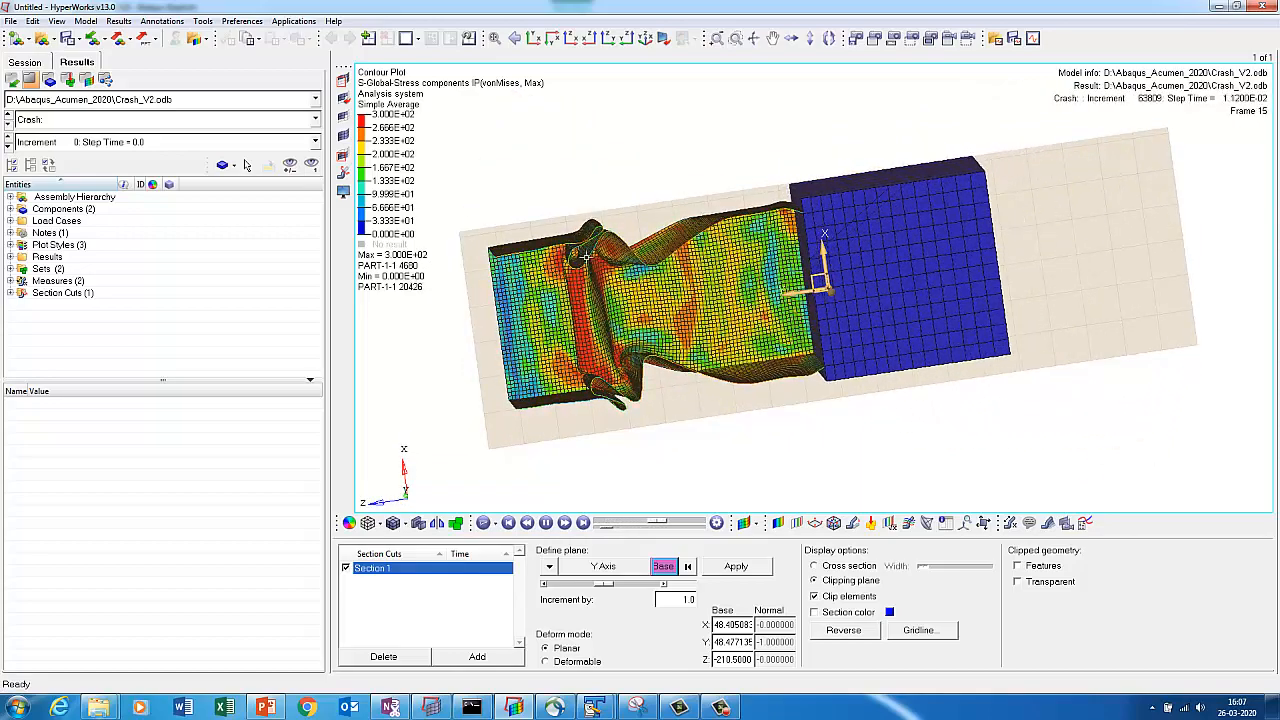
{"action": "mouse_move", "coordinate": [768, 226]}
{"action": "middle_mouse_down", "text": "ctrl"}
{"action": "mouse_move", "coordinate": [438, 270]}
{"action": "mouse_move", "coordinate": [705, 177]}
{"action": "middle_mouse_up", "text": "ctrl"}
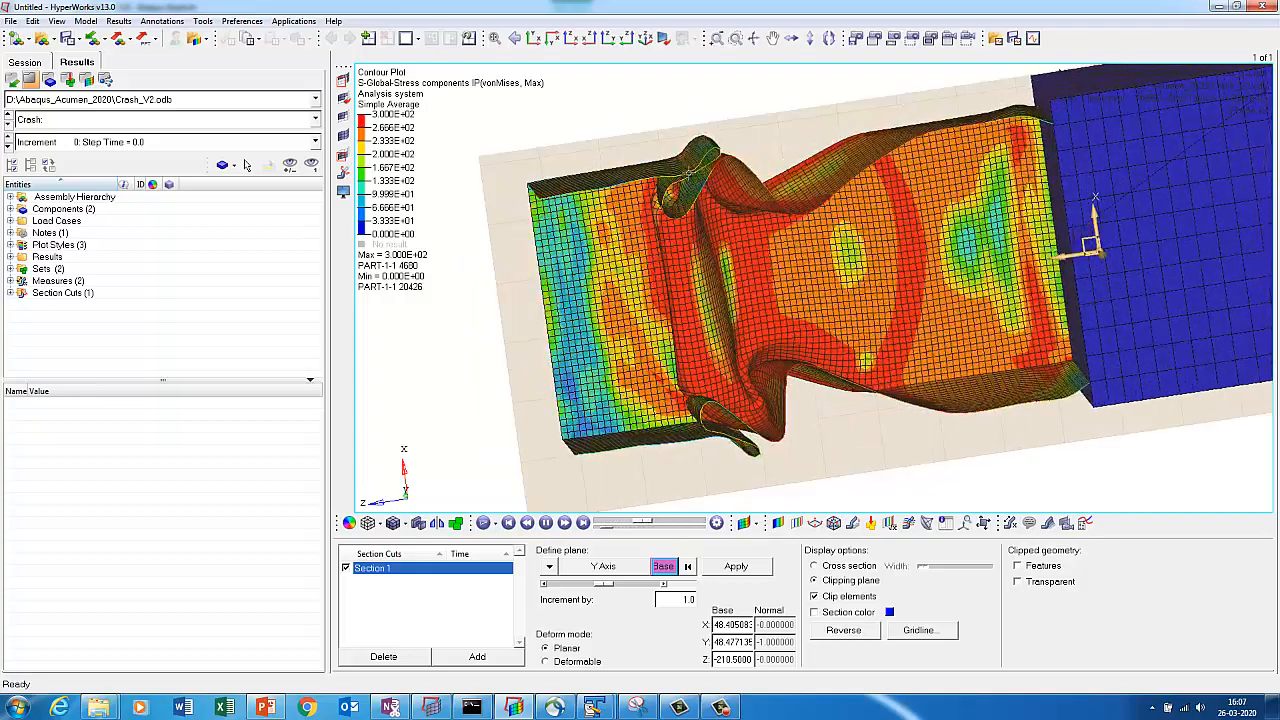
{"action": "middle_click", "coordinate": [886, 268], "text": "ctrl"}
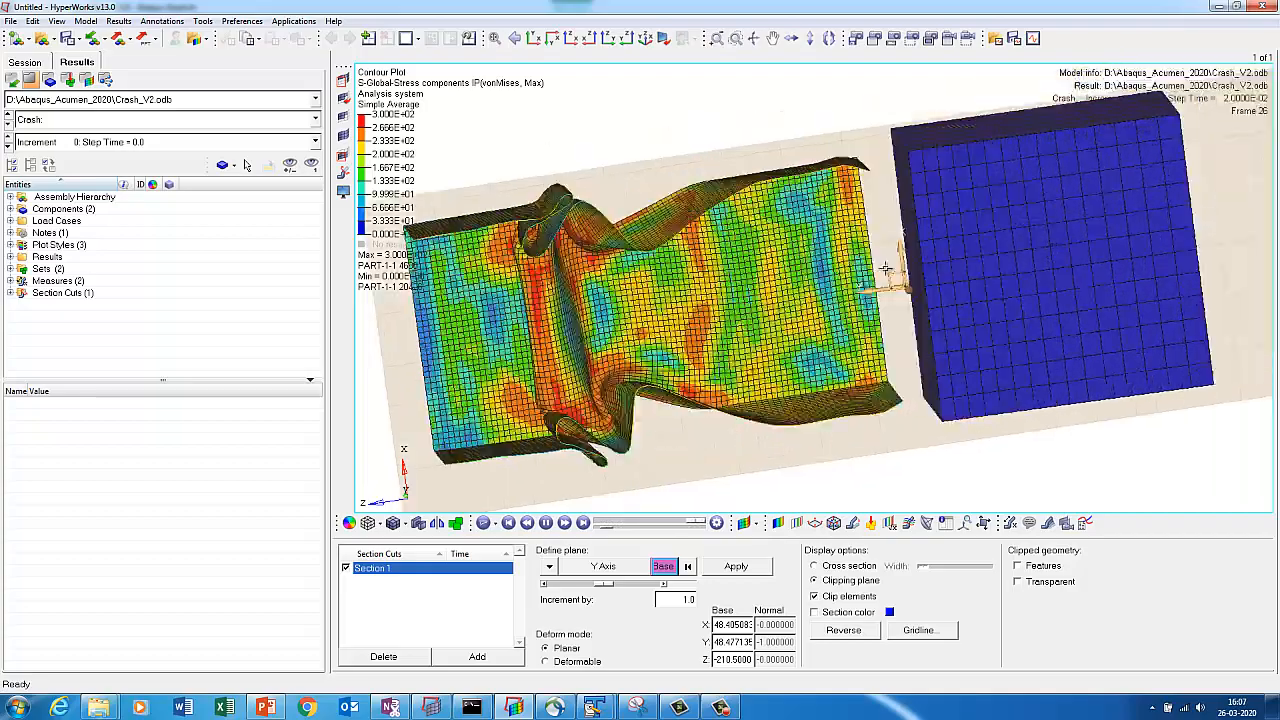
{"action": "left_click_drag", "start_coordinate": [886, 268], "coordinate": [1038, 355], "text": "ctrl"}
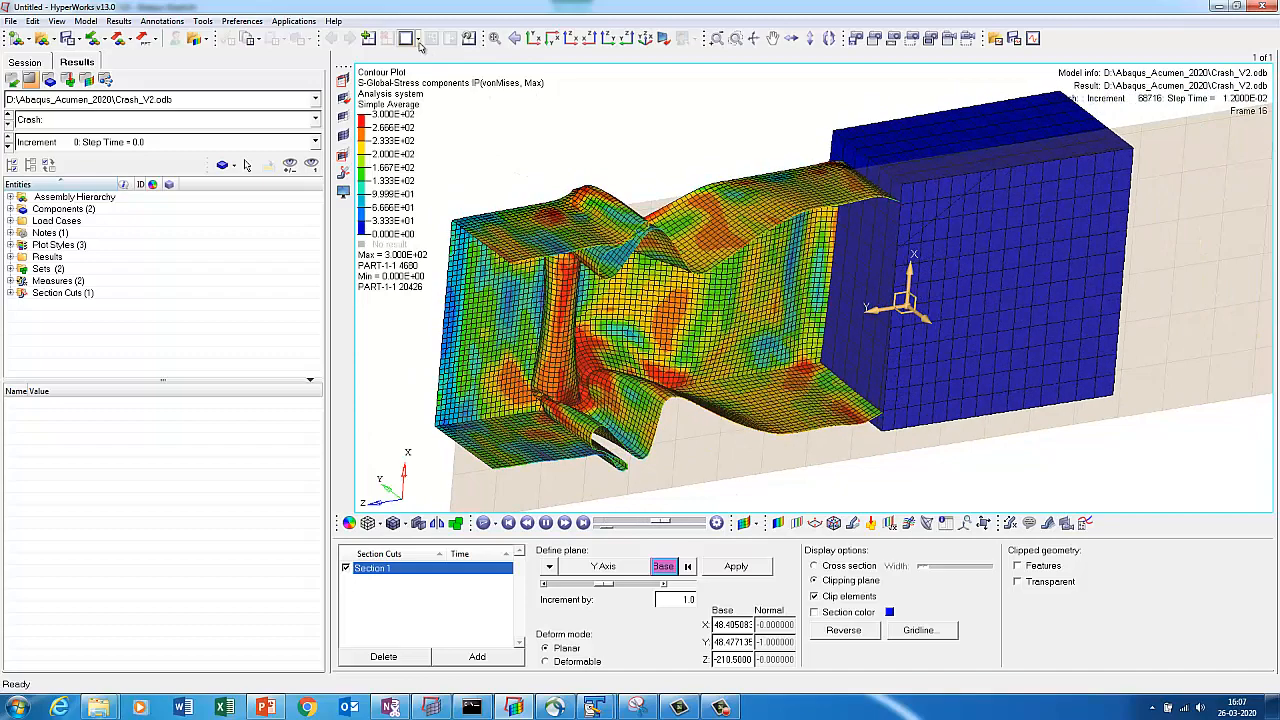
Split the page into two side-by-side windows and set the empty window to HyperGraph 2D.
{"action": "left_click", "coordinate": [418, 40]}
{"action": "left_click", "coordinate": [462, 62]}
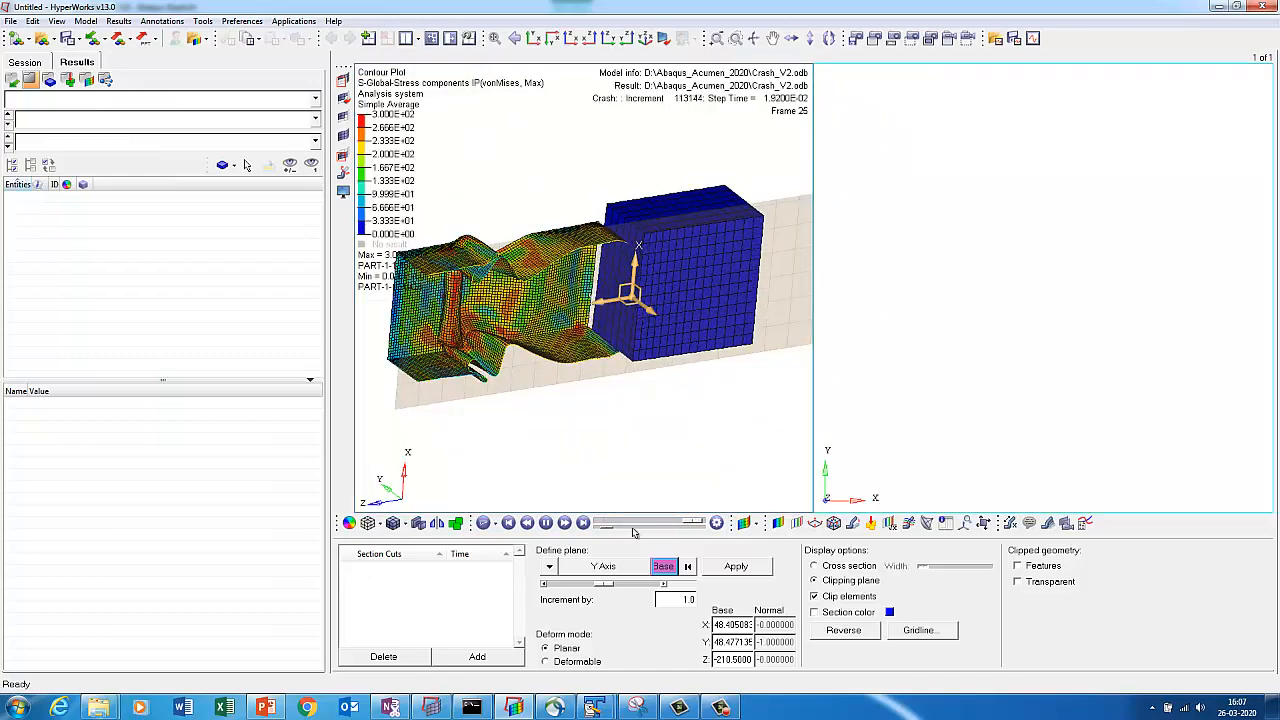
{"action": "left_click", "coordinate": [750, 524]}
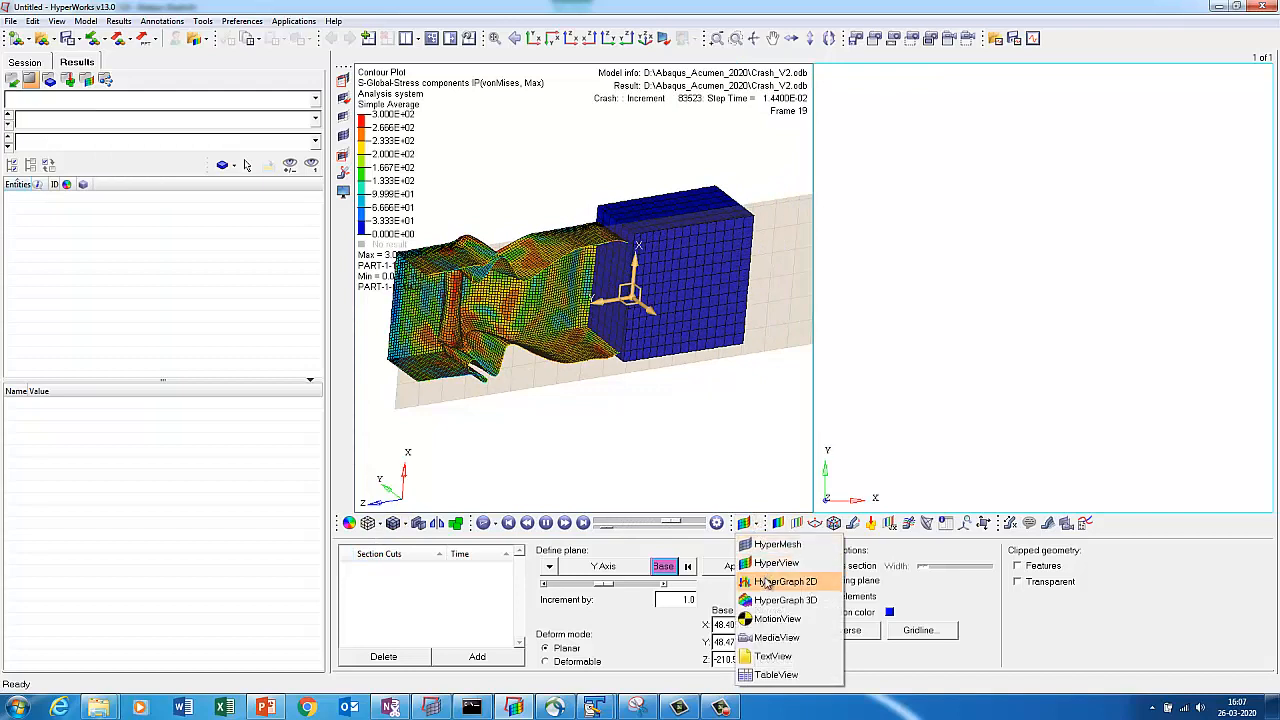
{"action": "left_click", "coordinate": [770, 582]}
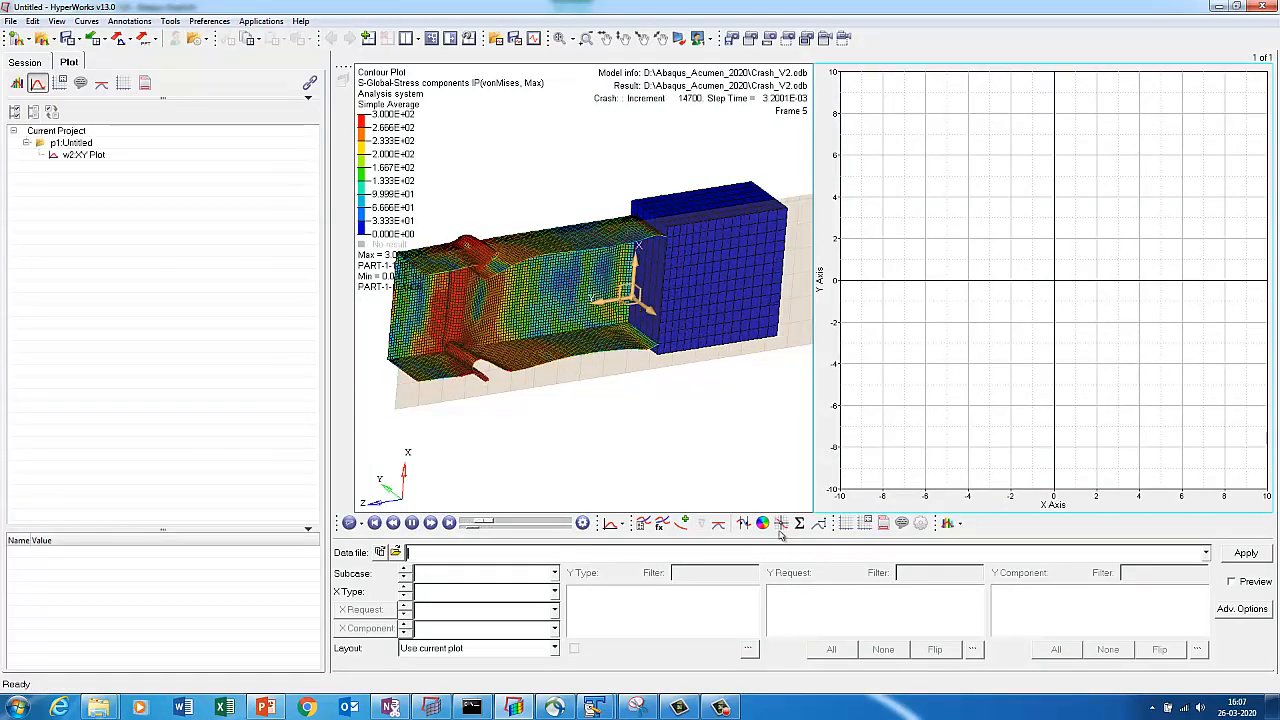
{"action": "left_click", "coordinate": [681, 522]}
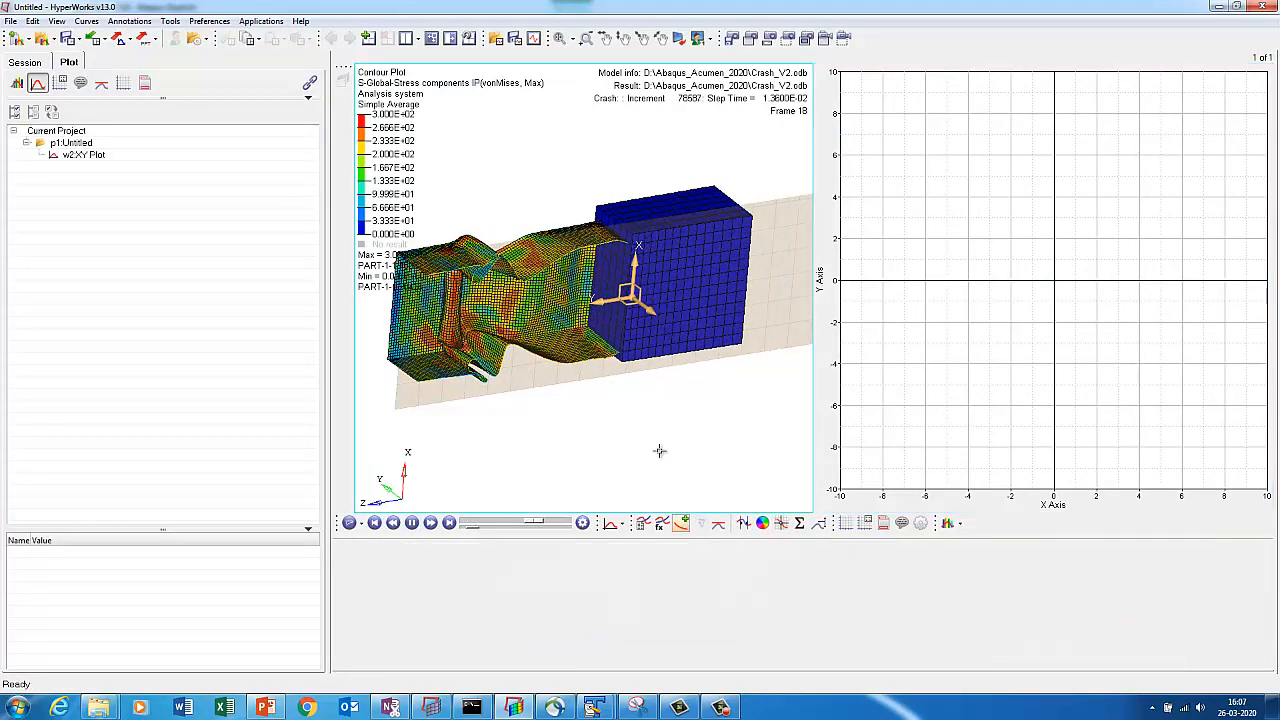
Add a new measure group for the crash model and look through the available measure types.
{"action": "left_click", "coordinate": [659, 451]}
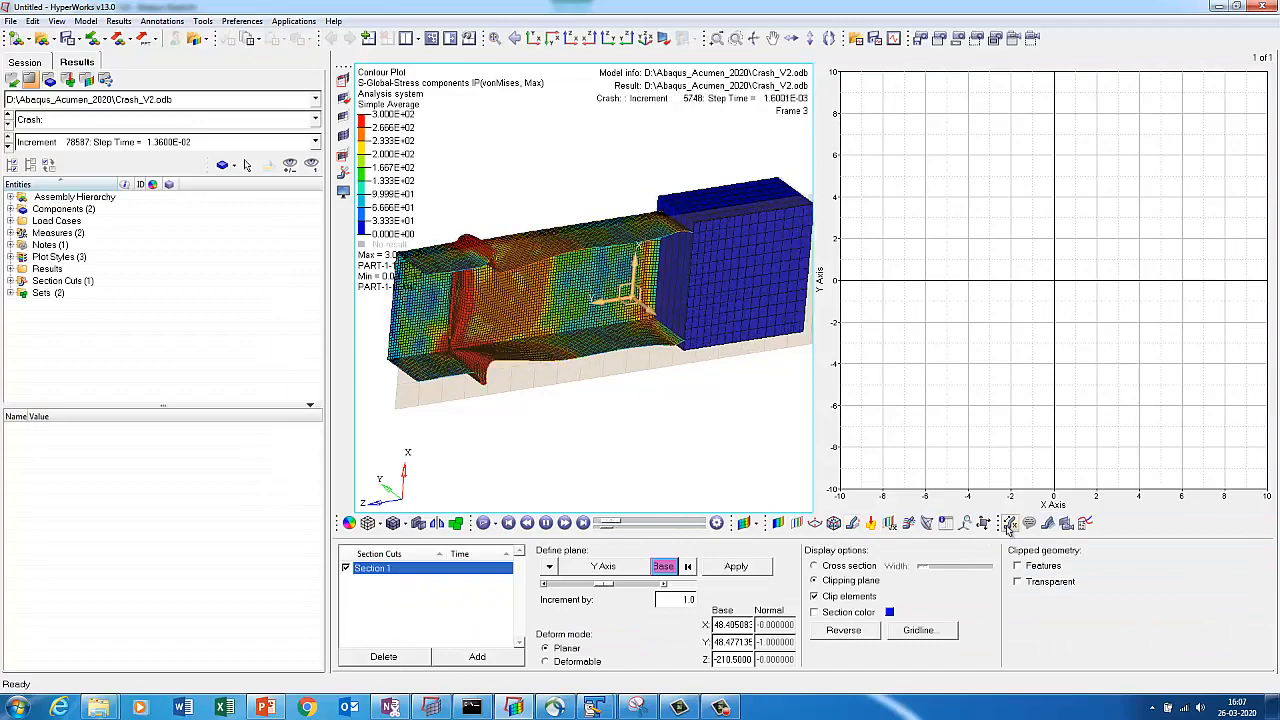
{"action": "left_click", "coordinate": [1010, 523]}
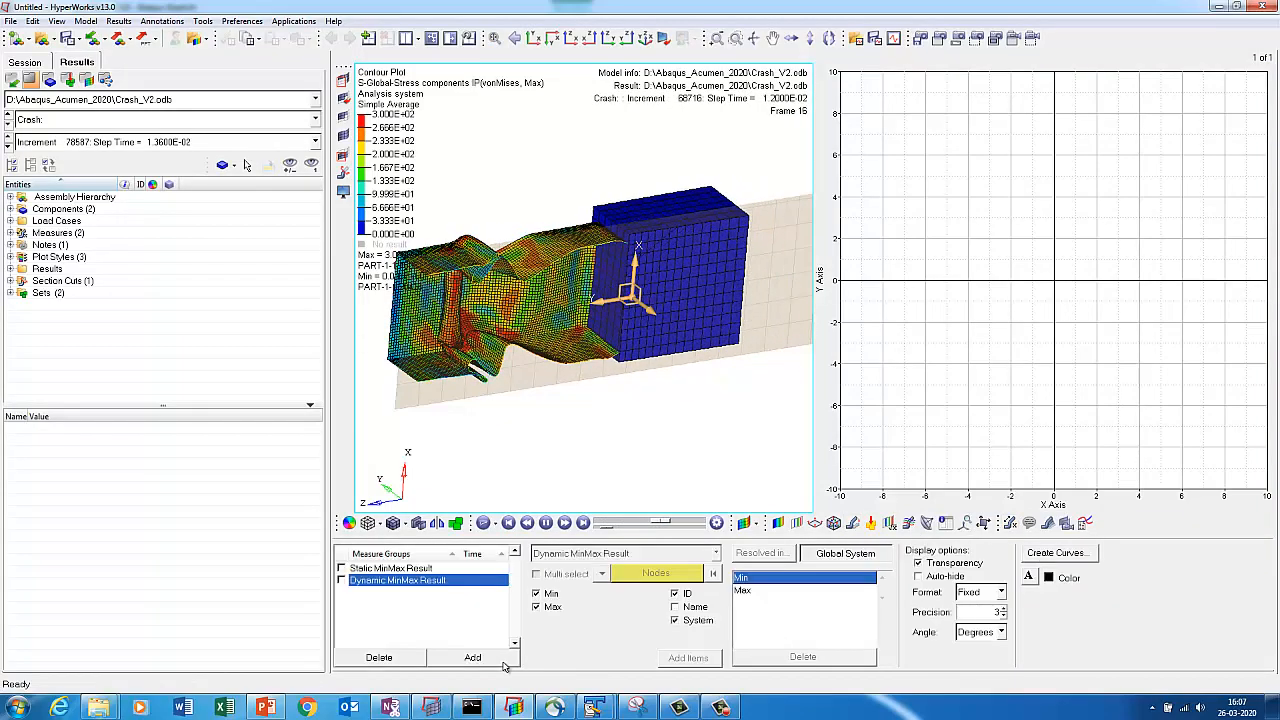
{"action": "left_click", "coordinate": [504, 664]}
{"action": "left_click", "coordinate": [589, 558]}
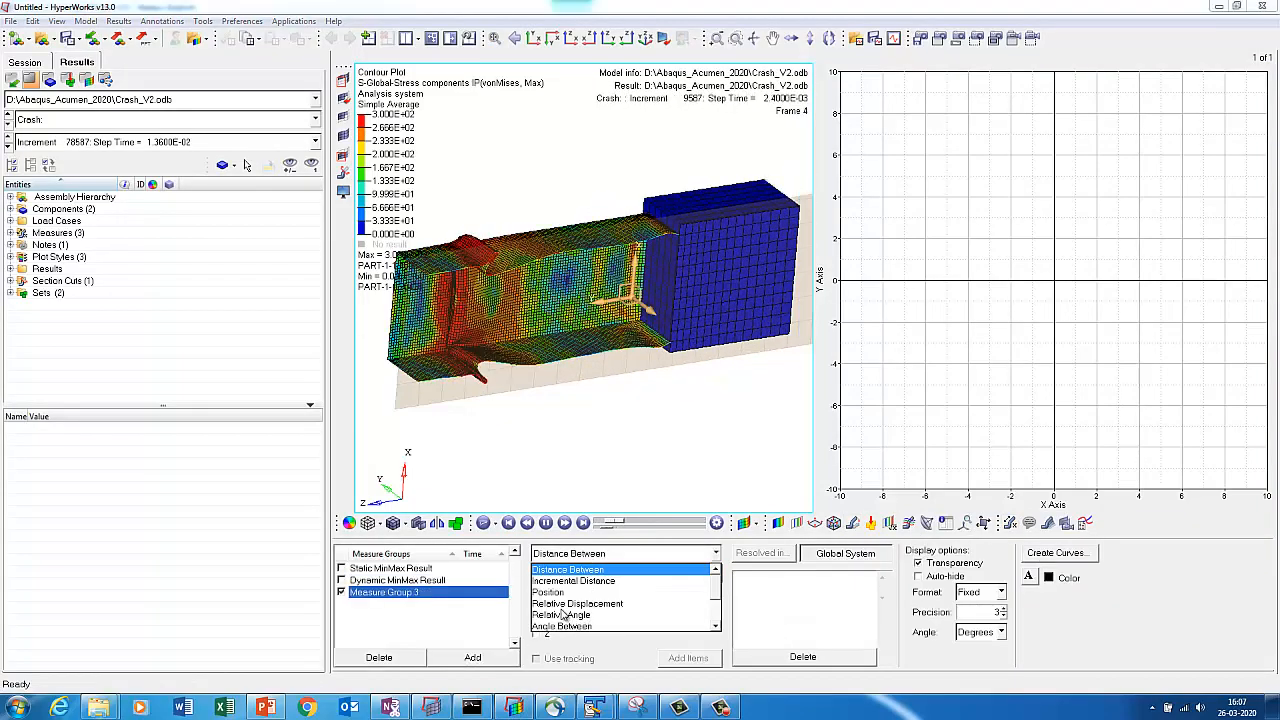
{"action": "left_click", "coordinate": [716, 627]}
{"action": "left_click", "coordinate": [716, 627]}
{"action": "left_click", "coordinate": [716, 627]}
{"action": "left_click", "coordinate": [716, 627]}
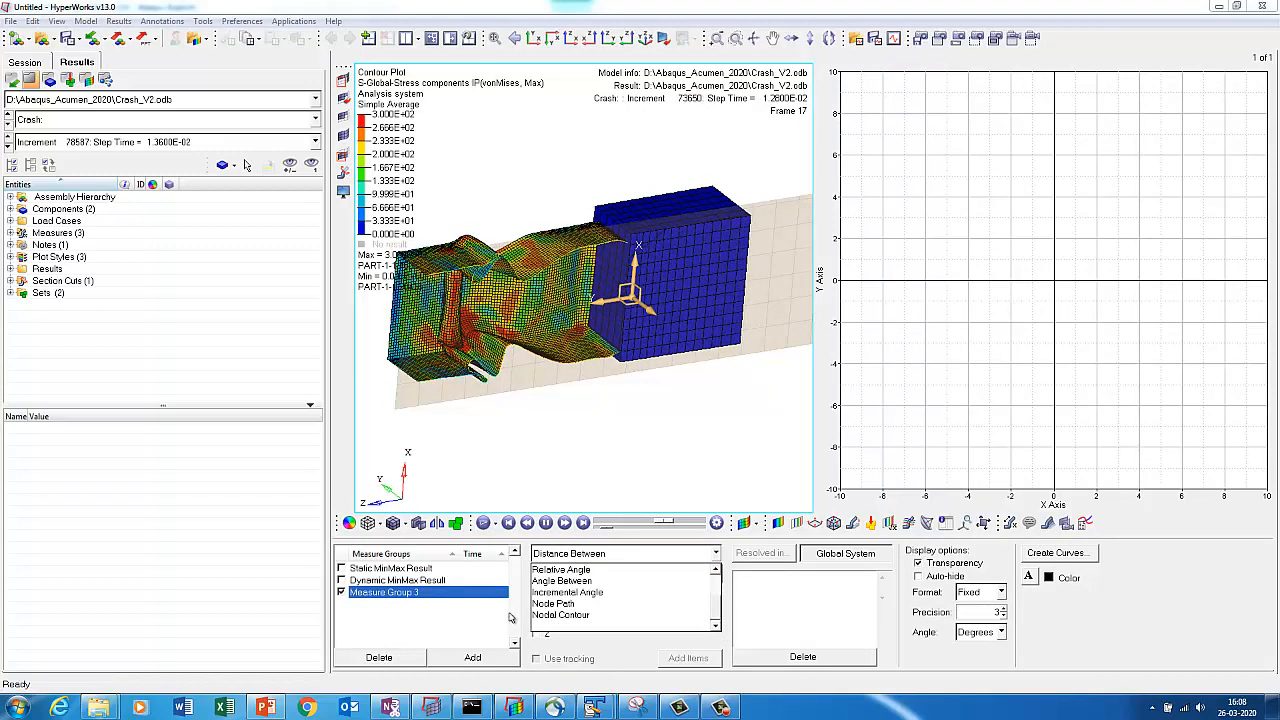
{"action": "left_click", "coordinate": [471, 429]}
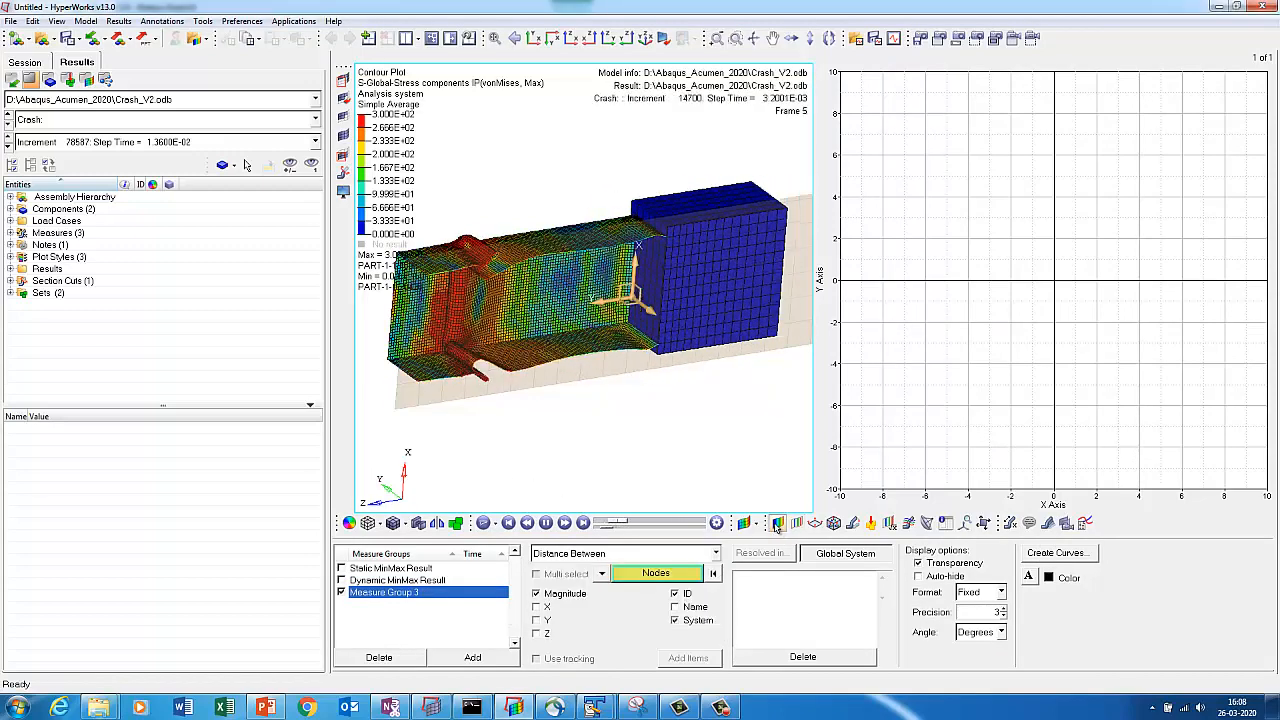
Contour the crash model with V-Spatial velocity (v), Mag, and pause the animation.
{"action": "left_click", "coordinate": [777, 524]}
{"action": "left_click", "coordinate": [380, 567]}
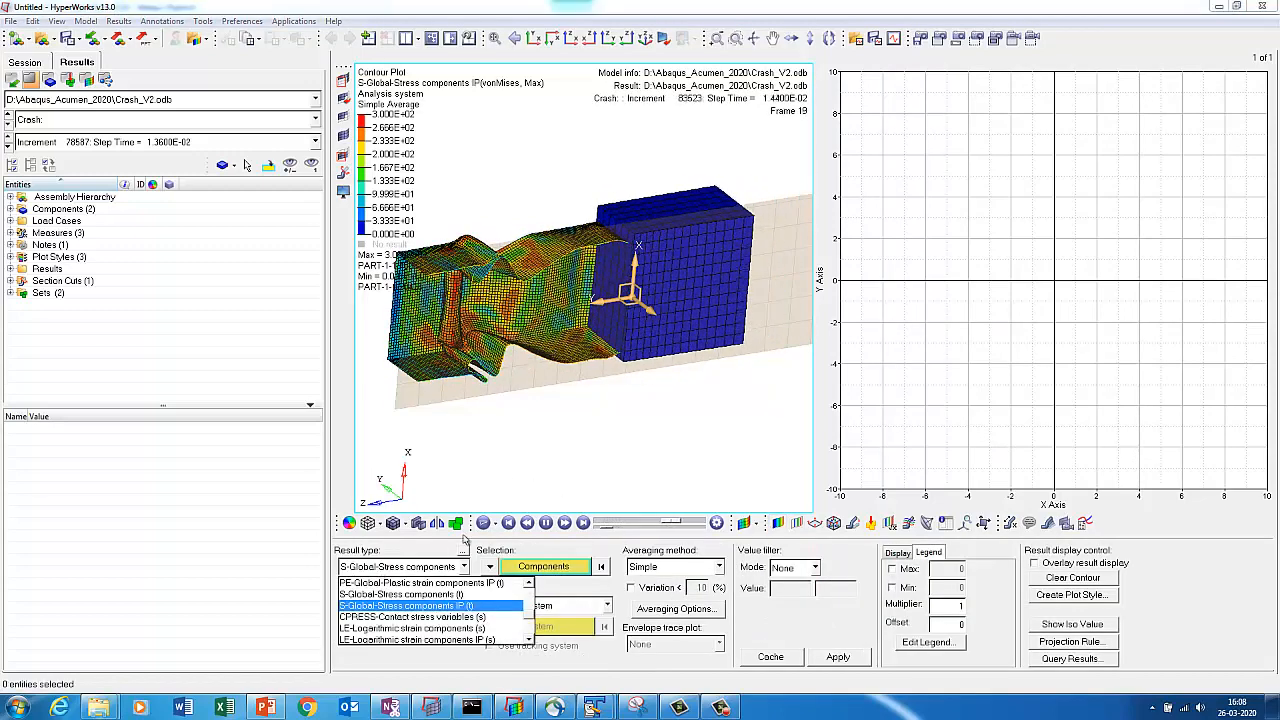
{"action": "left_click_drag", "start_coordinate": [529, 613], "coordinate": [531, 584]}
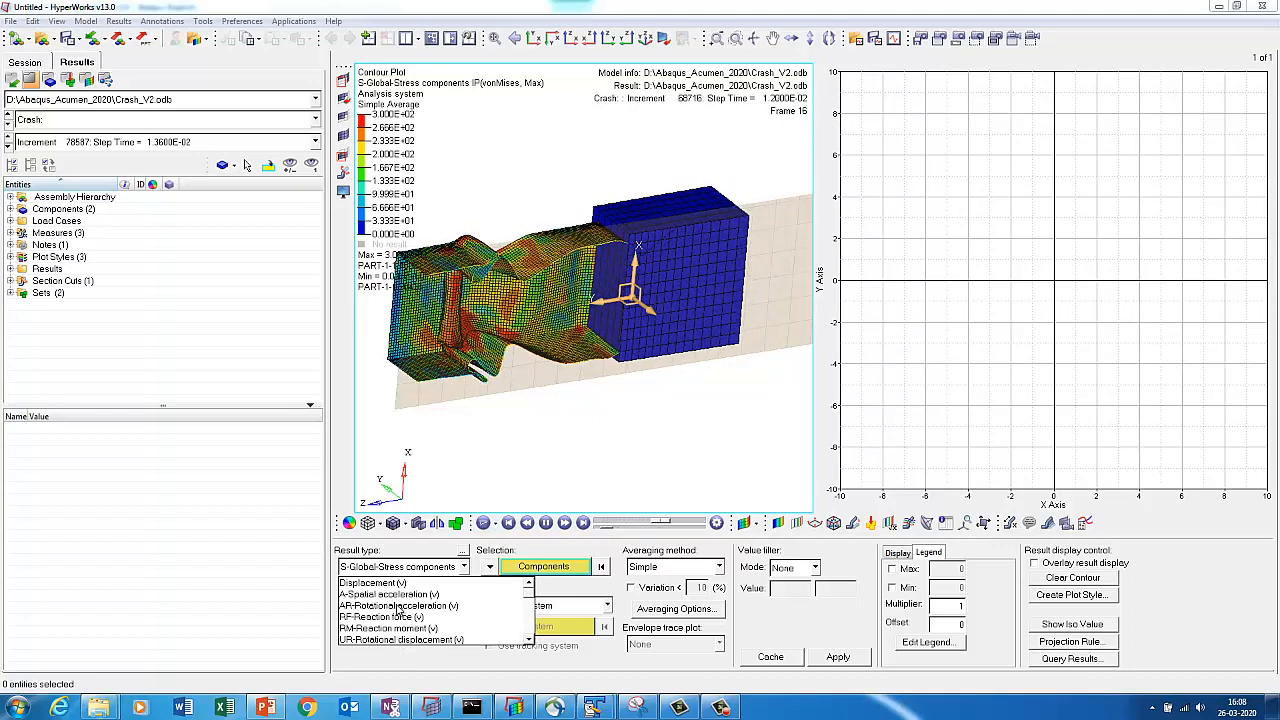
{"action": "left_click", "coordinate": [529, 640]}
{"action": "left_click", "coordinate": [529, 640]}
{"action": "left_click", "coordinate": [529, 640]}
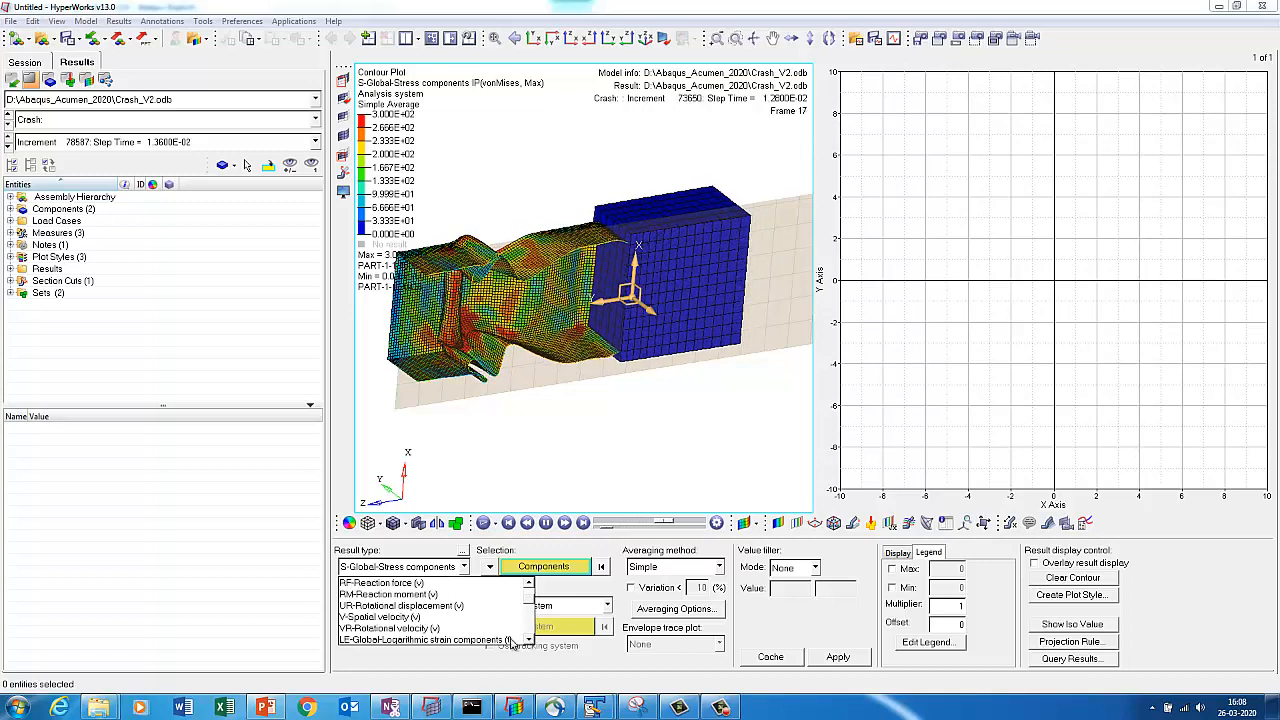
{"action": "left_click", "coordinate": [390, 618]}
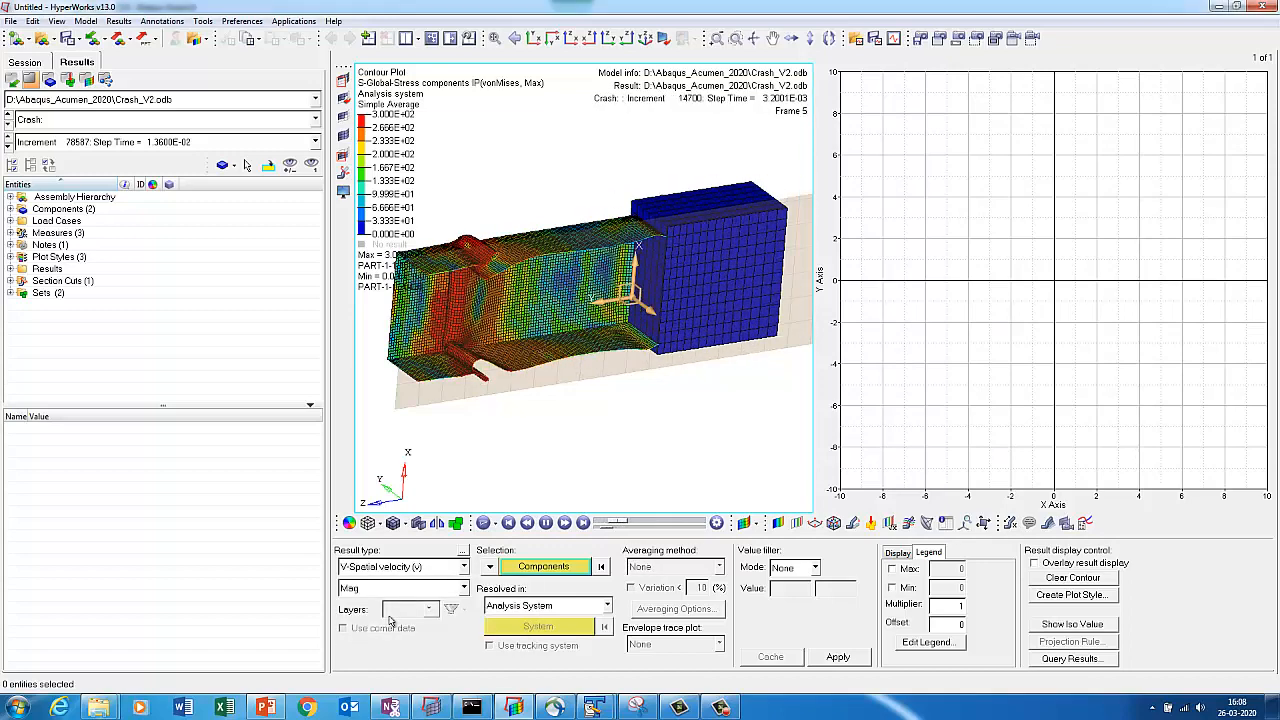
{"action": "left_click", "coordinate": [838, 658]}
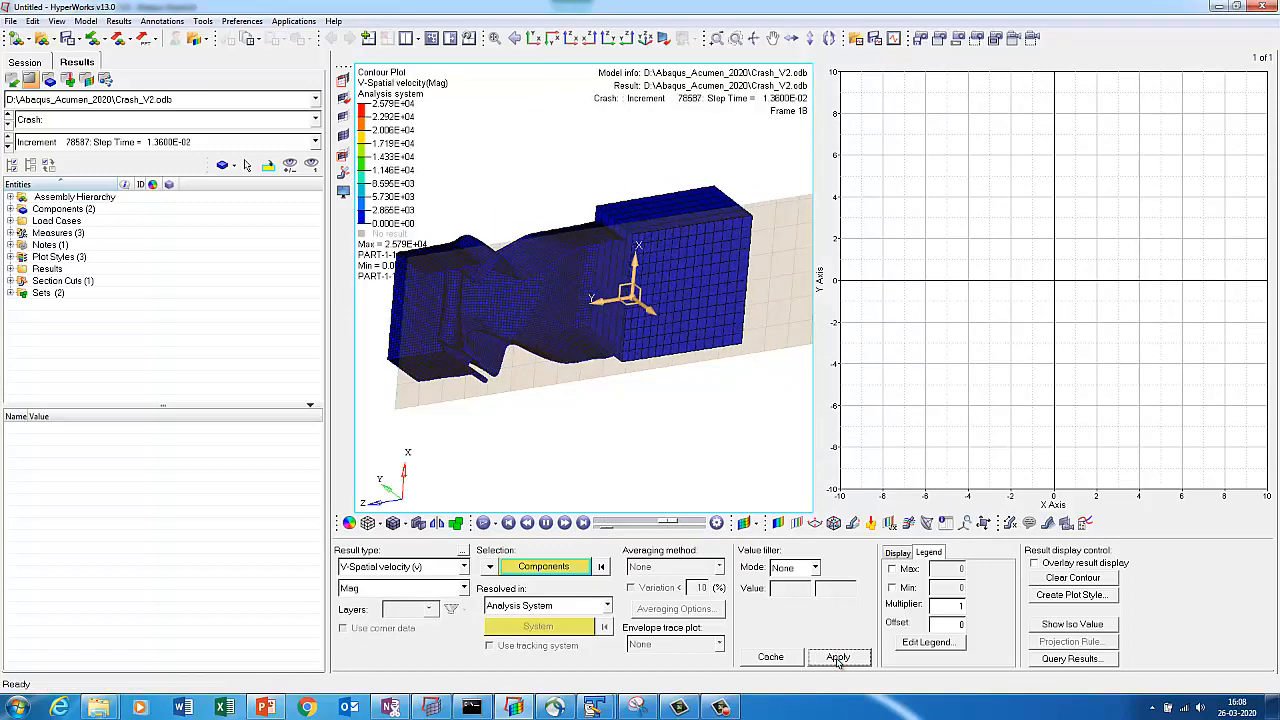
{"action": "left_click", "coordinate": [545, 523]}
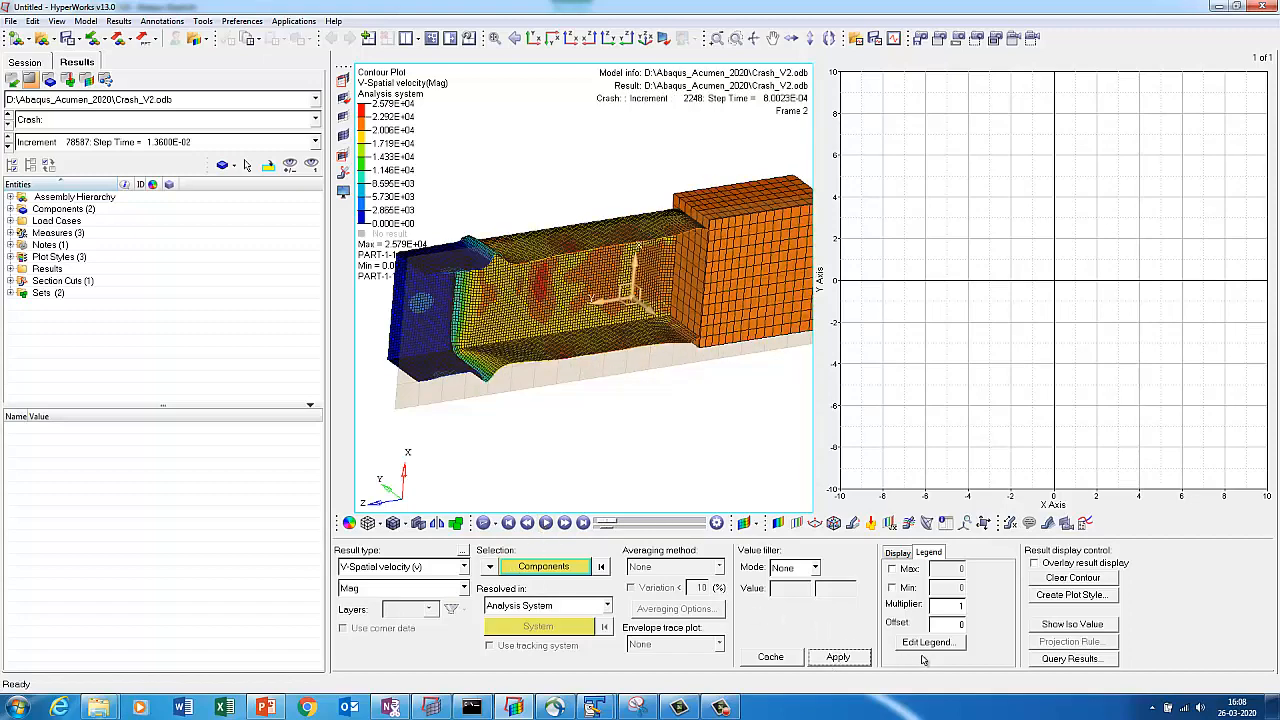
Try to create a Magnitude curve from the new measure group on the existing plot in Window 2.
{"action": "left_click", "coordinate": [1022, 525]}
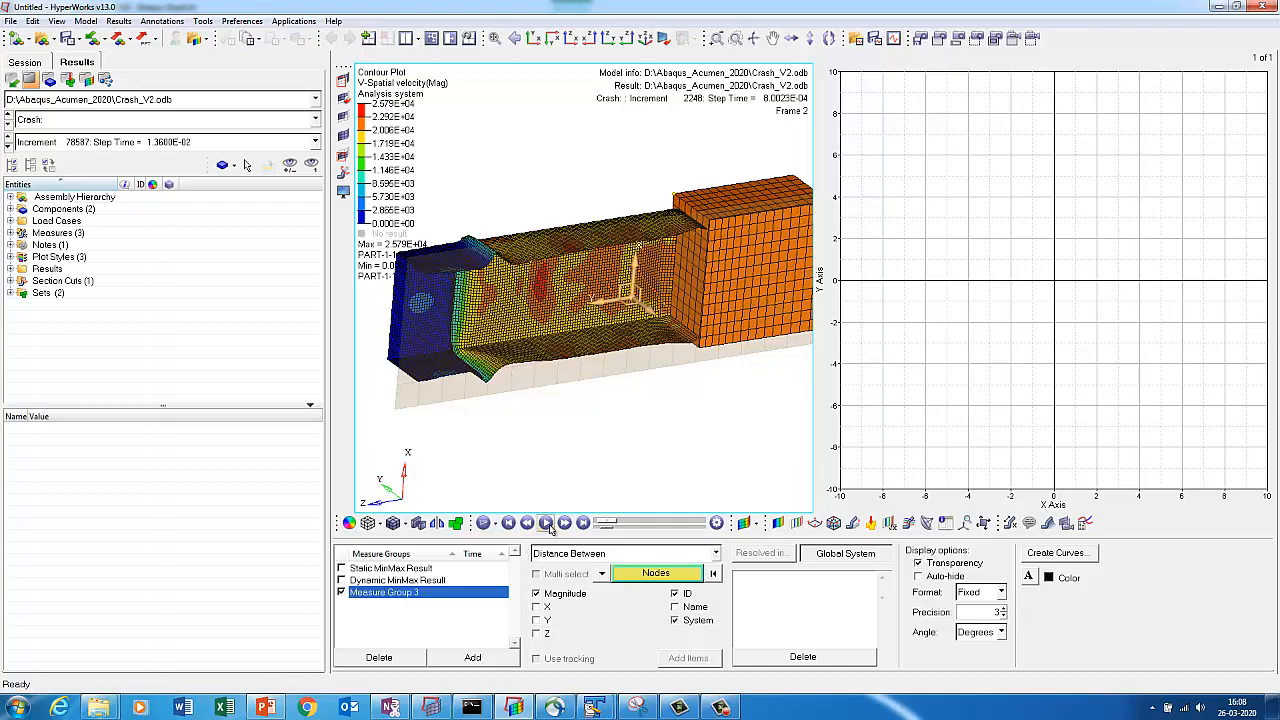
{"action": "left_click", "coordinate": [1040, 558]}
{"action": "left_click", "coordinate": [1115, 440]}
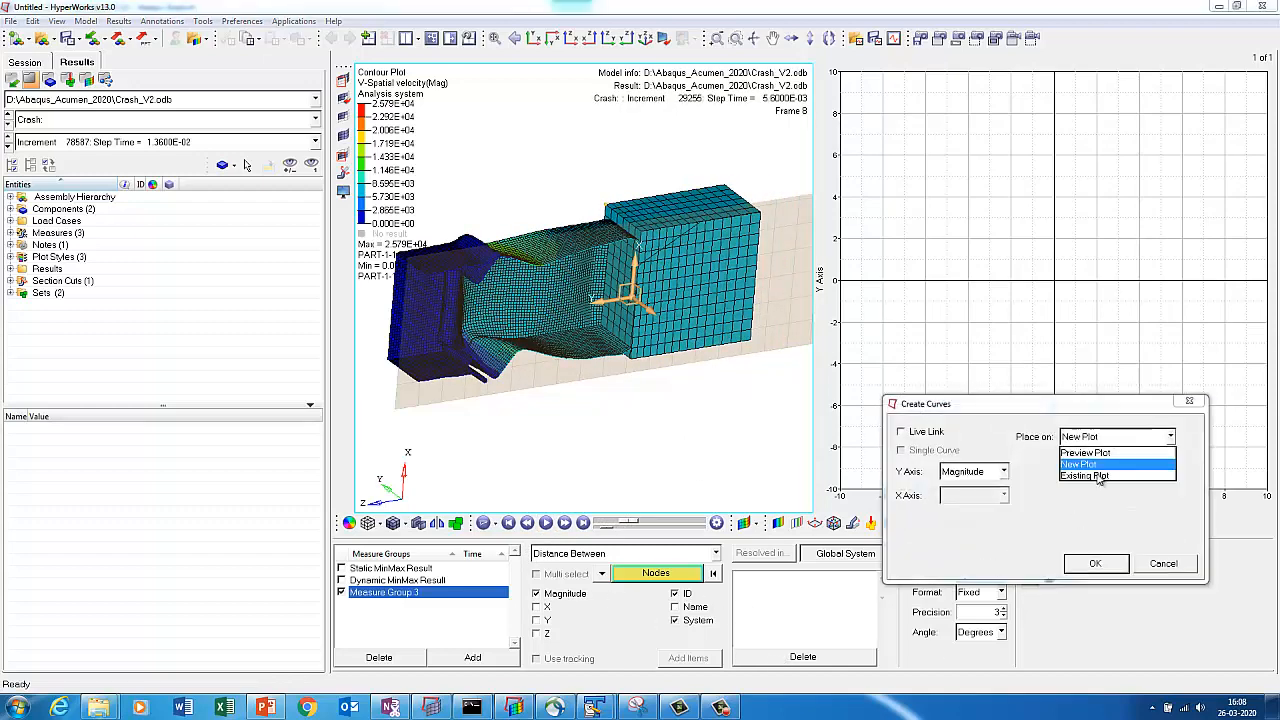
{"action": "left_click", "coordinate": [1097, 477]}
{"action": "left_click", "coordinate": [1063, 468]}
{"action": "left_click", "coordinate": [1095, 563]}
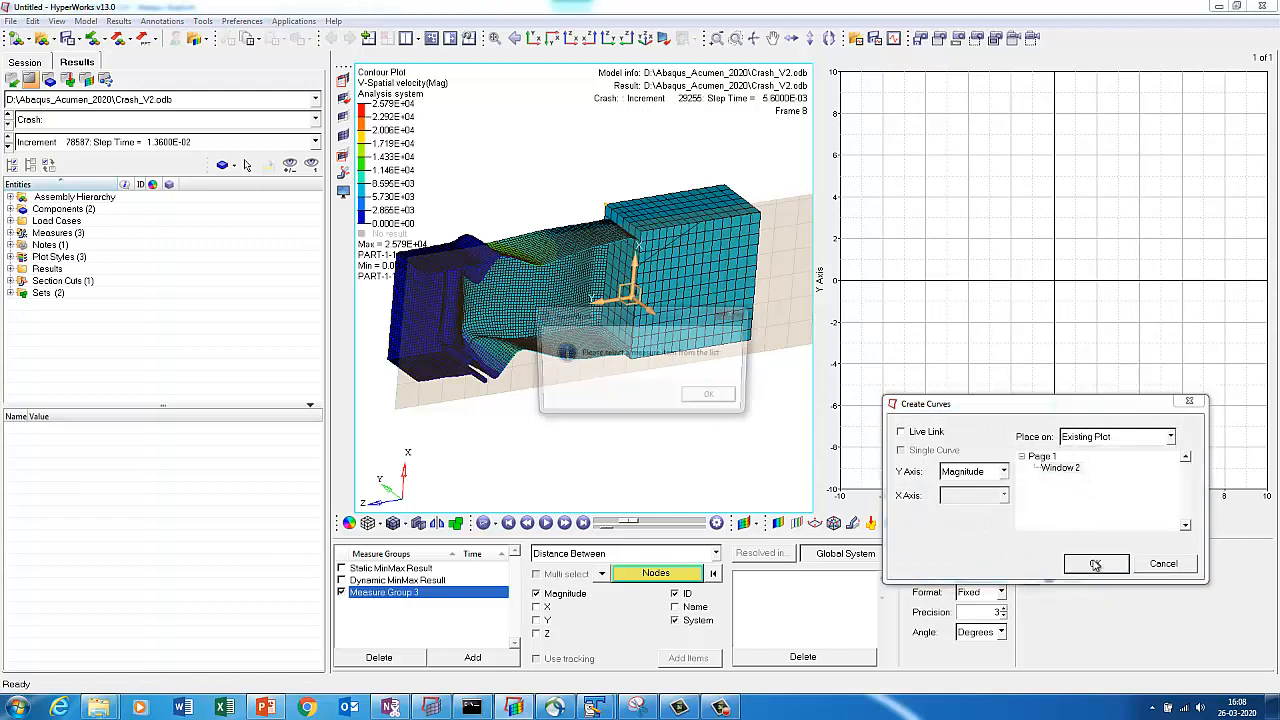
{"action": "left_click", "coordinate": [714, 399]}
{"action": "left_click", "coordinate": [994, 433]}
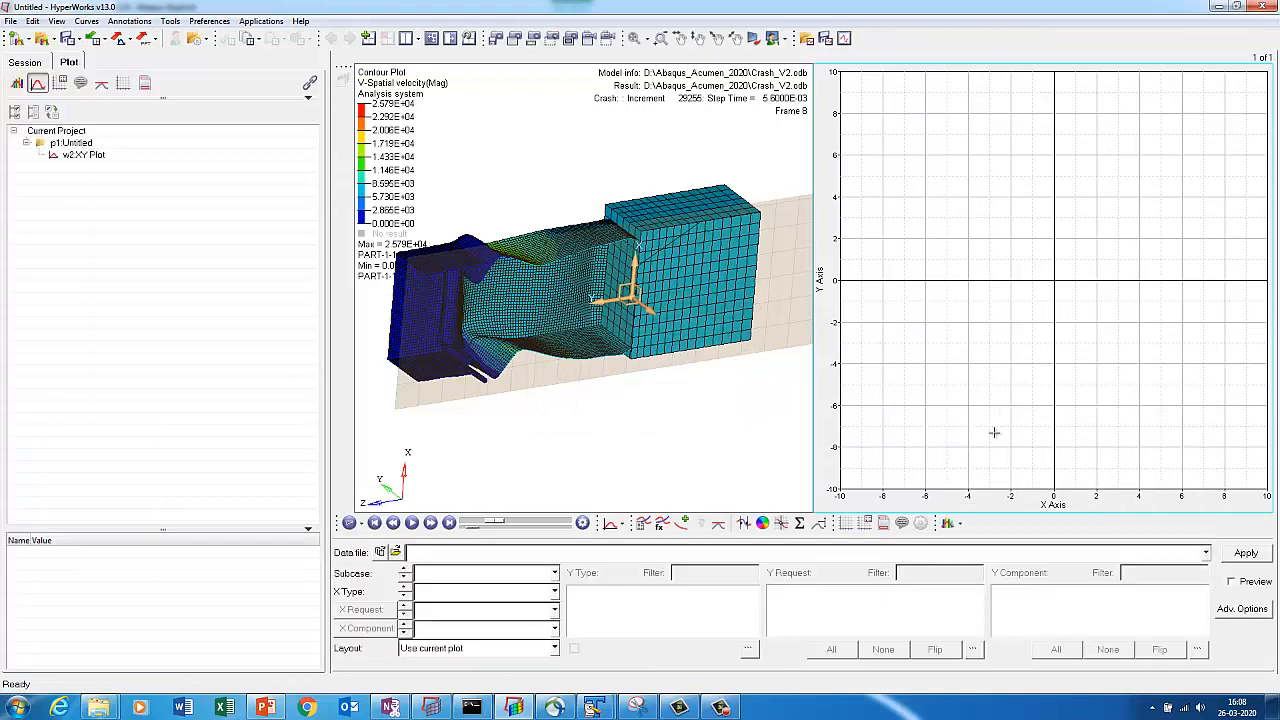
Set the new measure group's type to Nodal Contour and advance the animation to another frame.
{"action": "left_click", "coordinate": [697, 466]}
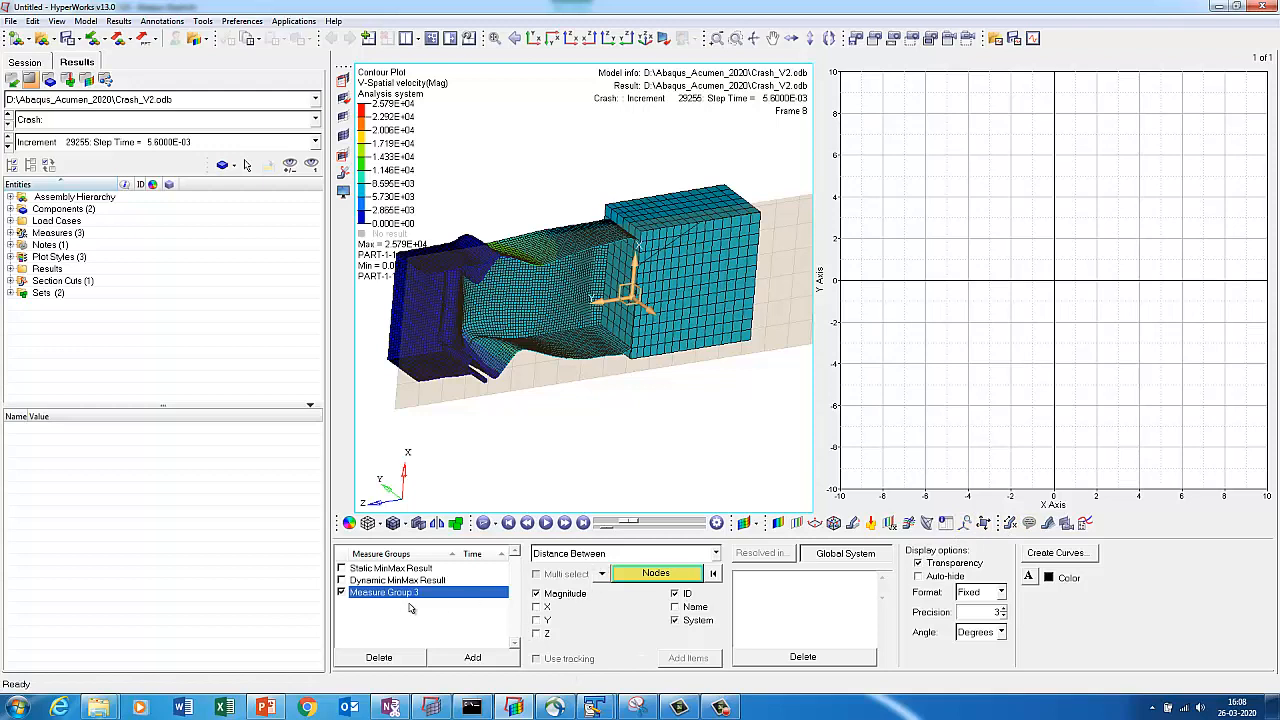
{"action": "left_click", "coordinate": [633, 556]}
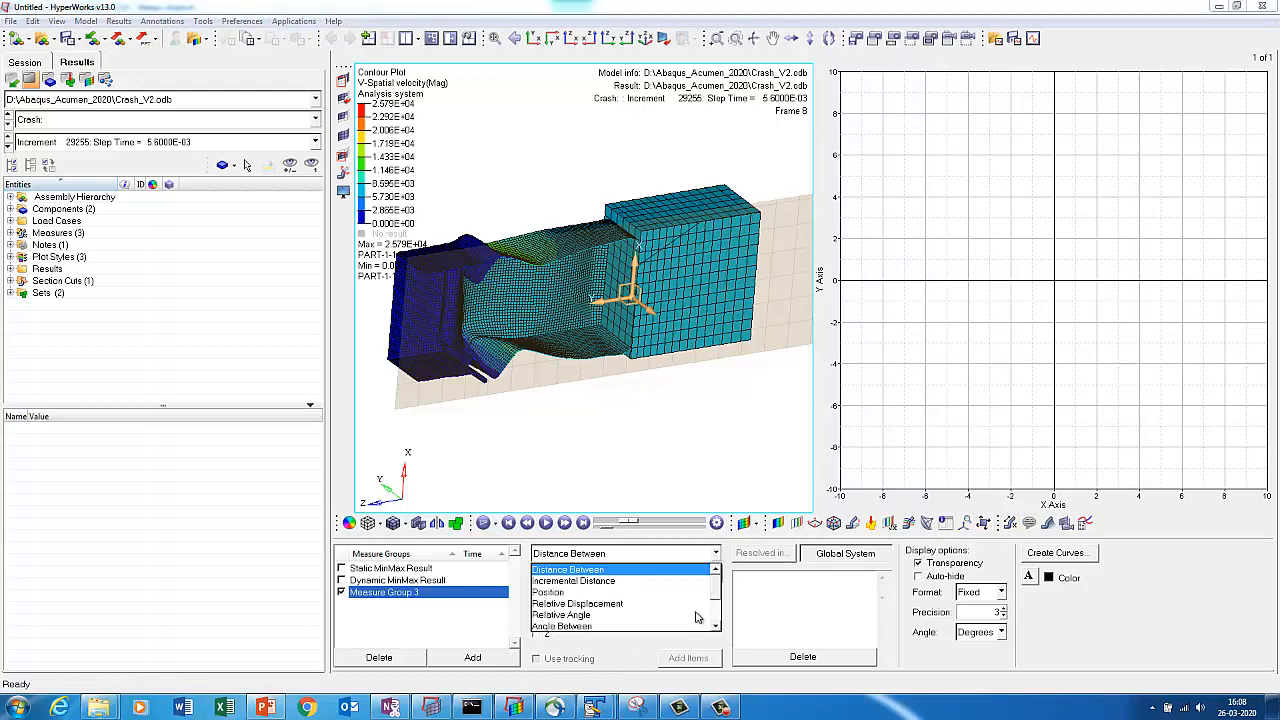
{"action": "scroll", "coordinate": [716, 627], "scroll_direction": "down", "scroll_amount": 2}
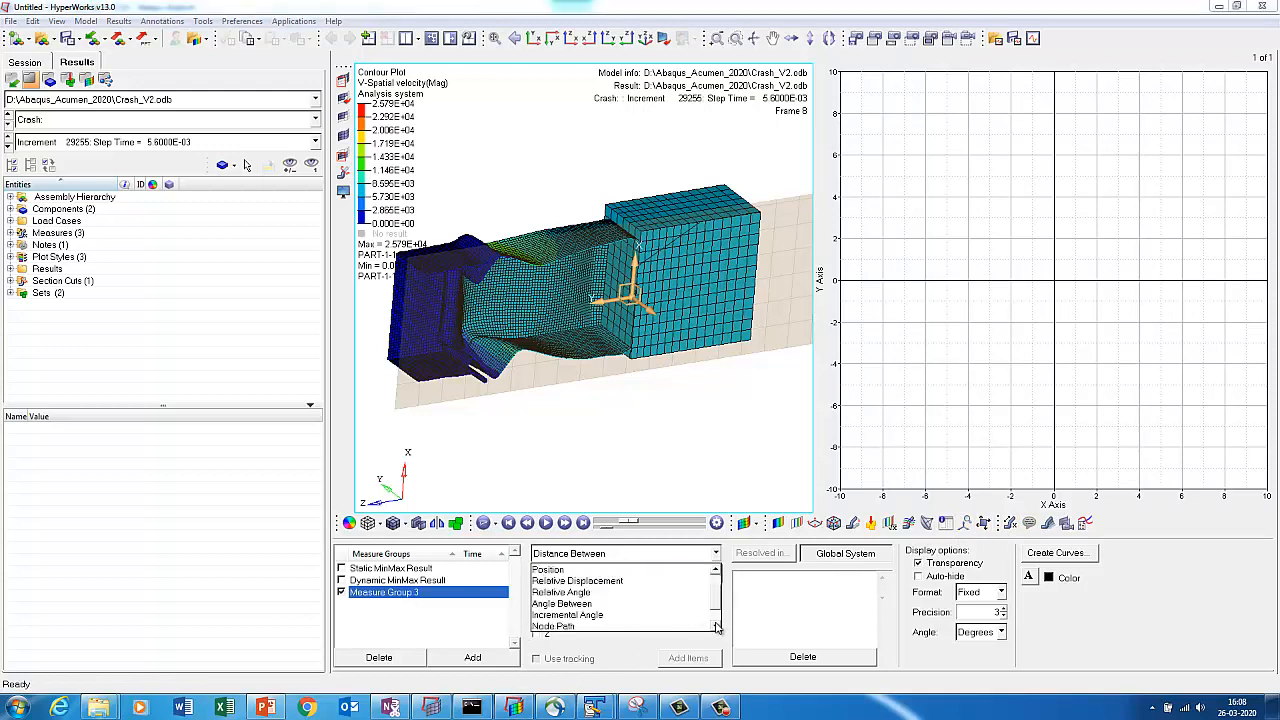
{"action": "left_click", "coordinate": [588, 626]}
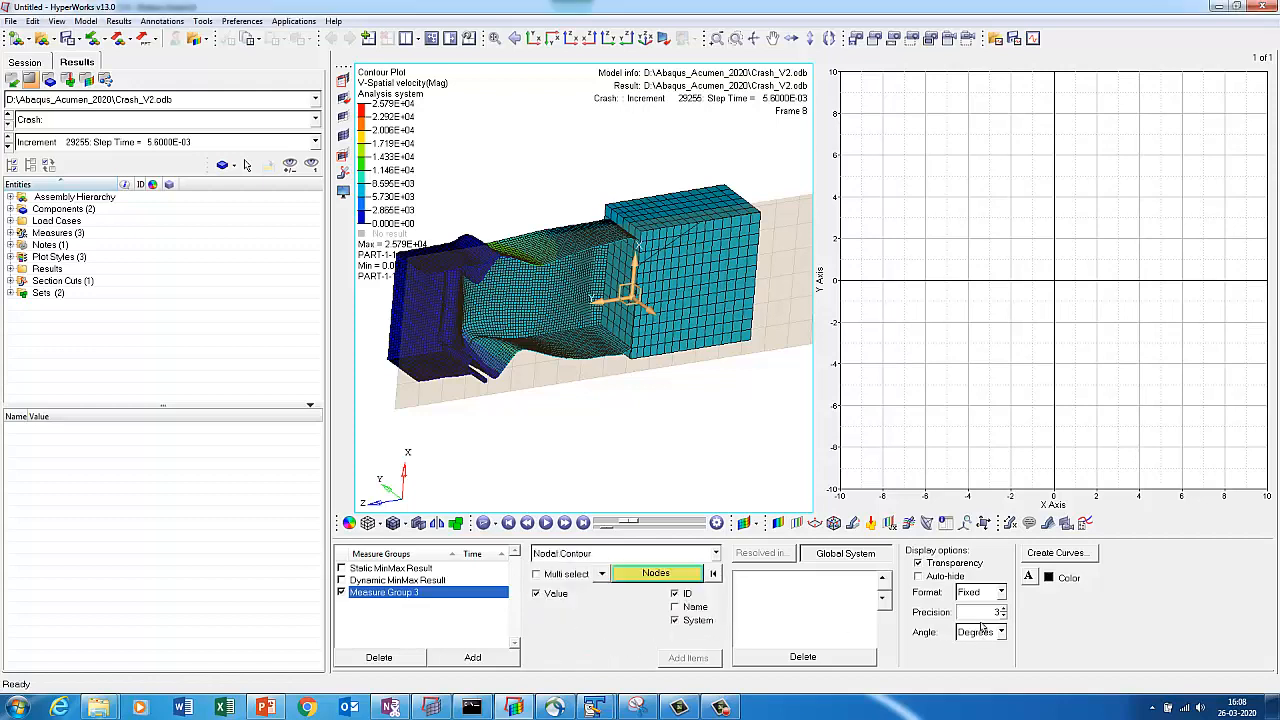
{"action": "left_click", "coordinate": [546, 523]}
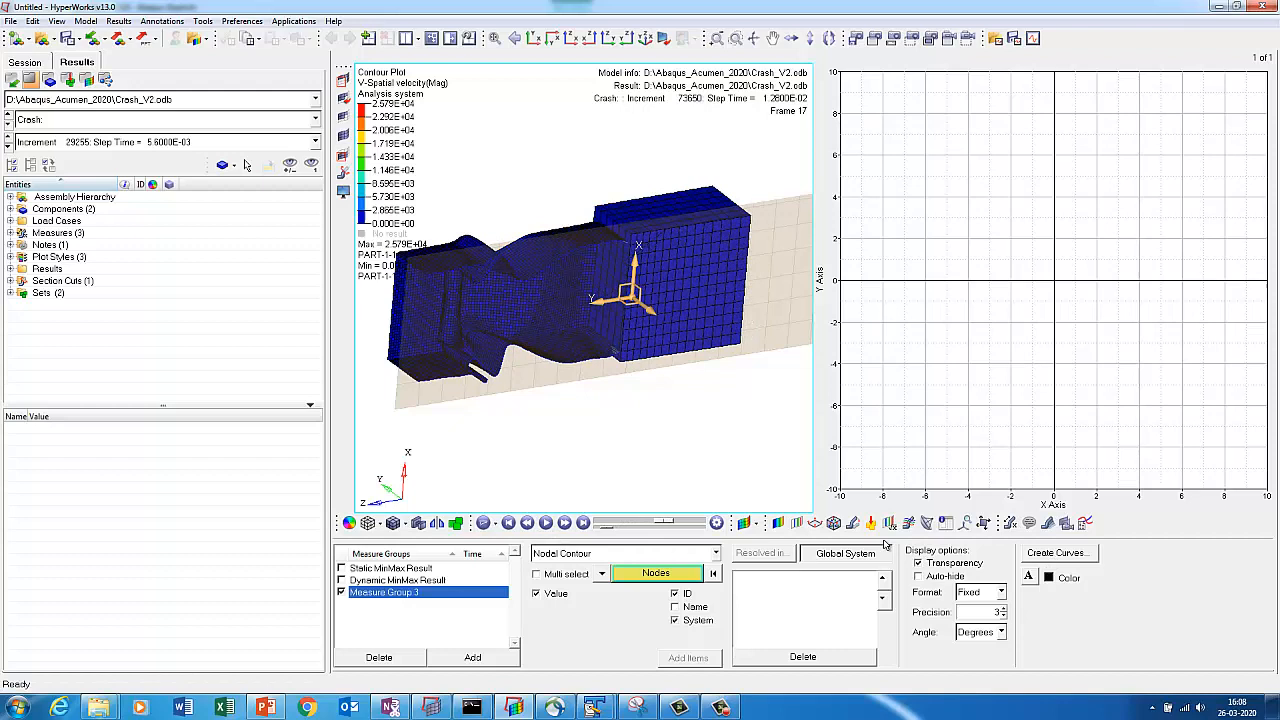
Try to create a Value curve from the Nodal Contour measure group on the existing plot in Window 2, and delete that measure group.
{"action": "left_click", "coordinate": [1083, 556]}
{"action": "left_click", "coordinate": [1132, 435]}
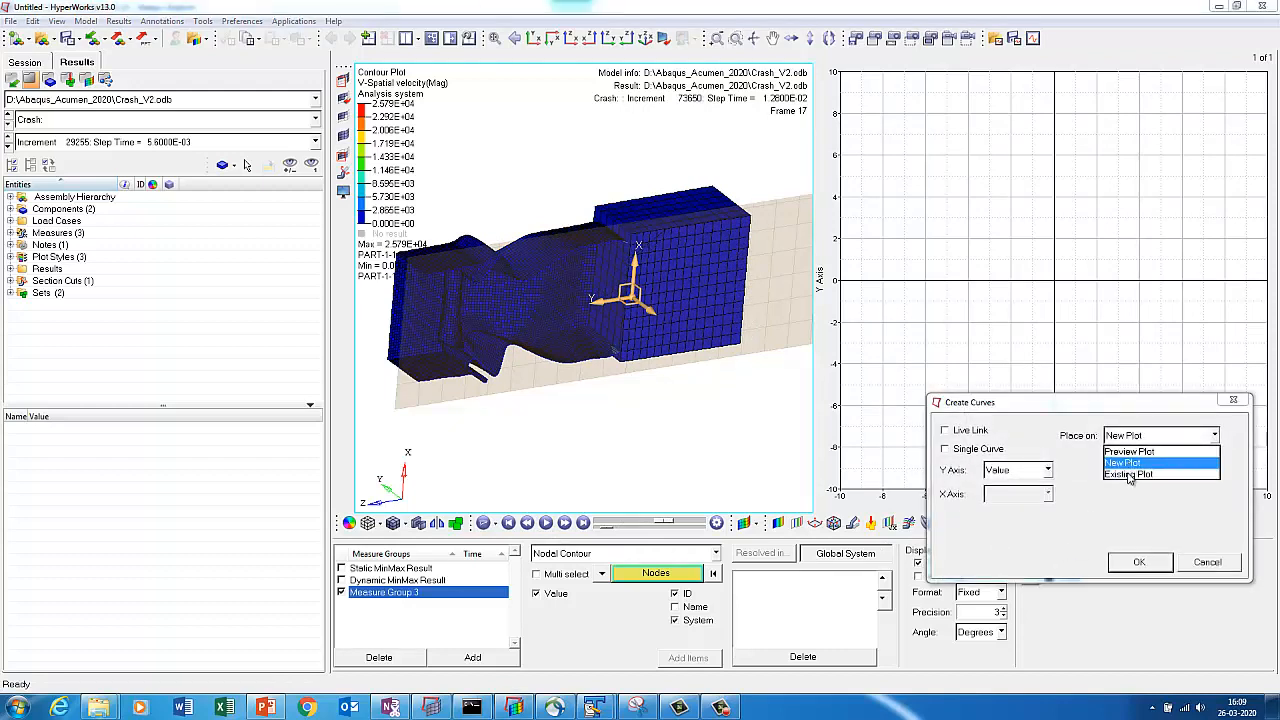
{"action": "left_click", "coordinate": [1129, 475]}
{"action": "left_click", "coordinate": [1105, 466]}
{"action": "left_click", "coordinate": [1150, 562]}
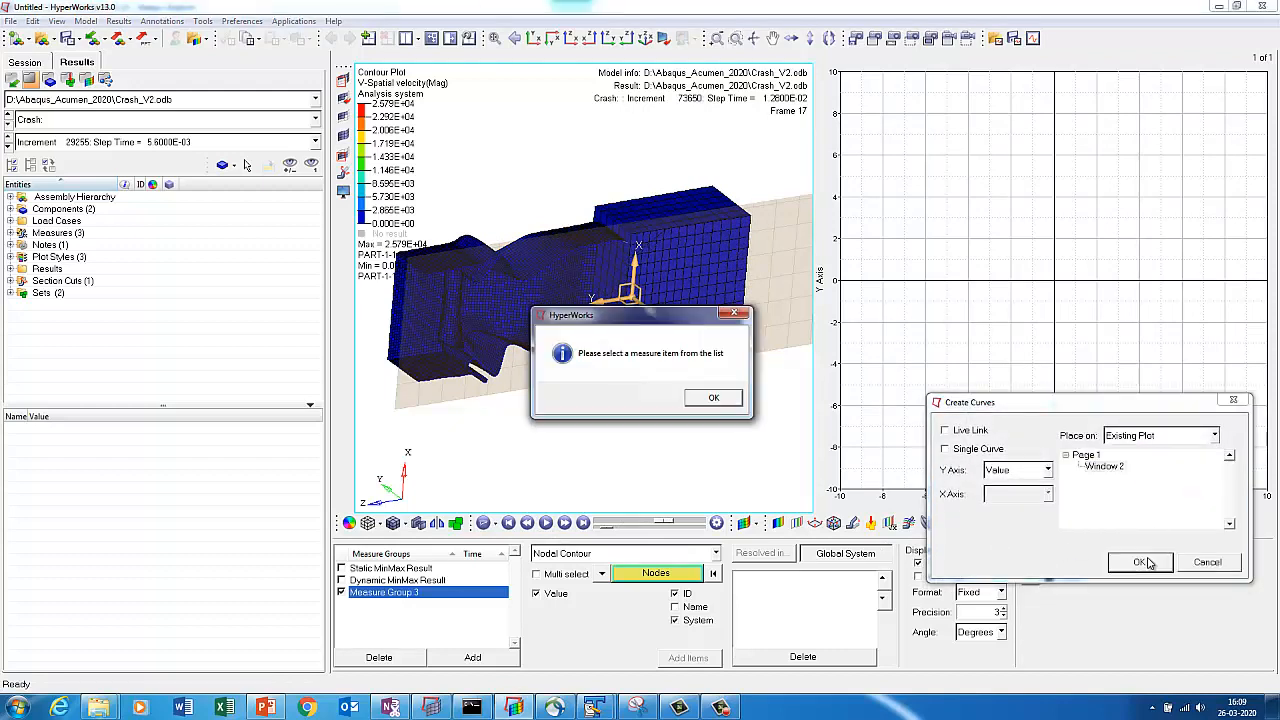
{"action": "left_click", "coordinate": [729, 401]}
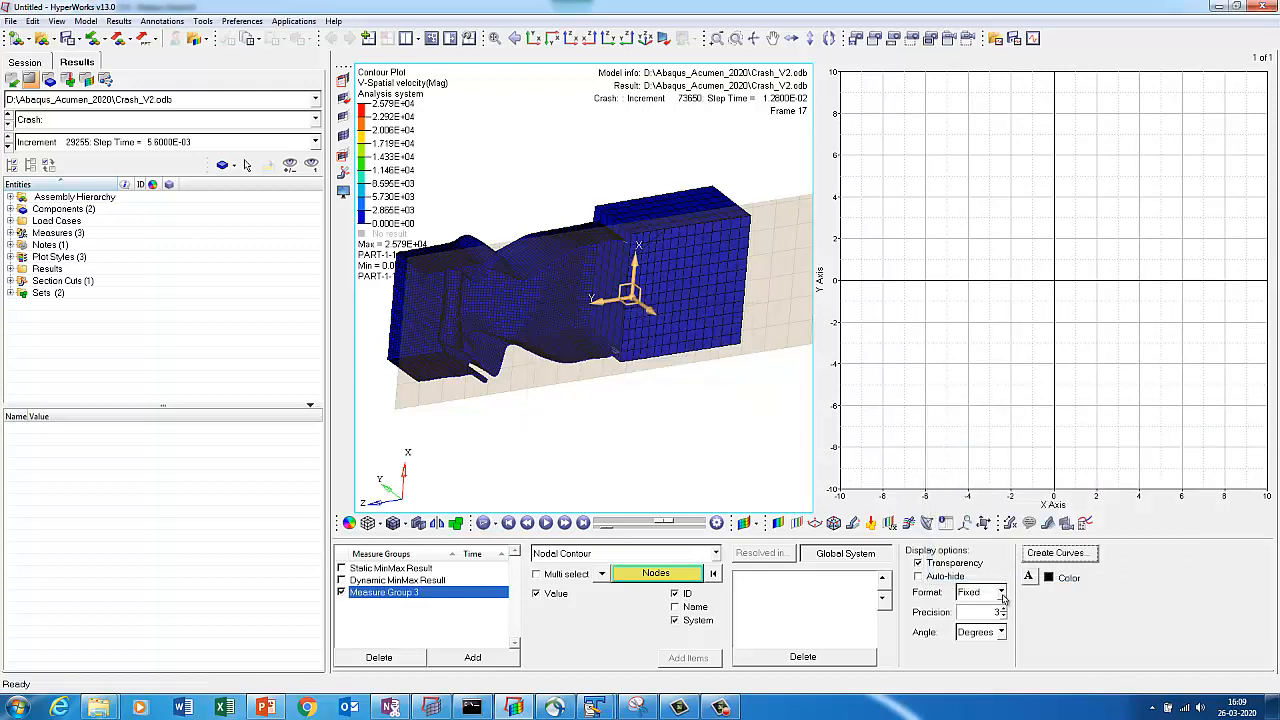
{"action": "left_click", "coordinate": [375, 657]}
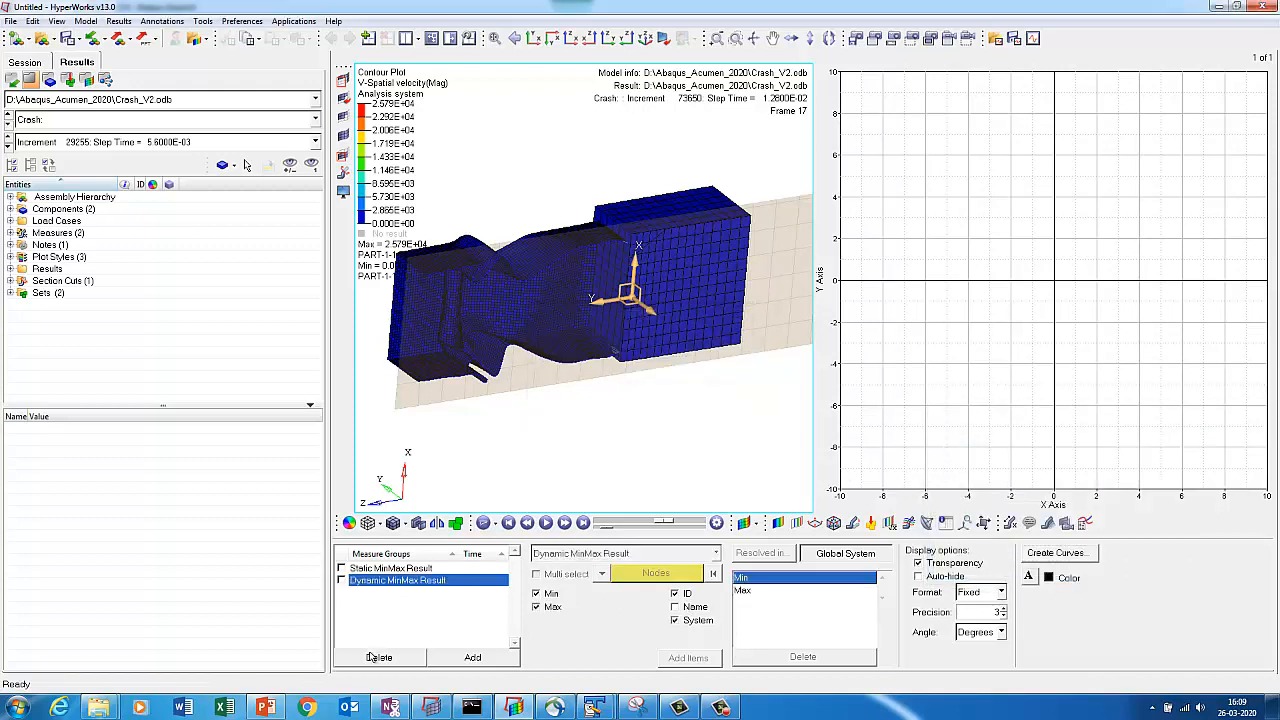
Contour the crash model with S-Global-Stress components IP (t), vonMises, using the Max layer.
{"action": "left_click", "coordinate": [778, 522]}
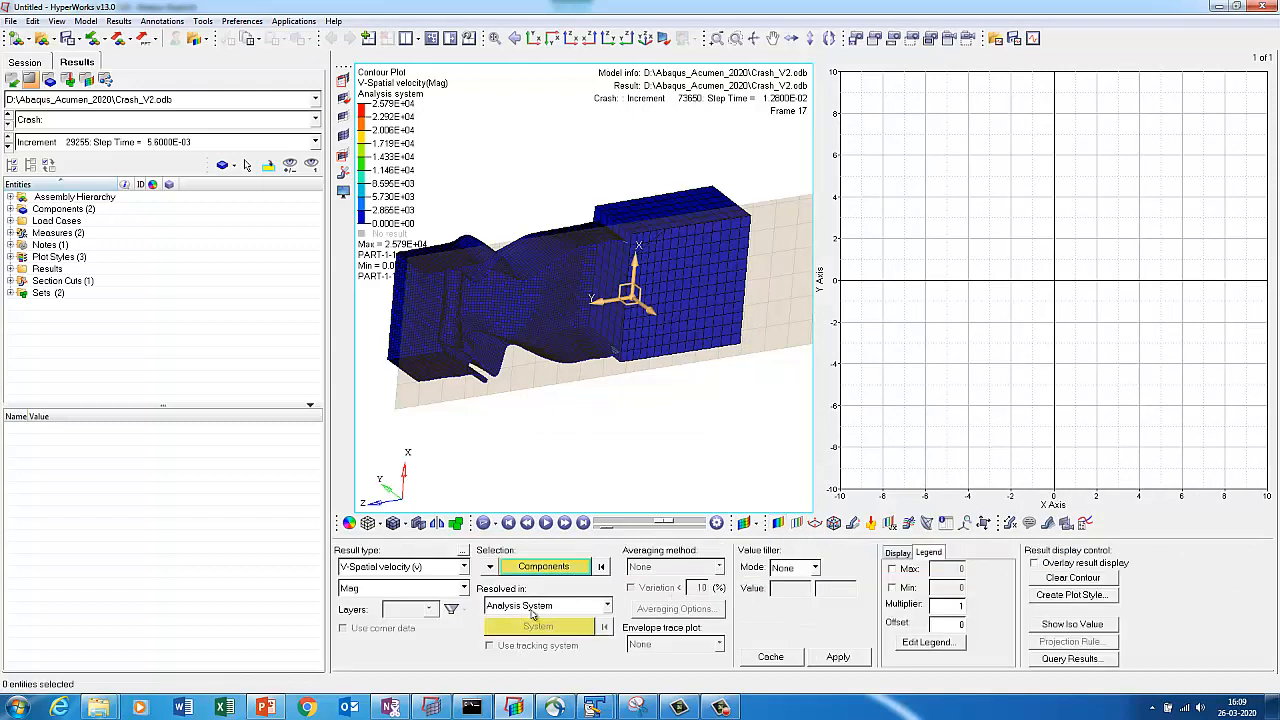
{"action": "left_click", "coordinate": [407, 567]}
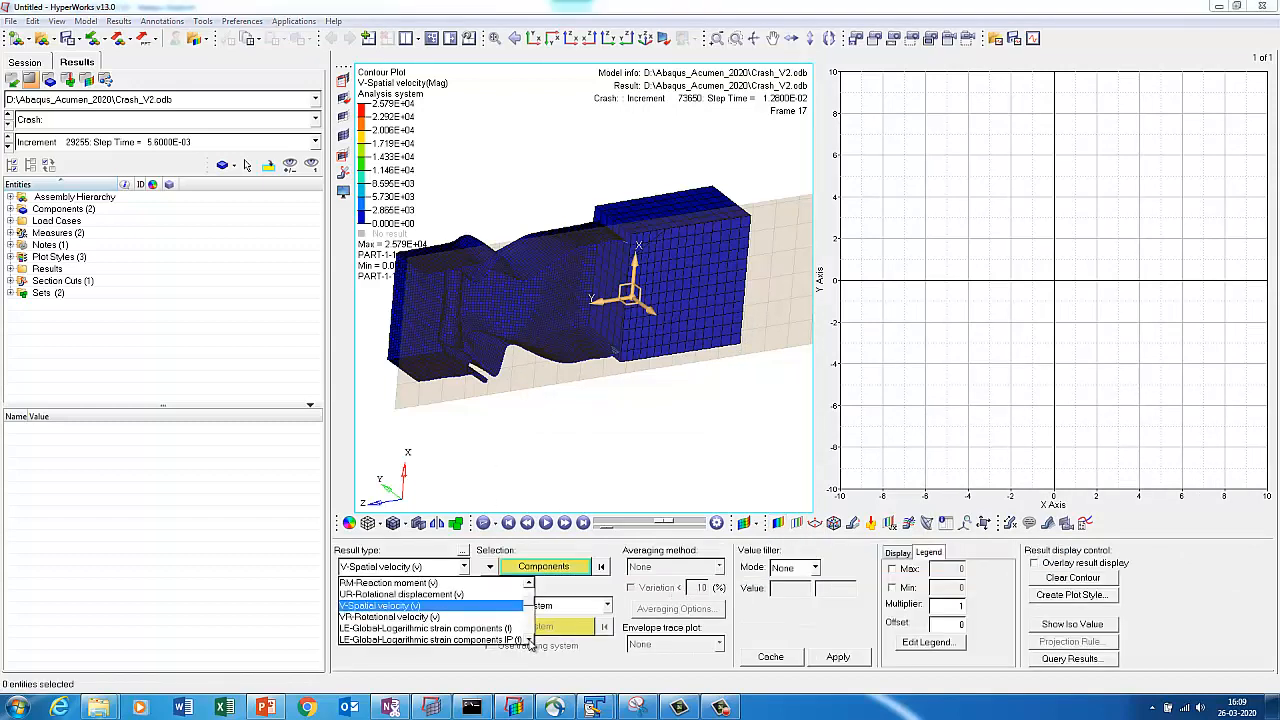
{"action": "scroll", "coordinate": [530, 643], "scroll_direction": "down", "scroll_amount": 5}
{"action": "left_click", "coordinate": [458, 633]}
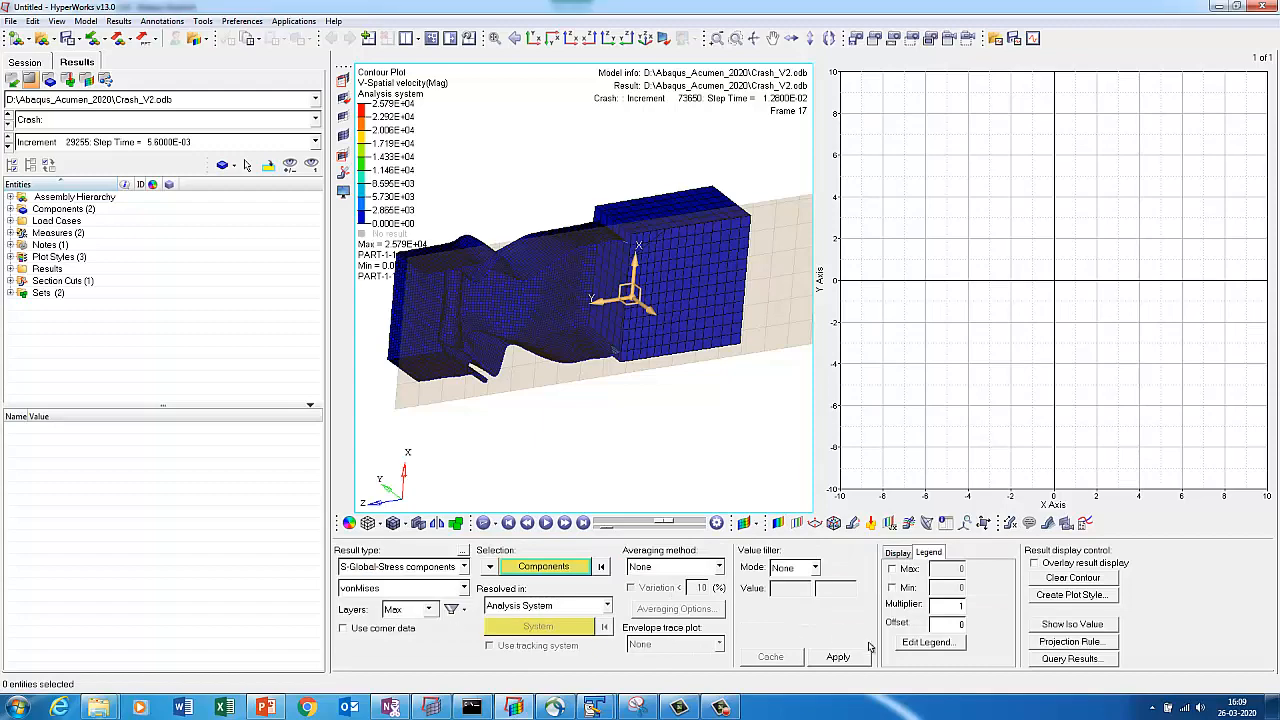
{"action": "left_click", "coordinate": [838, 656]}
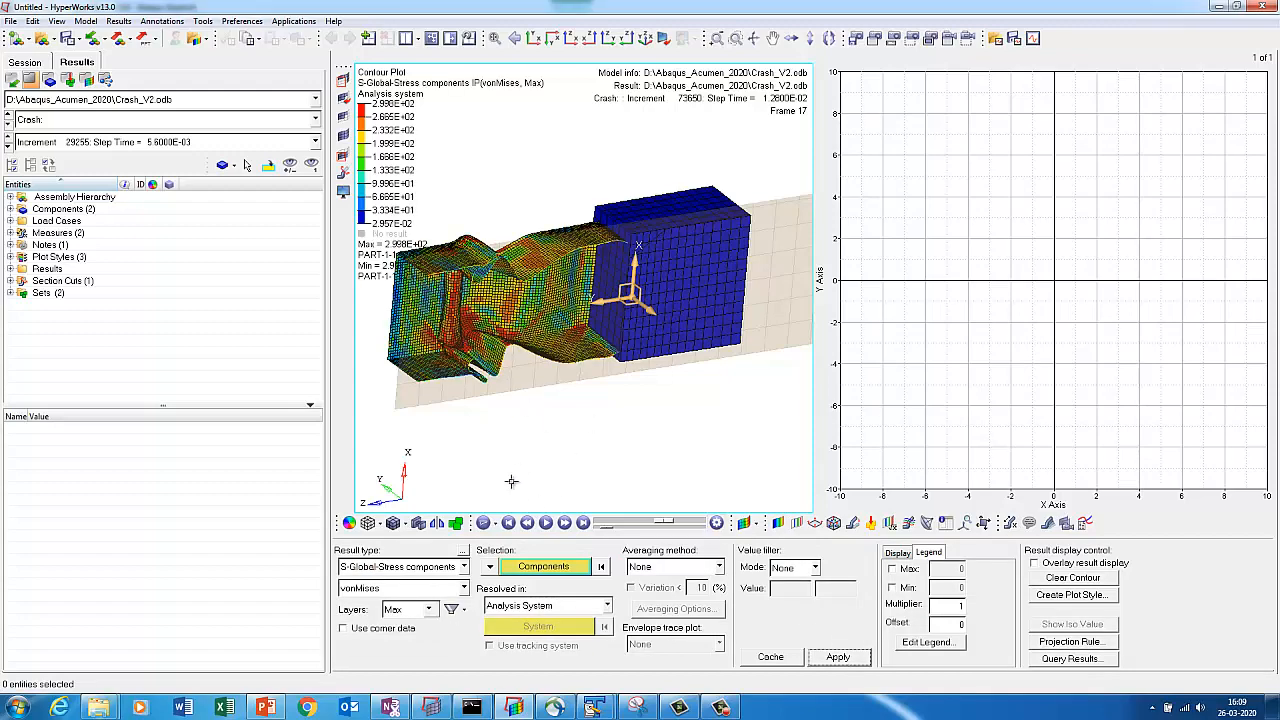
Enlarge the model window to fill the page and apply Simple averaging to the von Mises stress contour.
{"action": "left_click", "coordinate": [433, 39]}
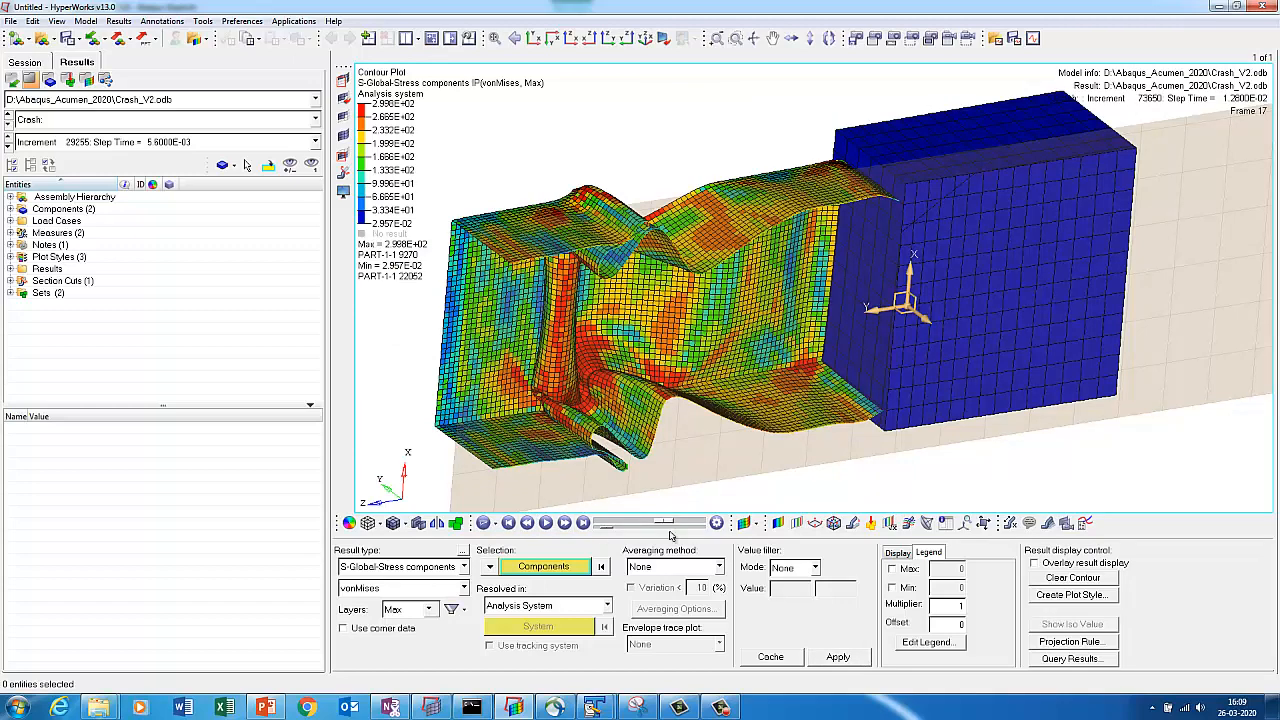
{"action": "left_click", "coordinate": [673, 568]}
{"action": "left_click", "coordinate": [645, 590]}
{"action": "left_click", "coordinate": [838, 656]}
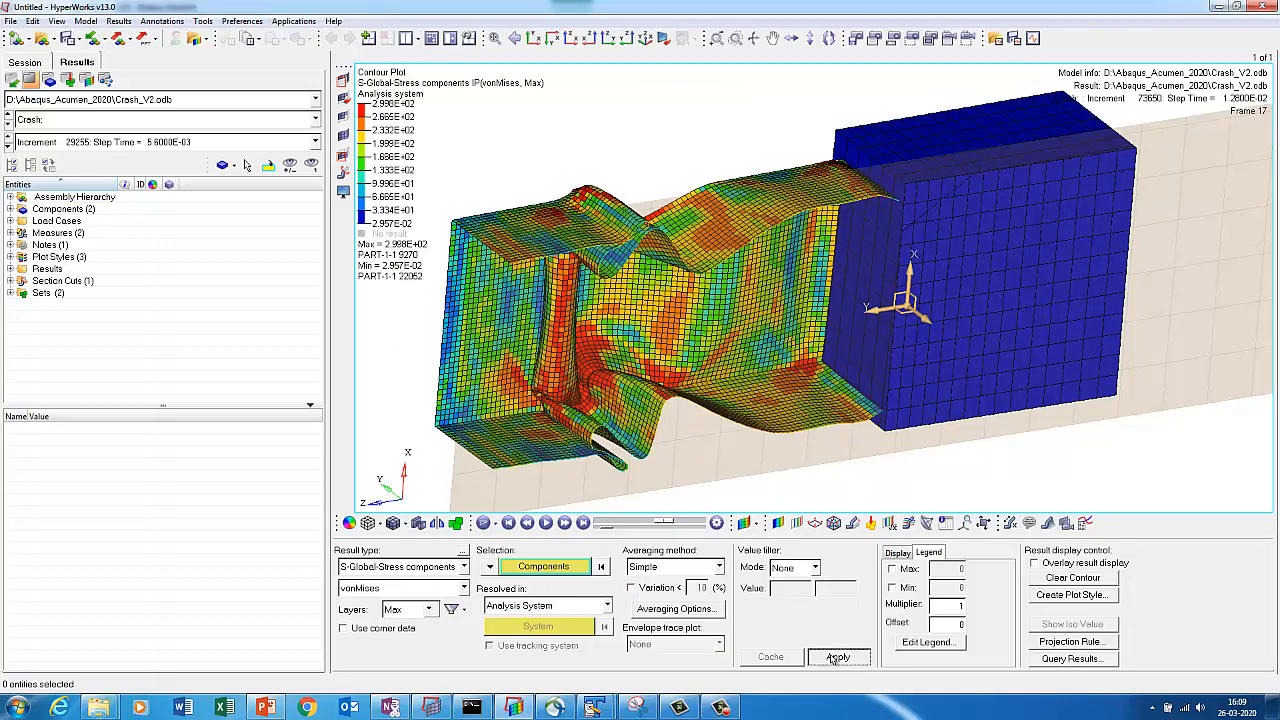
Play the crash animation, stop it at frame 5, and examine the stress around the tube's fold up close.
{"action": "left_click", "coordinate": [546, 523]}
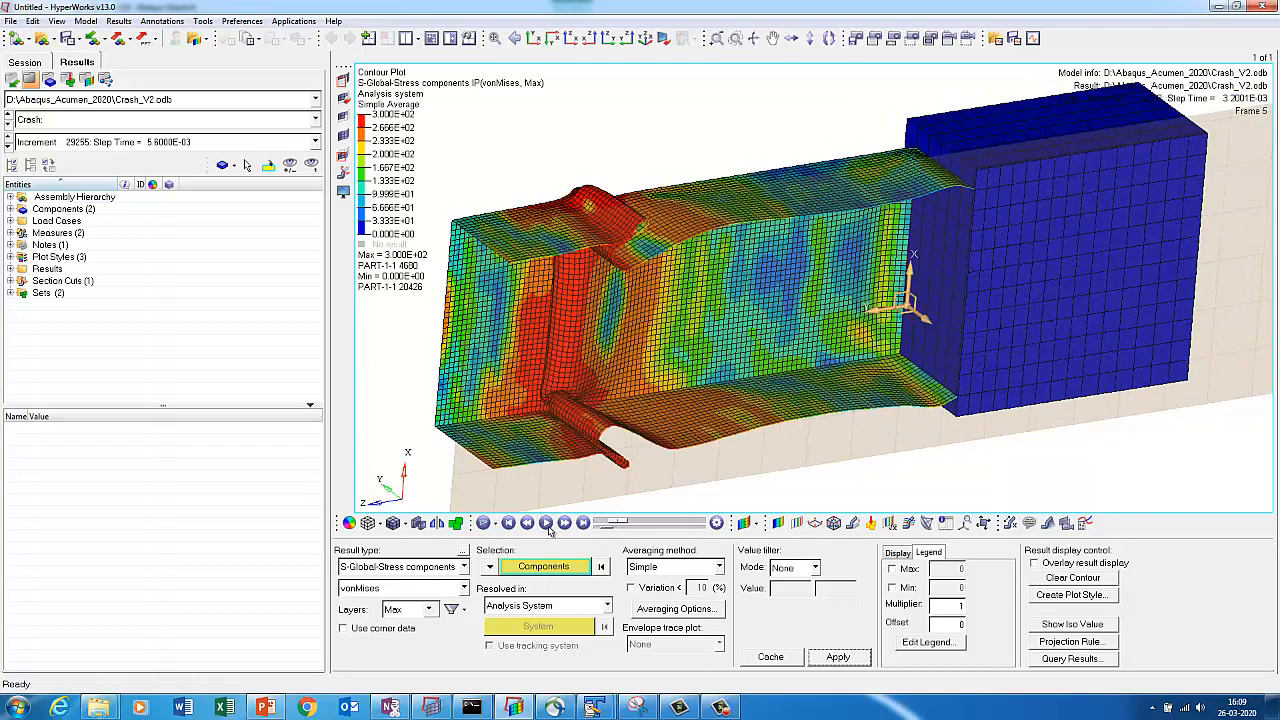
{"action": "left_click", "coordinate": [546, 523]}
{"action": "mouse_move", "coordinate": [627, 313]}
{"action": "middle_mouse_down", "text": "ctrl"}
{"action": "mouse_move", "coordinate": [704, 450]}
{"action": "mouse_move", "coordinate": [722, 385]}
{"action": "middle_mouse_up", "text": "ctrl"}
{"action": "mouse_move", "coordinate": [850, 321]}
{"action": "left_mouse_down", "text": "ctrl"}
{"action": "mouse_move", "coordinate": [838, 378]}
{"action": "mouse_move", "coordinate": [824, 332]}
{"action": "left_mouse_up", "text": "ctrl"}
Contour the model with PEEQ-Equivalent plastic strain (s), Scalar value, Max layer, and examine the folded tube from several angles.
{"action": "left_click", "coordinate": [372, 568]}
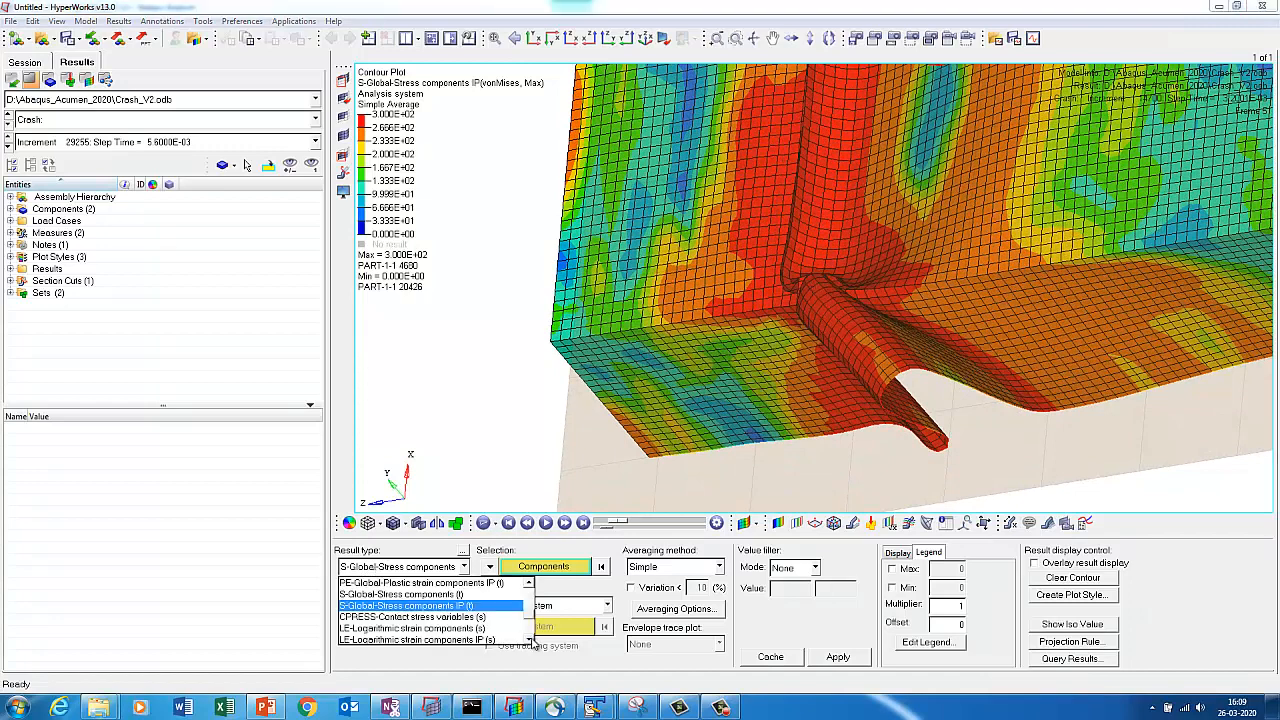
{"action": "scroll", "coordinate": [530, 640], "scroll_direction": "down", "scroll_amount": 3}
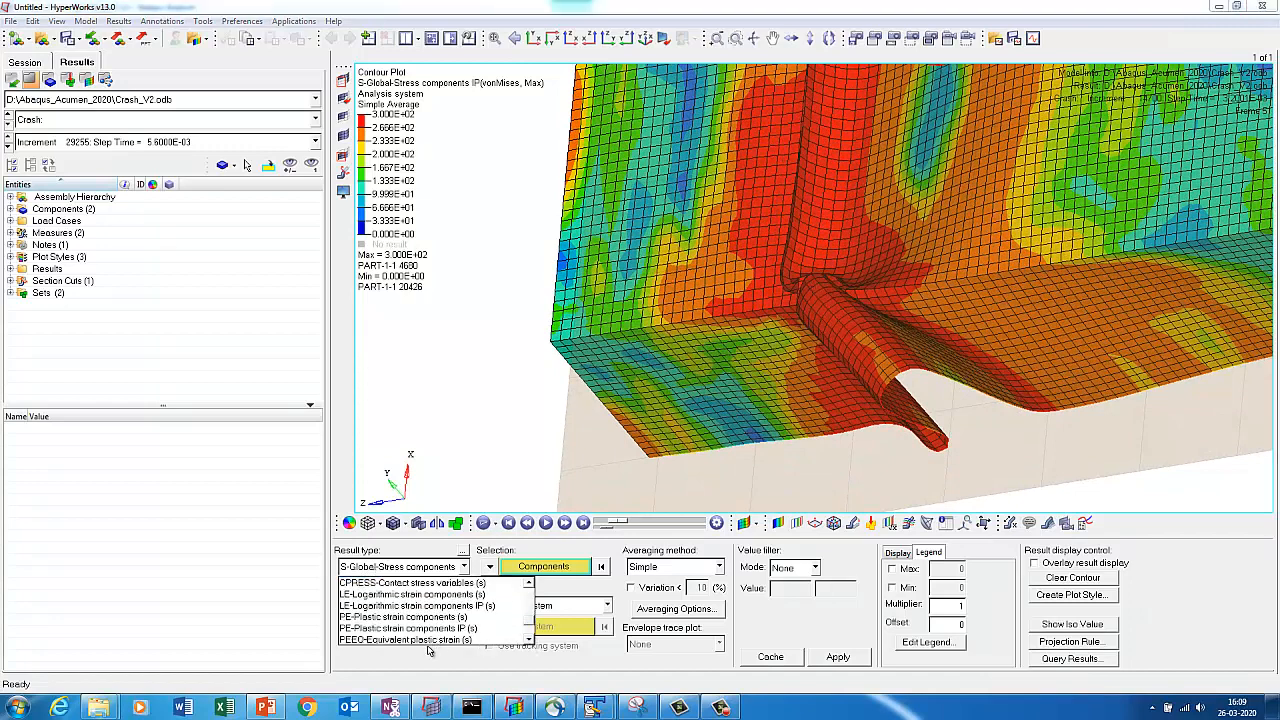
{"action": "left_click", "coordinate": [427, 640]}
{"action": "left_click", "coordinate": [837, 658]}
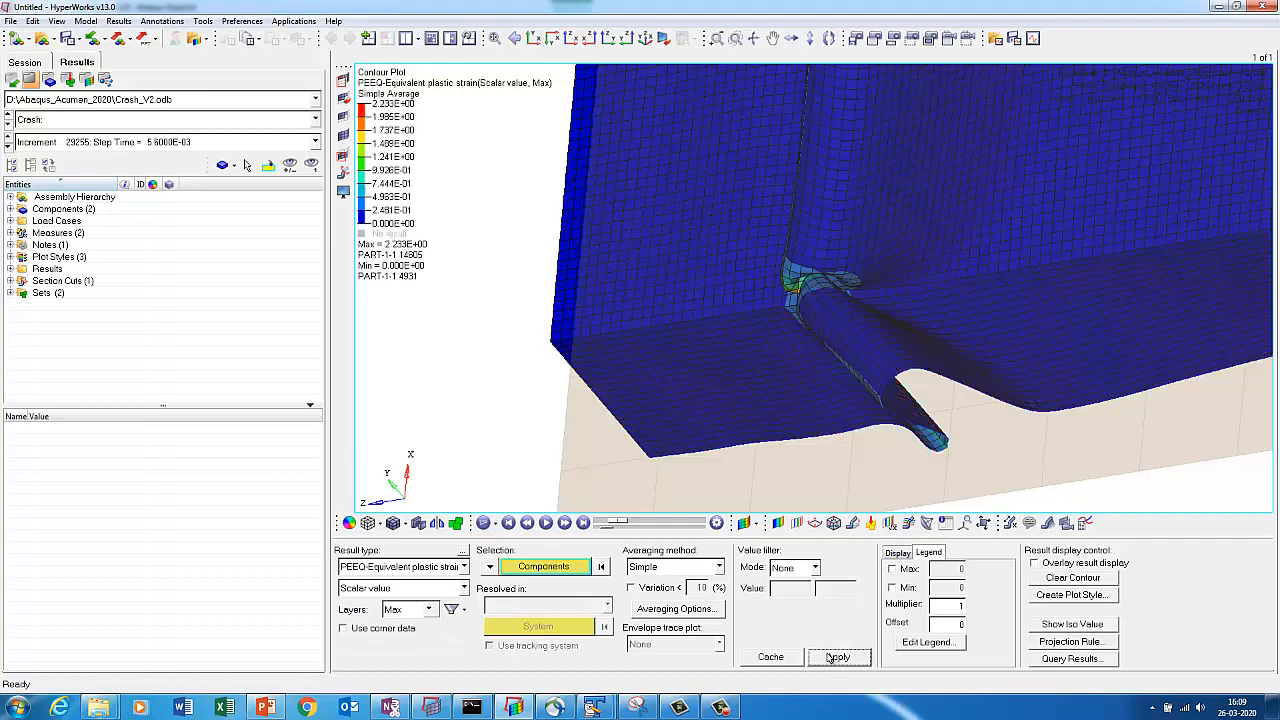
{"action": "mouse_move", "coordinate": [535, 238]}
{"action": "left_mouse_down", "text": "ctrl"}
{"action": "mouse_move", "coordinate": [894, 234]}
{"action": "mouse_move", "coordinate": [874, 374]}
{"action": "mouse_move", "coordinate": [960, 391]}
{"action": "mouse_move", "coordinate": [882, 478]}
{"action": "mouse_move", "coordinate": [860, 330]}
{"action": "mouse_move", "coordinate": [814, 197]}
{"action": "mouse_move", "coordinate": [771, 253]}
{"action": "left_mouse_up", "text": "ctrl"}
{"action": "key", "text": "f"}
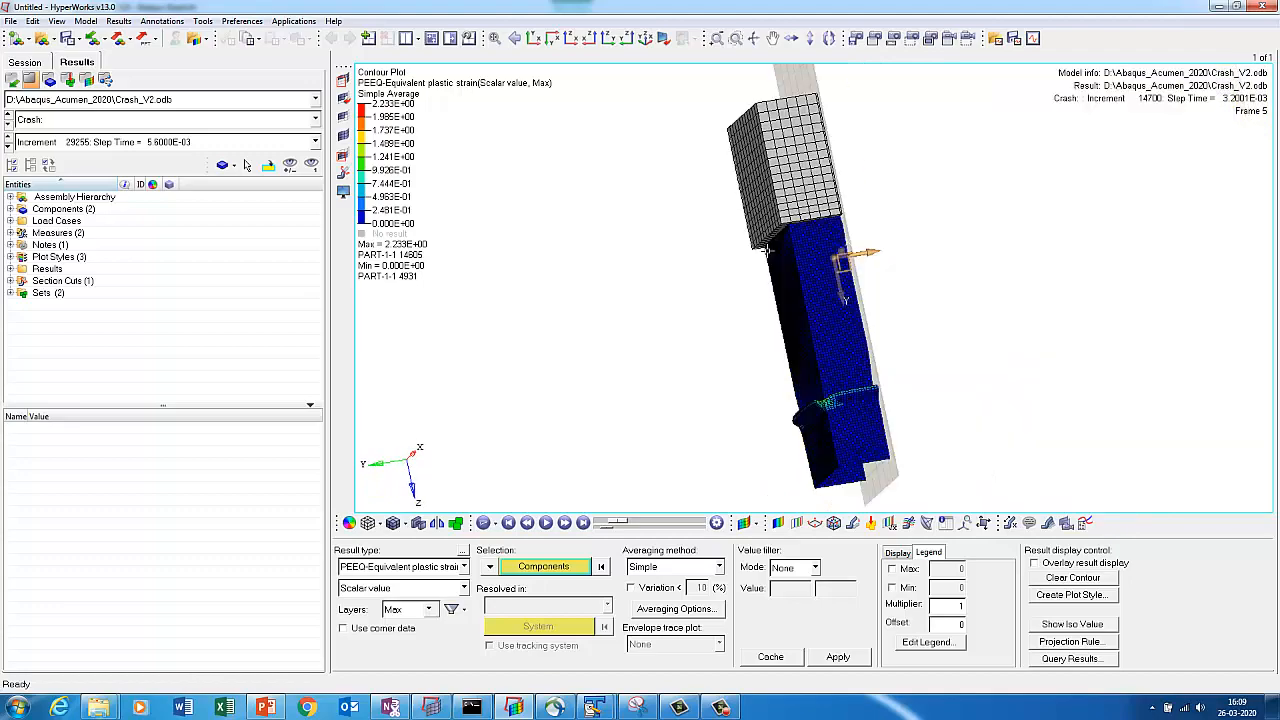
{"action": "left_click_drag", "start_coordinate": [931, 380], "coordinate": [894, 467], "text": "ctrl"}
{"action": "left_click_drag", "start_coordinate": [697, 267], "coordinate": [757, 265], "text": "ctrl"}
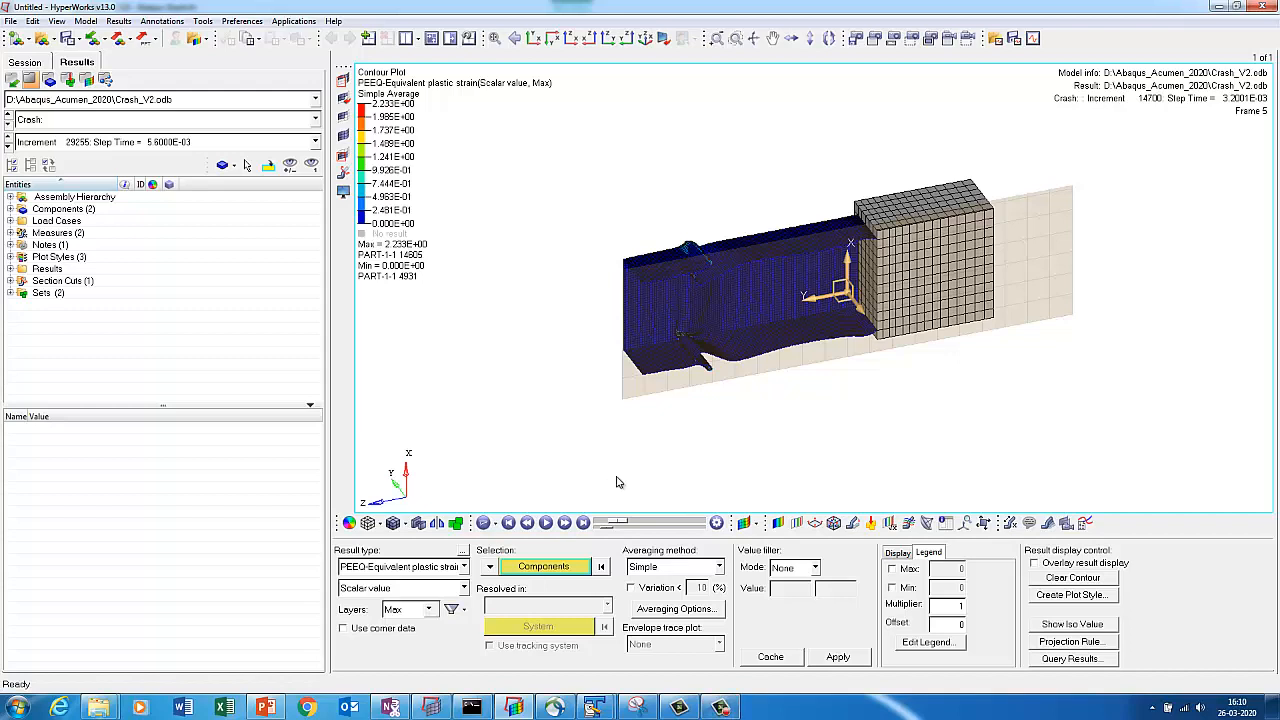
{"action": "scroll", "coordinate": [561, 446], "scroll_direction": "up", "scroll_amount": 3}
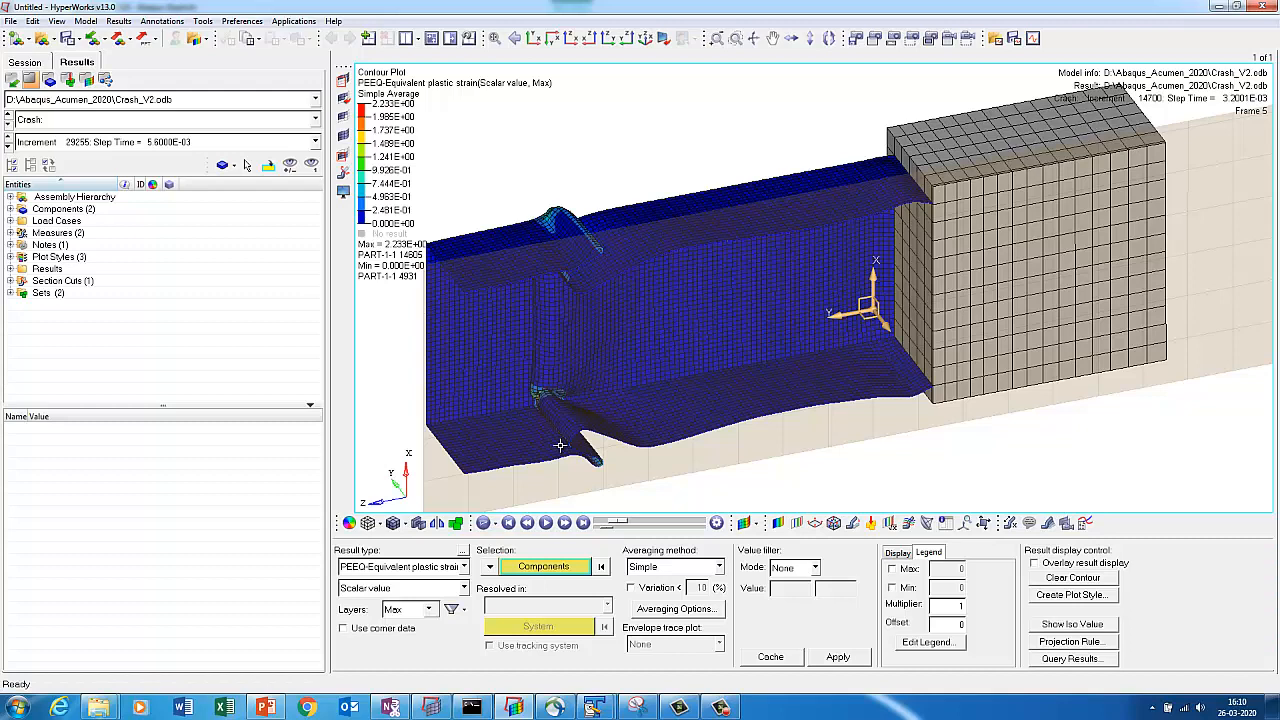
{"action": "left_click", "coordinate": [724, 709]}
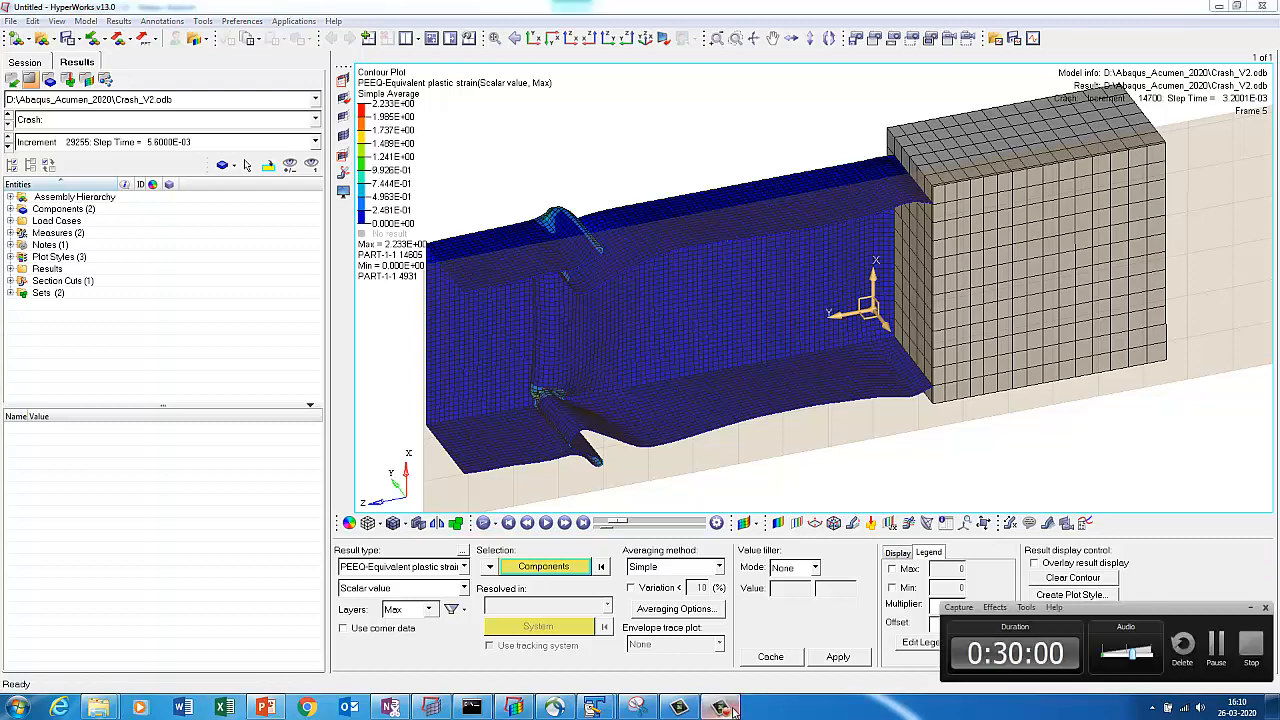